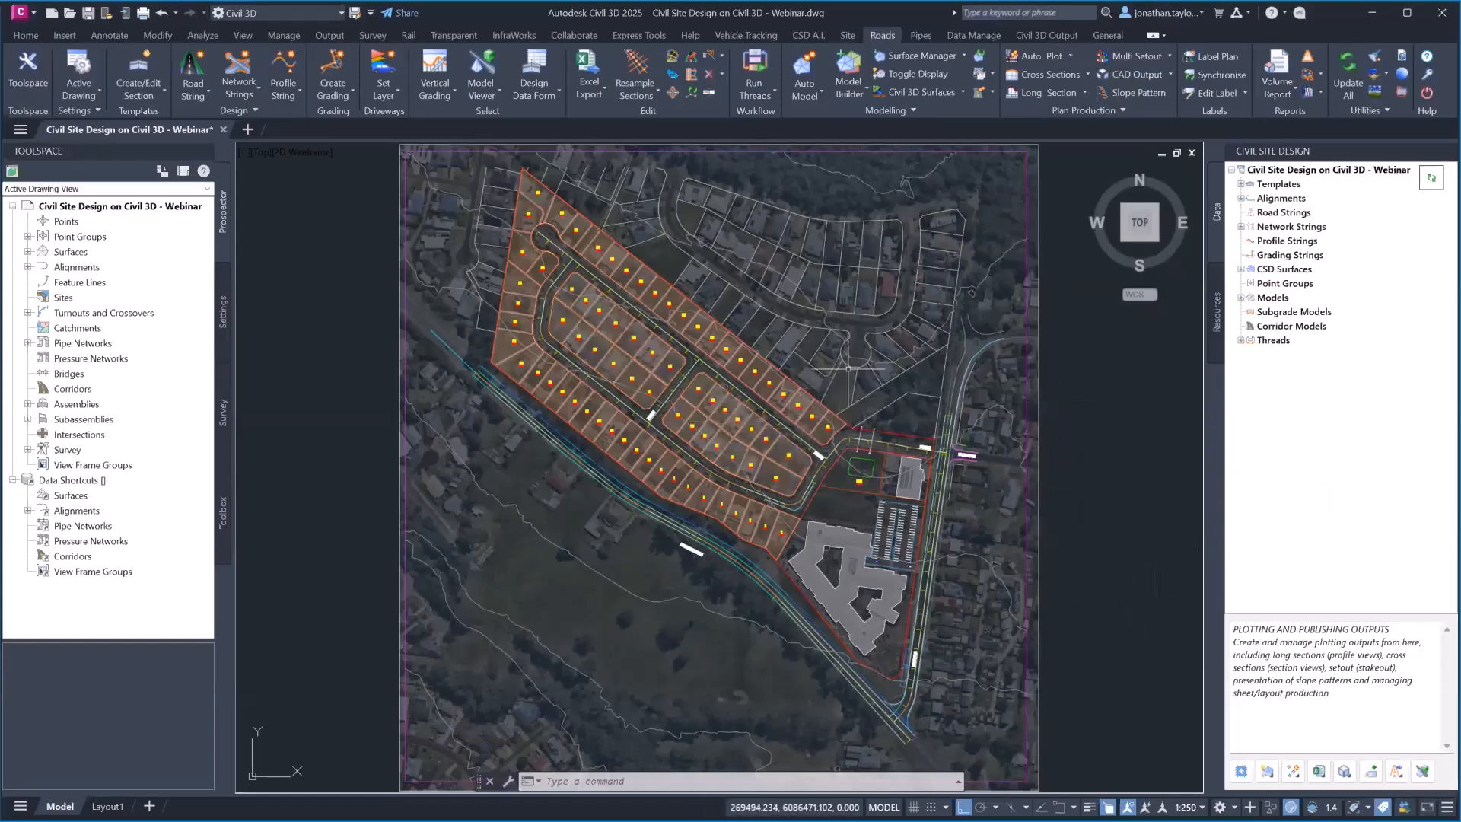
pyautogui.moveTo(848, 369)
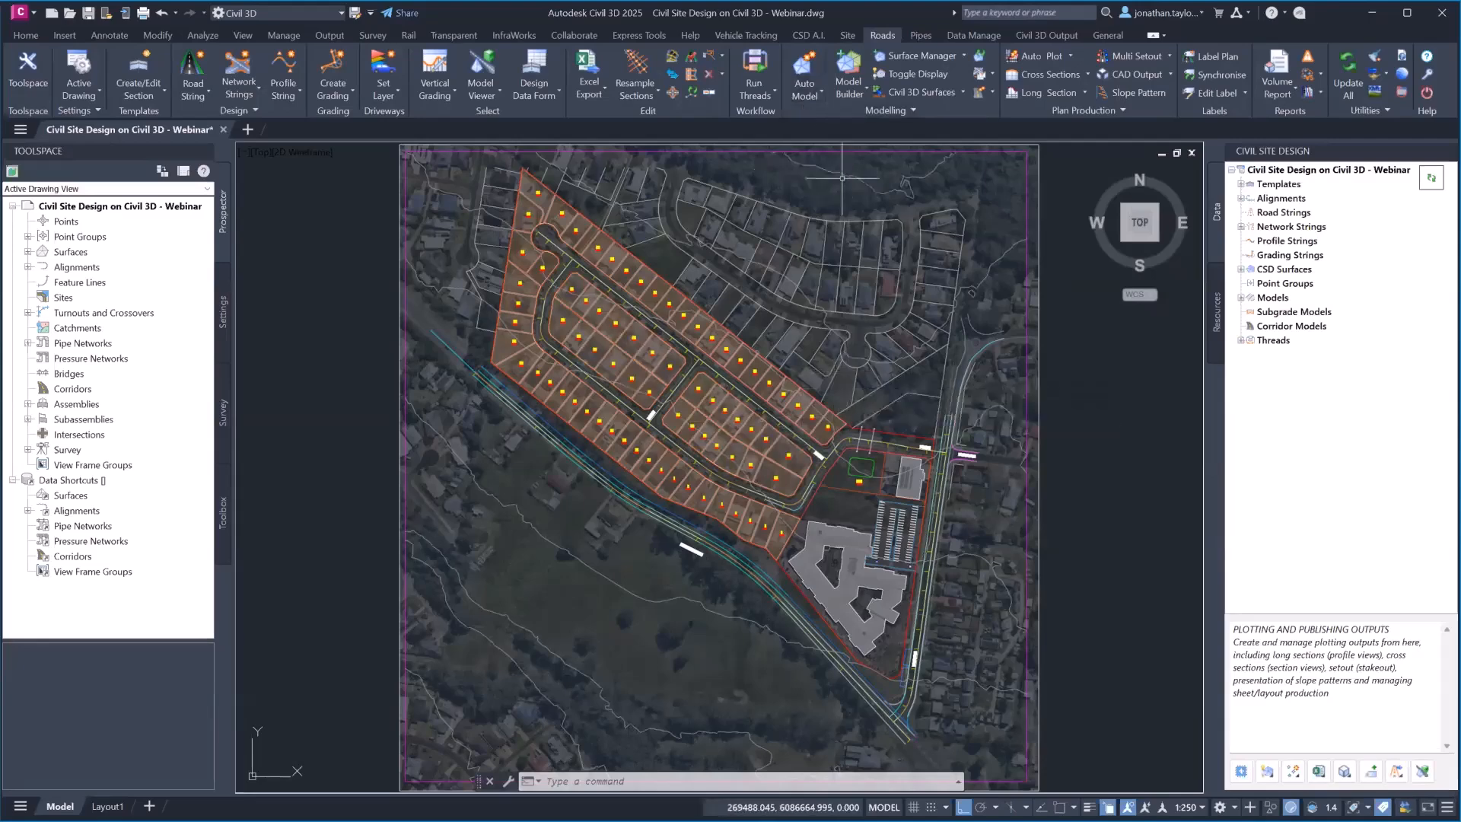
pyautogui.click(806, 35)
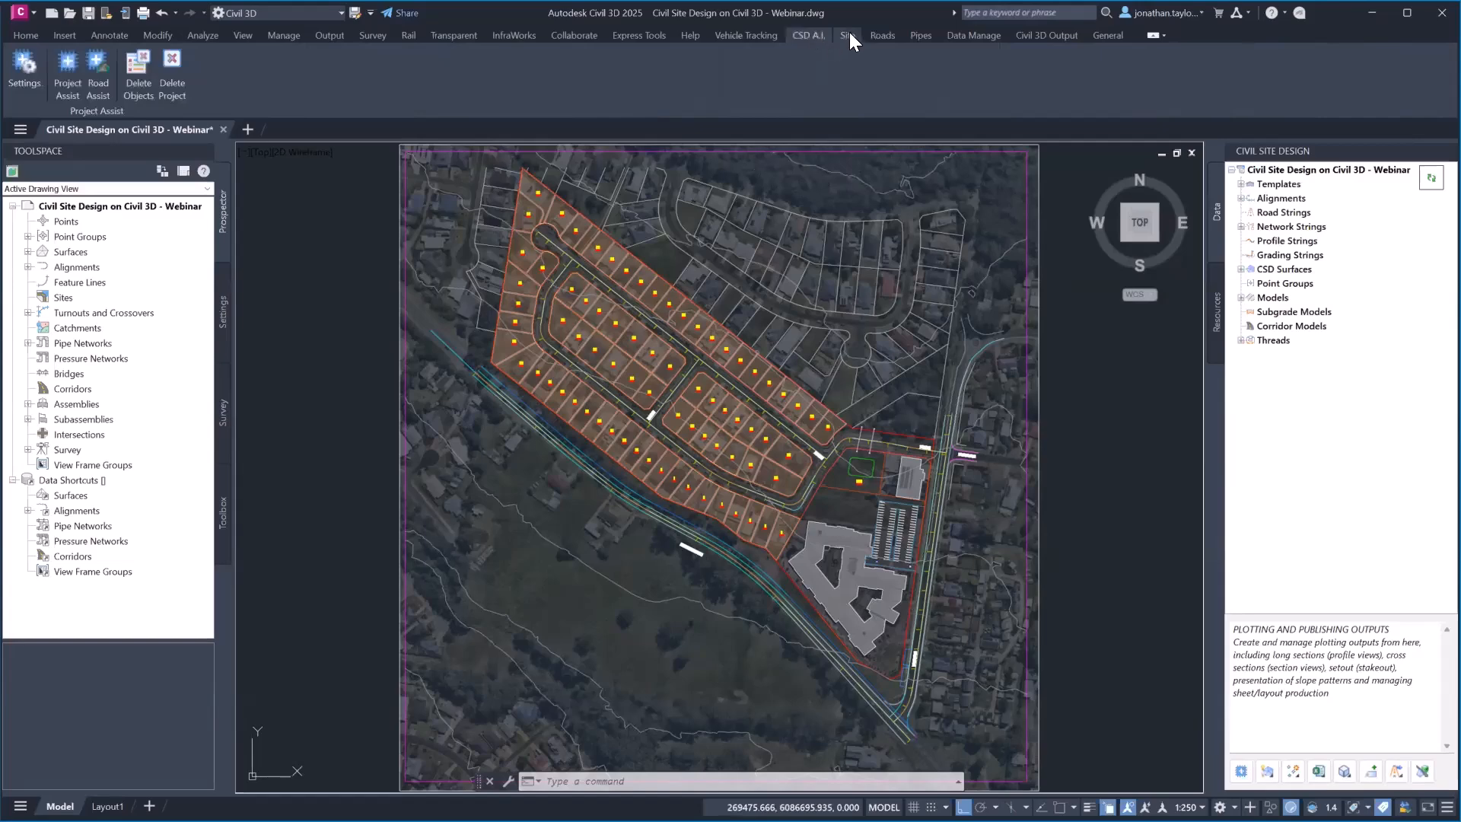
pyautogui.click(849, 34)
pyautogui.click(880, 35)
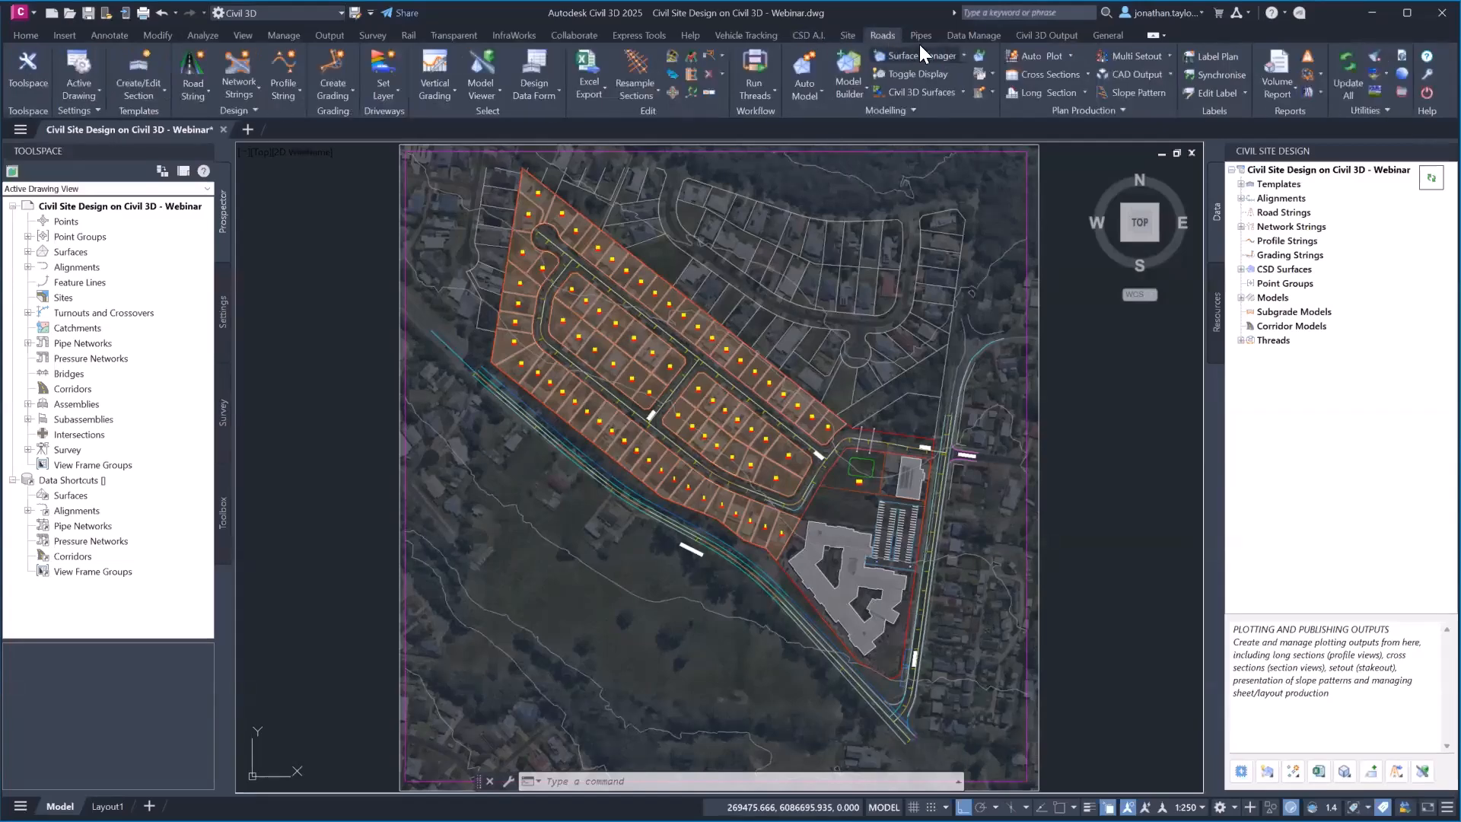
pyautogui.click(921, 36)
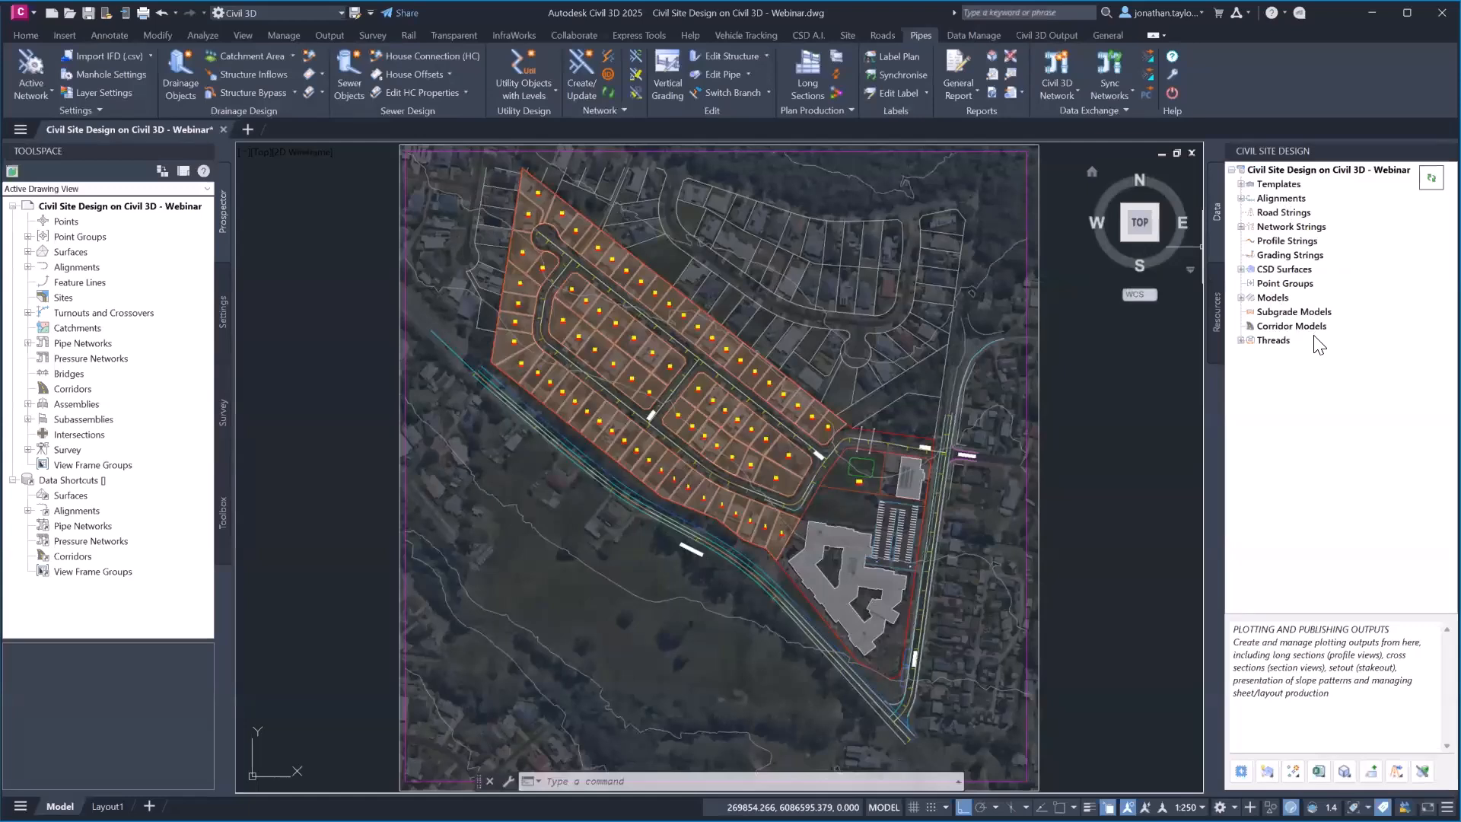
# Step: Examine the drawing's surfaces and centerline alignments in the Toolspace against the road layout, and close the Toolspace
pyautogui.click(28, 252)
pyautogui.click(27, 283)
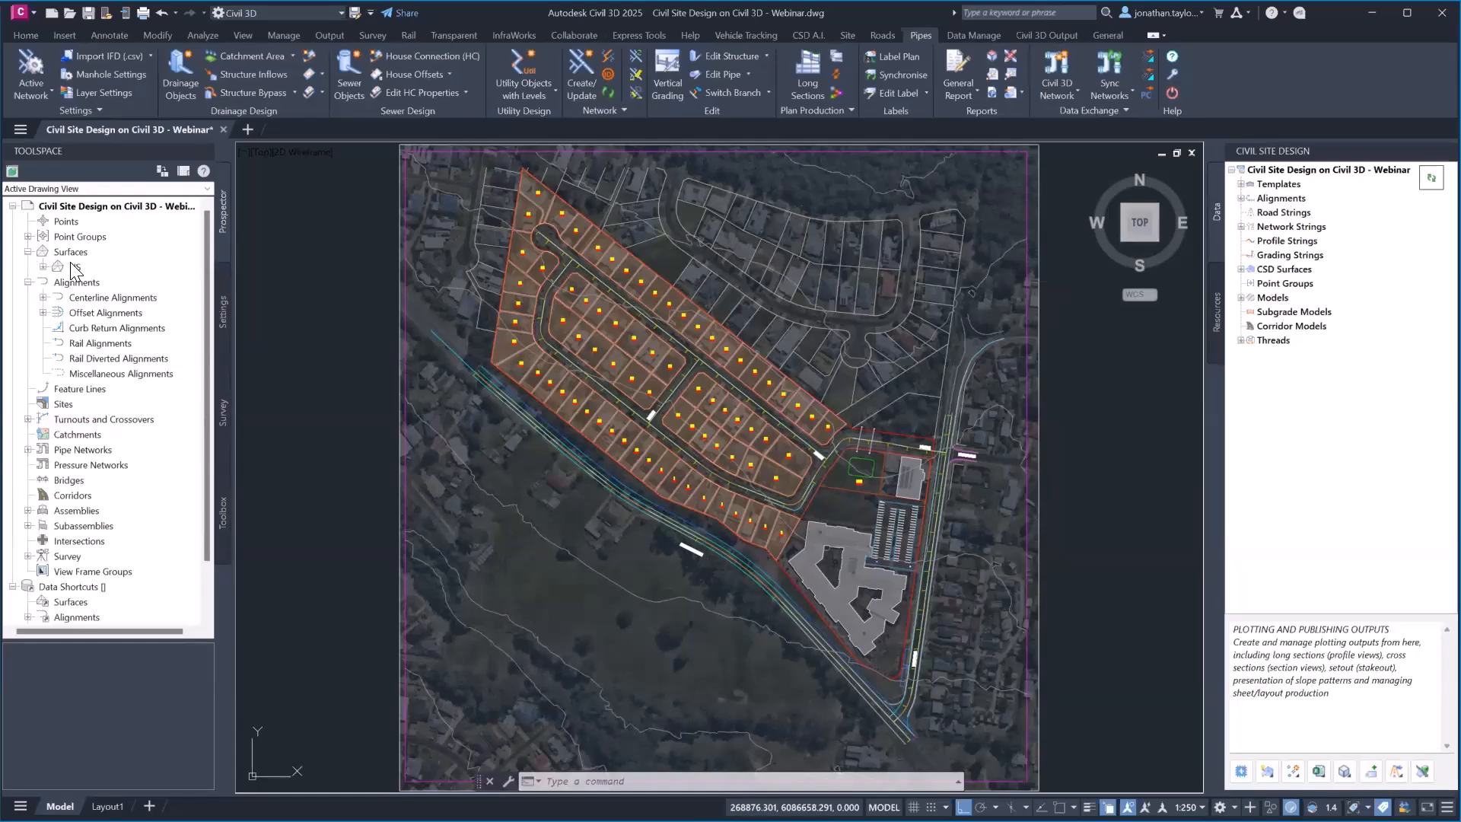
pyautogui.click(43, 298)
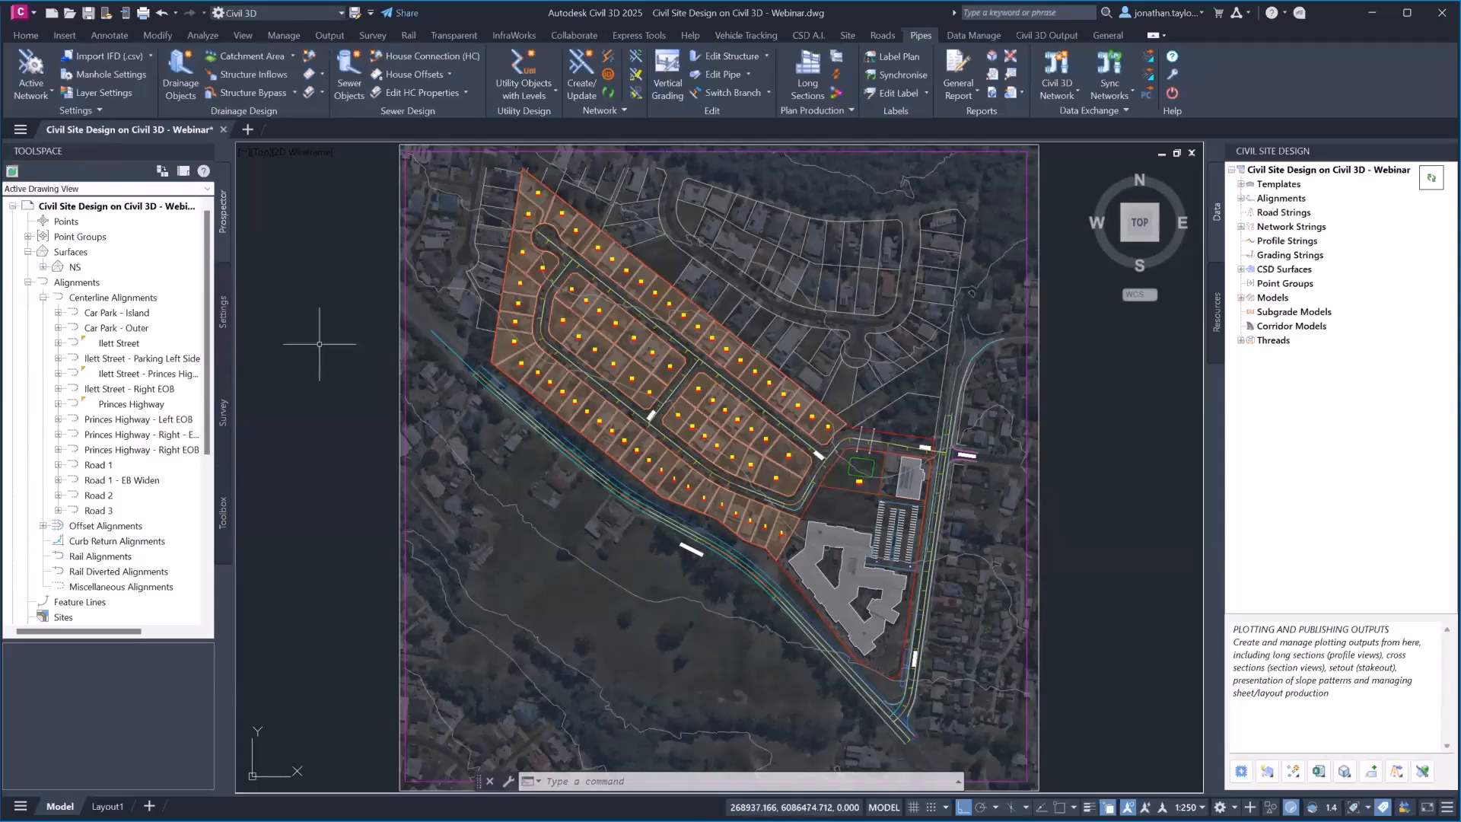
pyautogui.scroll(4, 896, 453)
pyautogui.scroll(-2, 877, 402)
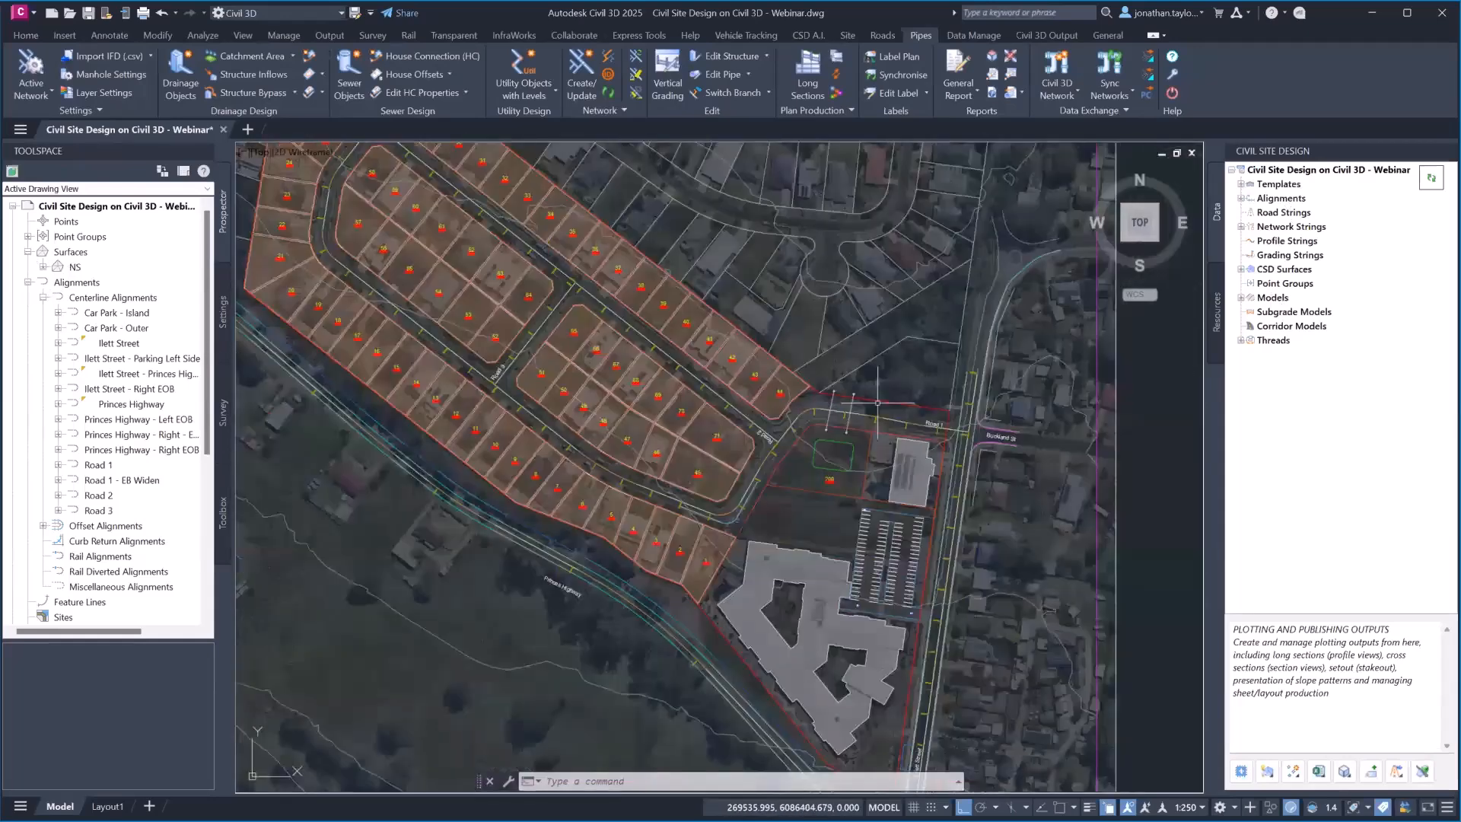
pyautogui.moveTo(886, 371)
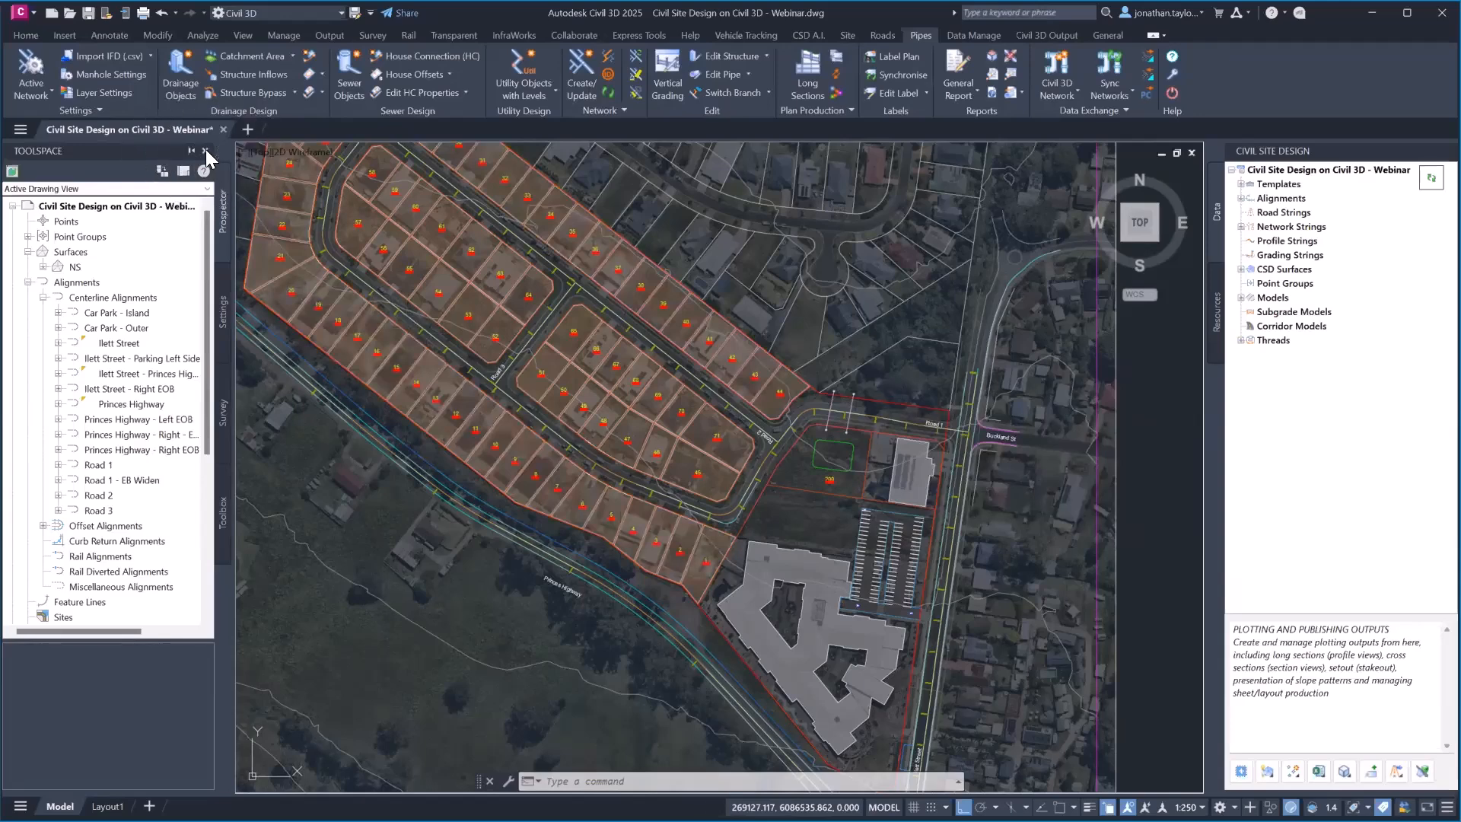
pyautogui.click(206, 150)
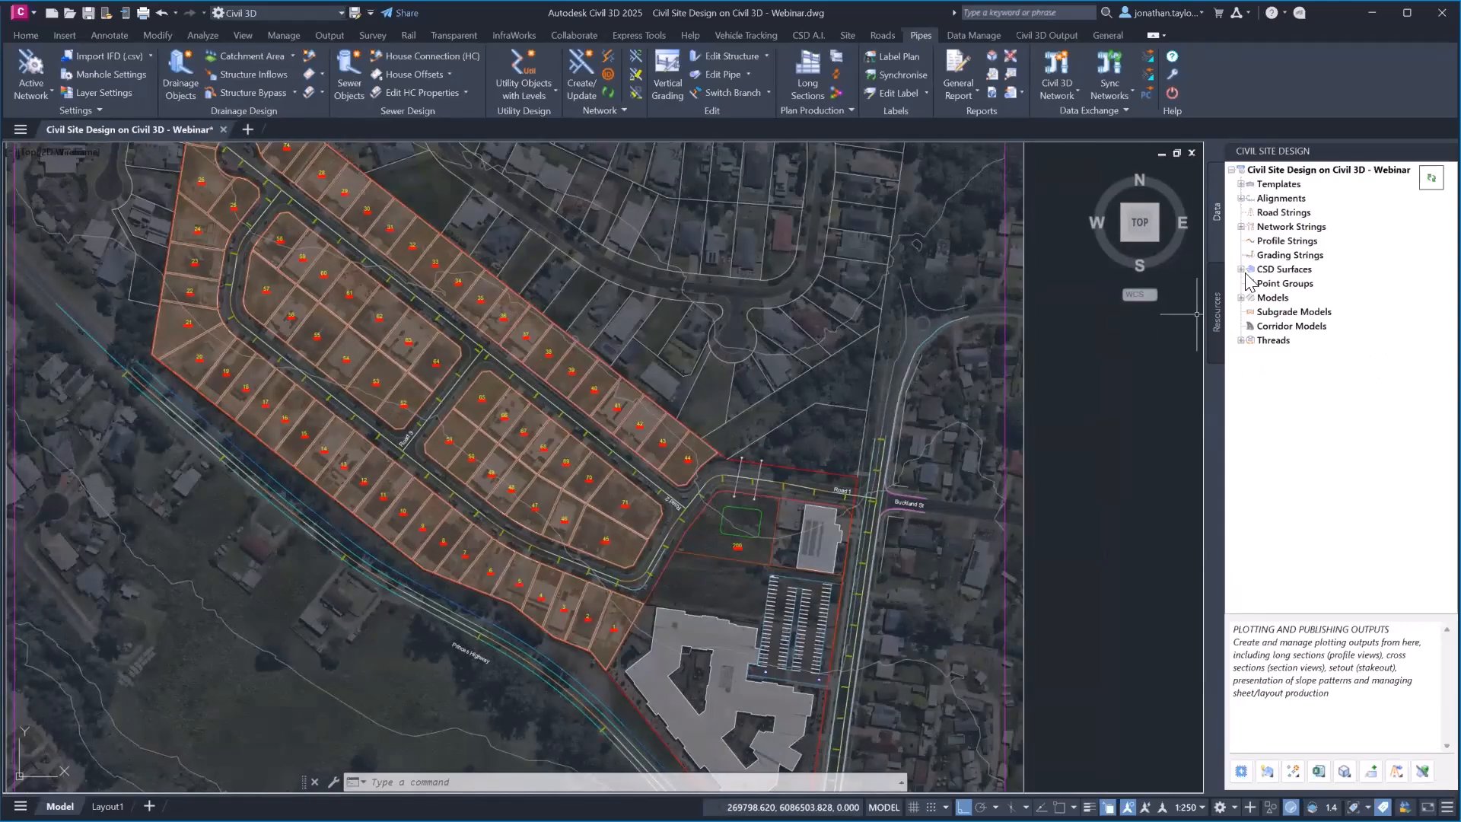
# Step: Look through the Civil Site Design templates and alignments, and check which creation options the Road 1 alignment offers
pyautogui.moveTo(1244, 194)
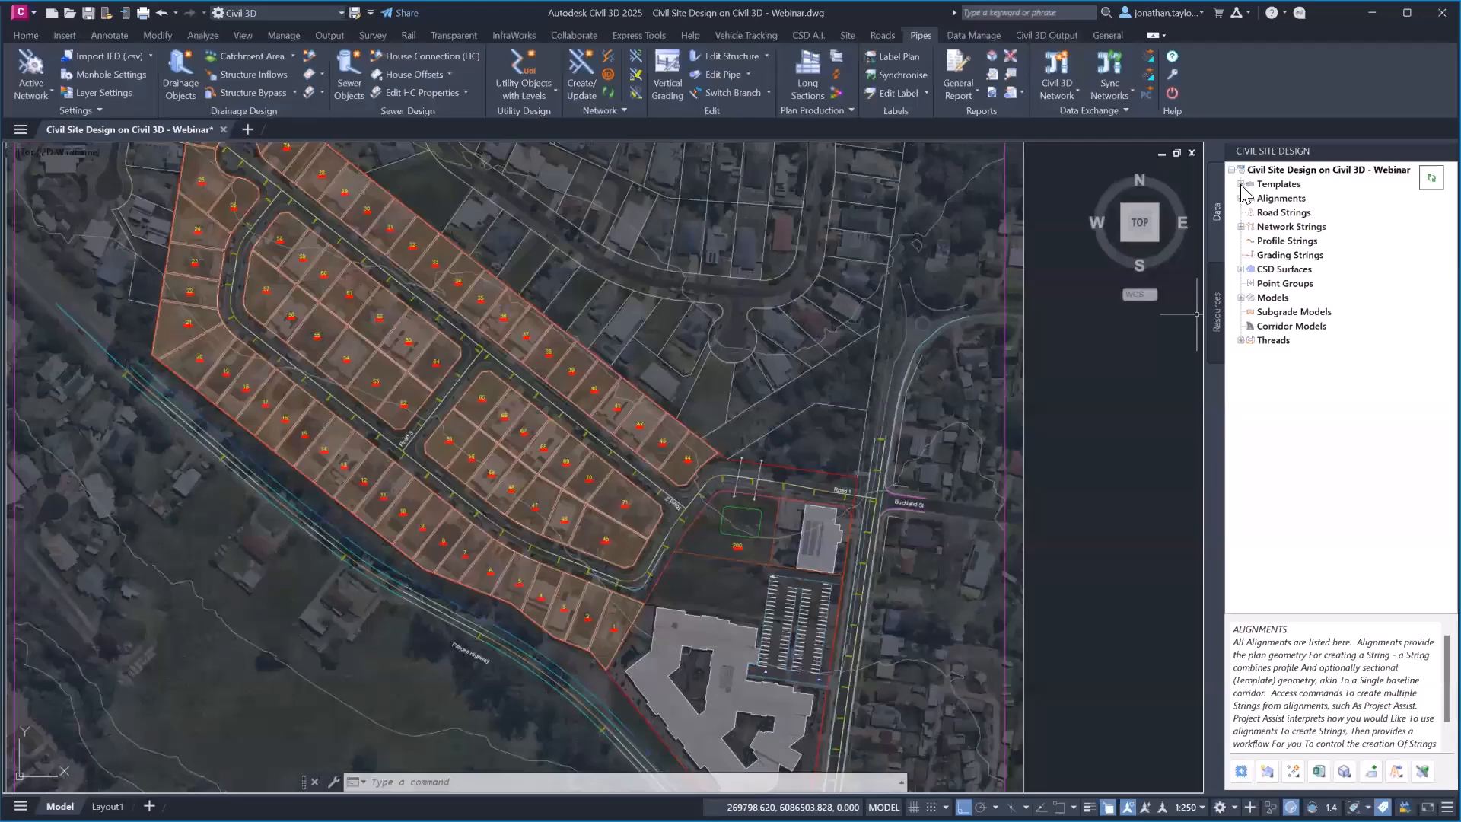
pyautogui.click(1242, 185)
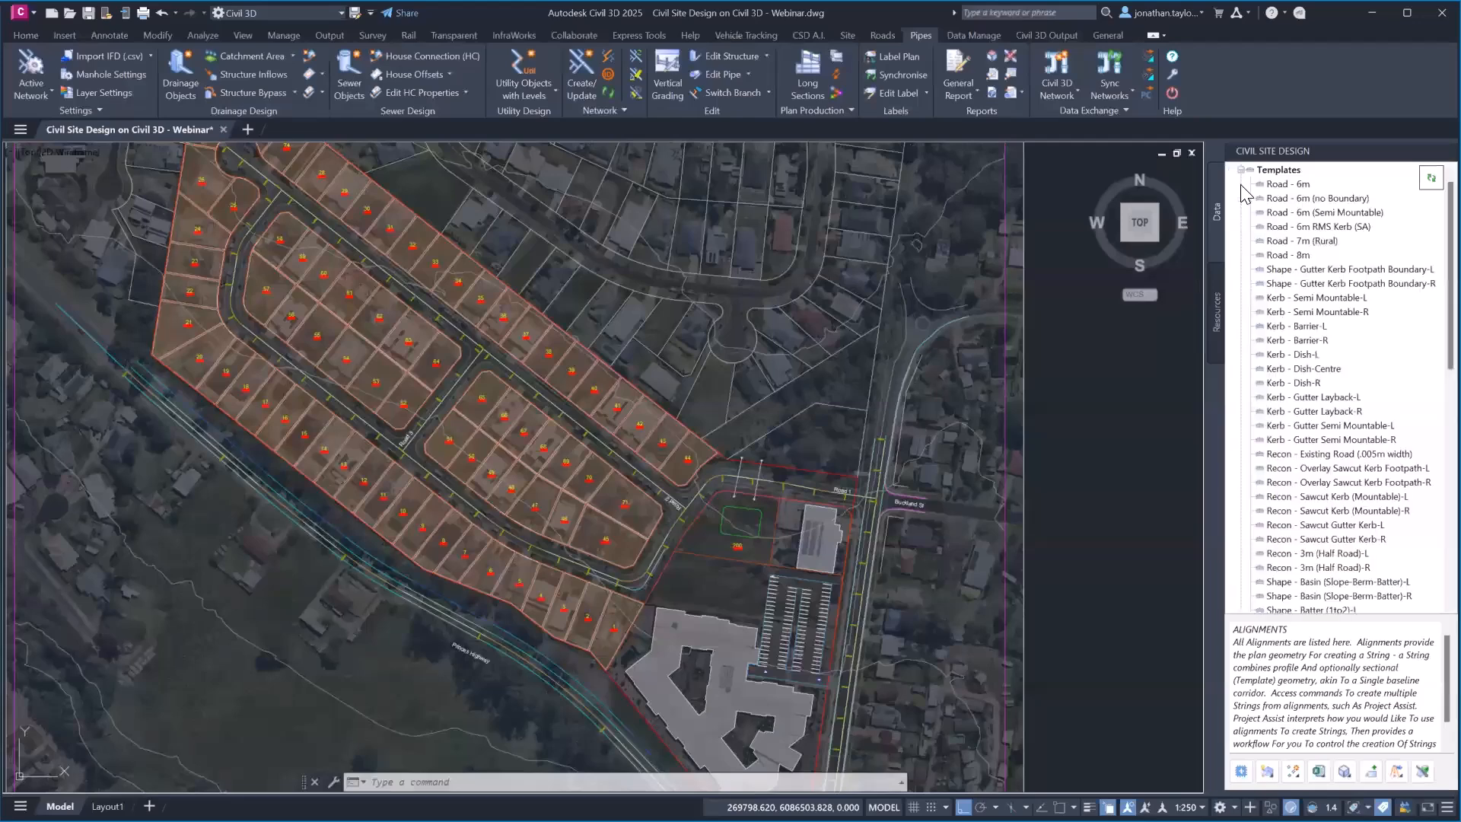
pyautogui.click(1241, 170)
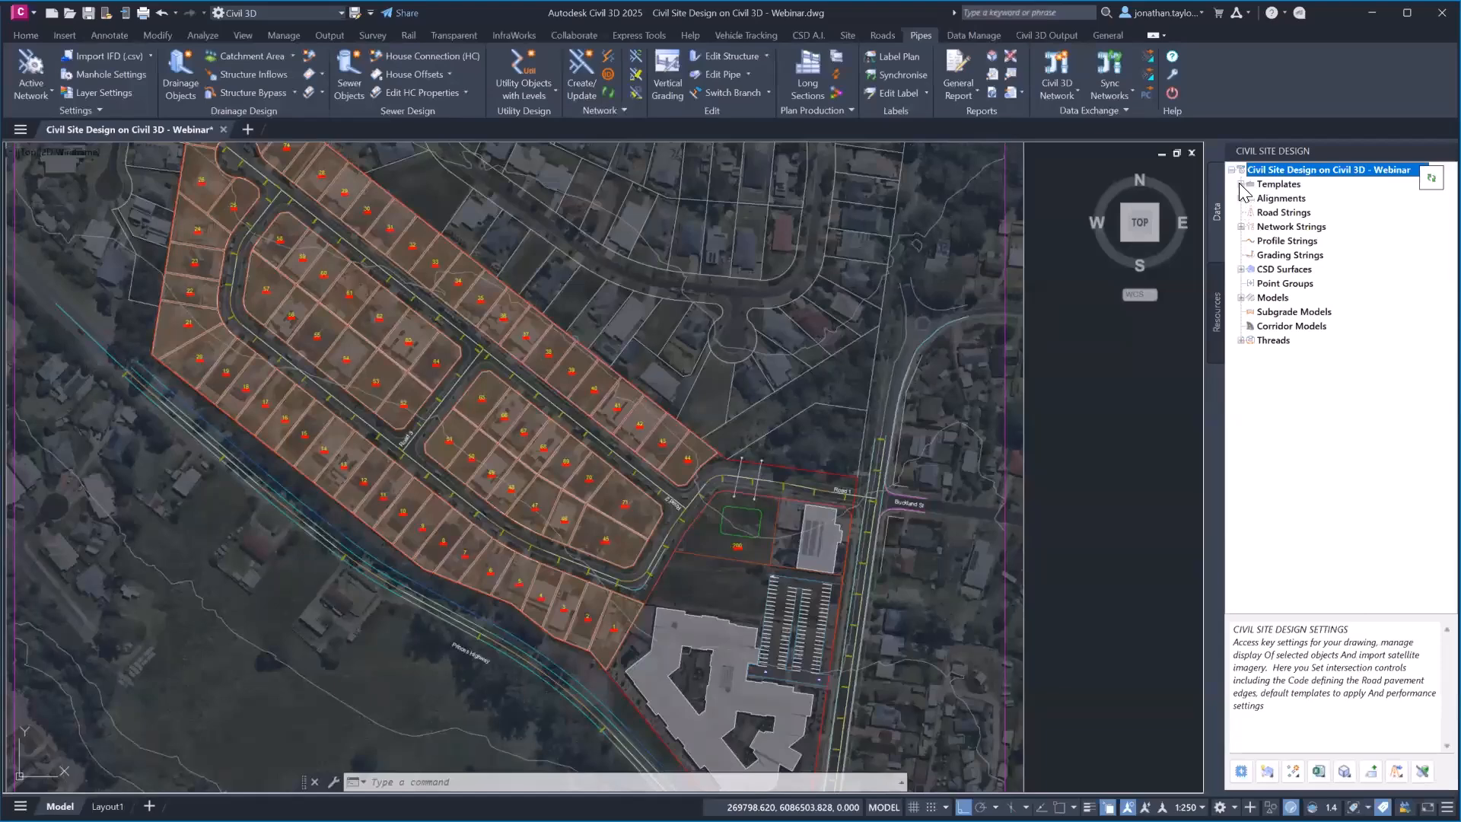
pyautogui.click(1242, 199)
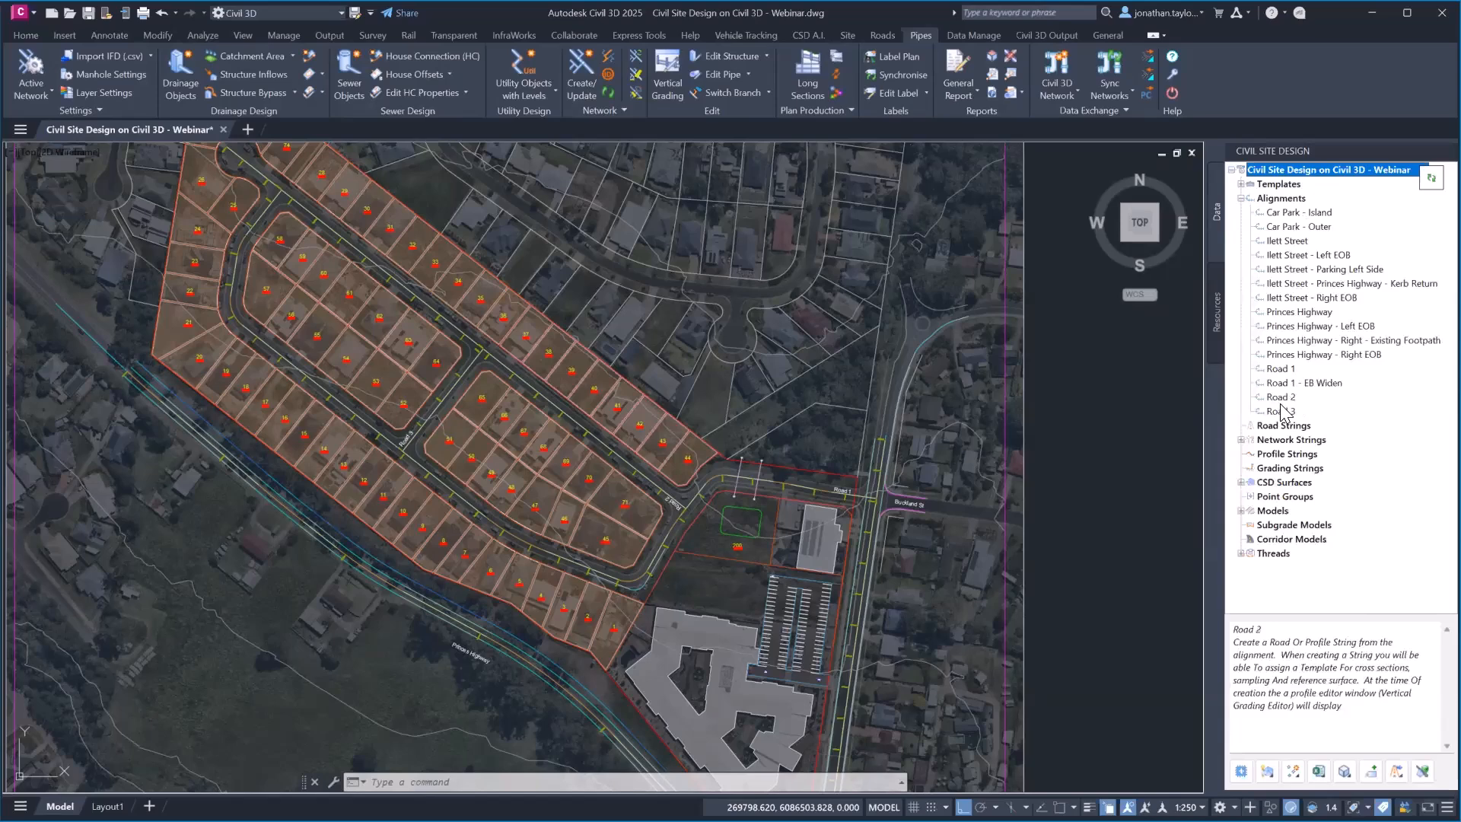
pyautogui.rightClick(1281, 370)
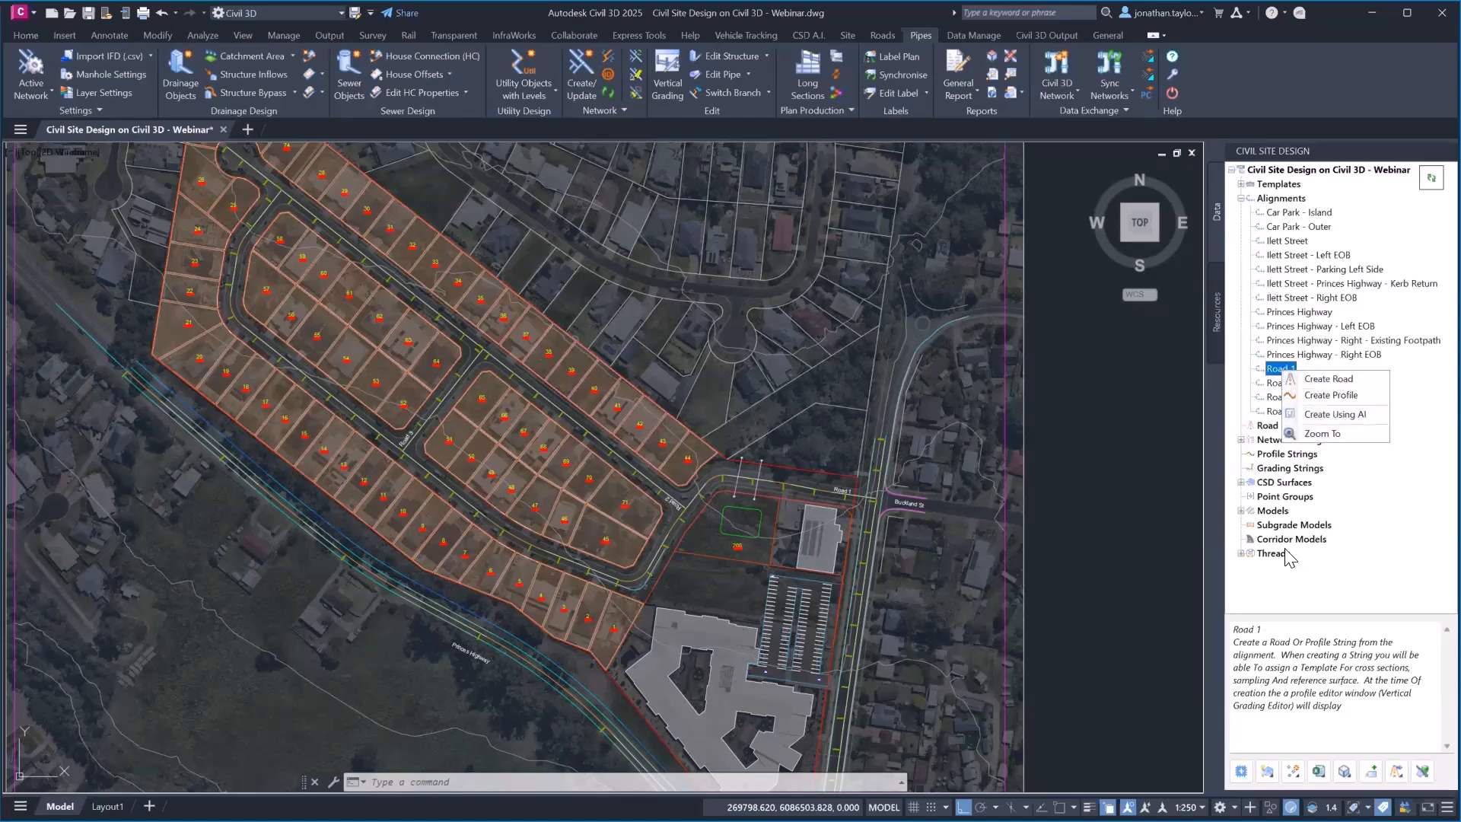
# Step: Preview the cross-section templates and browse the Template Editor as far as Local Road - 7m (Rural)
pyautogui.click(1241, 184)
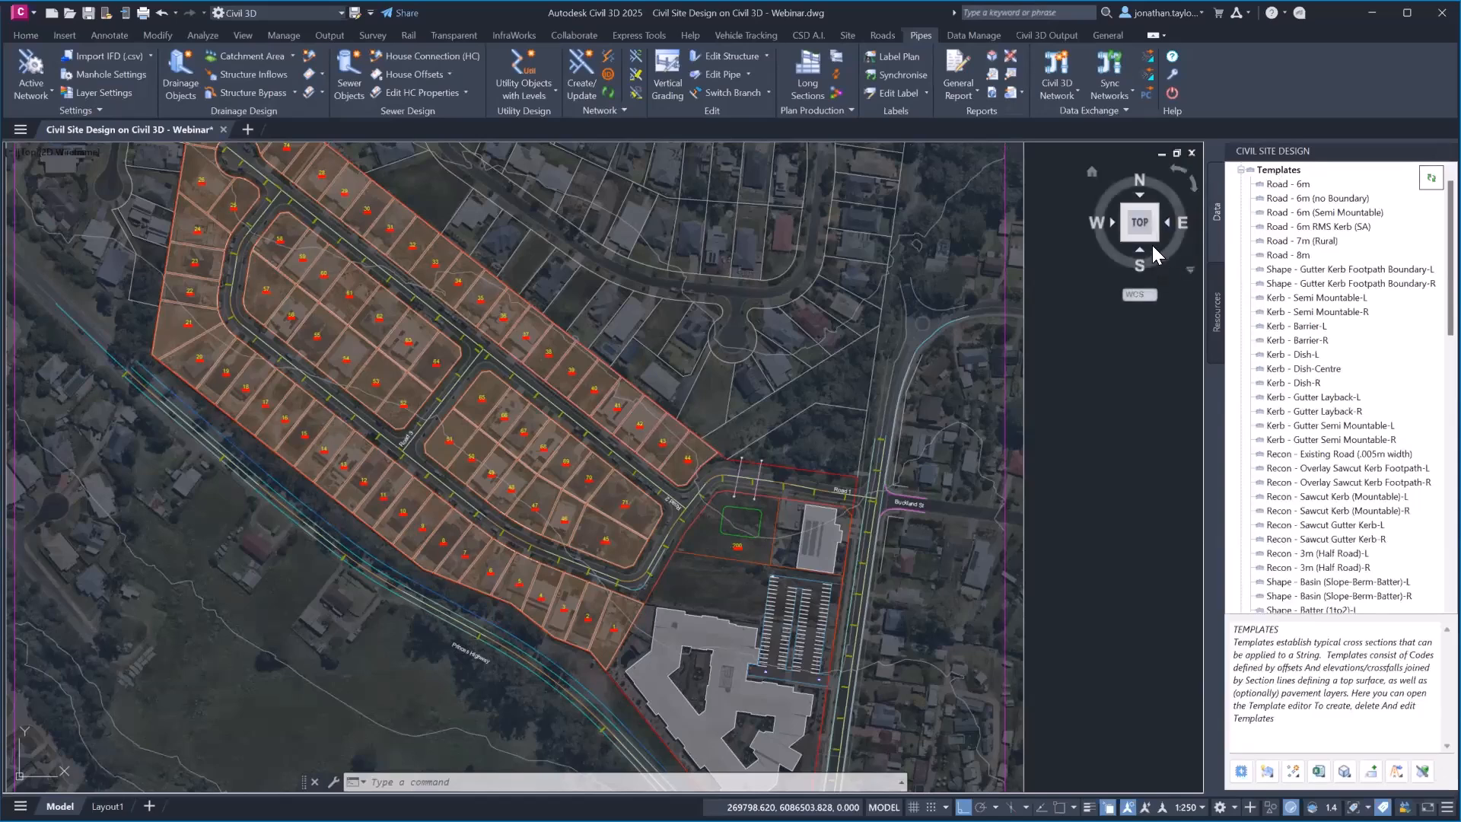
pyautogui.moveTo(1314, 363)
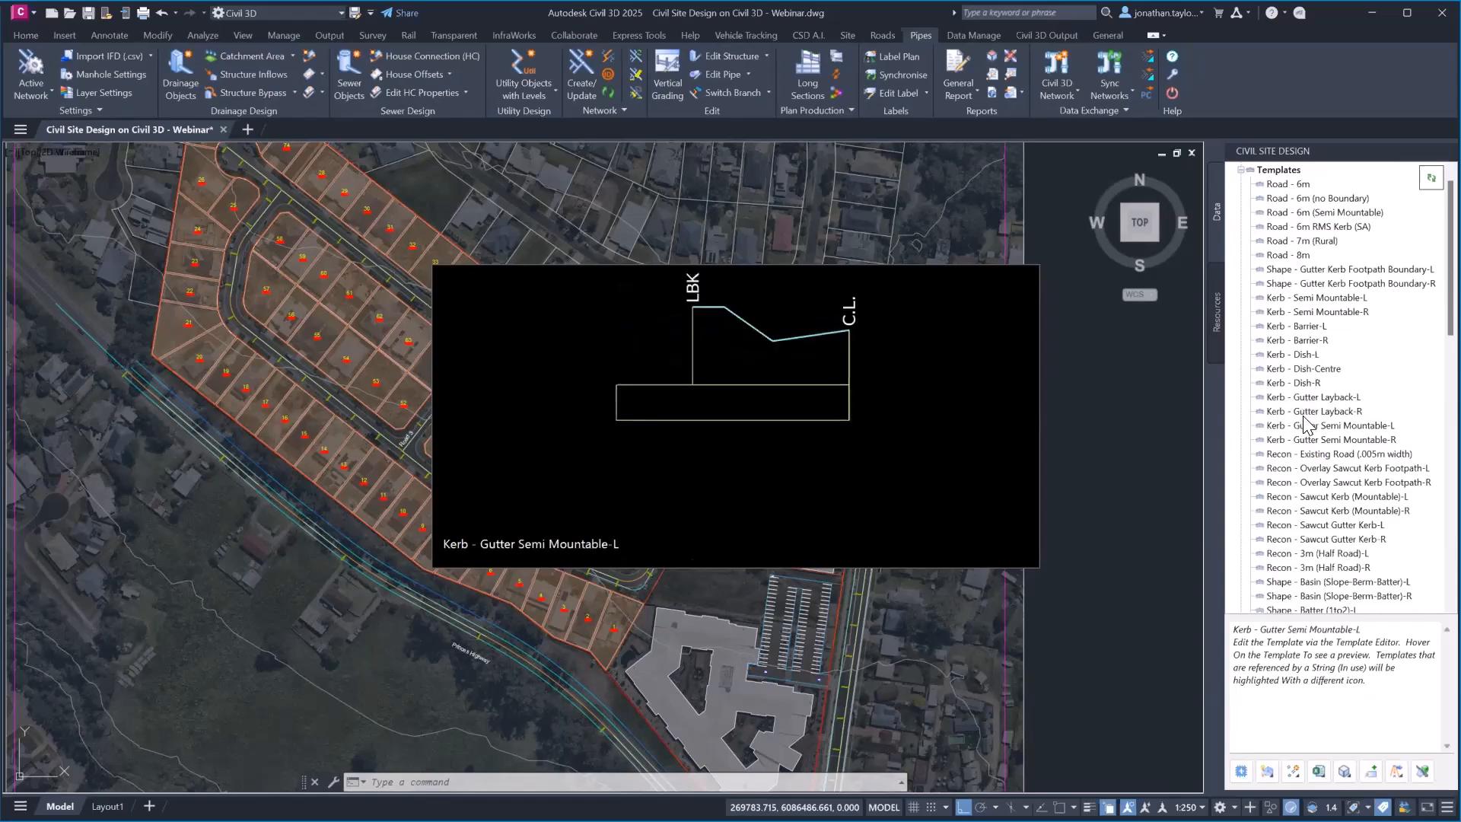
pyautogui.click(1277, 170)
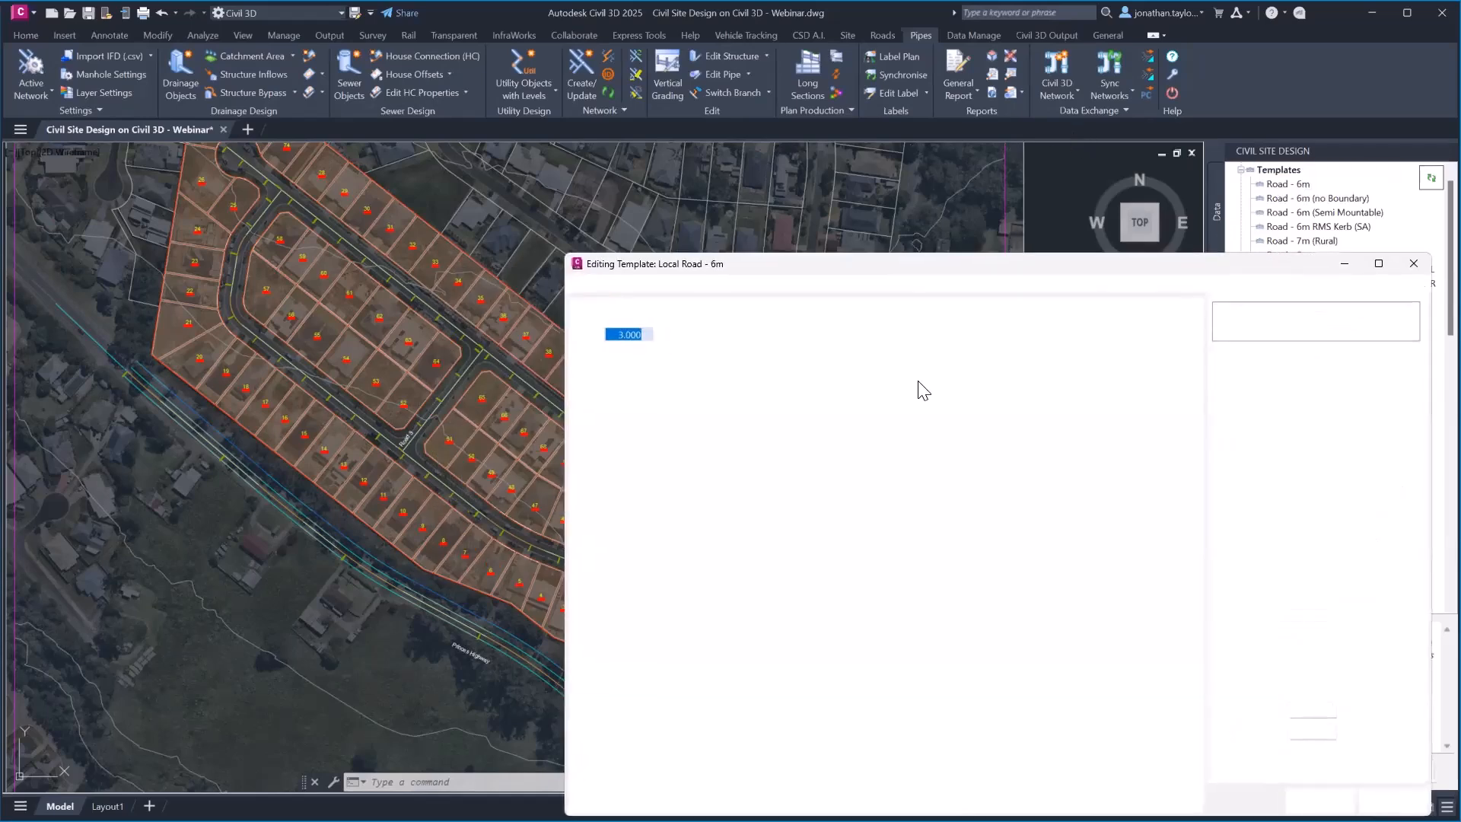
pyautogui.moveTo(934, 272); pyautogui.dragTo(637, 138)
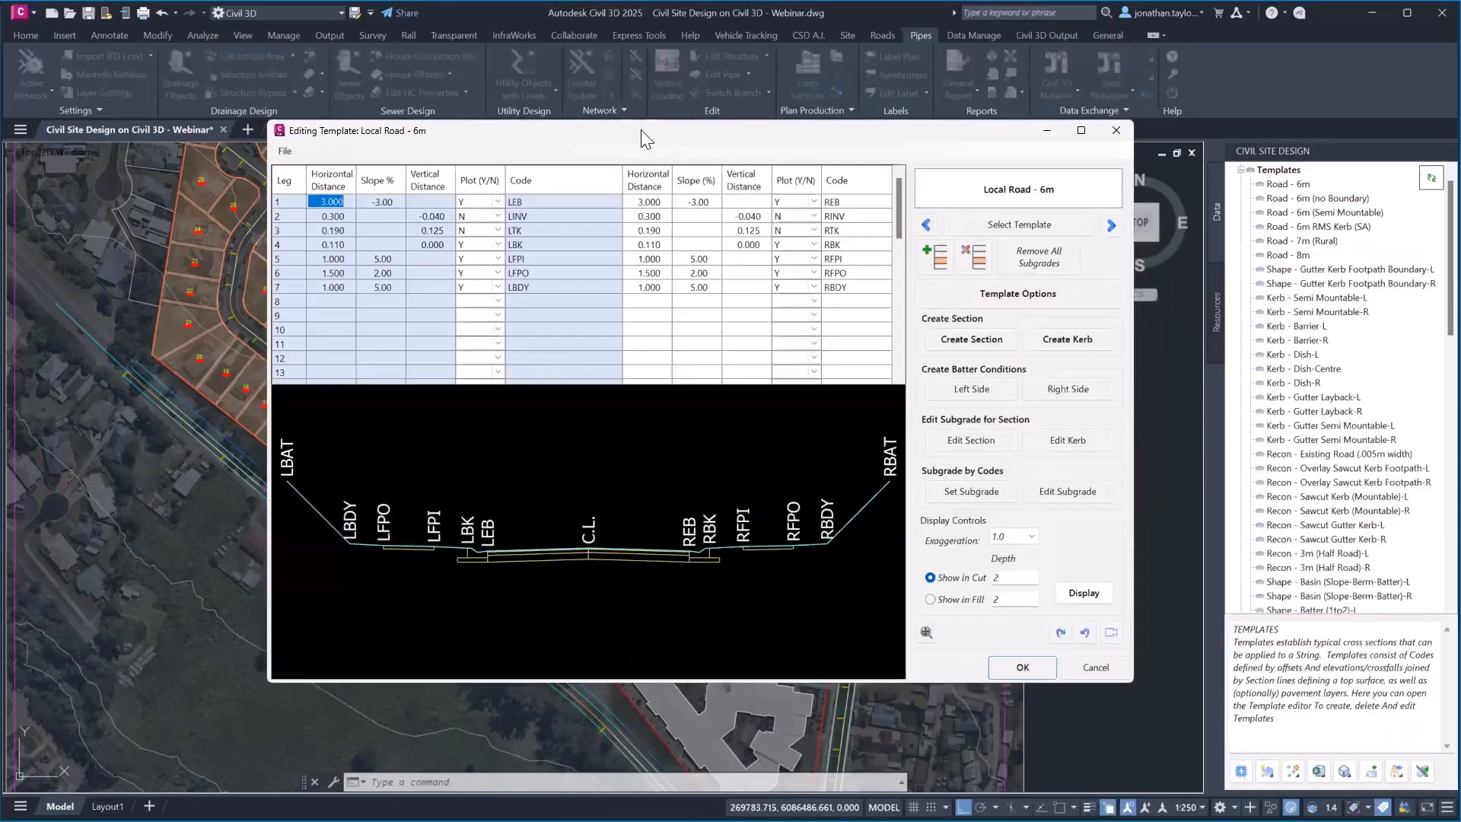
pyautogui.click(1110, 224)
pyautogui.click(1110, 225)
pyautogui.click(1110, 224)
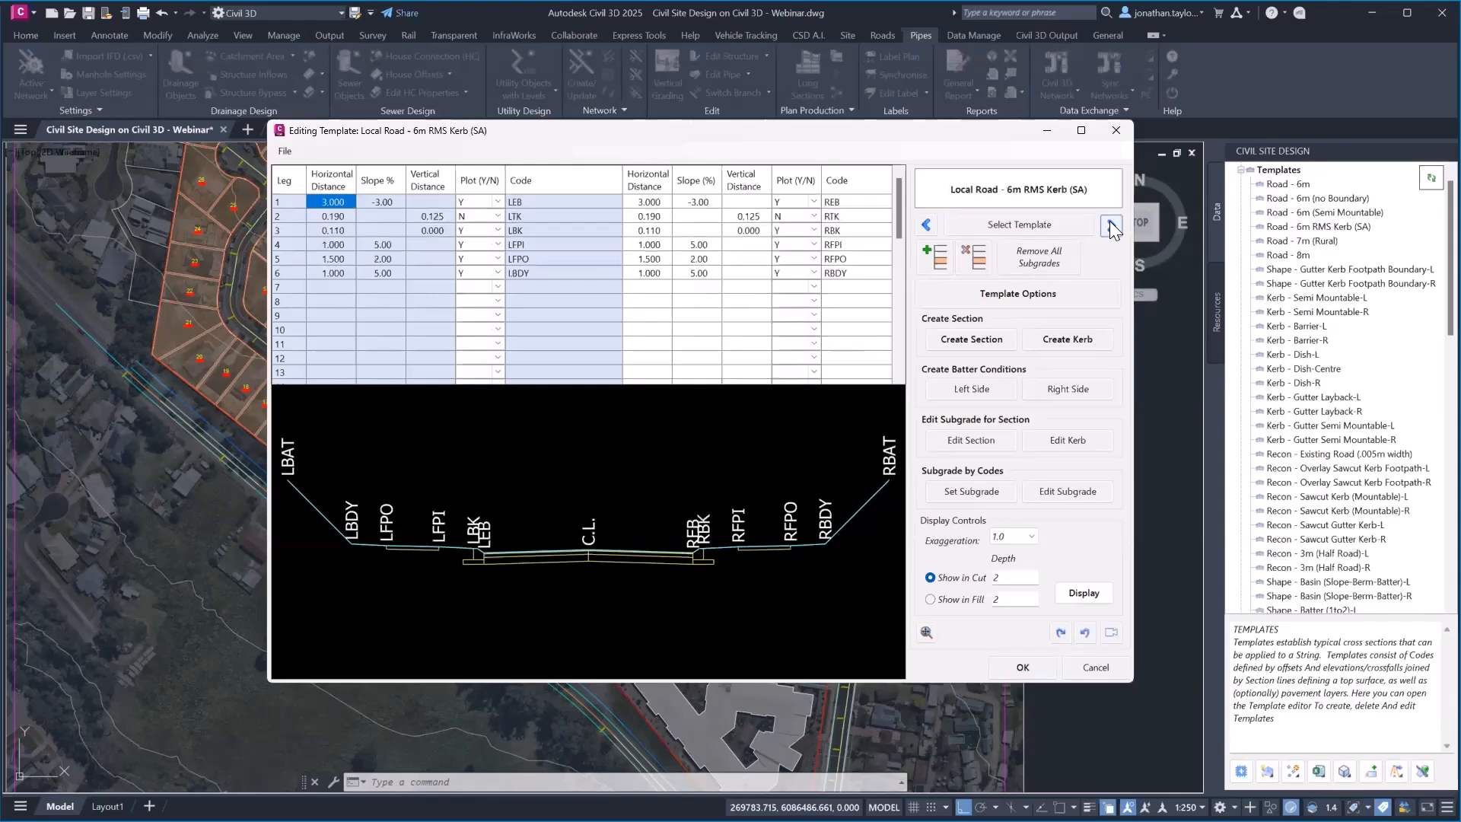
pyautogui.click(1110, 224)
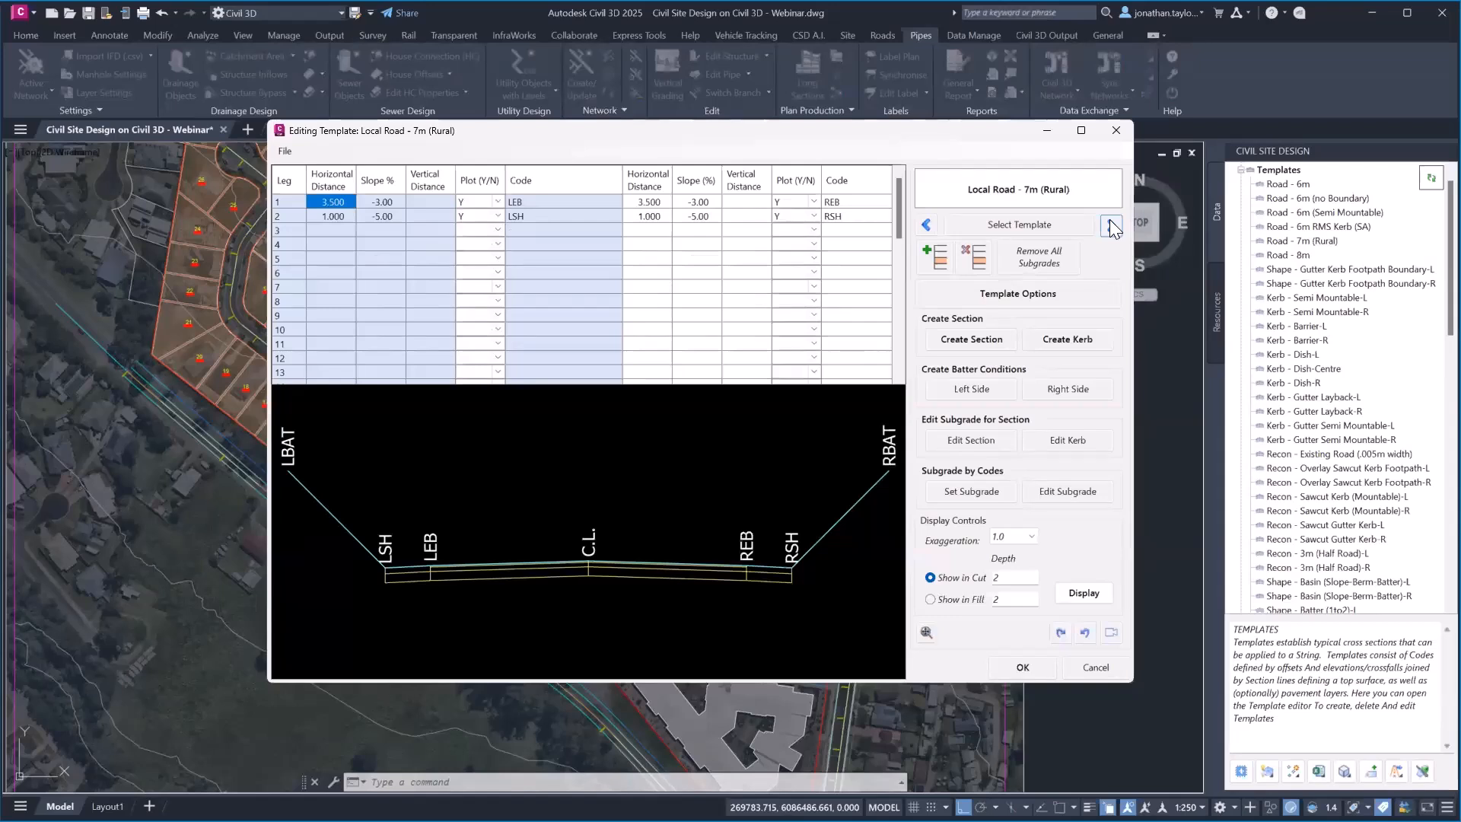
# Step: Inspect the LEB and LSH codes and the subgrade layers of the section between C.L. and LEB
pyautogui.click(514, 201)
pyautogui.click(516, 215)
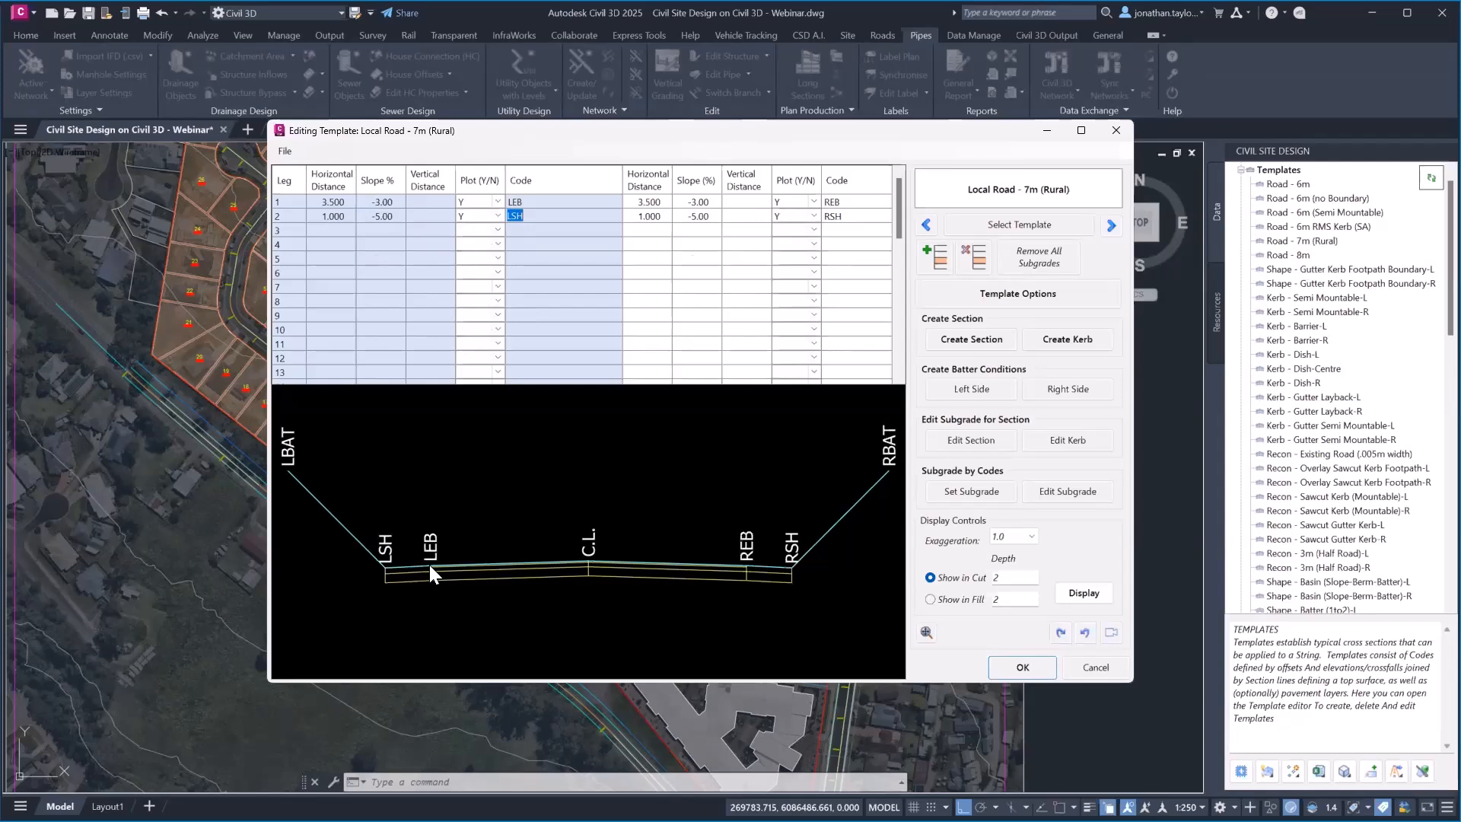
pyautogui.rightClick(486, 545)
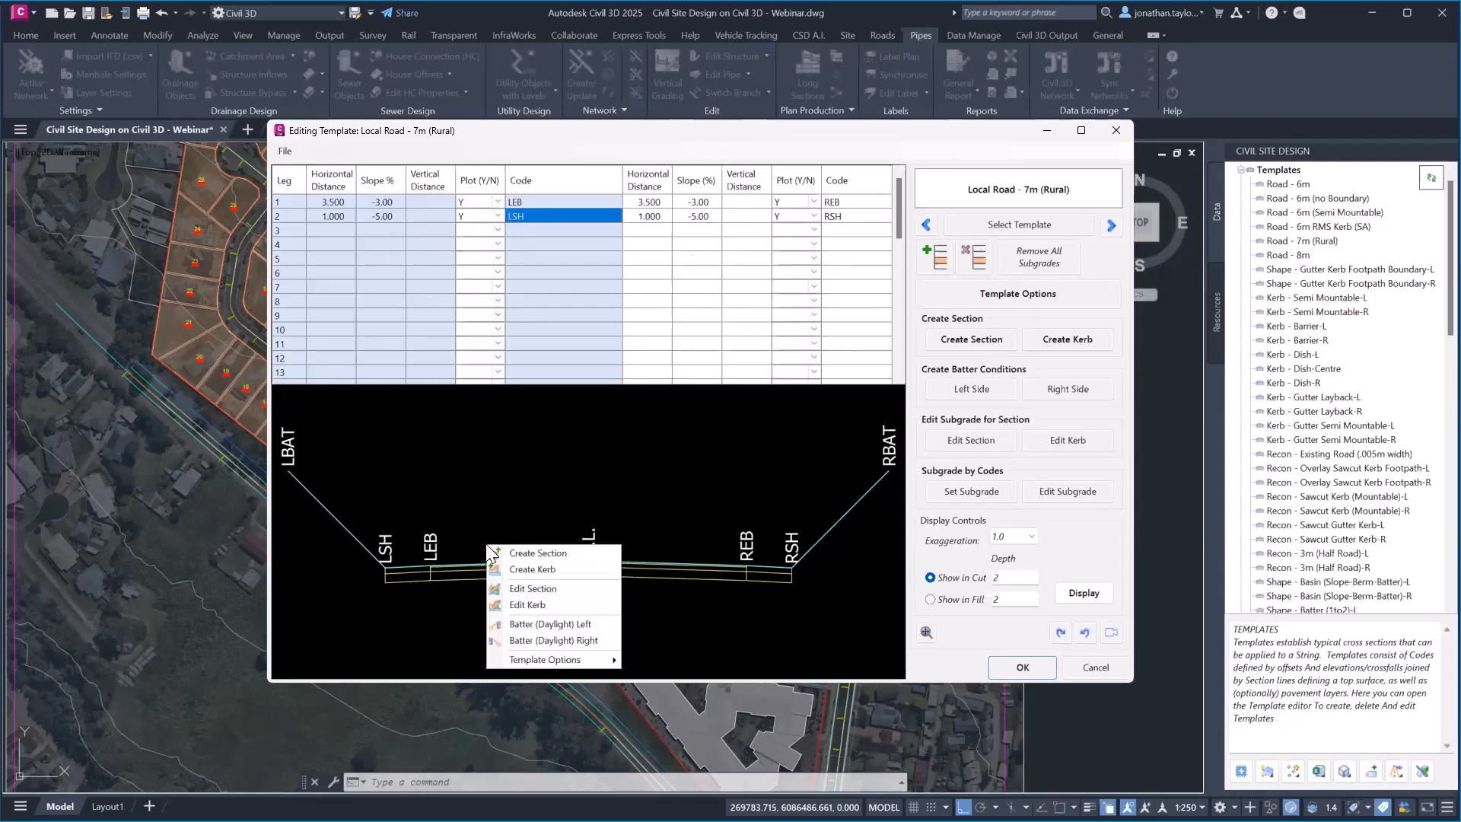
pyautogui.click(565, 584)
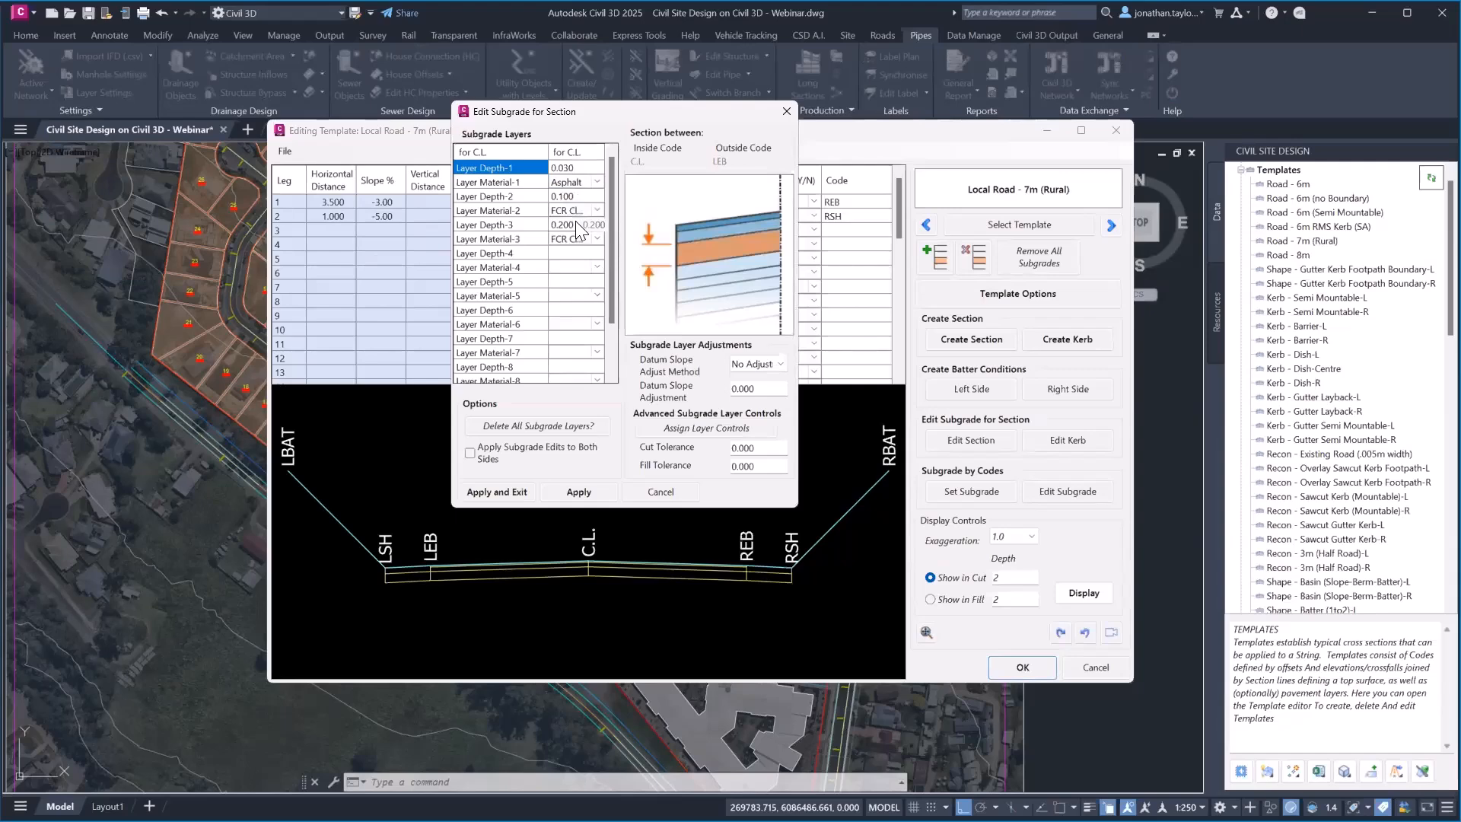
pyautogui.click(643, 491)
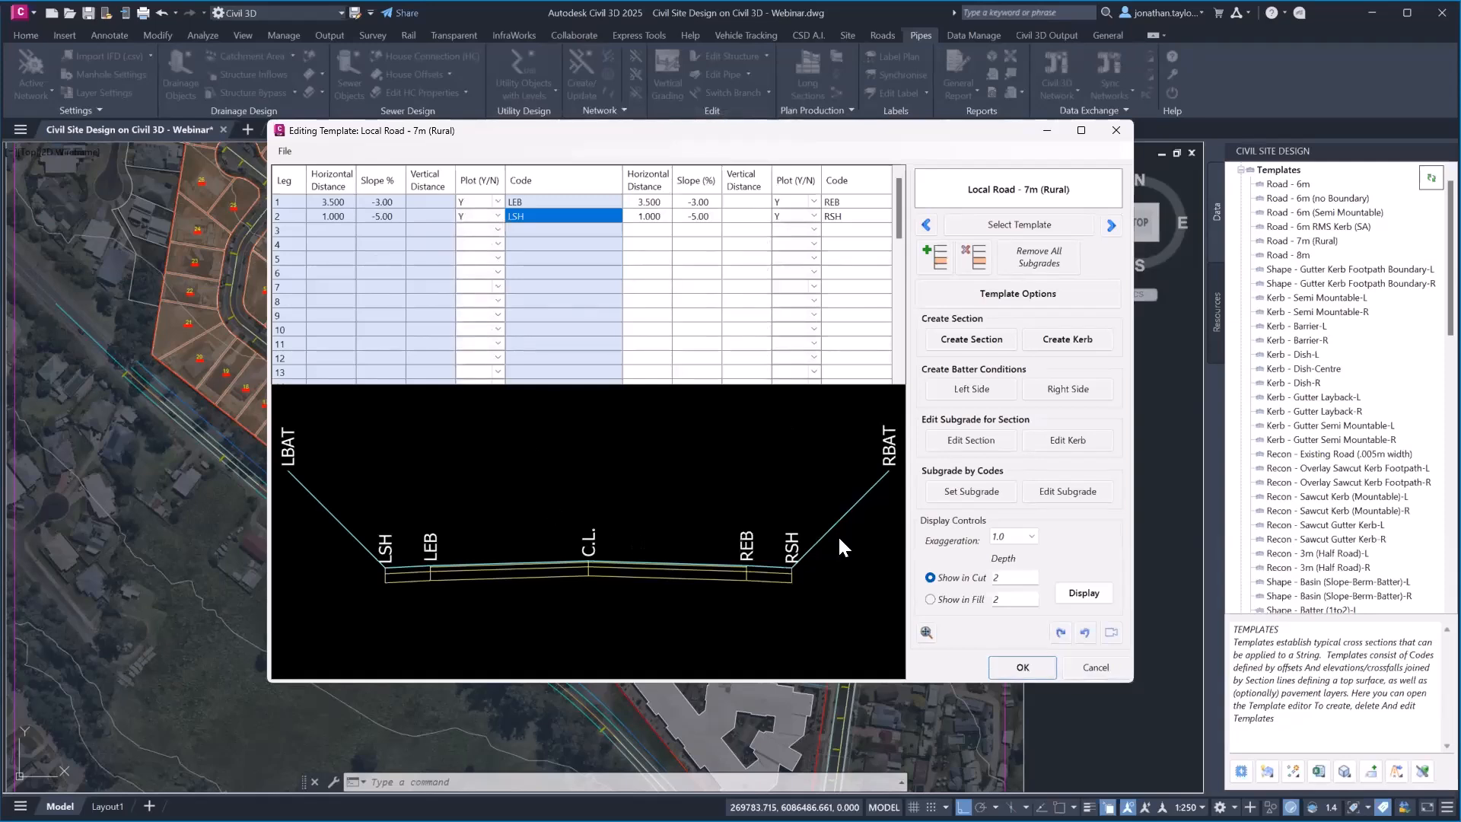
# Step: Check the Template Editor's options for creating, copying, importing and exporting templates, and exit the editor abandoning changes
pyautogui.click(285, 151)
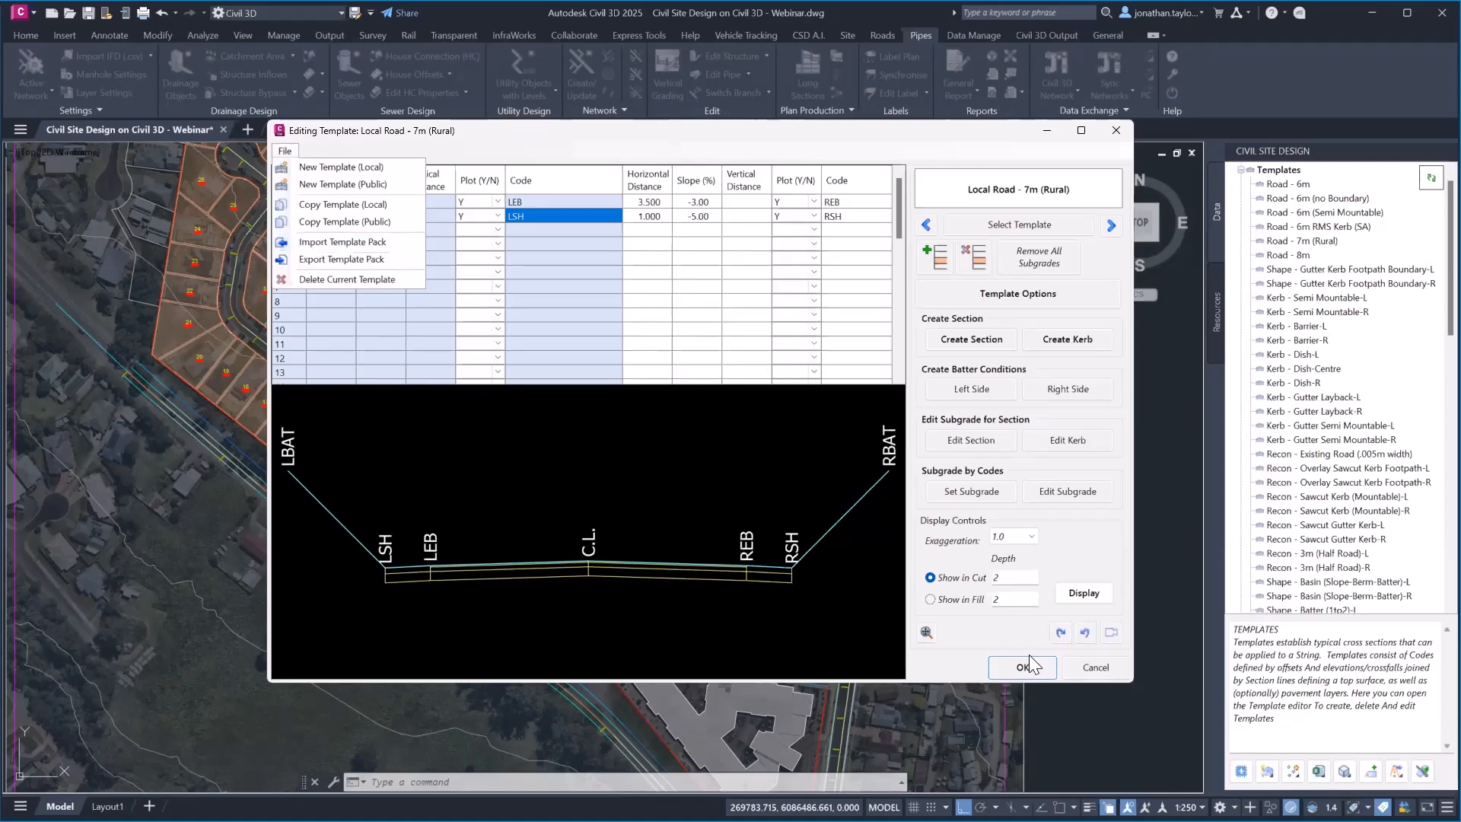
pyautogui.click(1074, 668)
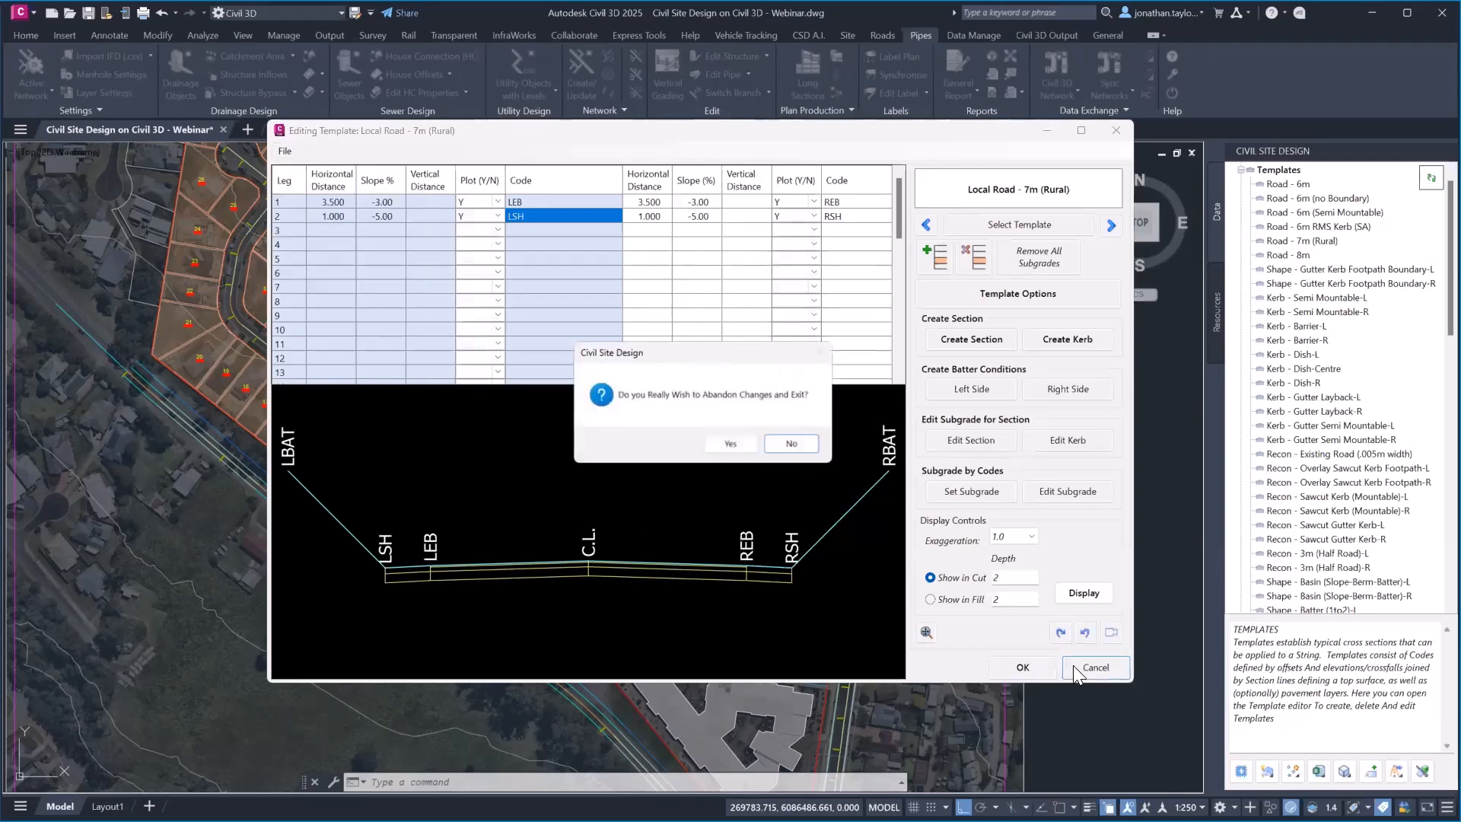
pyautogui.click(728, 445)
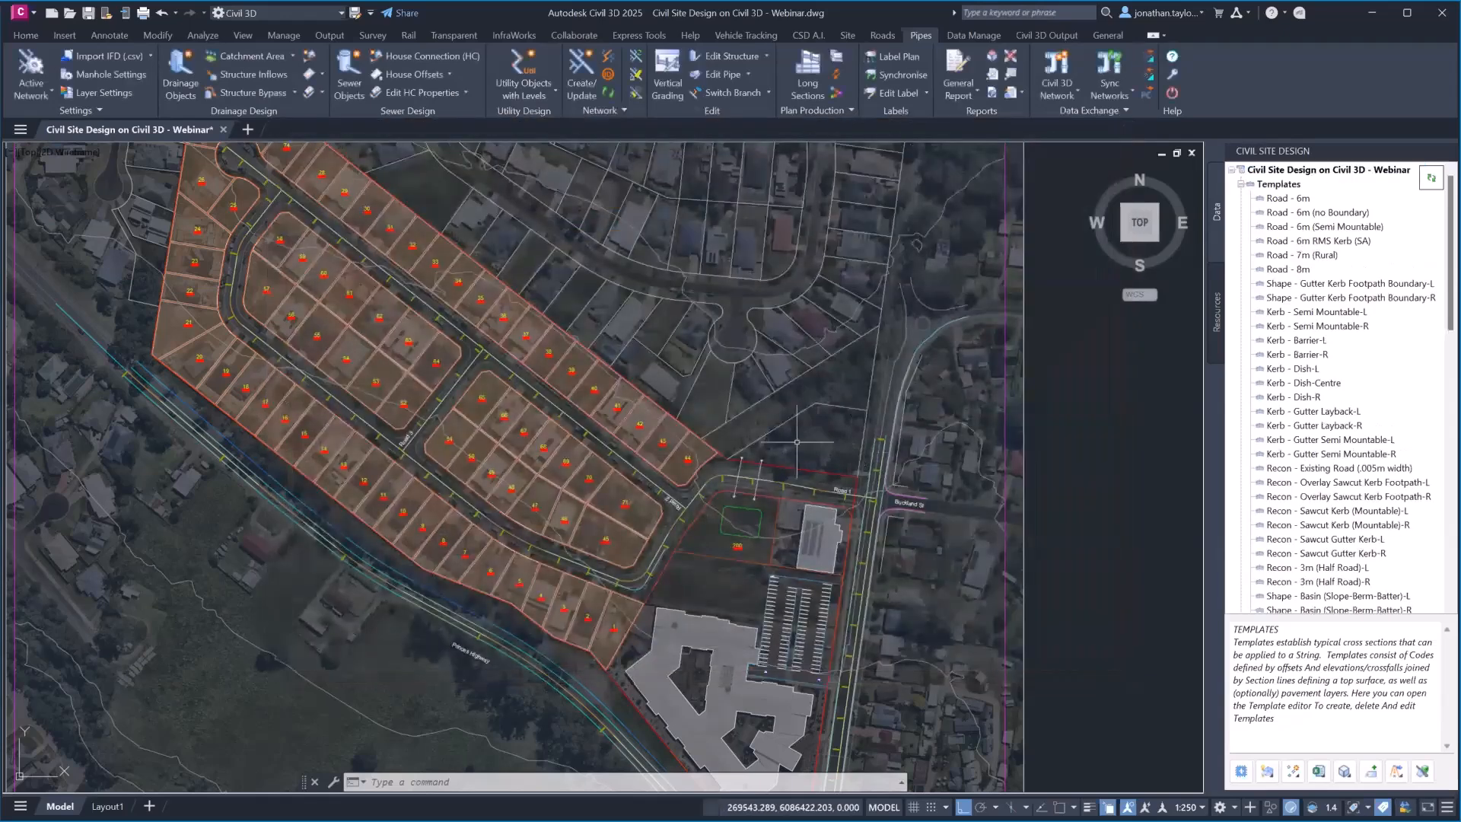
# Step: Collapse the Templates list and launch Project Assist to predict how the drawing's alignments are used
pyautogui.moveTo(797, 427); pyautogui.dragTo(752, 415, button='middle')
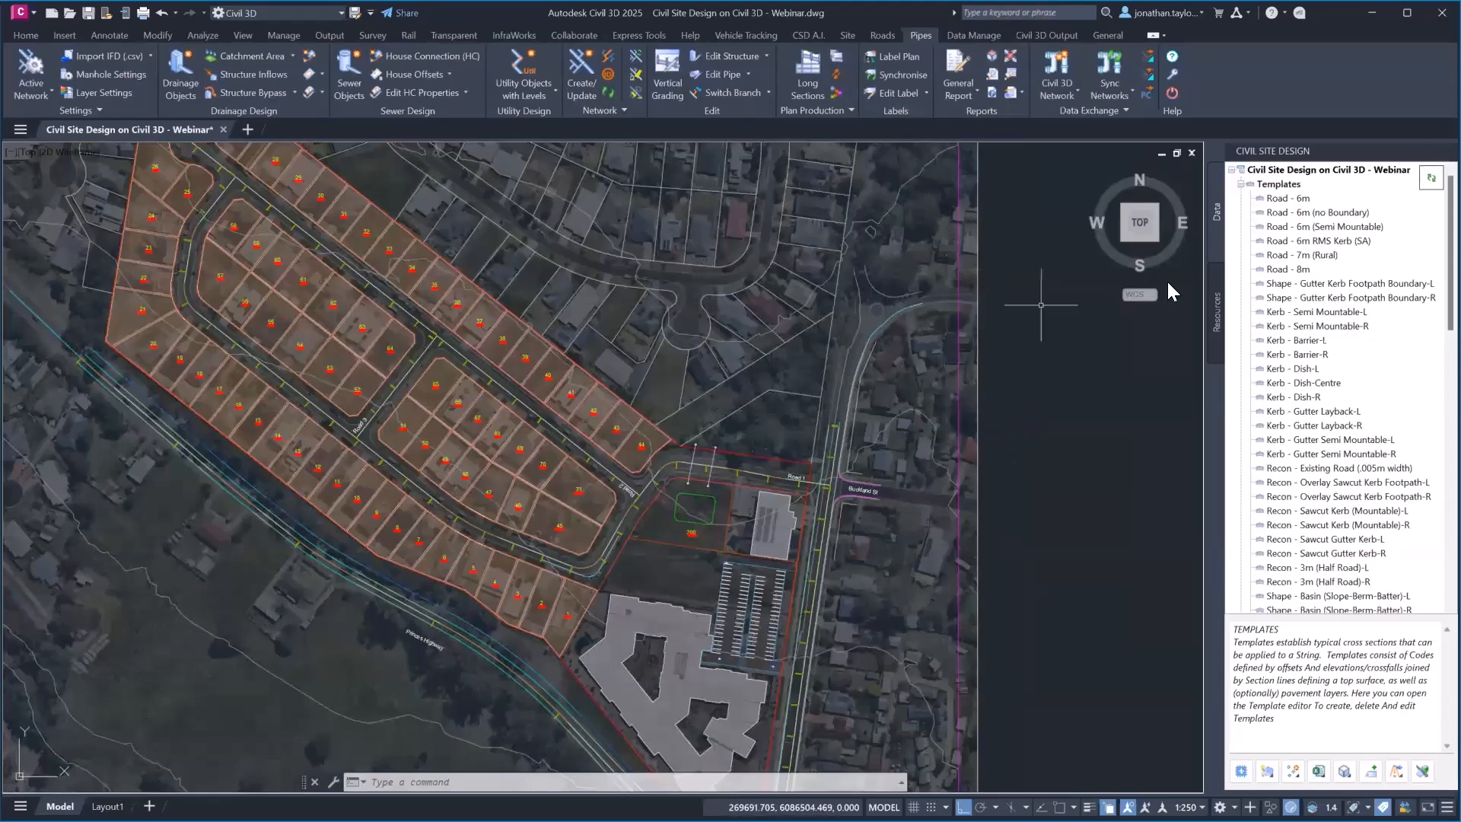
pyautogui.click(1240, 185)
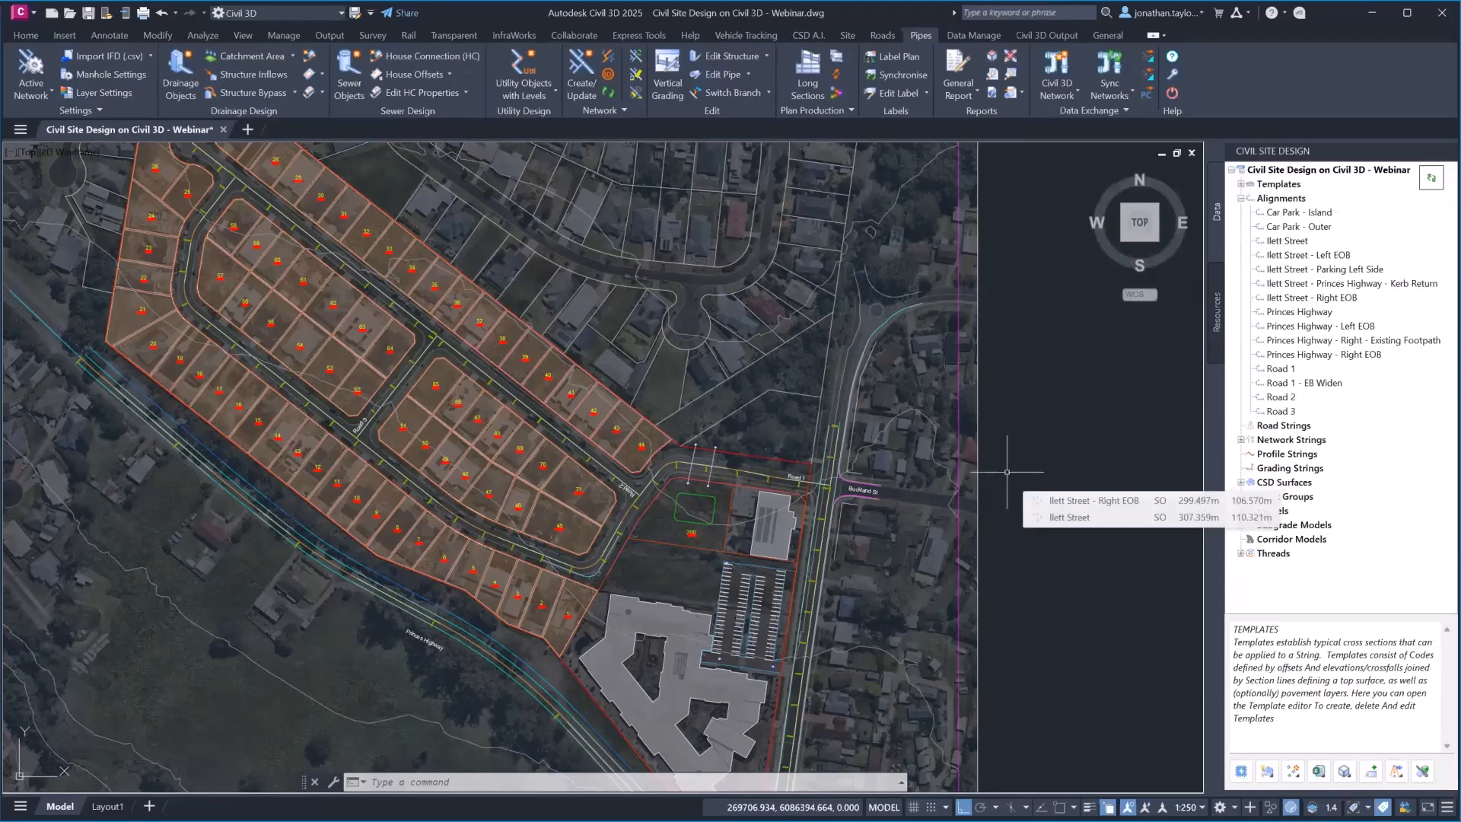
pyautogui.moveTo(1013, 426); pyautogui.dragTo(1046, 360, button='middle')
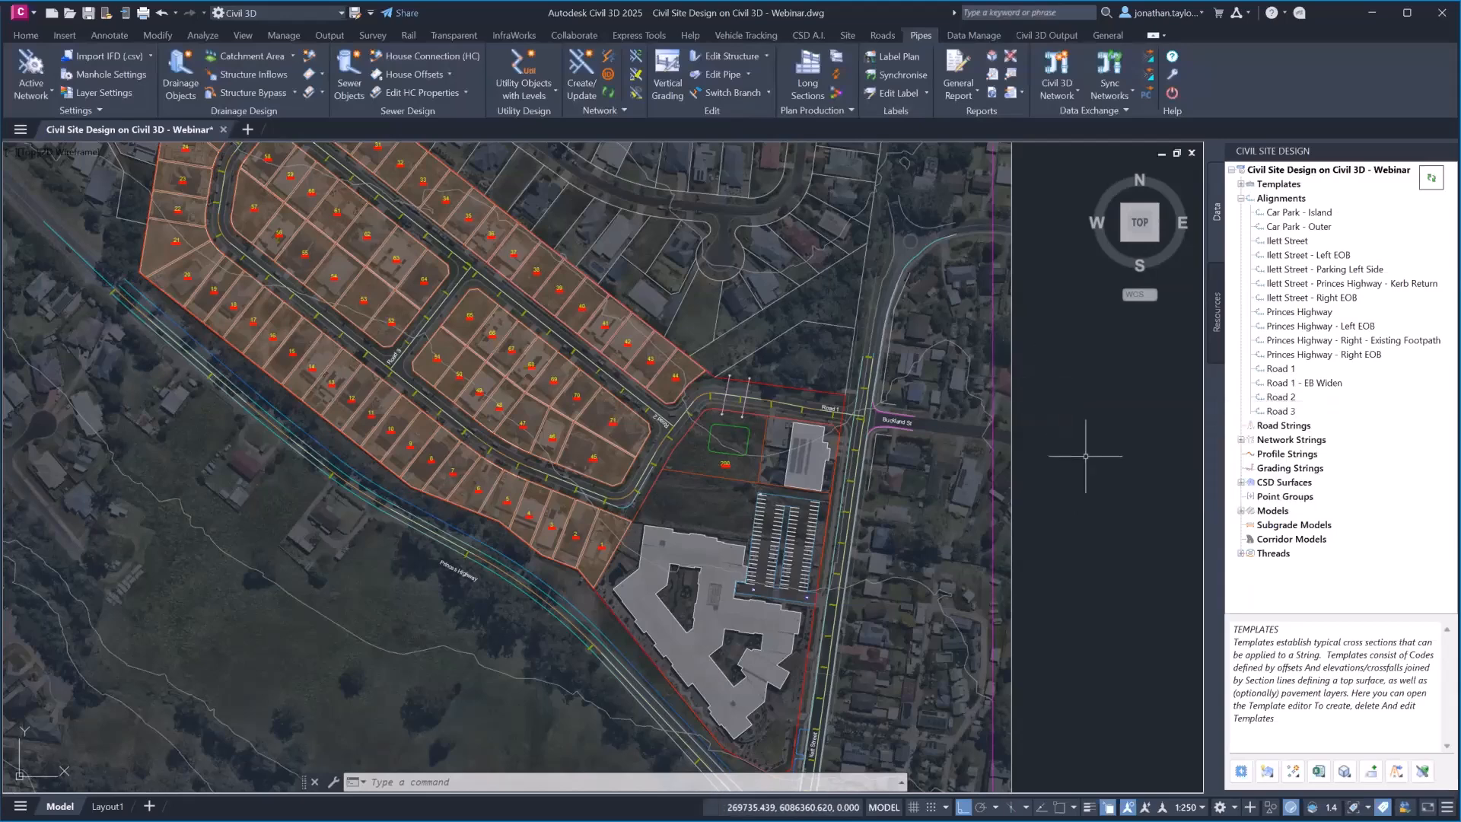
pyautogui.moveTo(1084, 468)
pyautogui.mouseDown(button='middle')
pyautogui.moveTo(1073, 355)
pyautogui.moveTo(1157, 561)
pyautogui.mouseUp(button='middle')
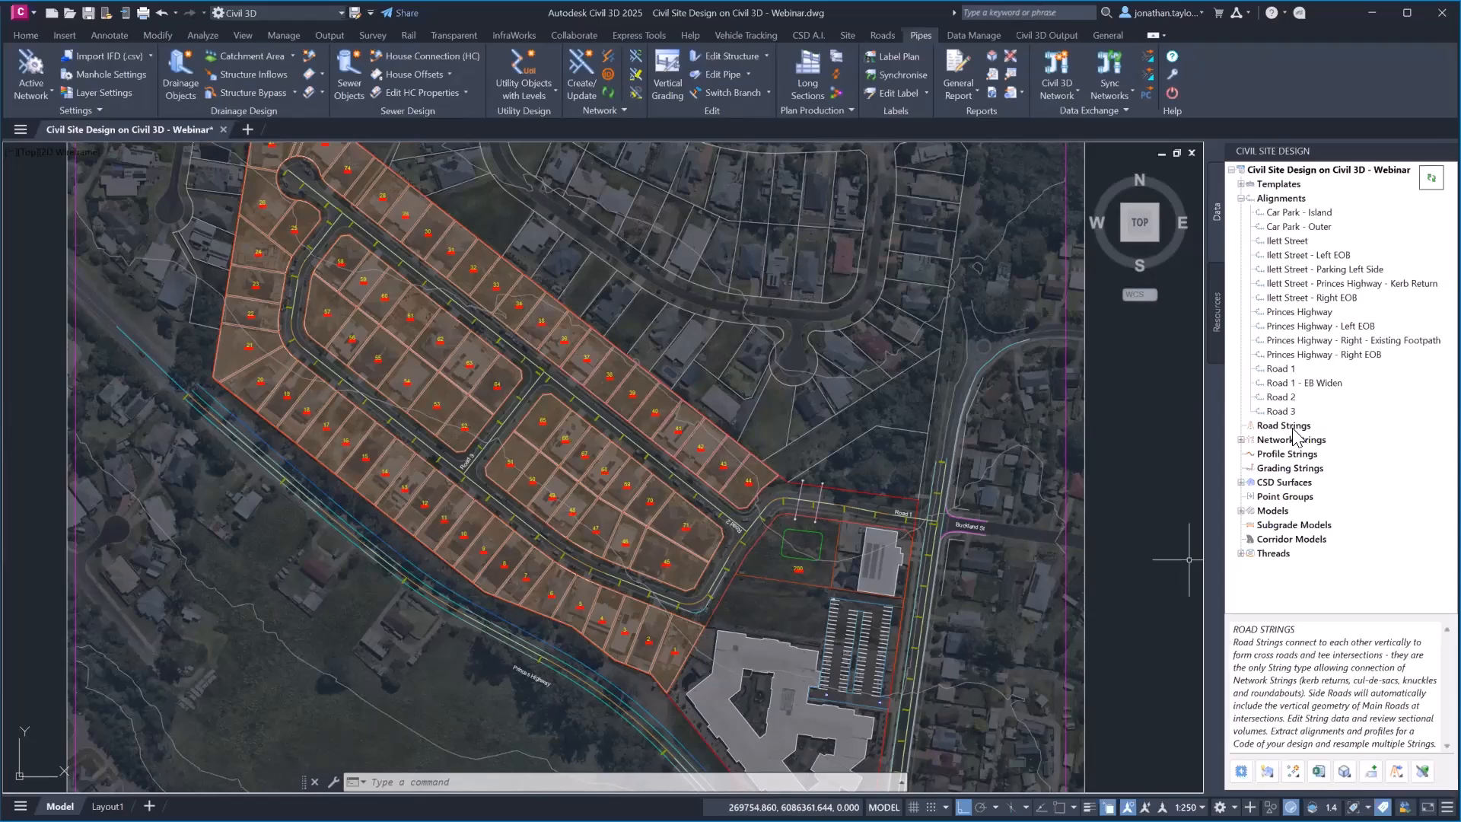
pyautogui.click(1240, 773)
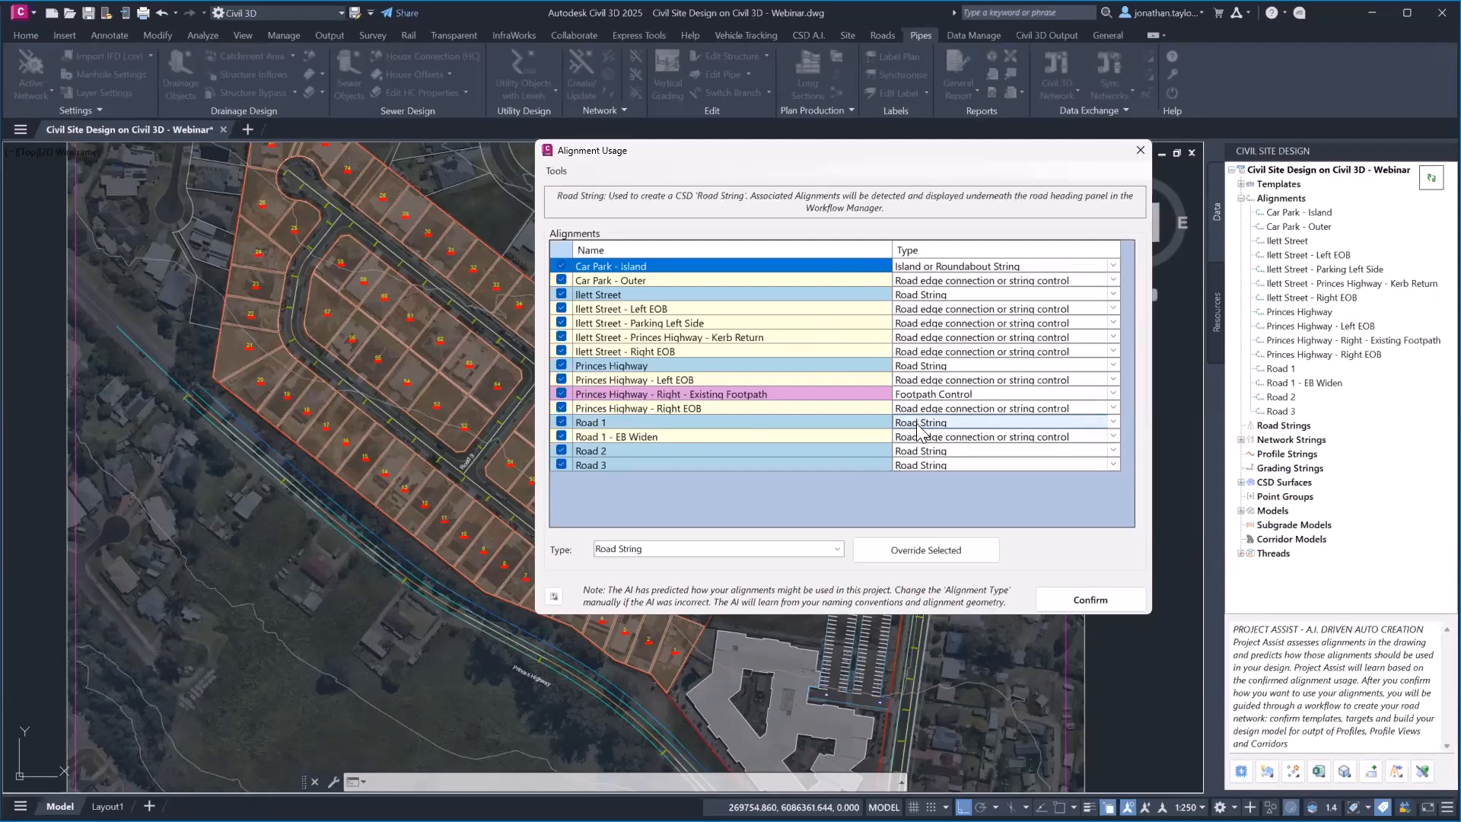
# Step: Review the alignment types available for Road 1 in Alignment Usage, keeping Road String
pyautogui.click(1113, 425)
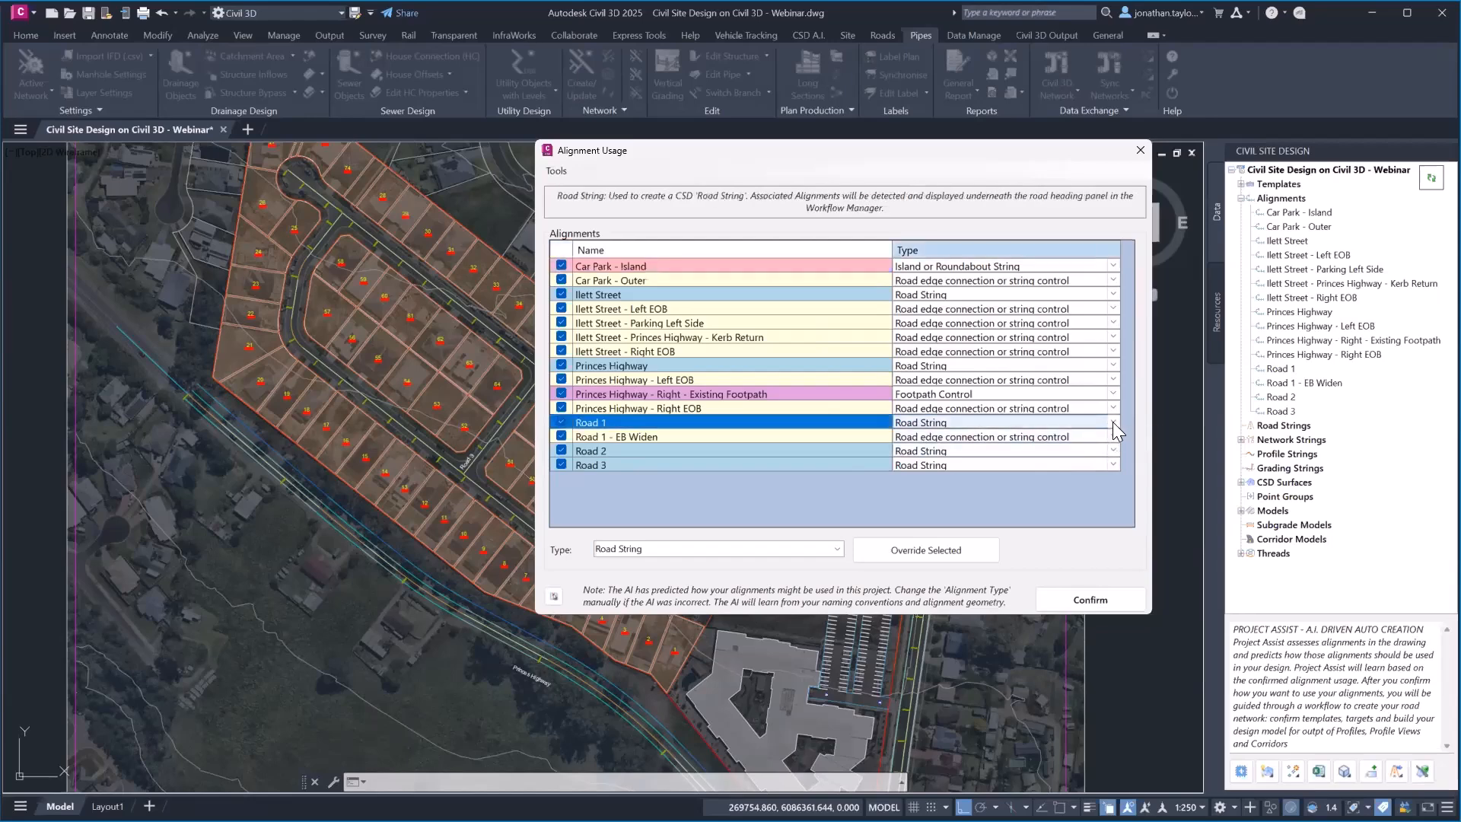
pyautogui.click(1111, 422)
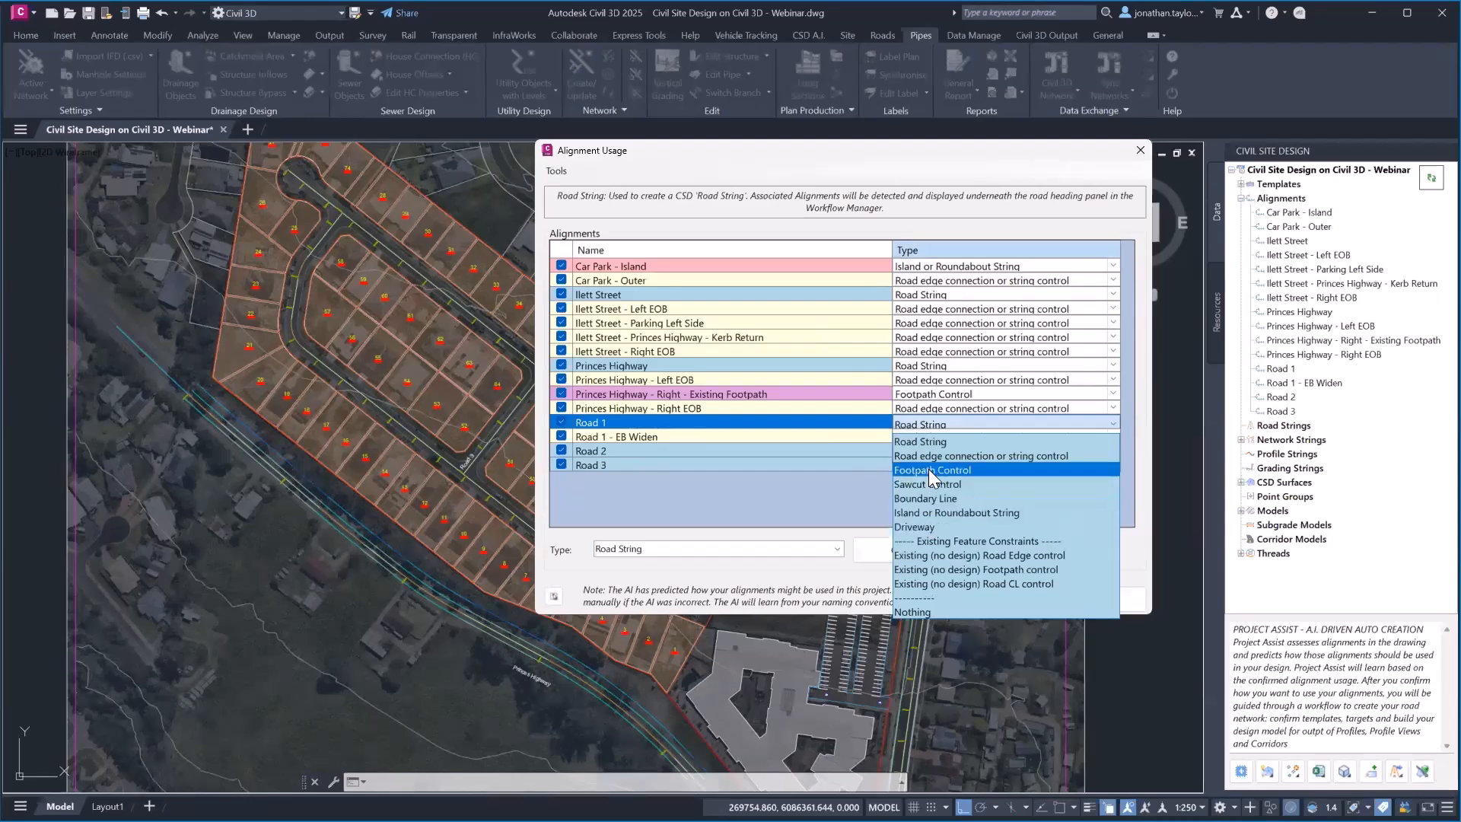
pyautogui.click(845, 155)
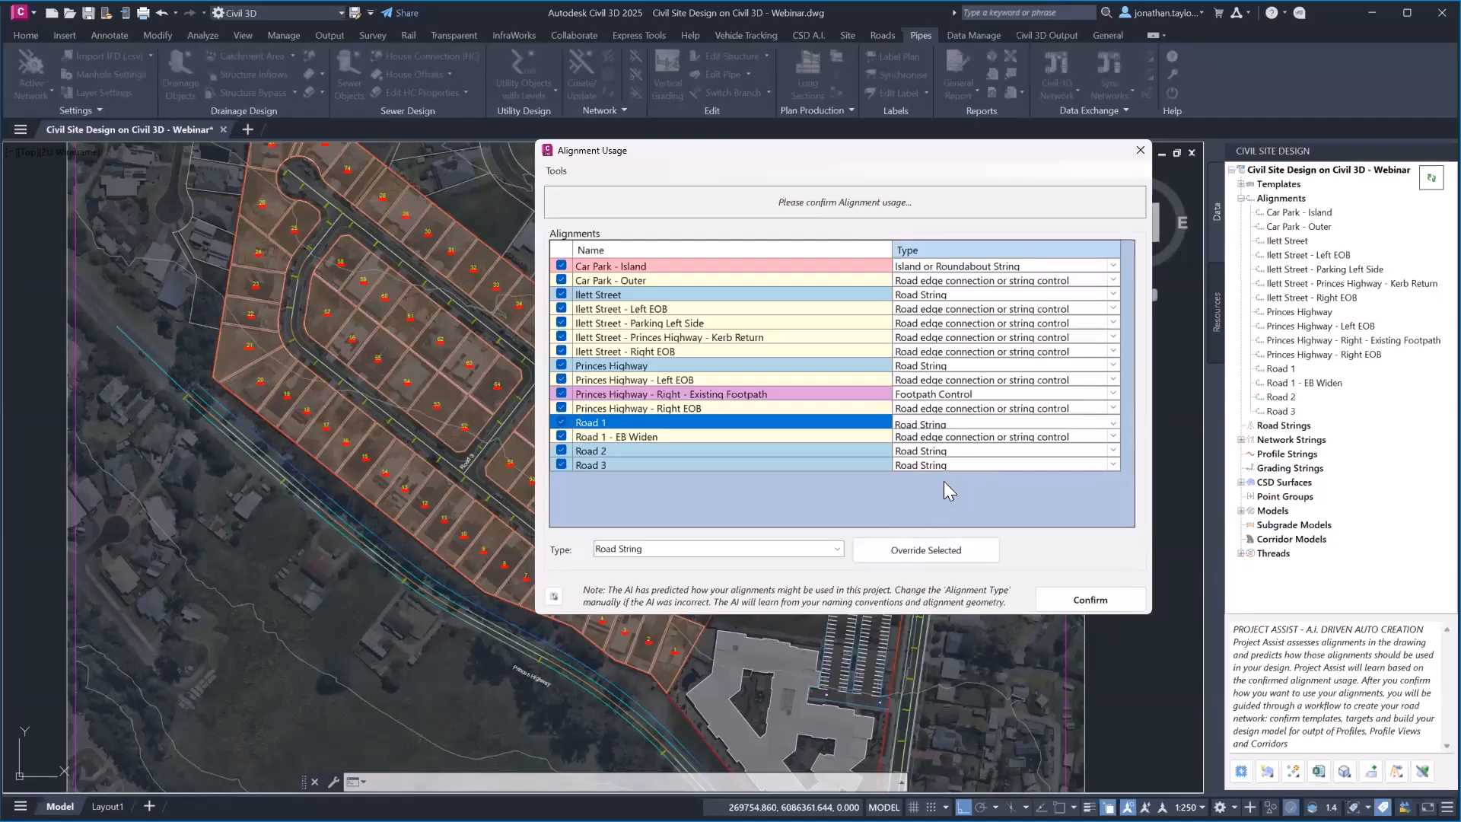
# Step: Confirm the alignment usage and place the Workflow Manager so the road network stays in view beside it
pyautogui.click(1066, 604)
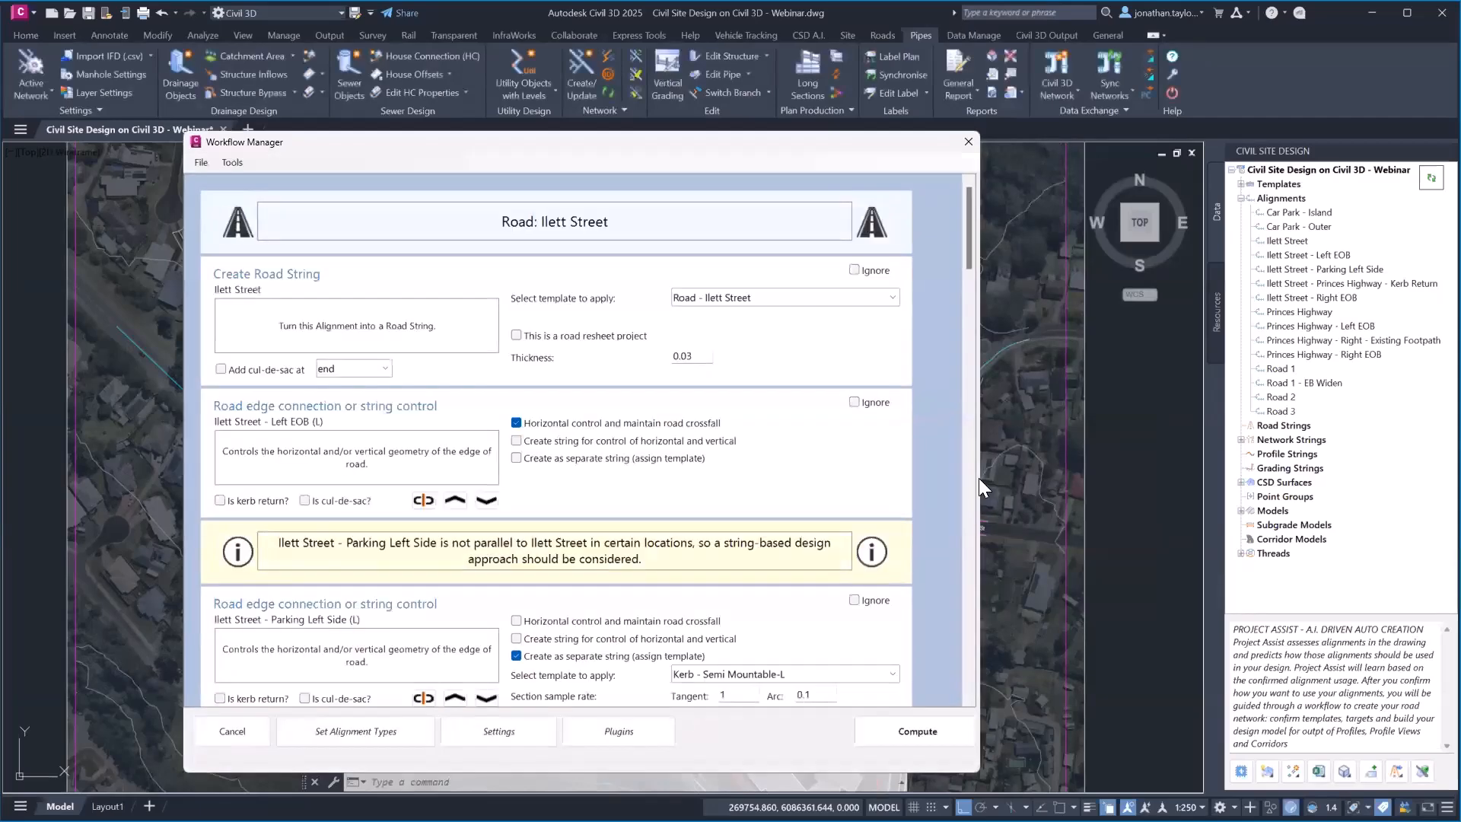
pyautogui.moveTo(808, 152); pyautogui.dragTo(662, 132)
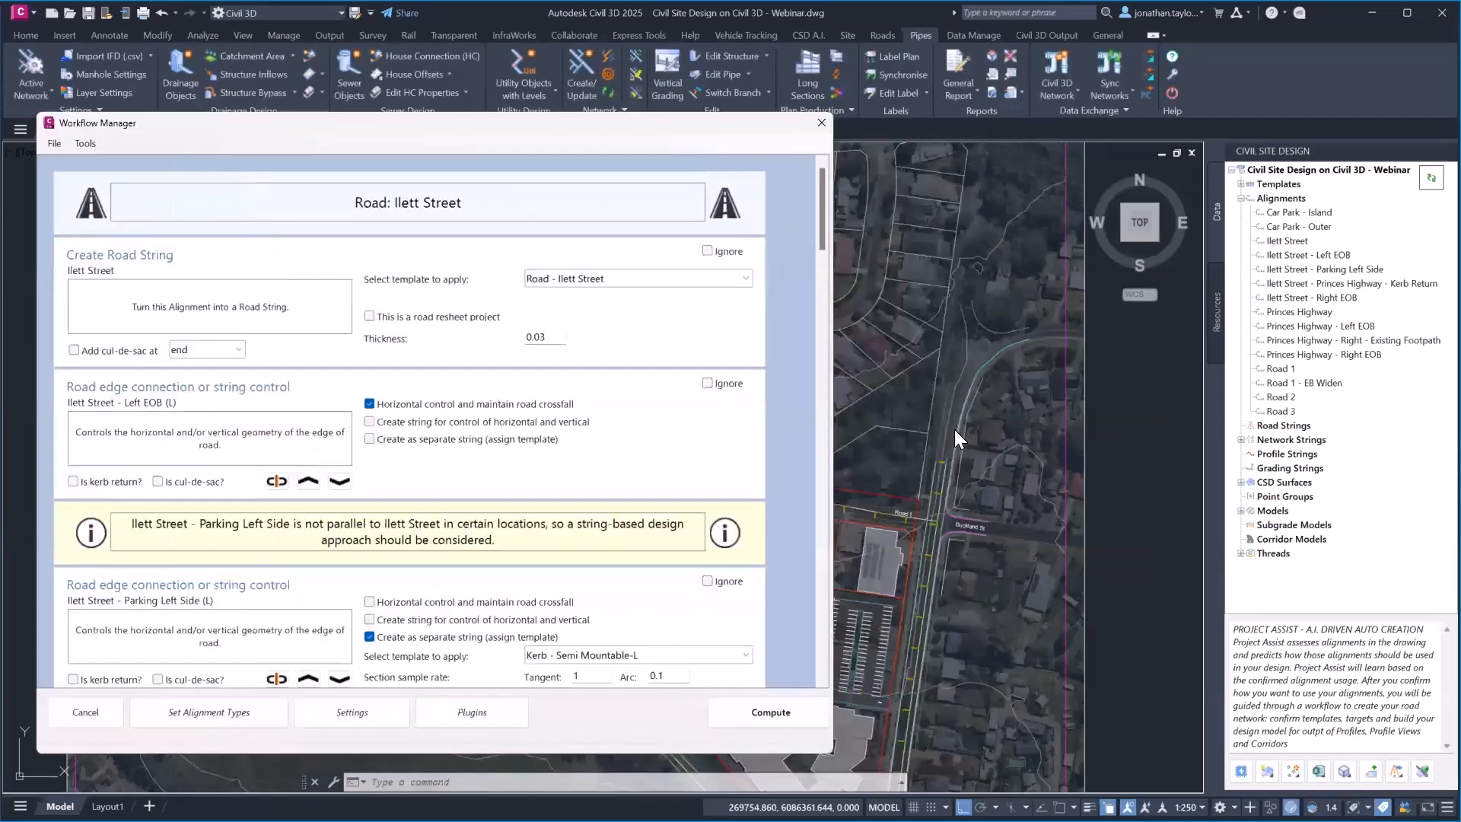
pyautogui.scroll(3, 951, 457)
pyautogui.moveTo(1187, 374); pyautogui.dragTo(1074, 382, button='middle')
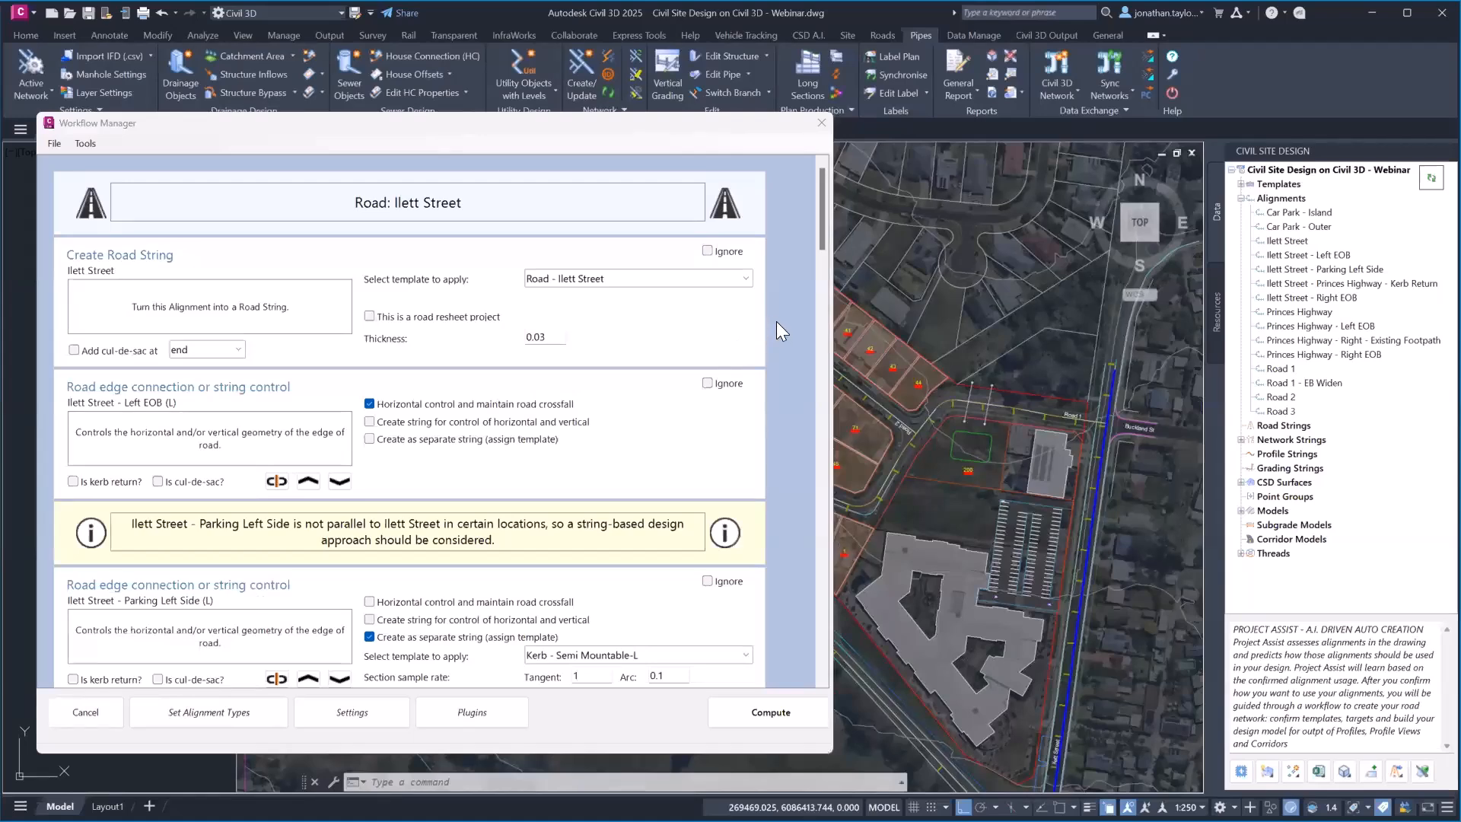
# Step: Review the workflow's road string and edge control settings for Ilett Street and Princes Highway, including the kerb return between them
pyautogui.moveTo(824, 202); pyautogui.dragTo(835, 324)
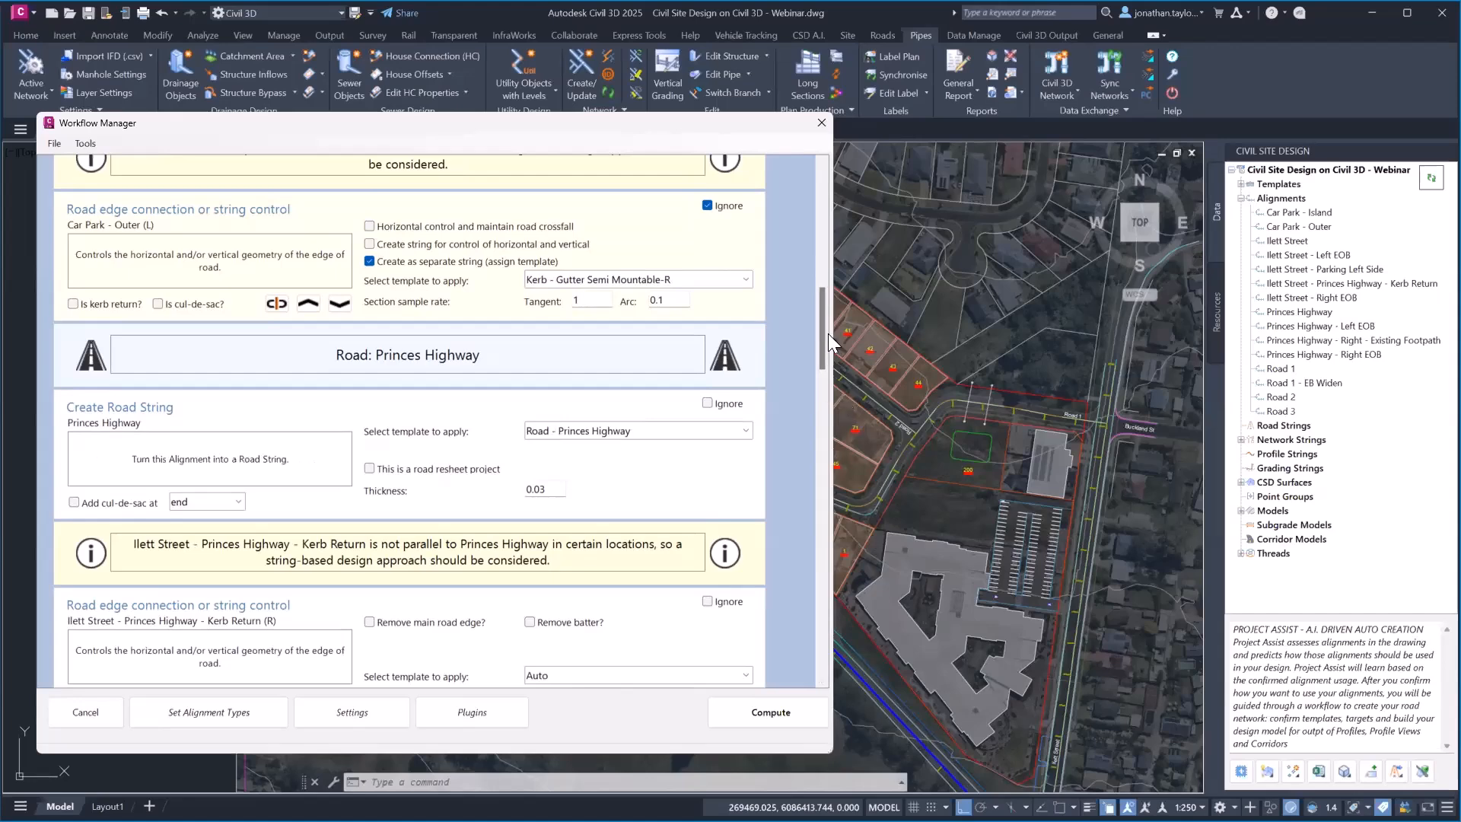
pyautogui.moveTo(820, 333); pyautogui.dragTo(830, 388)
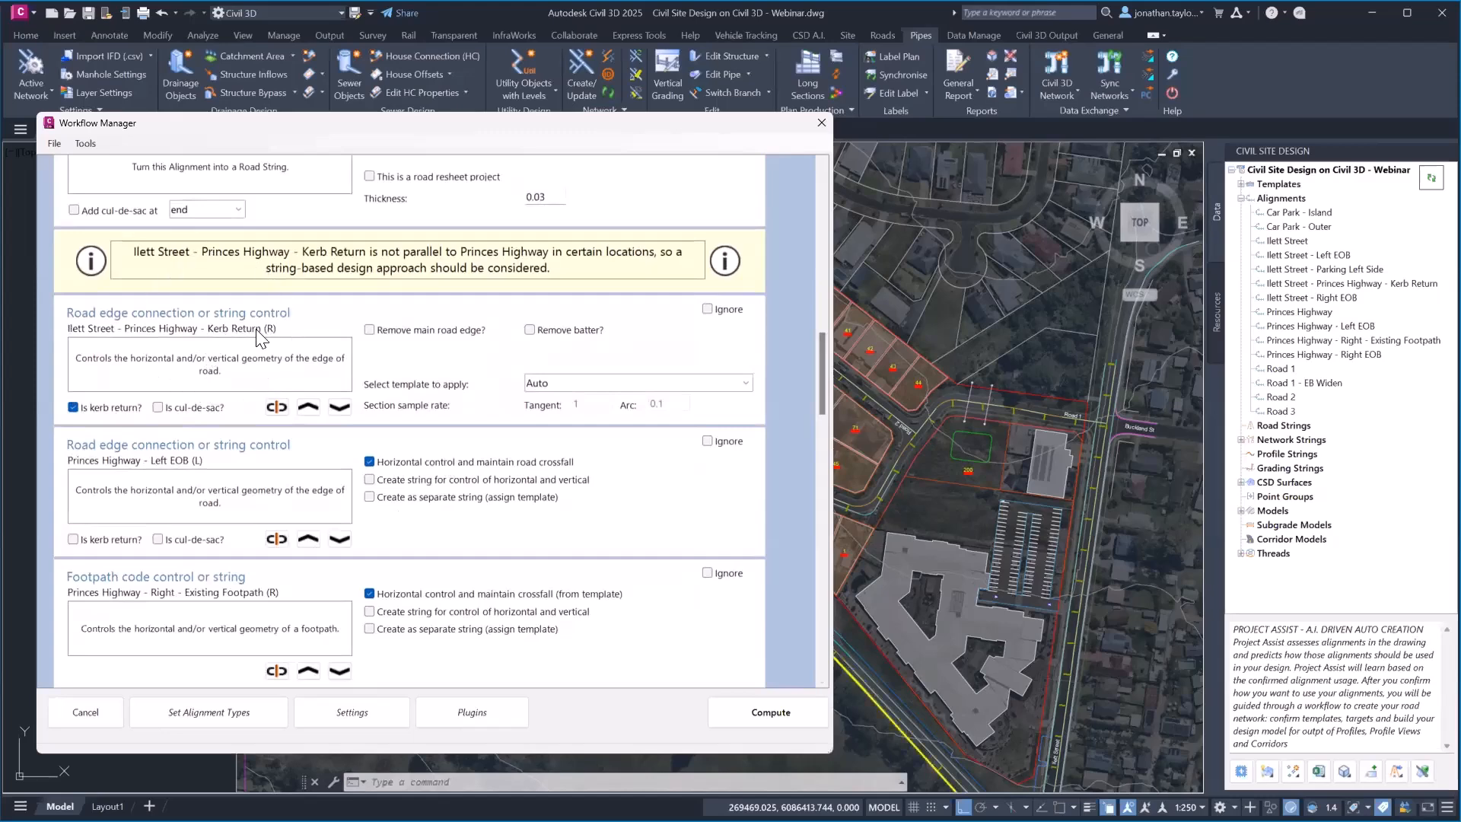
pyautogui.moveTo(73, 411)
pyautogui.moveTo(823, 350); pyautogui.dragTo(837, 173)
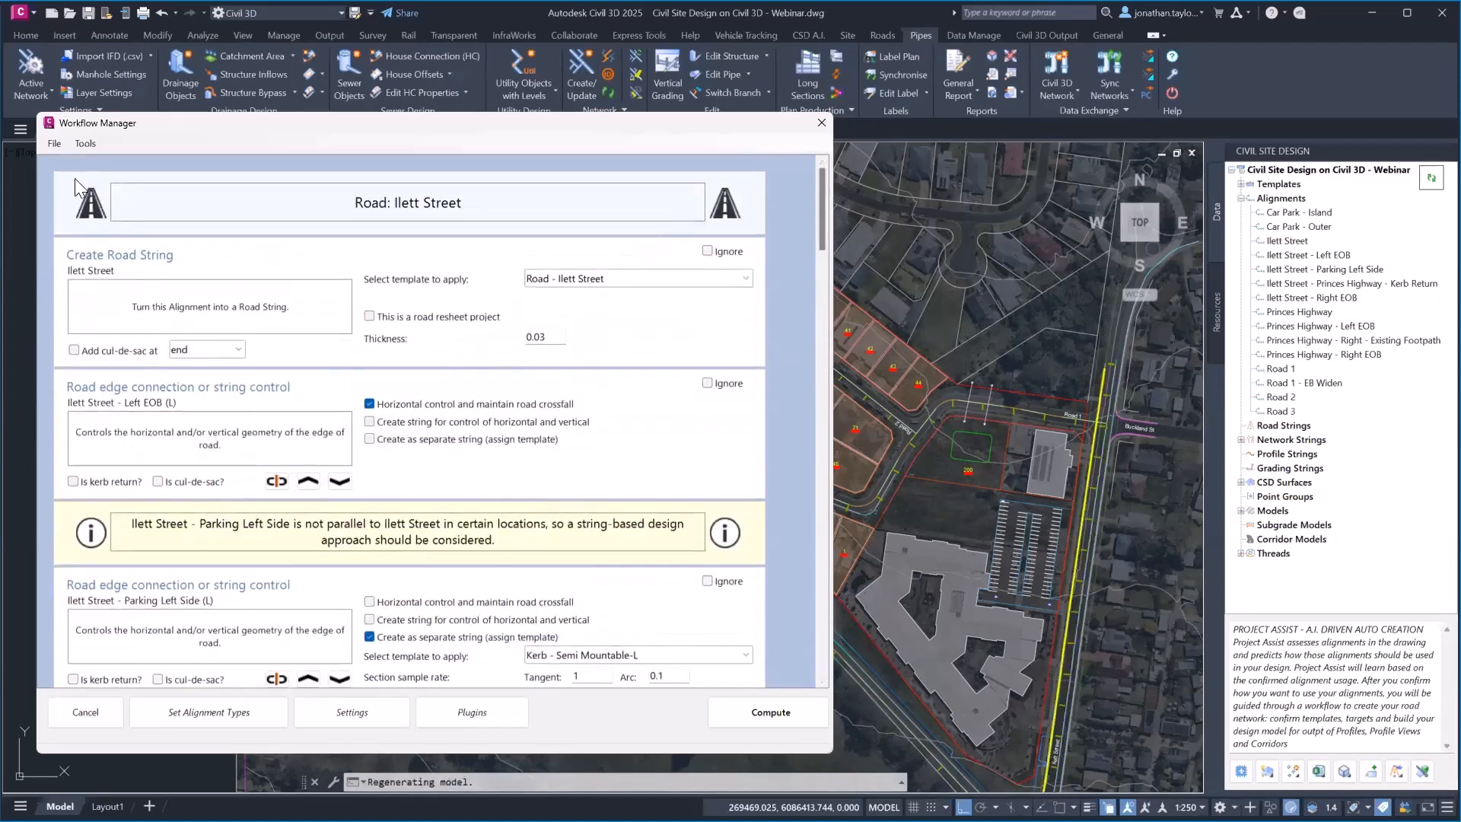
# Step: Load the saved workflow Project Assist.paw from the Webinar folder on the Desktop into the Workflow Manager
pyautogui.click(52, 143)
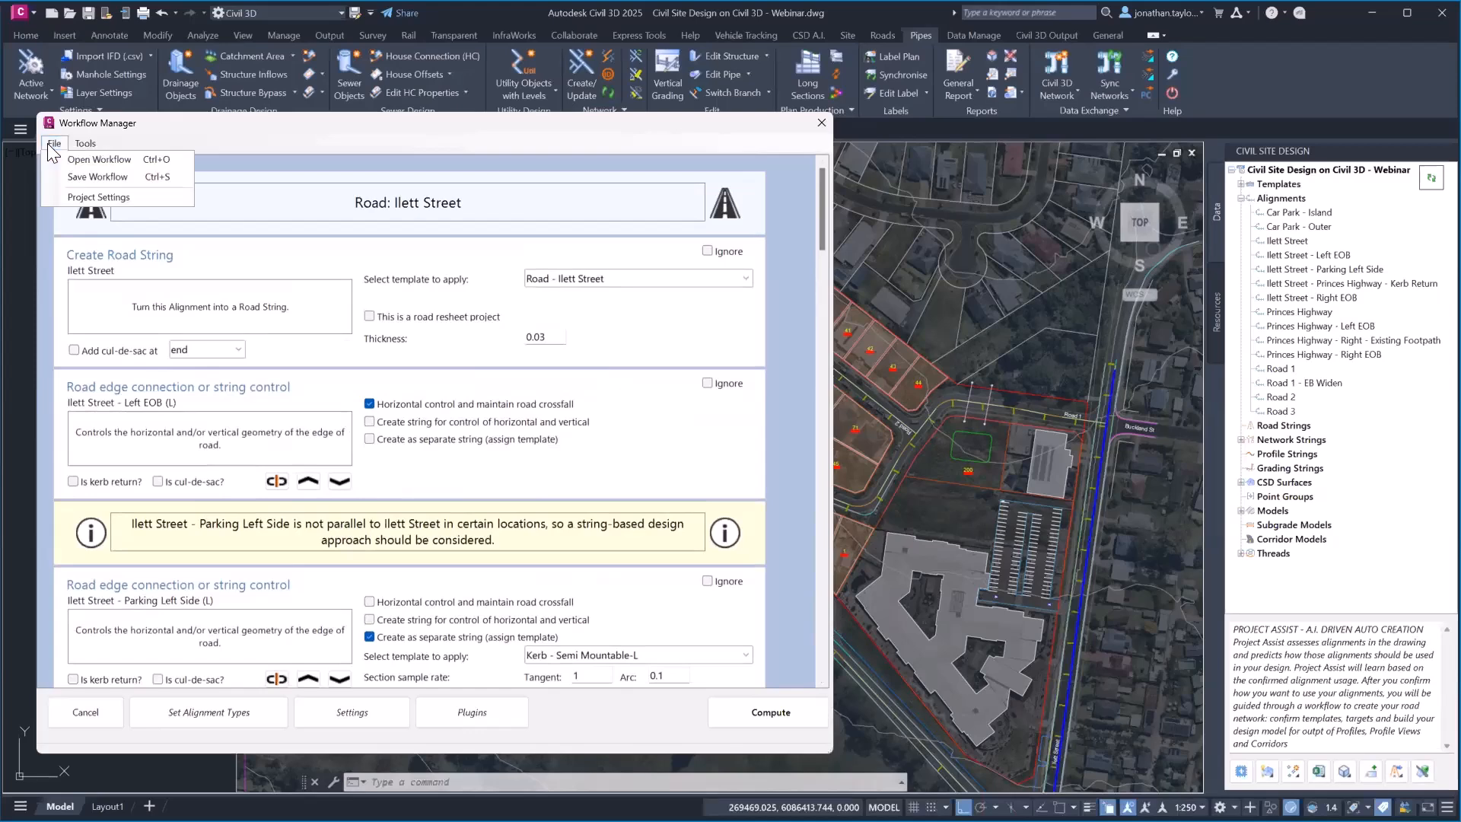
pyautogui.click(107, 160)
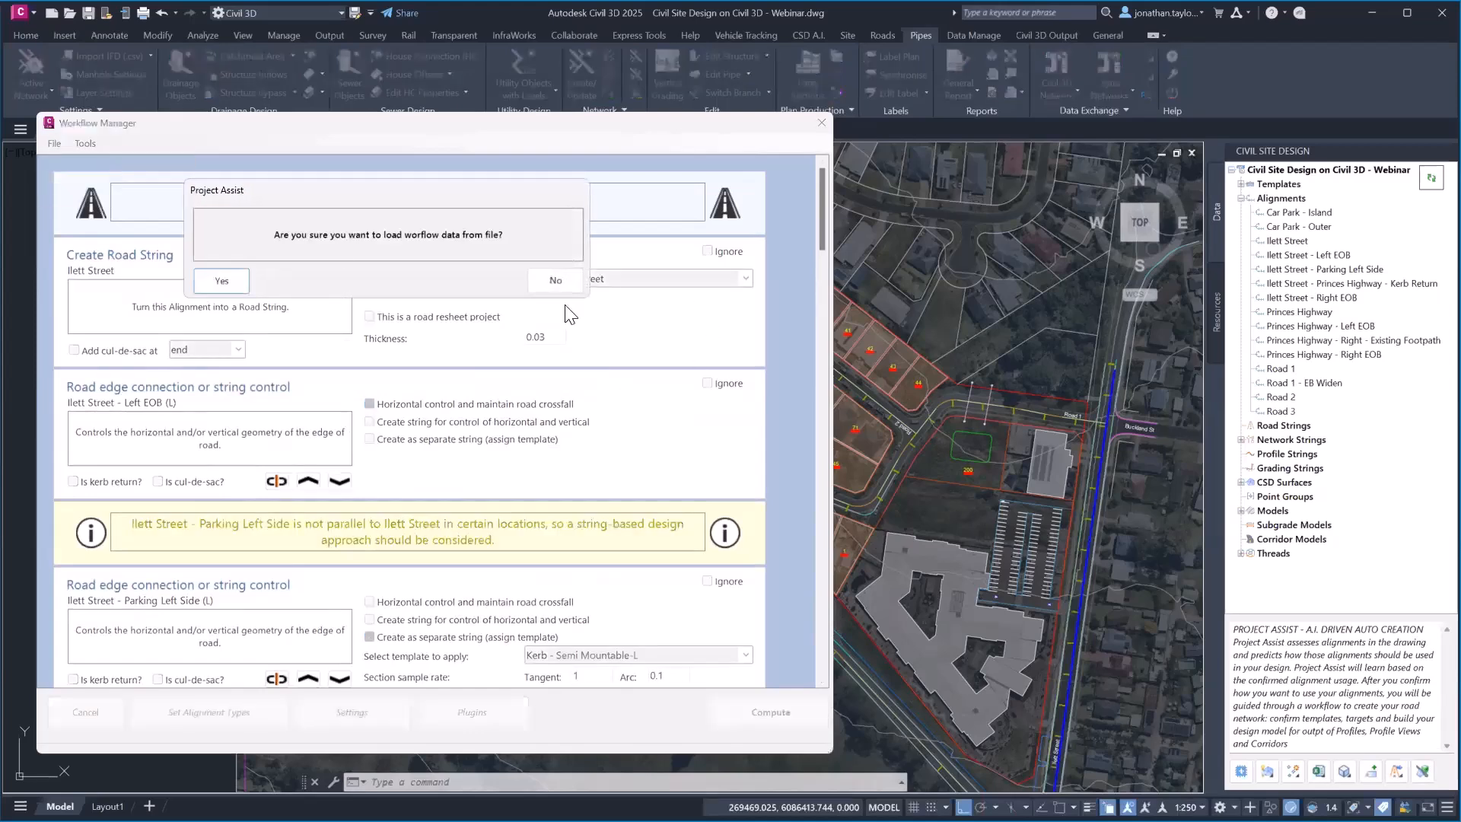
pyautogui.click(221, 281)
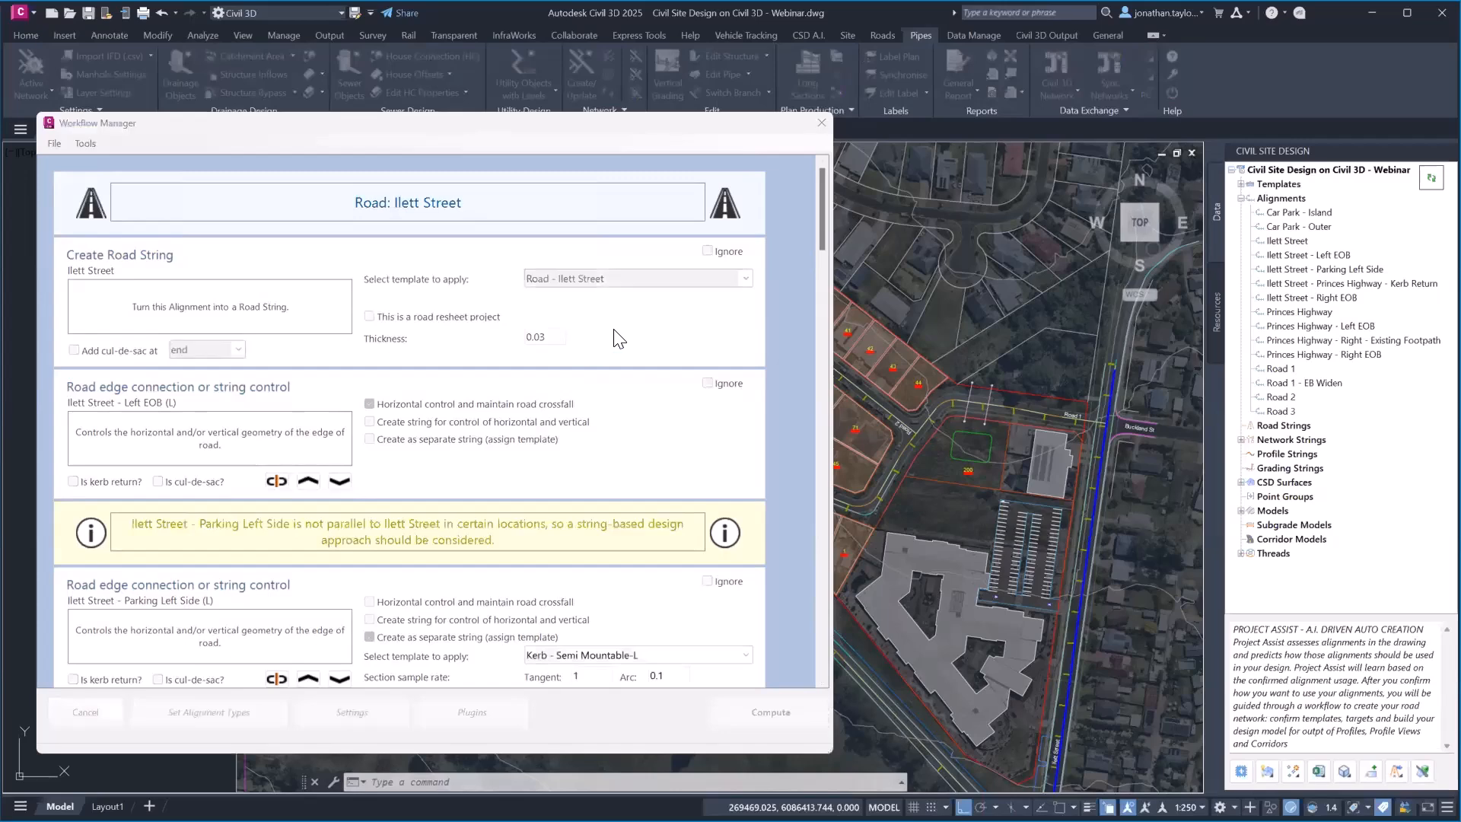
pyautogui.click(255, 391)
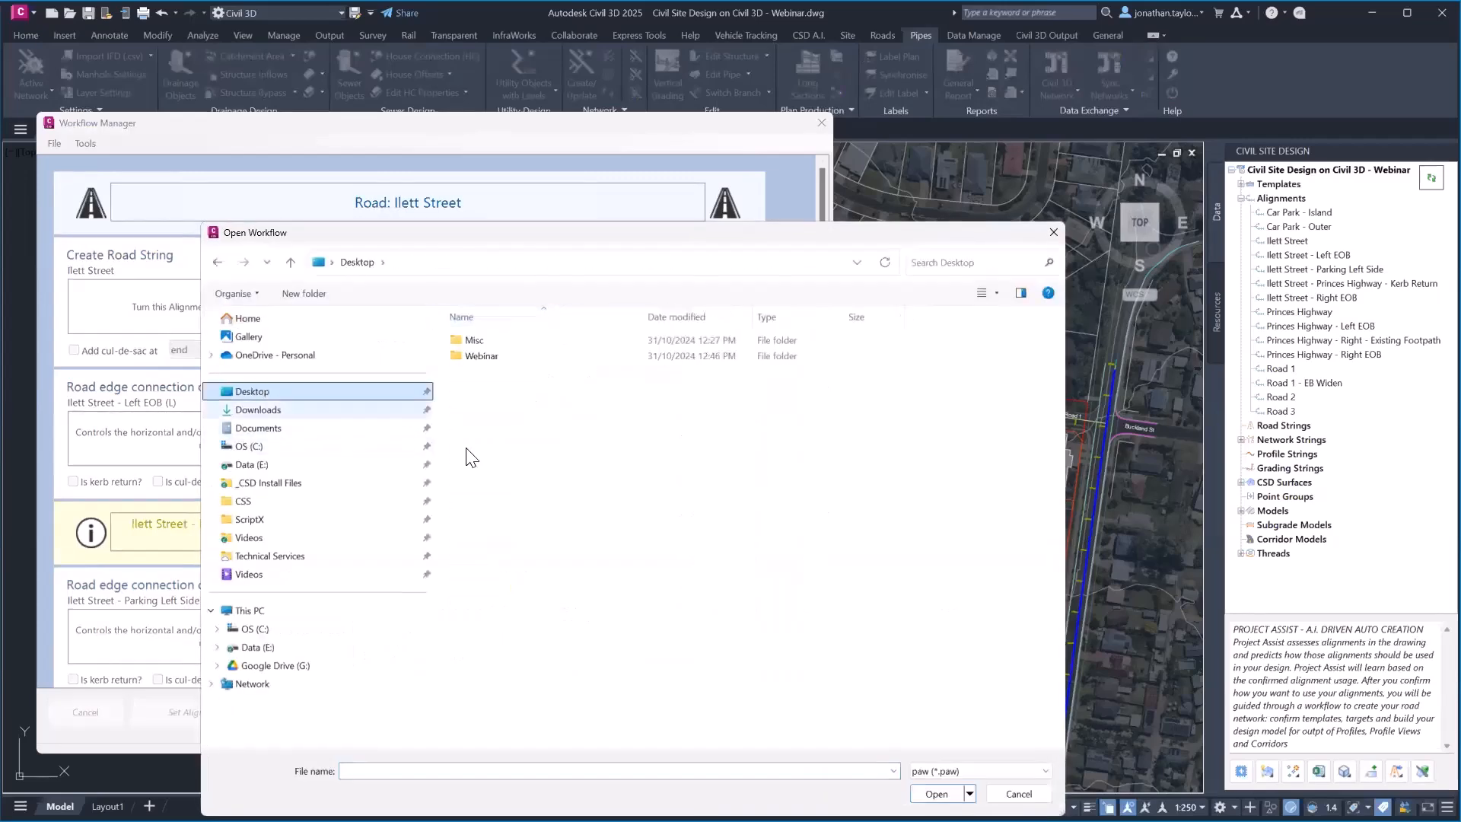
pyautogui.doubleClick(482, 356)
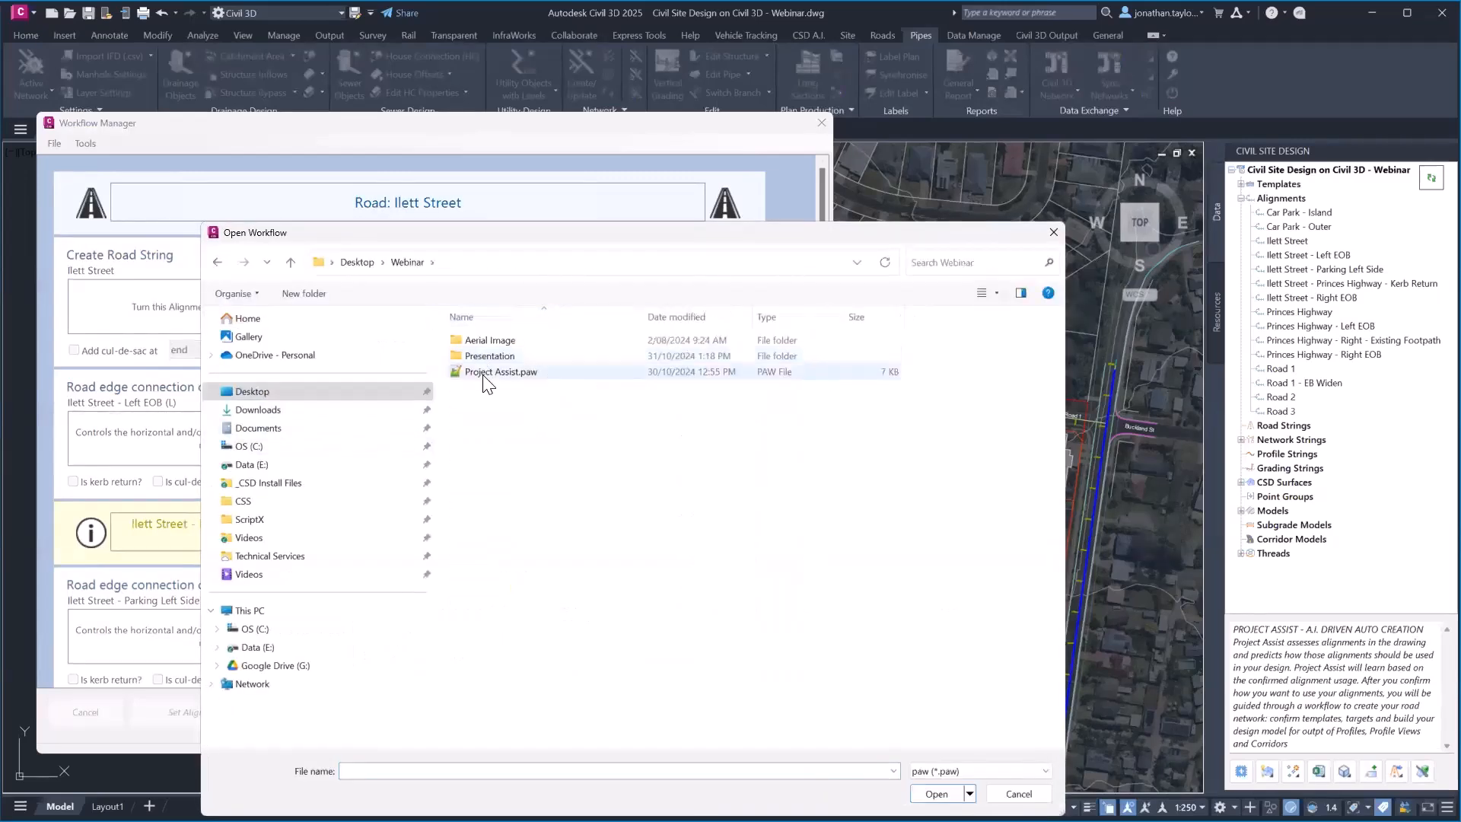
pyautogui.click(487, 372)
pyautogui.click(937, 793)
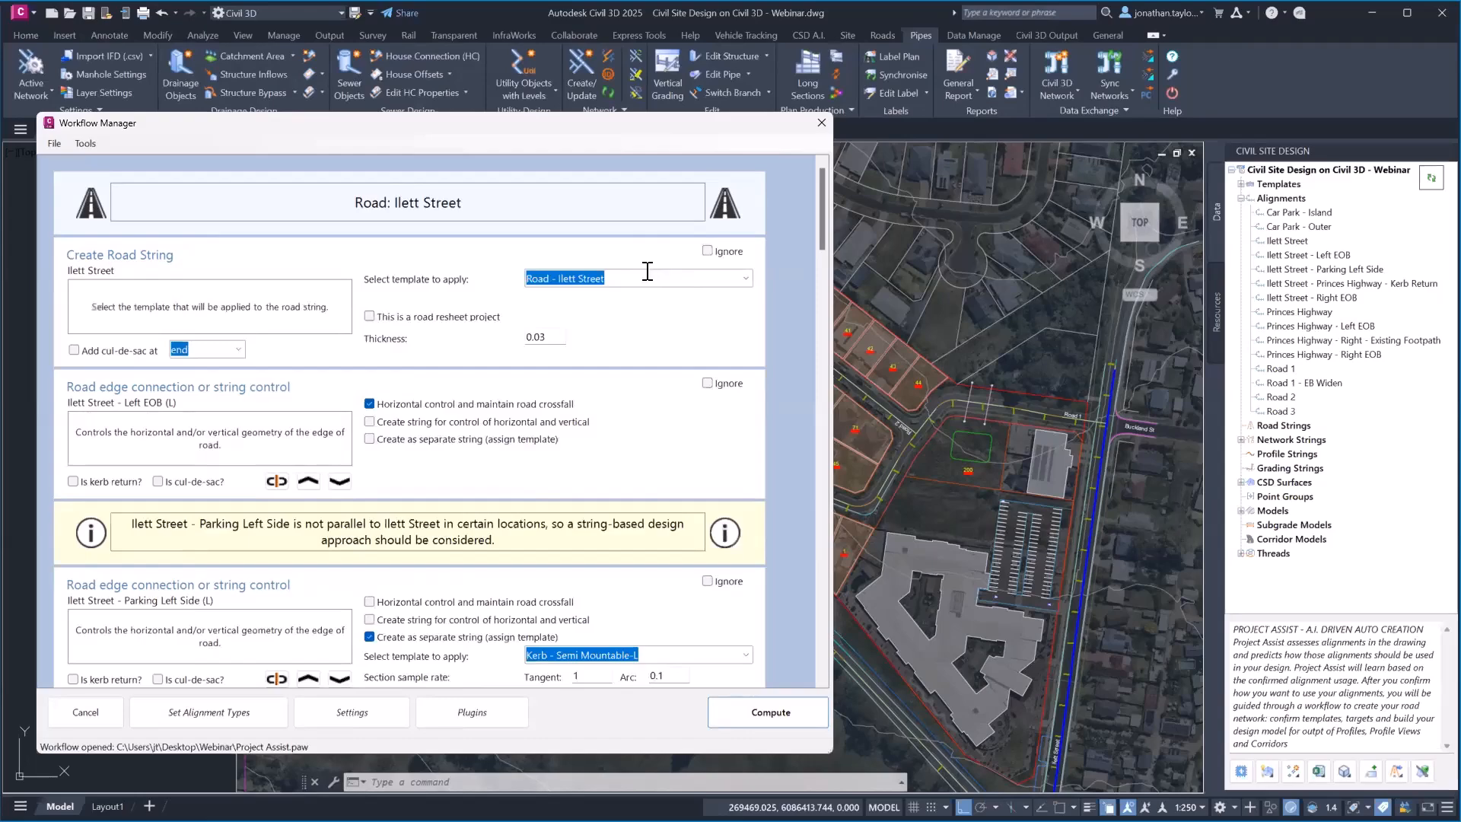
# Step: Review the detected intersections and their kerb return settings in the Intersection Manager, including Road 1 with Road 2, and cancel out of it
pyautogui.moveTo(820, 236); pyautogui.dragTo(819, 637)
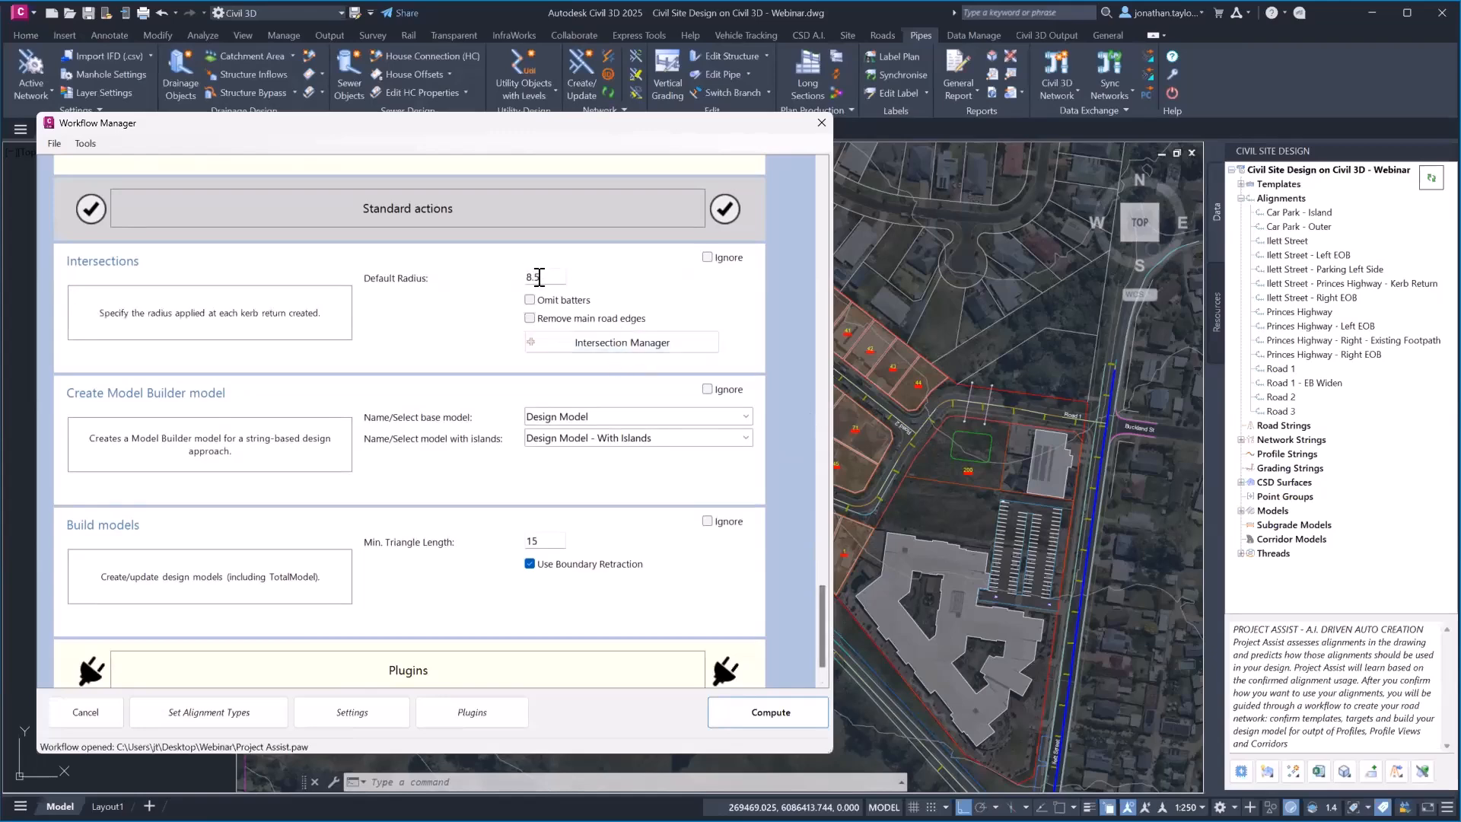
pyautogui.click(624, 349)
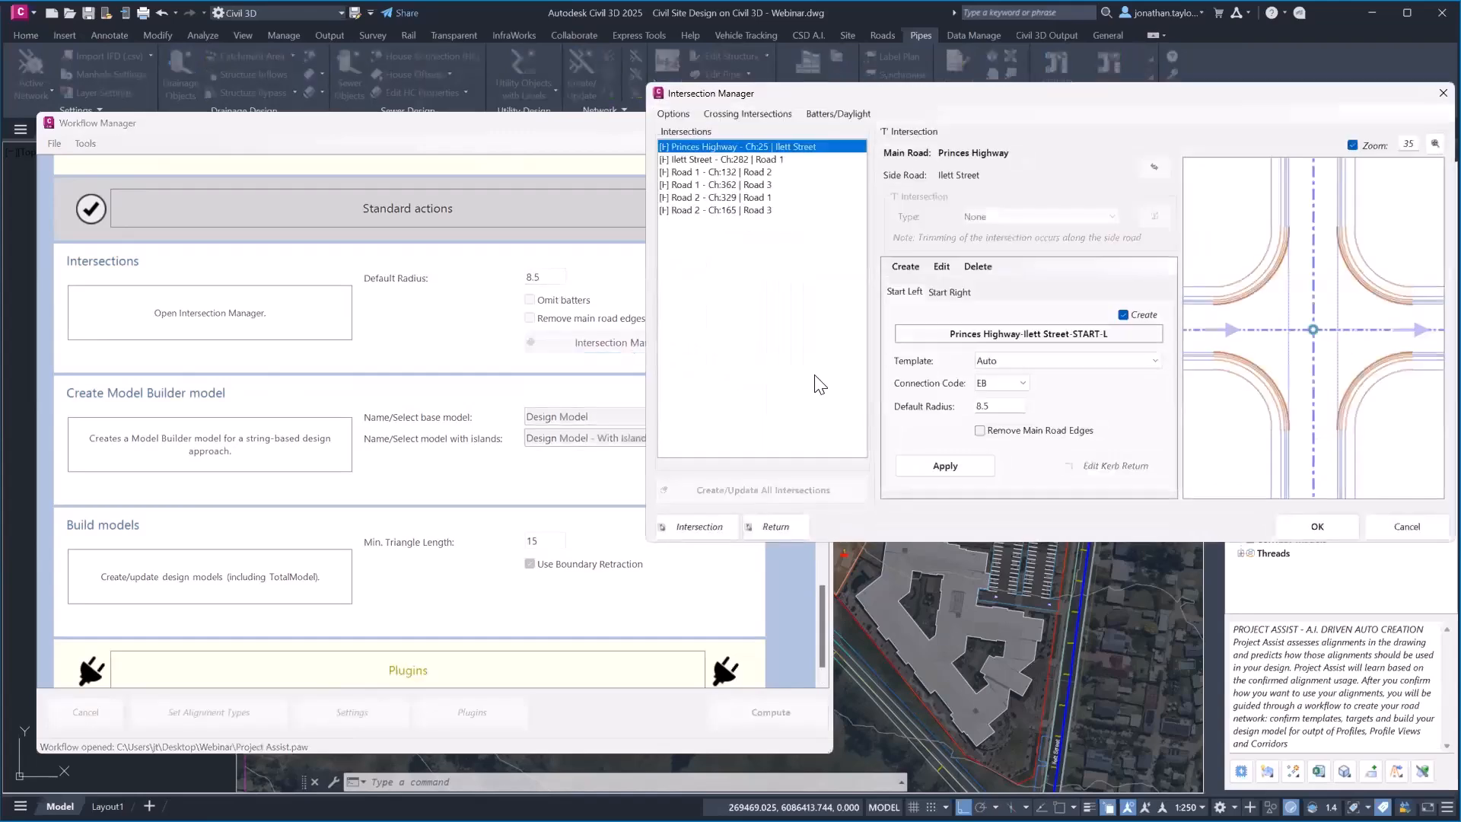
pyautogui.moveTo(1202, 91); pyautogui.dragTo(1070, 101)
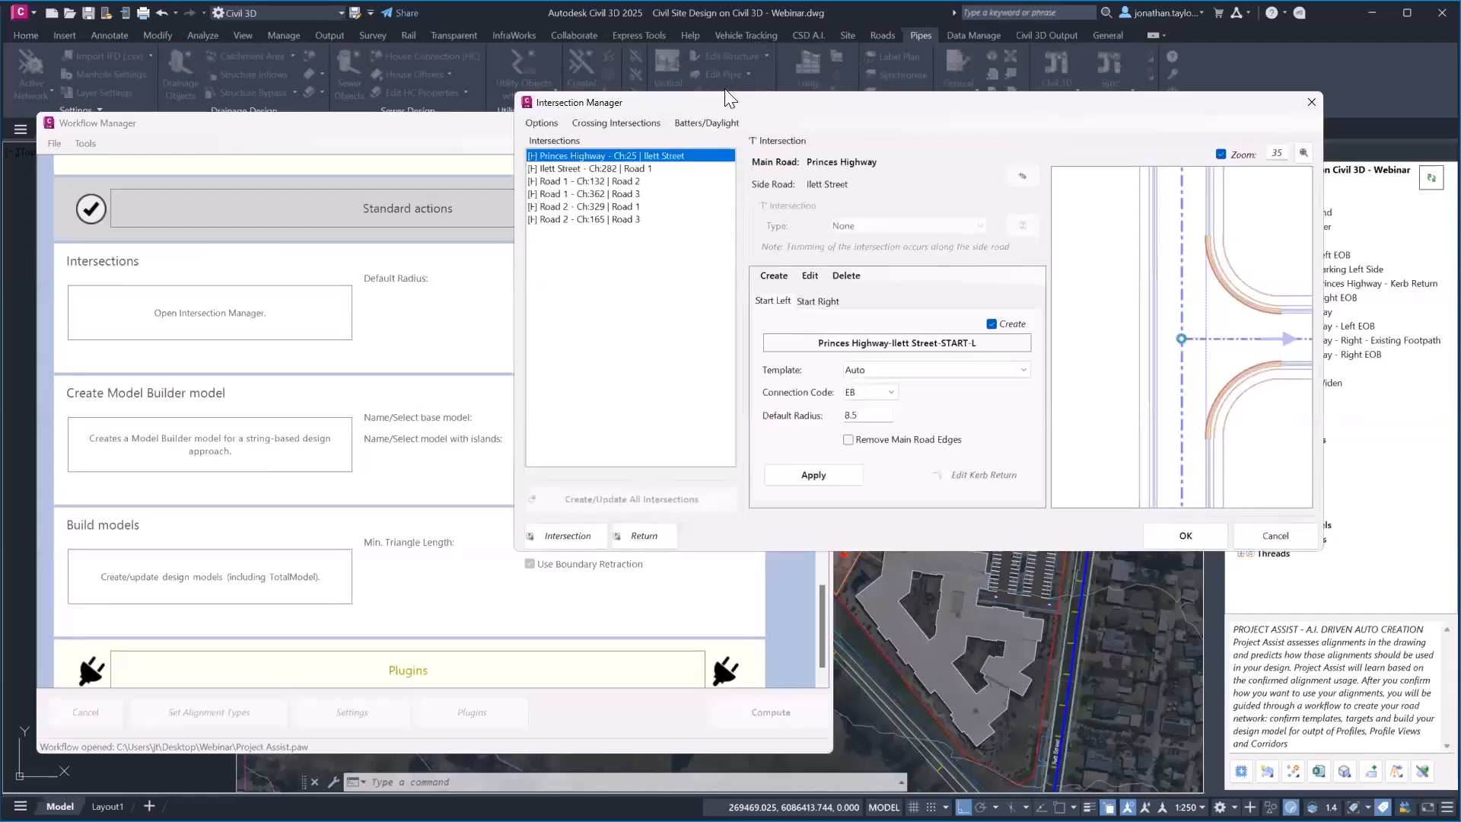
pyautogui.click(636, 168)
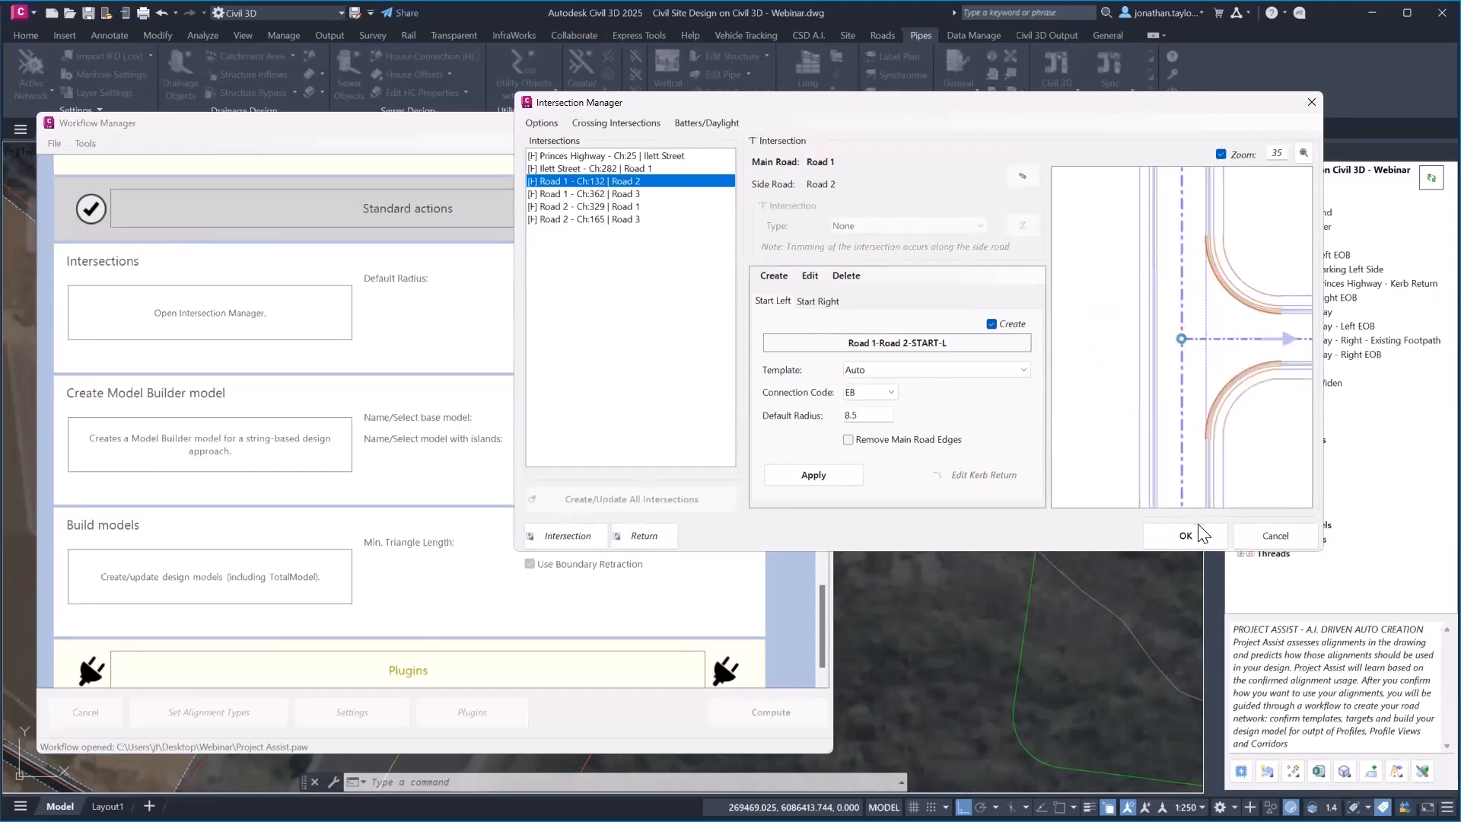
pyautogui.click(1251, 534)
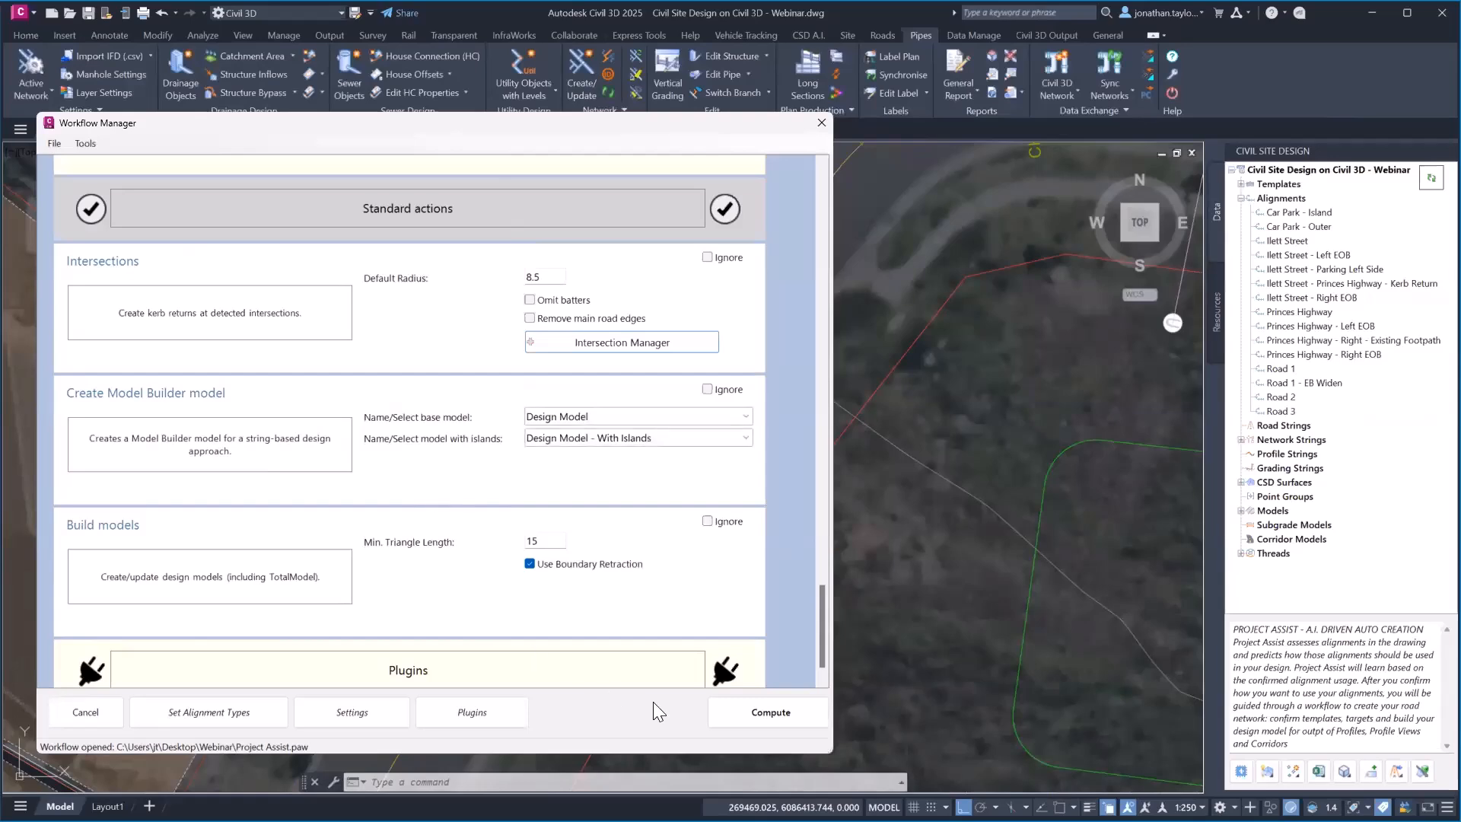
# Step: Compute the workflow to generate the road design, and close the Project Assist report
pyautogui.click(791, 719)
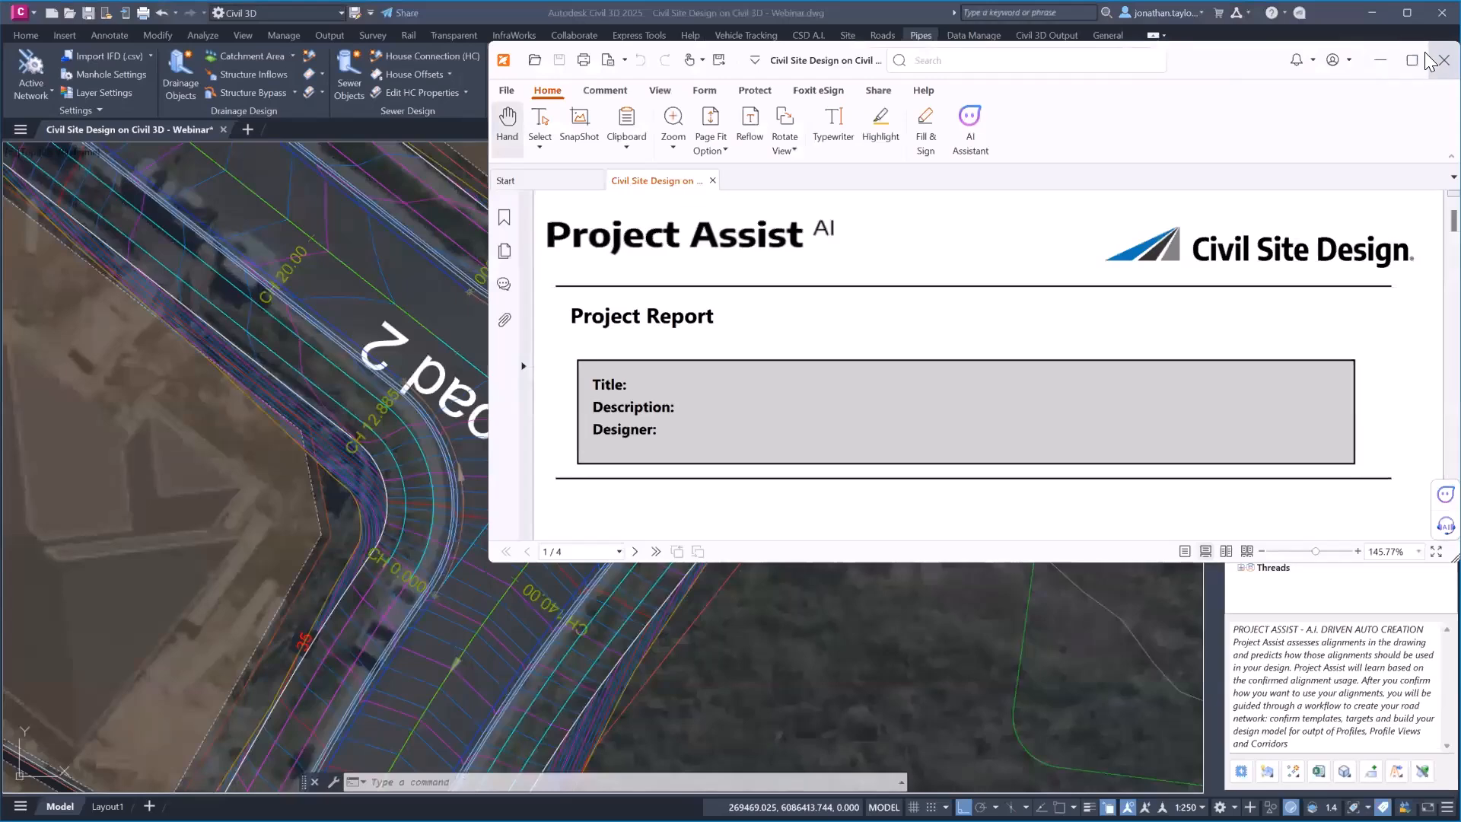
pyautogui.click(1442, 60)
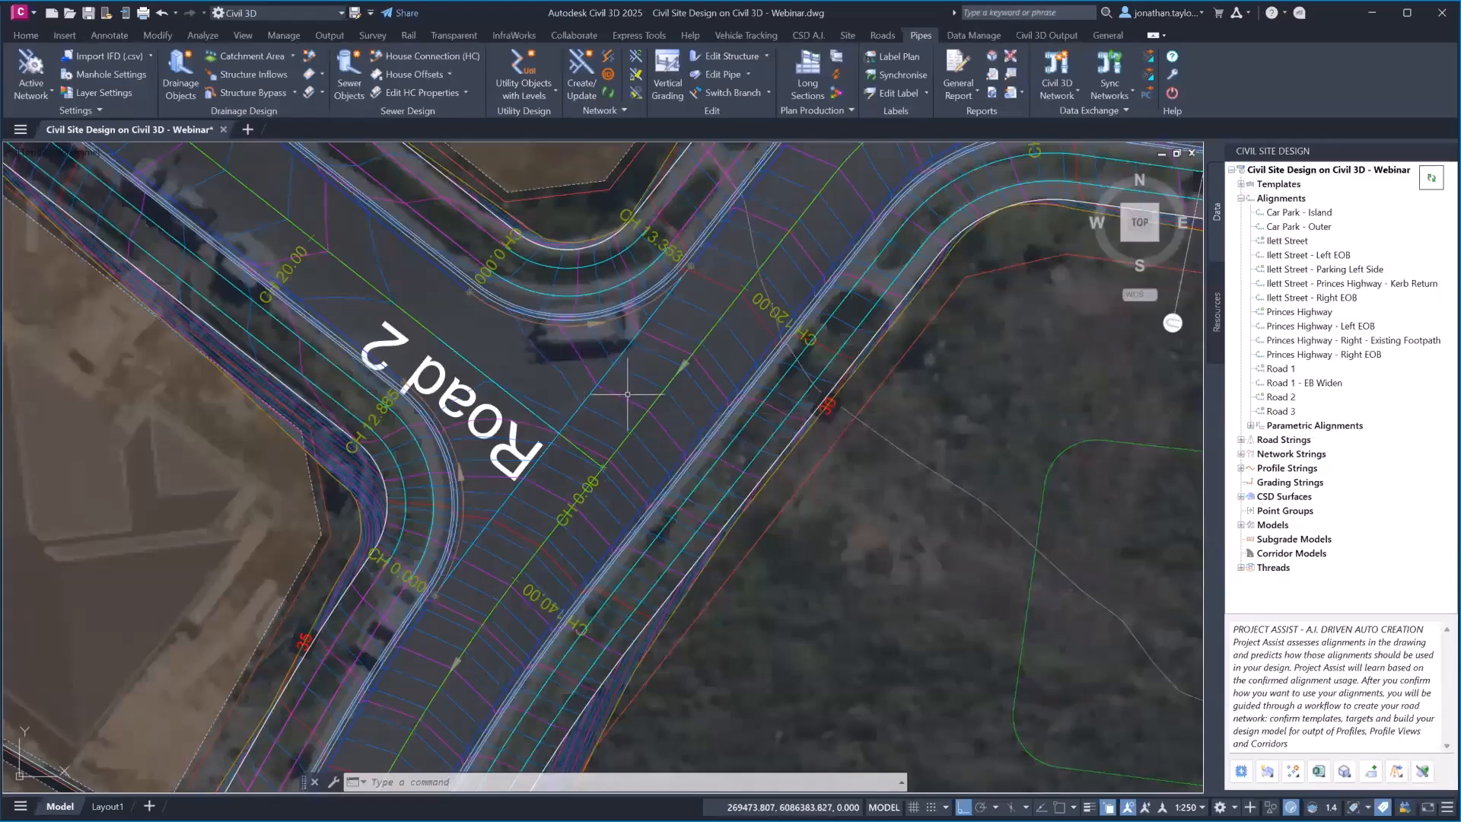
pyautogui.moveTo(635, 393); pyautogui.dragTo(633, 516, button='middle')
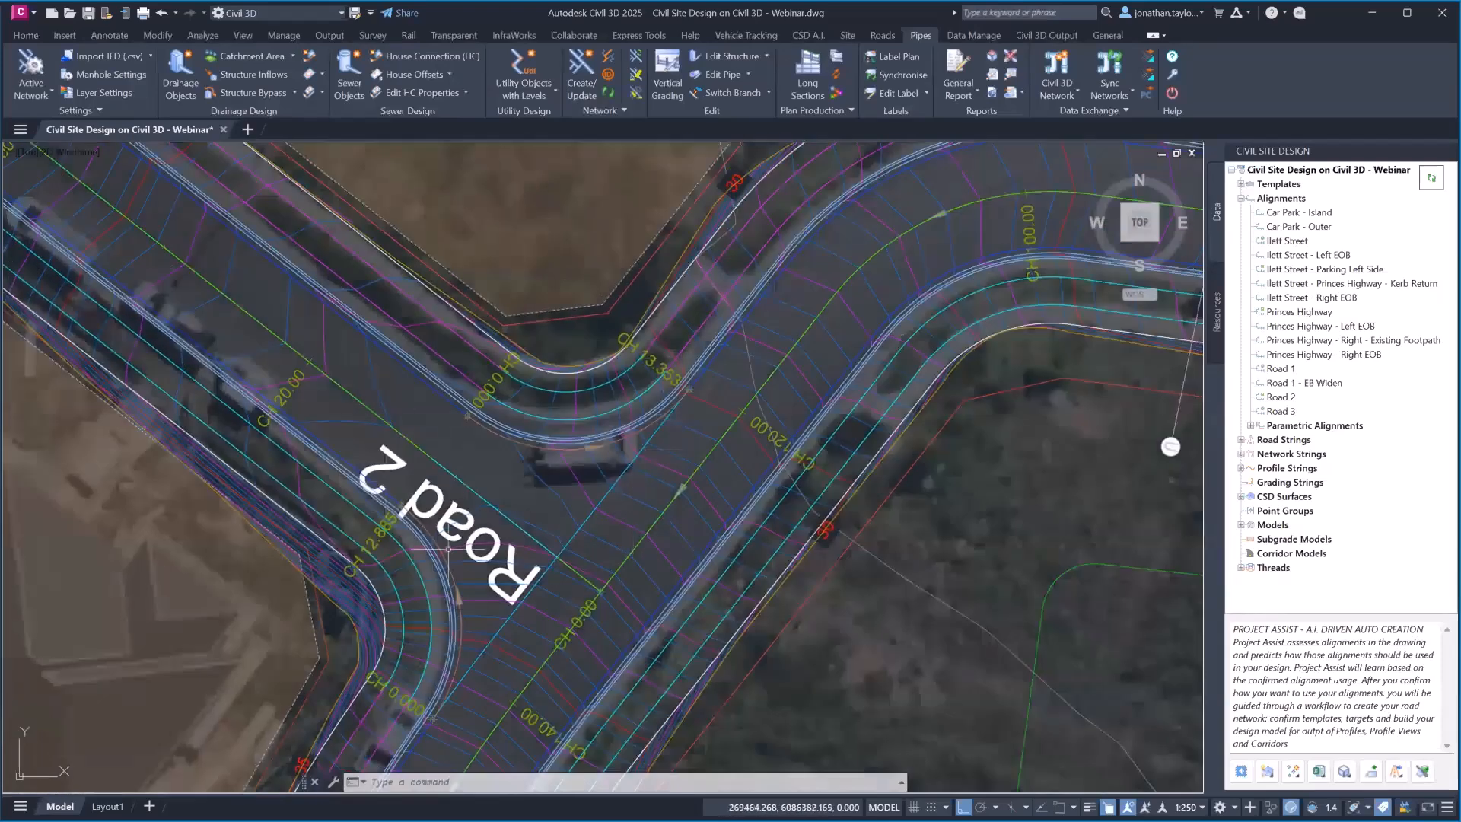
pyautogui.scroll(-4, 645, 376)
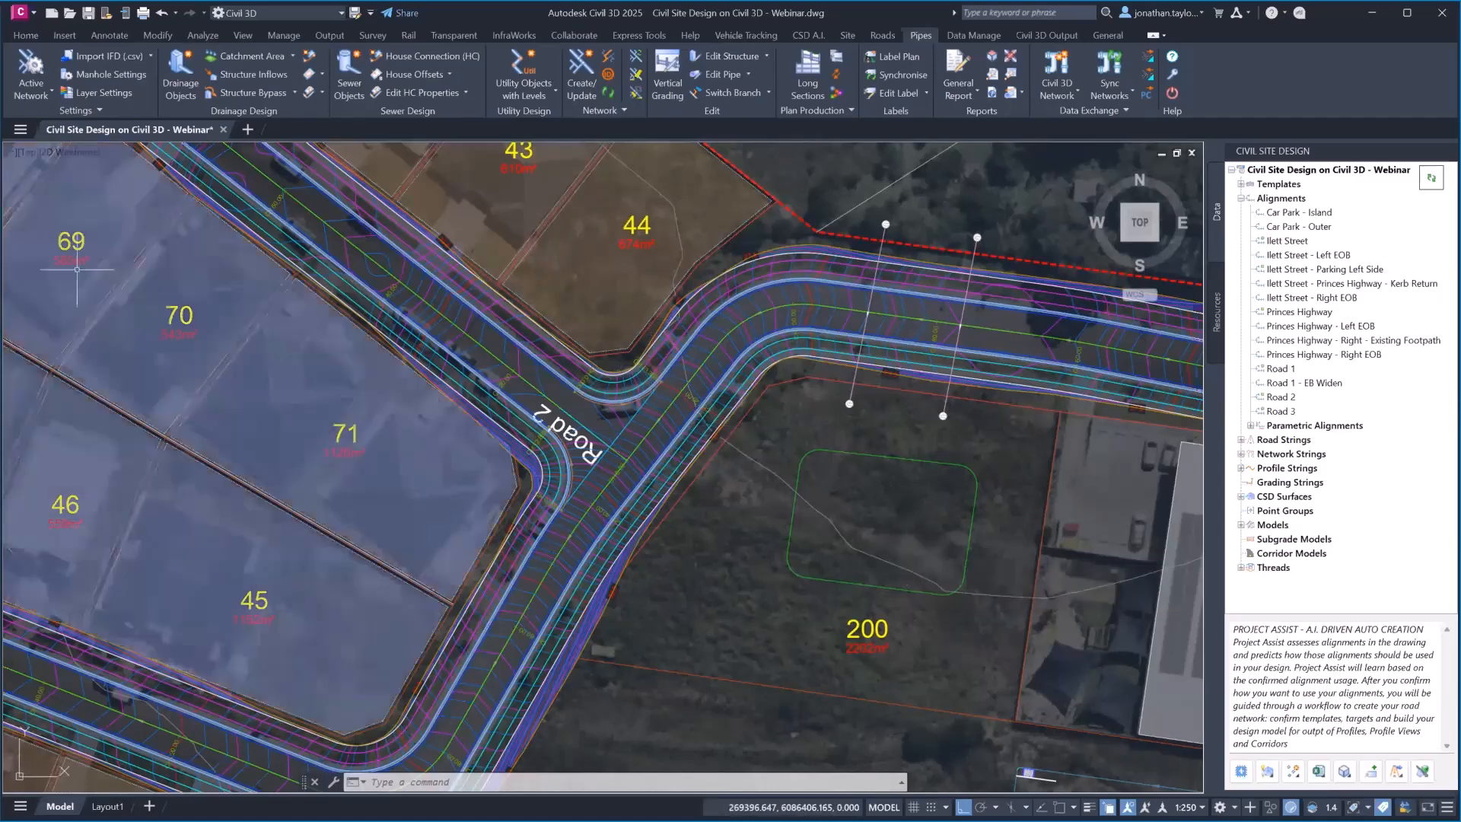
pyautogui.scroll(-5, 77, 269)
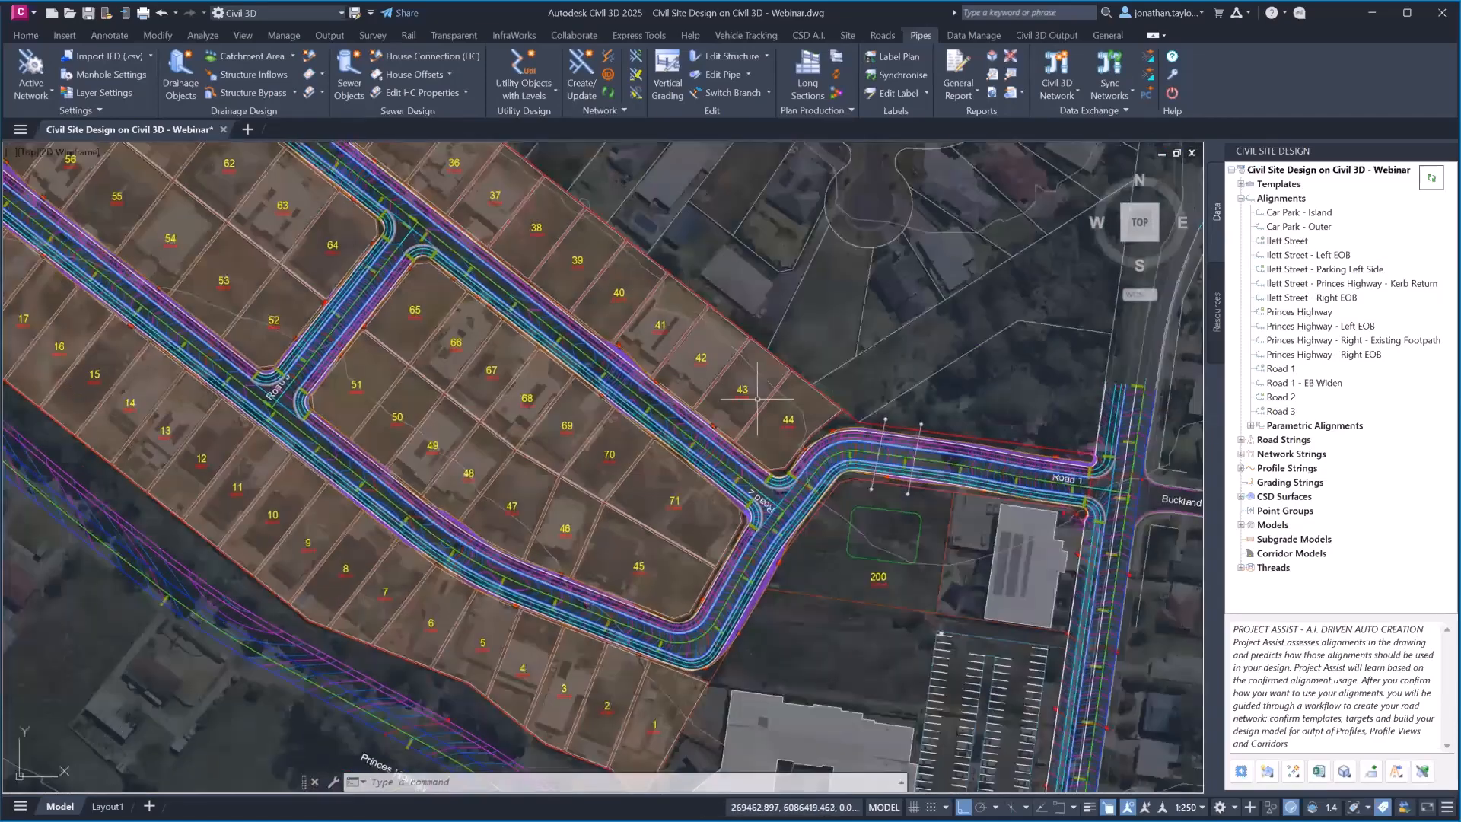
# Step: Open the Model Viewer, orbit the surface in 3D, and bring up its Toggle Display settings
pyautogui.moveTo(1419, 776)
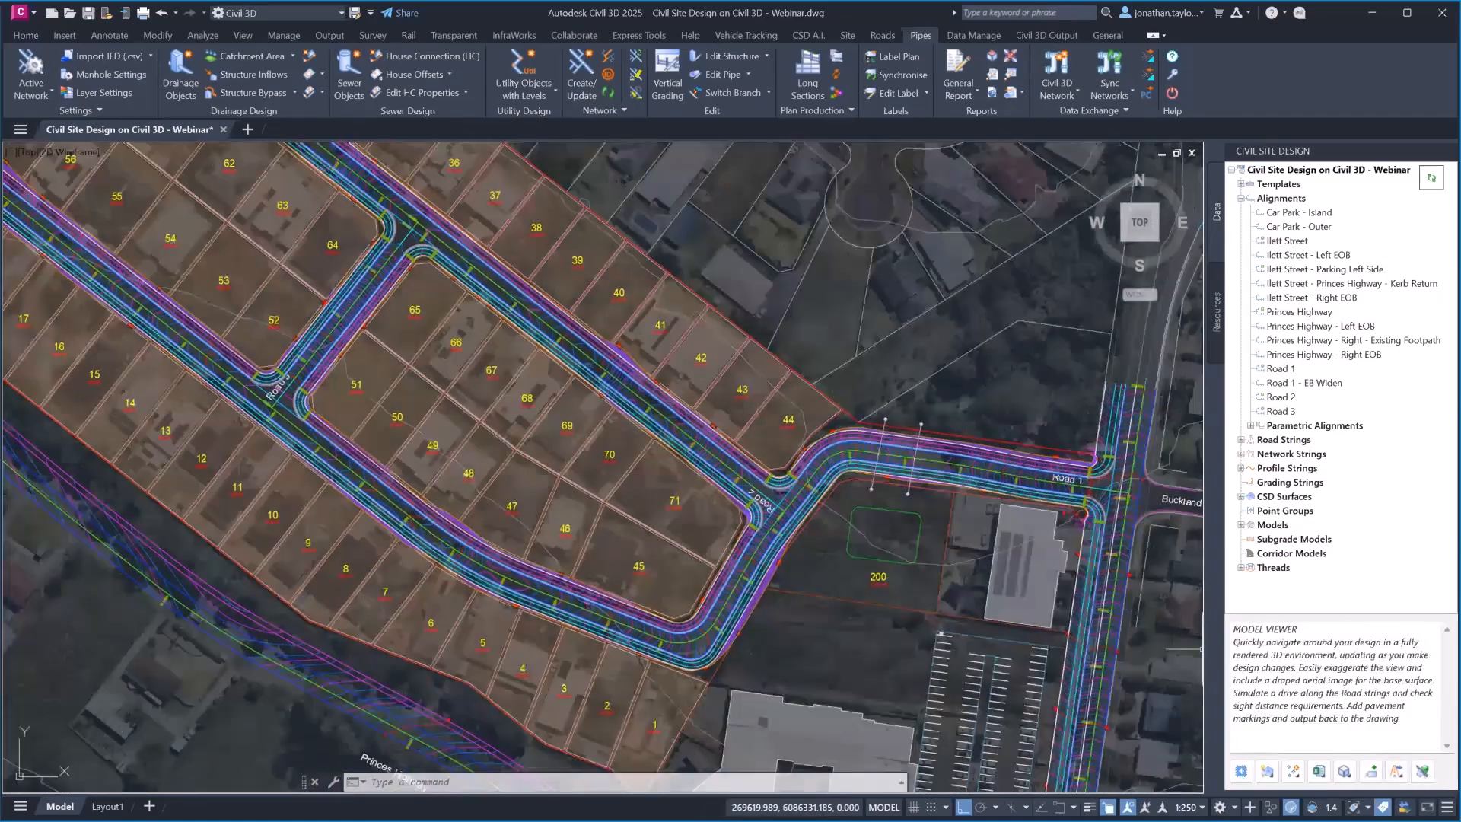
pyautogui.click(1419, 773)
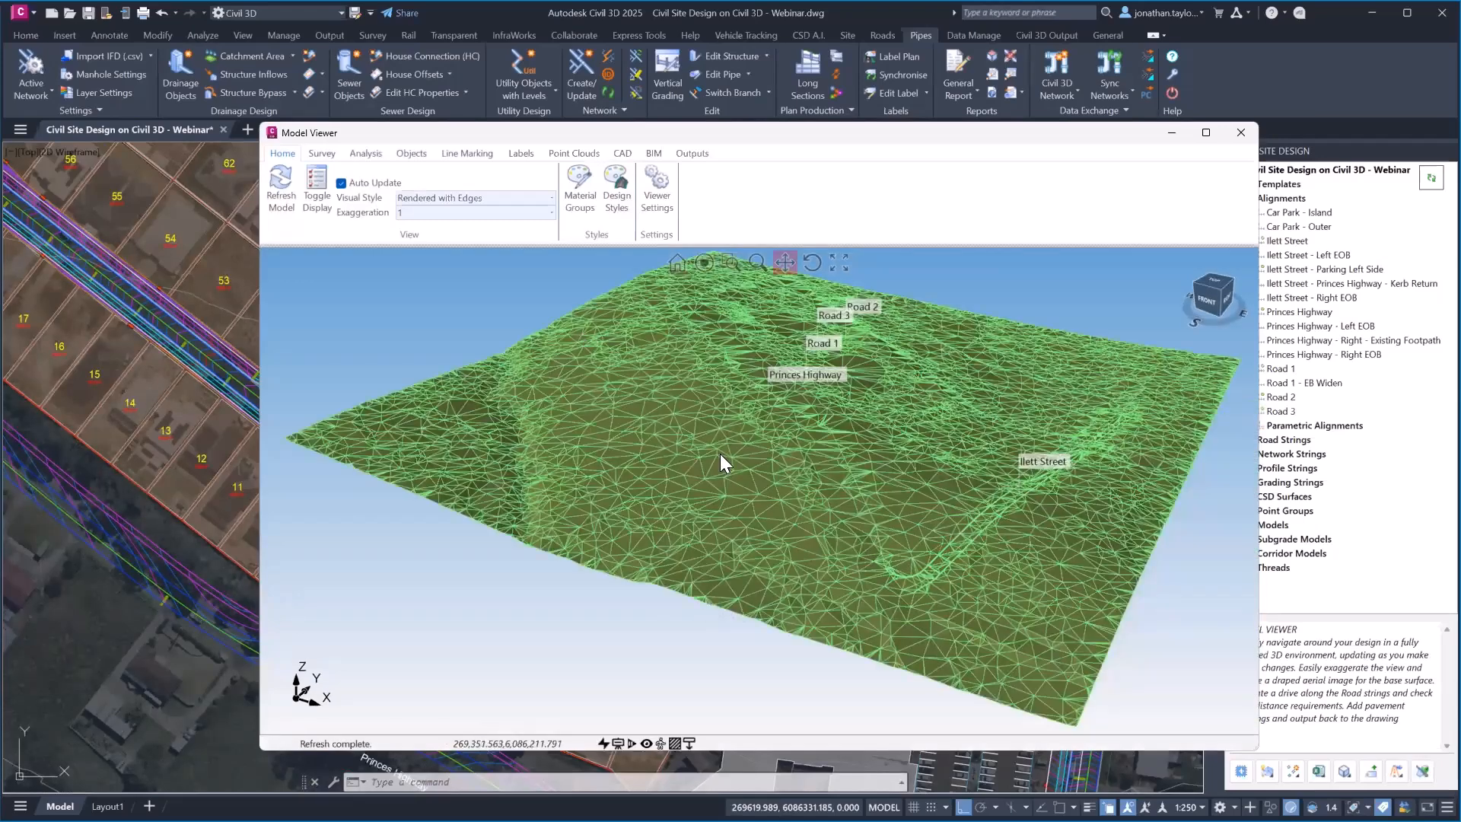
pyautogui.moveTo(729, 437); pyautogui.dragTo(740, 437, button='middle')
pyautogui.moveTo(750, 447); pyautogui.dragTo(760, 492)
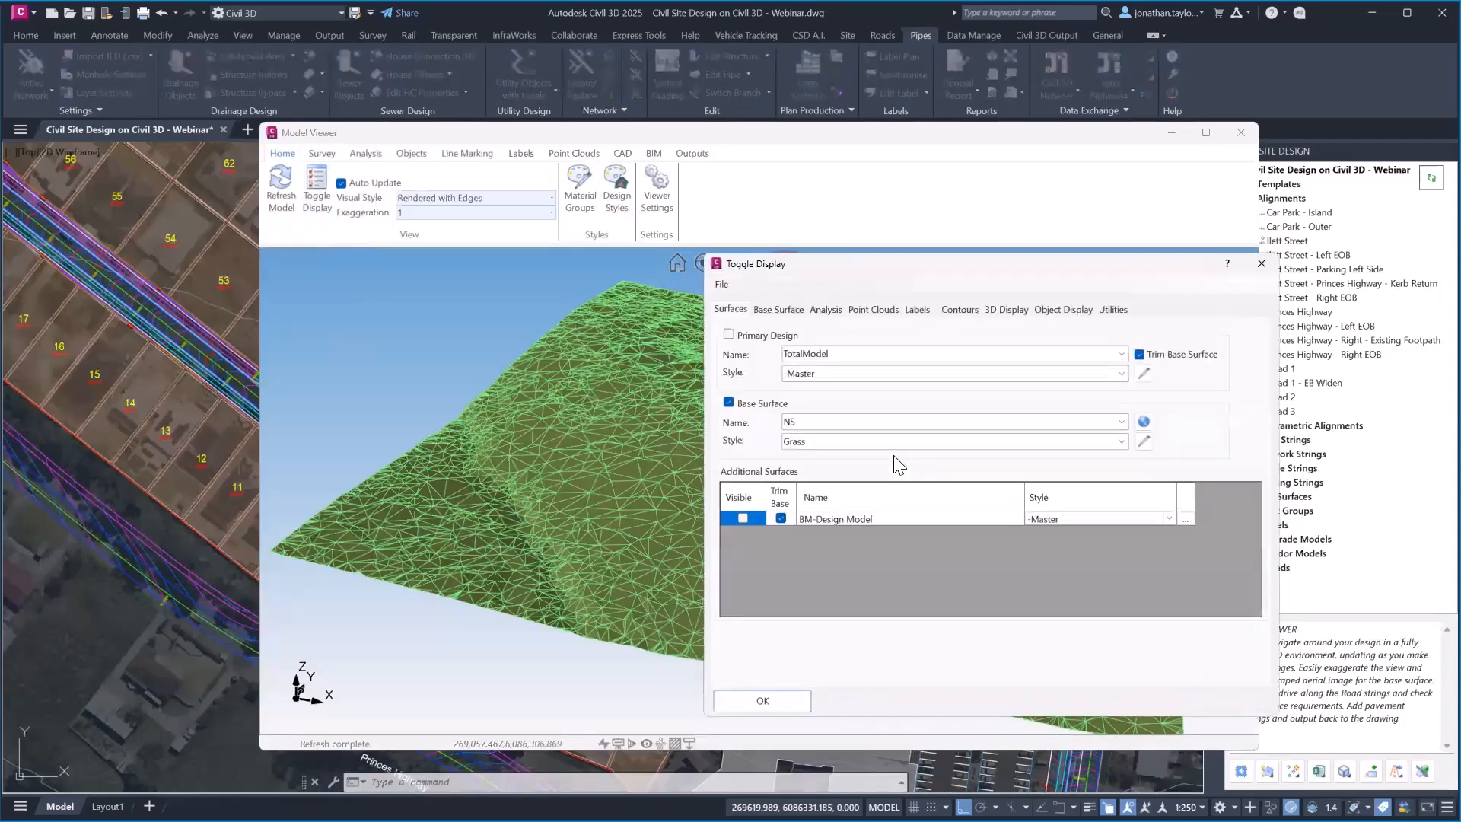
# Step: Turn on contours for the BM-Design Model surface and show model strings for Design Model
pyautogui.click(960, 308)
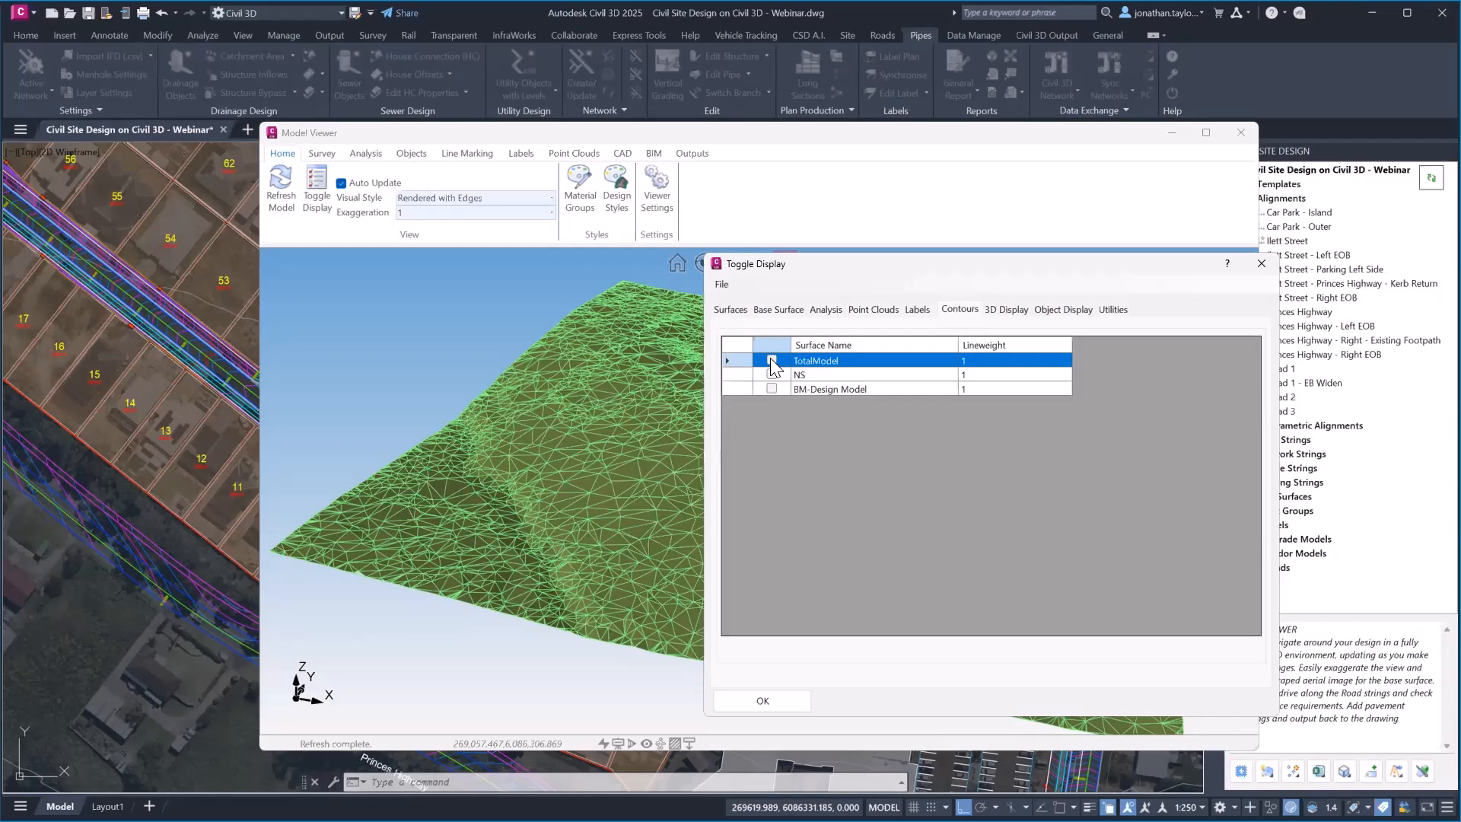
pyautogui.click(771, 387)
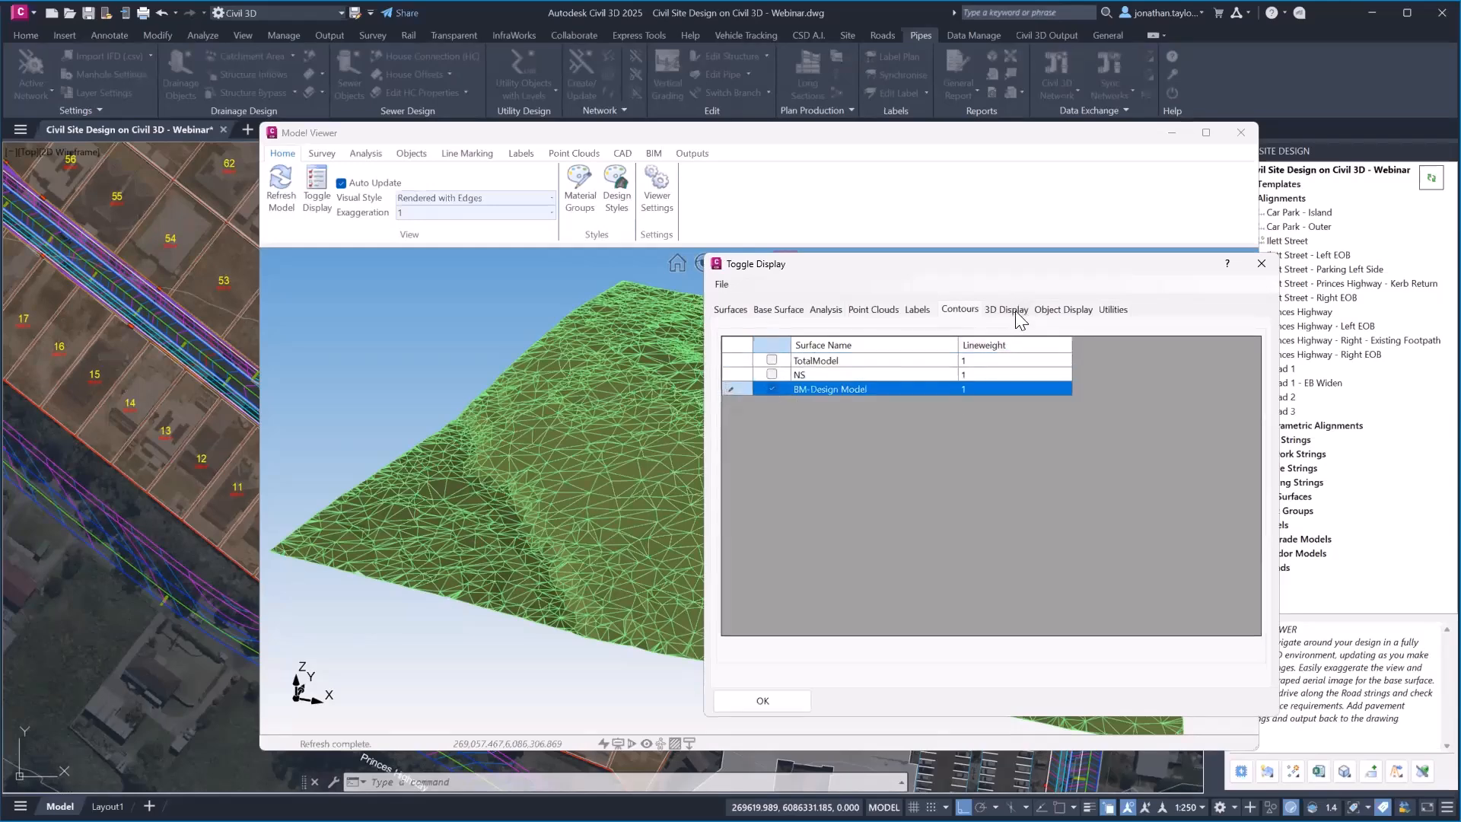
pyautogui.click(1062, 310)
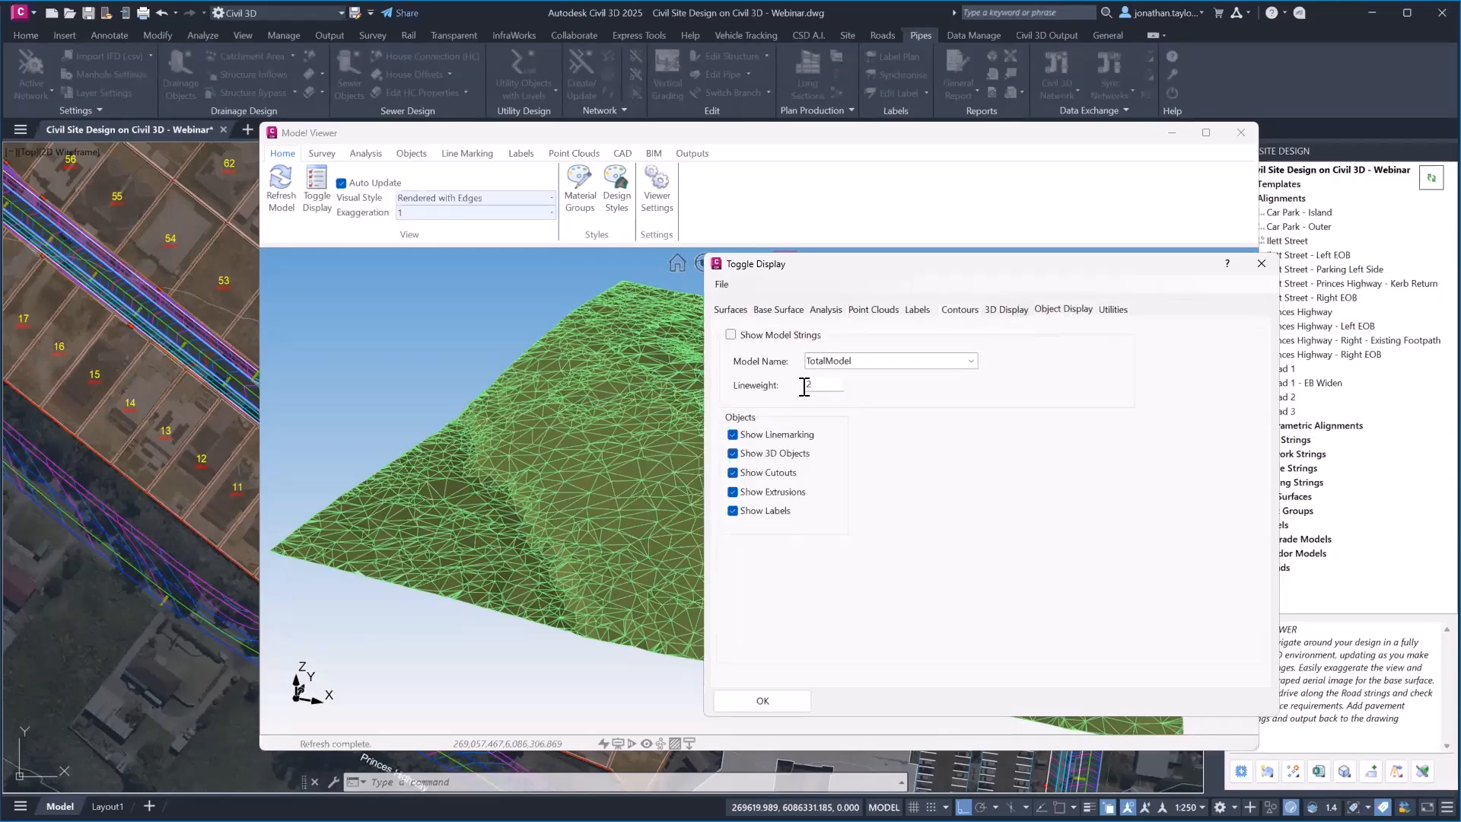
pyautogui.click(730, 334)
pyautogui.click(970, 360)
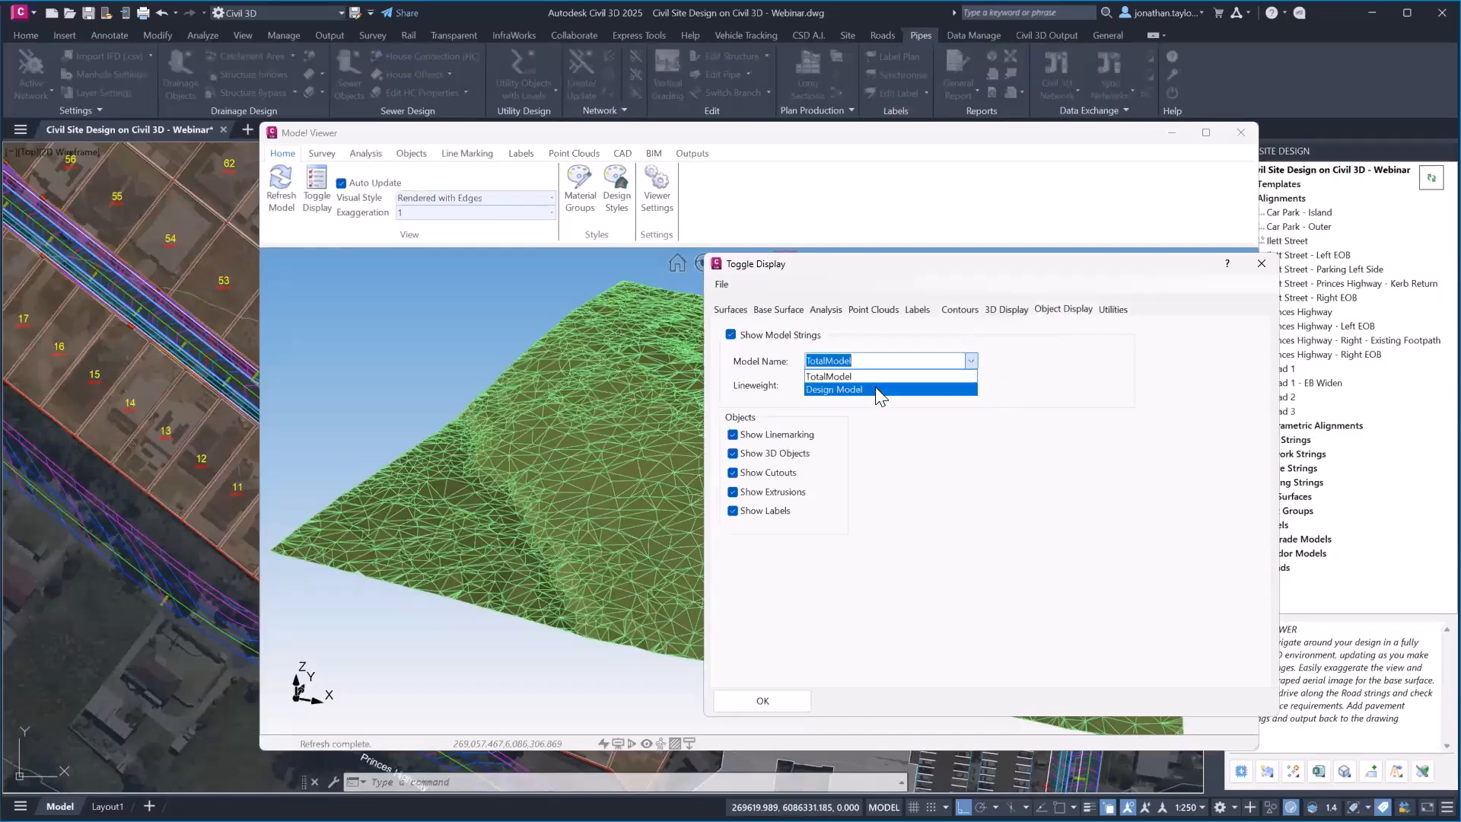
pyautogui.click(875, 387)
# Step: Display BM-Design Model as the primary design surface and apply the display settings
pyautogui.click(730, 309)
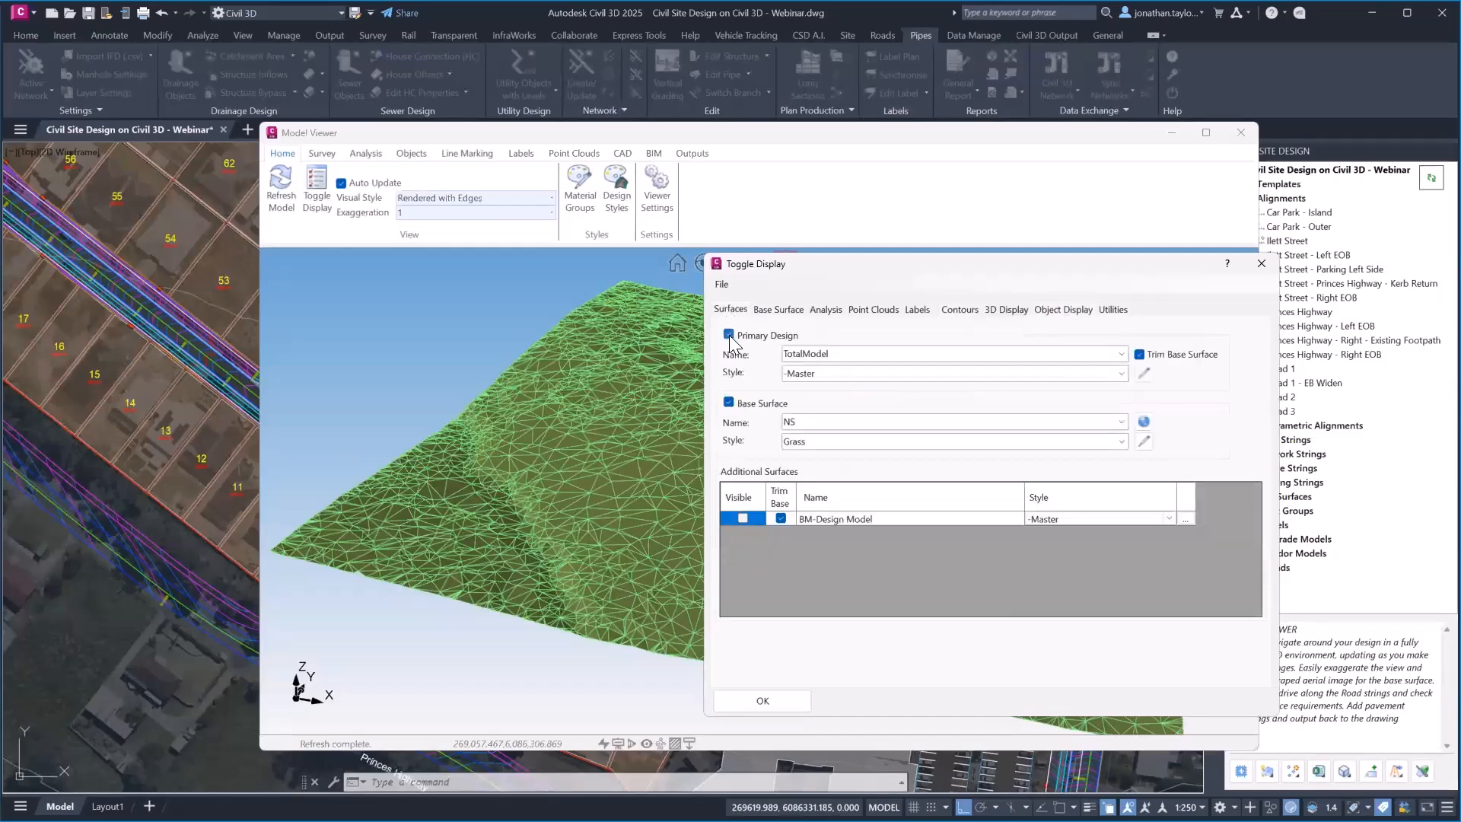
pyautogui.click(1121, 354)
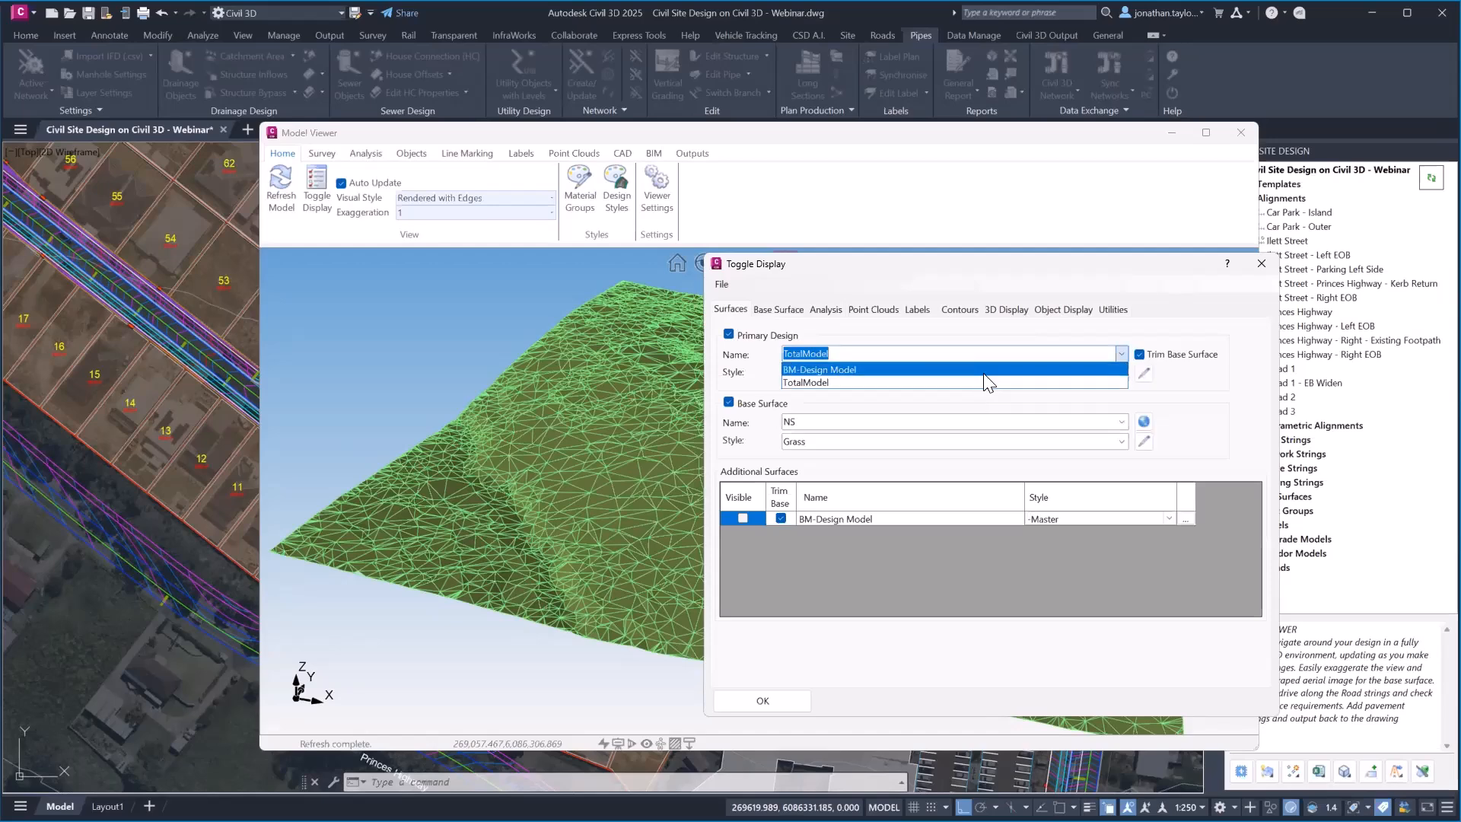
pyautogui.click(837, 378)
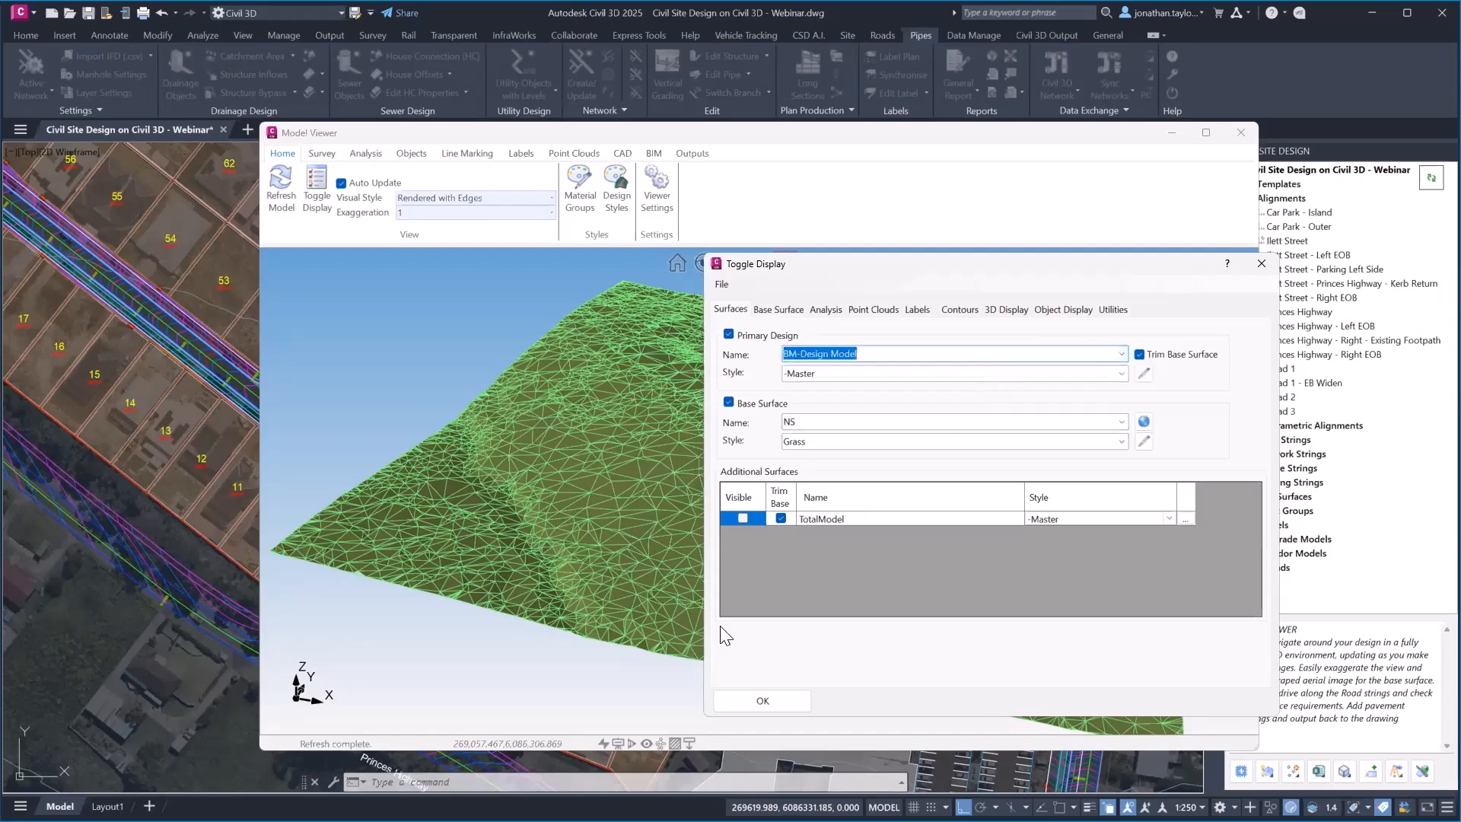
pyautogui.click(762, 700)
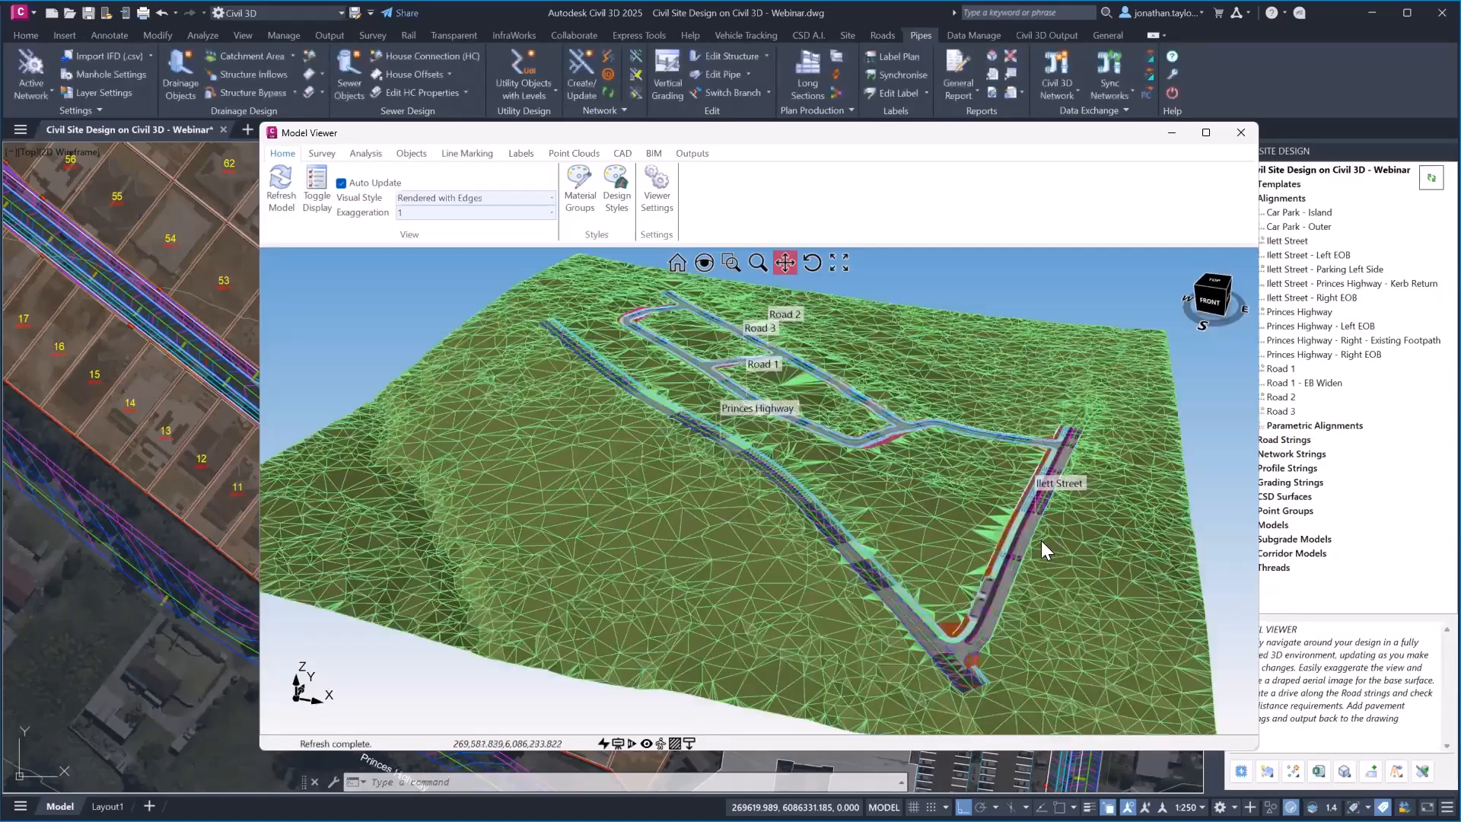
# Step: Examine the modelled roads up close in 3D, following Ilett Street to the Road 1 and Road 2 intersections
pyautogui.scroll(5, 1041, 540)
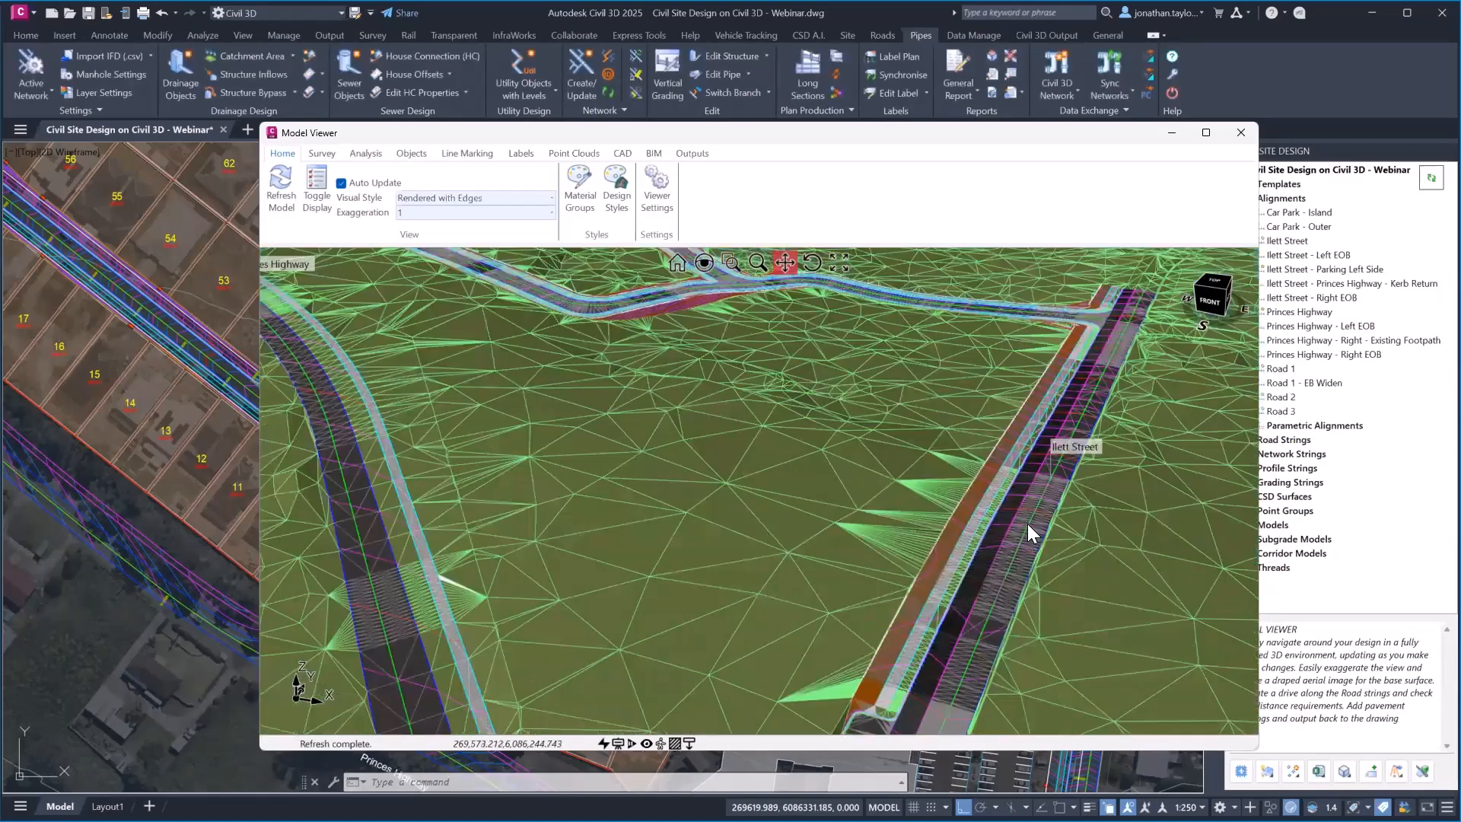
pyautogui.scroll(4, 1027, 524)
pyautogui.keyDown('shift'); pyautogui.moveTo(1030, 489); pyautogui.dragTo(1038, 482, button='middle'); pyautogui.keyUp('shift')
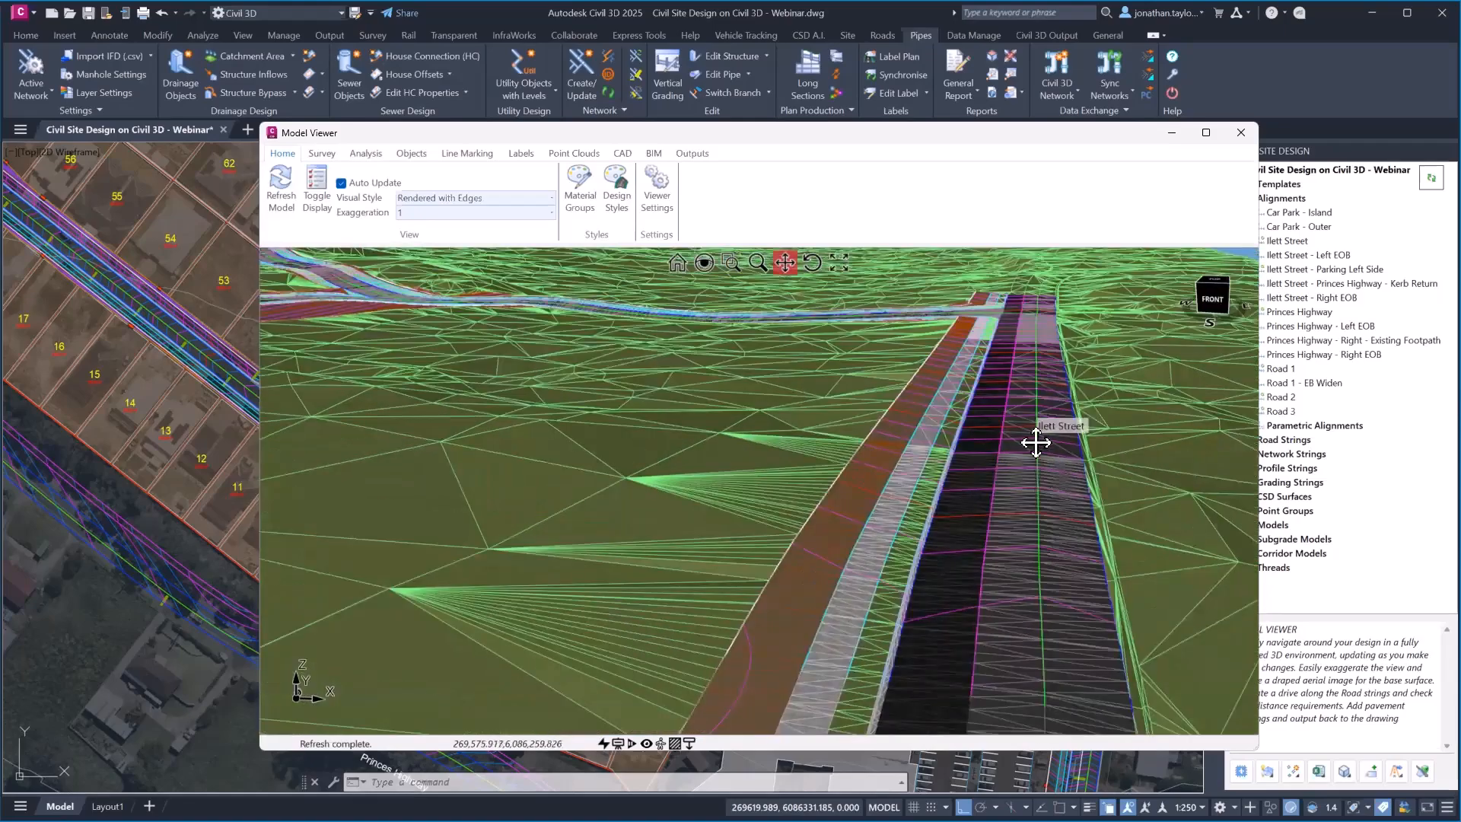
pyautogui.moveTo(1024, 379); pyautogui.dragTo(938, 590)
pyautogui.scroll(3, 981, 403)
pyautogui.scroll(3, 983, 394)
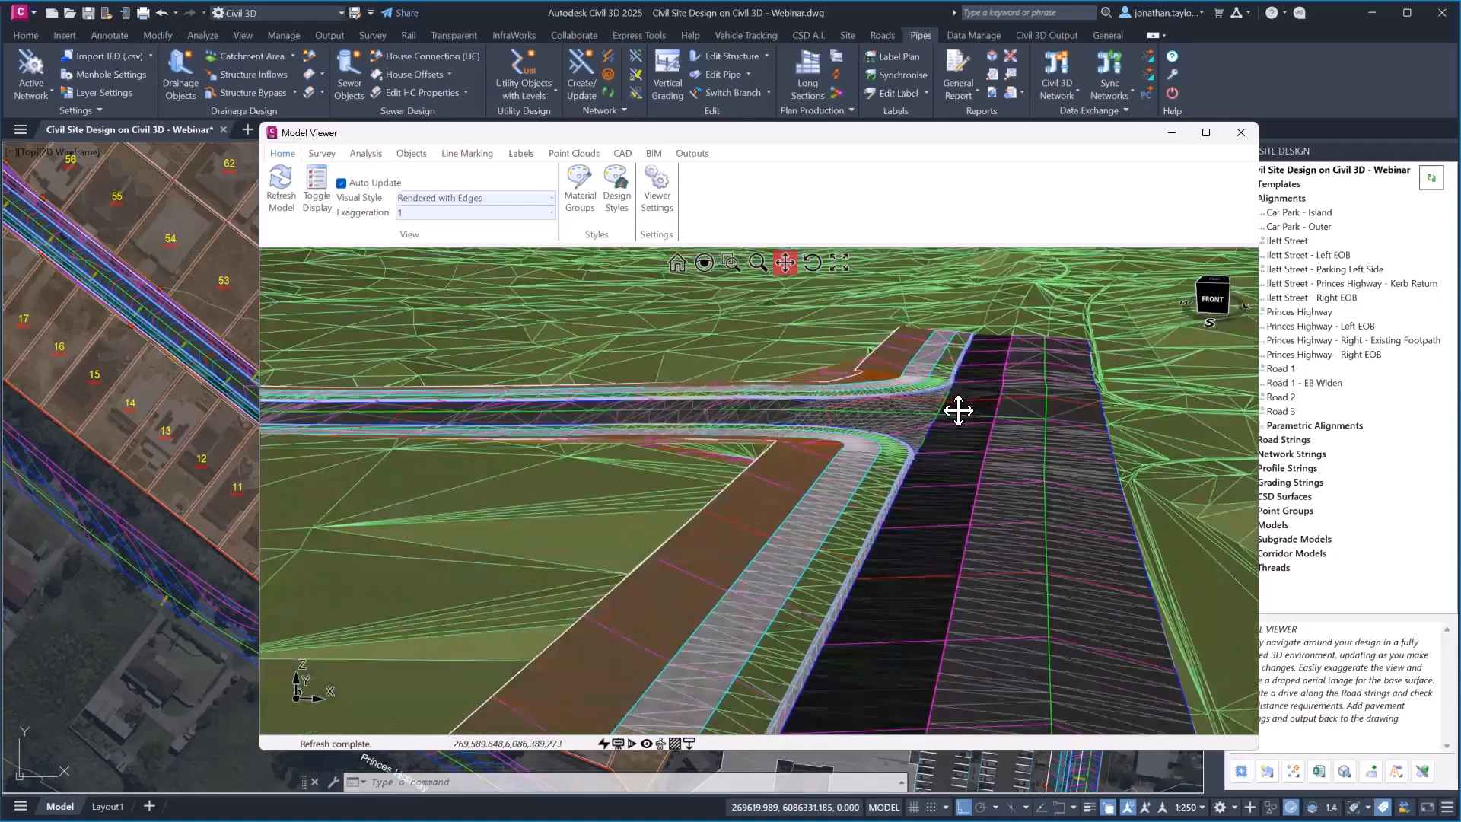
pyautogui.moveTo(958, 410); pyautogui.dragTo(891, 436, button='middle')
pyautogui.moveTo(921, 426); pyautogui.dragTo(778, 399)
pyautogui.moveTo(778, 399); pyautogui.dragTo(880, 521, button='middle')
pyautogui.moveTo(723, 462); pyautogui.dragTo(757, 554, button='middle')
pyautogui.moveTo(796, 484); pyautogui.dragTo(773, 578, button='middle')
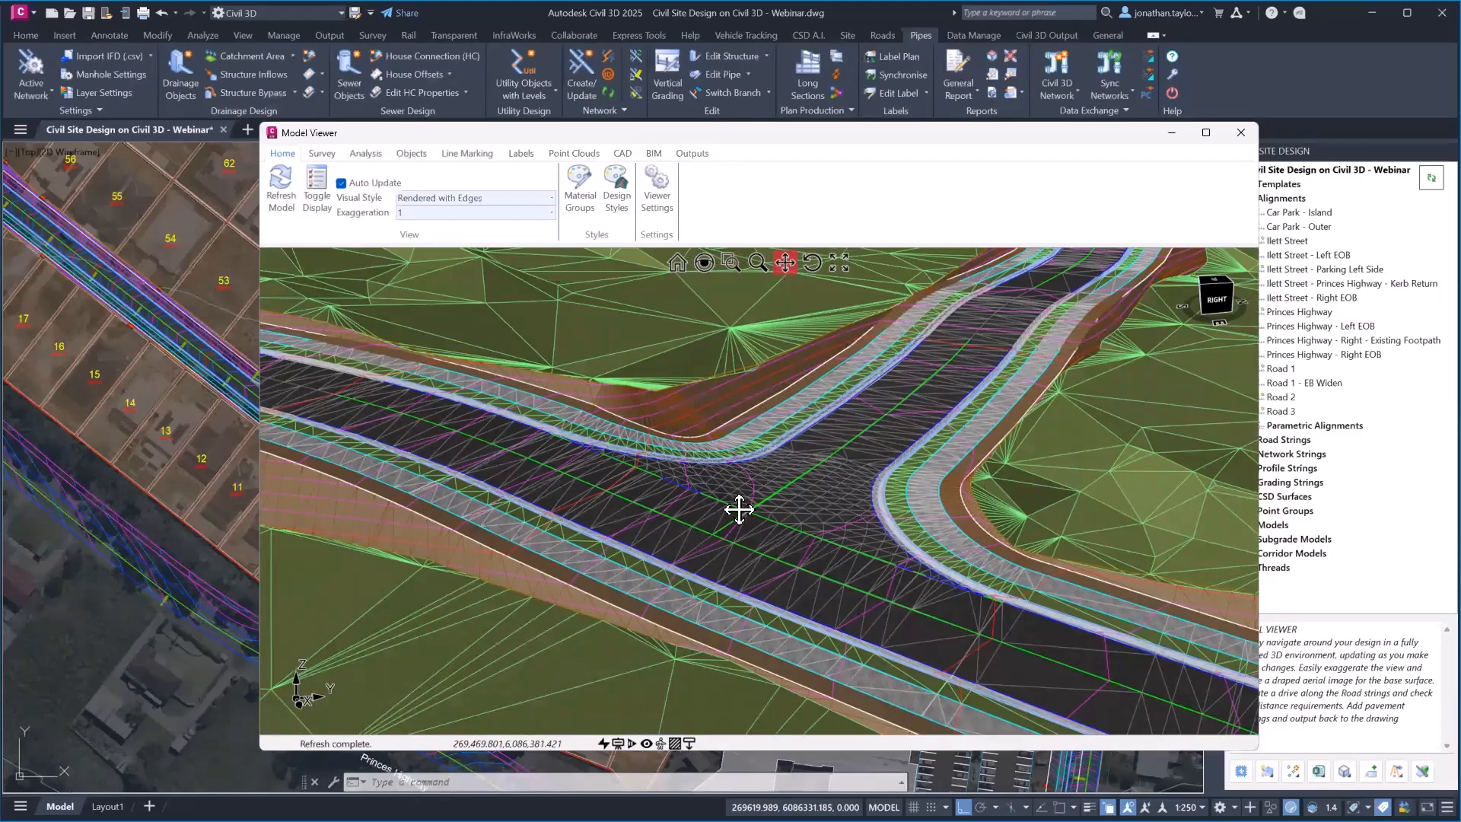
pyautogui.moveTo(739, 509)
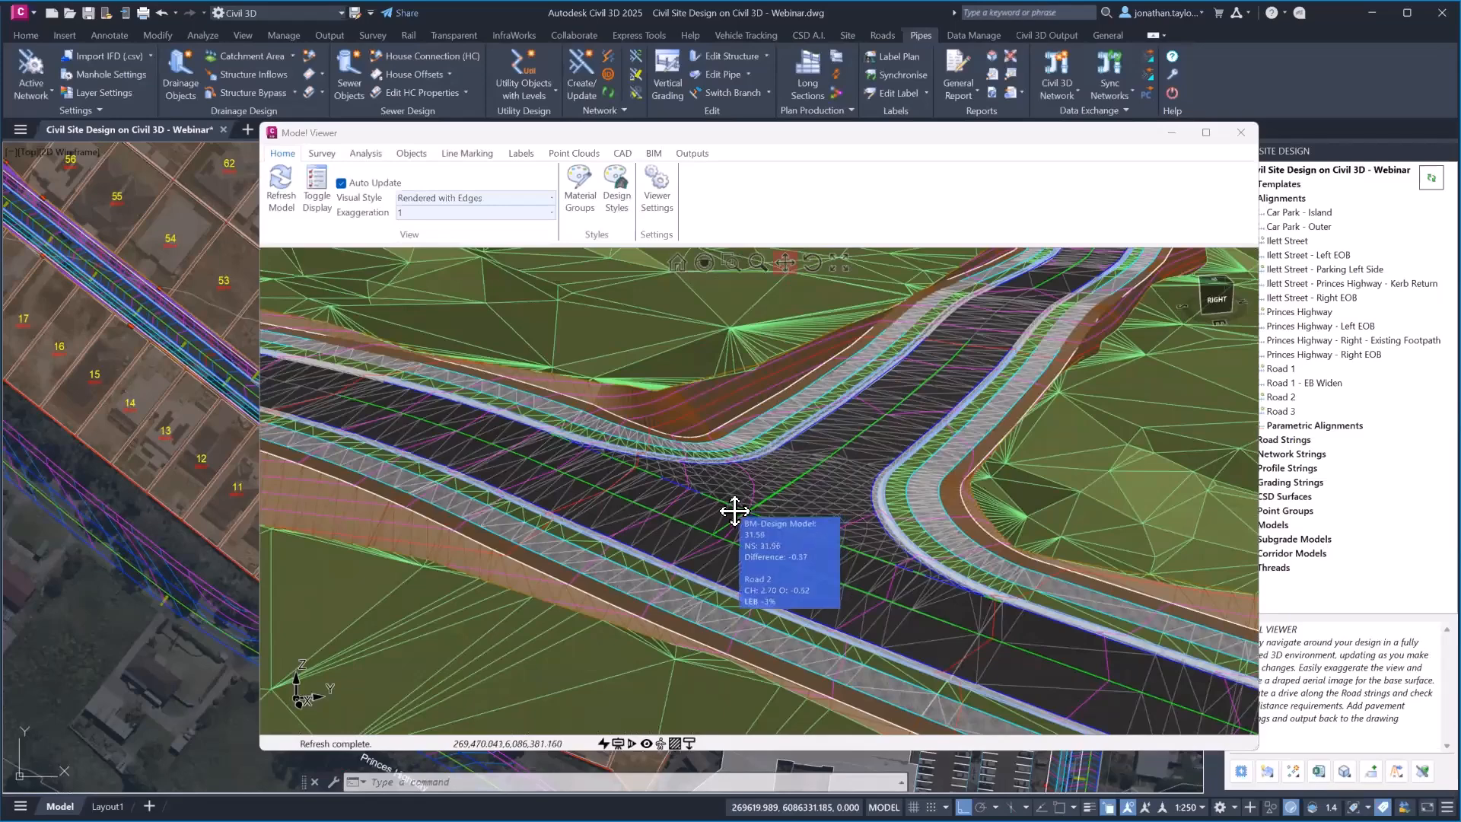
pyautogui.scroll(-3, 757, 454)
pyautogui.scroll(-3, 767, 454)
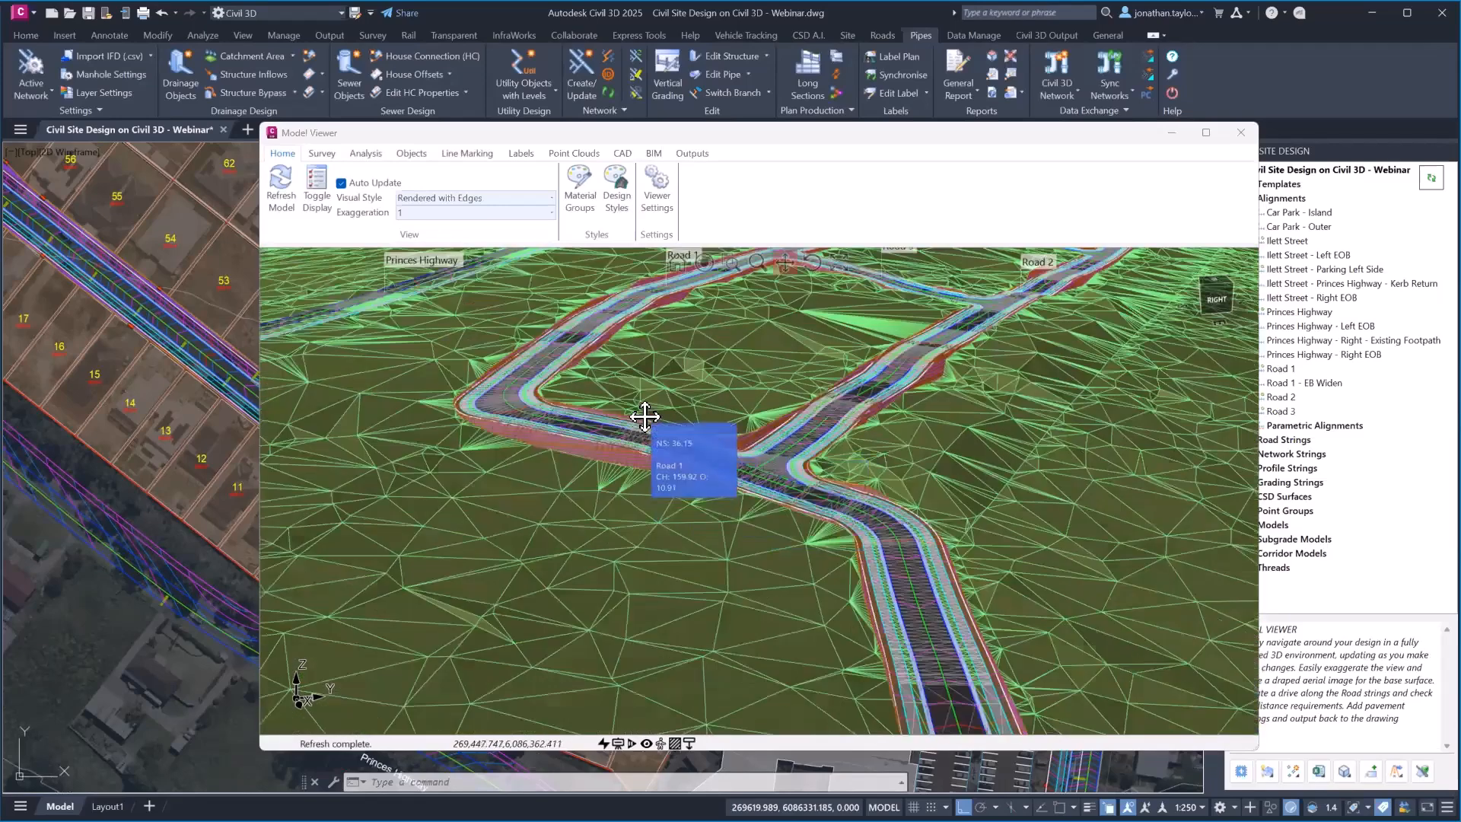
# Step: Set the NS base surface style to Image from Drawing (Aerial Photo), using the drawing's raster image, and apply it
pyautogui.click(312, 200)
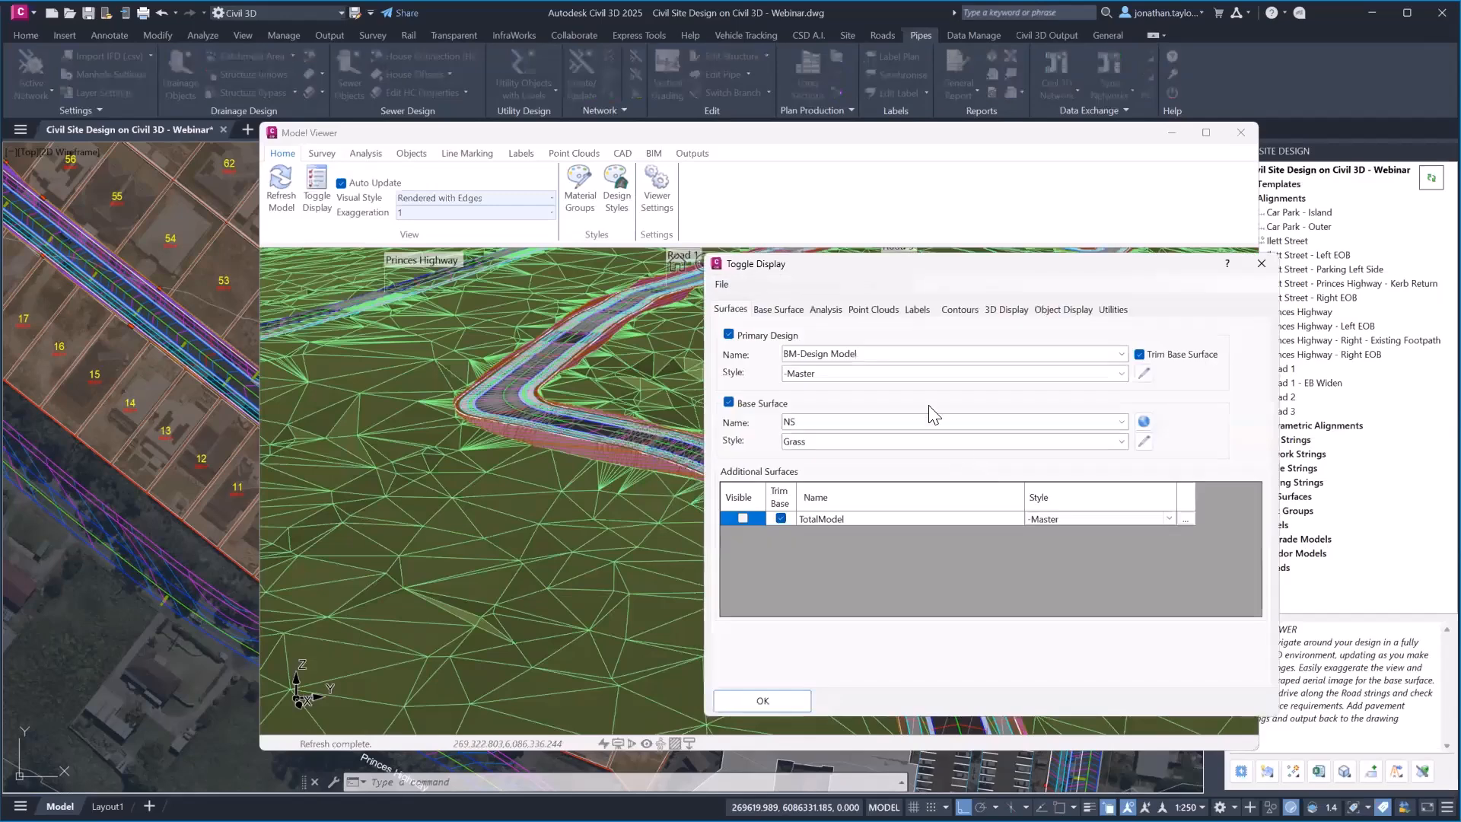
pyautogui.click(1121, 441)
pyautogui.scroll(2, 933, 160)
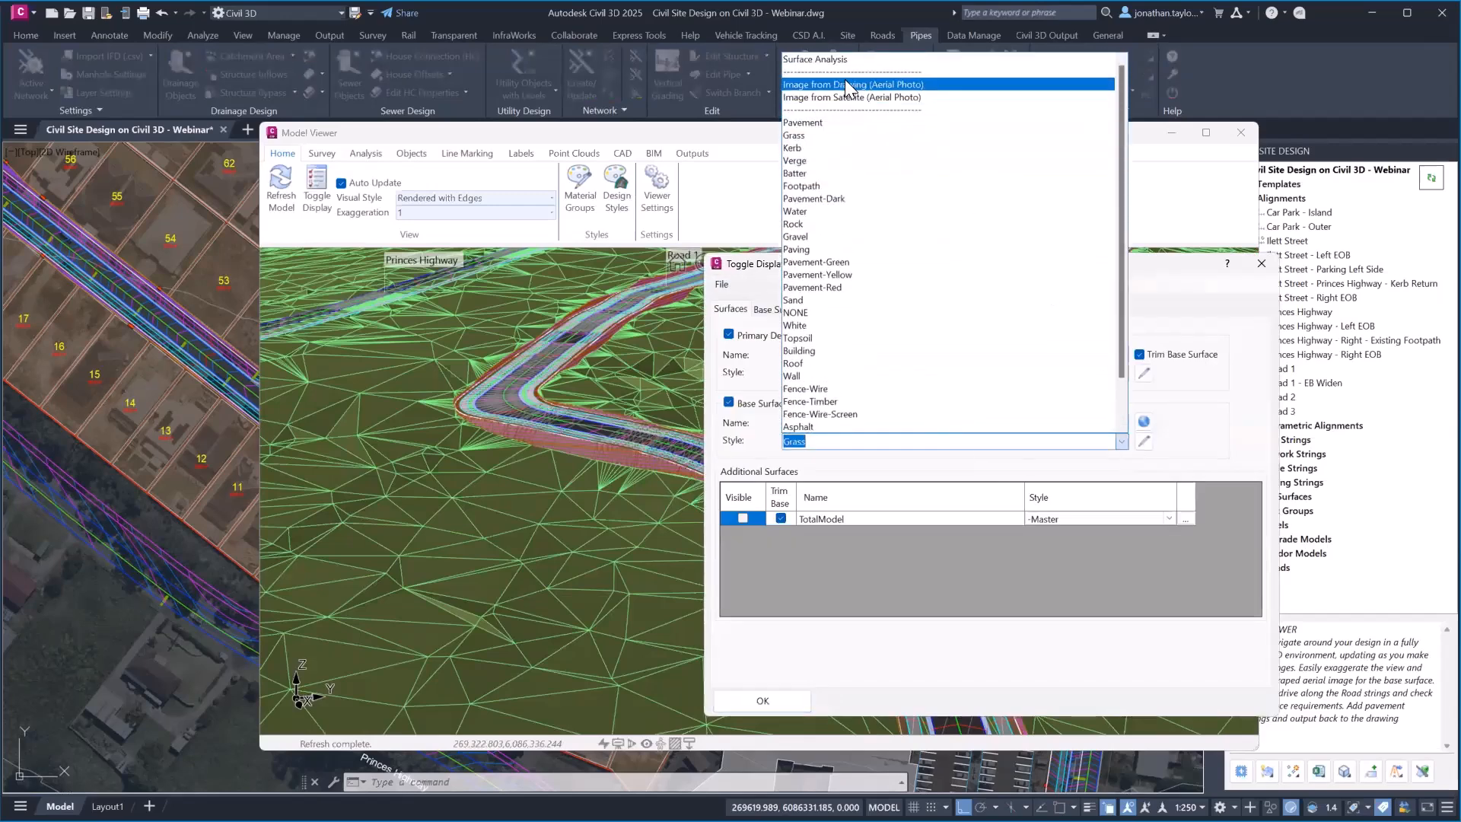
pyautogui.click(848, 85)
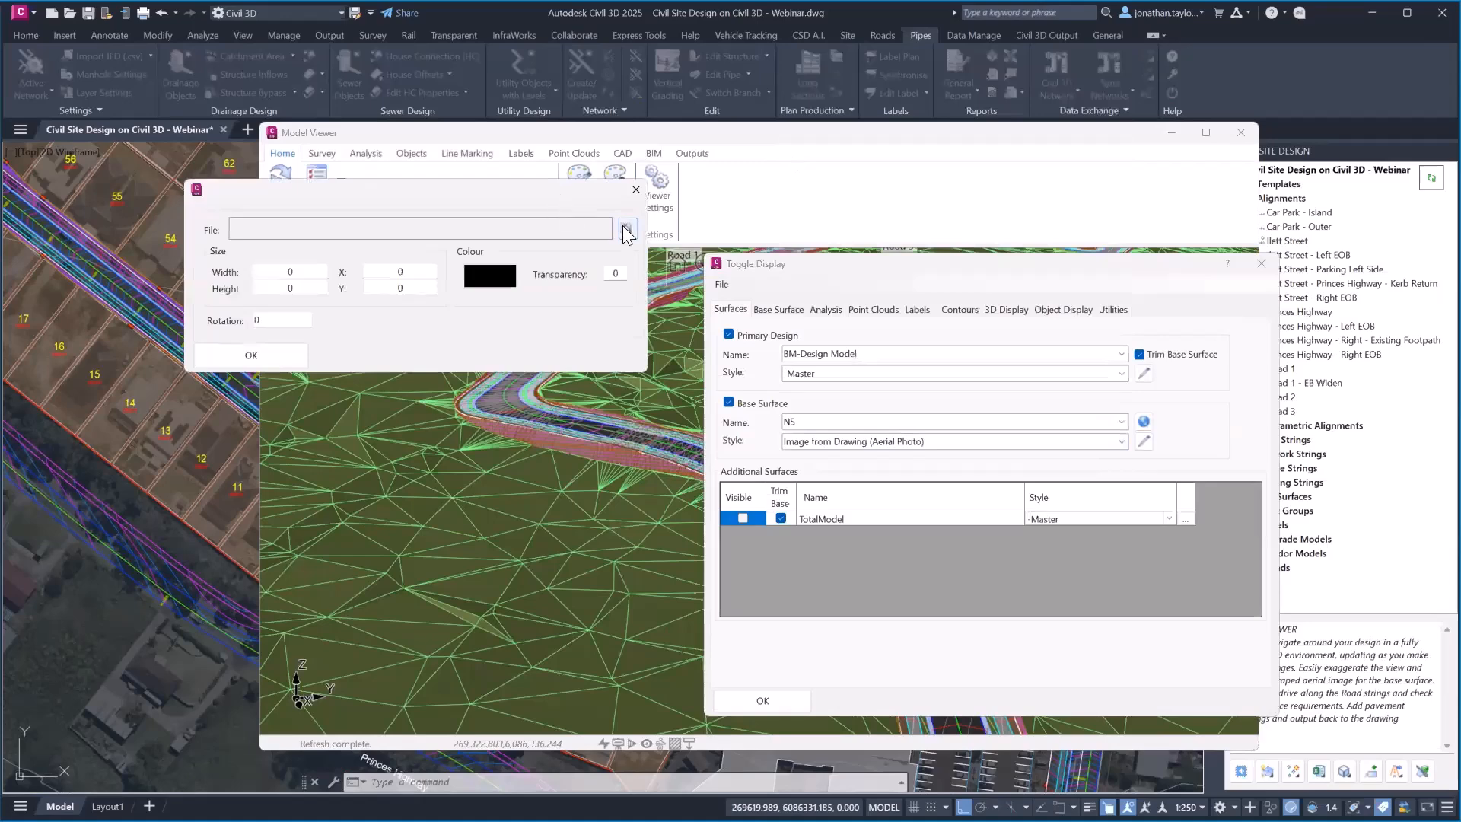
pyautogui.scroll(-8, 174, 493)
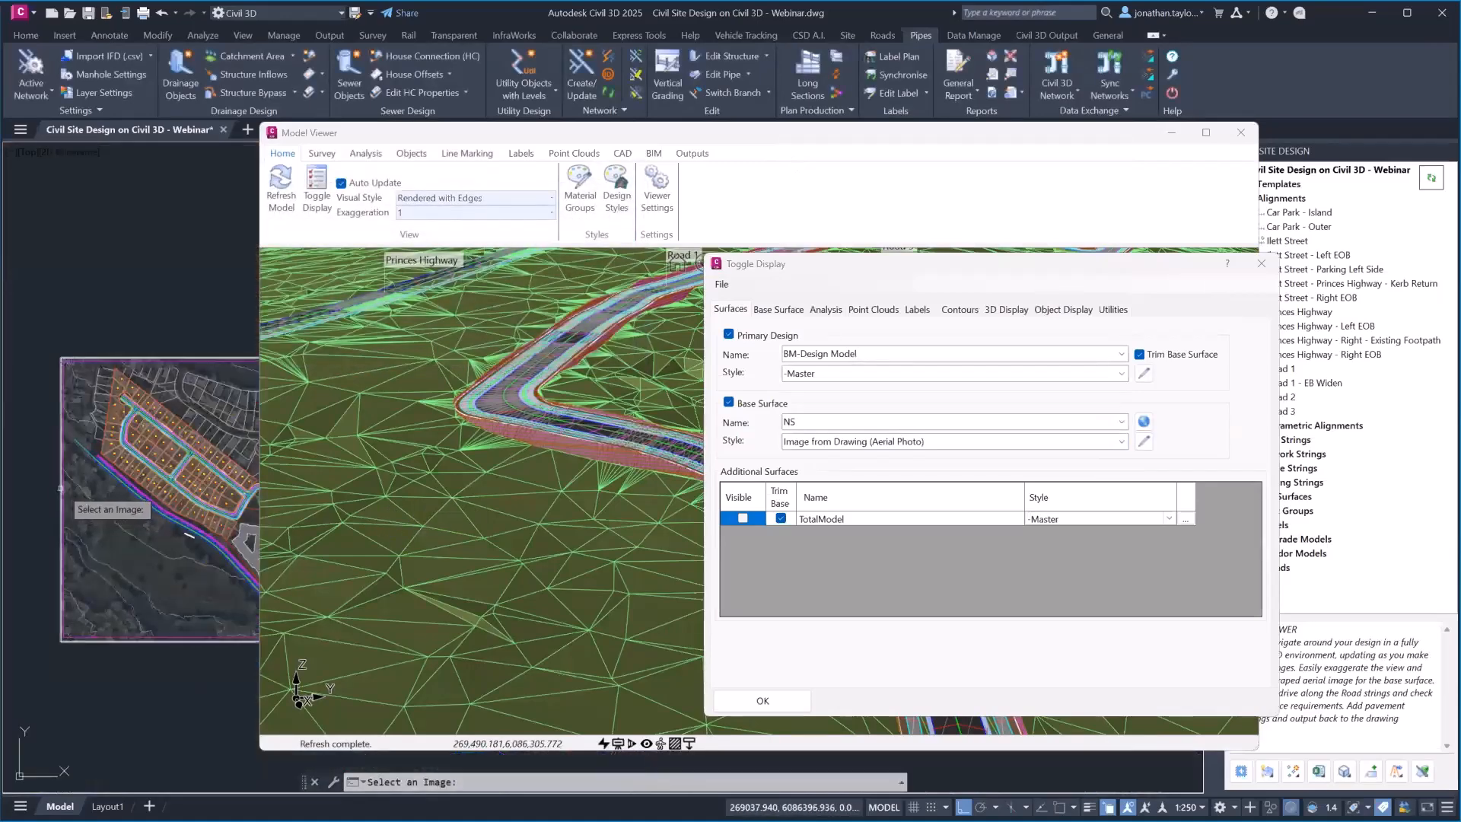
pyautogui.click(64, 483)
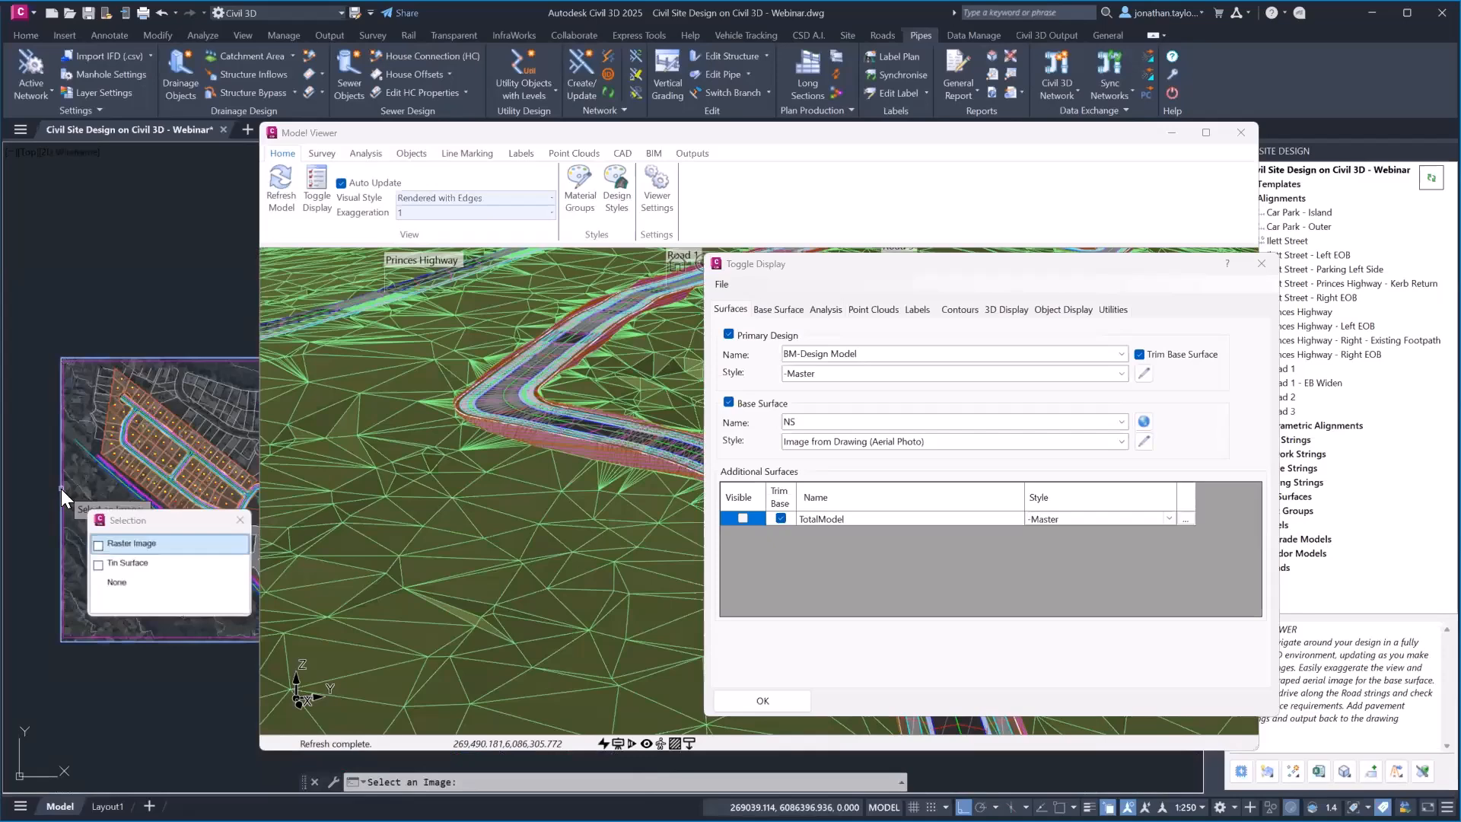
pyautogui.click(137, 544)
pyautogui.click(217, 356)
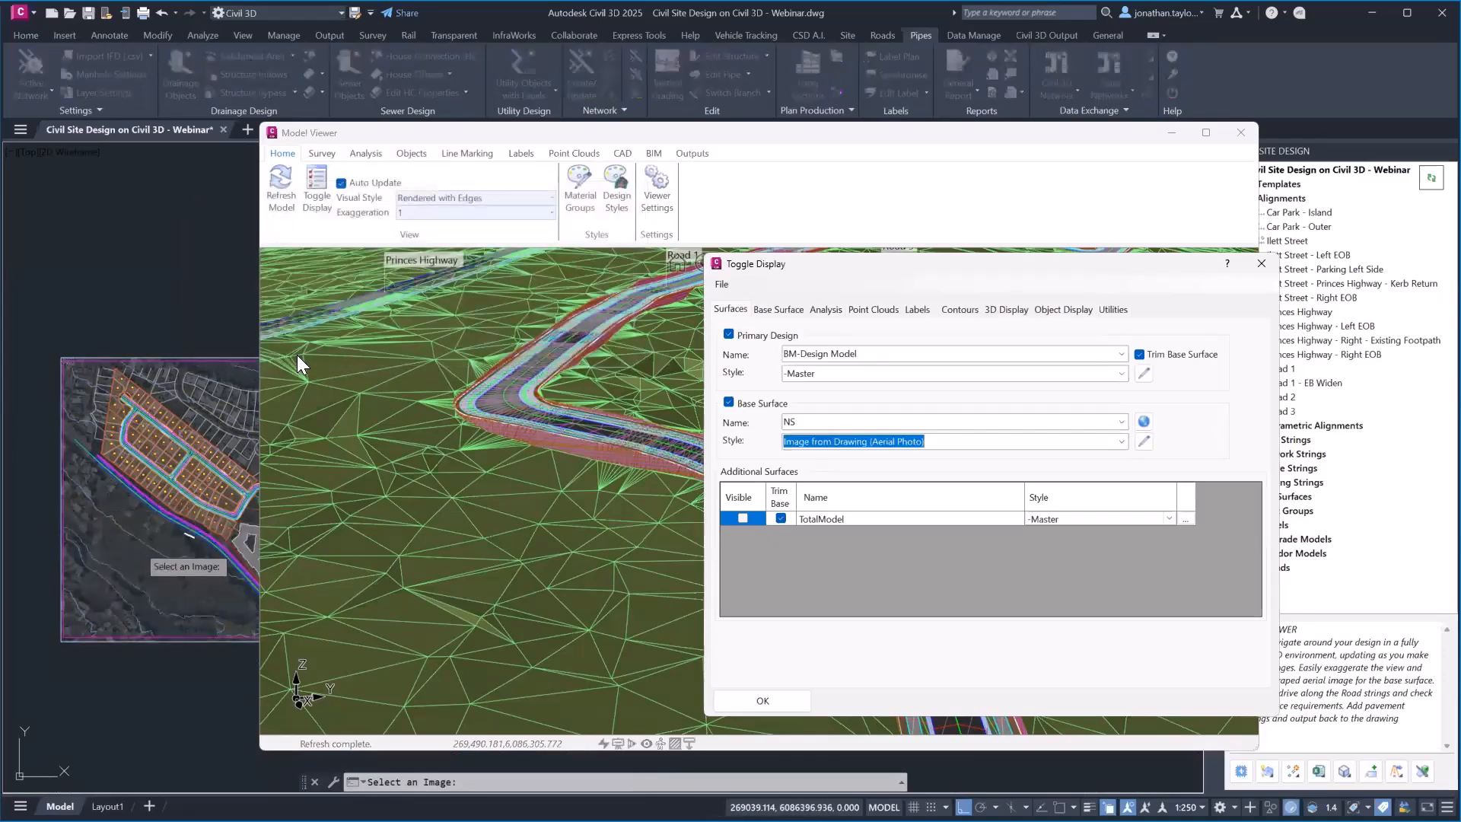
pyautogui.click(764, 701)
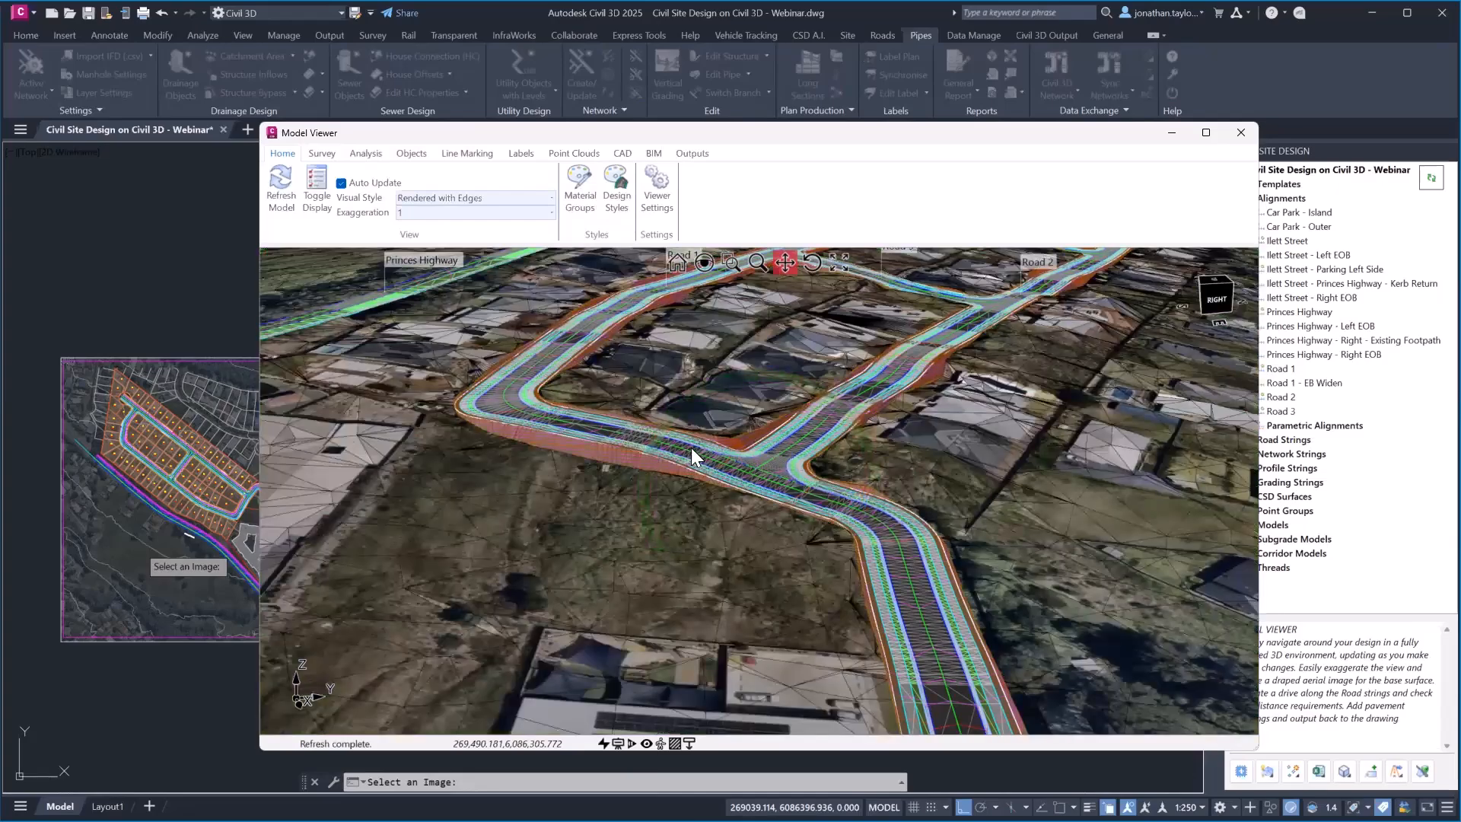
# Step: Examine the road design over the draped aerial photo around Ilett Street, the car park and Princes Highway
pyautogui.moveTo(691, 447); pyautogui.dragTo(779, 459, button='middle')
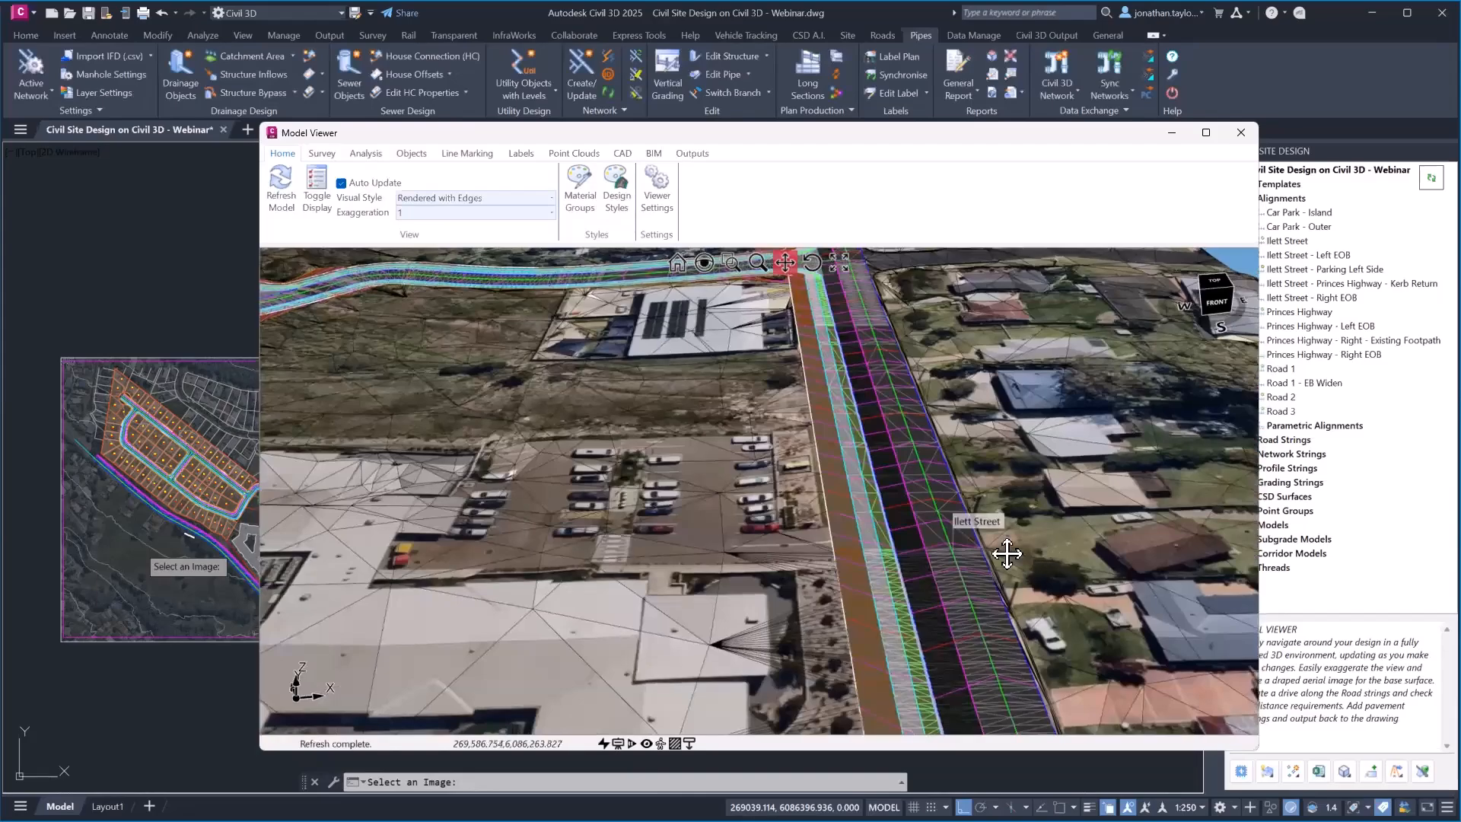
pyautogui.scroll(2, 1006, 554)
pyautogui.scroll(-5, 819, 510)
pyautogui.moveTo(888, 666); pyautogui.dragTo(1096, 632)
pyautogui.scroll(-1, 1096, 632)
pyautogui.moveTo(631, 632); pyautogui.dragTo(905, 613)
pyautogui.scroll(4, 684, 522)
pyautogui.moveTo(770, 499); pyautogui.dragTo(773, 460, button='middle')
pyautogui.scroll(-4, 783, 581)
pyautogui.scroll(-3, 774, 460)
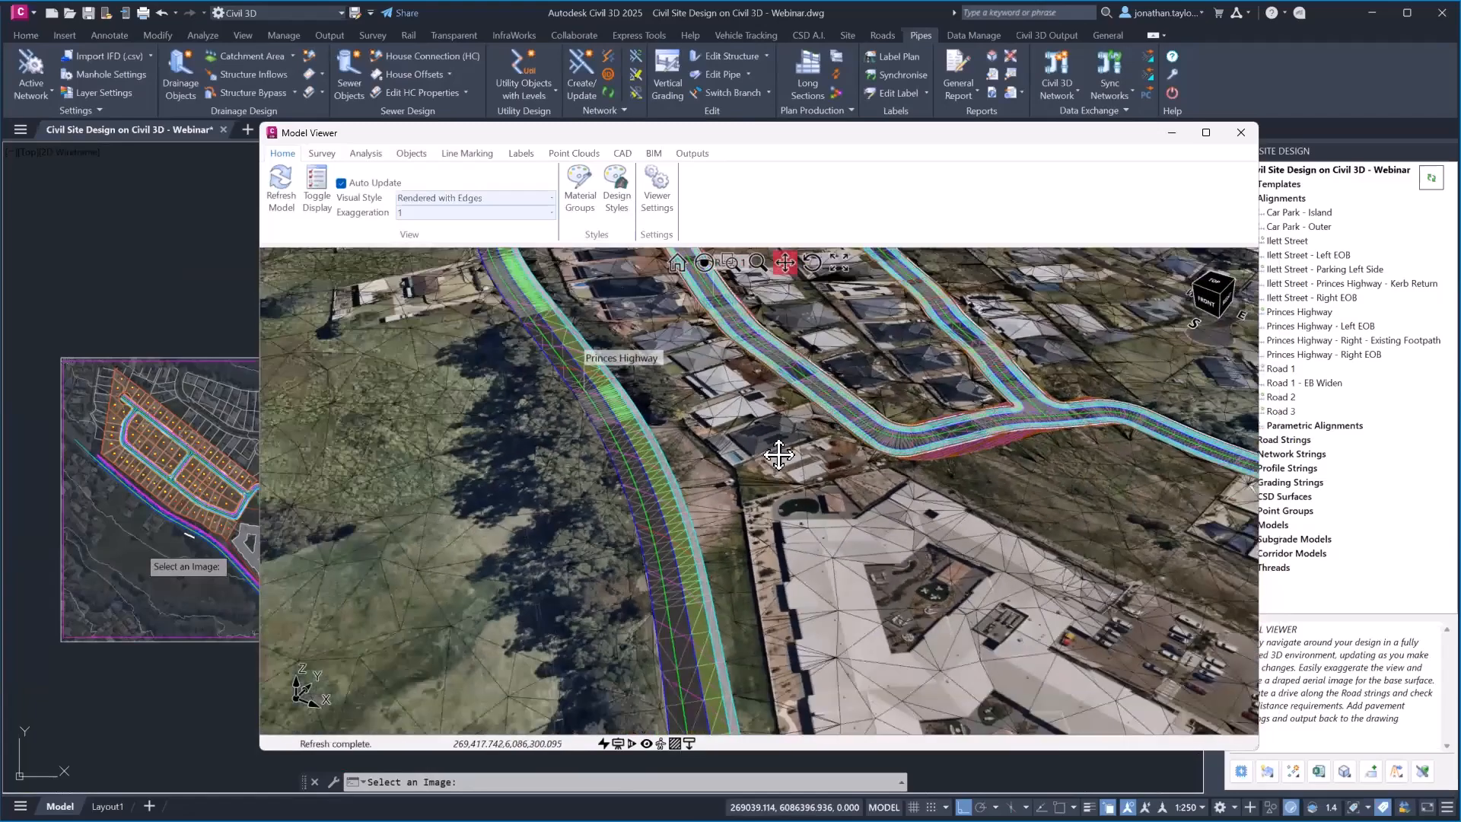
# Step: Set the NS base surface style back to Grass and apply the display settings
pyautogui.click(308, 217)
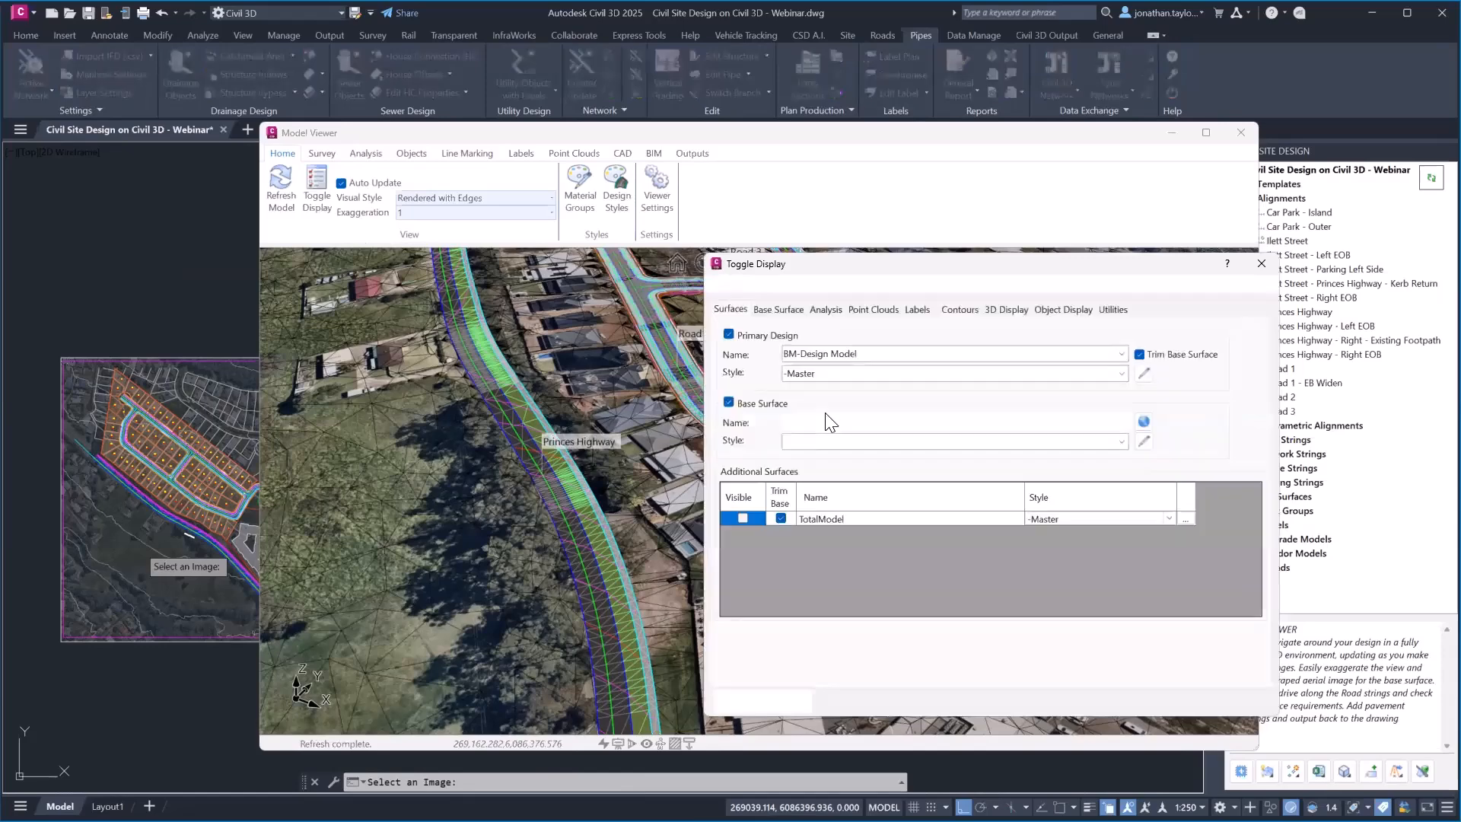
pyautogui.click(1108, 447)
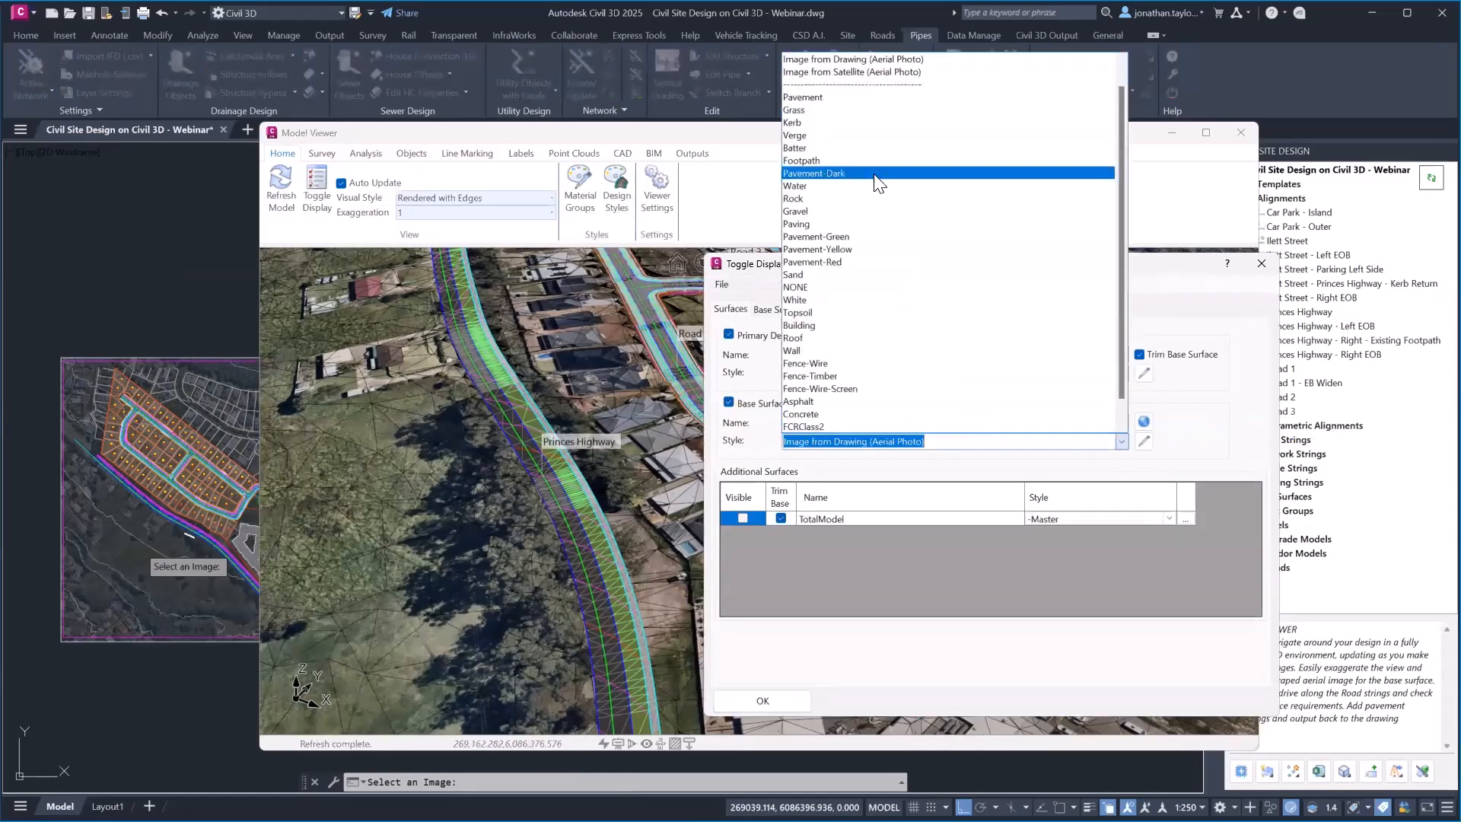
pyautogui.click(808, 107)
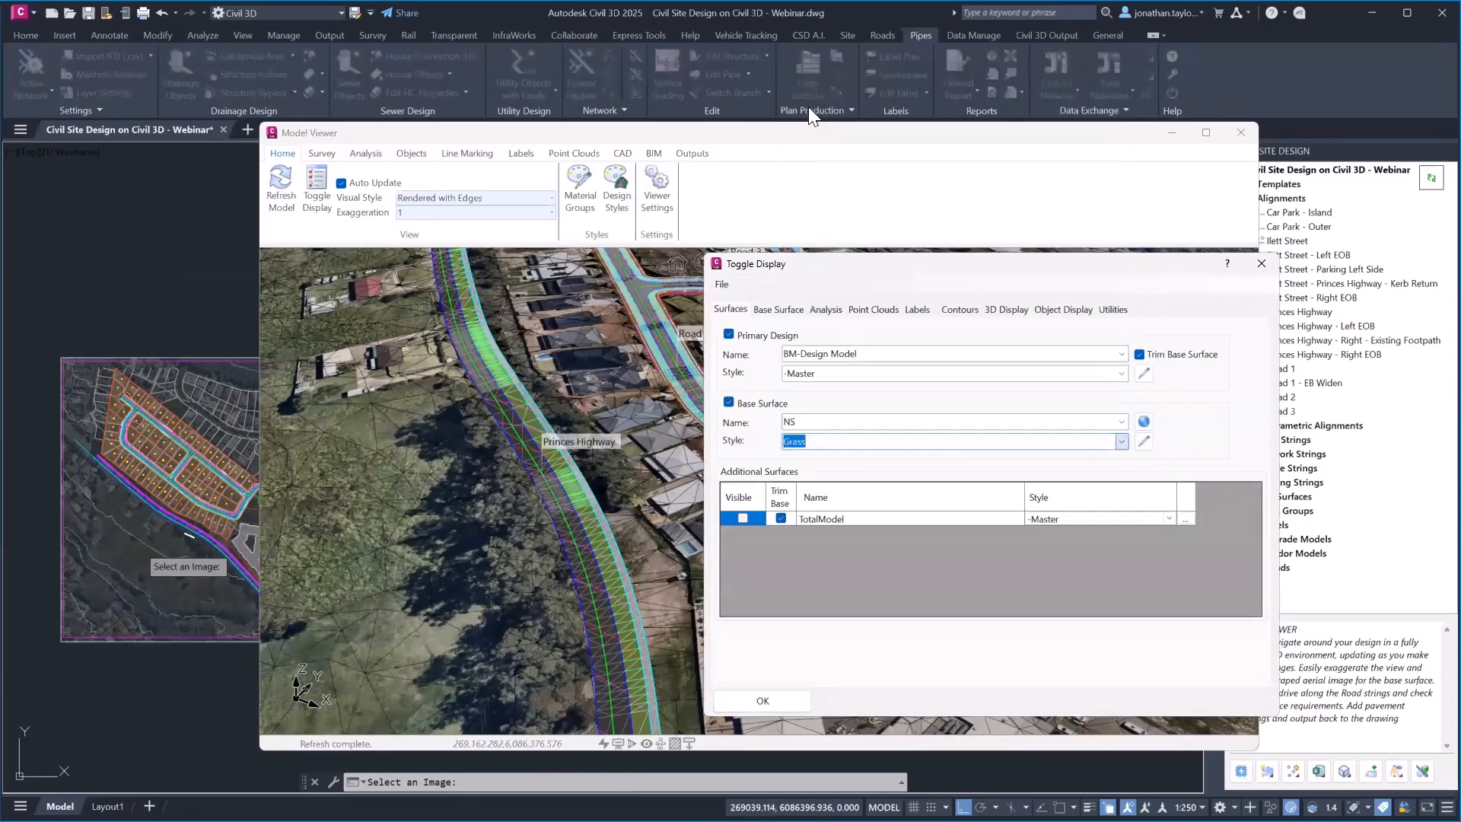
pyautogui.click(778, 697)
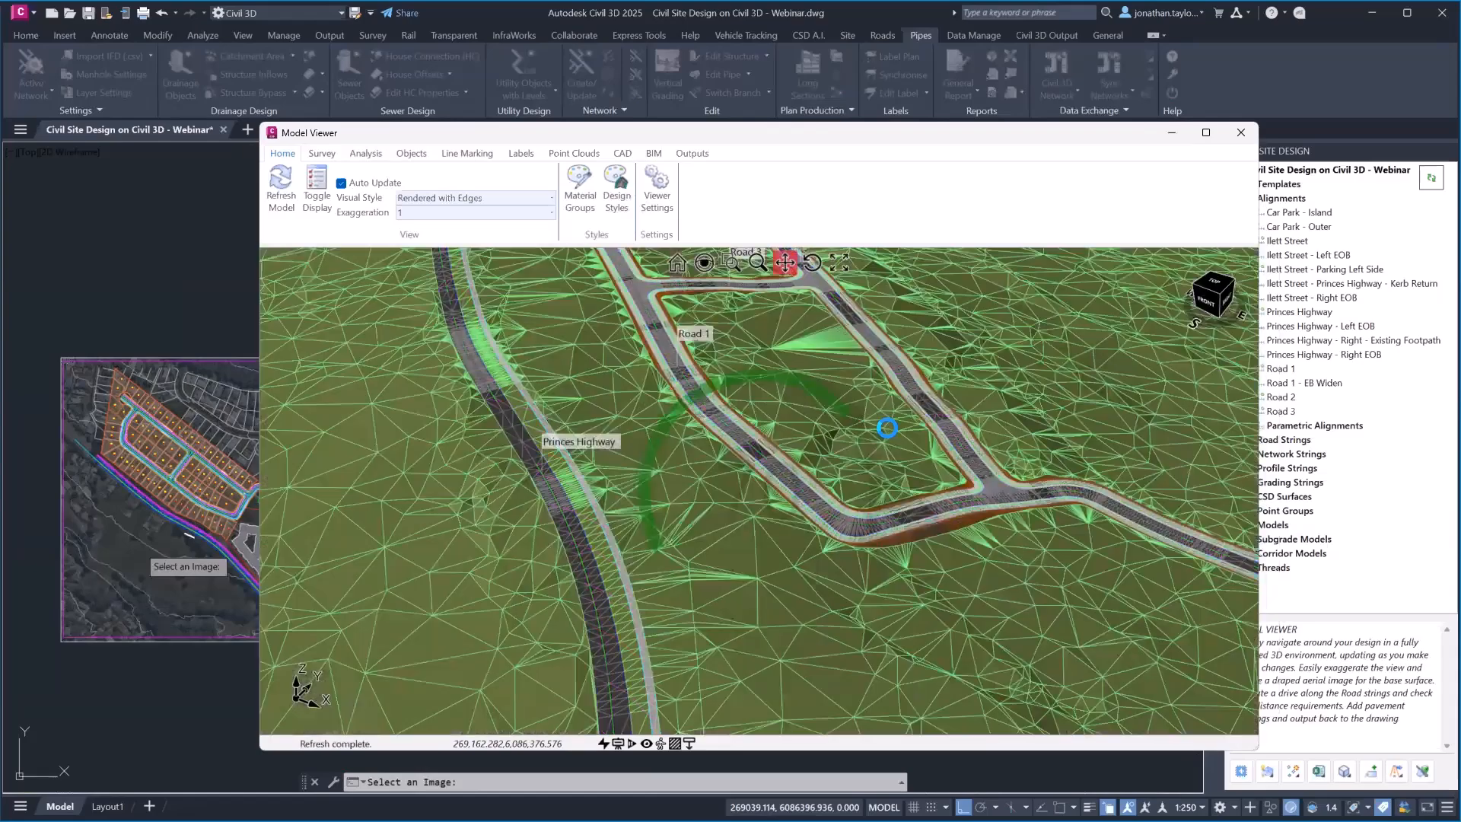
pyautogui.moveTo(866, 429); pyautogui.dragTo(870, 443, button='middle')
pyautogui.scroll(-2, 864, 537)
pyautogui.moveTo(1003, 557); pyautogui.dragTo(903, 520)
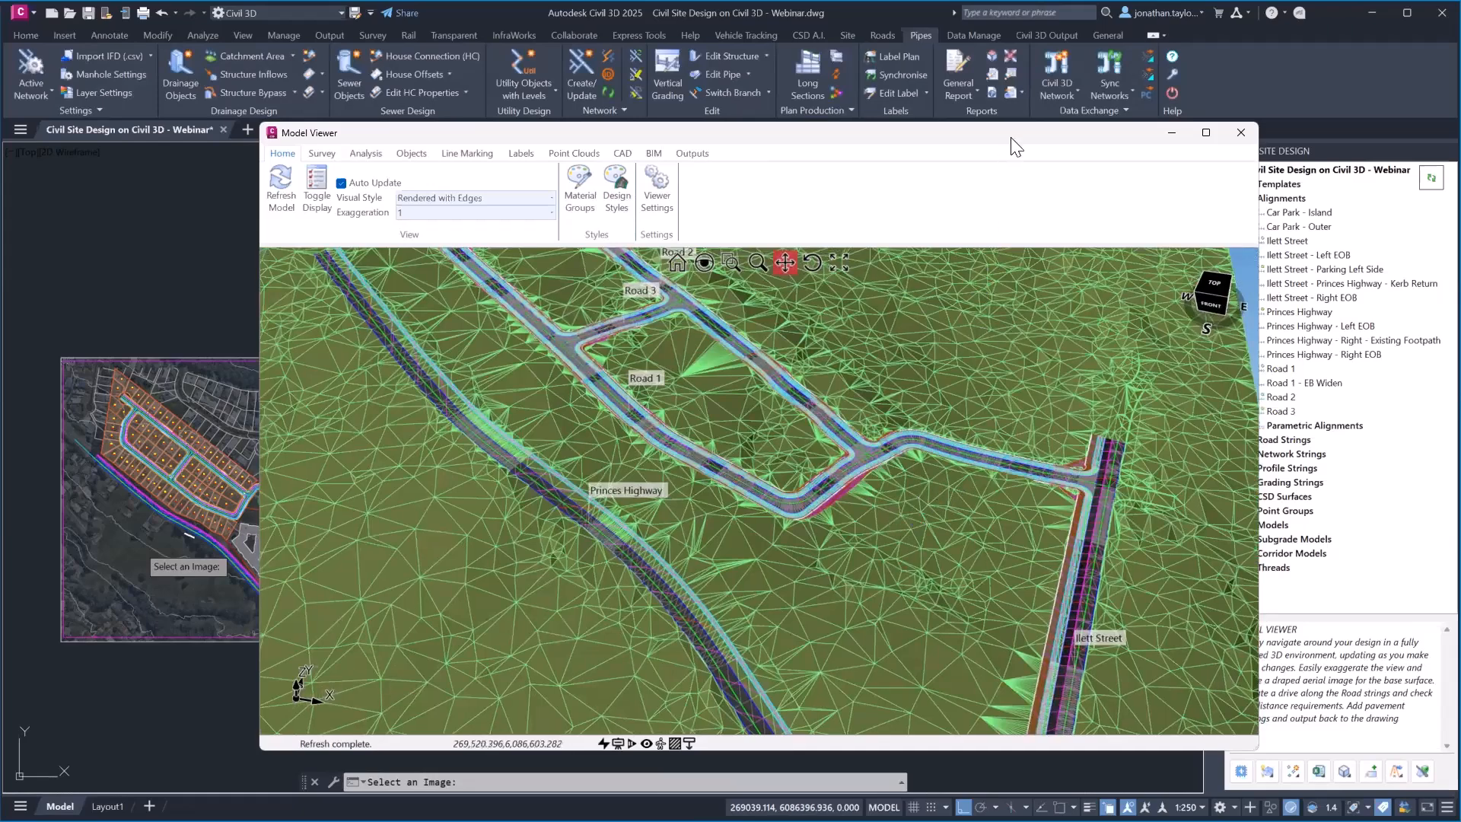
# Step: Expand the template list and preview the Road - 6m, Road - Ilett Street and Road - Princes Highway cross sections
pyautogui.moveTo(993, 136); pyautogui.dragTo(866, 88)
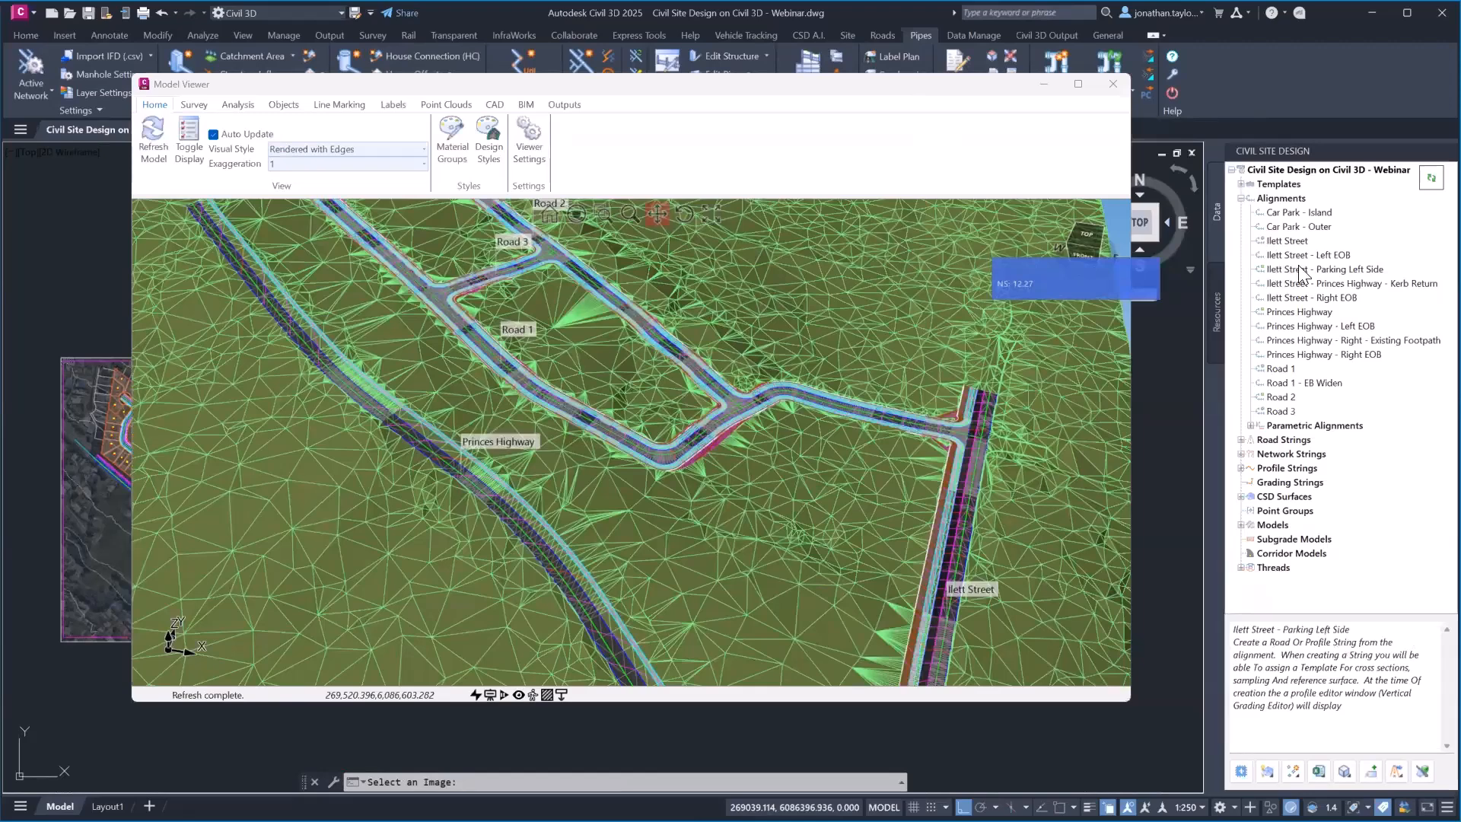
pyautogui.click(1240, 184)
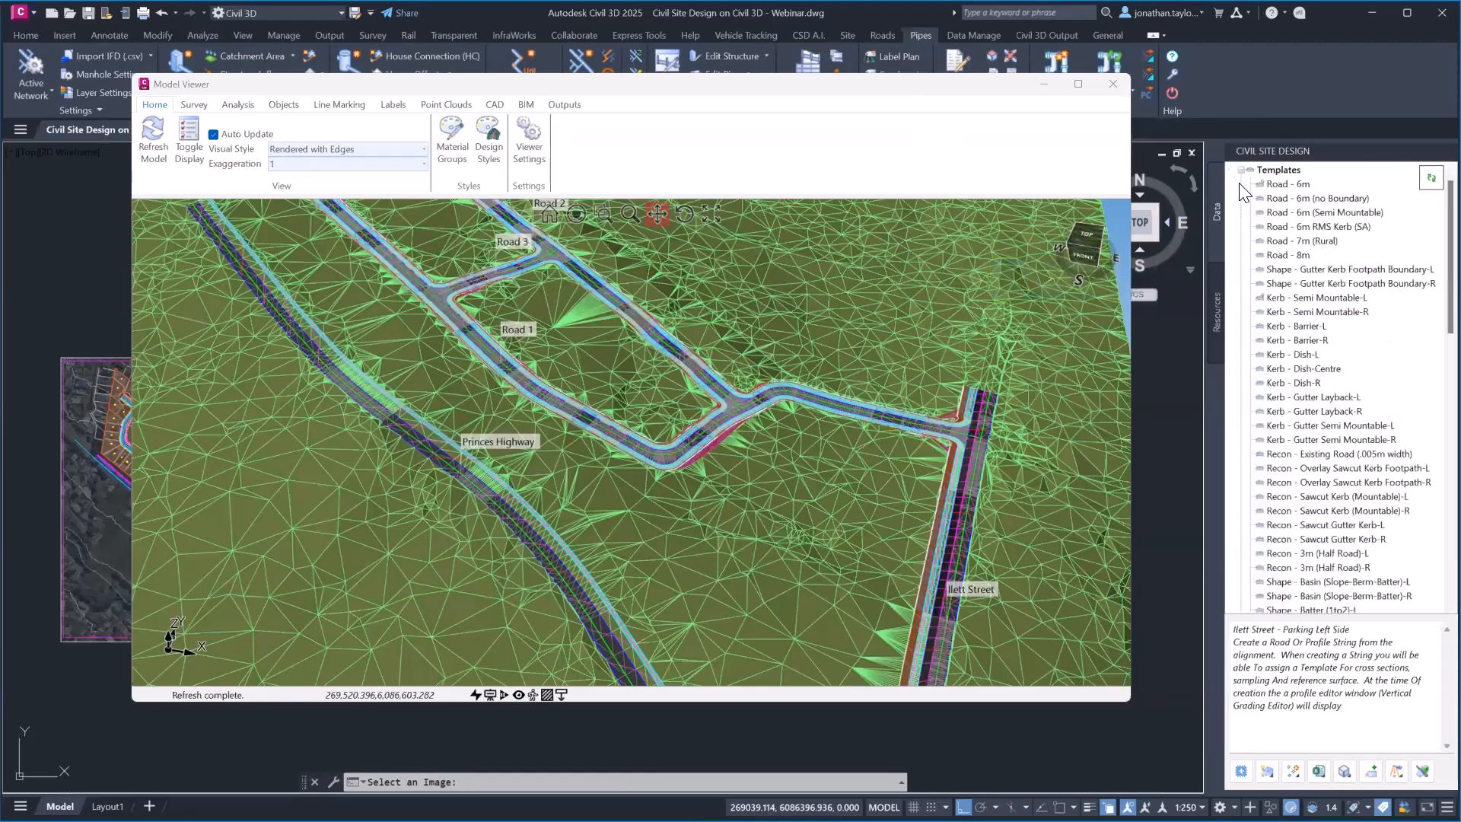
pyautogui.moveTo(1260, 191)
pyautogui.press('ctrl')
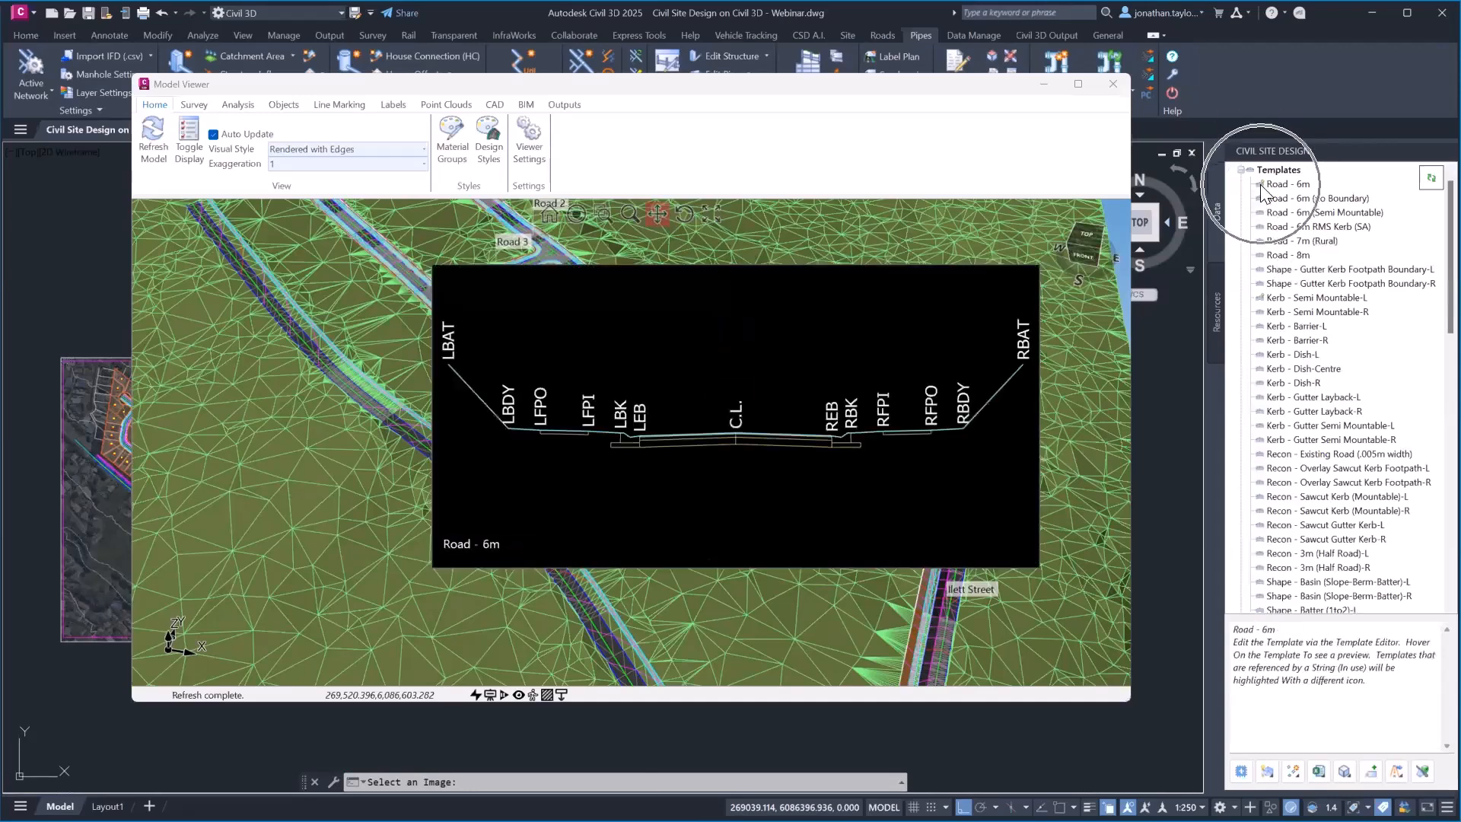
pyautogui.scroll(-7, 1300, 287)
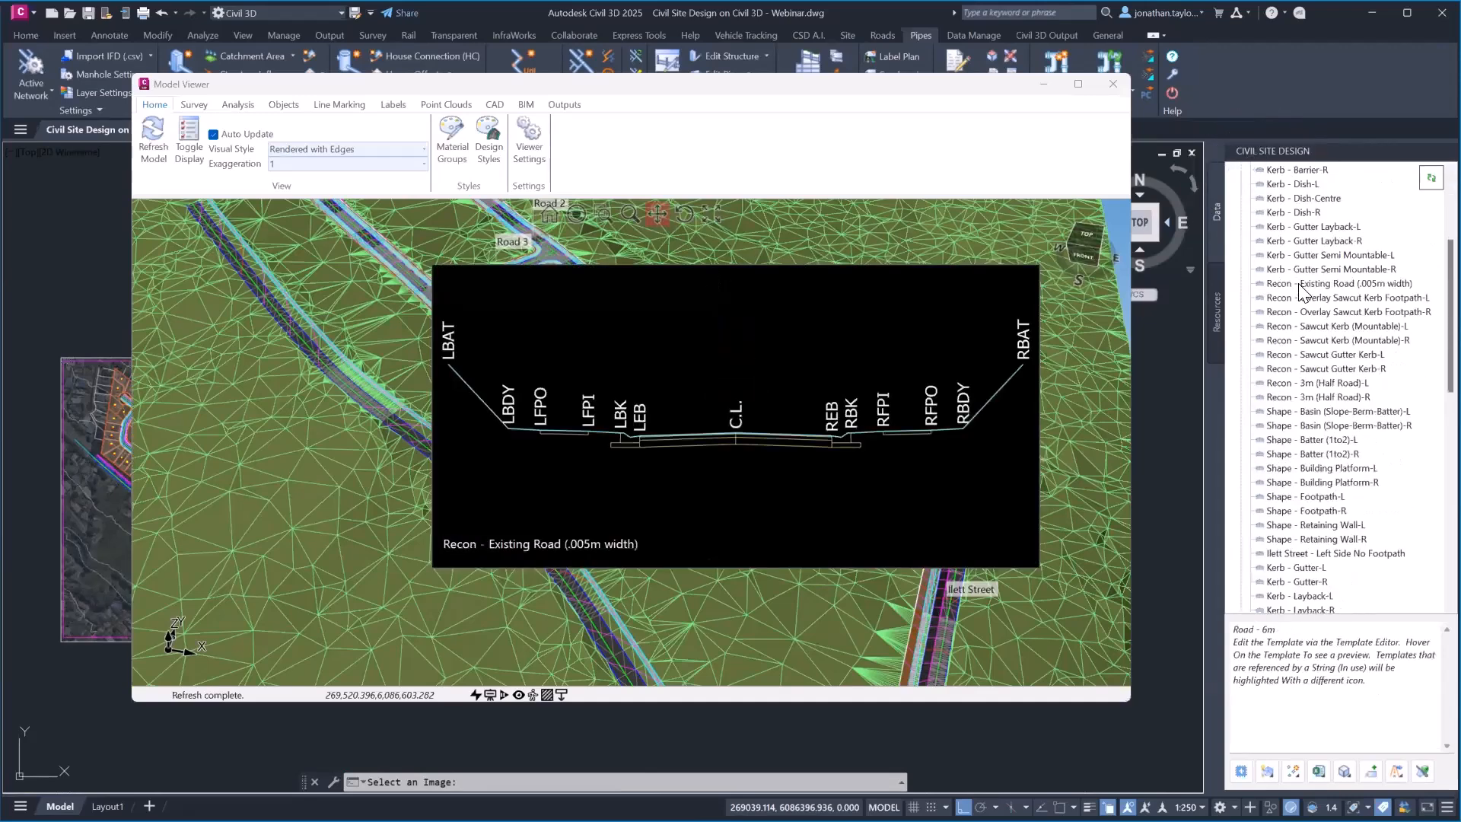
pyautogui.scroll(-2, 1329, 417)
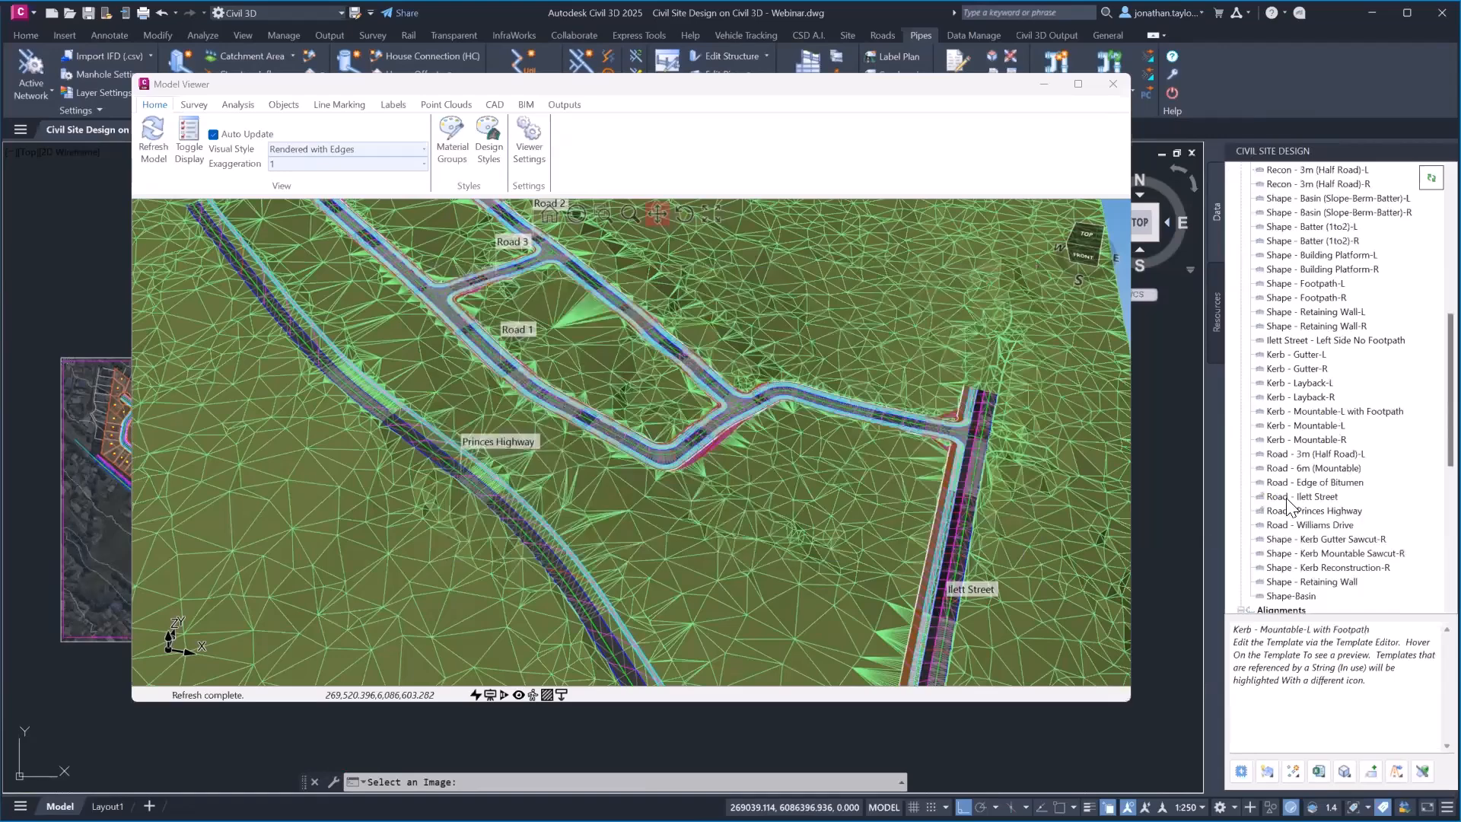
pyautogui.press('ctrl')
pyautogui.press('ctrl')
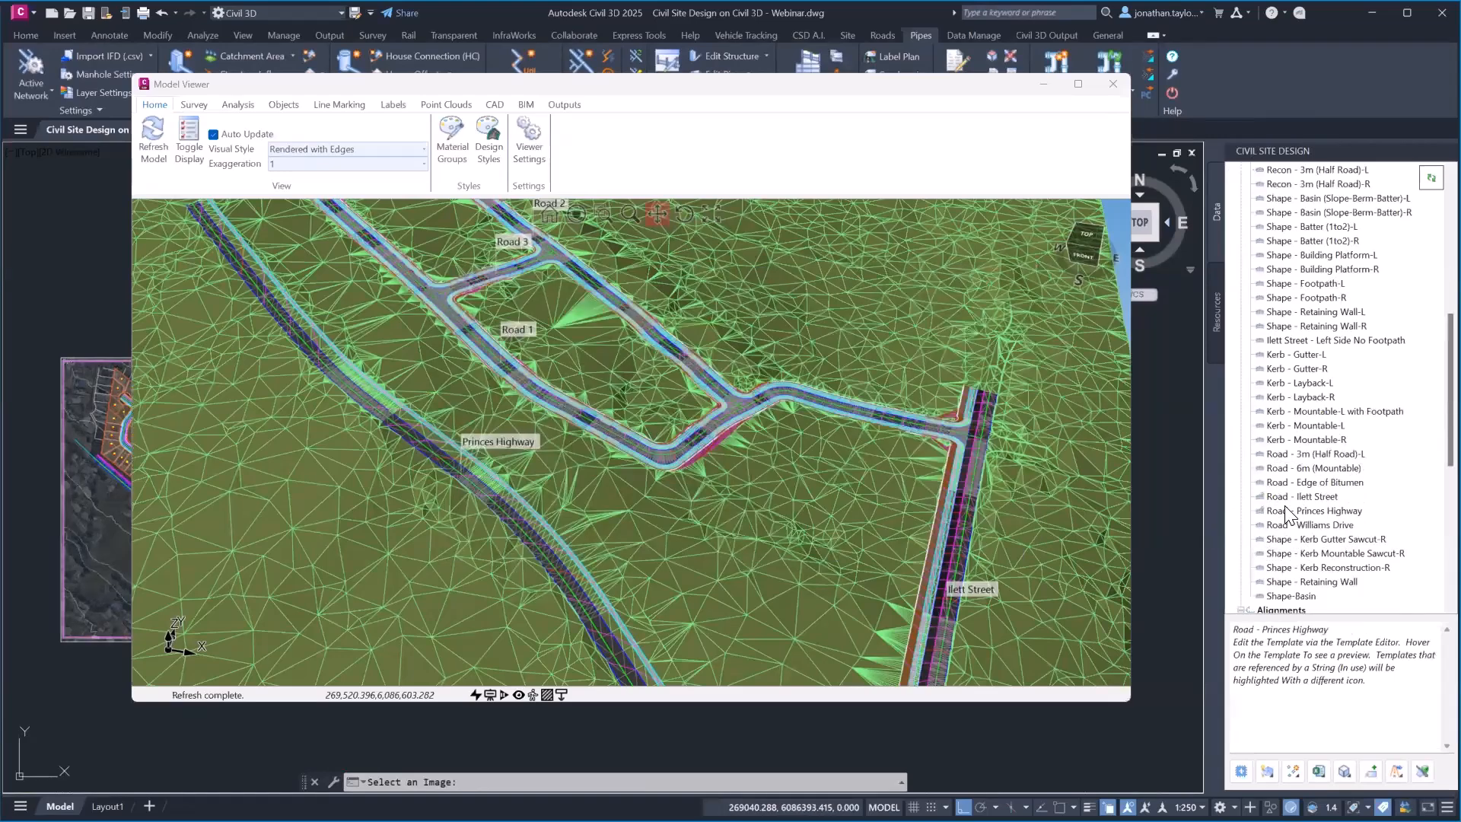
pyautogui.moveTo(1285, 511)
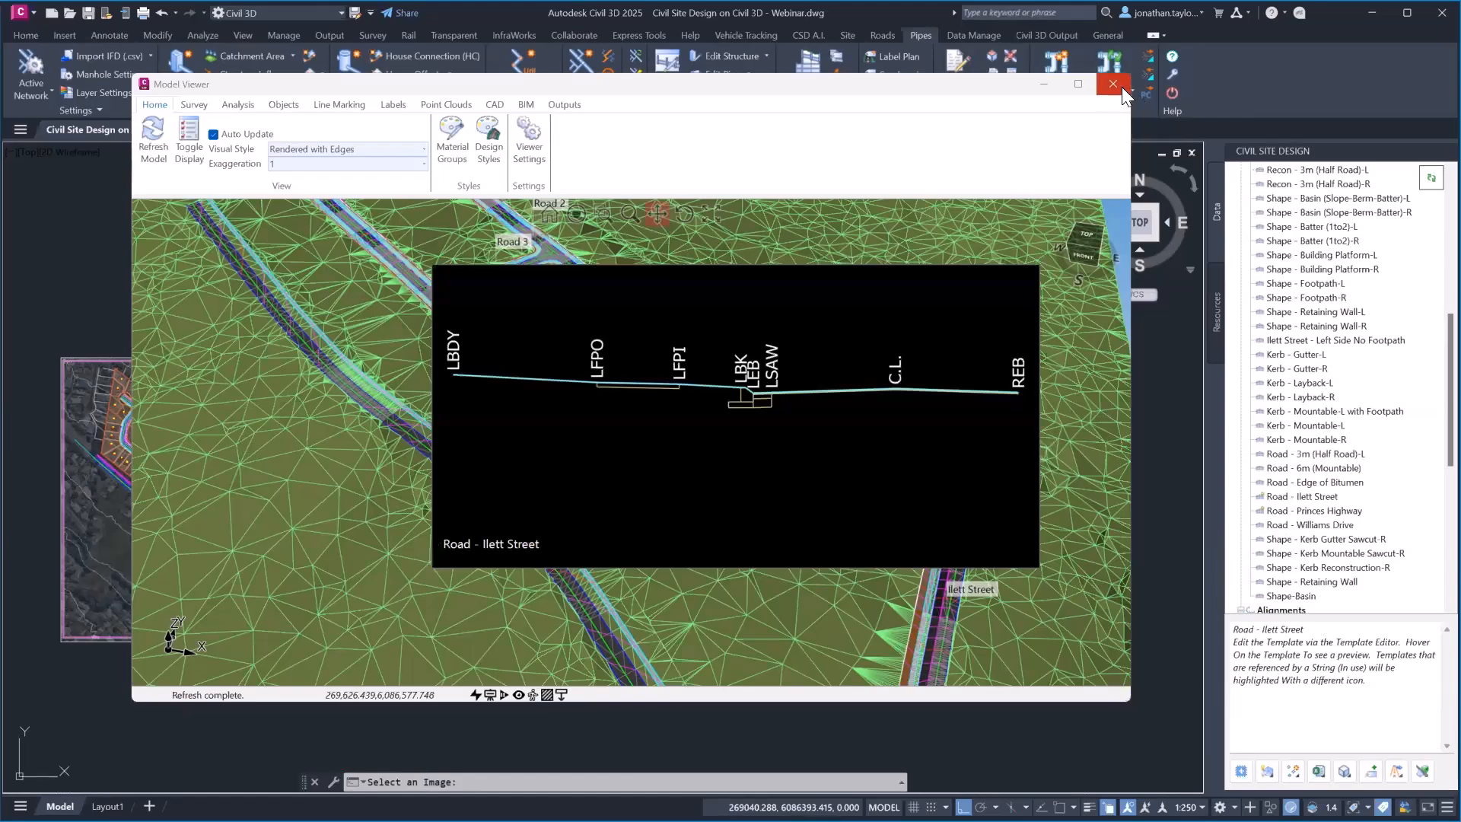
# Step: Close the Model Viewer, show the whole site plan in the drawing, and cancel the pending image selection
pyautogui.click(1113, 84)
pyautogui.moveTo(538, 473); pyautogui.dragTo(894, 411, button='middle')
pyautogui.middleClick(837, 413)
pyautogui.middleClick(838, 413)
pyautogui.press('Escape')
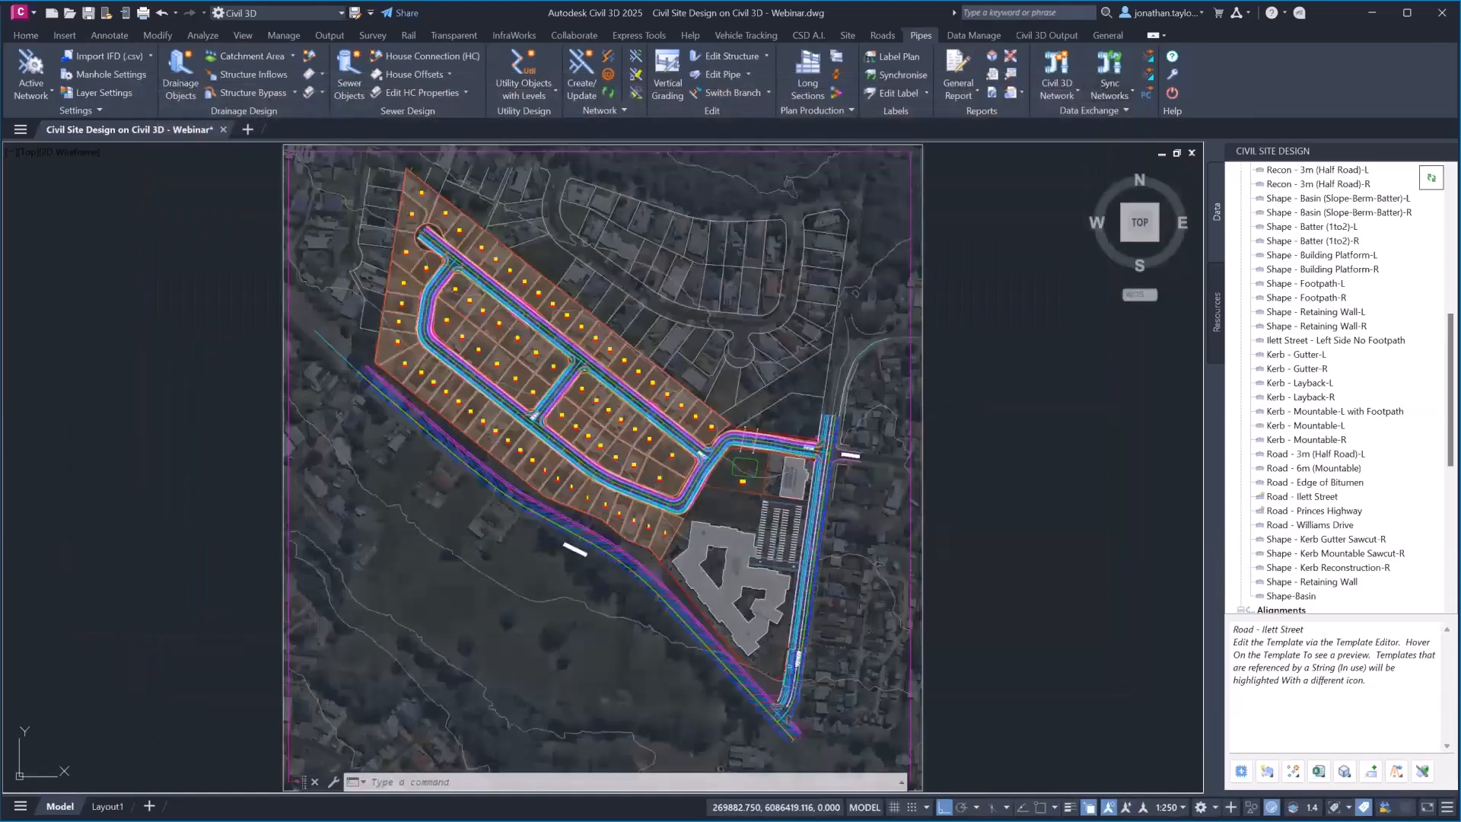
# Step: Collapse the Templates and Alignments groups in the project tree and expand Road Strings
pyautogui.scroll(9, 1311, 334)
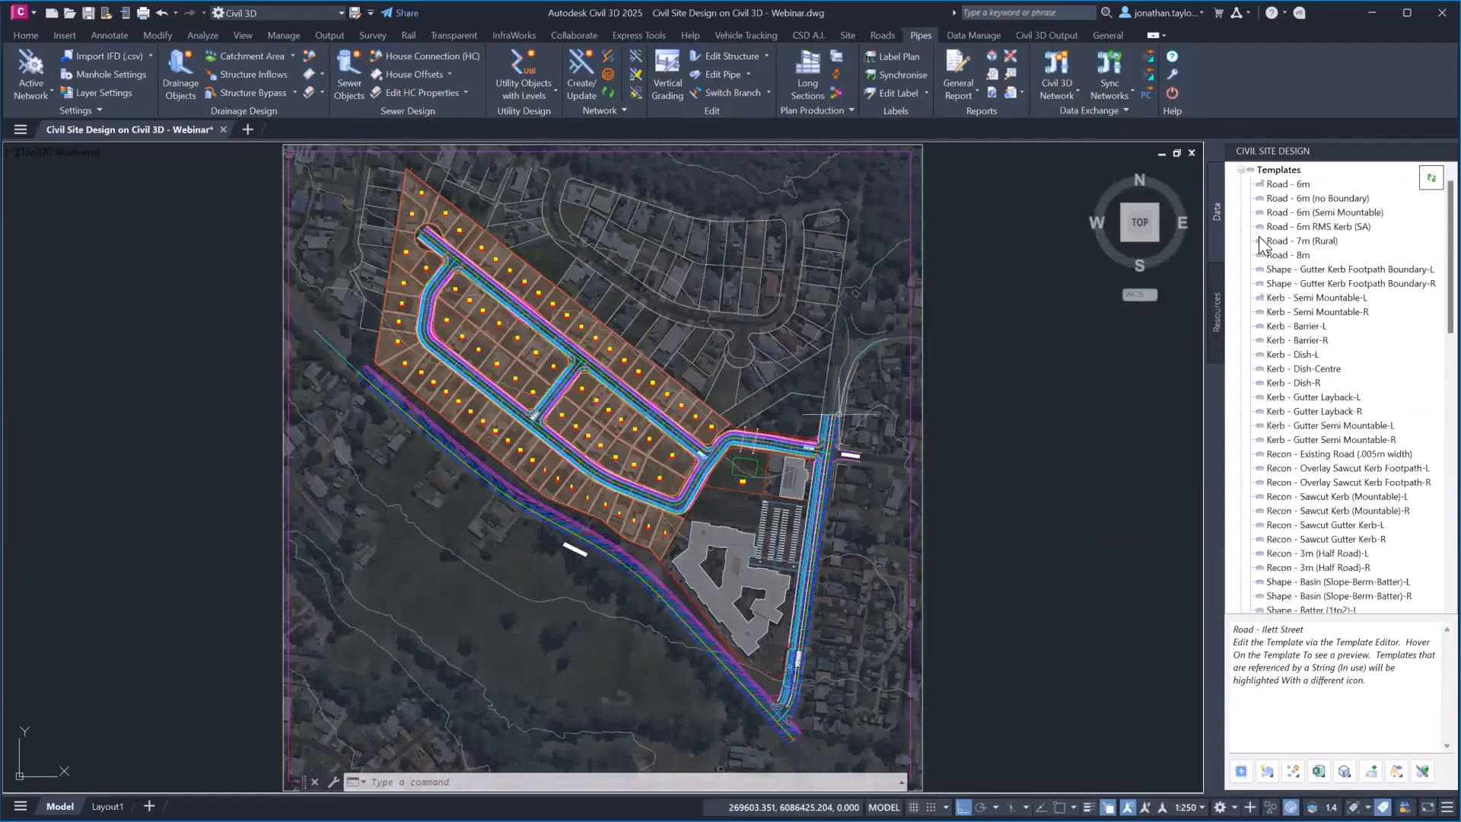
pyautogui.click(1240, 170)
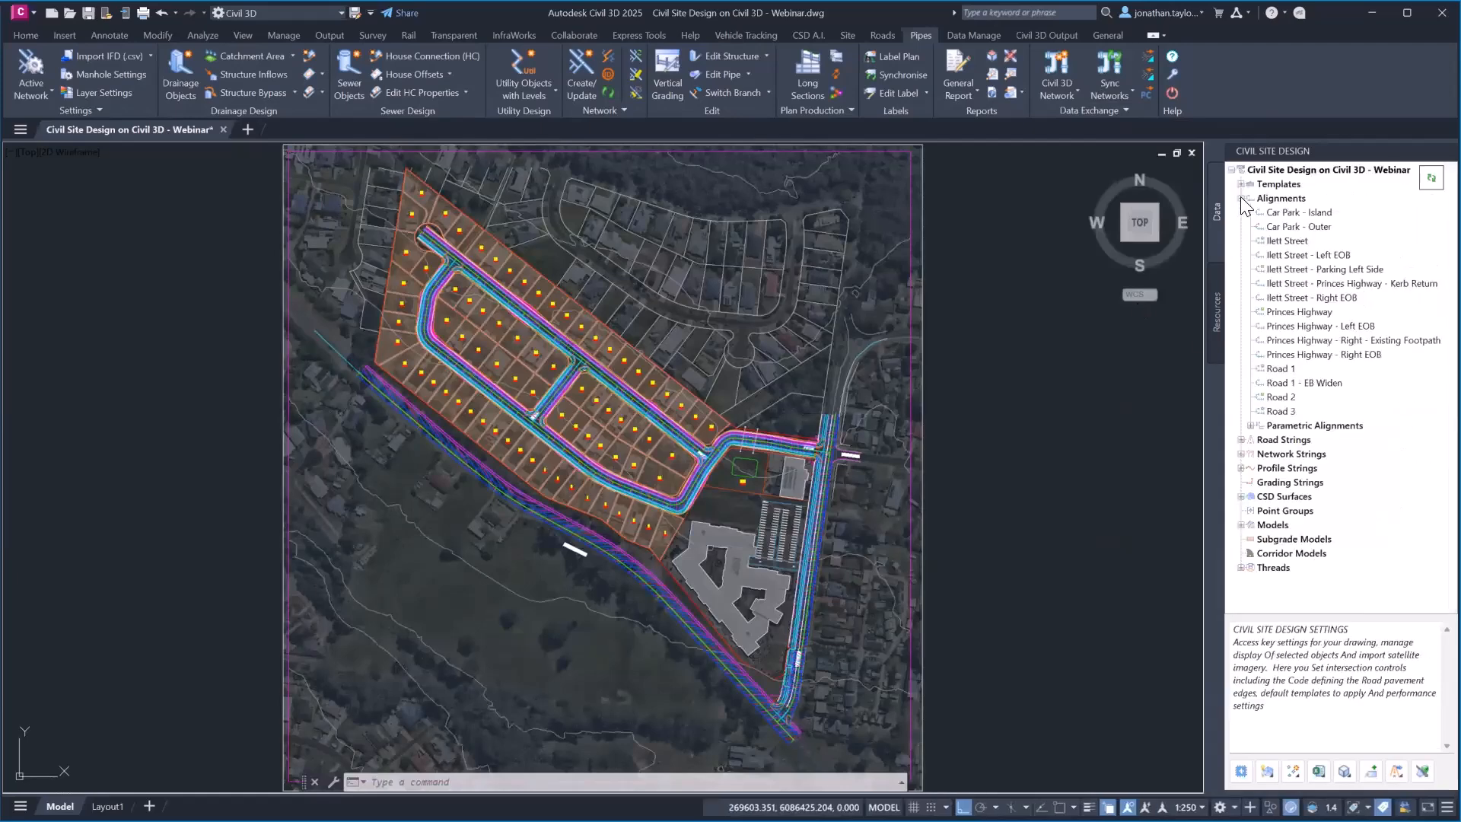
pyautogui.click(1240, 197)
pyautogui.click(1241, 212)
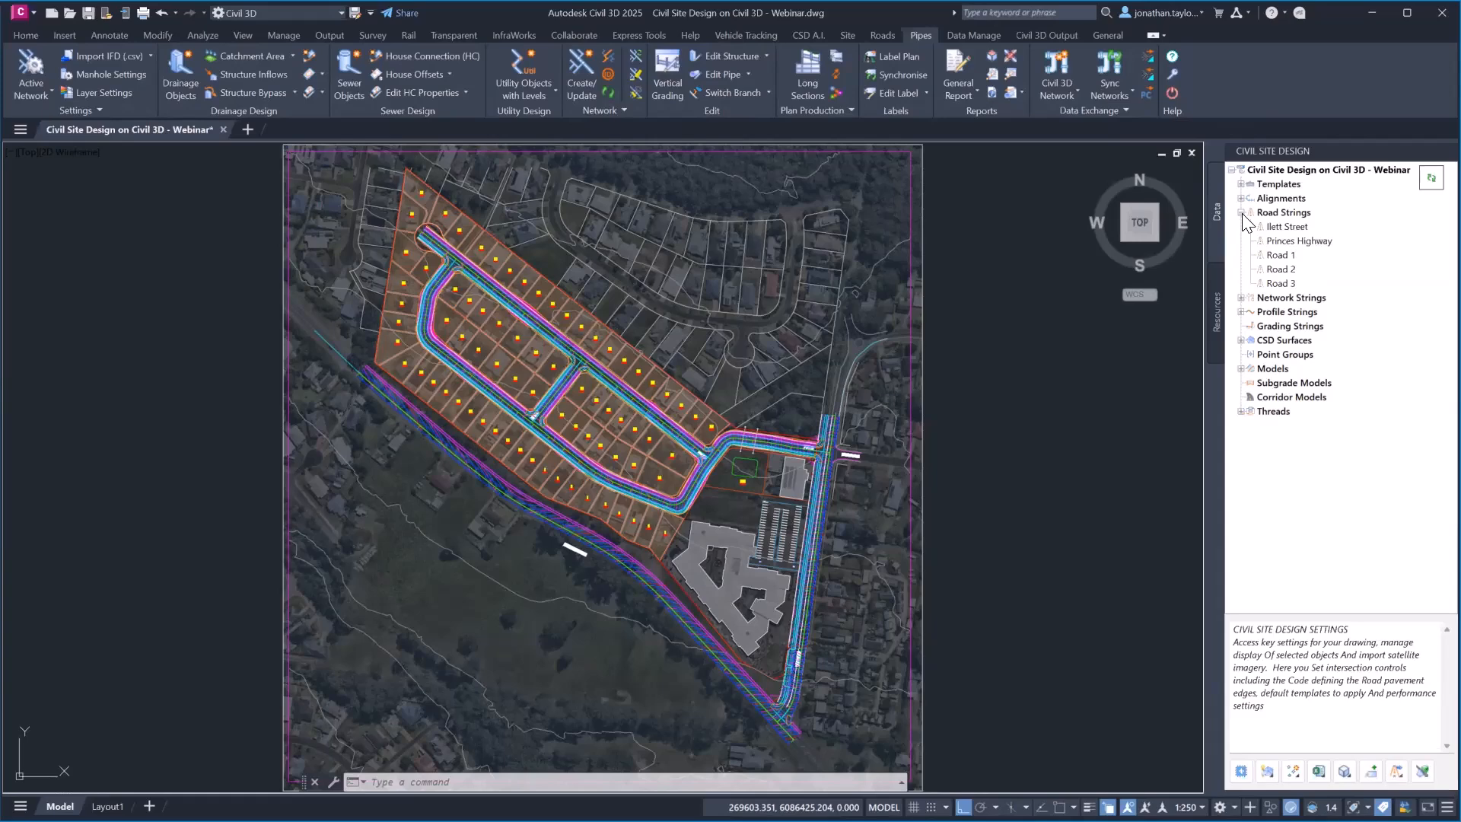
# Step: Bring up the Roads tools, check the string options available for Ilett Street and Road 1, and select Road 2
pyautogui.click(884, 39)
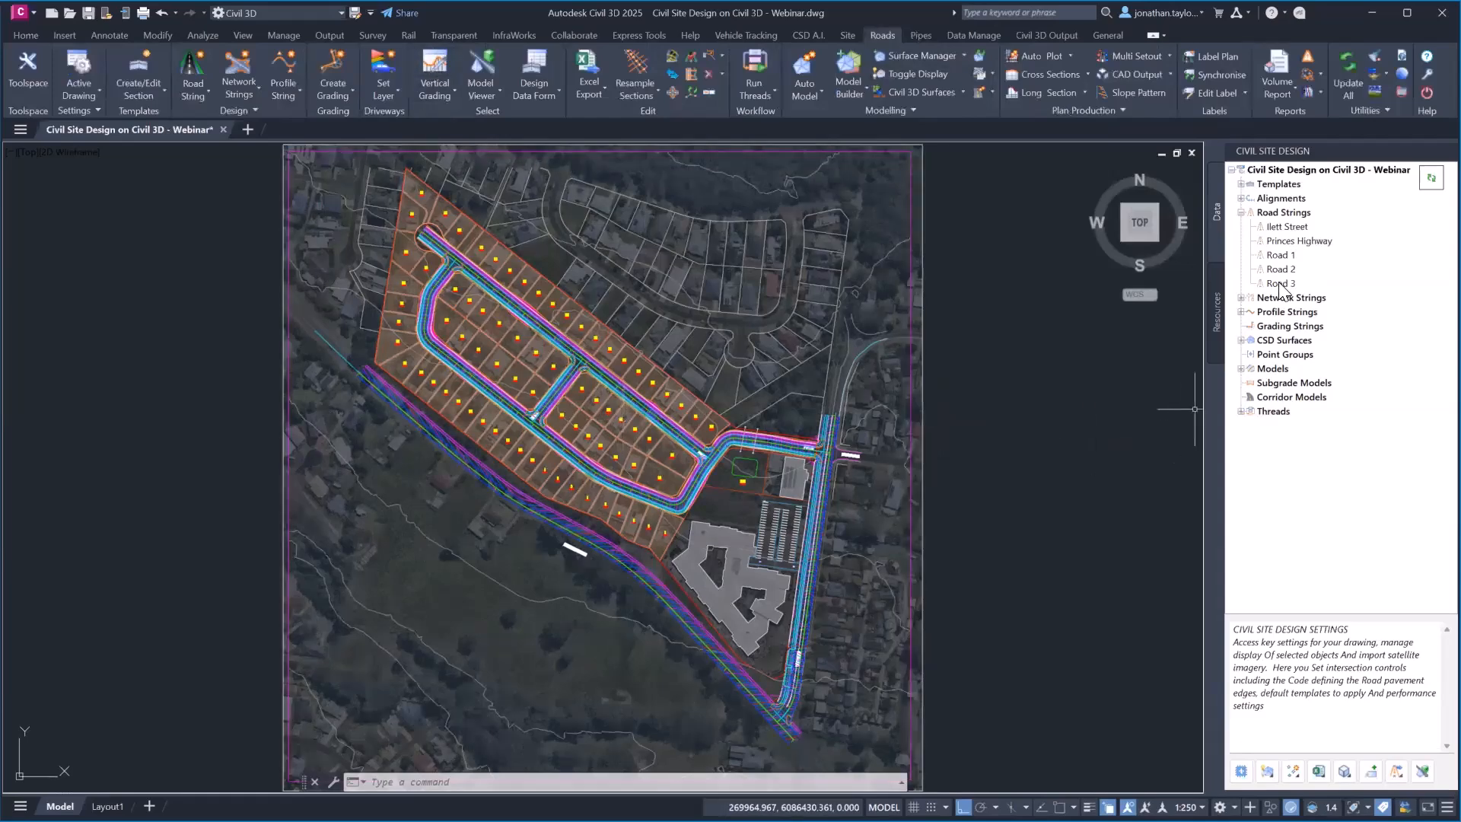
pyautogui.click(1281, 257)
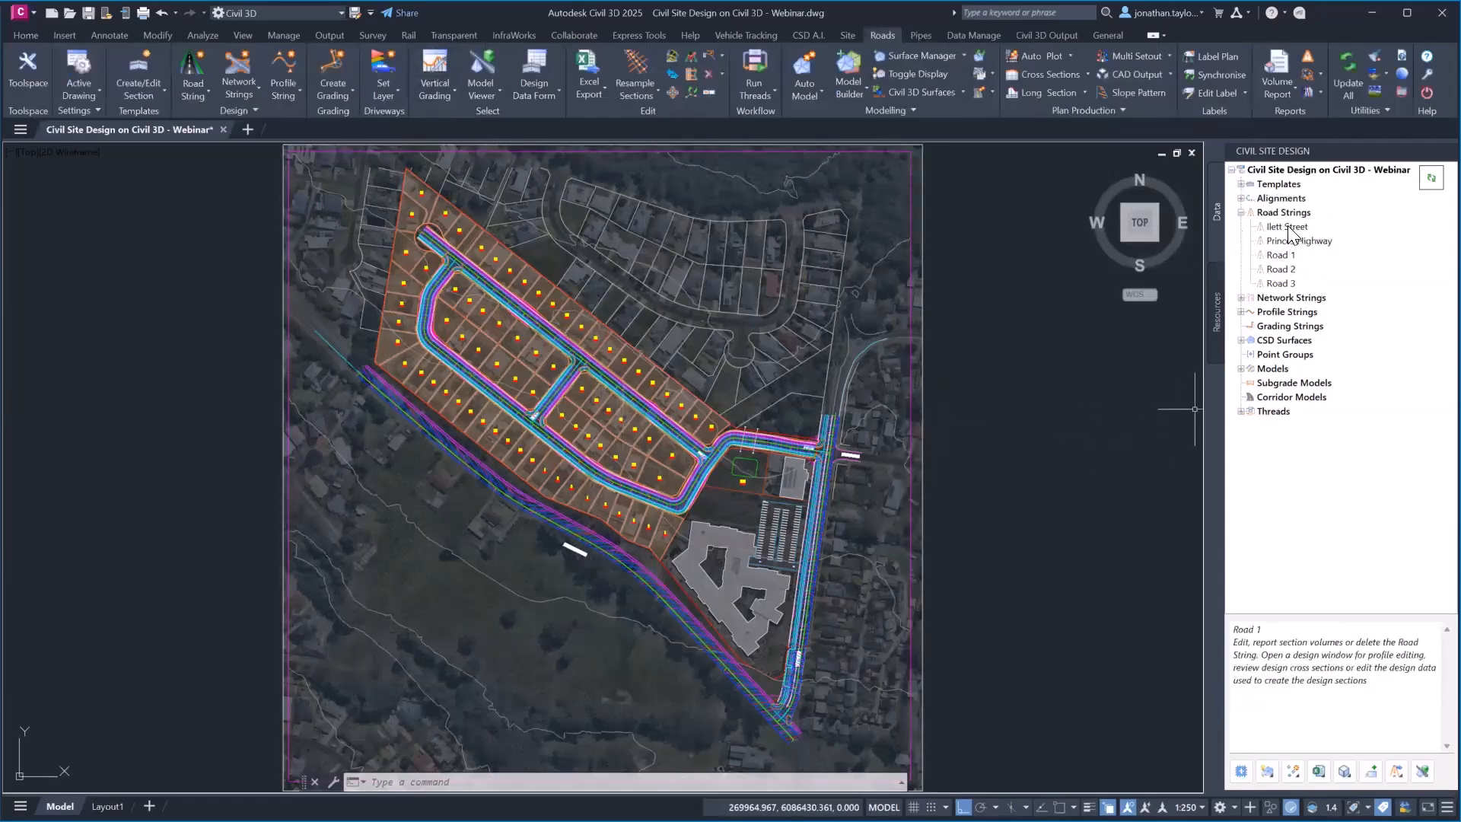
pyautogui.rightClick(1287, 226)
pyautogui.click(1278, 255)
pyautogui.rightClick(1278, 256)
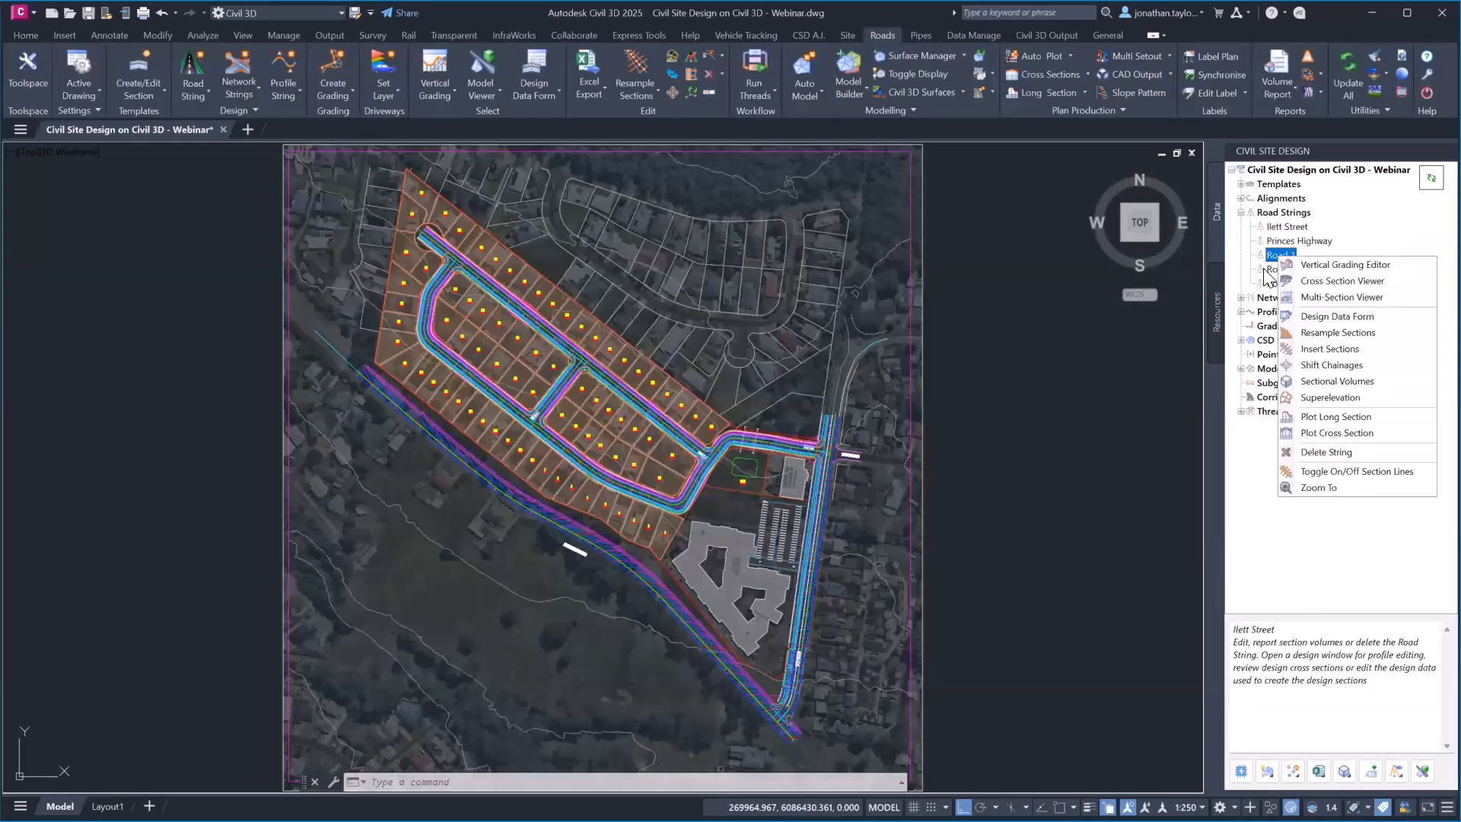
pyautogui.click(1270, 268)
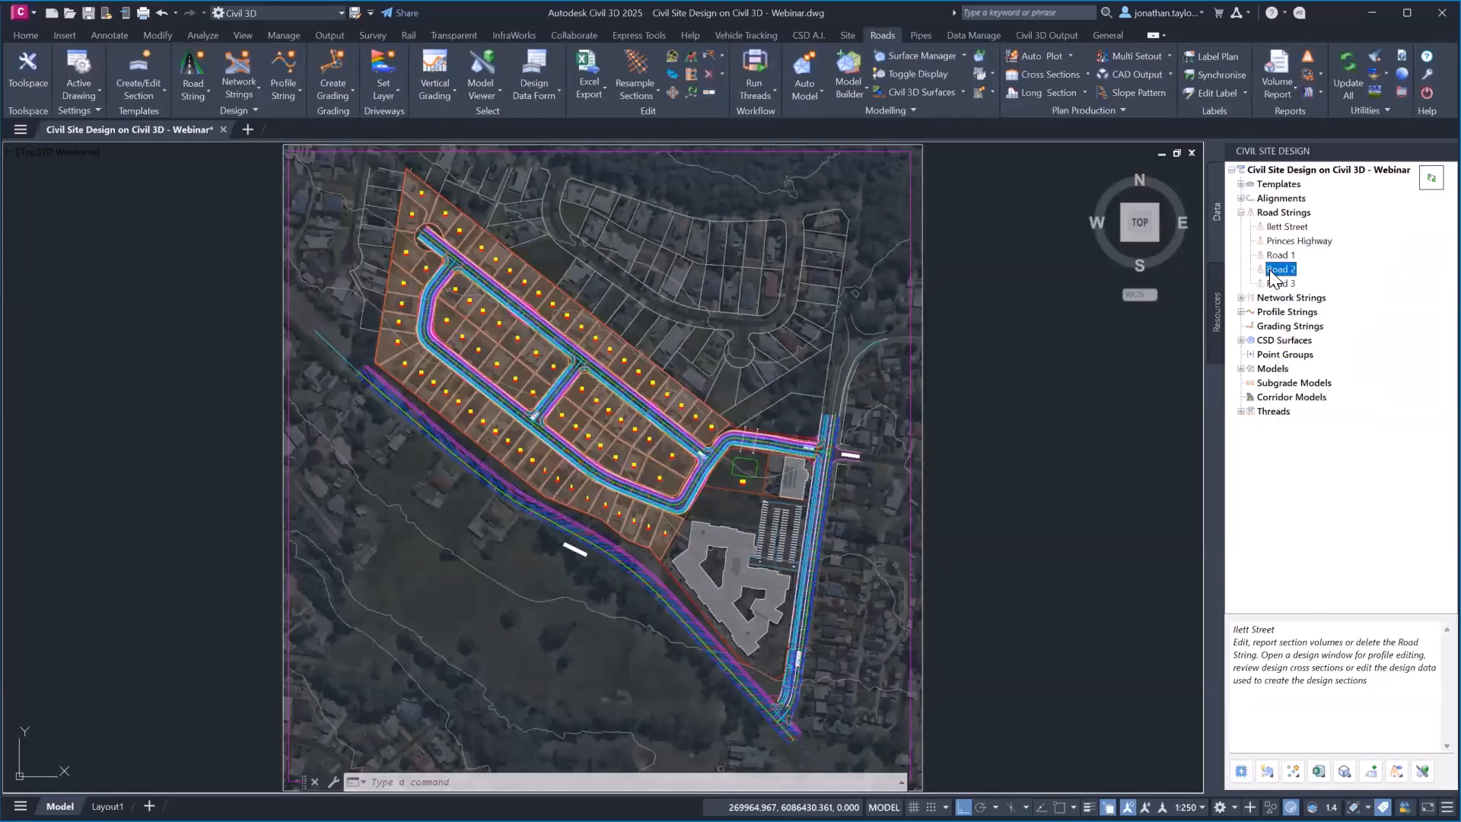
# Step: Open the Road 2 string in the Vertical Grading Editor and check its other string options
pyautogui.rightClick(1270, 269)
pyautogui.click(1280, 279)
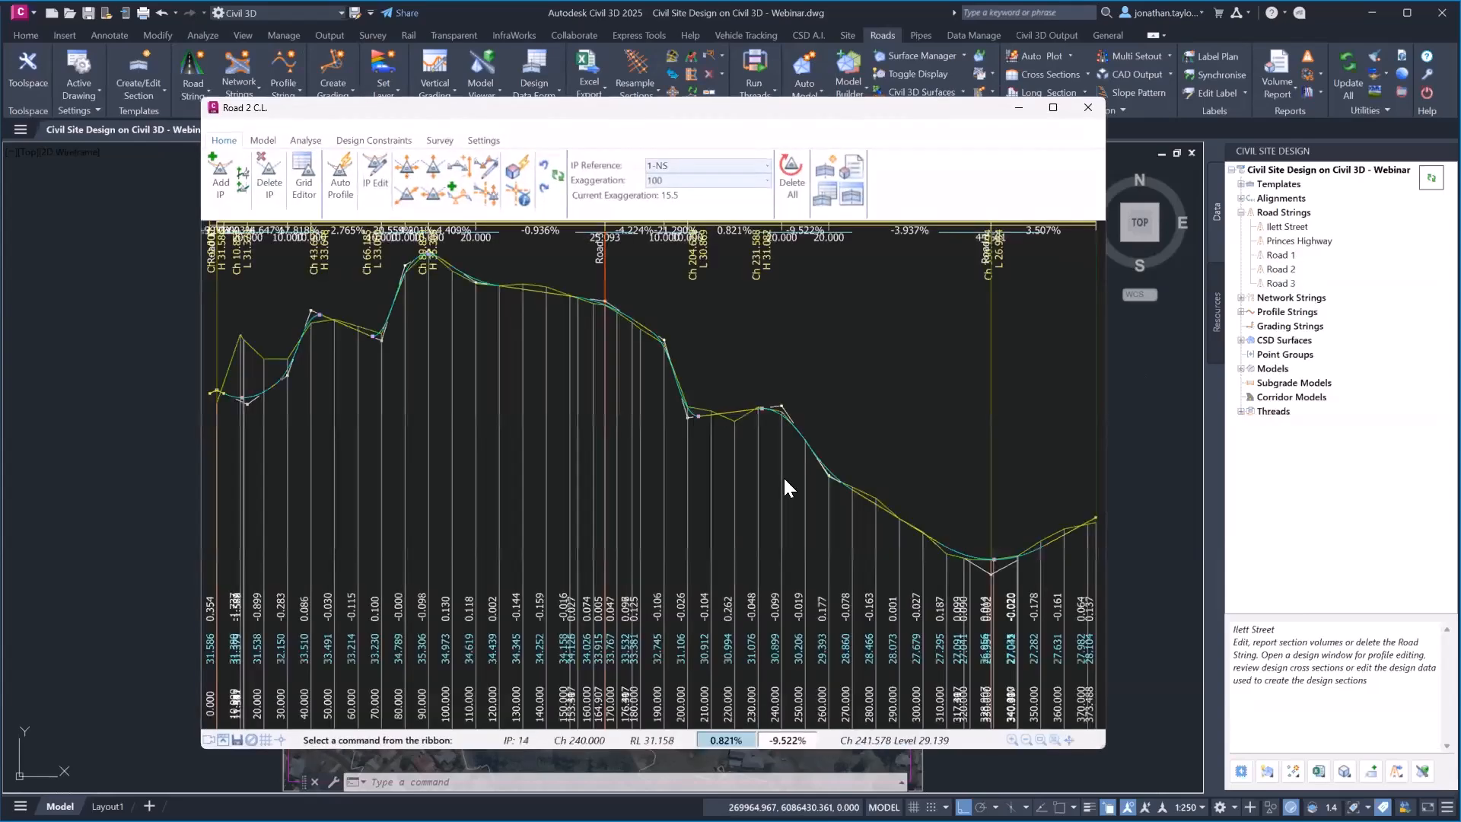
pyautogui.click(1275, 269)
pyautogui.rightClick(1275, 268)
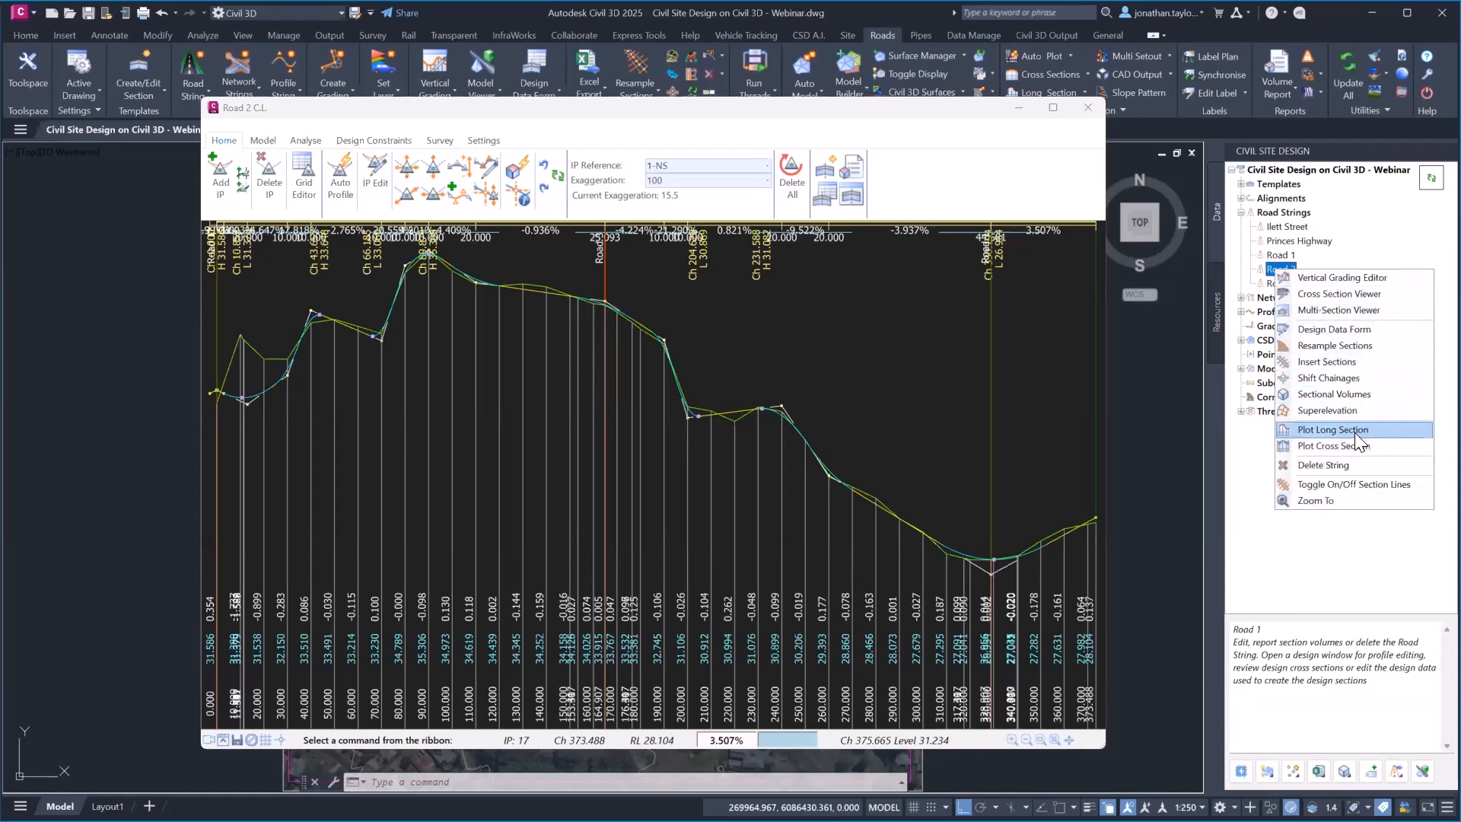
# Step: Reposition and widen the Road 2 profile window across the drawing area and turn on Fast Mode
pyautogui.moveTo(687, 112); pyautogui.dragTo(556, 84)
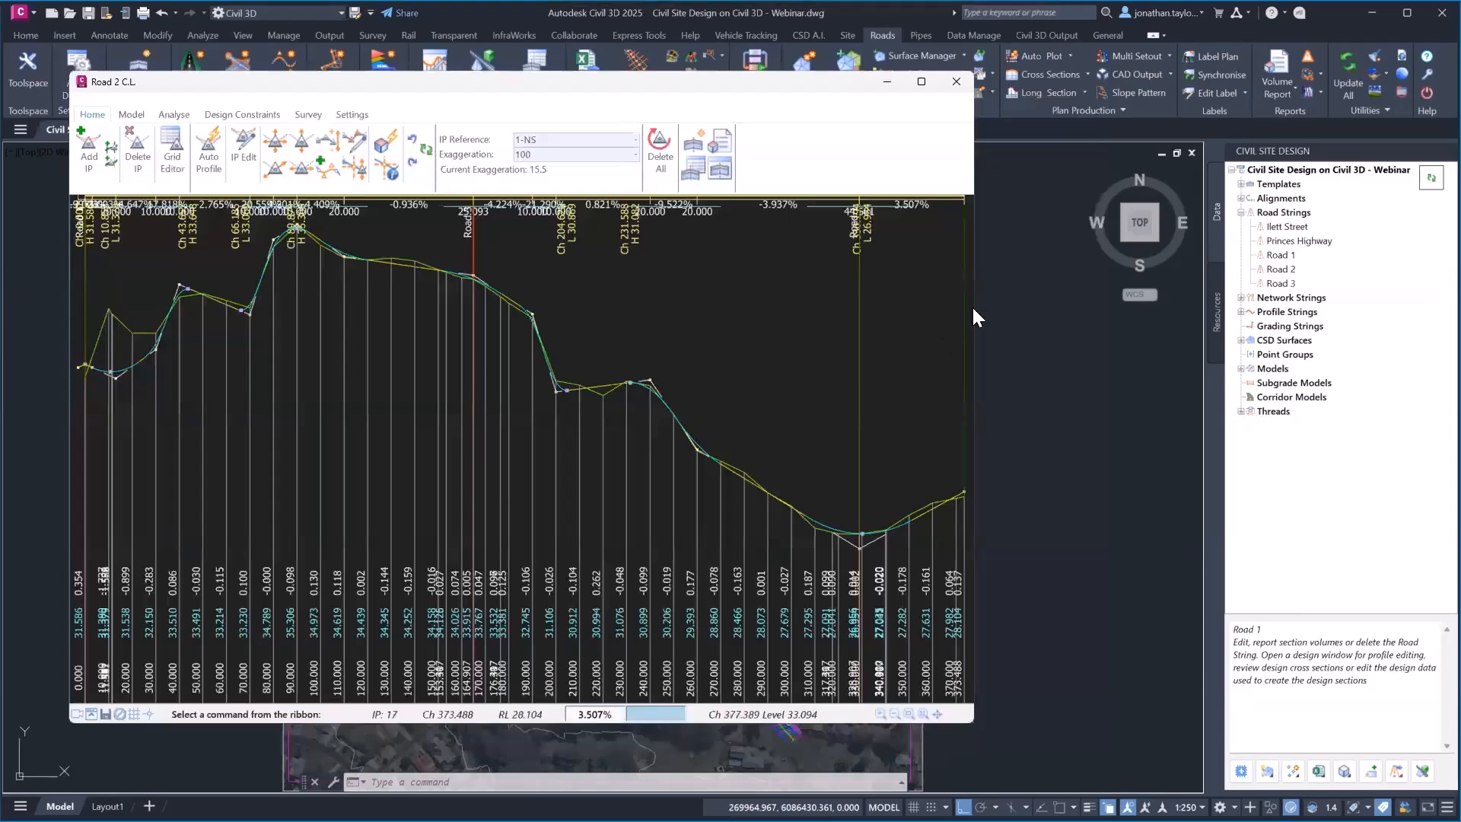
pyautogui.moveTo(974, 309); pyautogui.dragTo(1349, 332)
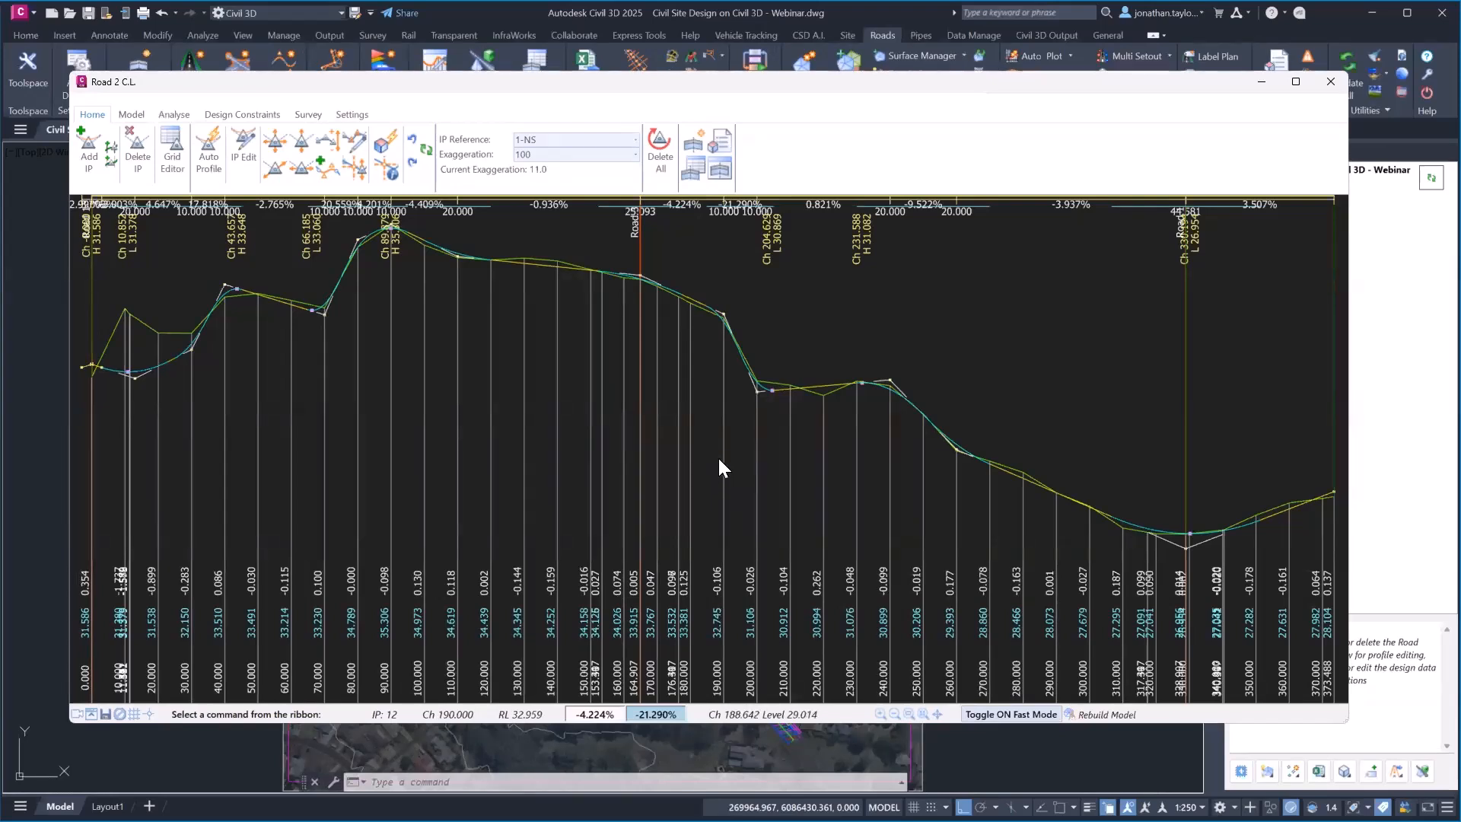
pyautogui.click(1006, 715)
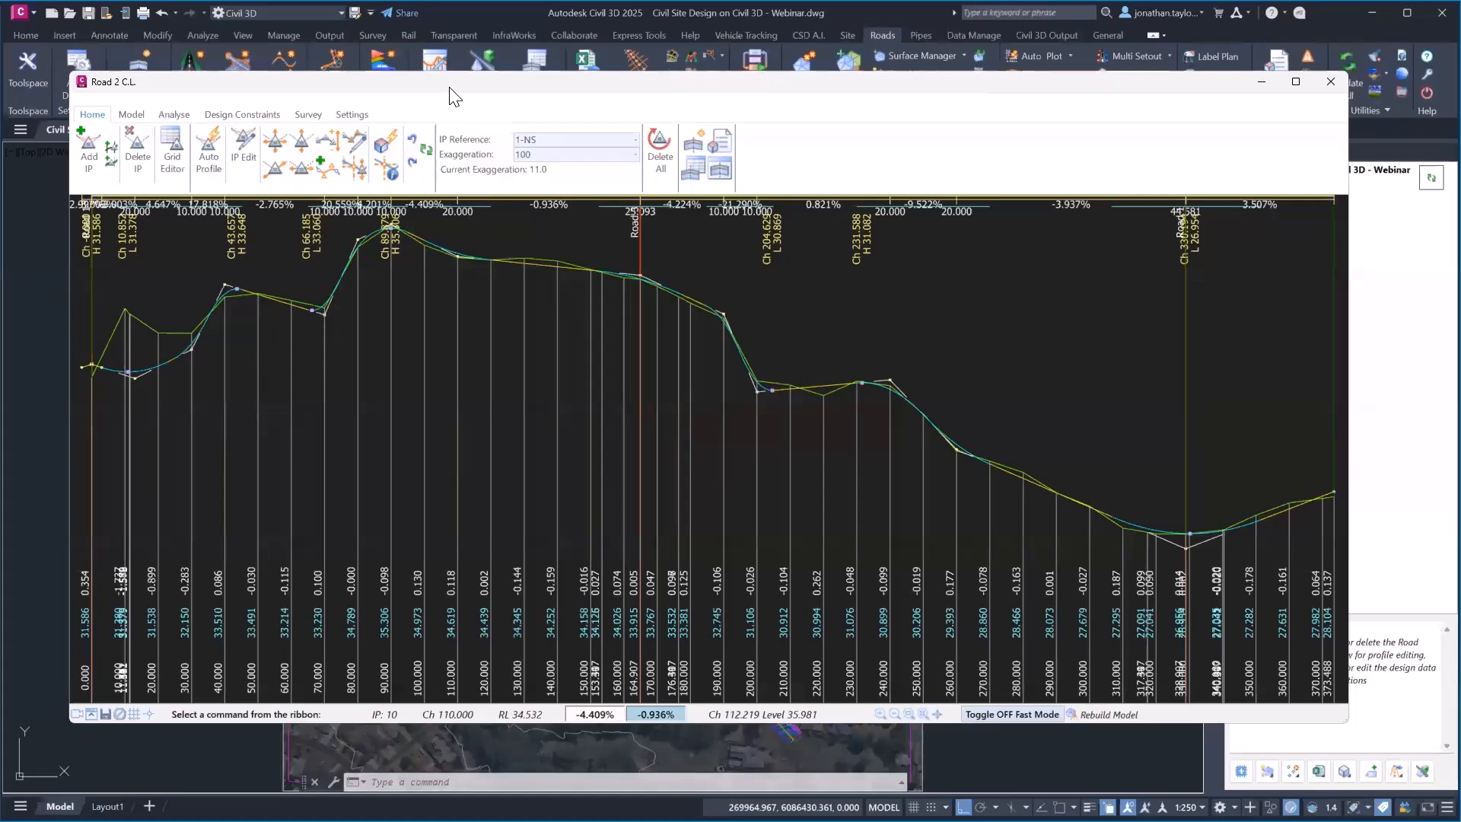
pyautogui.moveTo(455, 96); pyautogui.dragTo(474, 104)
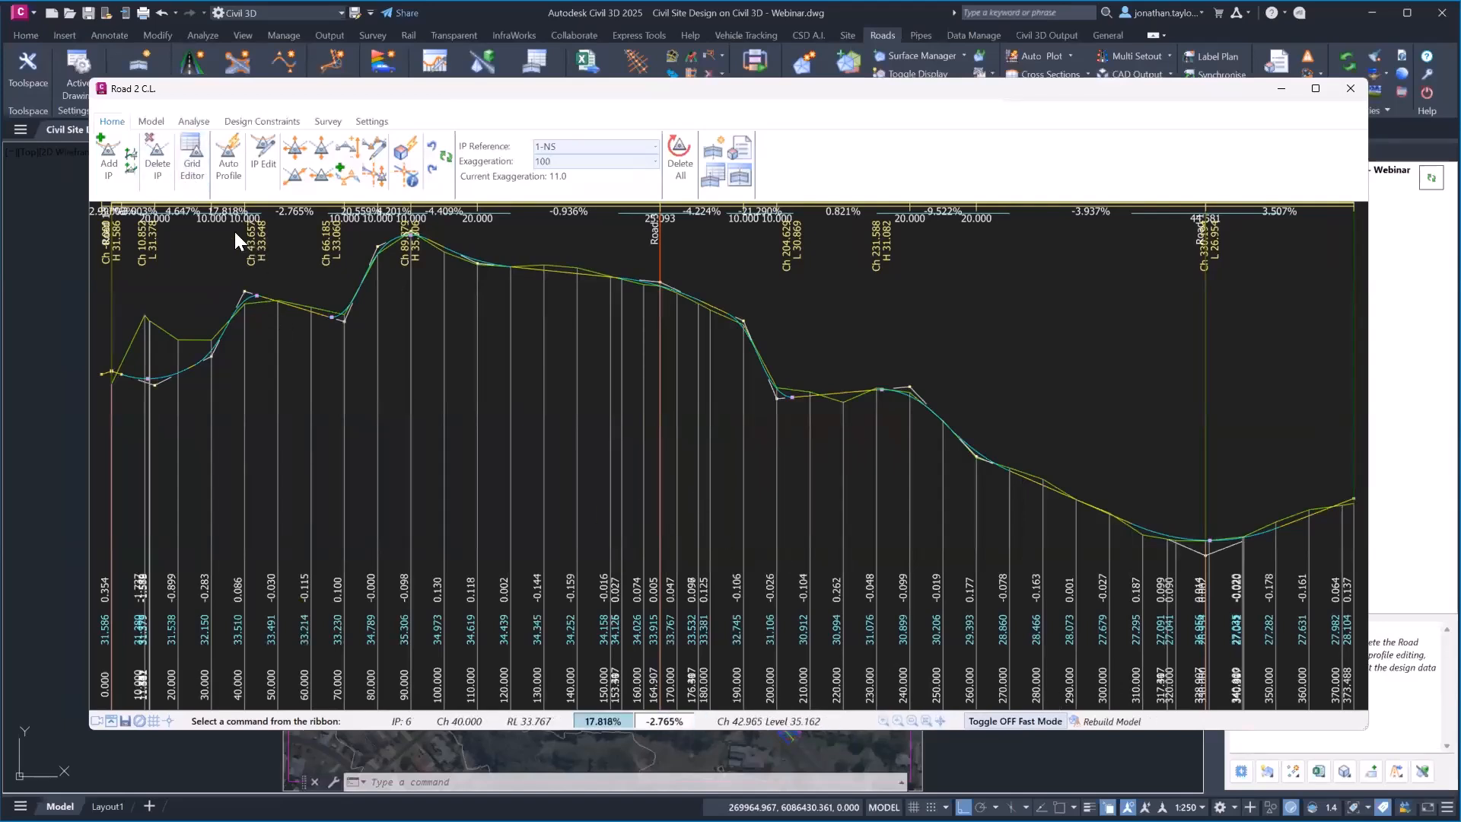
# Step: Delete the three Road 2 profile IPs at chainages 70, 90 and 80
pyautogui.click(156, 165)
pyautogui.click(343, 323)
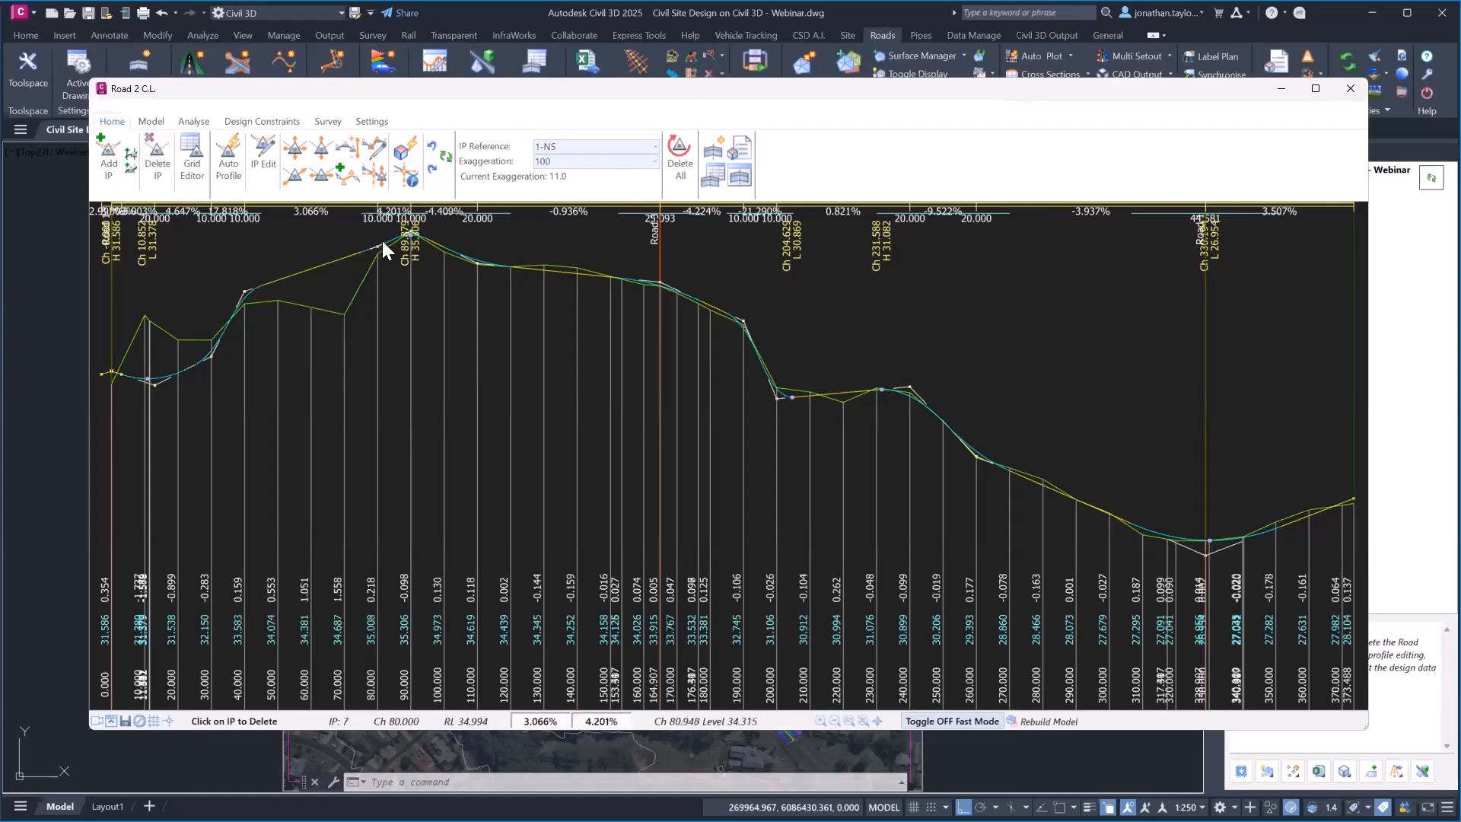
pyautogui.click(415, 248)
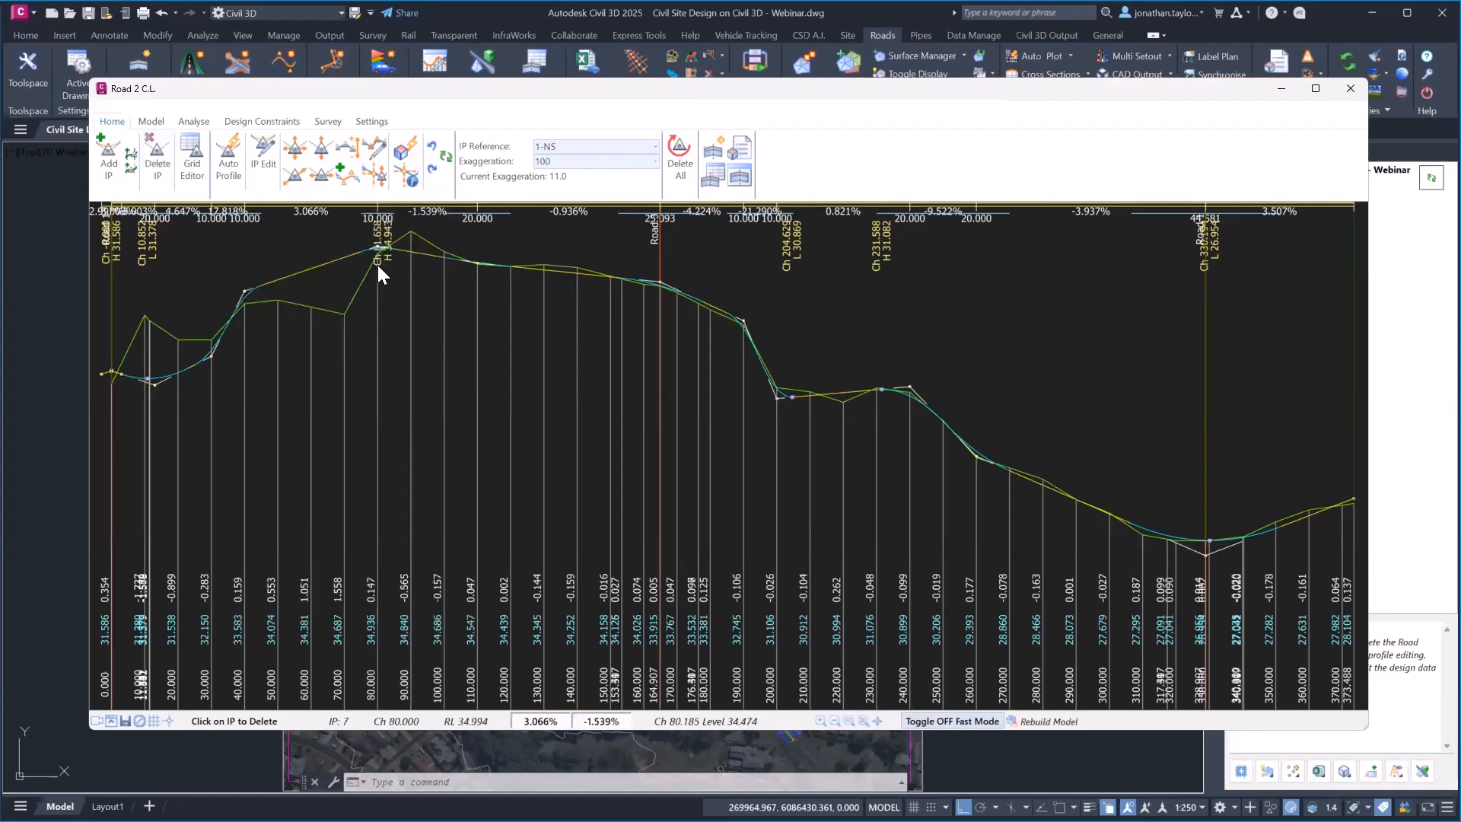
pyautogui.click(378, 265)
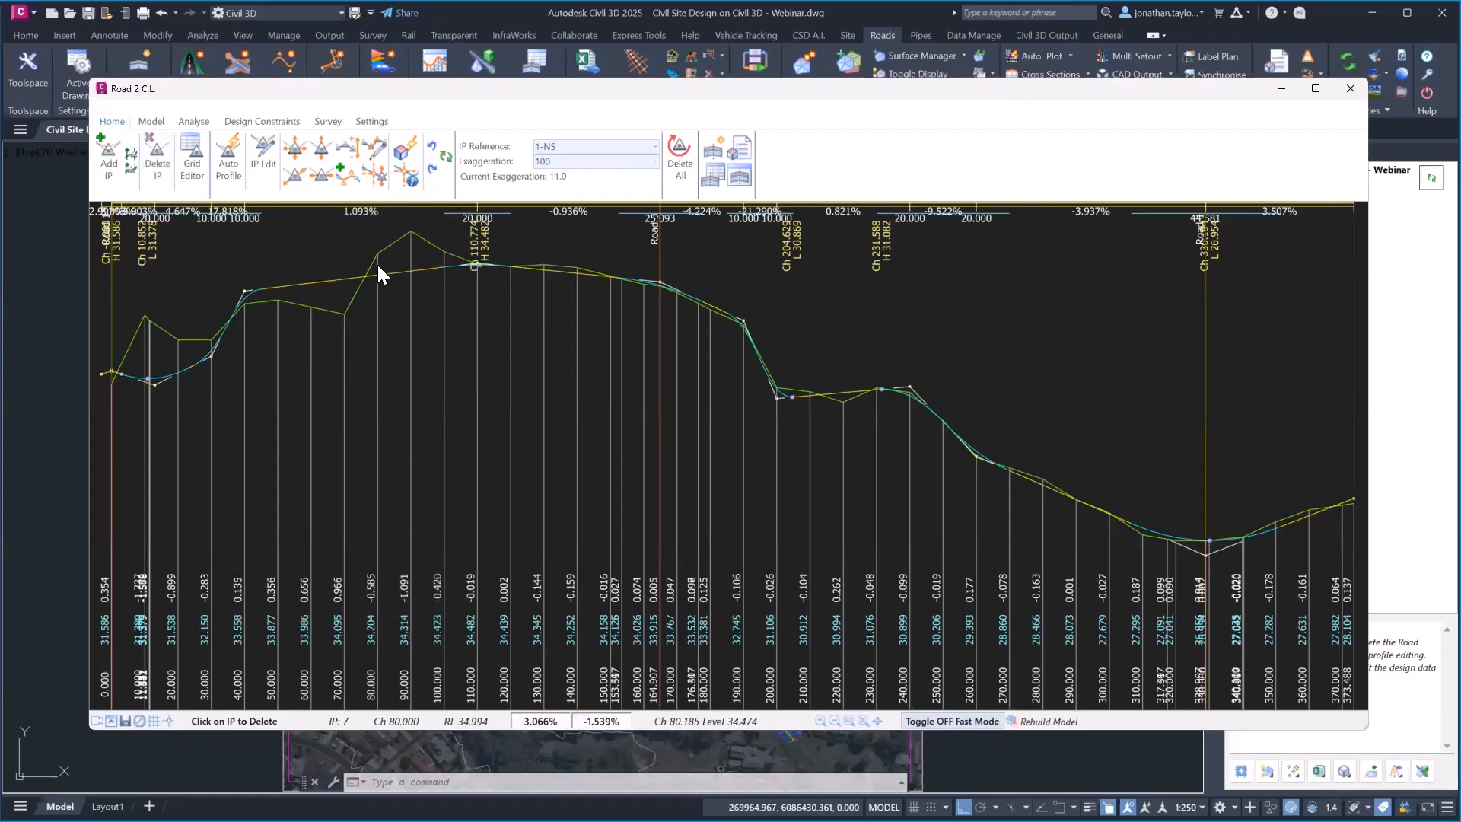
# Step: Review Road 2's IP distances, levels, grades and curve lengths in the Grid Editor, and close it
pyautogui.click(191, 166)
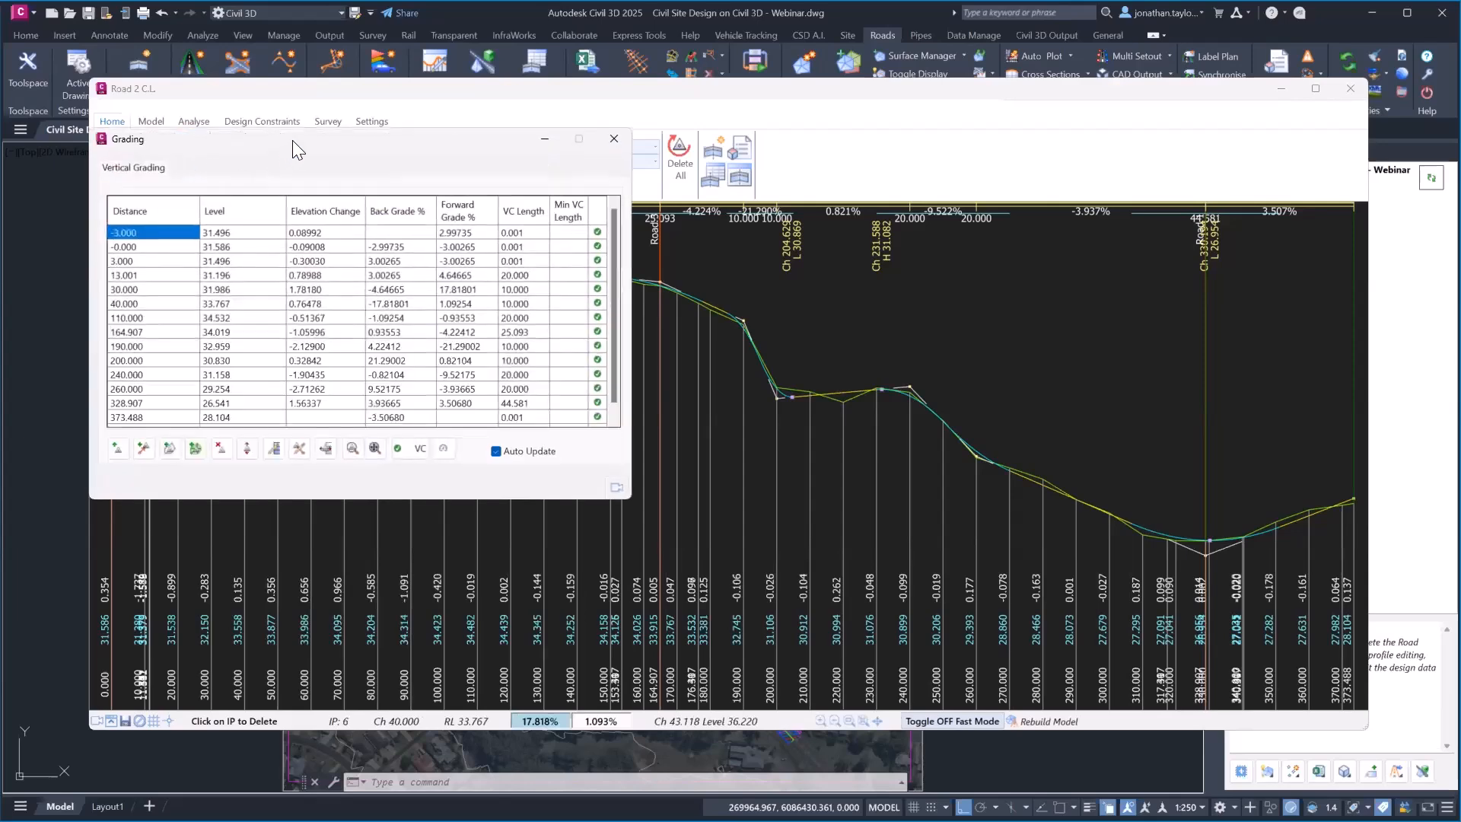
pyautogui.moveTo(292, 140); pyautogui.dragTo(964, 305)
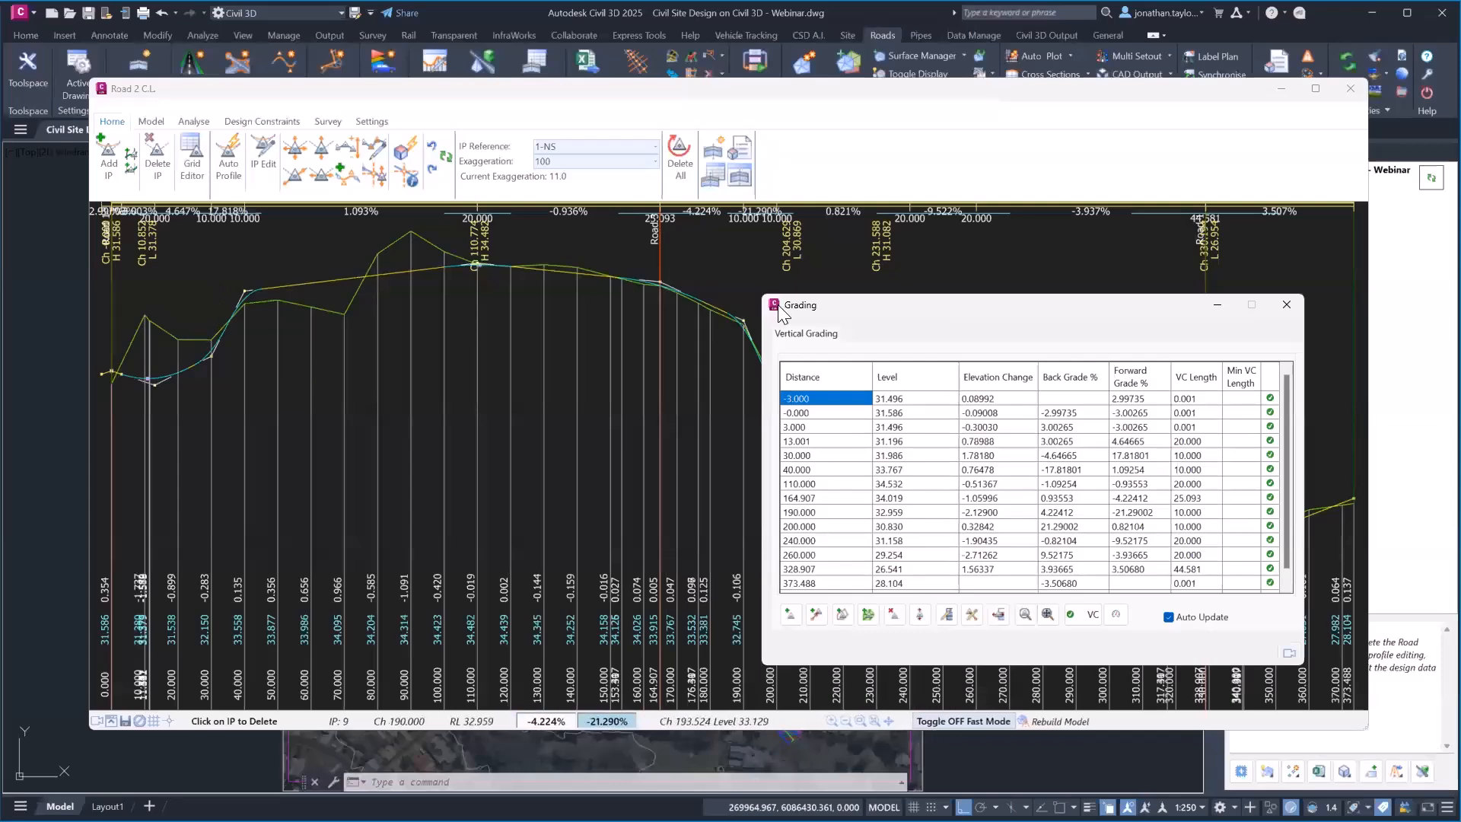
pyautogui.click(1284, 305)
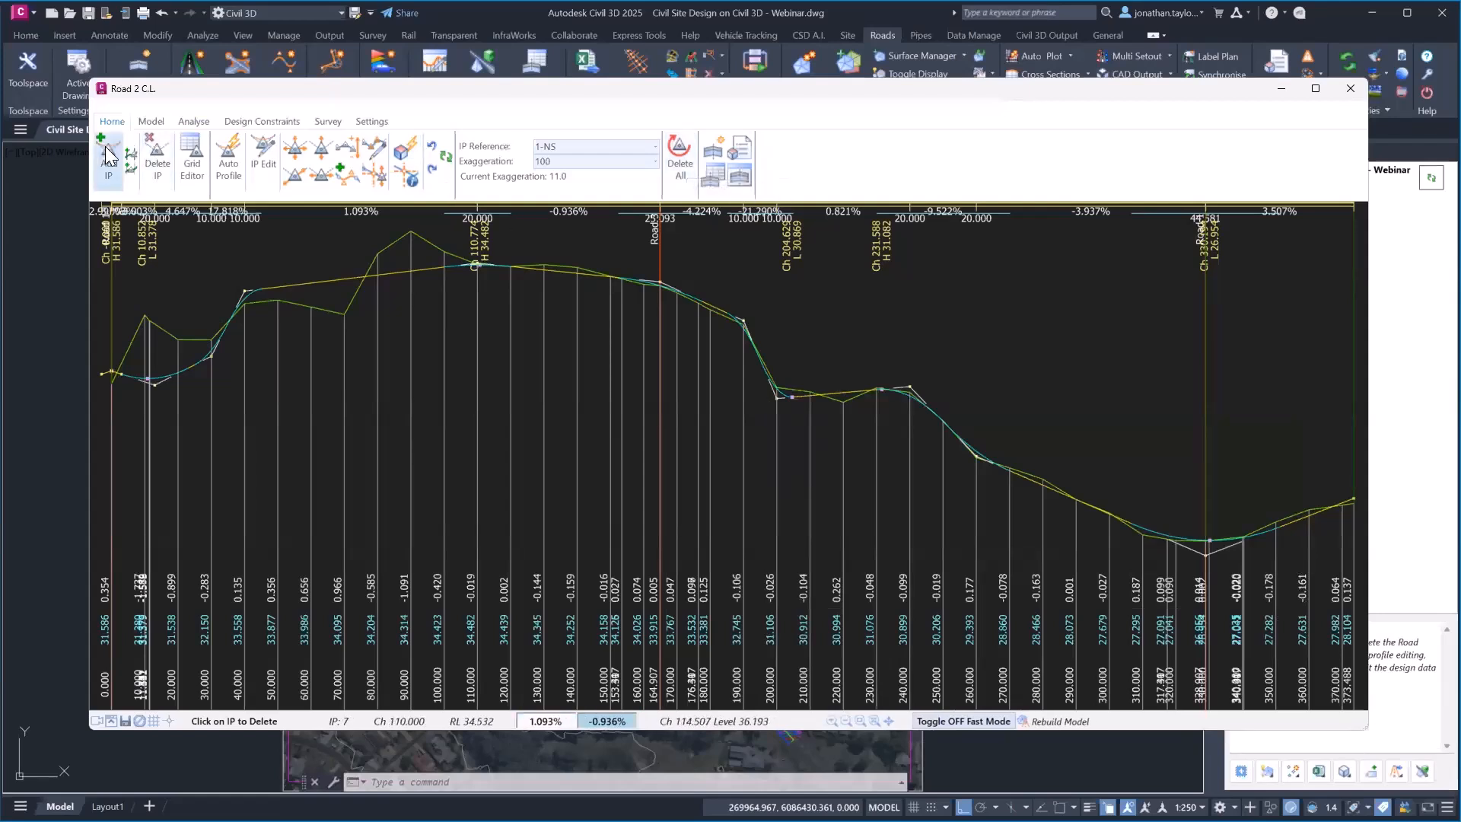
# Step: Open the Road 2 IP at chainage 200 in the IP Editor, review its settings, and return to the main profile tools
pyautogui.click(265, 160)
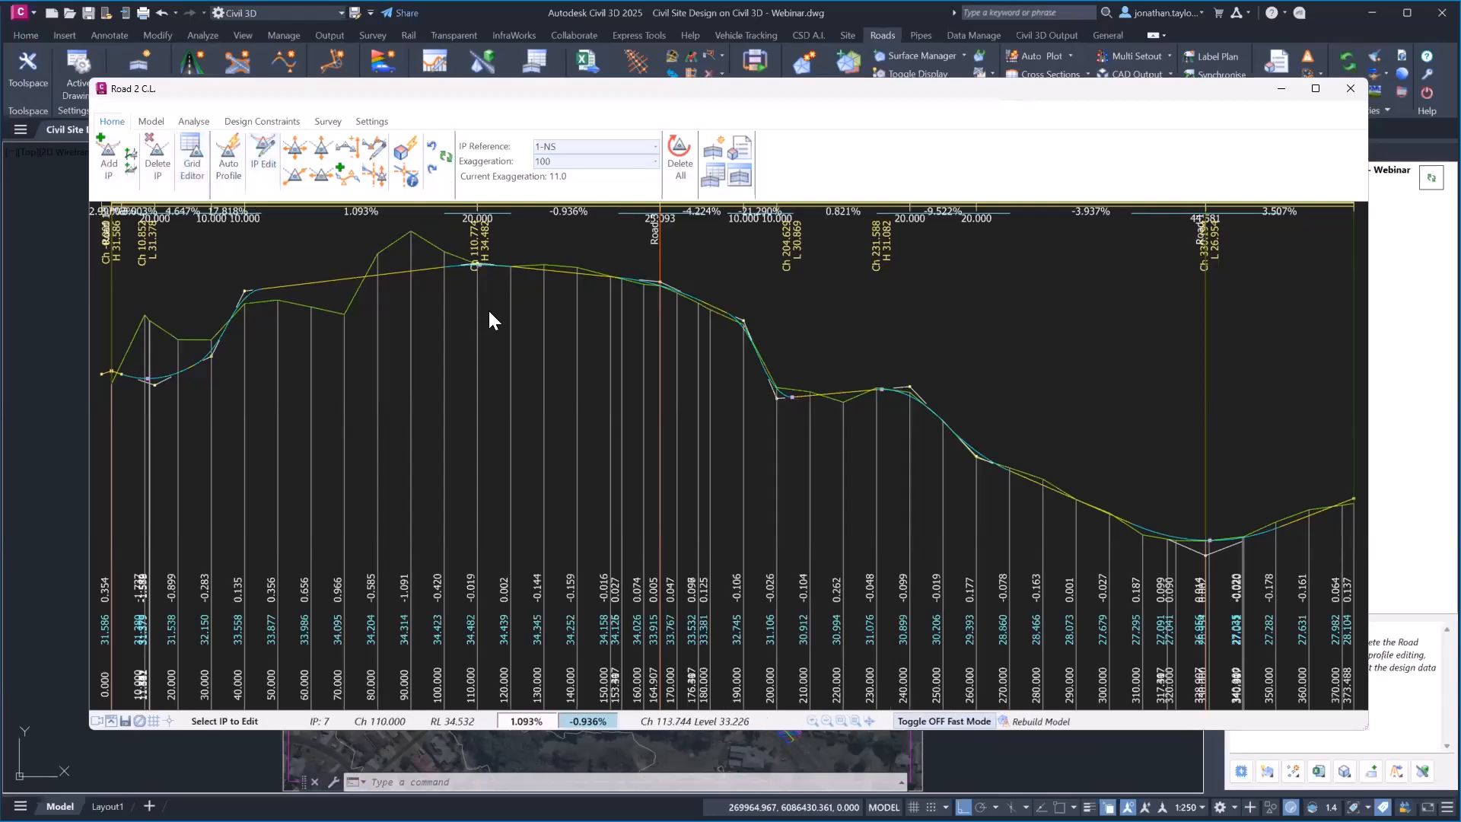
pyautogui.click(776, 397)
pyautogui.click(300, 90)
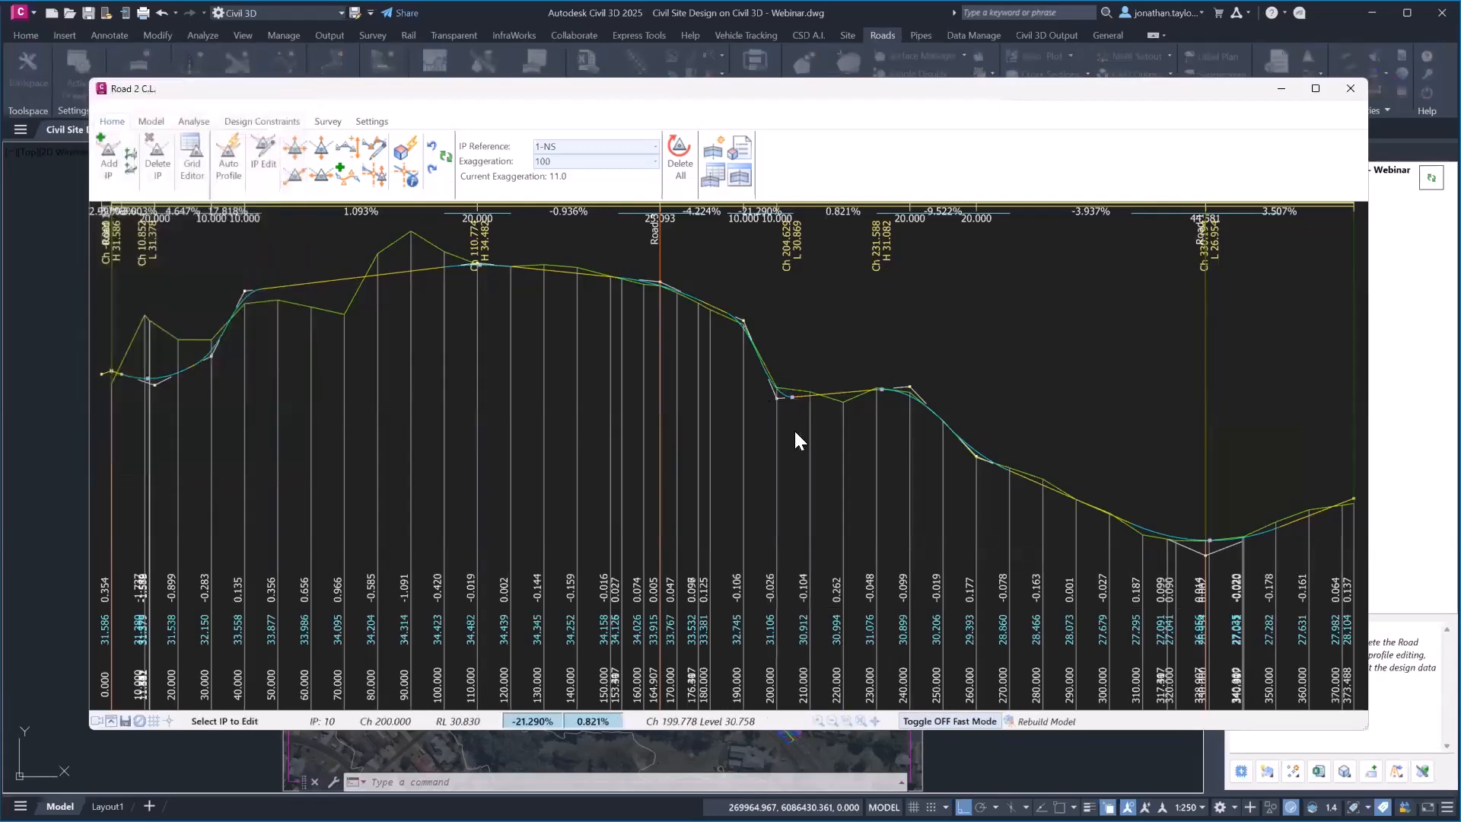
pyautogui.press('Escape')
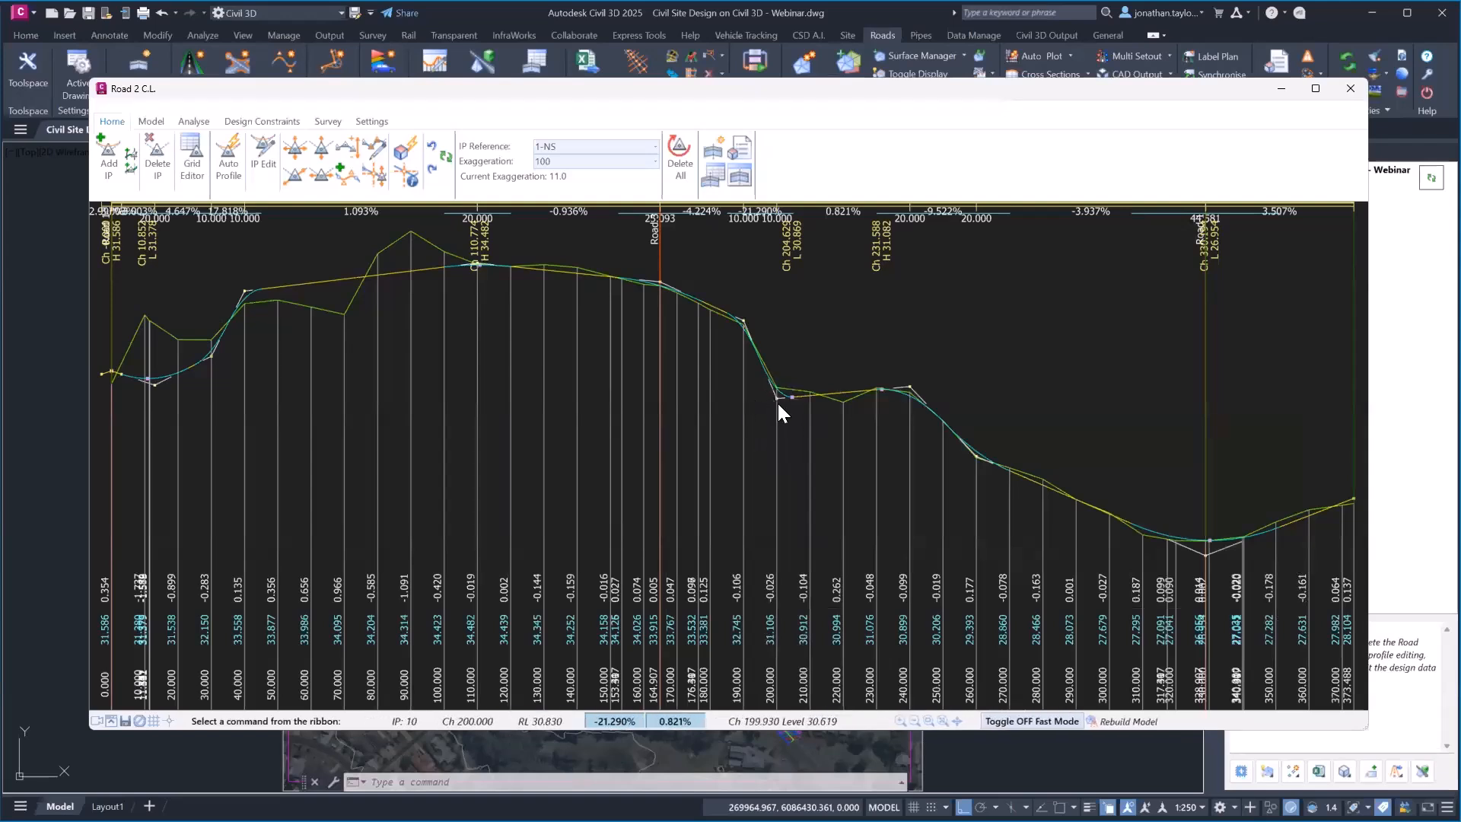
pyautogui.click(776, 398)
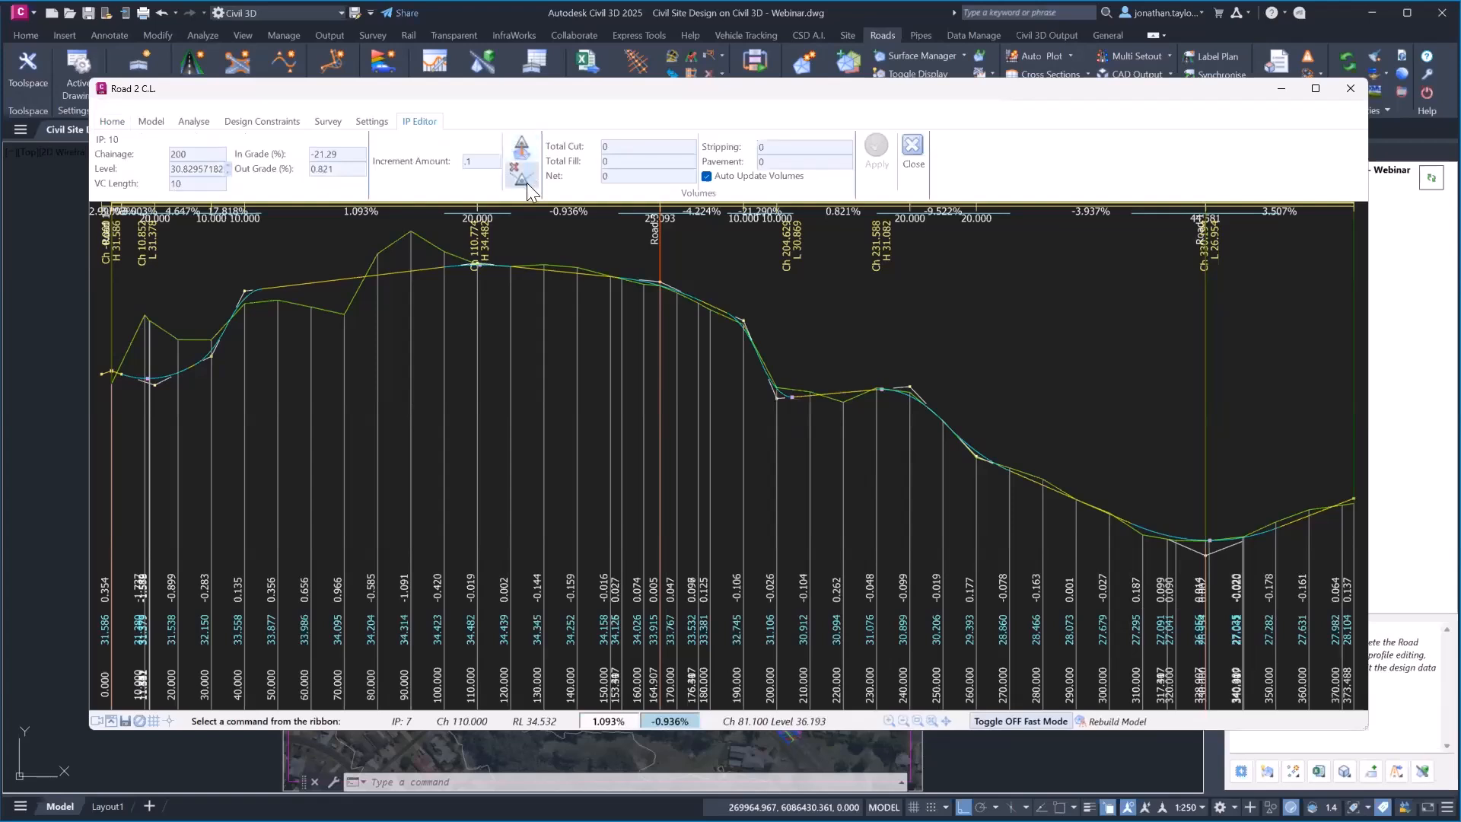
pyautogui.click(111, 122)
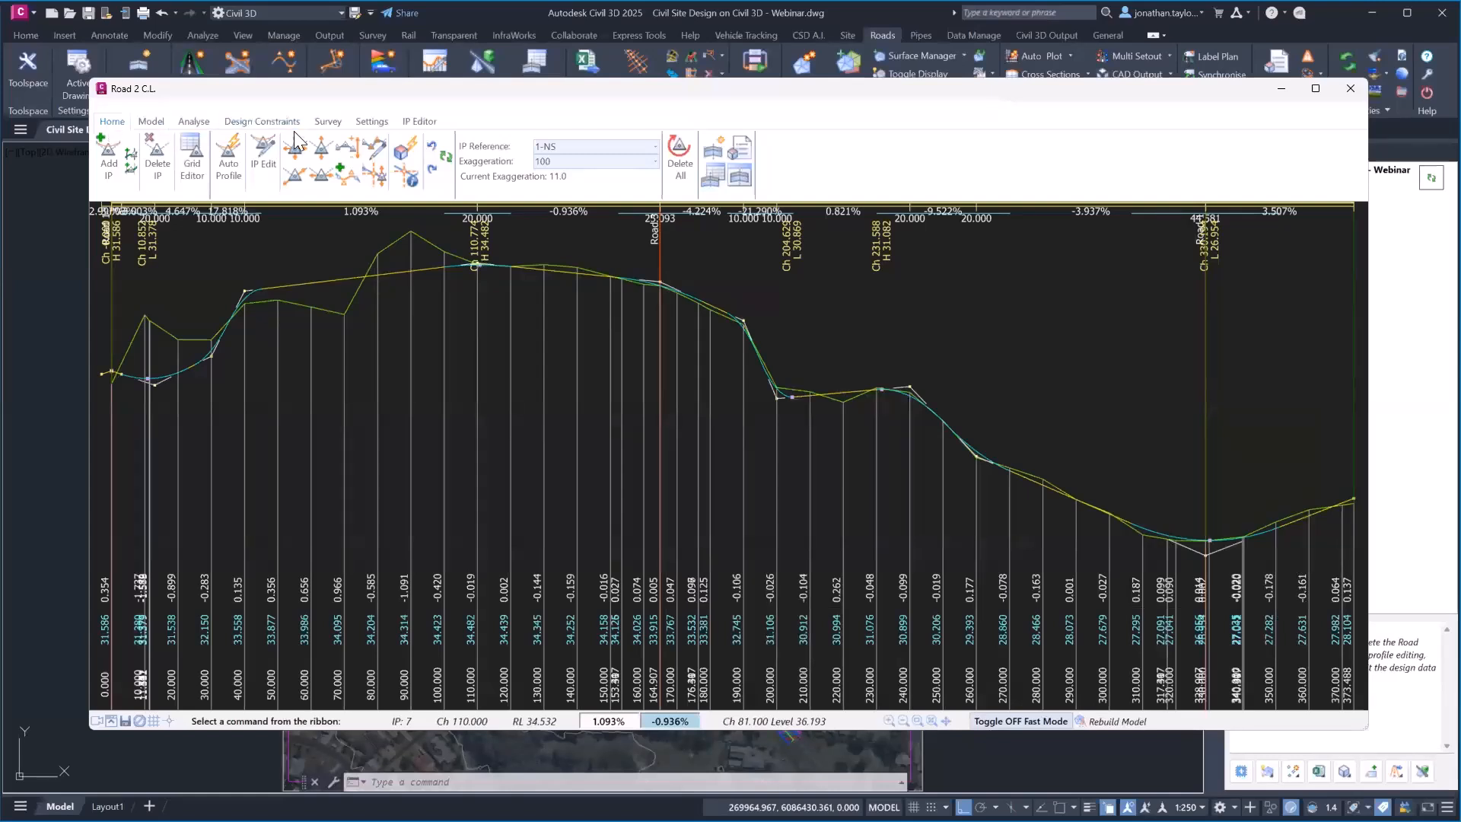
# Step: Delete all Road 2 IPs within the chainage range 100 to 260
pyautogui.click(375, 153)
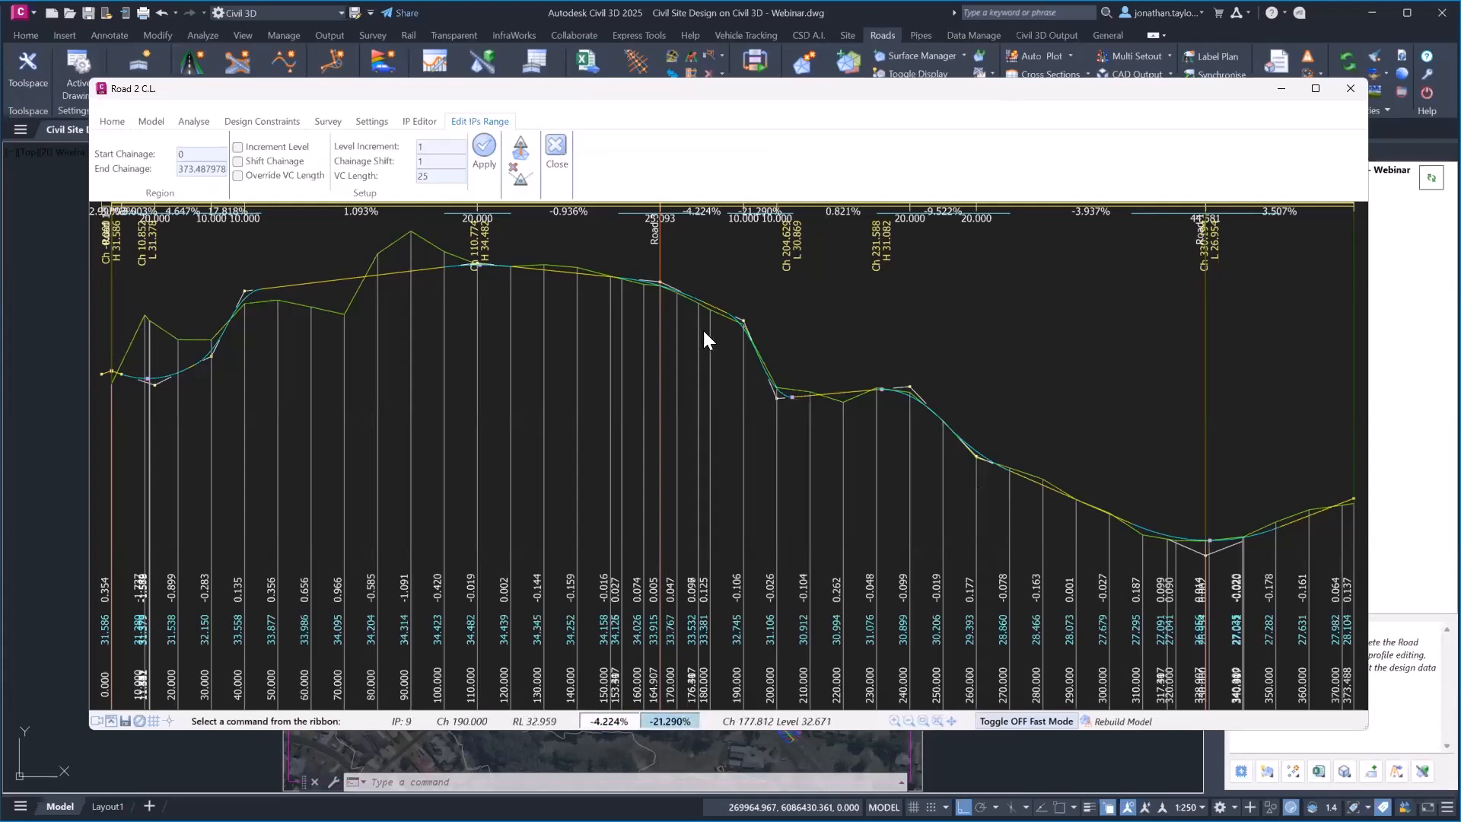
pyautogui.doubleClick(210, 157)
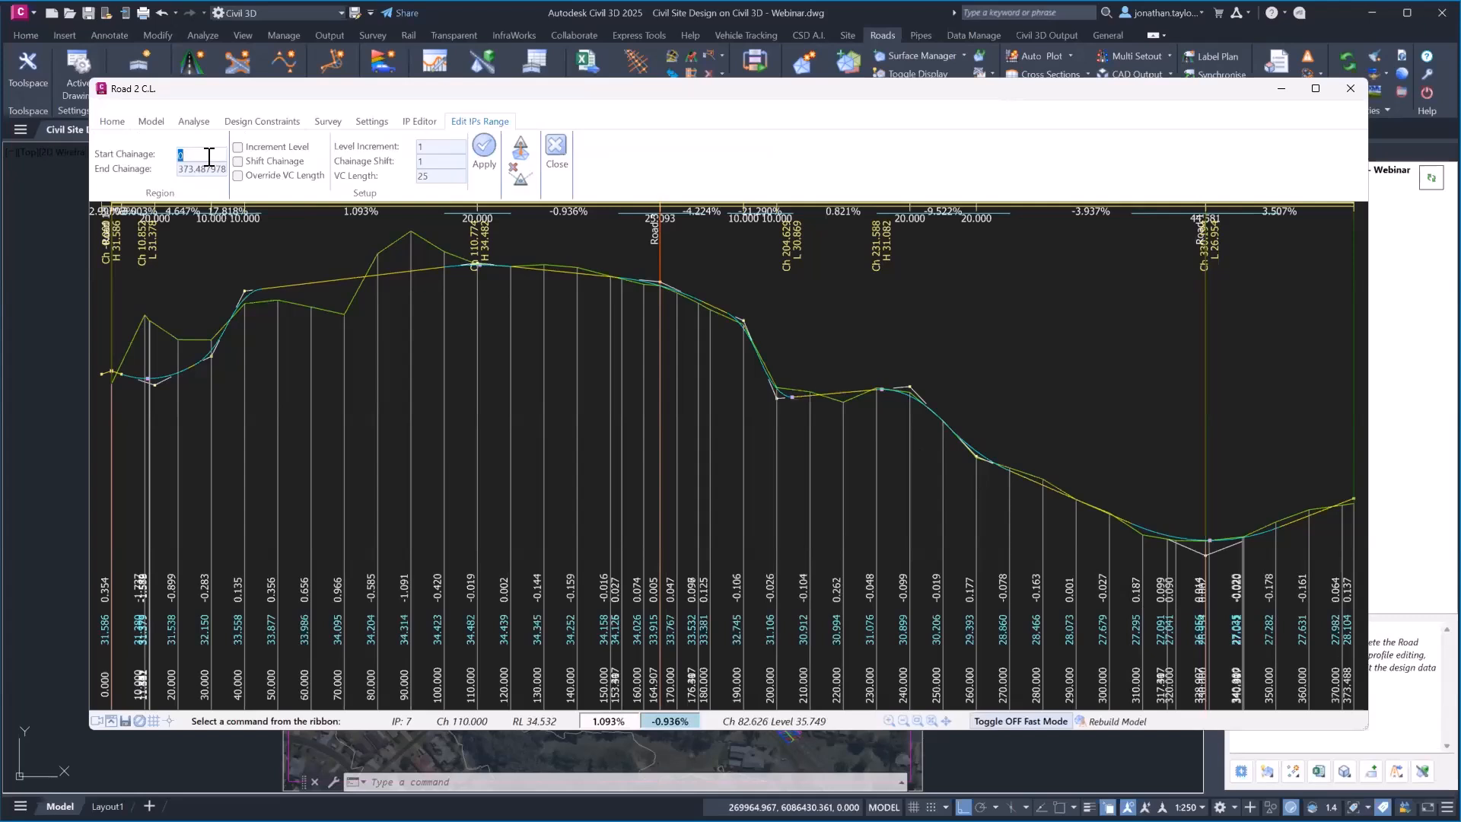
pyautogui.write('100')
pyautogui.doubleClick(214, 171)
pyautogui.write('260')
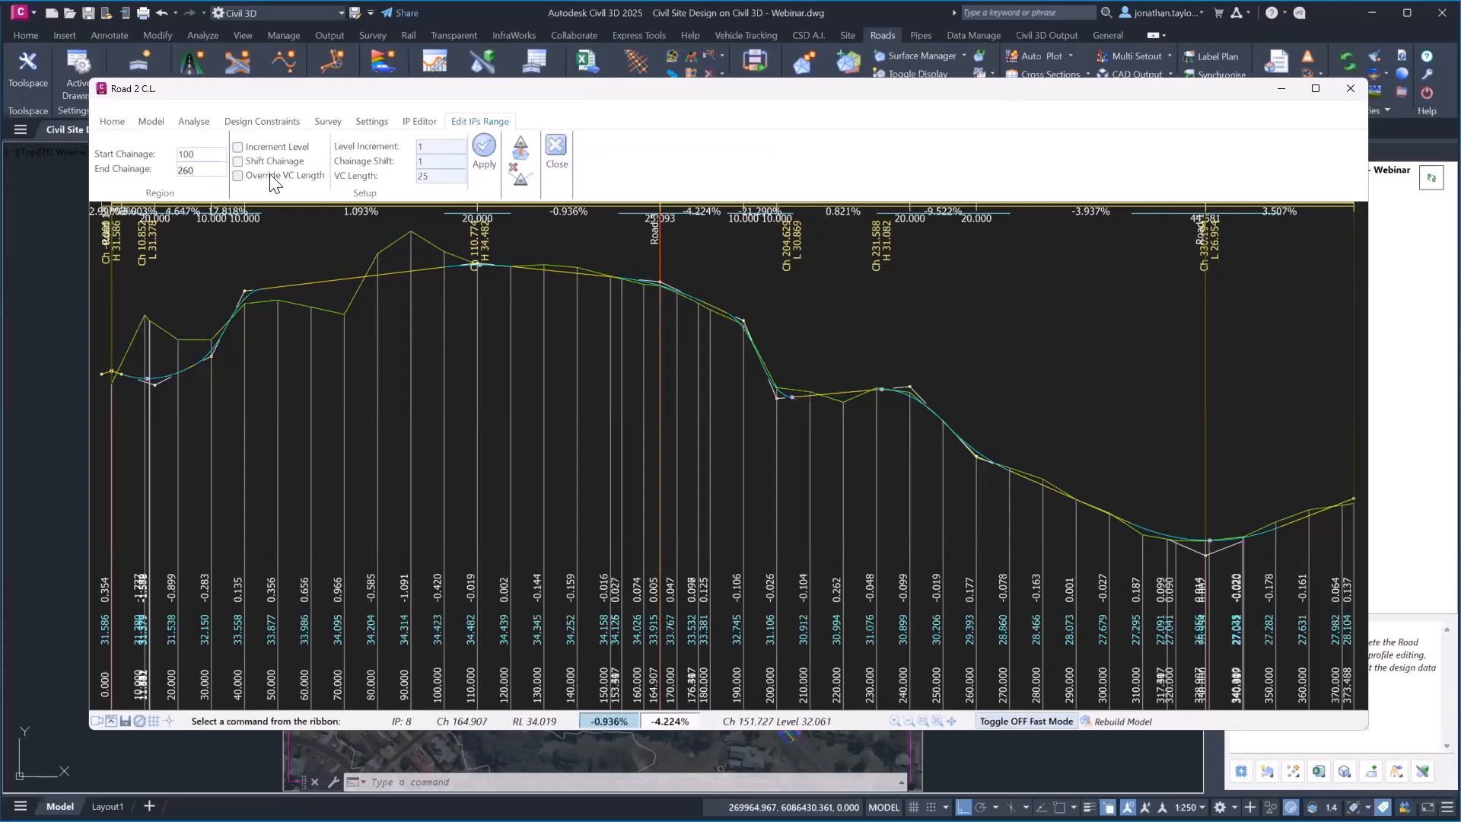
pyautogui.click(521, 177)
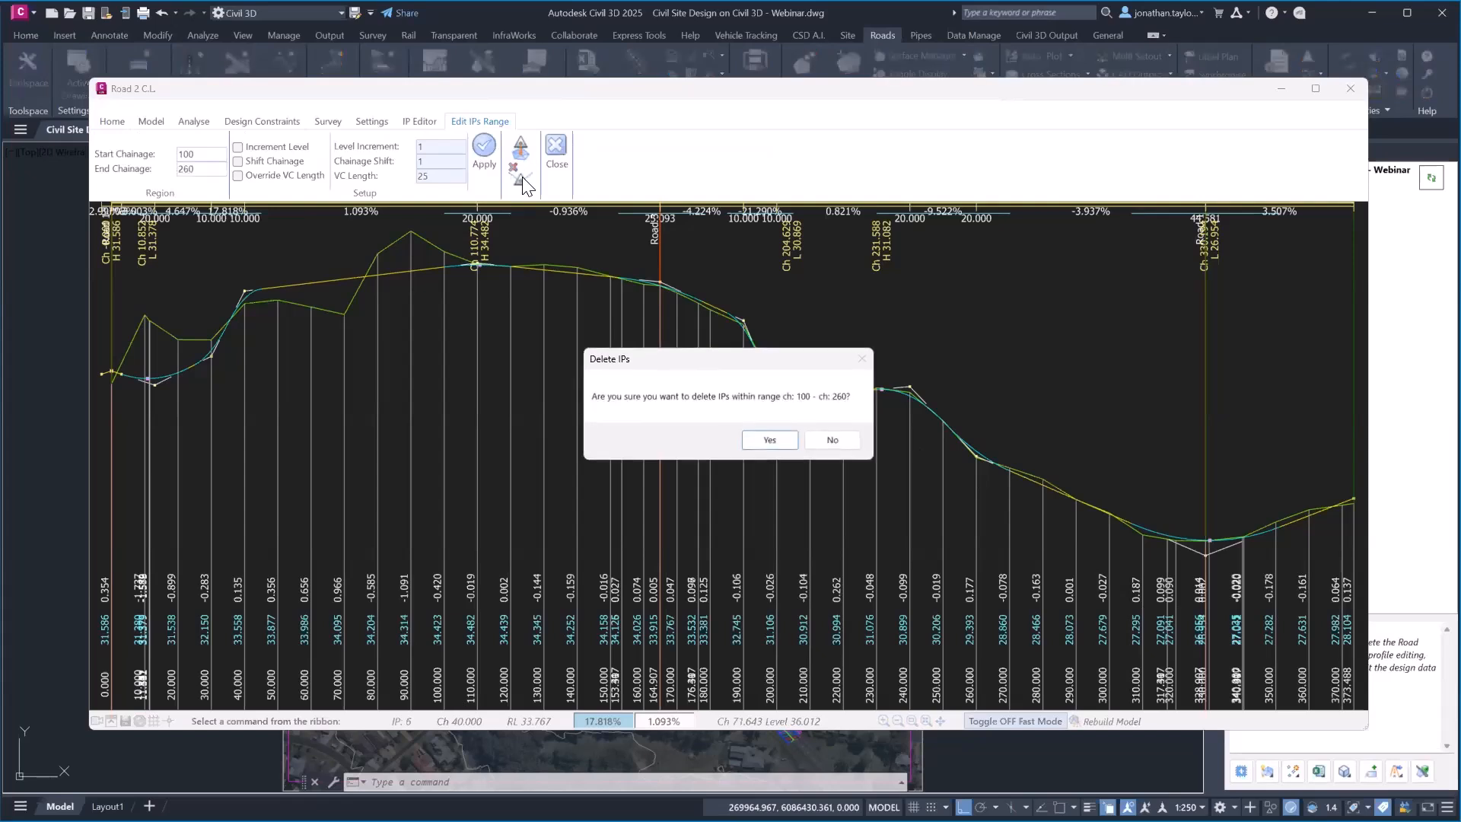
pyautogui.click(764, 439)
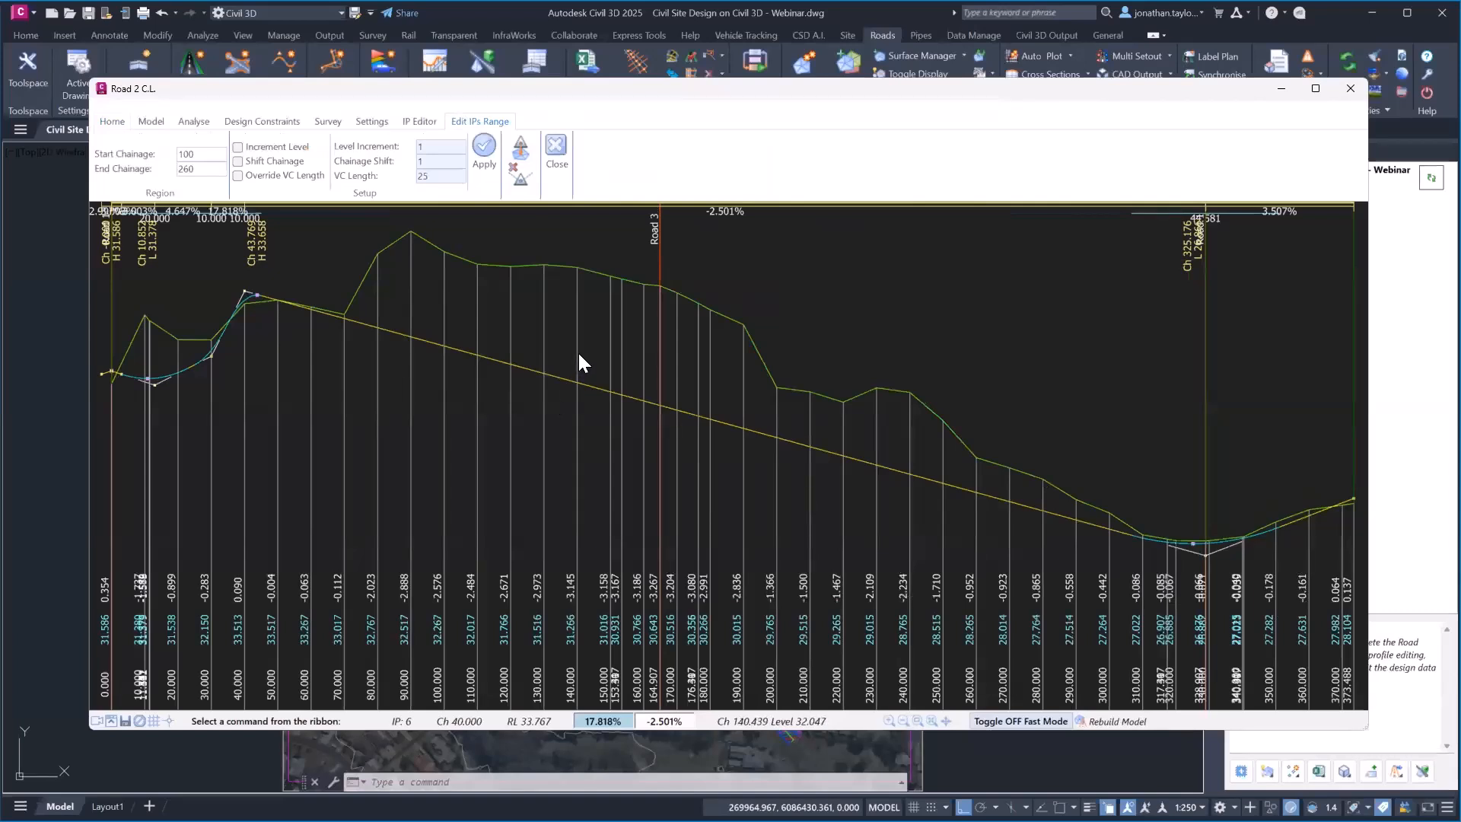
# Step: Add an IP near the Road 3 intersection at about chainage 163.5, level 34.1, with a VC length of 100
pyautogui.click(114, 122)
pyautogui.click(116, 161)
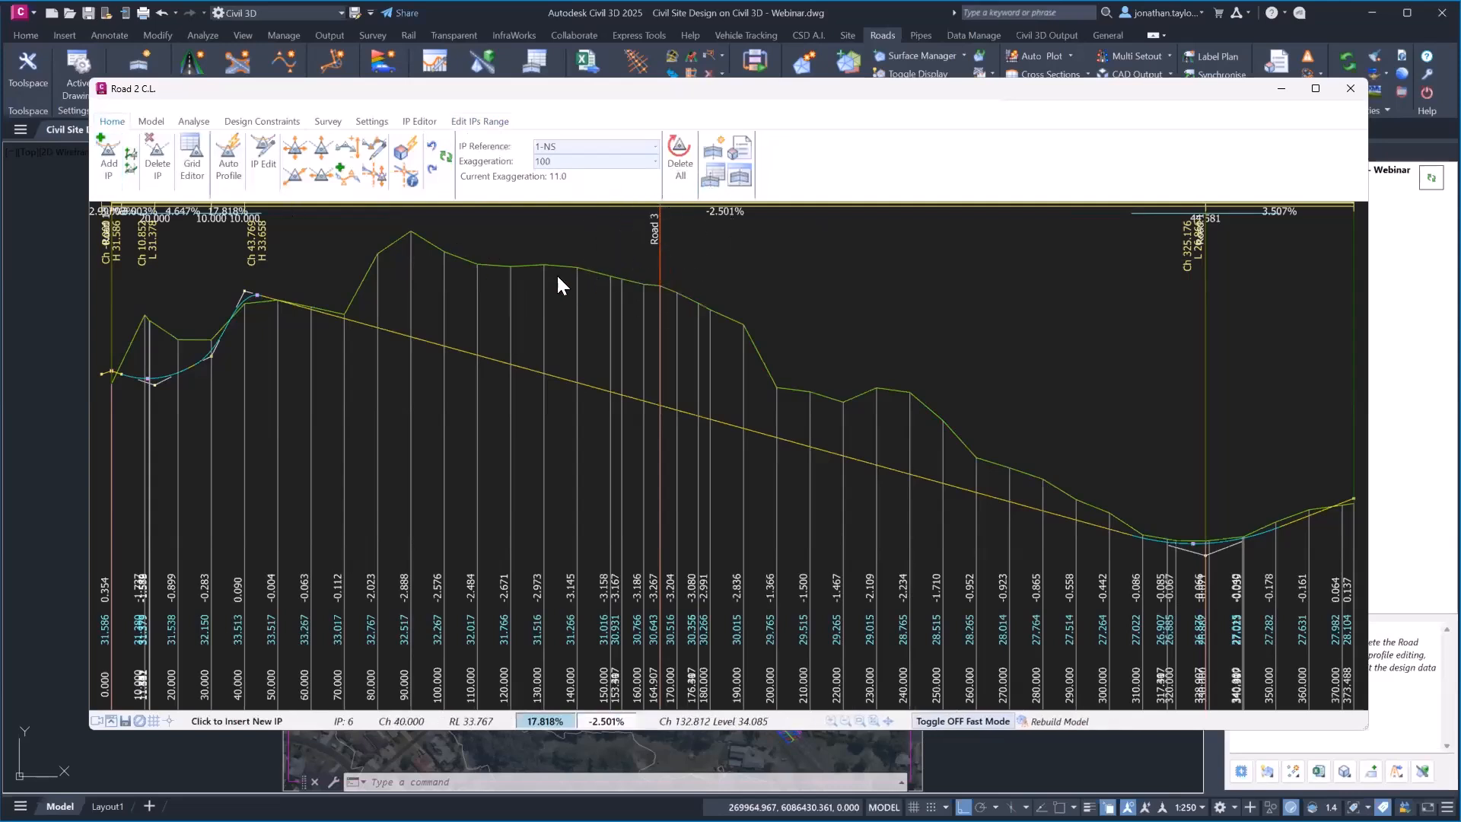
pyautogui.click(655, 280)
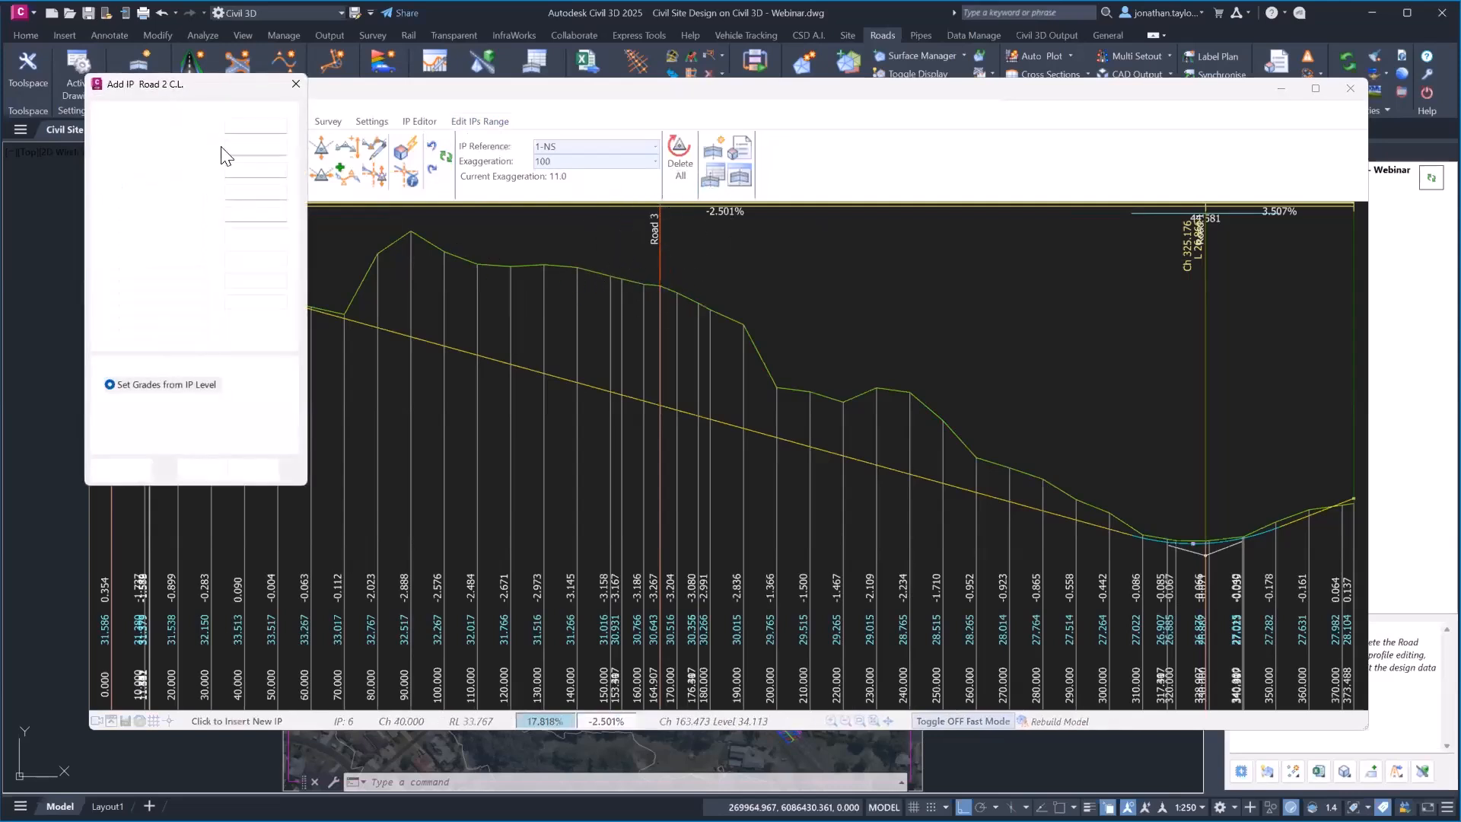
pyautogui.doubleClick(270, 170)
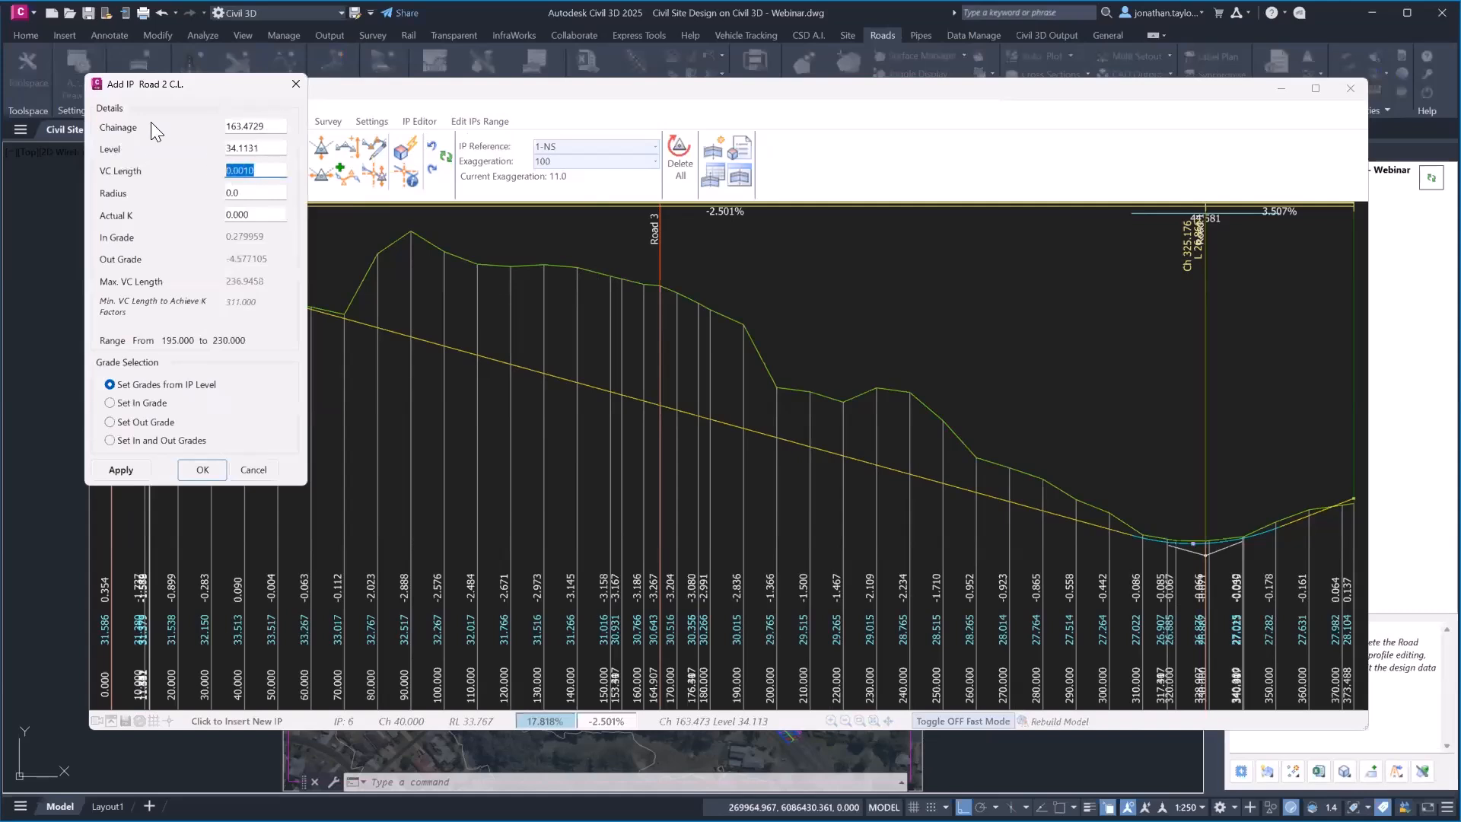
pyautogui.write('100')
pyautogui.click(202, 470)
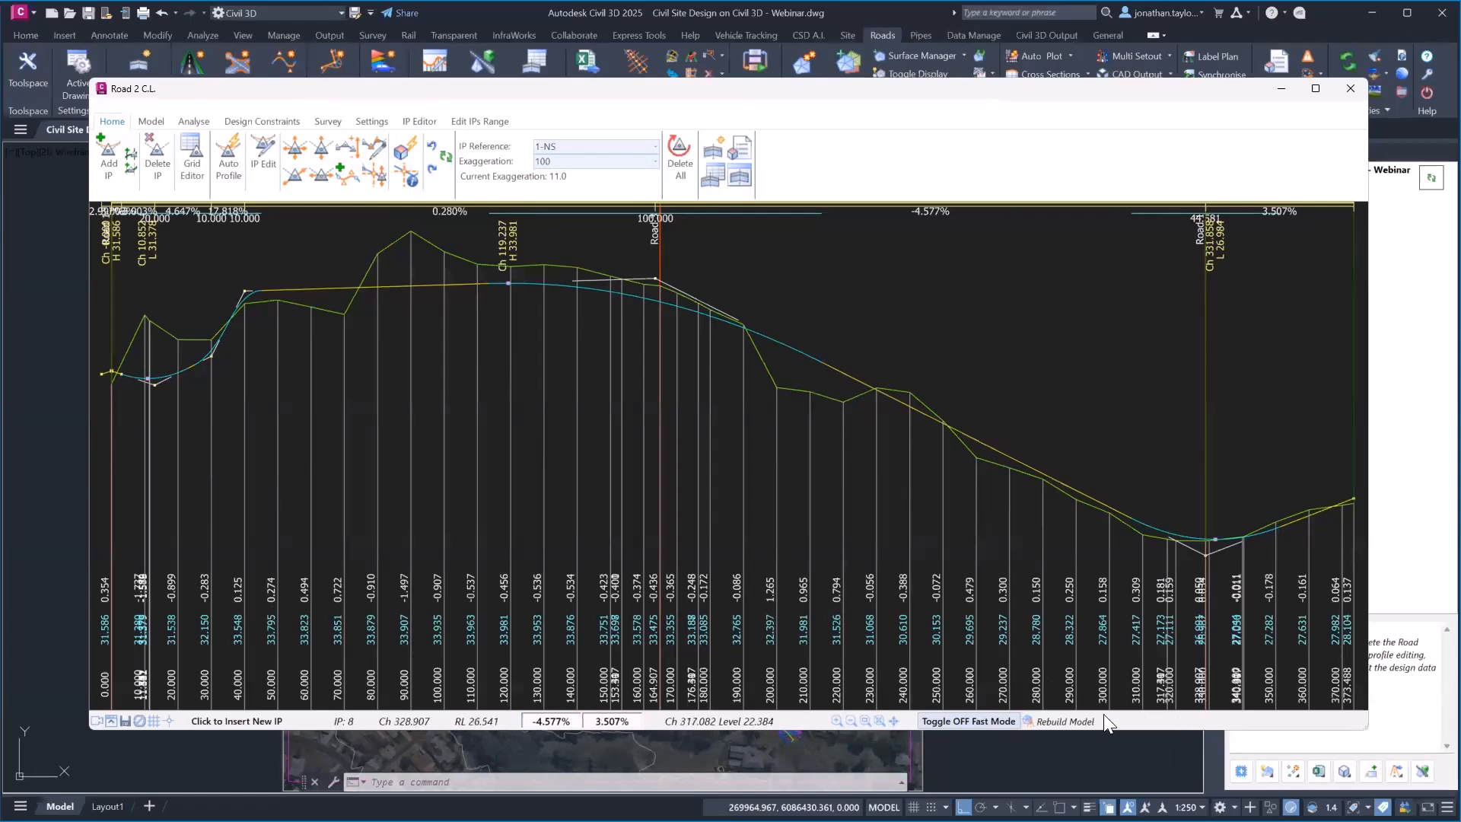
# Step: Turn off Fast Mode and narrow the Road 2 profile window so the project tree is accessible
pyautogui.click(976, 720)
pyautogui.moveTo(836, 99); pyautogui.dragTo(799, 109)
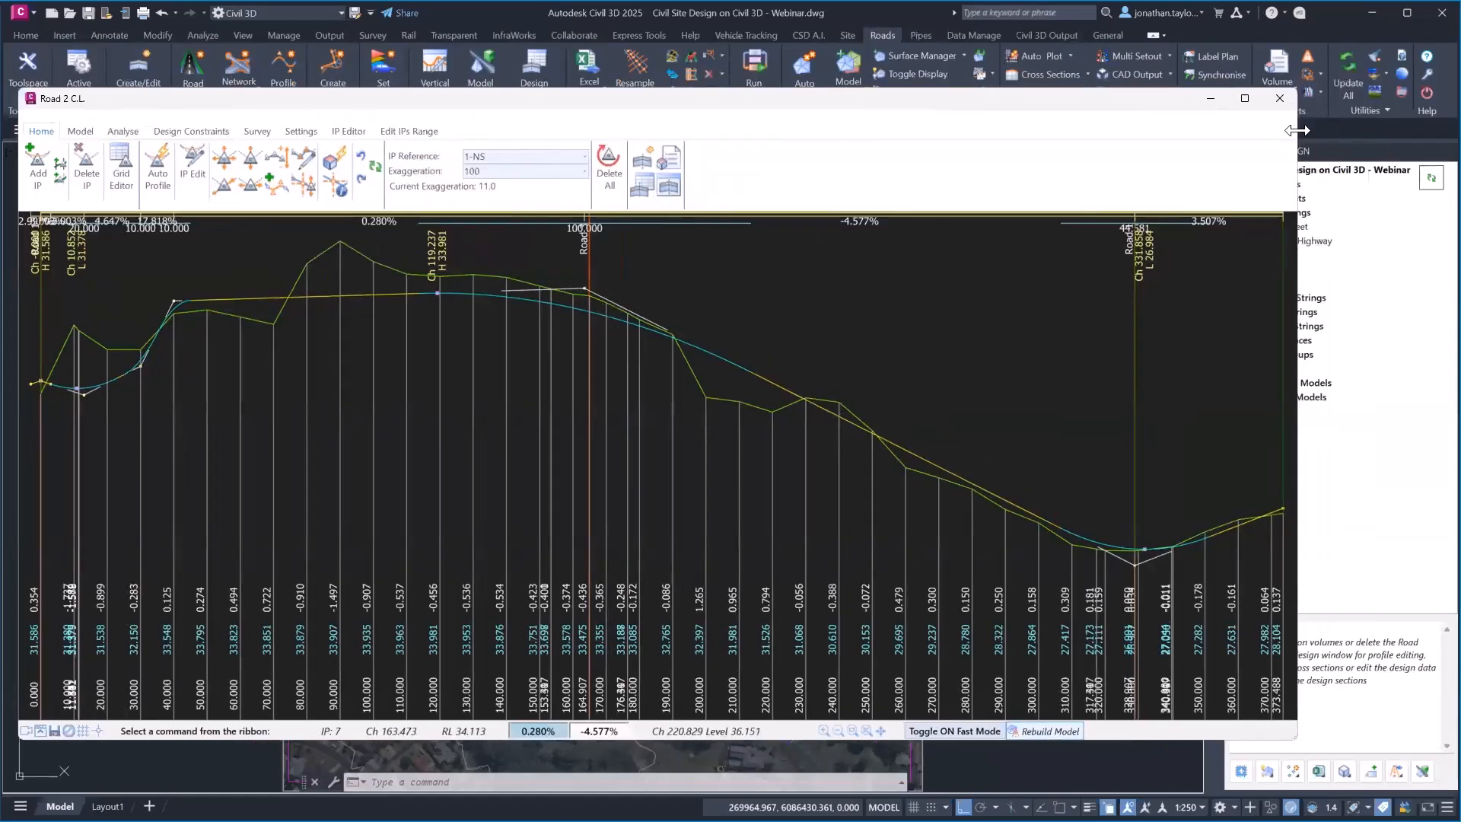
pyautogui.moveTo(1297, 130); pyautogui.dragTo(755, 136)
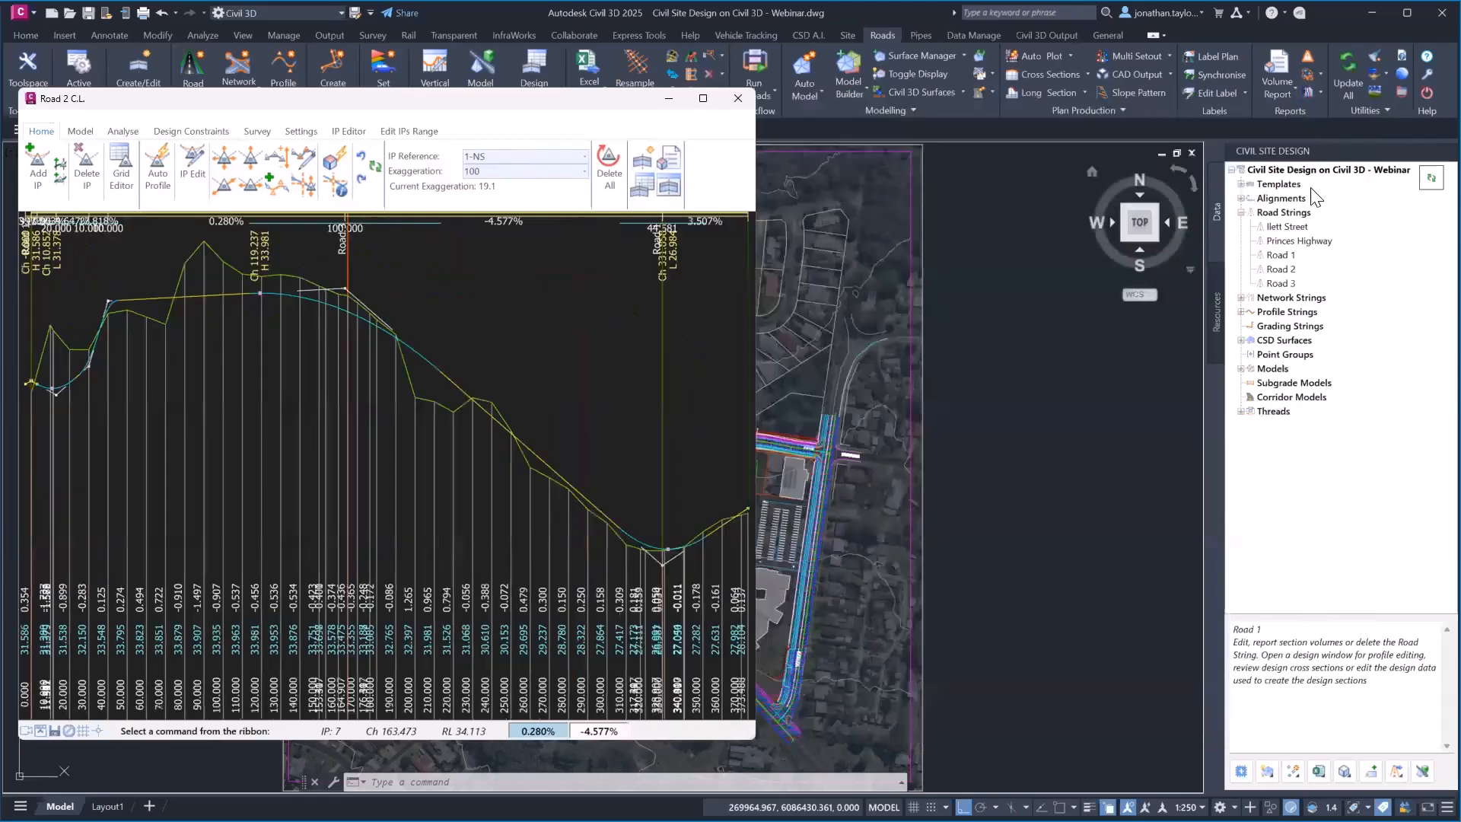
# Step: Open Road 3 in the Vertical Grading Editor and arrange its window beside the Road 2 profile
pyautogui.click(1280, 283)
pyautogui.rightClick(1281, 283)
pyautogui.click(1297, 290)
pyautogui.moveTo(459, 115); pyautogui.dragTo(770, 113)
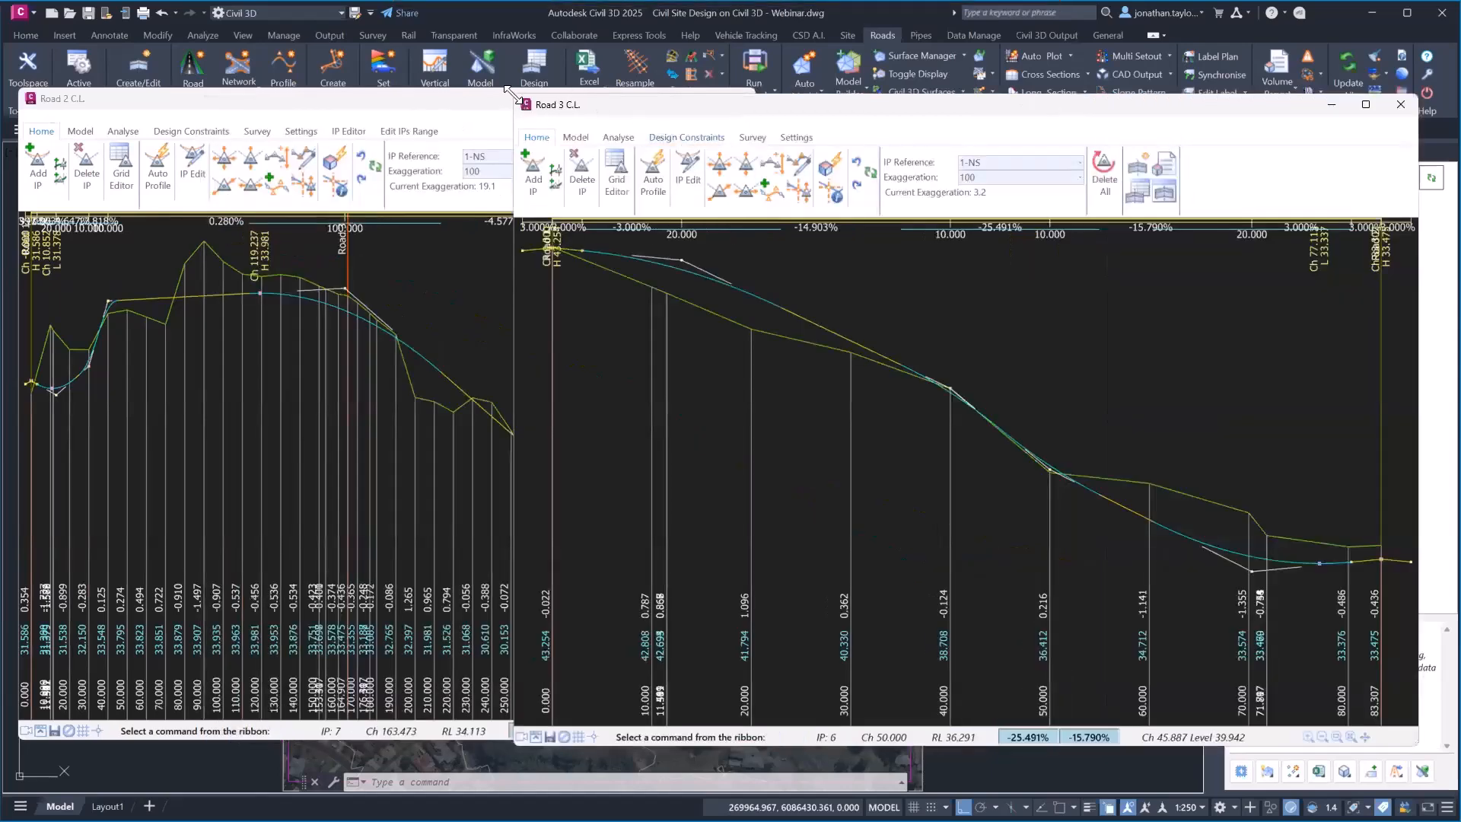
pyautogui.moveTo(507, 90); pyautogui.dragTo(756, 84)
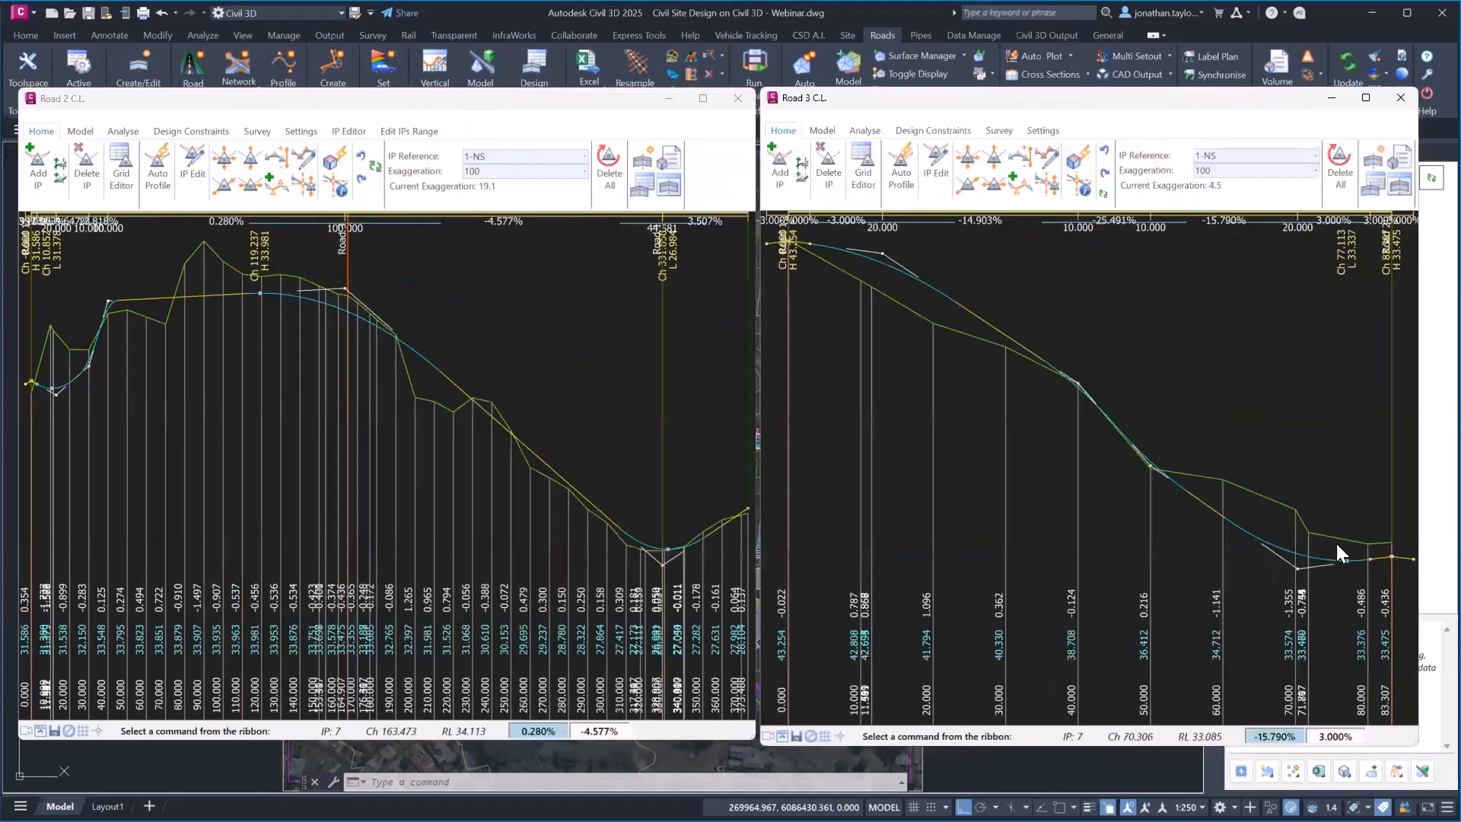
# Step: Lower the Road 2 IP near the Road 3 intersection vertically to a level of about 33.0
pyautogui.click(1392, 555)
pyautogui.click(345, 289)
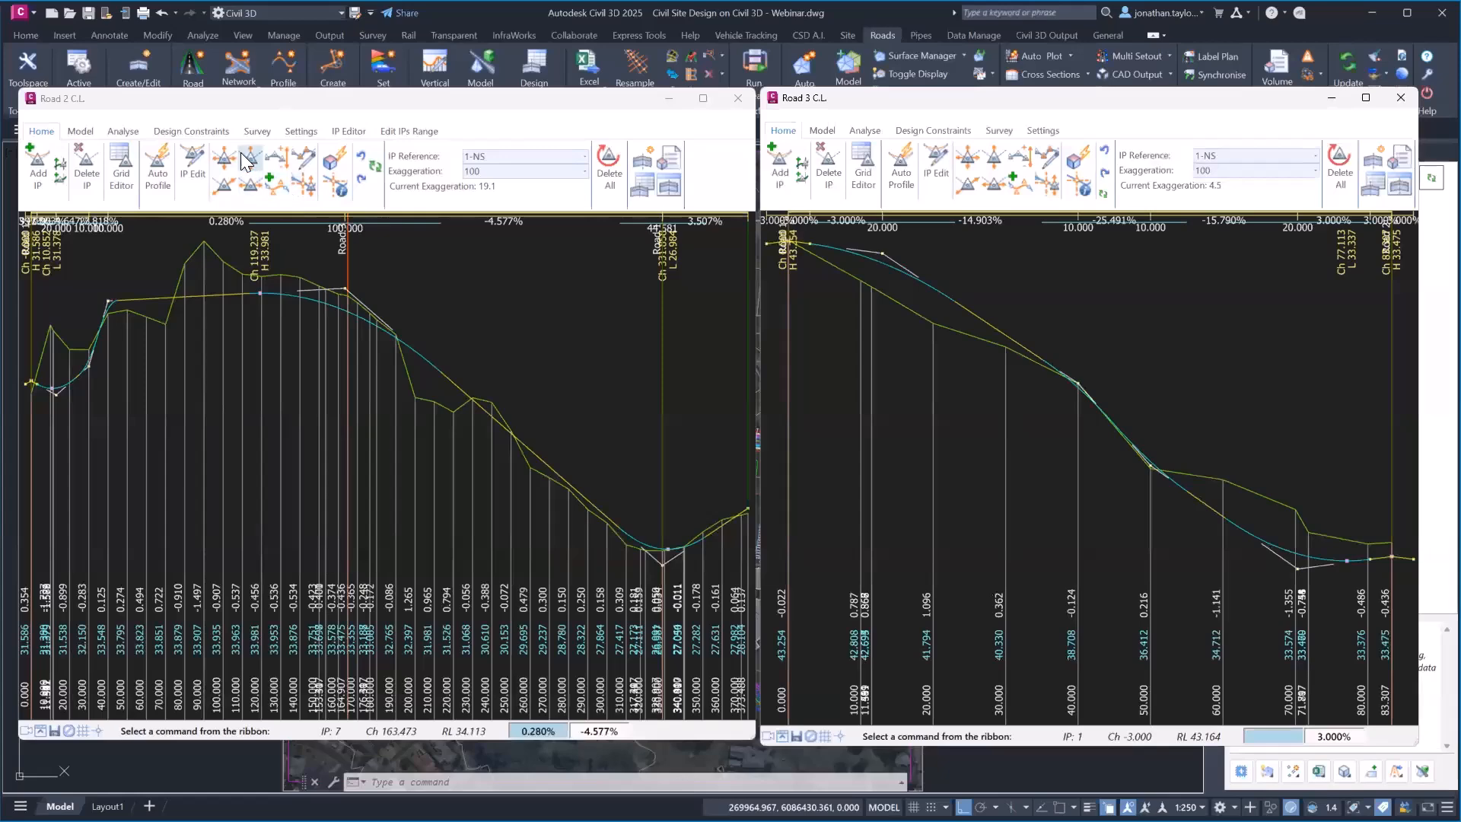
pyautogui.click(244, 160)
pyautogui.click(342, 291)
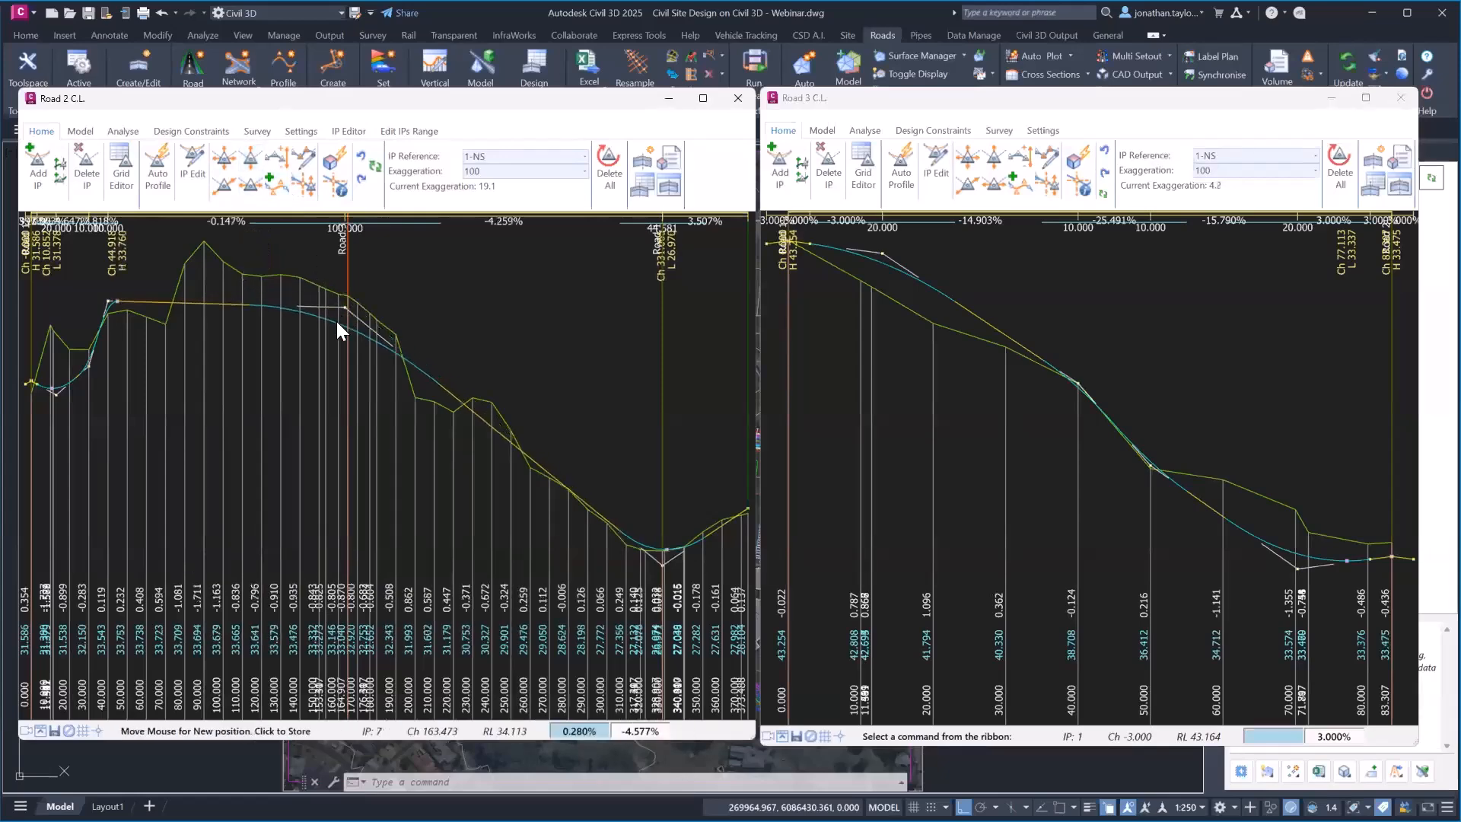
pyautogui.click(335, 327)
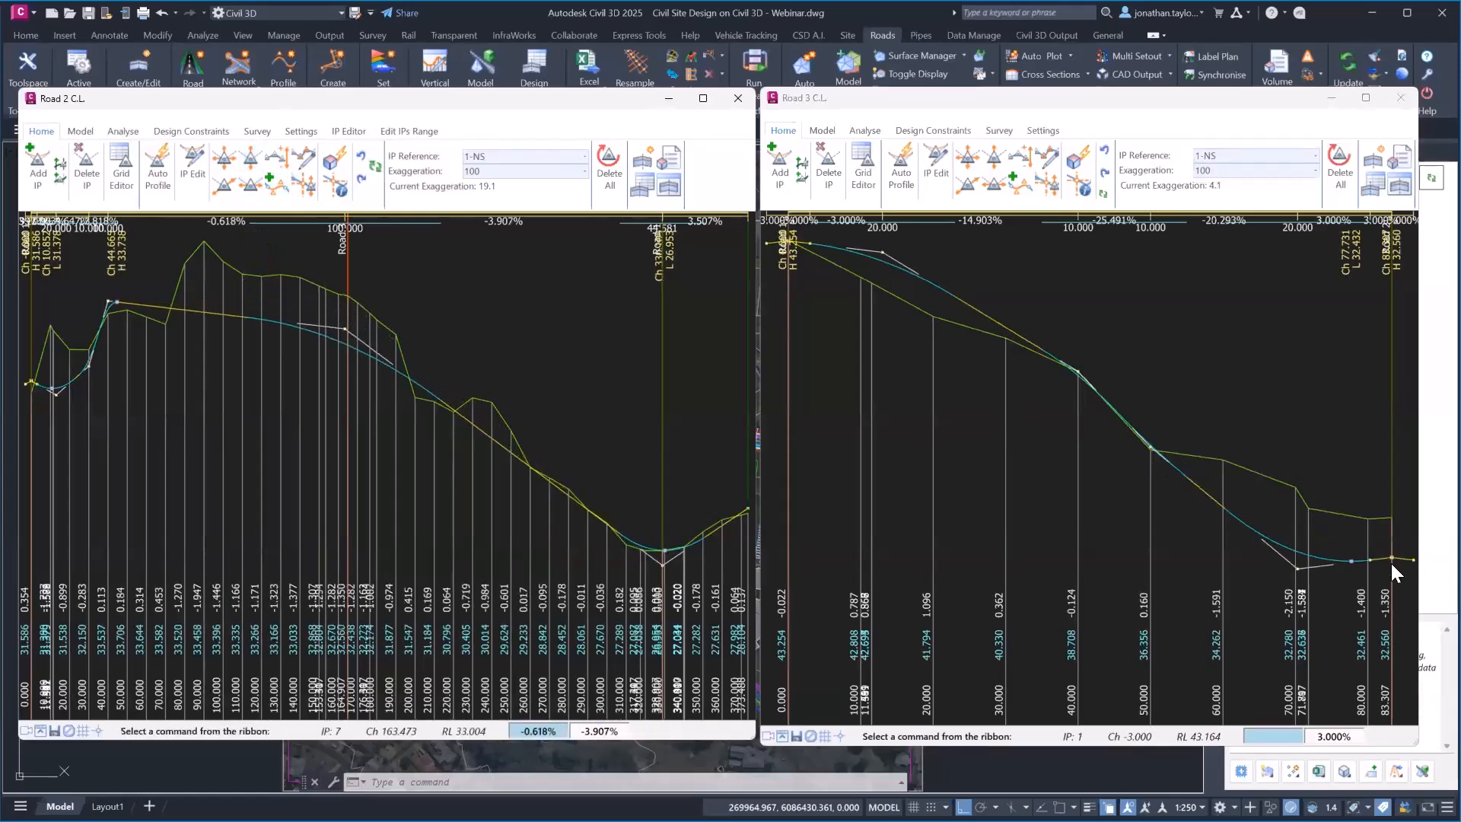
# Step: Raise the Road 2 IP near the Road 3 intersection vertically to a level of about 35.0
pyautogui.click(250, 158)
pyautogui.click(348, 331)
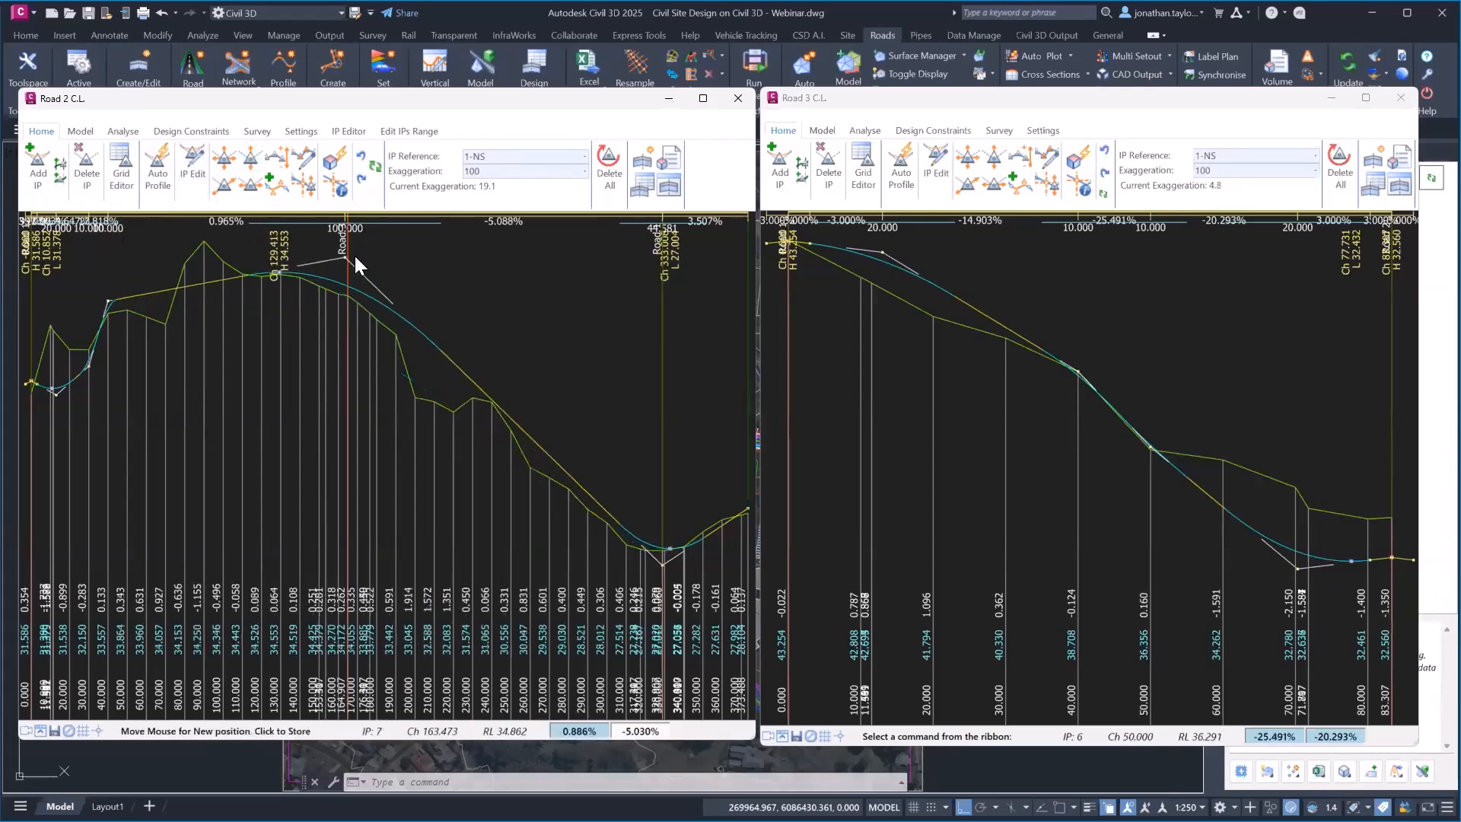
pyautogui.click(354, 254)
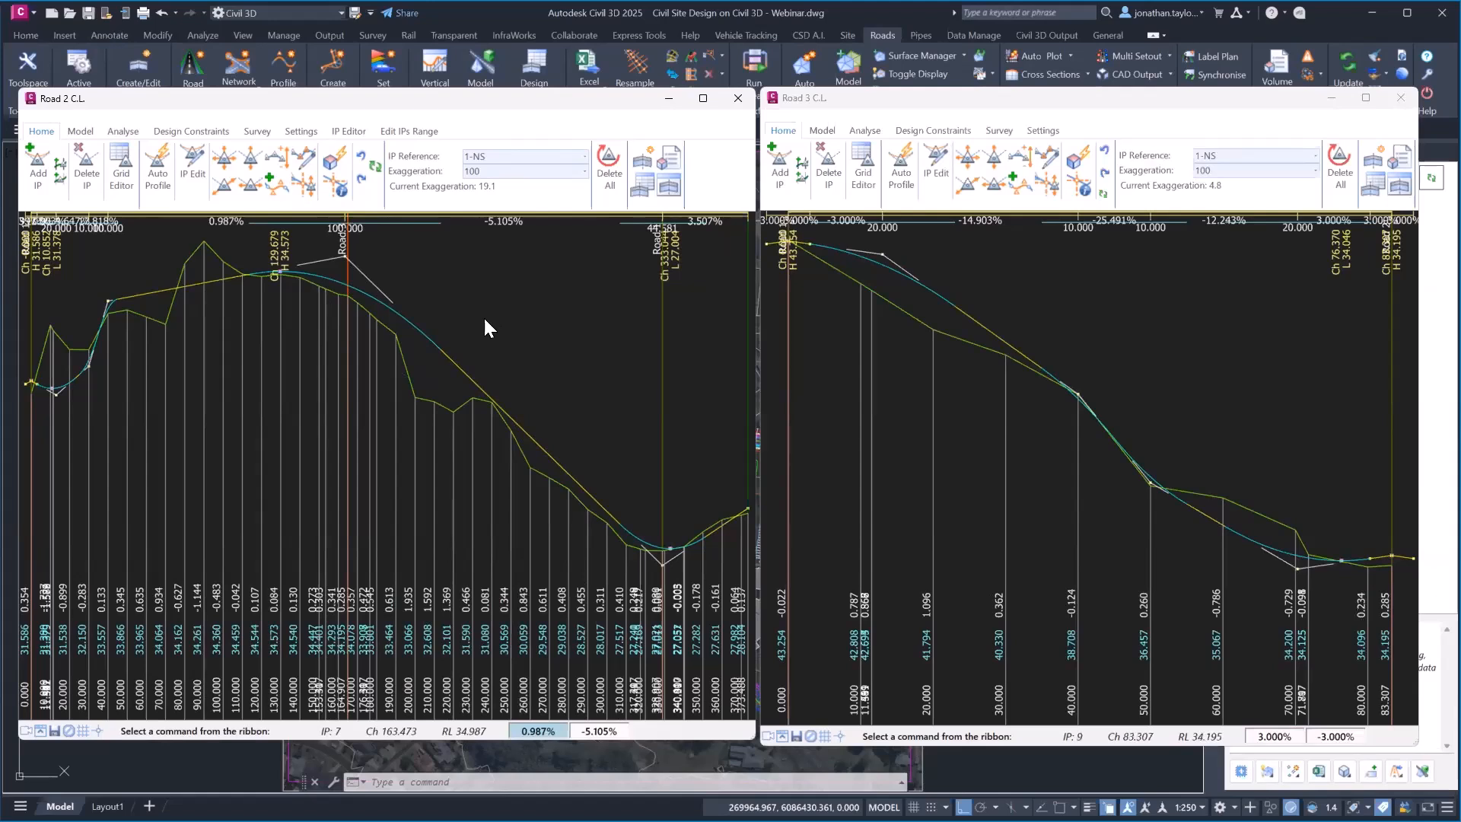
# Step: Delete the two Road 2 IPs between the low point near its start and the Road 3 intersection, and close the Road 3 profile window
pyautogui.click(87, 164)
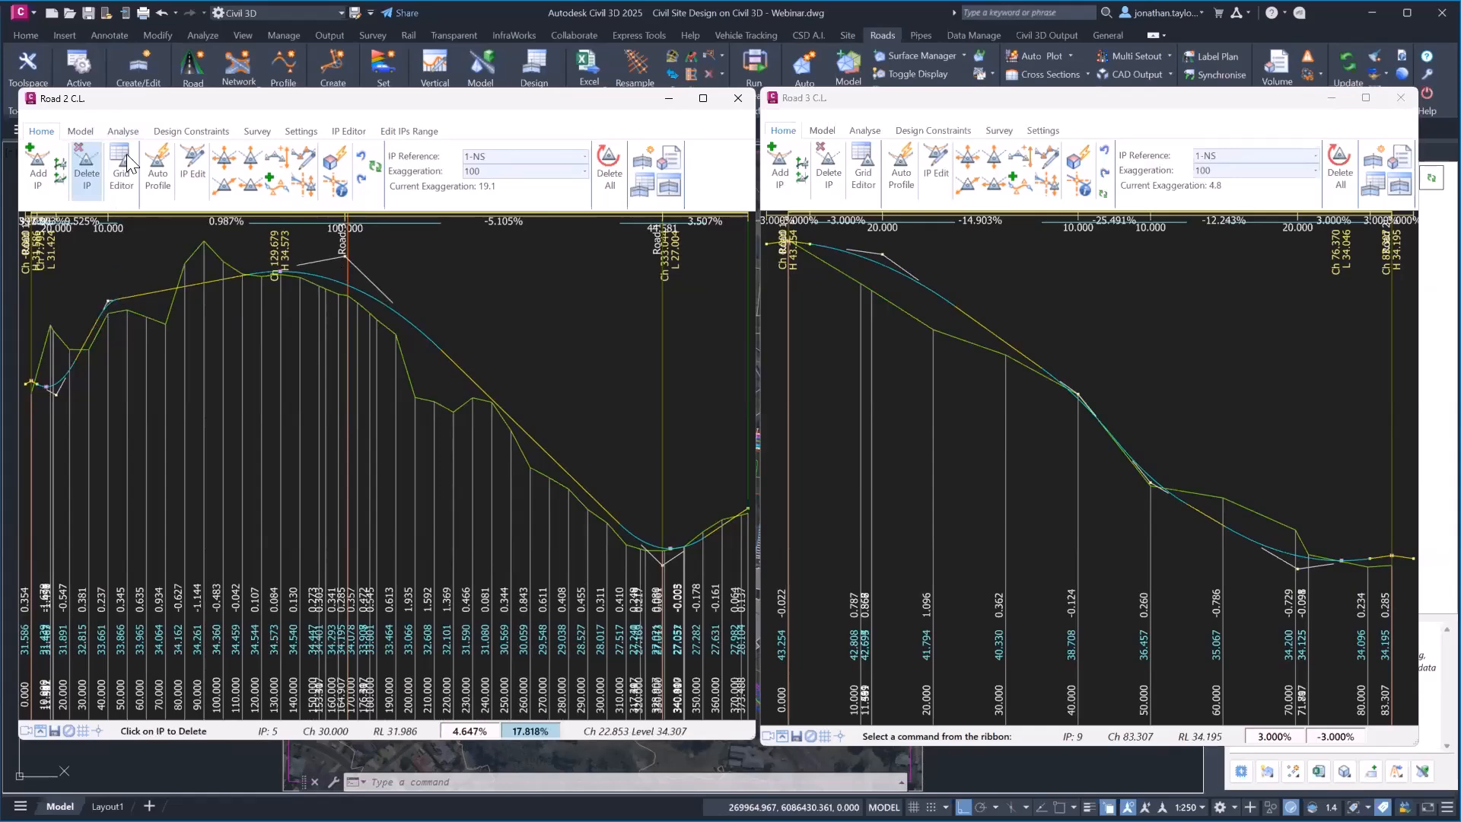
pyautogui.click(108, 302)
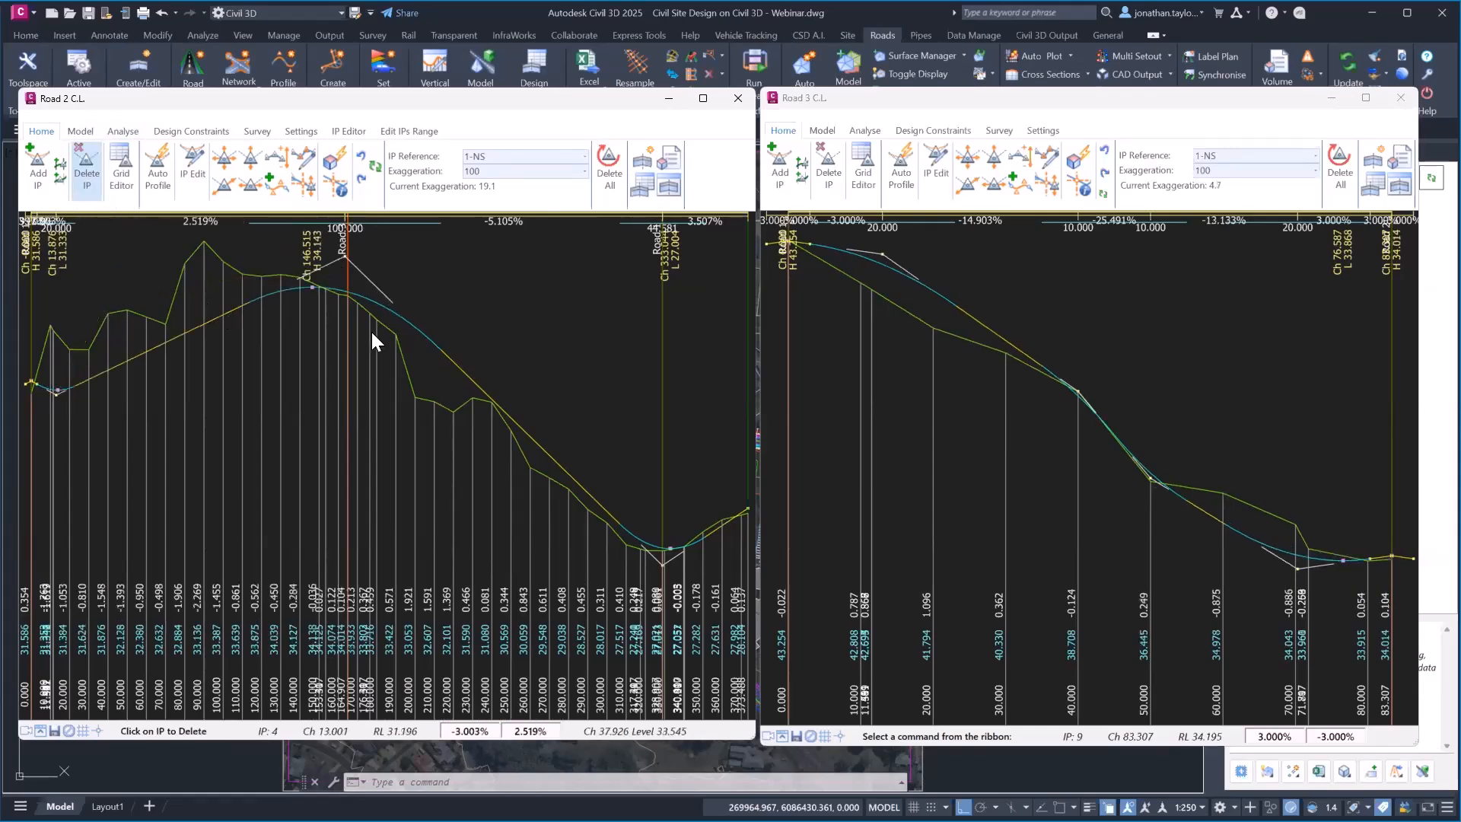
pyautogui.click(1400, 99)
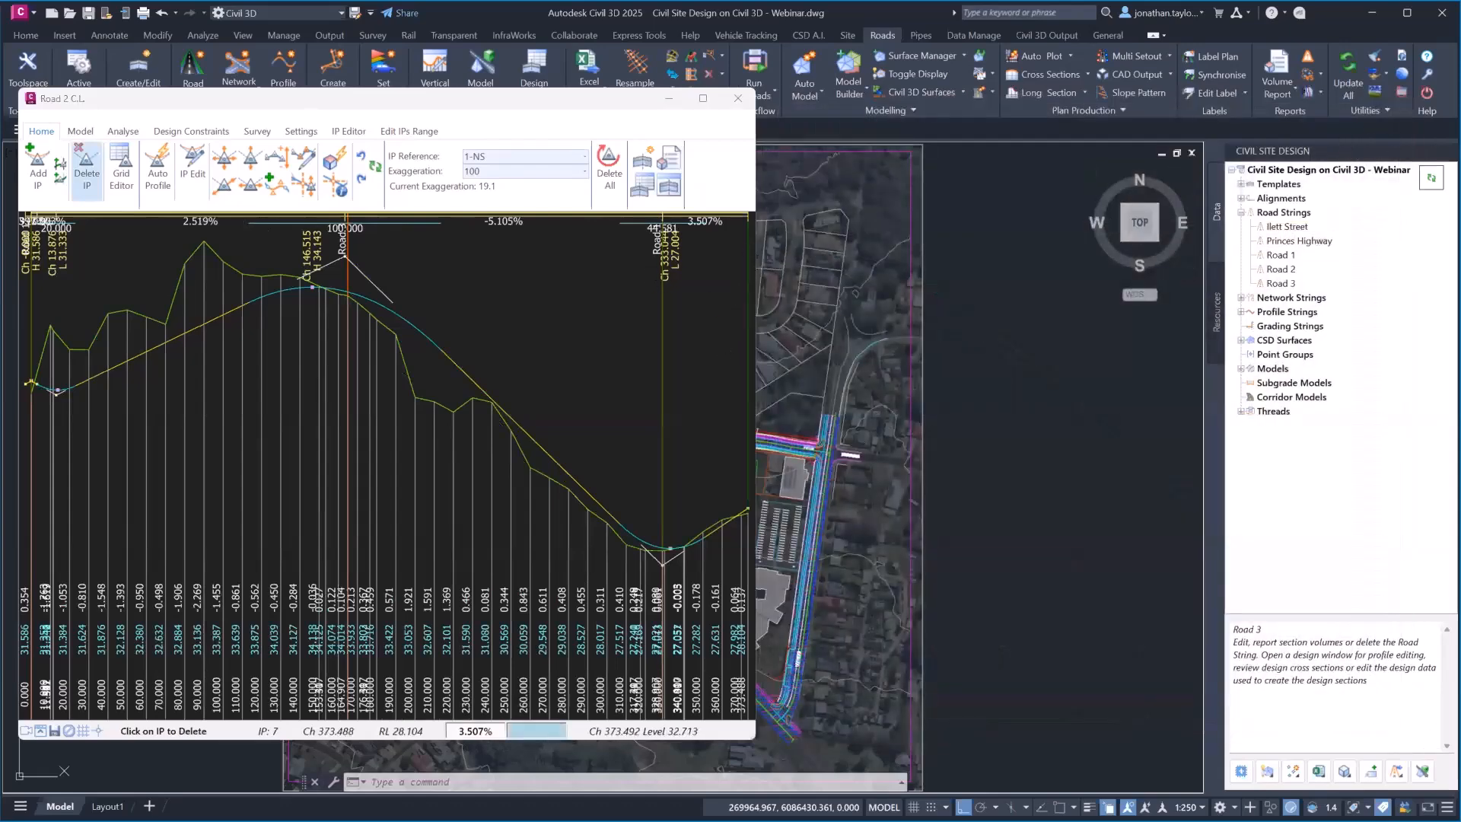
# Step: Start creating Civil 3D profiles from the road strings, including only Ilett Street, Road 1, Road 2 and Road 3
pyautogui.scroll(-3, 878, 415)
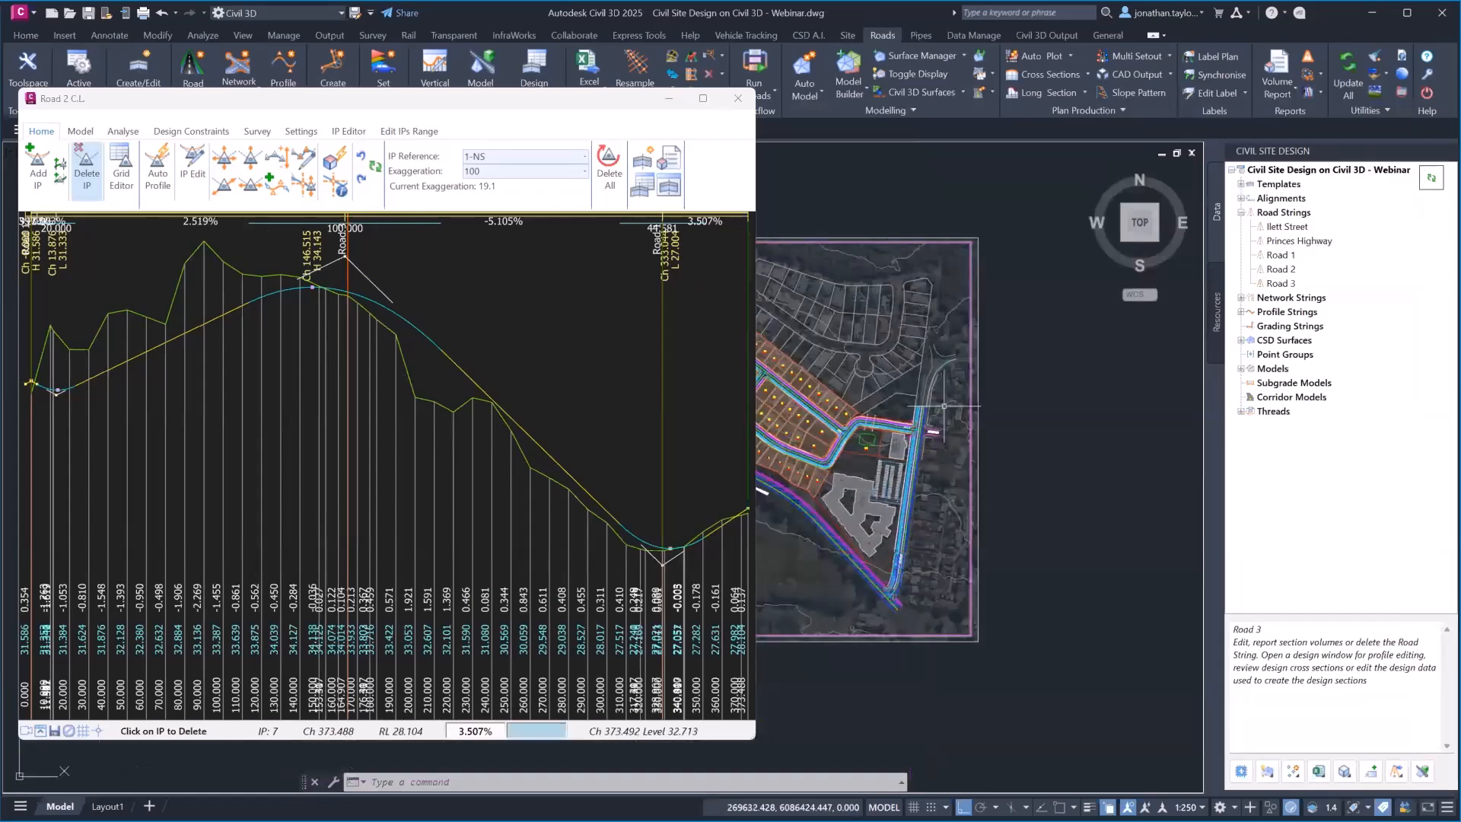
pyautogui.moveTo(947, 403)
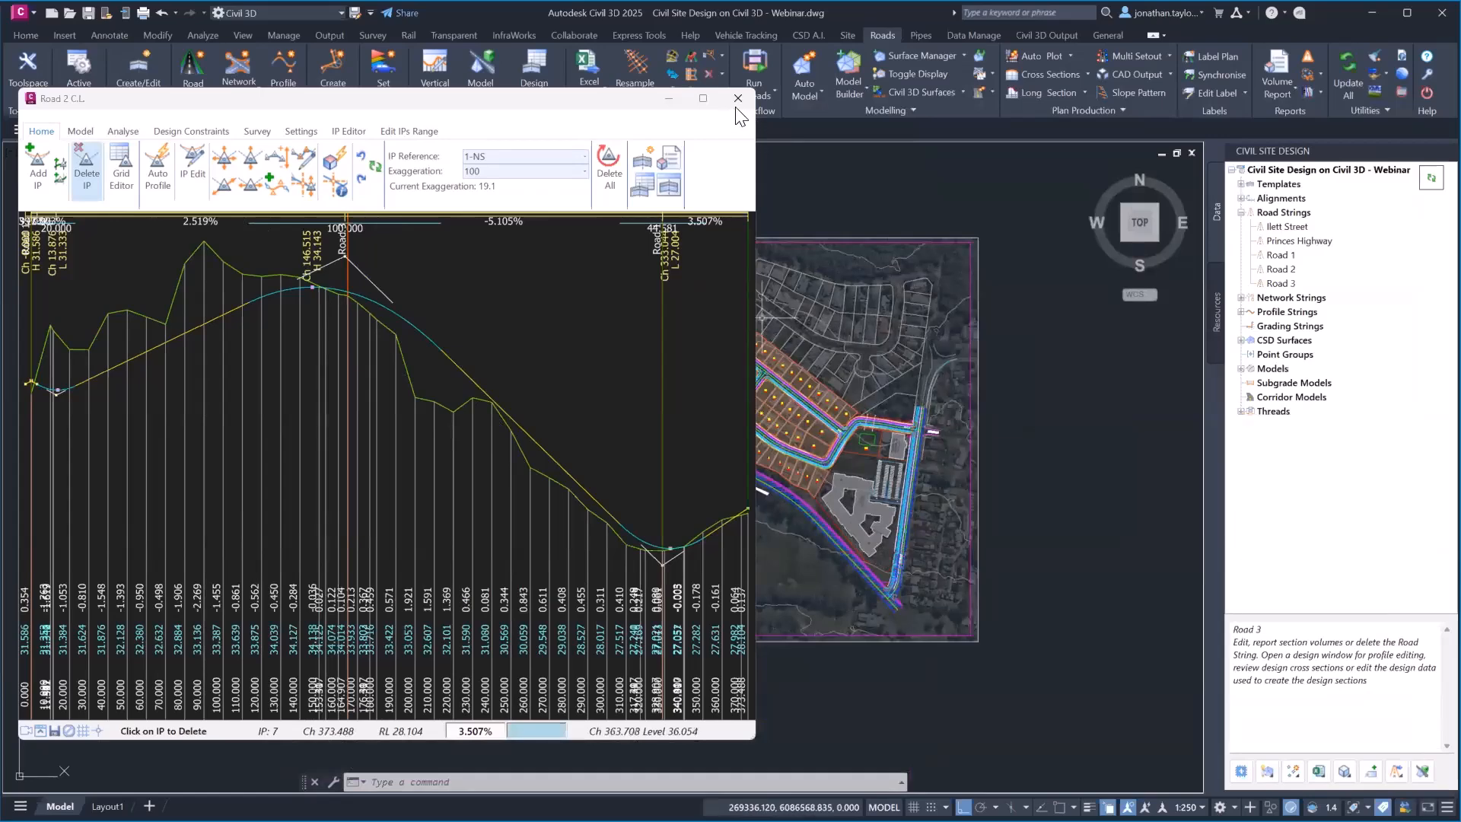
pyautogui.moveTo(1088, 436); pyautogui.dragTo(996, 443, button='middle')
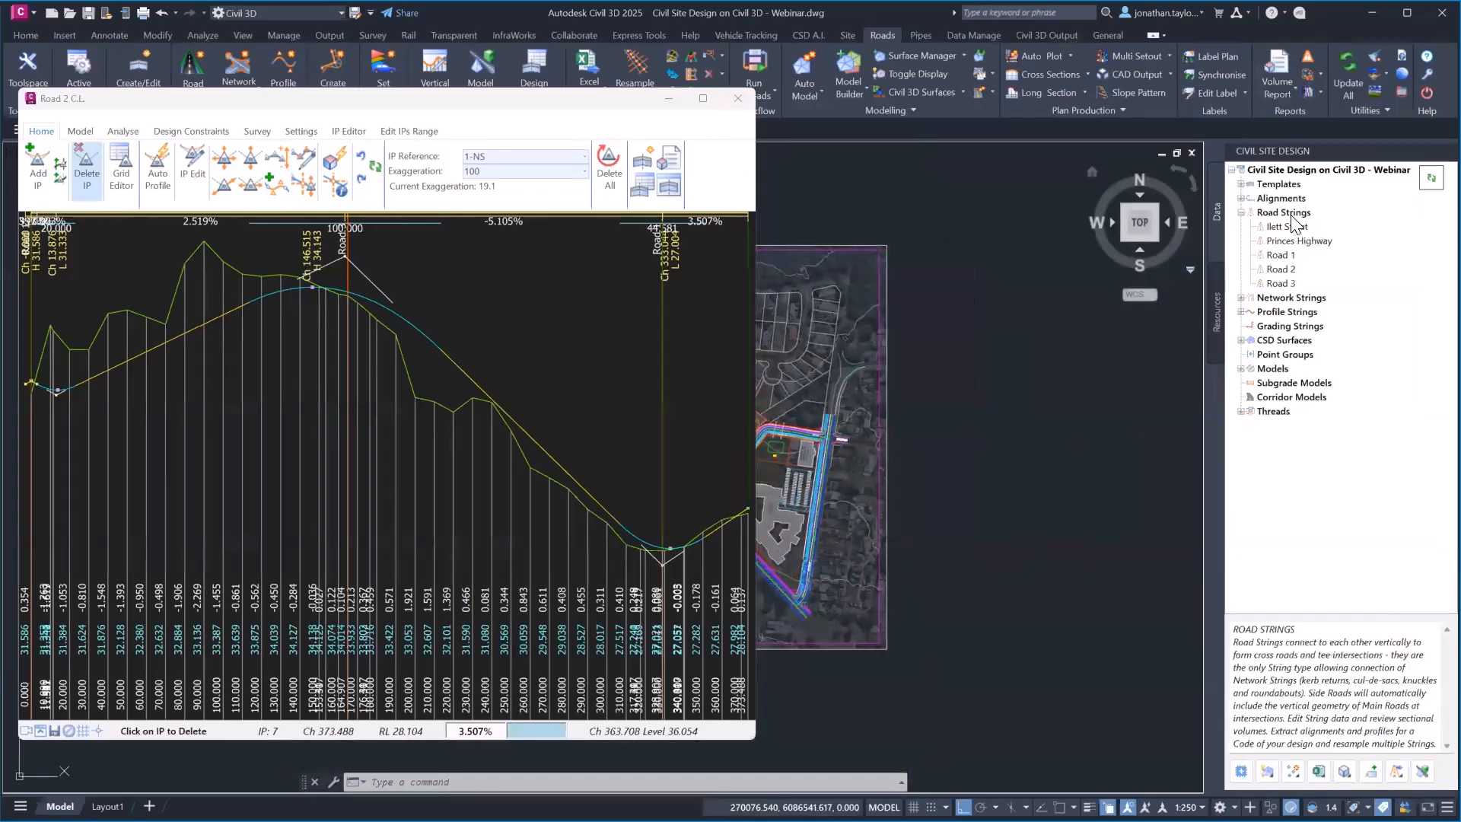
pyautogui.rightClick(1290, 221)
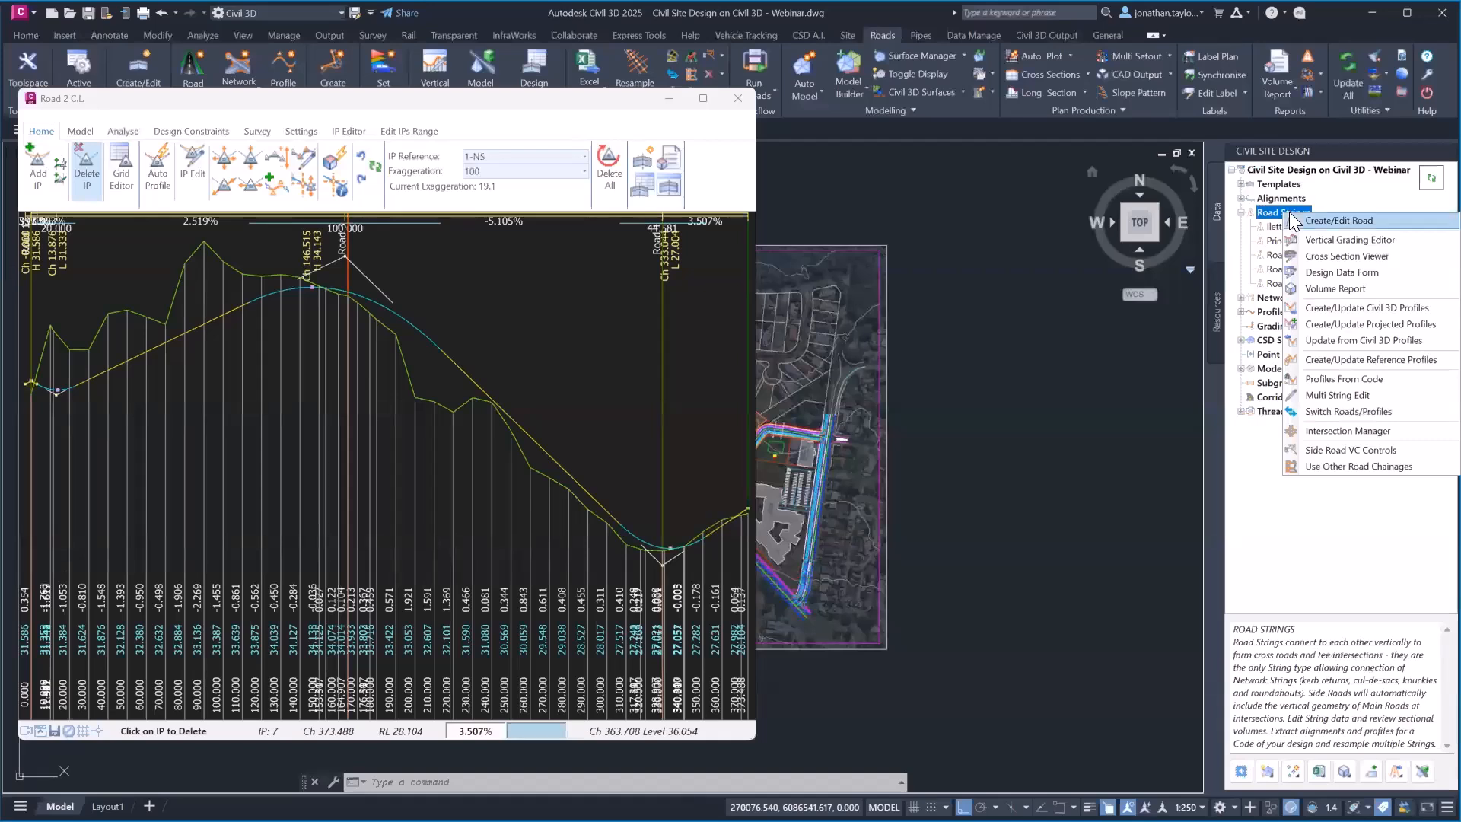
pyautogui.click(1379, 310)
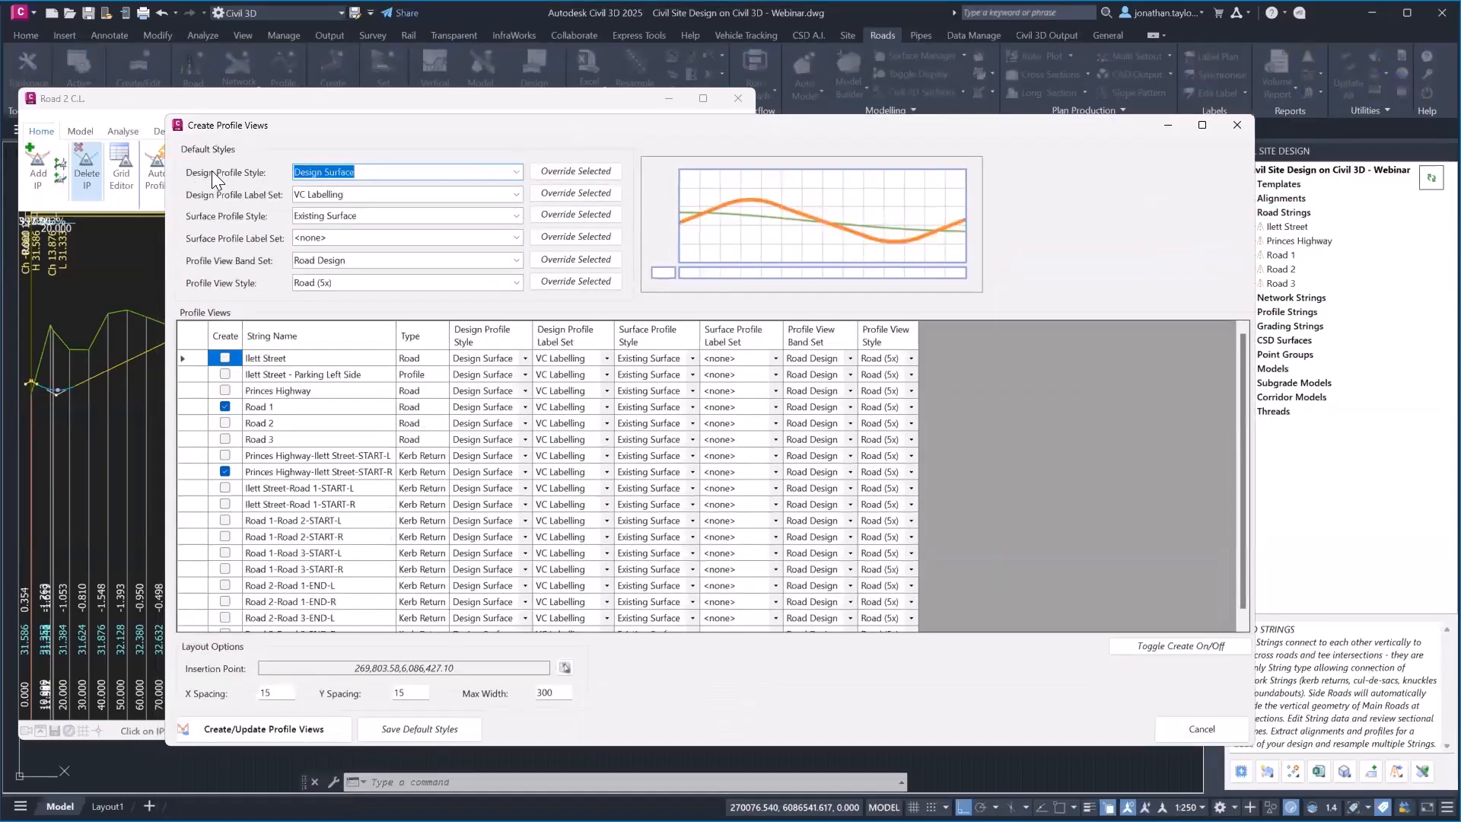
pyautogui.press('ctrl')
pyautogui.click(224, 469)
pyautogui.click(224, 423)
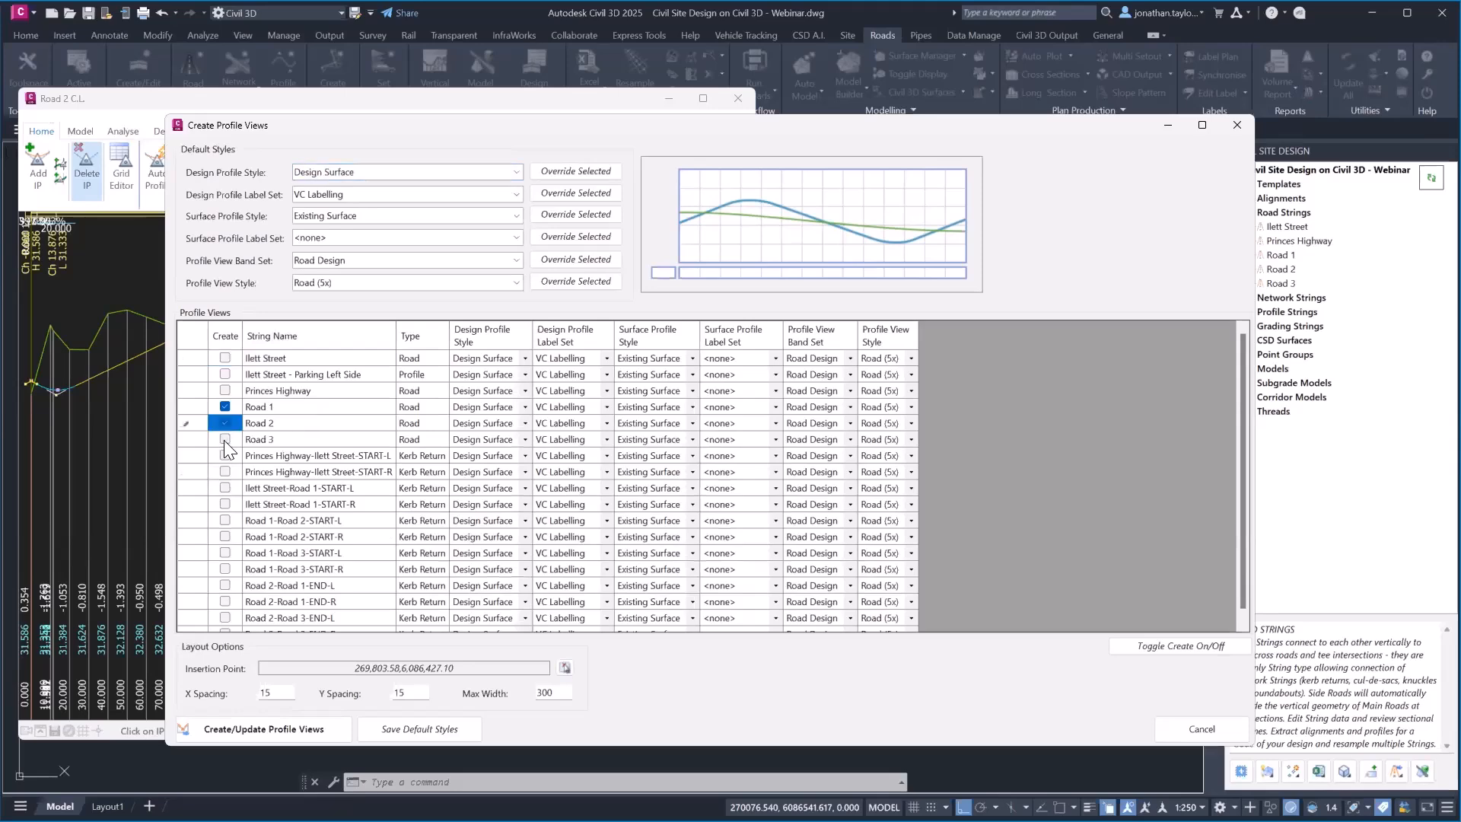
pyautogui.click(225, 439)
pyautogui.click(225, 357)
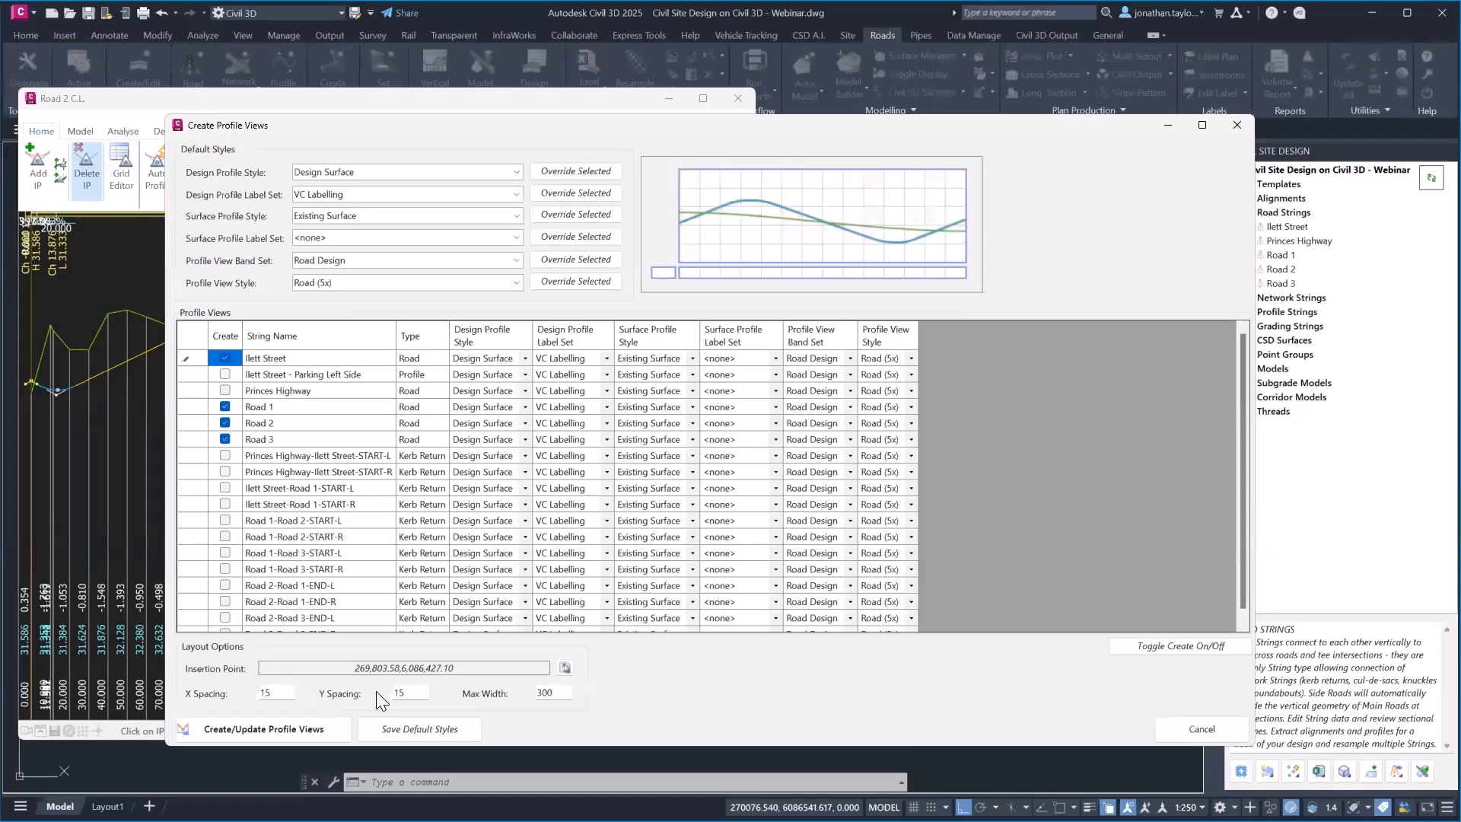
# Step: Pick an insertion point in the empty area beside the site image and create the profile views there
pyautogui.click(565, 667)
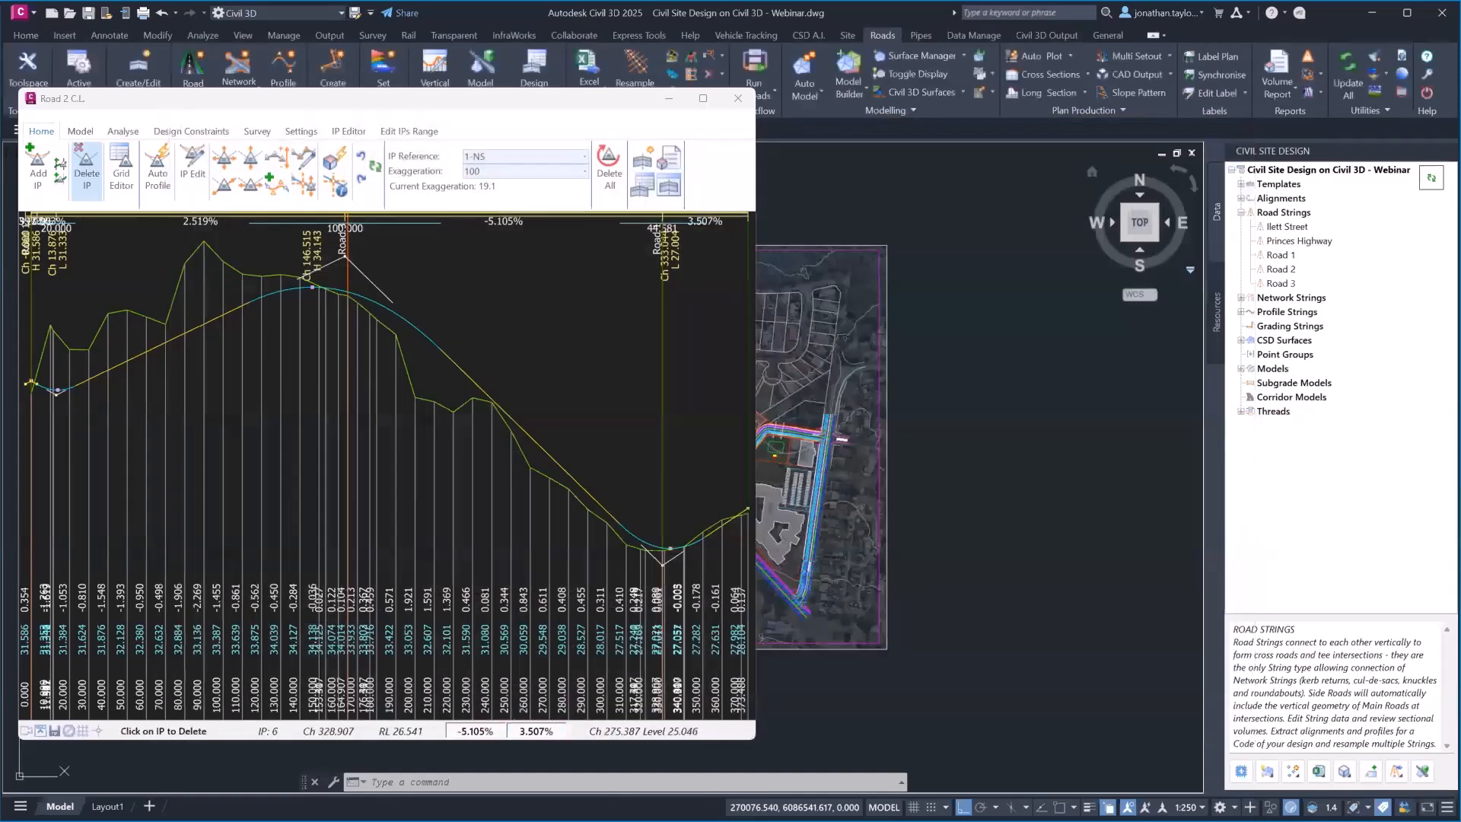
pyautogui.click(981, 491)
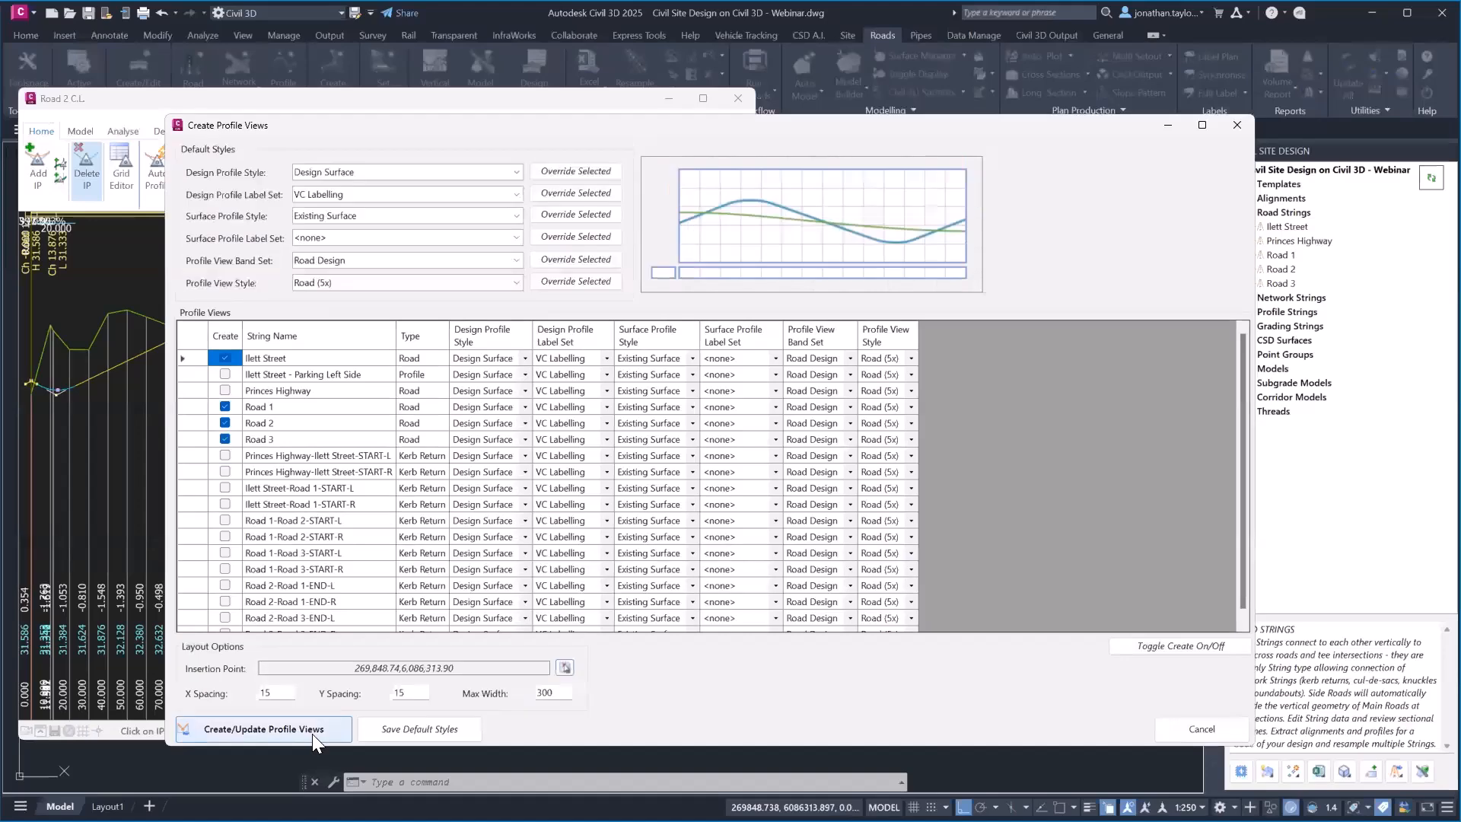
pyautogui.click(312, 732)
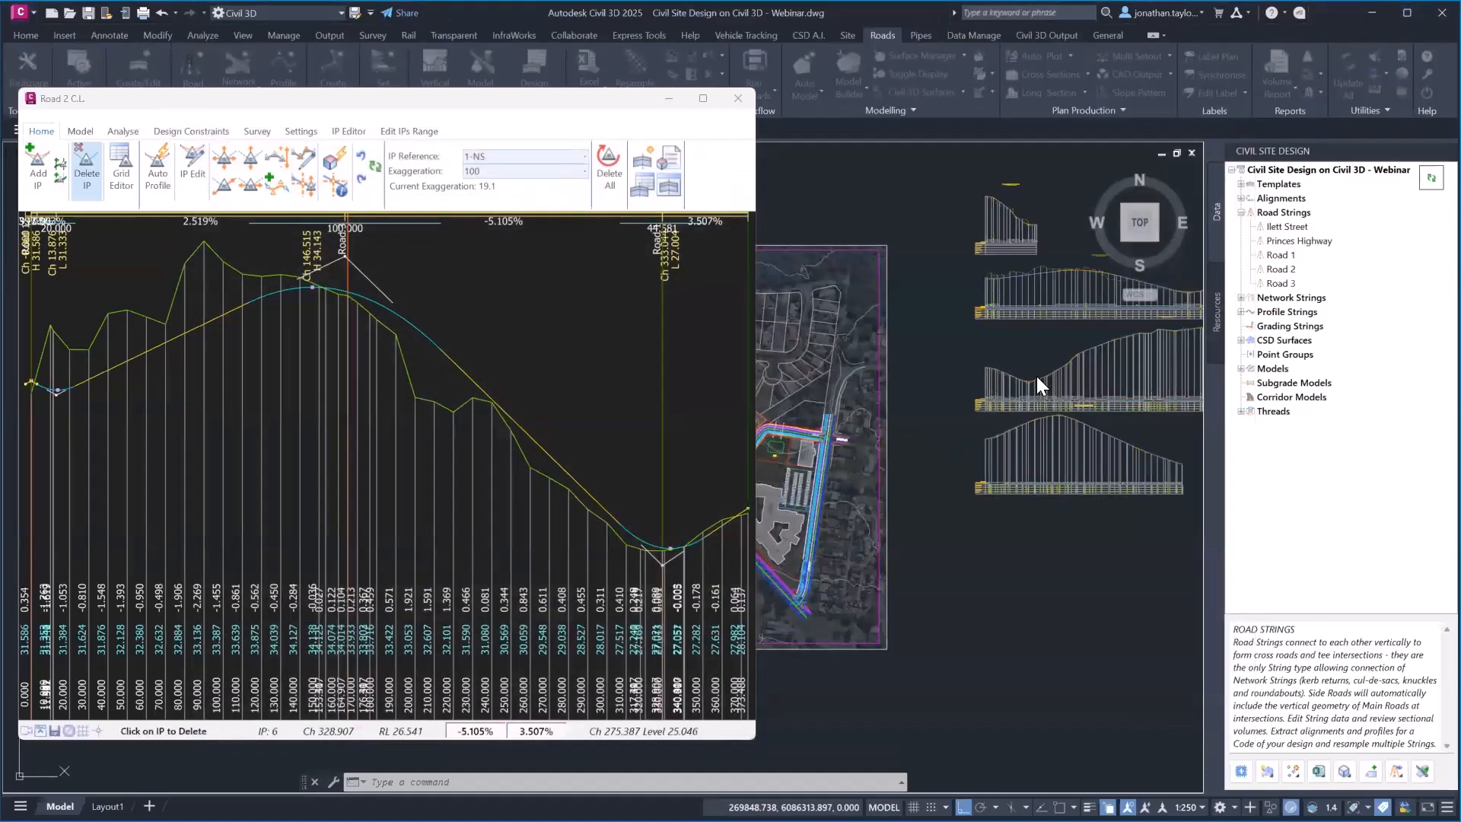
# Step: Examine the created profile views, especially Road 2's design line, existing surface and data bands
pyautogui.moveTo(1036, 336); pyautogui.dragTo(922, 375, button='middle')
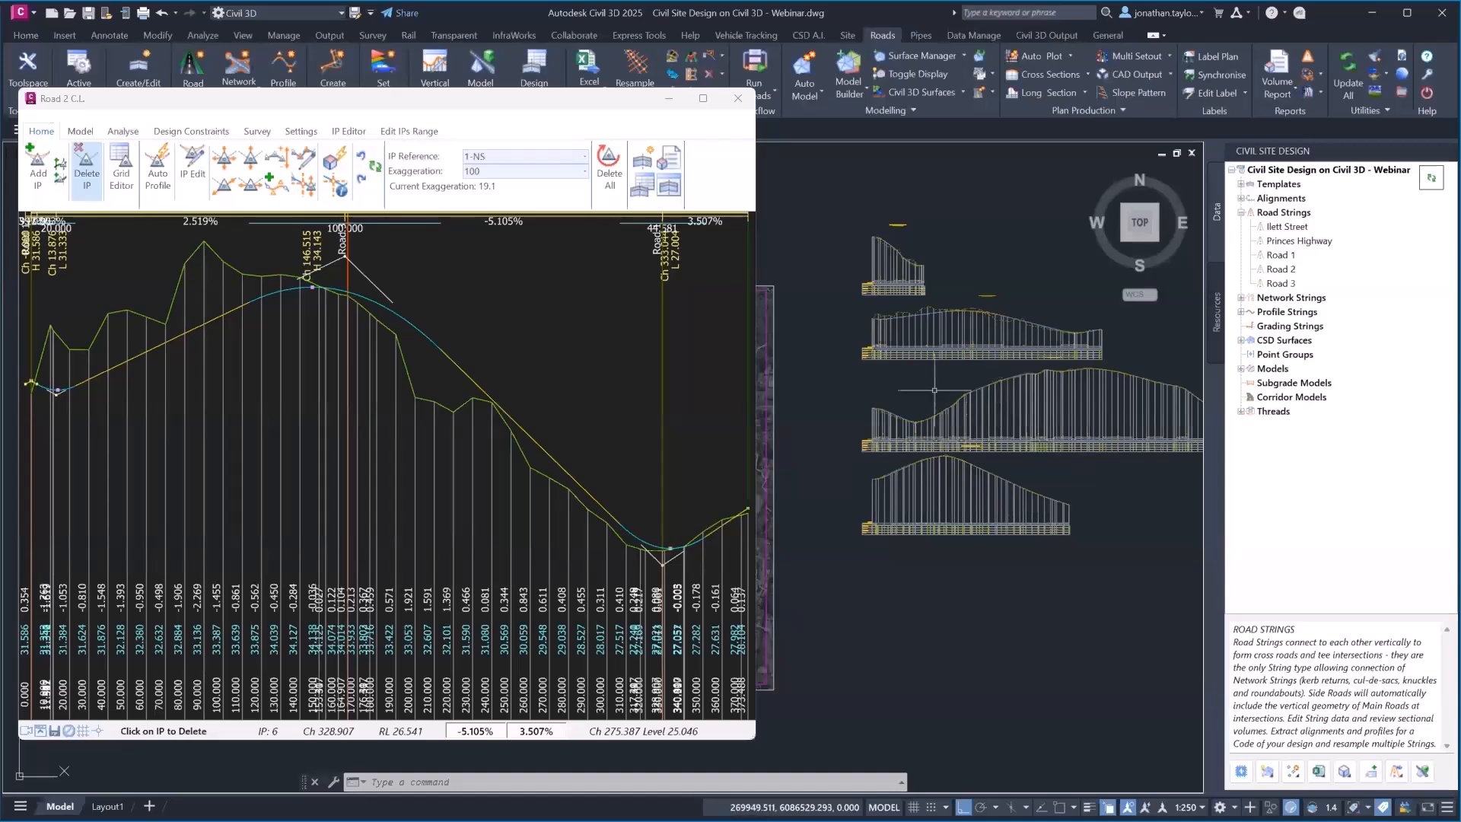
pyautogui.scroll(2, 926, 426)
pyautogui.scroll(2, 958, 549)
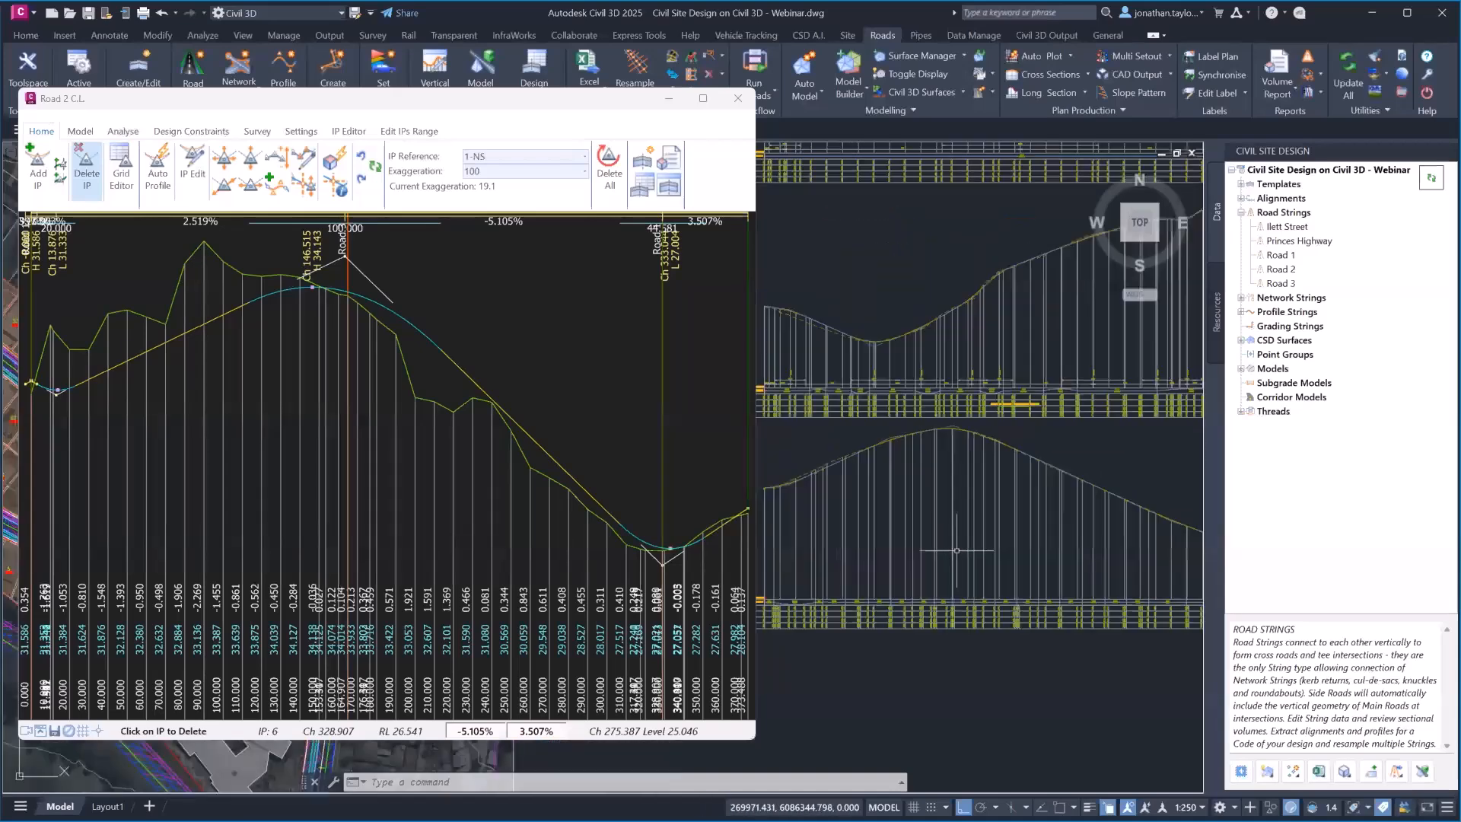
pyautogui.moveTo(978, 476); pyautogui.dragTo(1119, 480, button='middle')
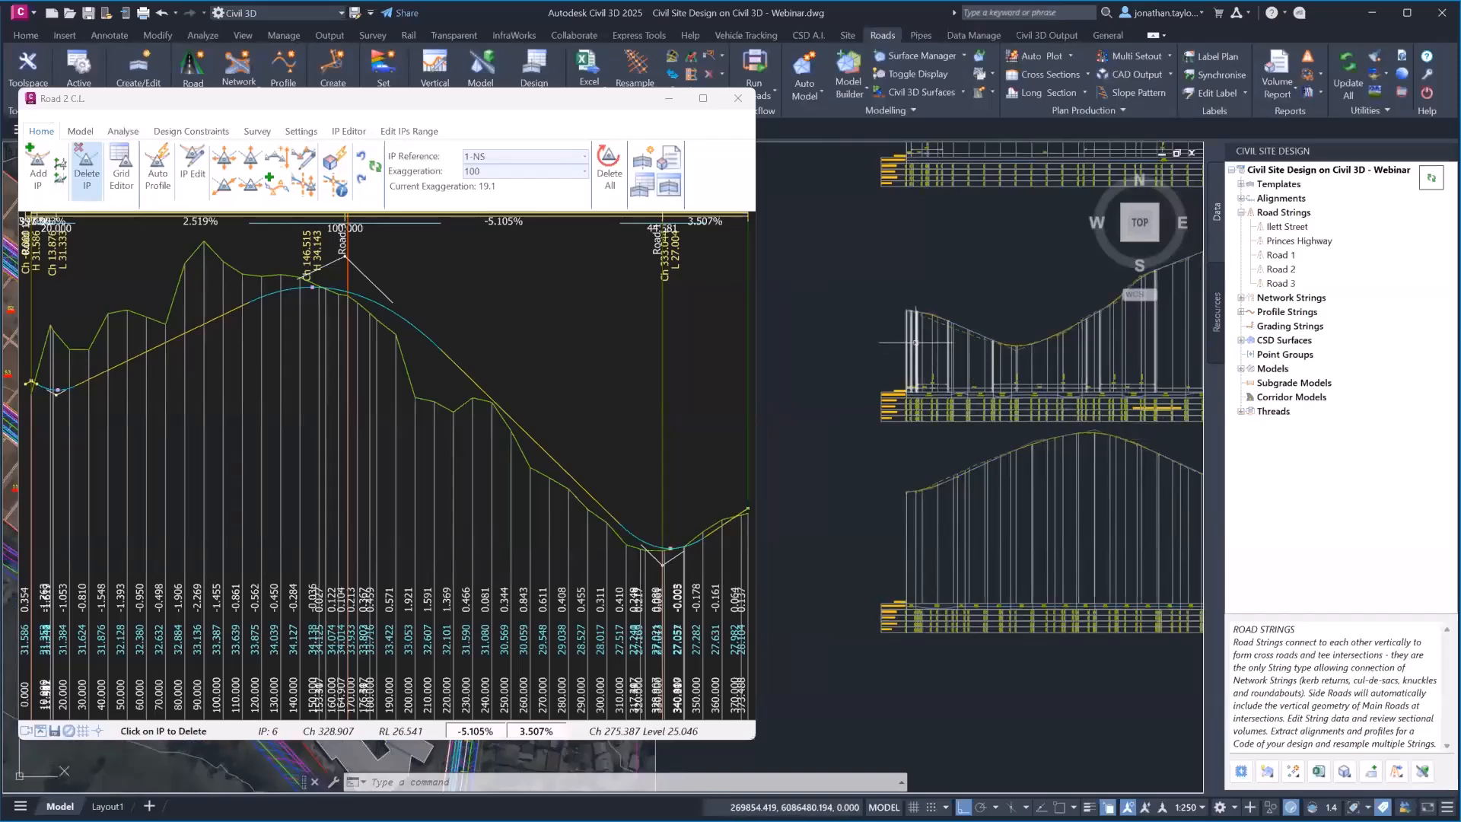
pyautogui.moveTo(936, 289)
pyautogui.mouseDown(button='middle')
pyautogui.moveTo(810, 339)
pyautogui.moveTo(842, 330)
pyautogui.mouseUp(button='middle')
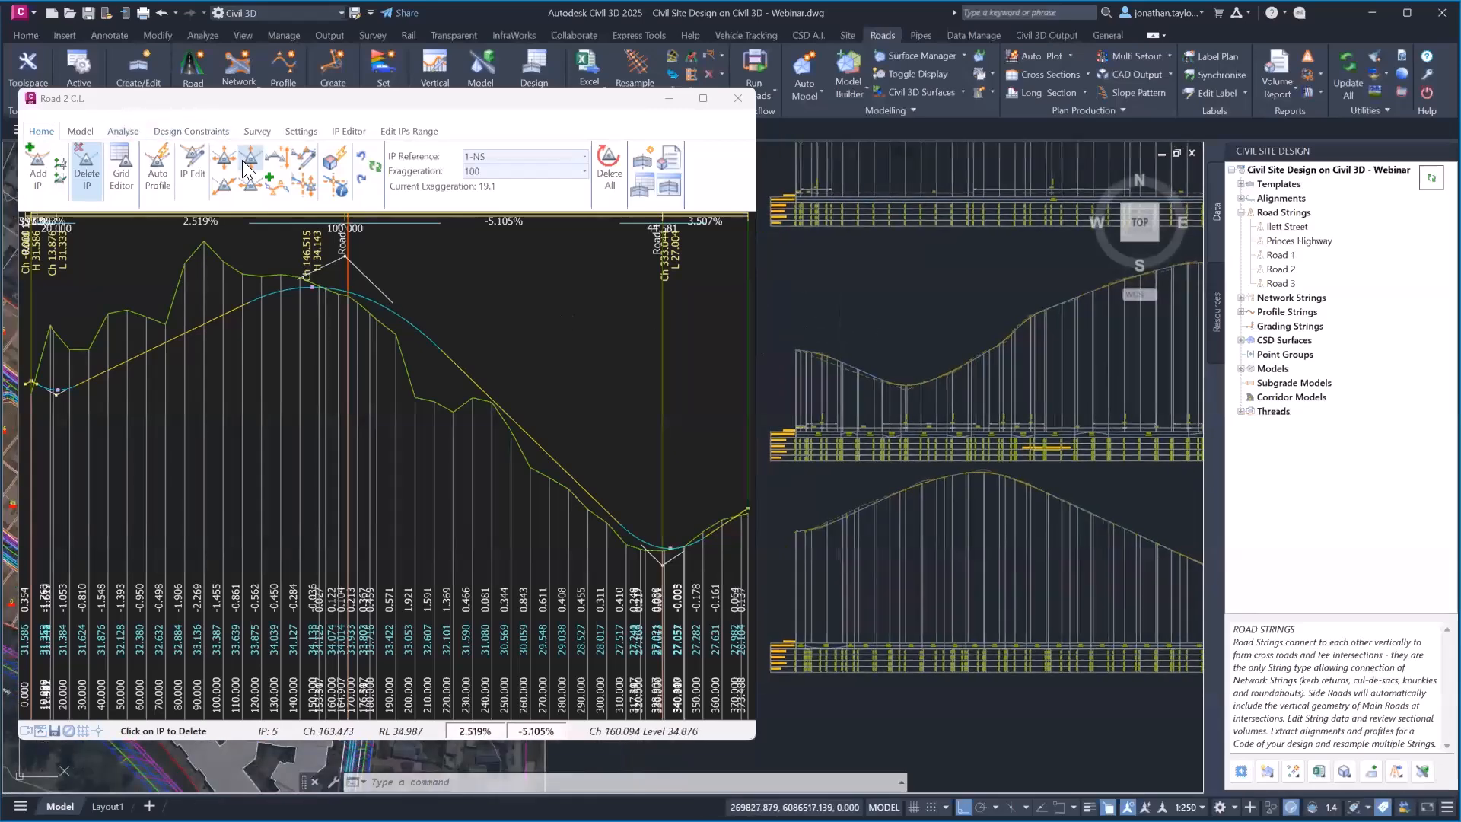
pyautogui.moveTo(883, 247); pyautogui.dragTo(898, 519, button='middle')
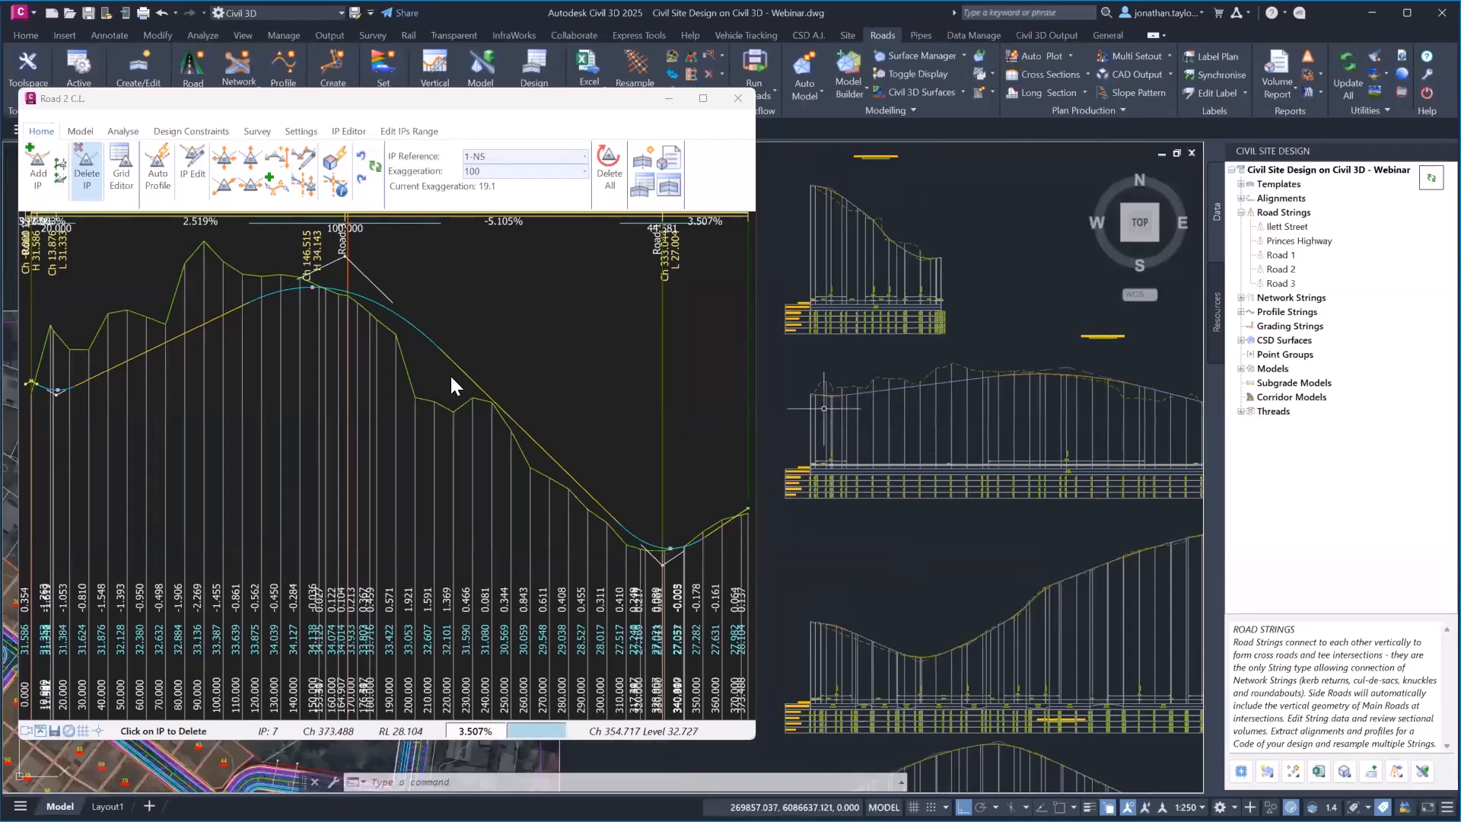
pyautogui.scroll(5, 805, 465)
pyautogui.scroll(-5, 804, 464)
pyautogui.moveTo(1189, 420); pyautogui.dragTo(1050, 431, button='middle')
pyautogui.scroll(3, 988, 339)
pyautogui.scroll(-3, 890, 362)
pyautogui.moveTo(849, 476); pyautogui.dragTo(1012, 476, button='middle')
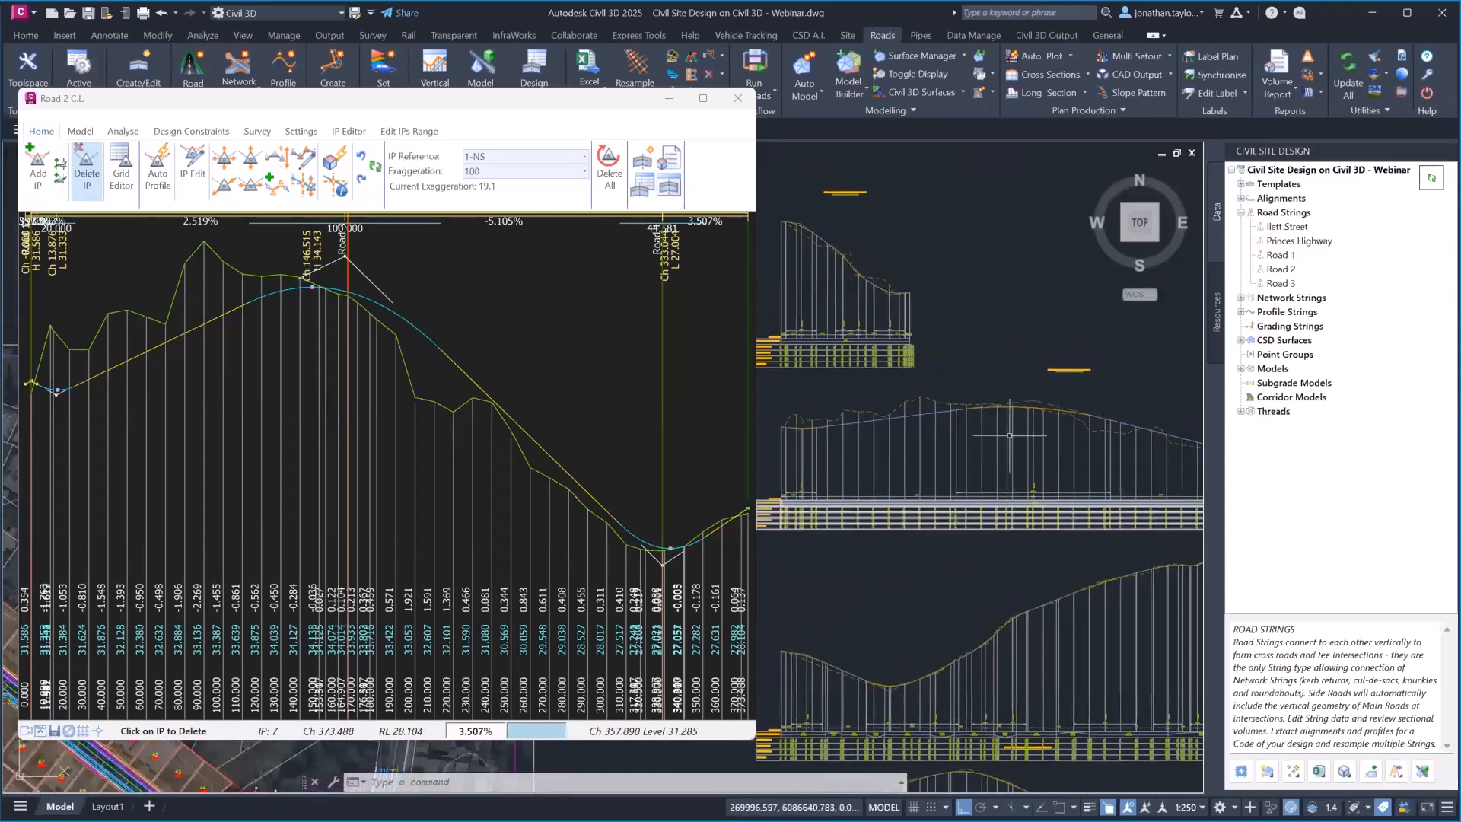
# Step: Lower the Road 2 IP at the Road 3 intersection vertically to a level of about 32.2 in the Vertical Grading Editor
pyautogui.click(250, 174)
pyautogui.click(345, 259)
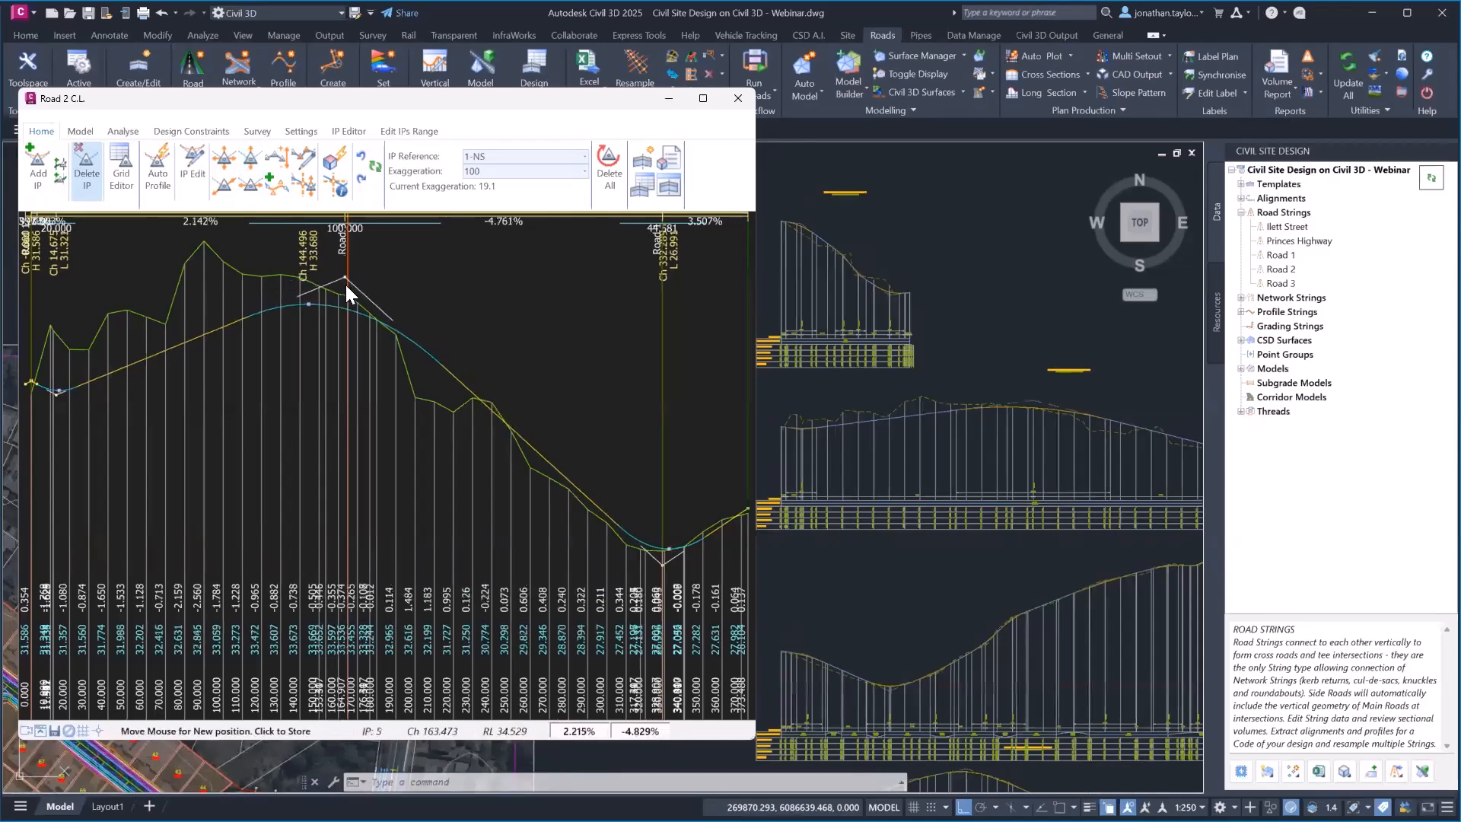
pyautogui.click(344, 357)
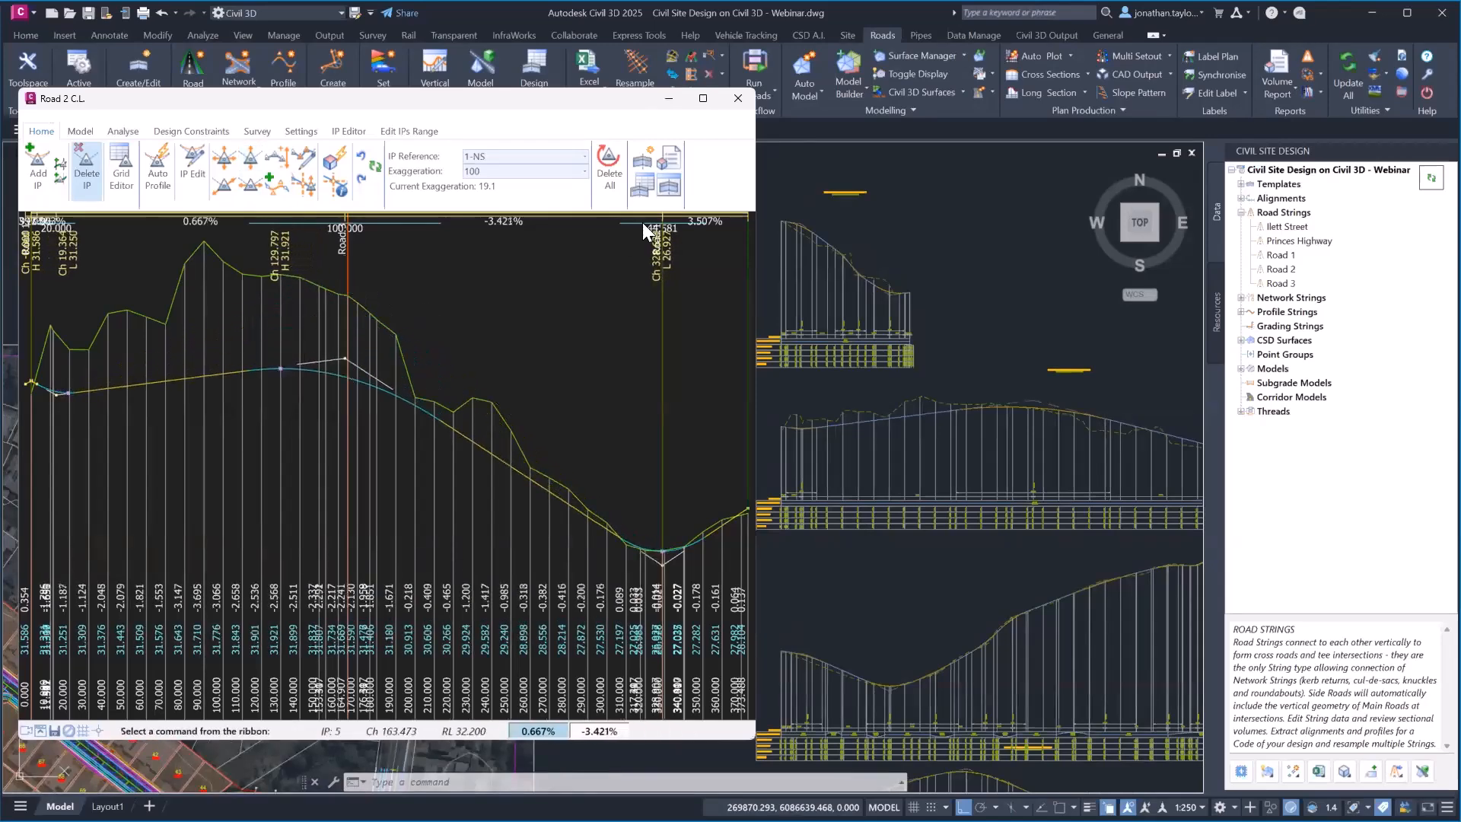
pyautogui.moveTo(618, 103); pyautogui.dragTo(611, 103)
# Step: Update the Civil 3D profile views of Ilett Street and Roads 1 to 3 from the edited road strings
pyautogui.rightClick(1283, 215)
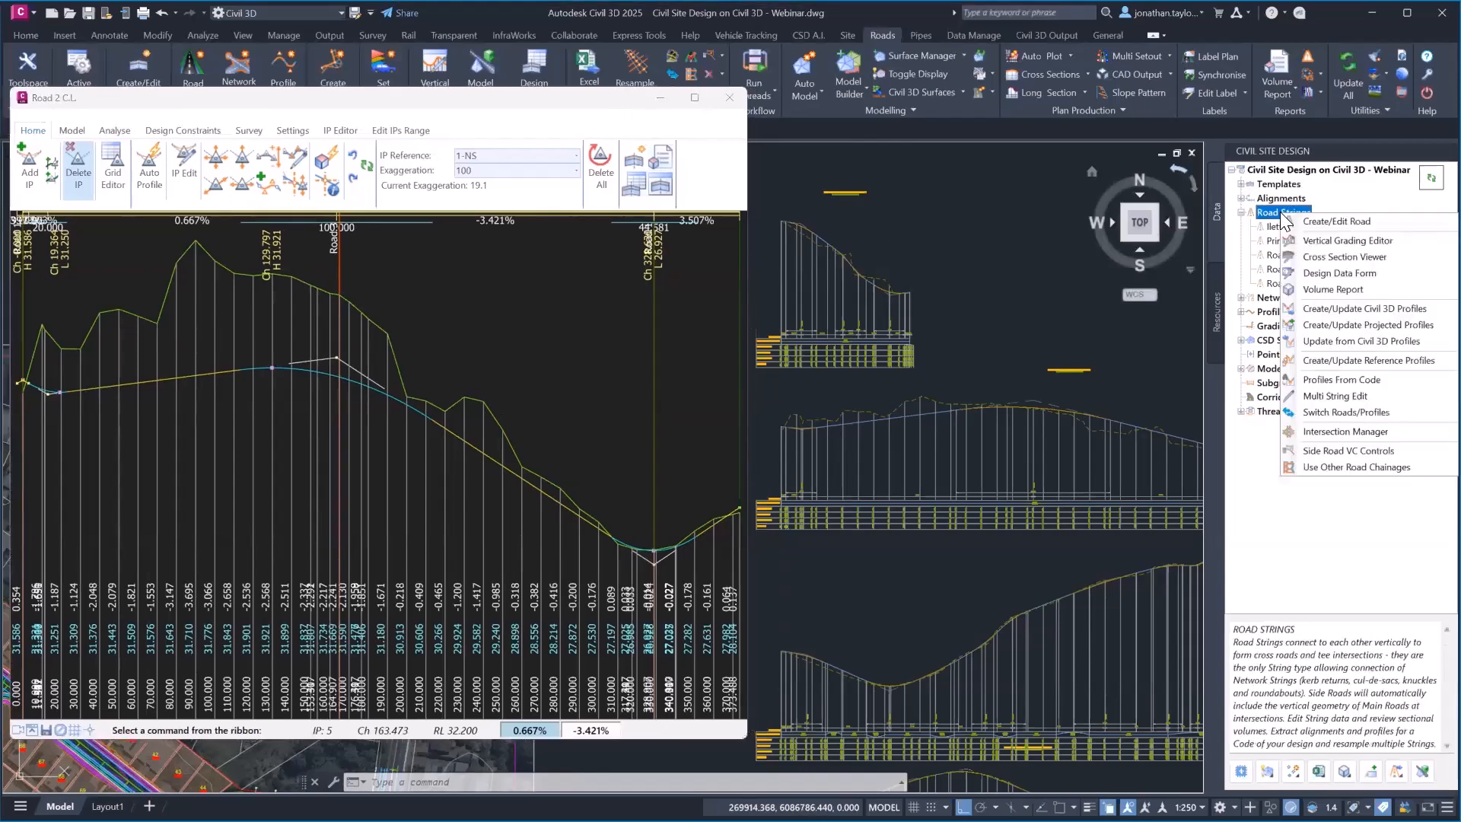
pyautogui.click(1324, 325)
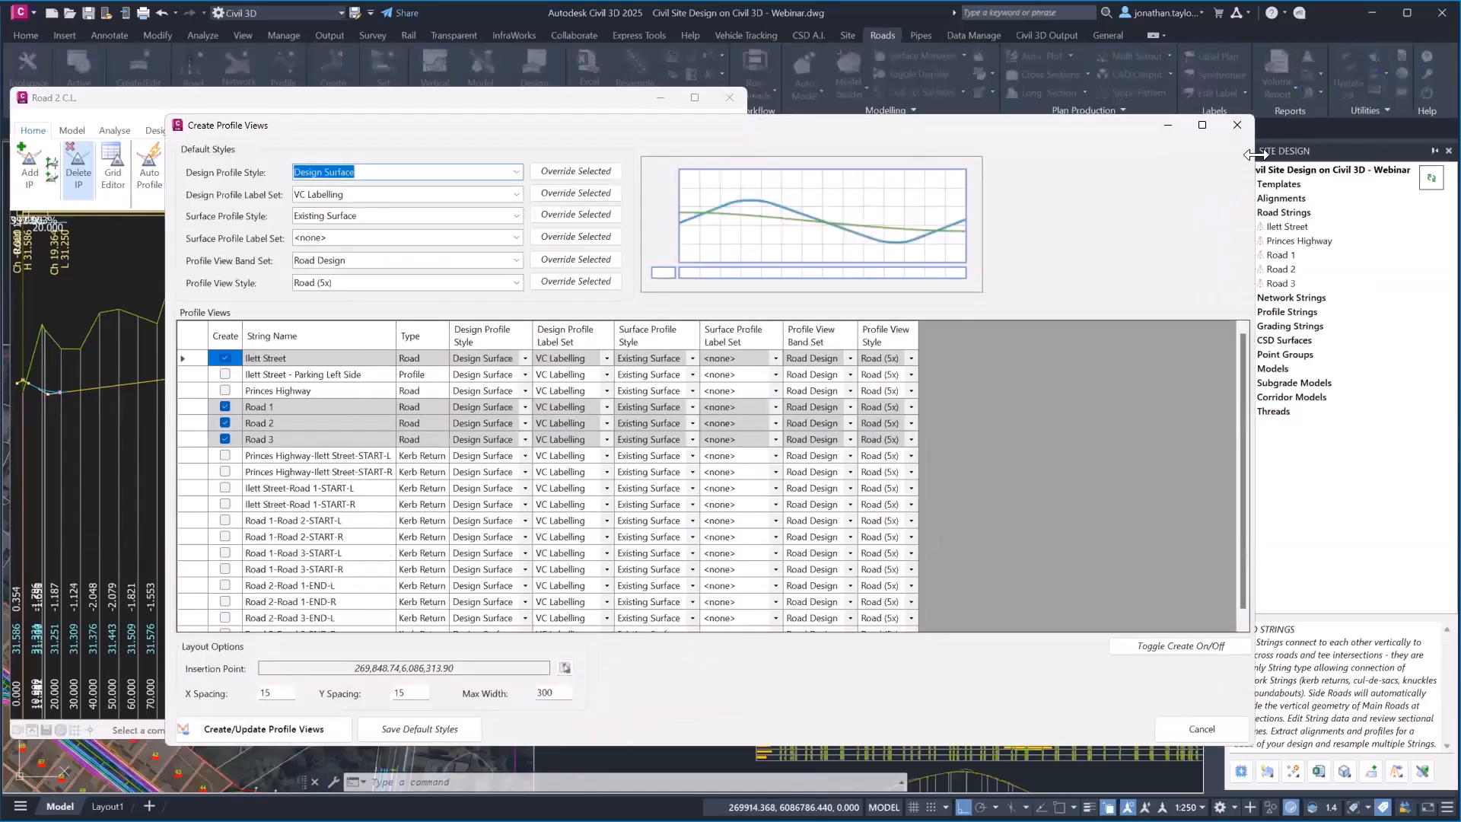
pyautogui.moveTo(1255, 154); pyautogui.dragTo(1055, 154)
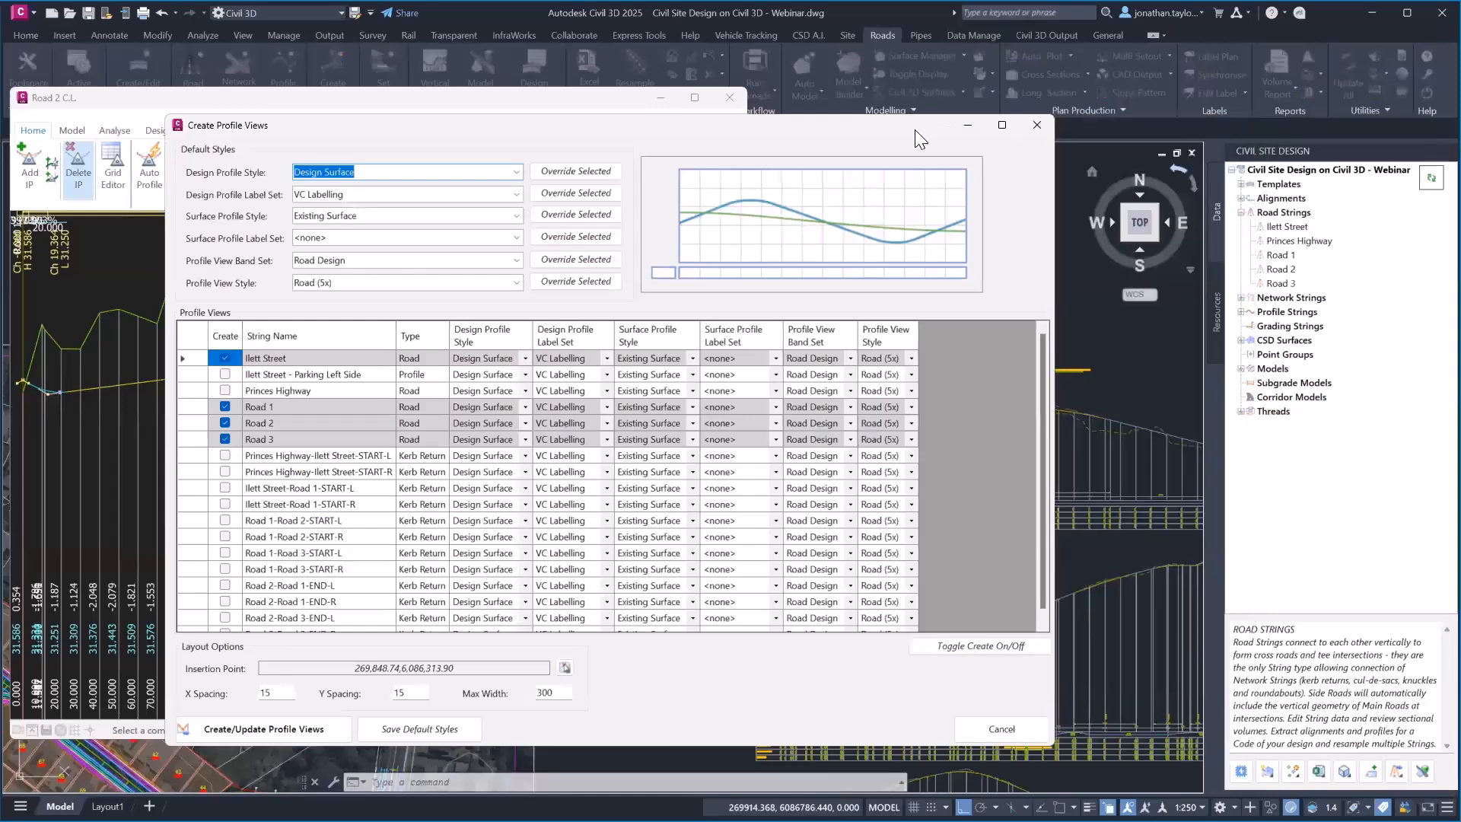
pyautogui.moveTo(911, 129); pyautogui.dragTo(703, 122)
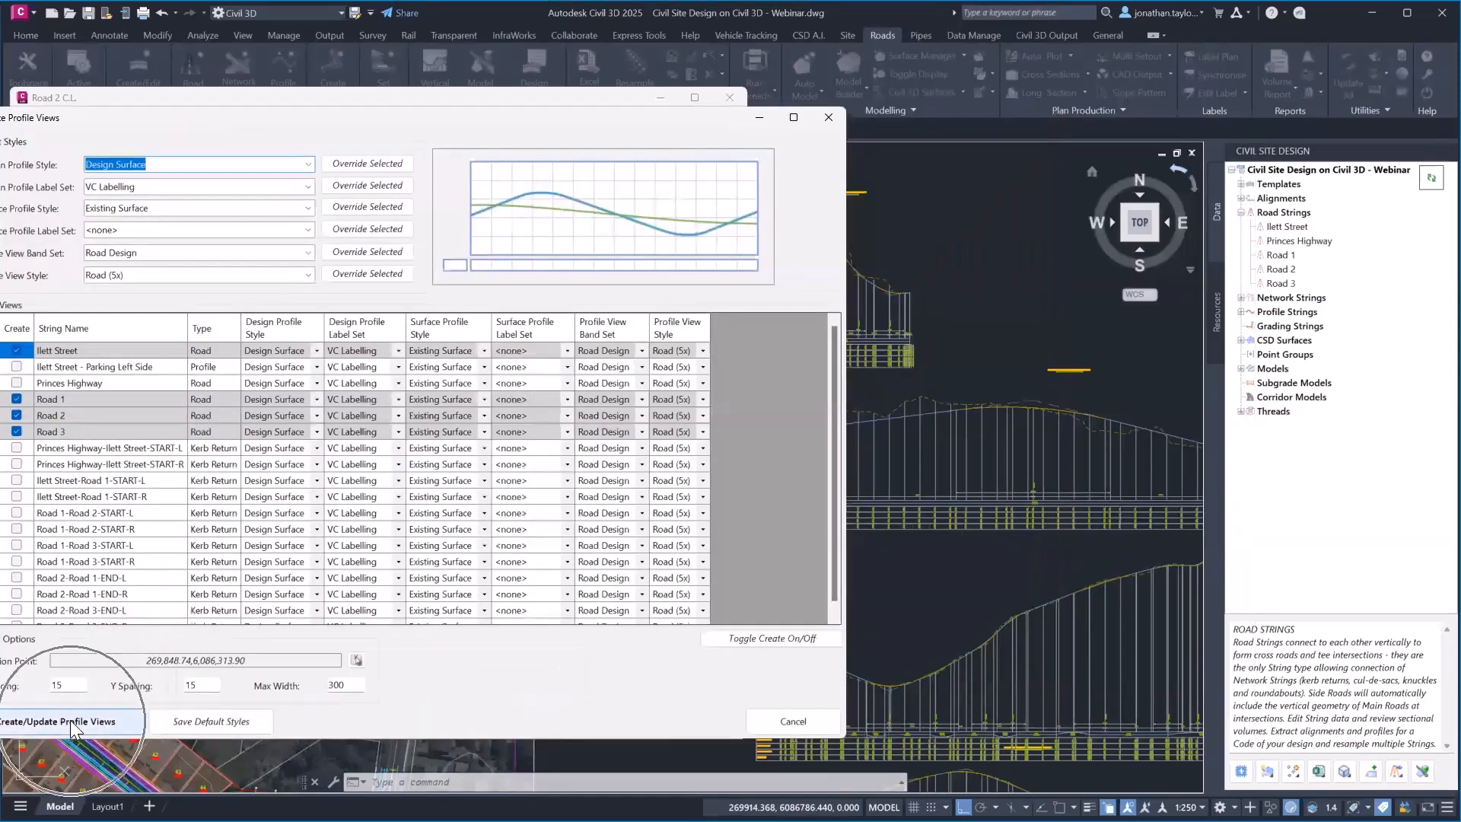
pyautogui.click(75, 722)
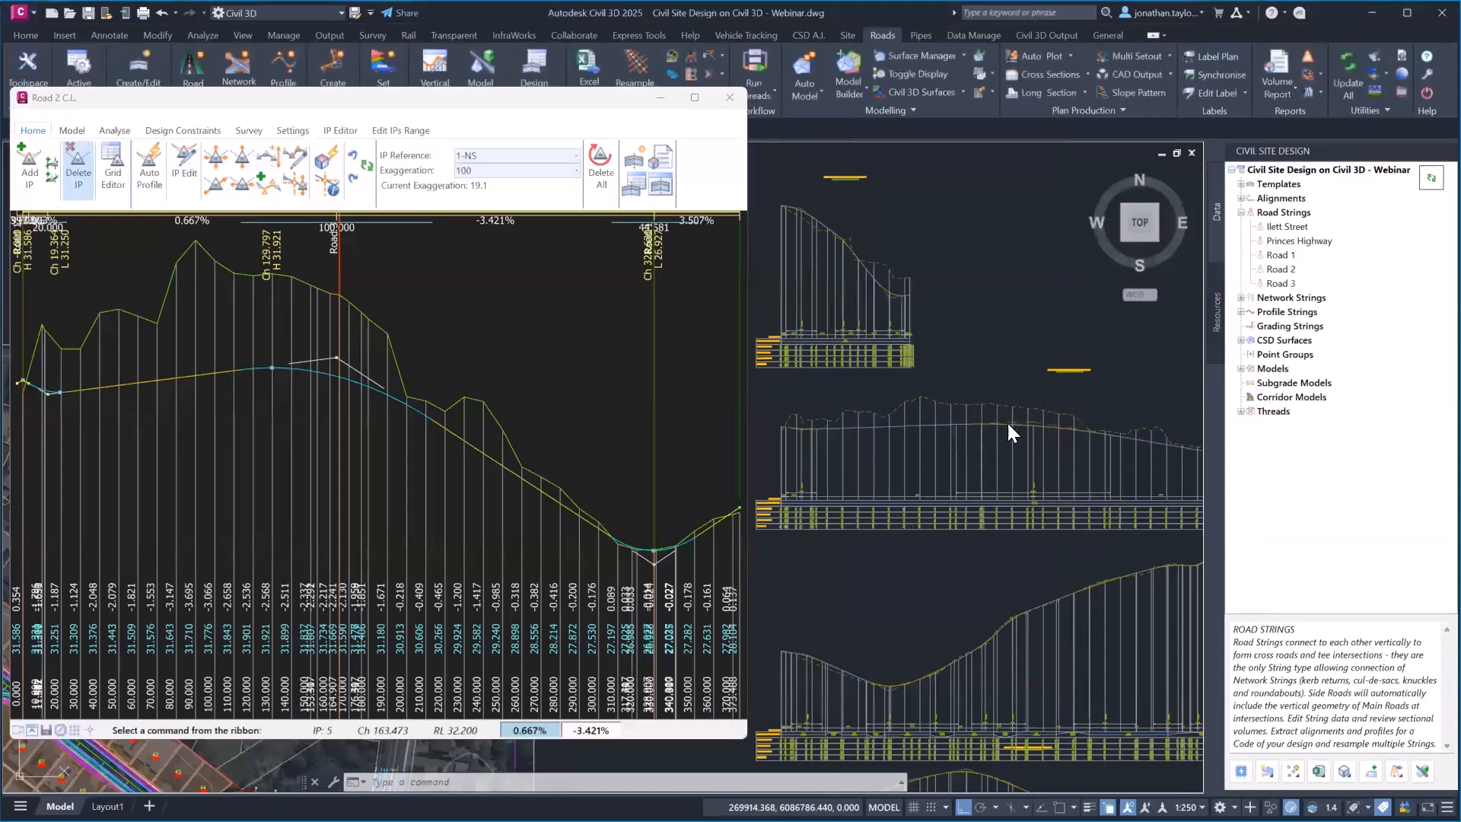
# Step: Raise the PVI at station 163.473 m of Road 2's design profile vertically in its Civil 3D profile view
pyautogui.click(1007, 423)
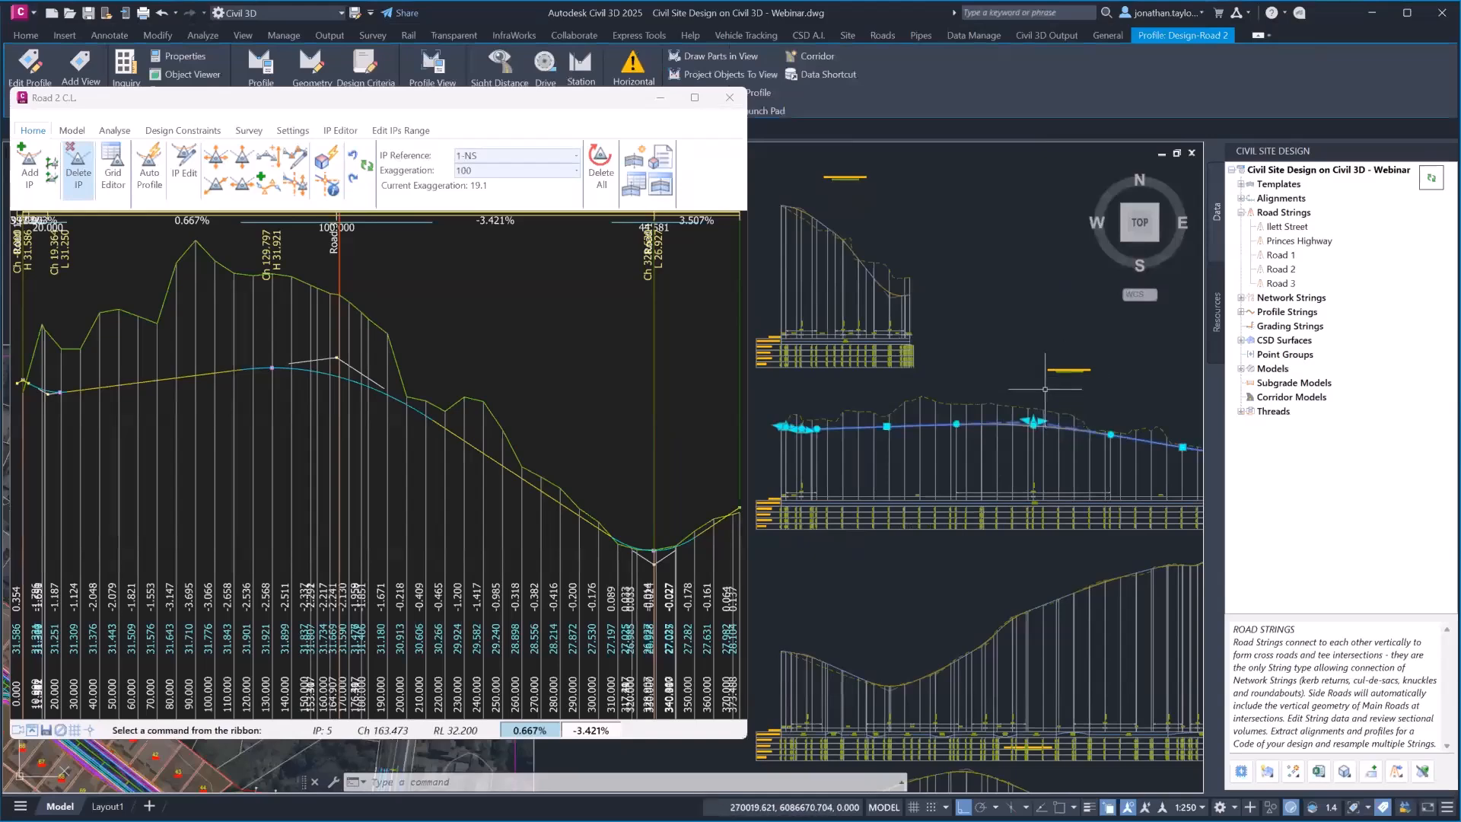
pyautogui.click(1033, 423)
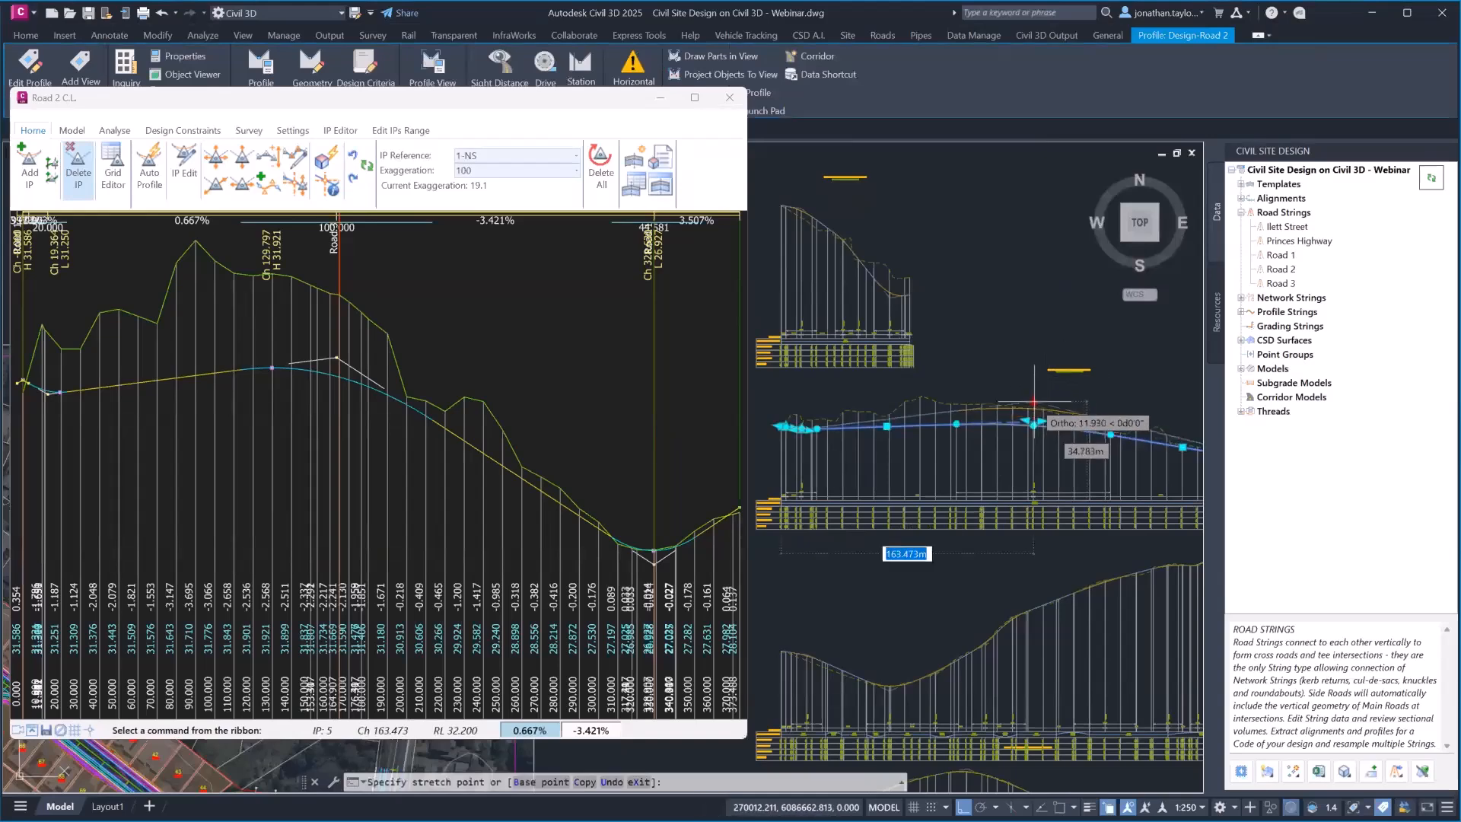
pyautogui.click(1033, 391)
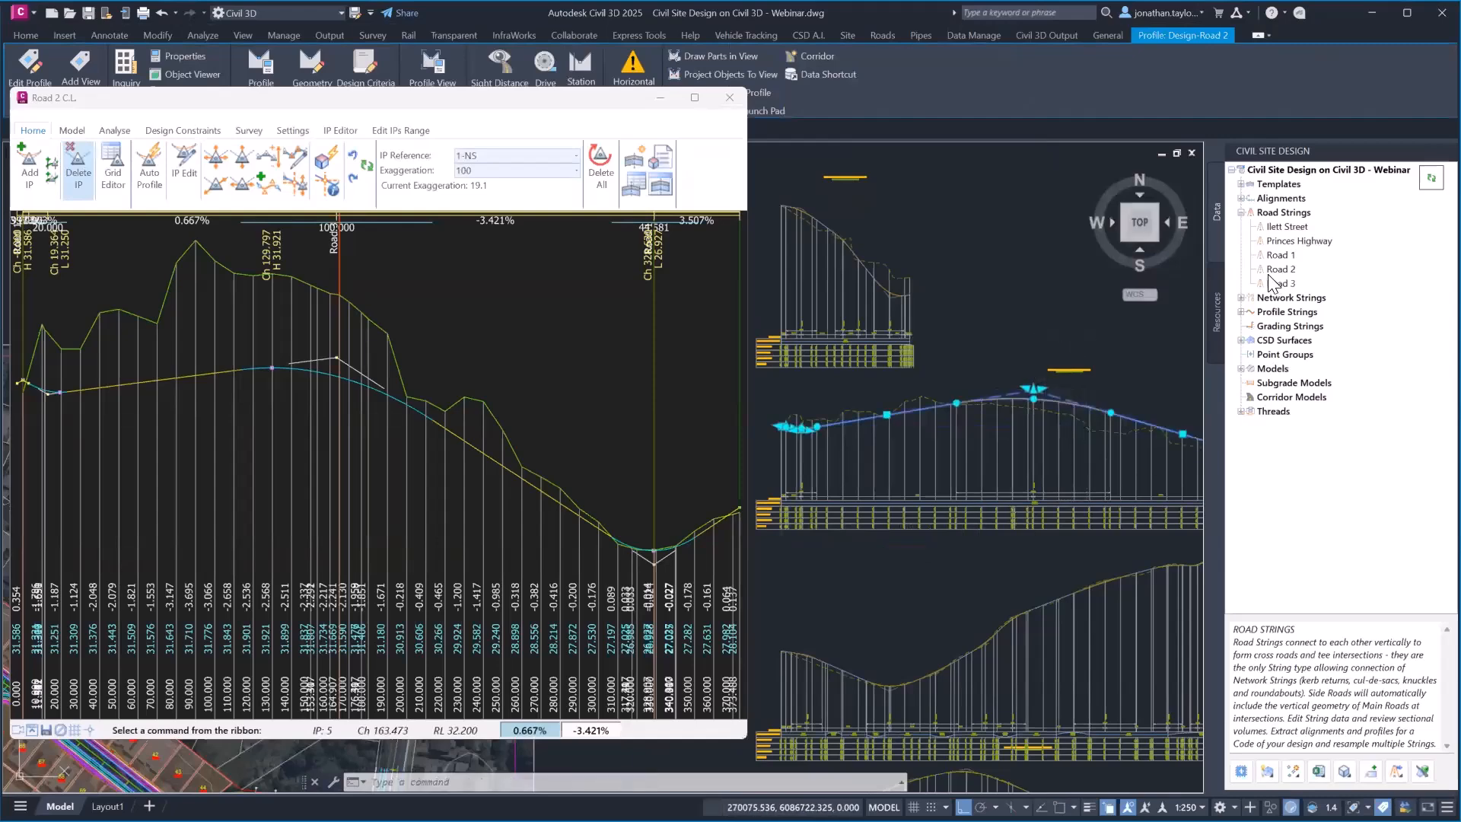
# Step: Update the road strings from the edited Civil 3D profiles and dismiss the resulting message
pyautogui.rightClick(1271, 216)
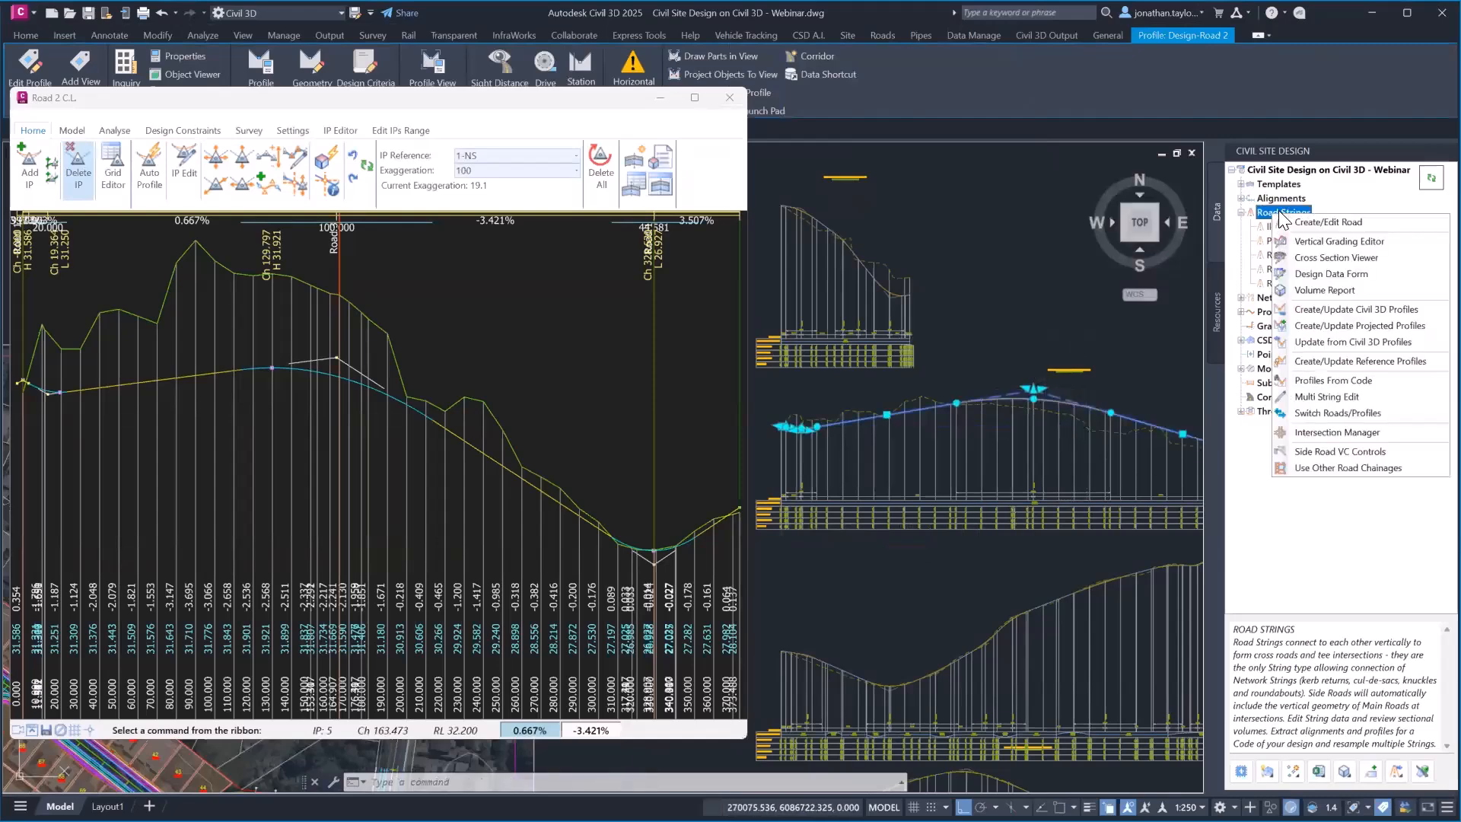
pyautogui.click(1367, 342)
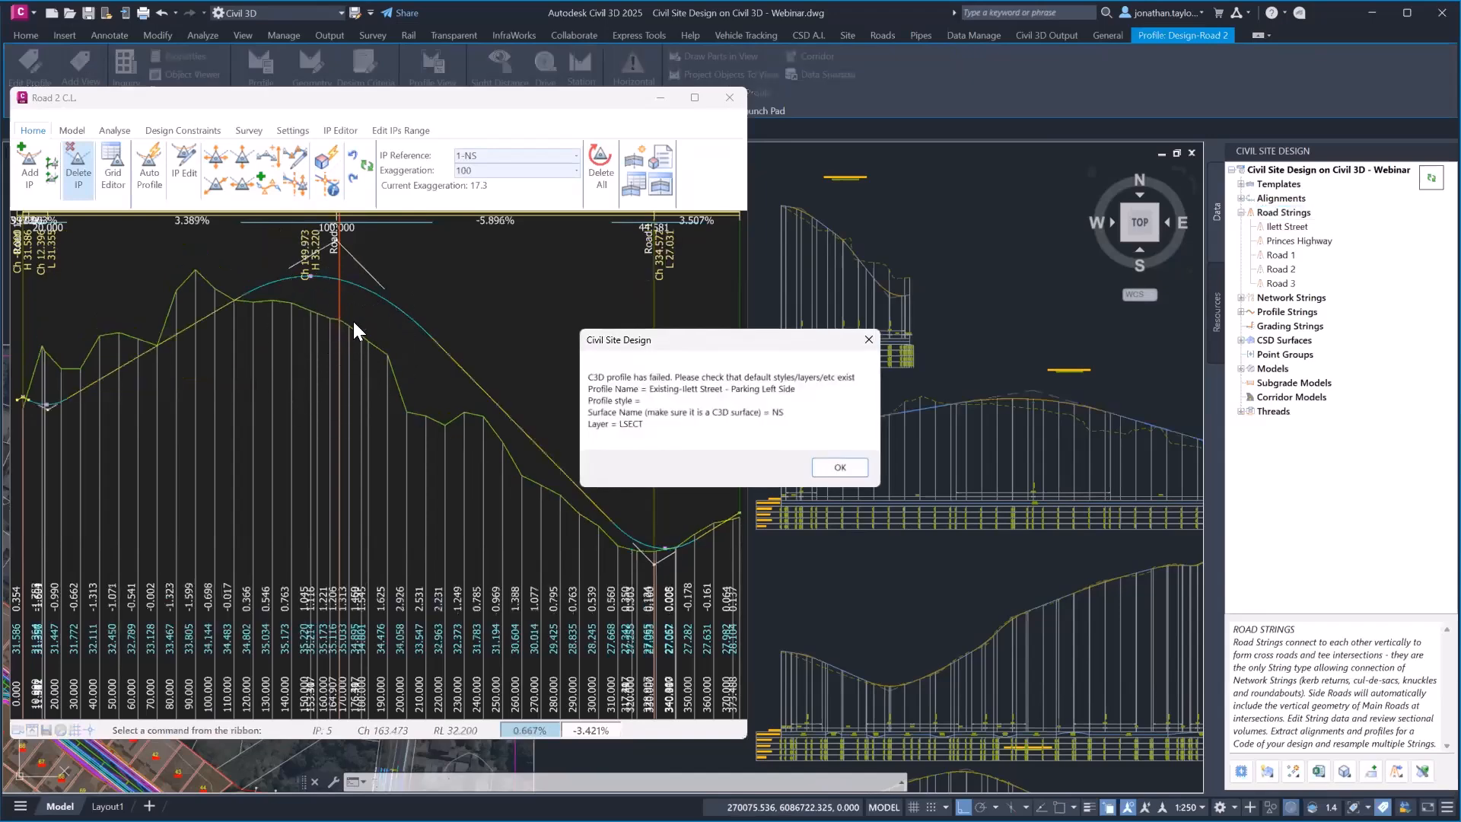
pyautogui.click(839, 467)
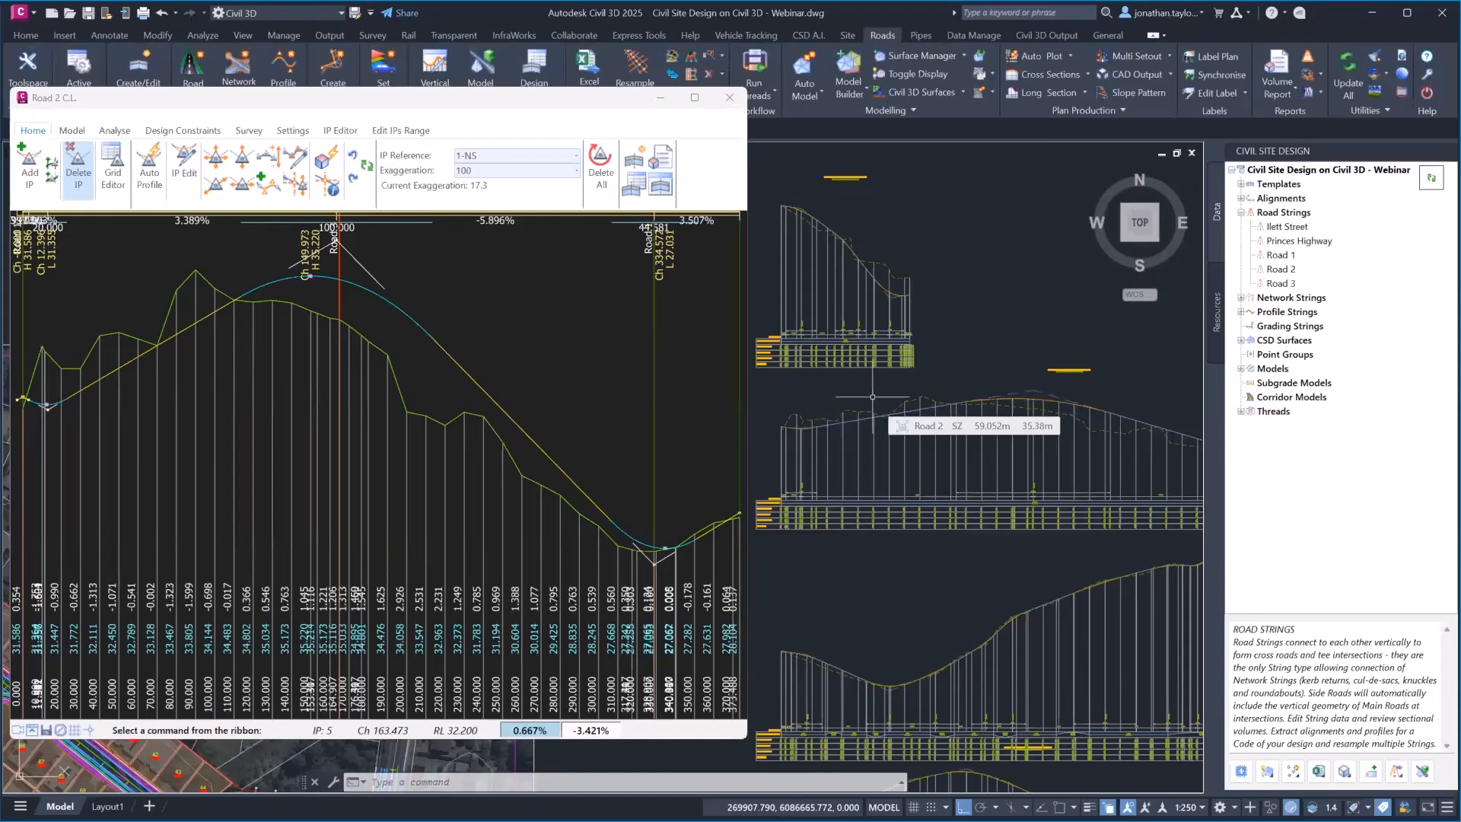
# Step: Close the Road 2 profile window and zoom the plan to the road intersection beside lot 200
pyautogui.click(729, 97)
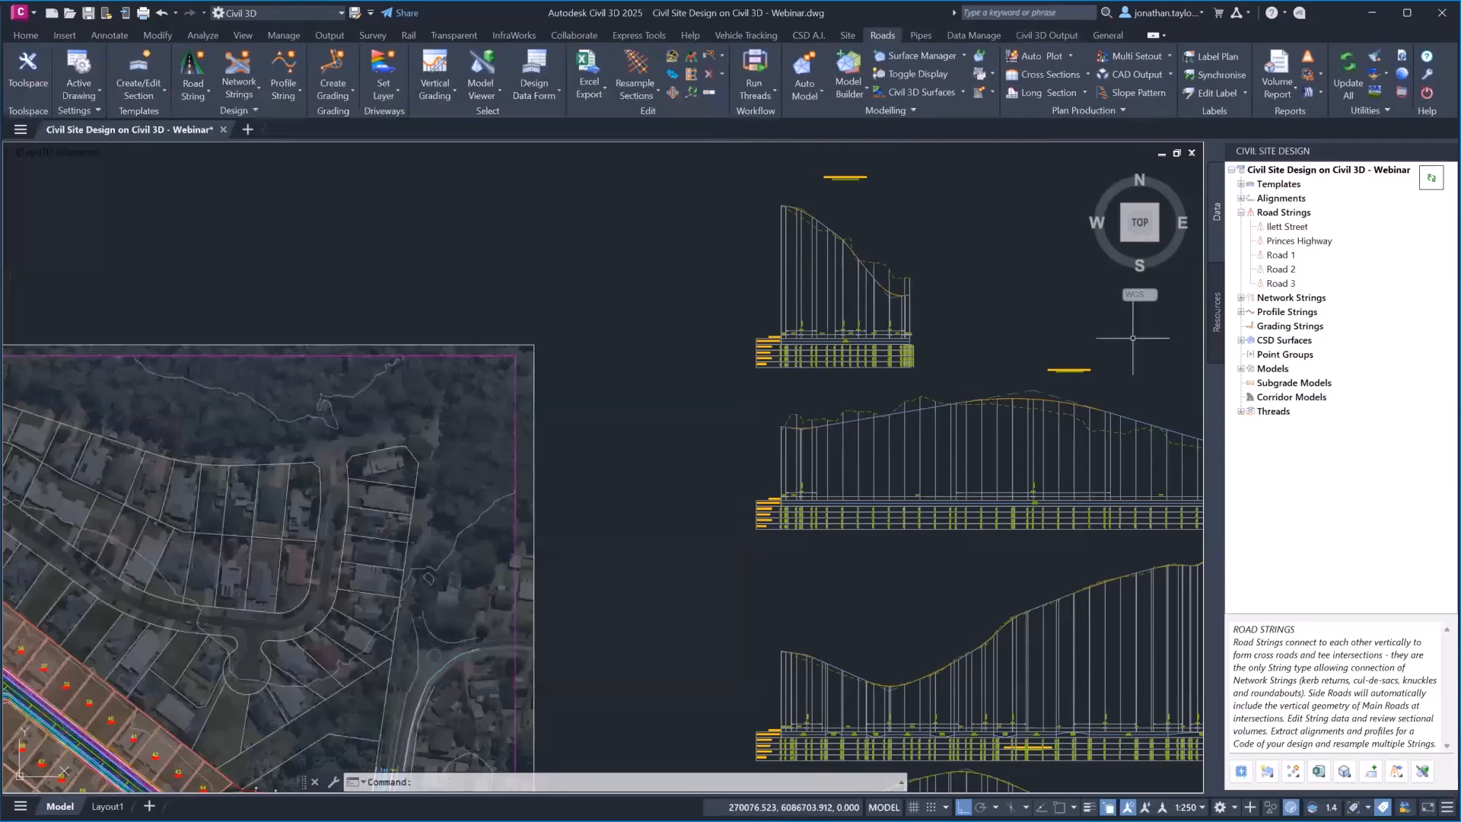
pyautogui.scroll(4, 669, 441)
pyautogui.scroll(7, 487, 611)
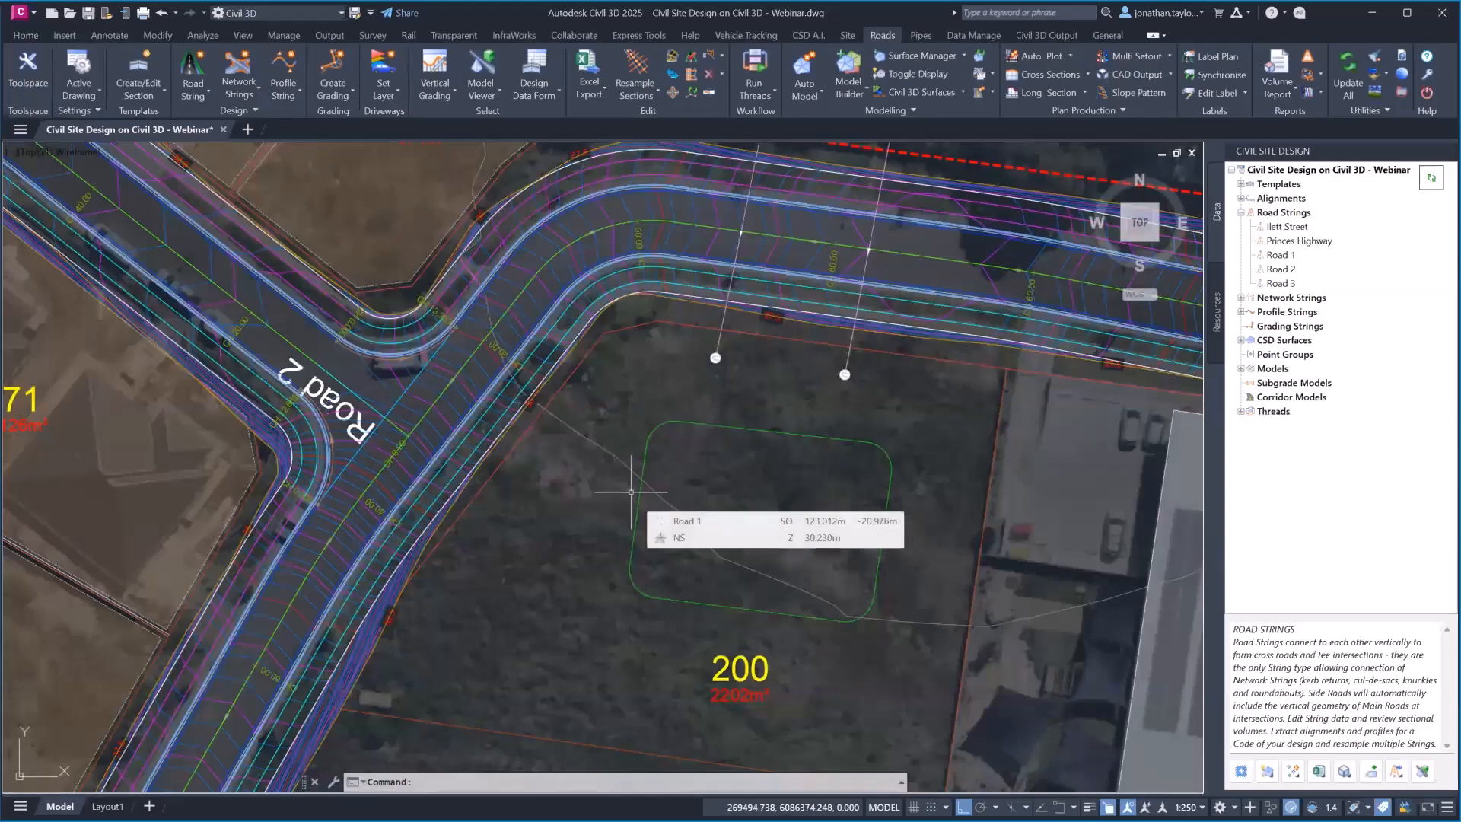
pyautogui.moveTo(975, 399); pyautogui.dragTo(178, 426, button='middle')
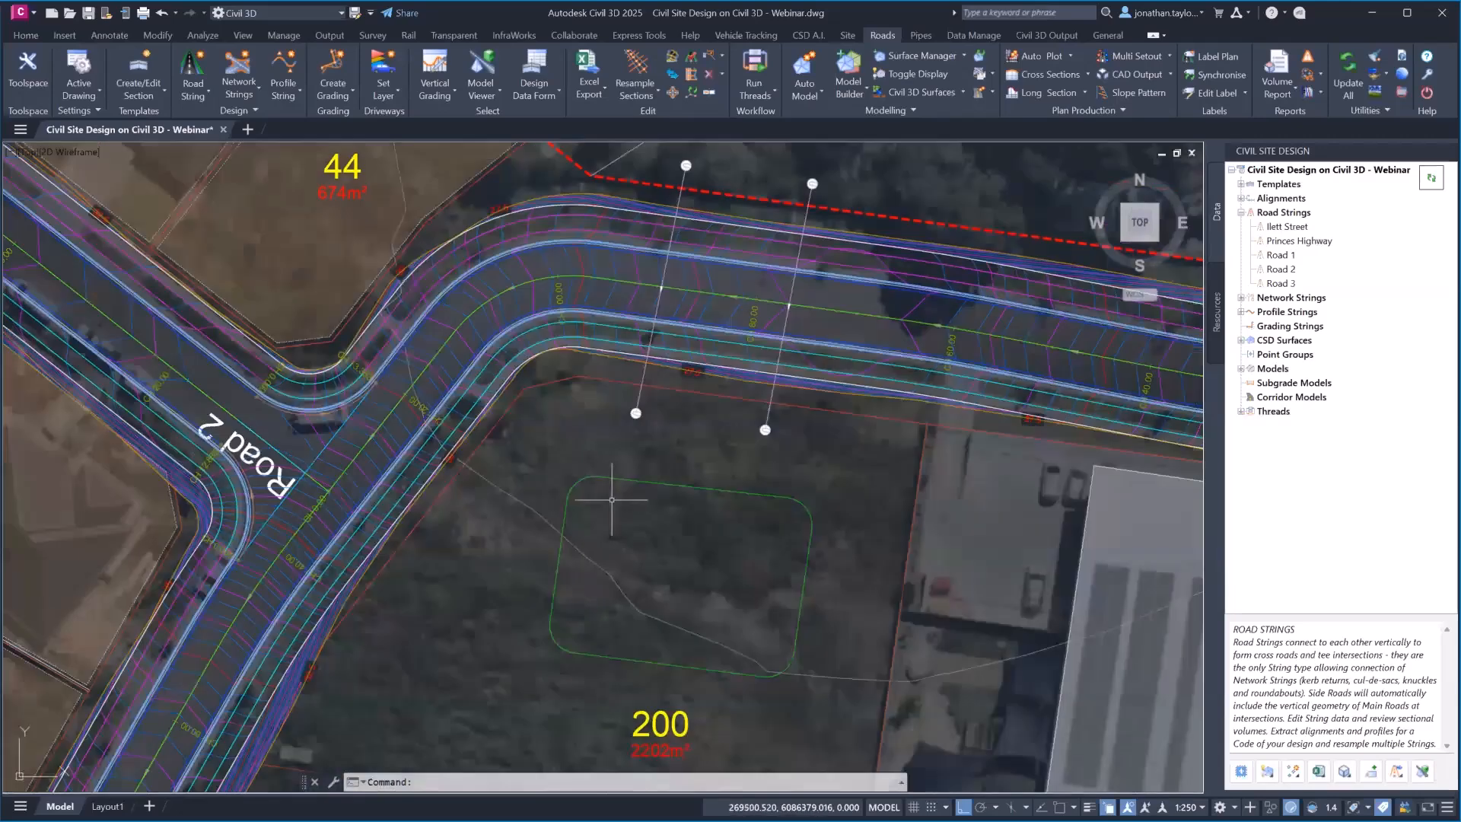
# Step: Open the Intersection Manager for the road strings at the junction beside lots 71 and 200
pyautogui.moveTo(611, 500); pyautogui.dragTo(985, 423, button='middle')
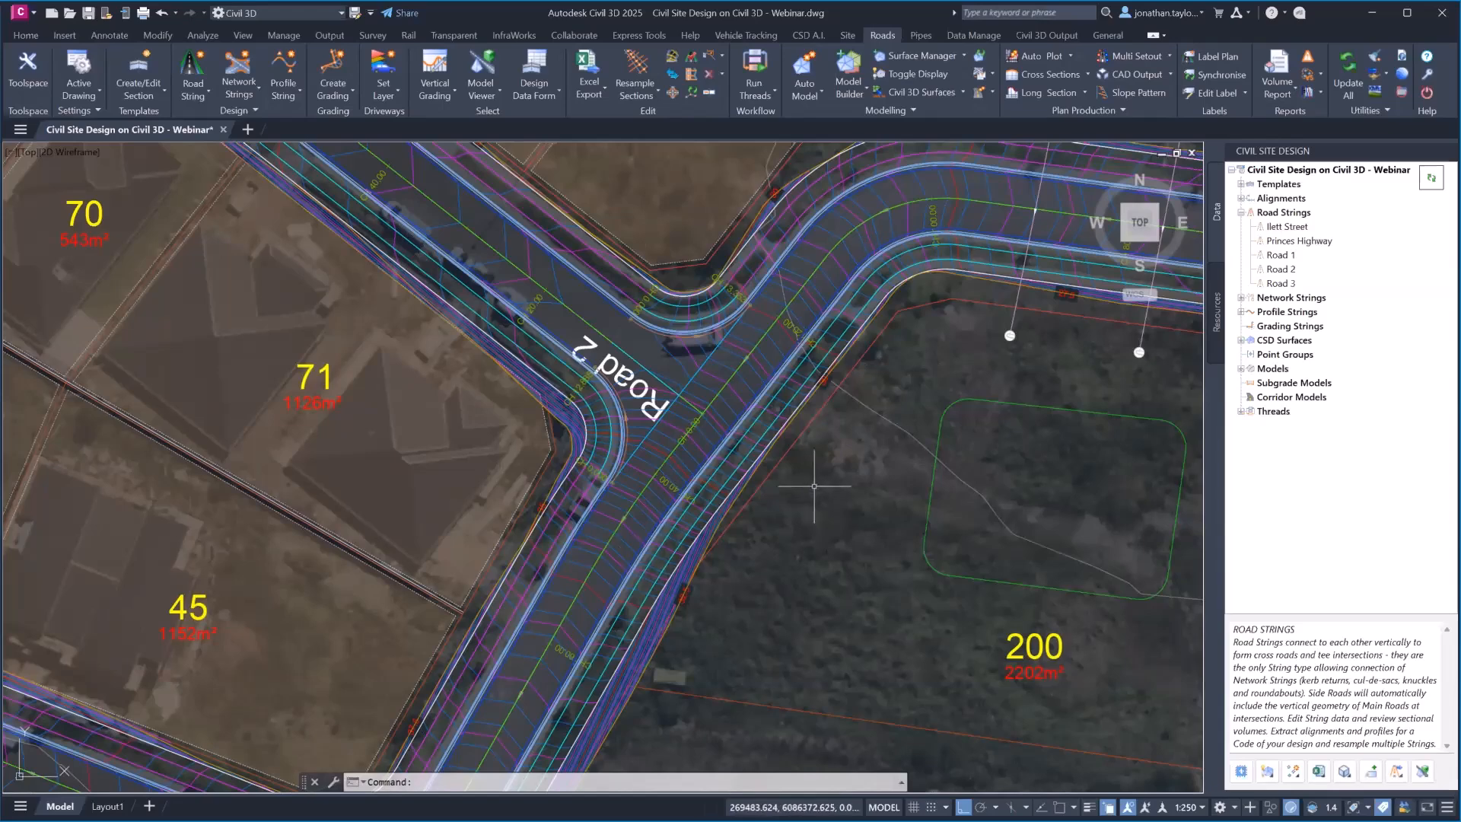
pyautogui.moveTo(850, 469); pyautogui.dragTo(741, 484, button='middle')
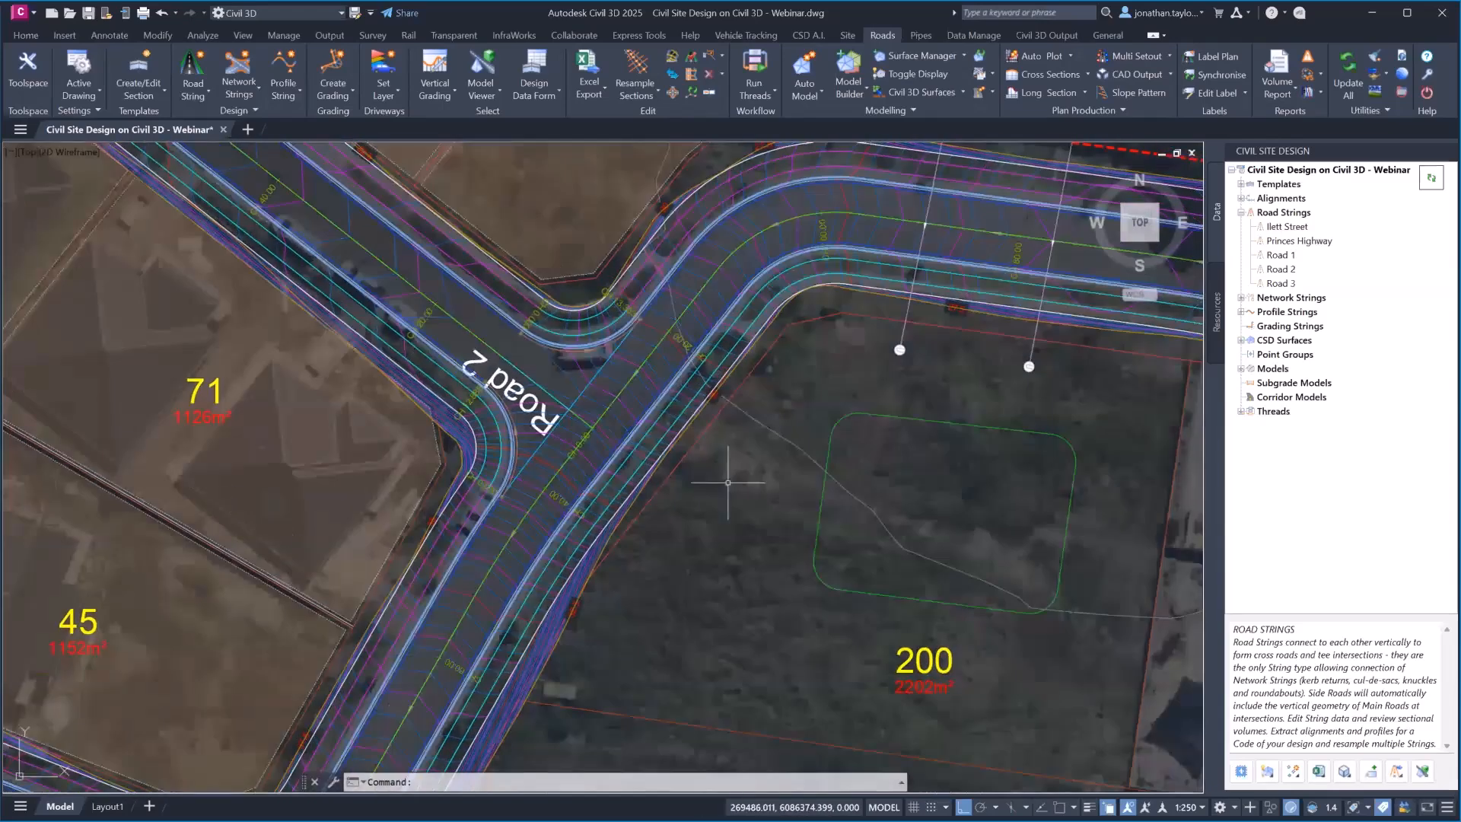
pyautogui.rightClick(1281, 213)
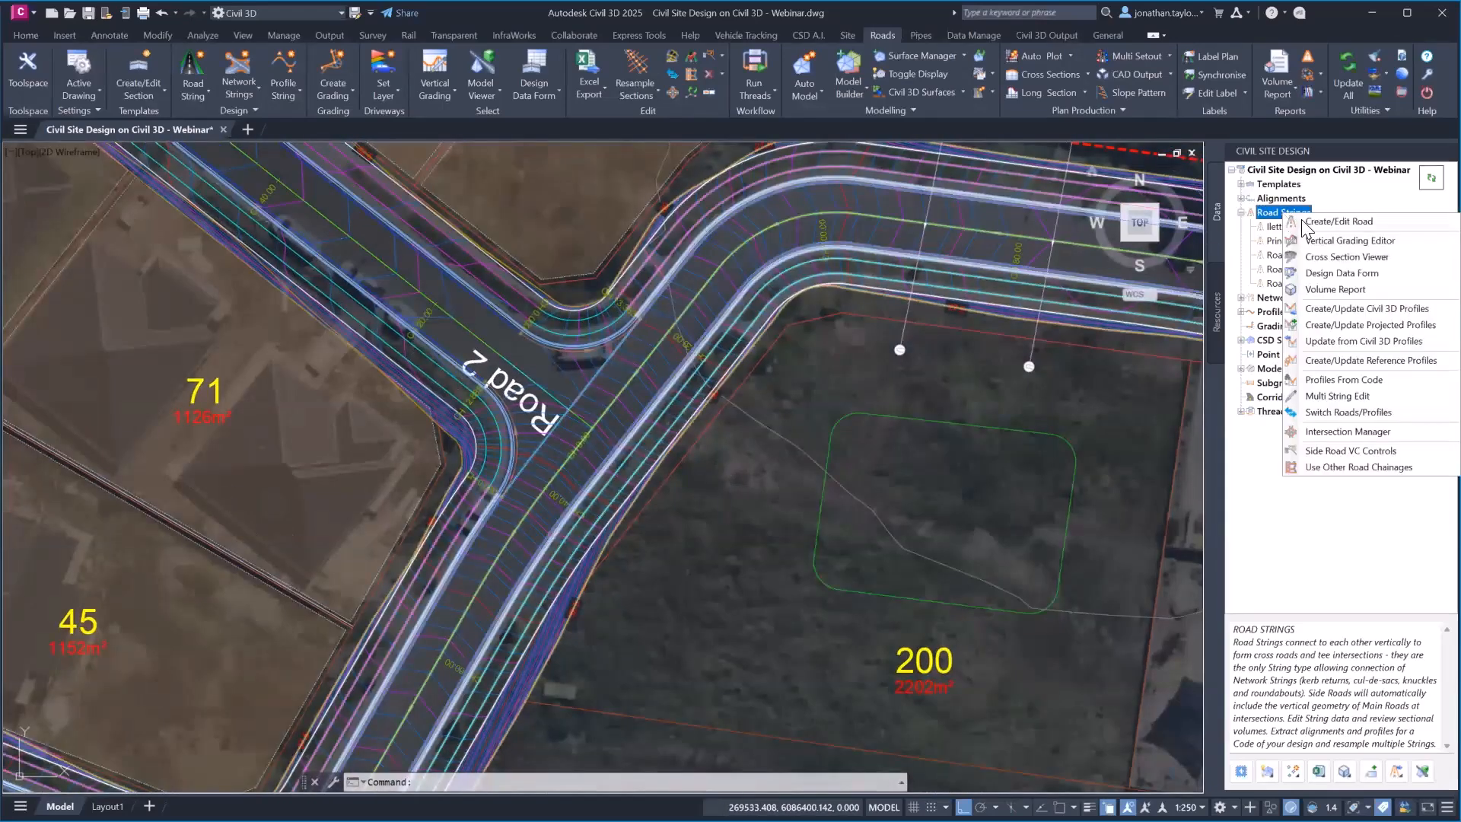
pyautogui.click(1354, 435)
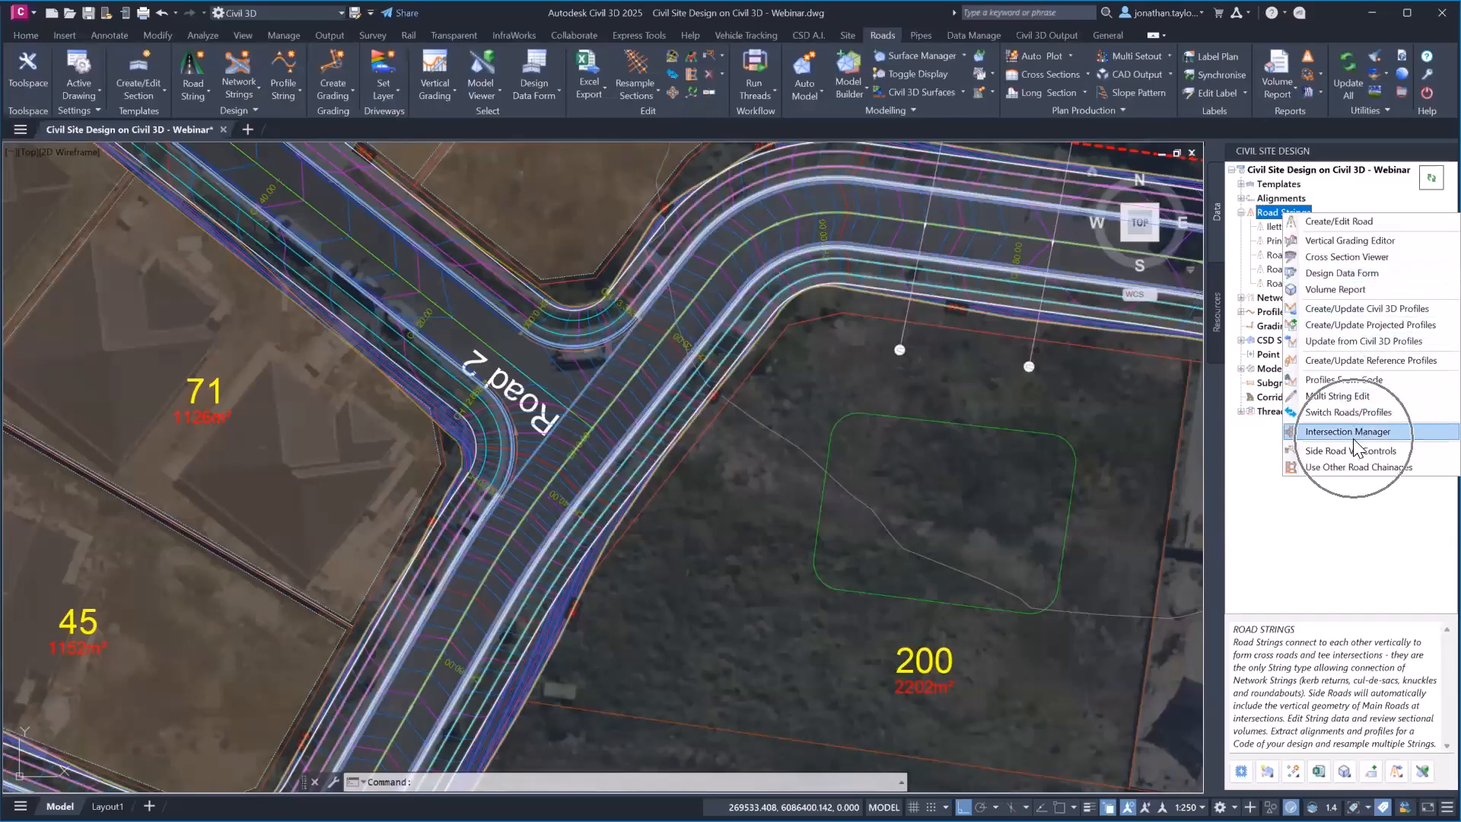
pyautogui.press('ctrl')
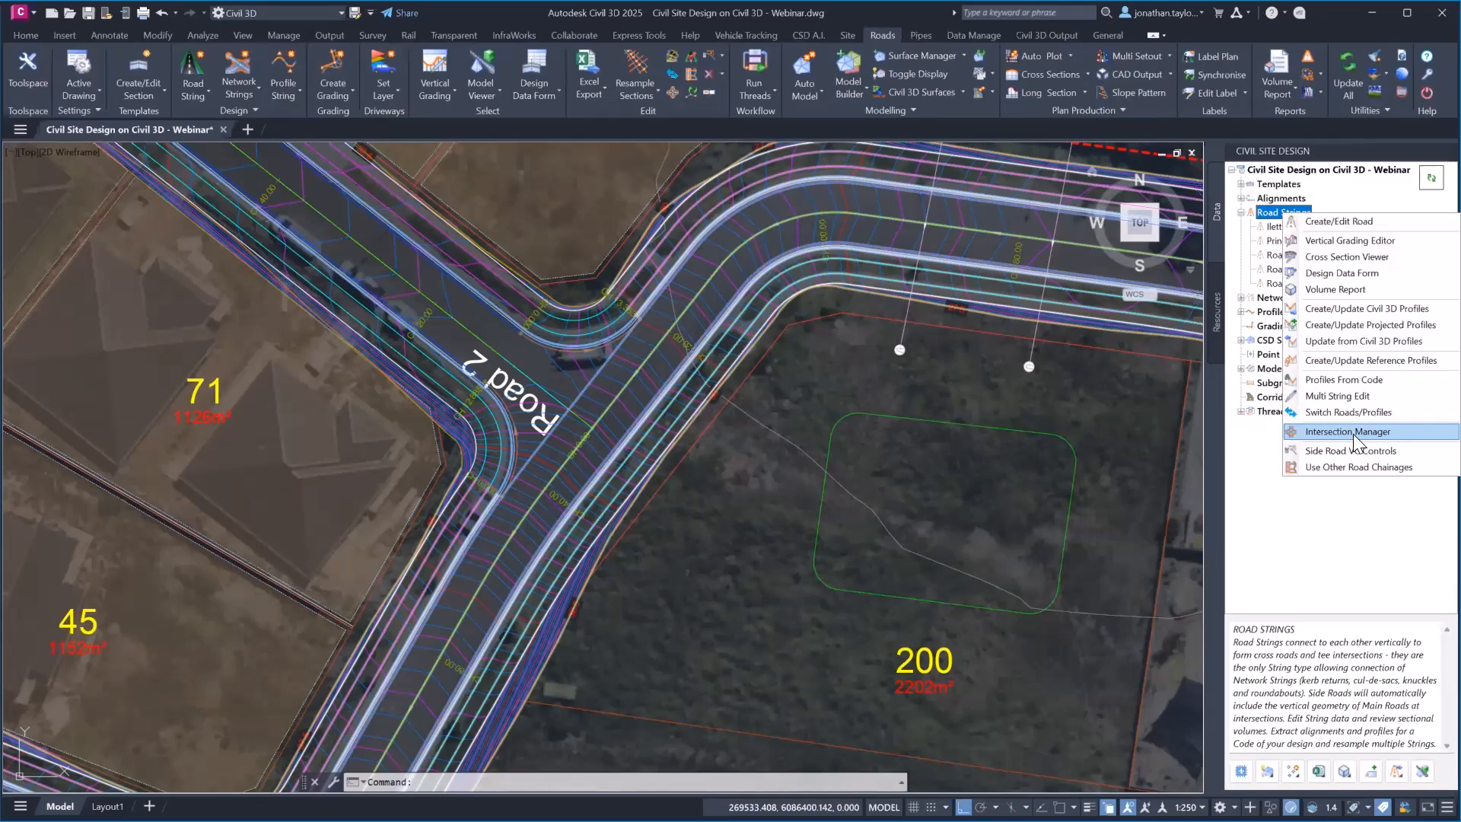
pyautogui.click(1346, 431)
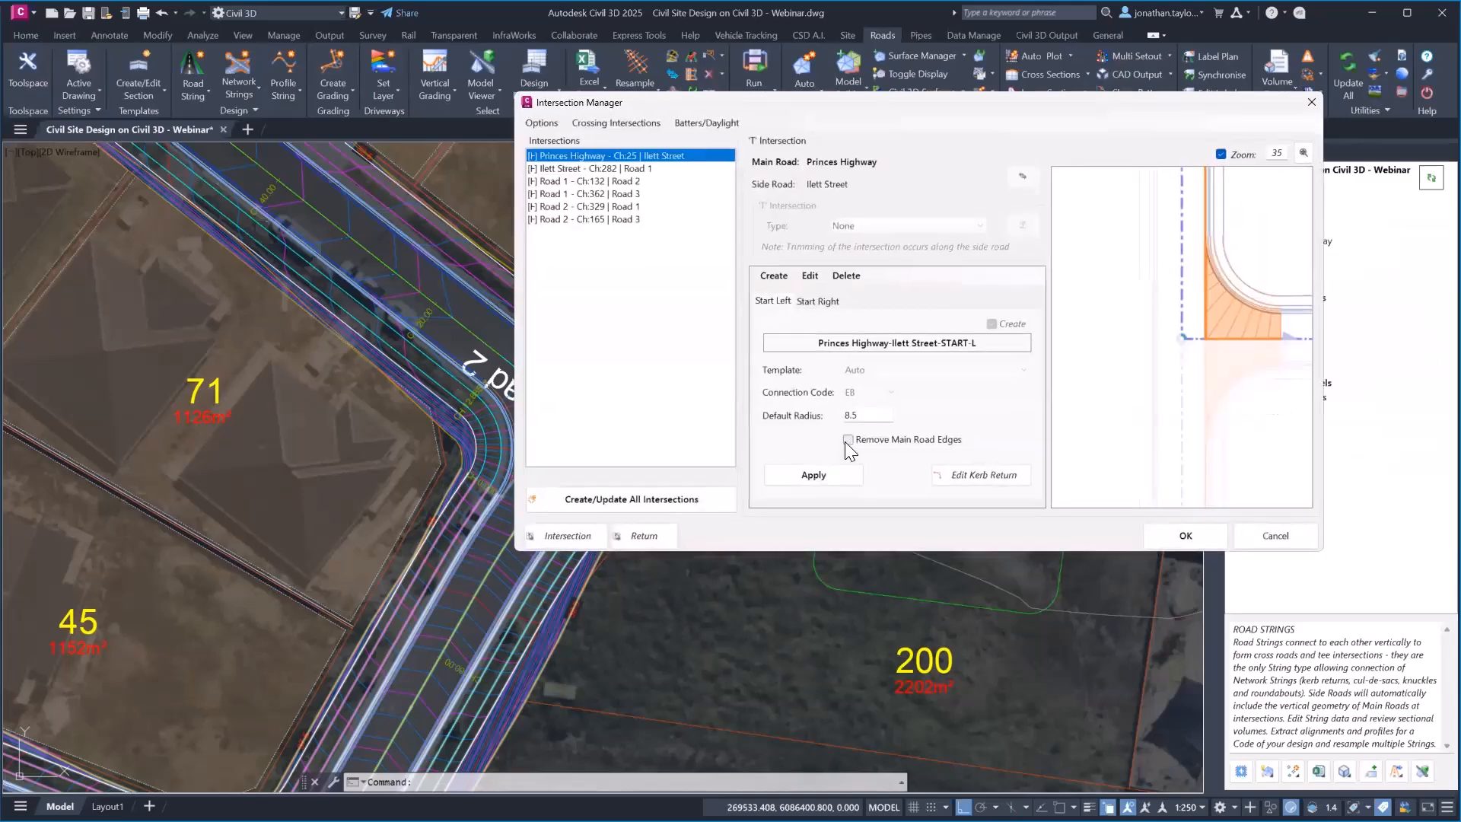
# Step: Pick the Road 1 and Road 2 intersection in the plan for editing and move the manager window clear of it
pyautogui.moveTo(426, 417); pyautogui.dragTo(194, 411, button='middle')
pyautogui.scroll(2, 326, 472)
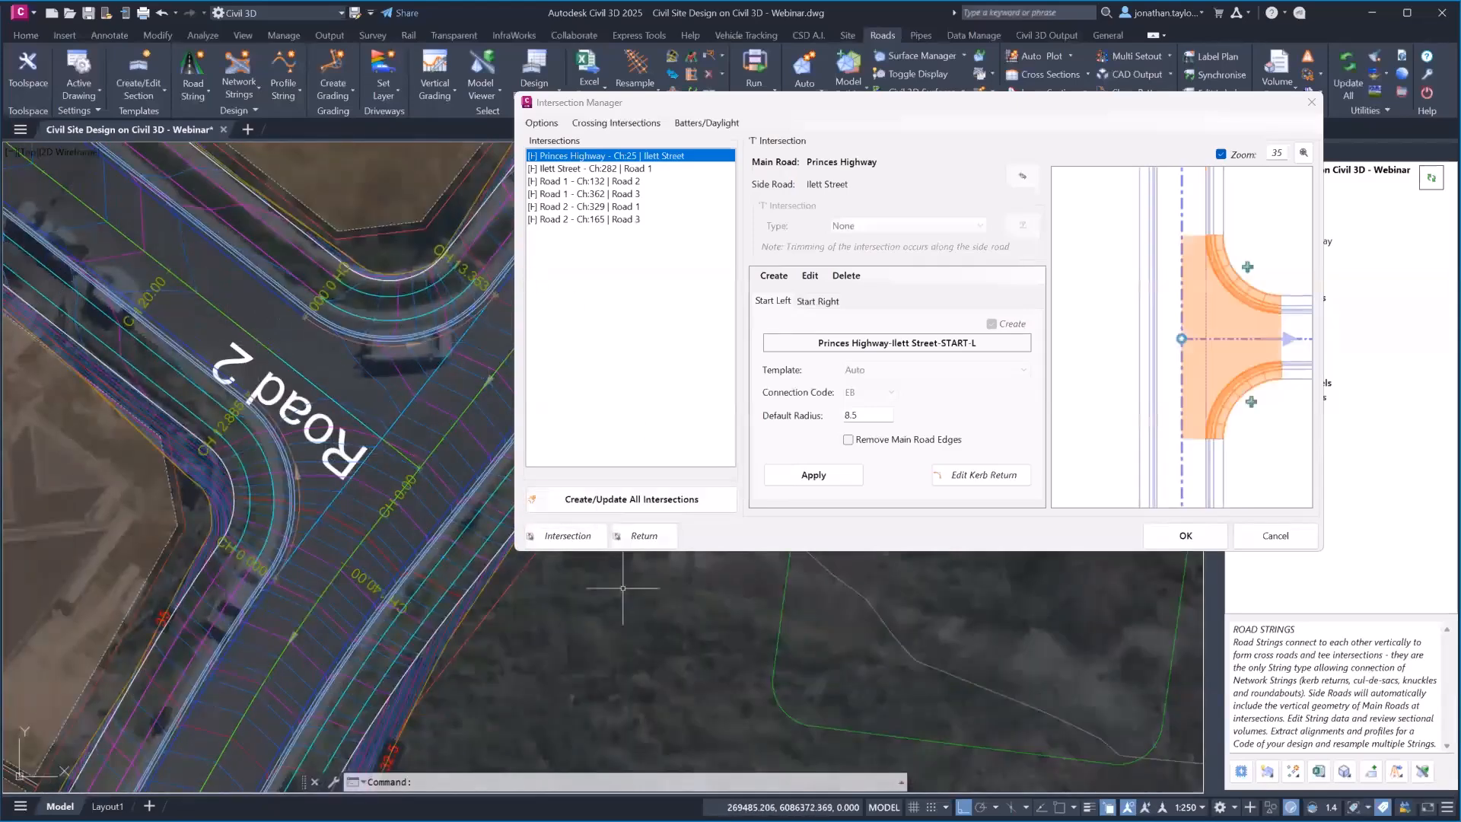
pyautogui.click(557, 536)
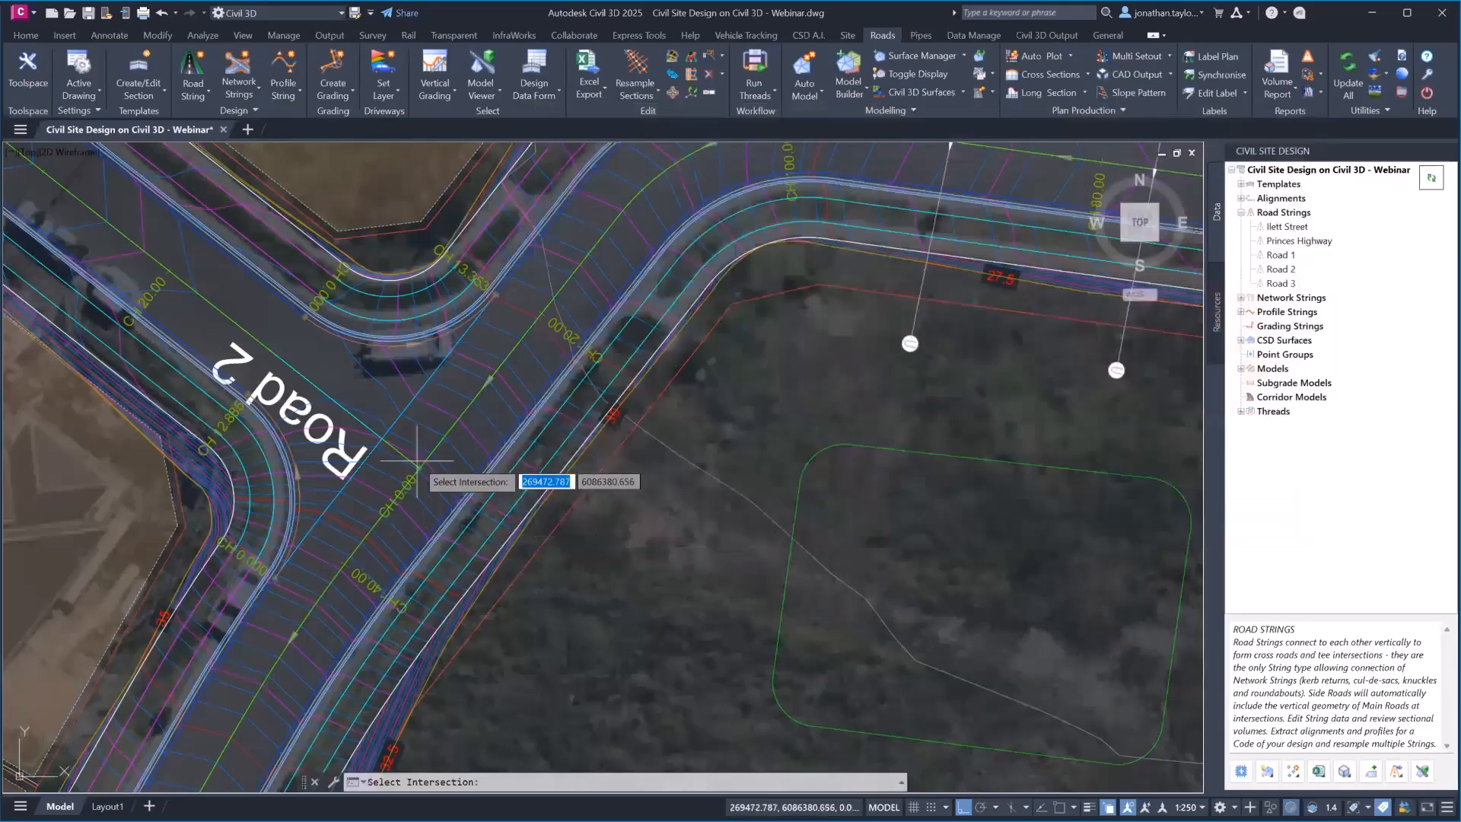
pyautogui.click(417, 460)
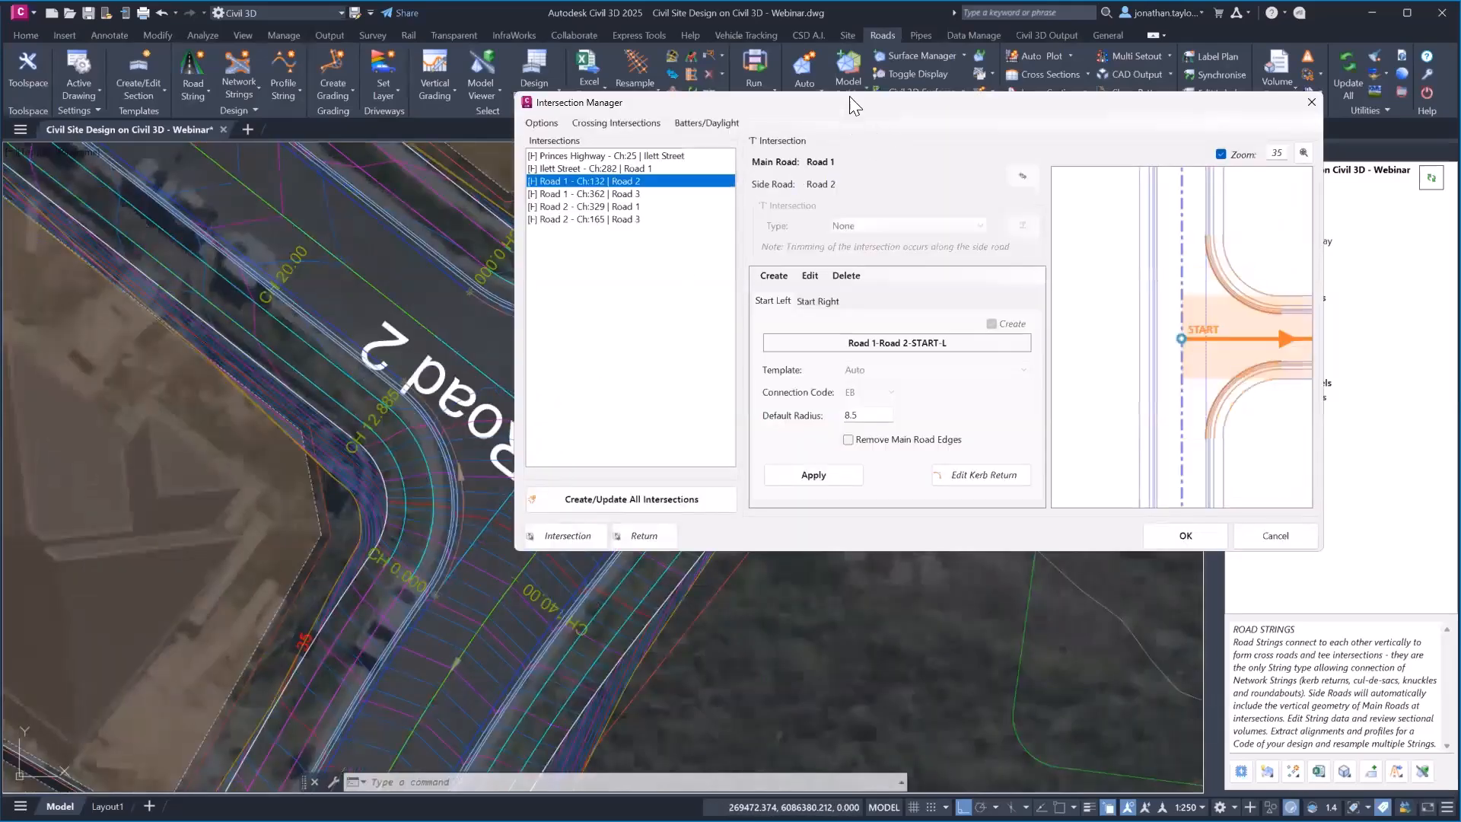
pyautogui.moveTo(860, 116); pyautogui.dragTo(994, 129)
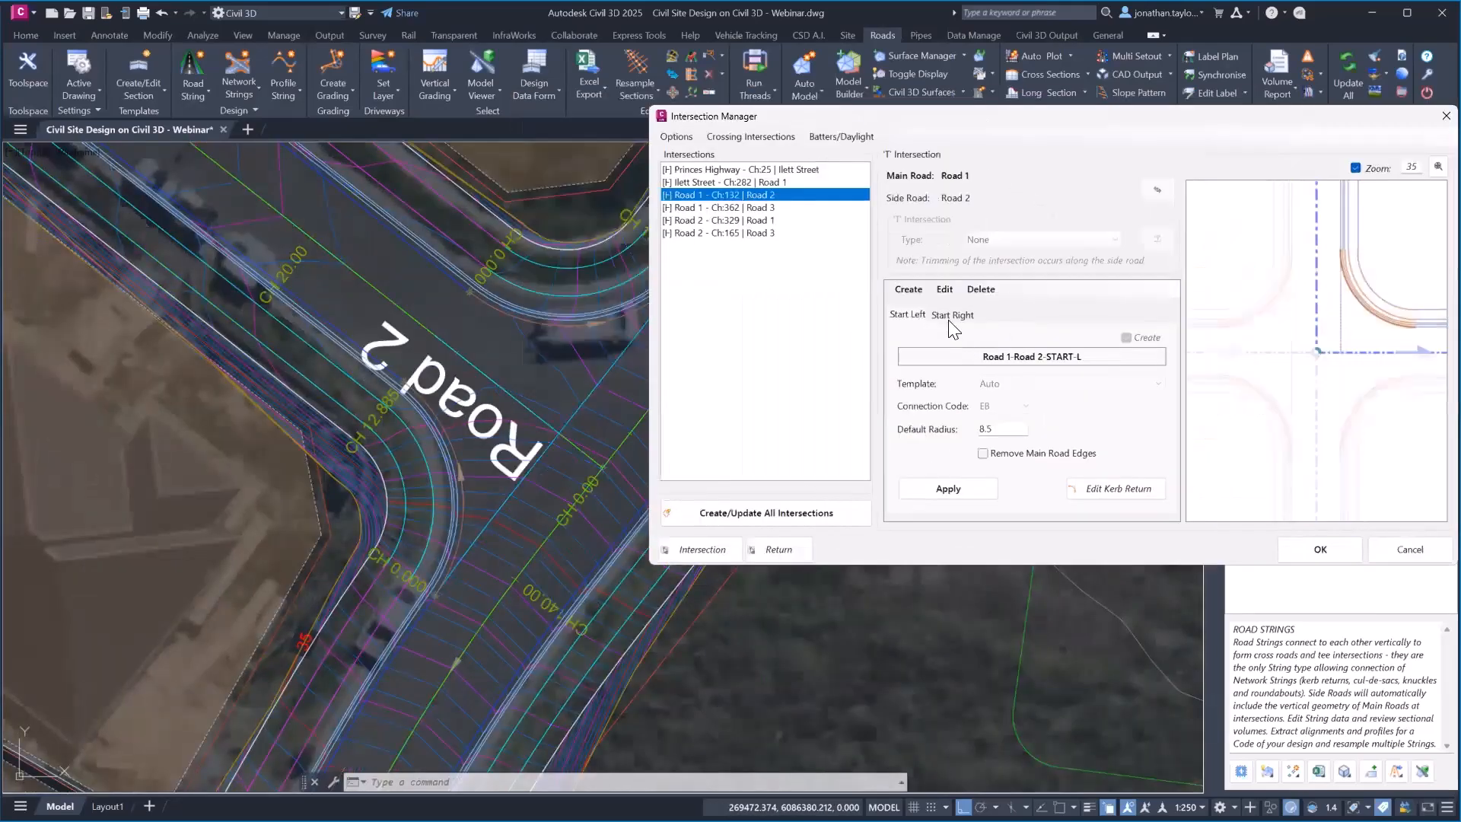
# Step: Hide the aerial background image so that the kerb returns at the Road 1 and Road 2 intersection stand out
pyautogui.scroll(-8, 663, 610)
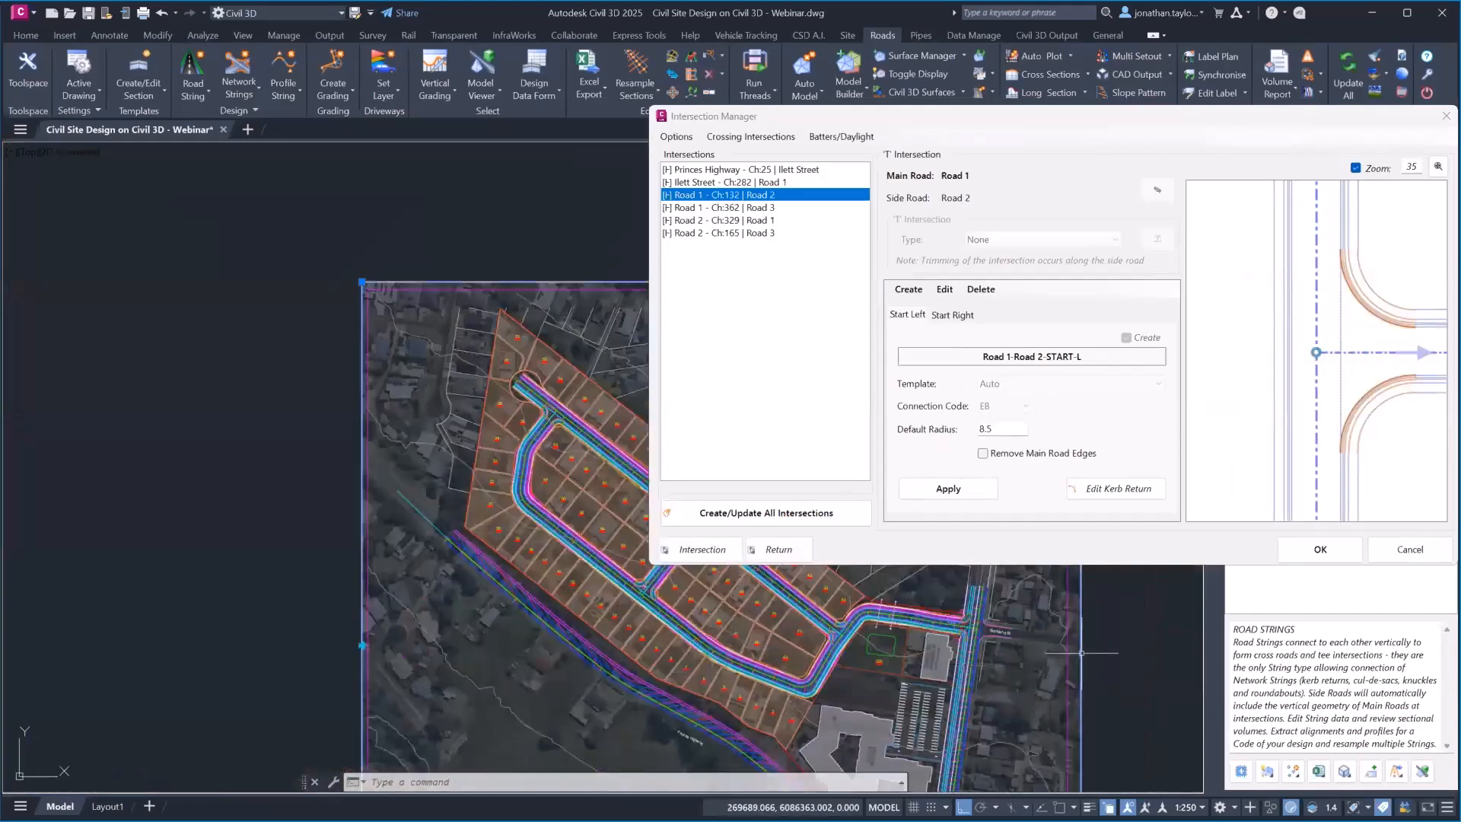
pyautogui.click(1081, 669)
pyautogui.click(255, 94)
pyautogui.scroll(6, 755, 643)
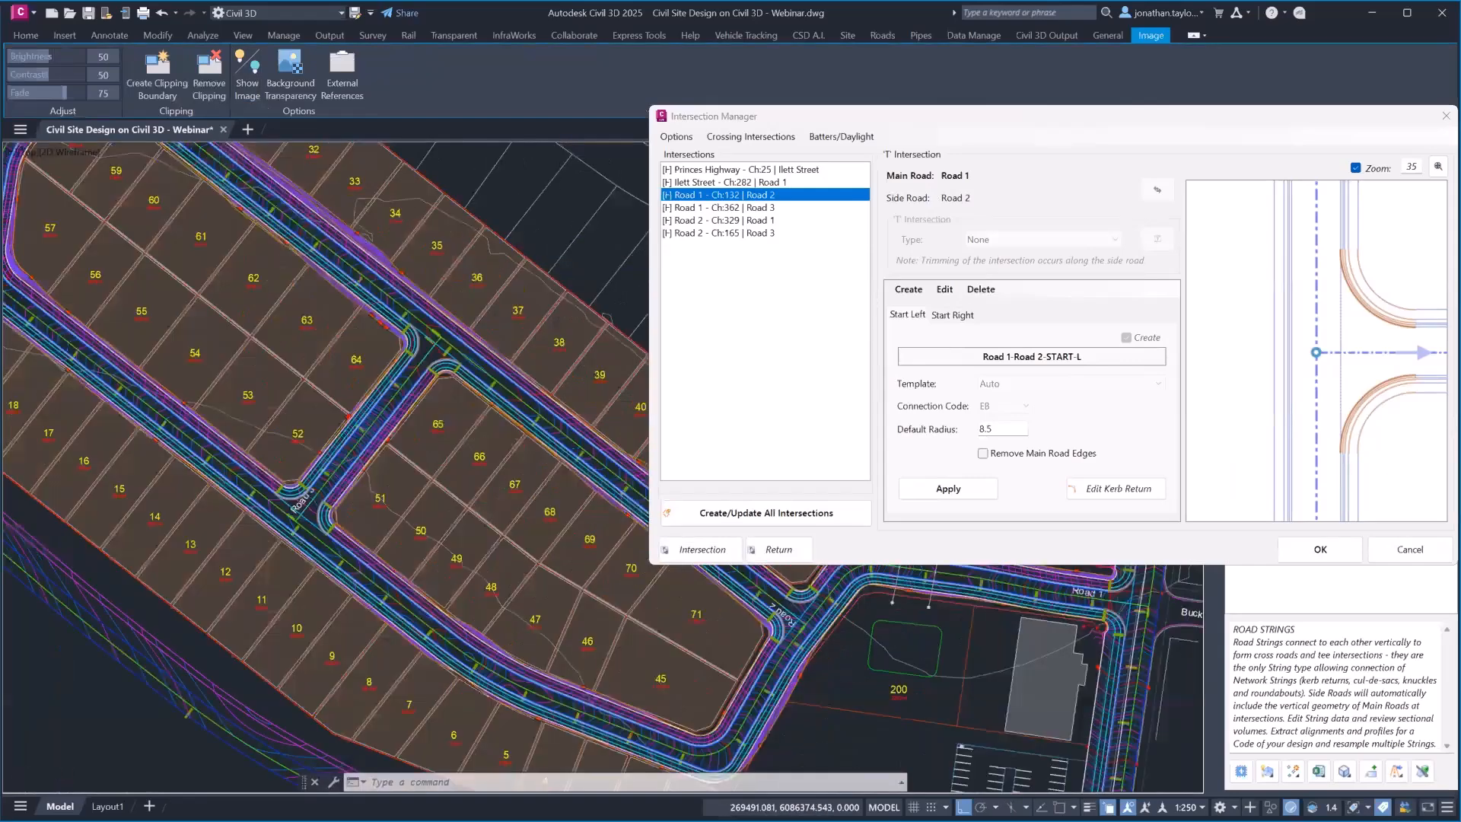
pyautogui.scroll(5, 538, 534)
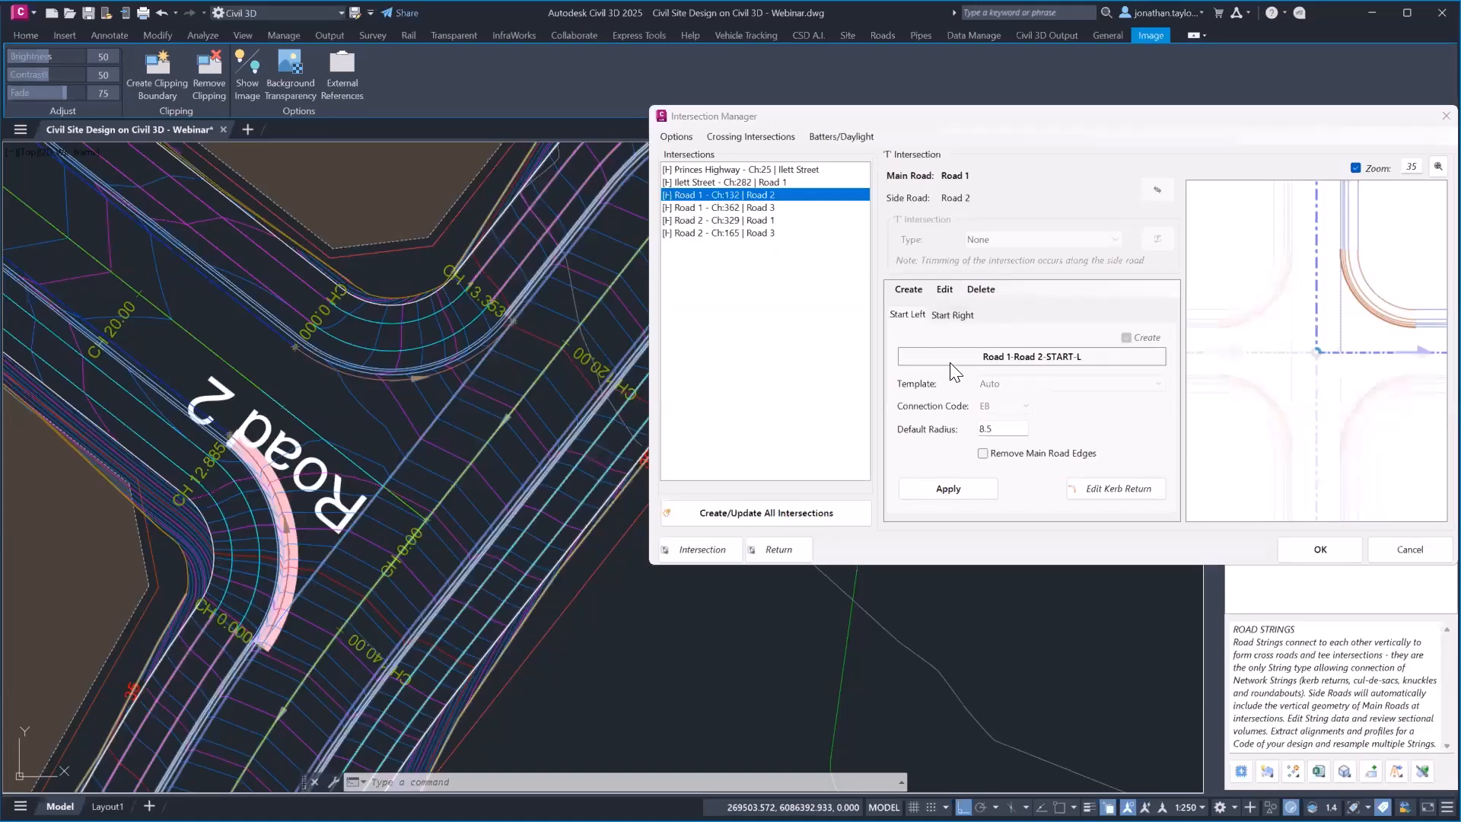
# Step: Check the kerb definition options of the Start Right return at Road 1 and Road 2, and apply a default radius of 7.5
pyautogui.click(952, 316)
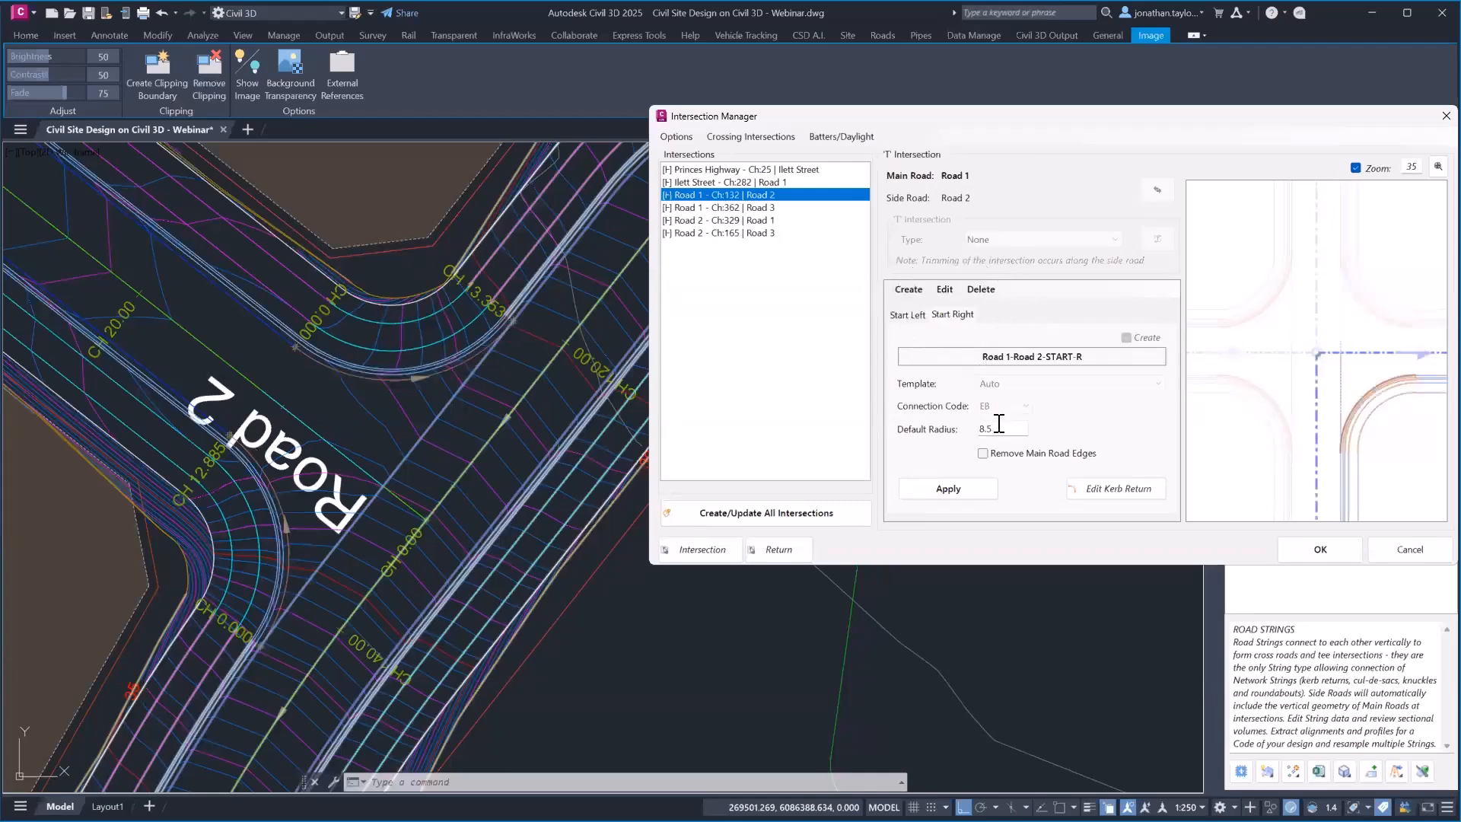
pyautogui.click(1123, 493)
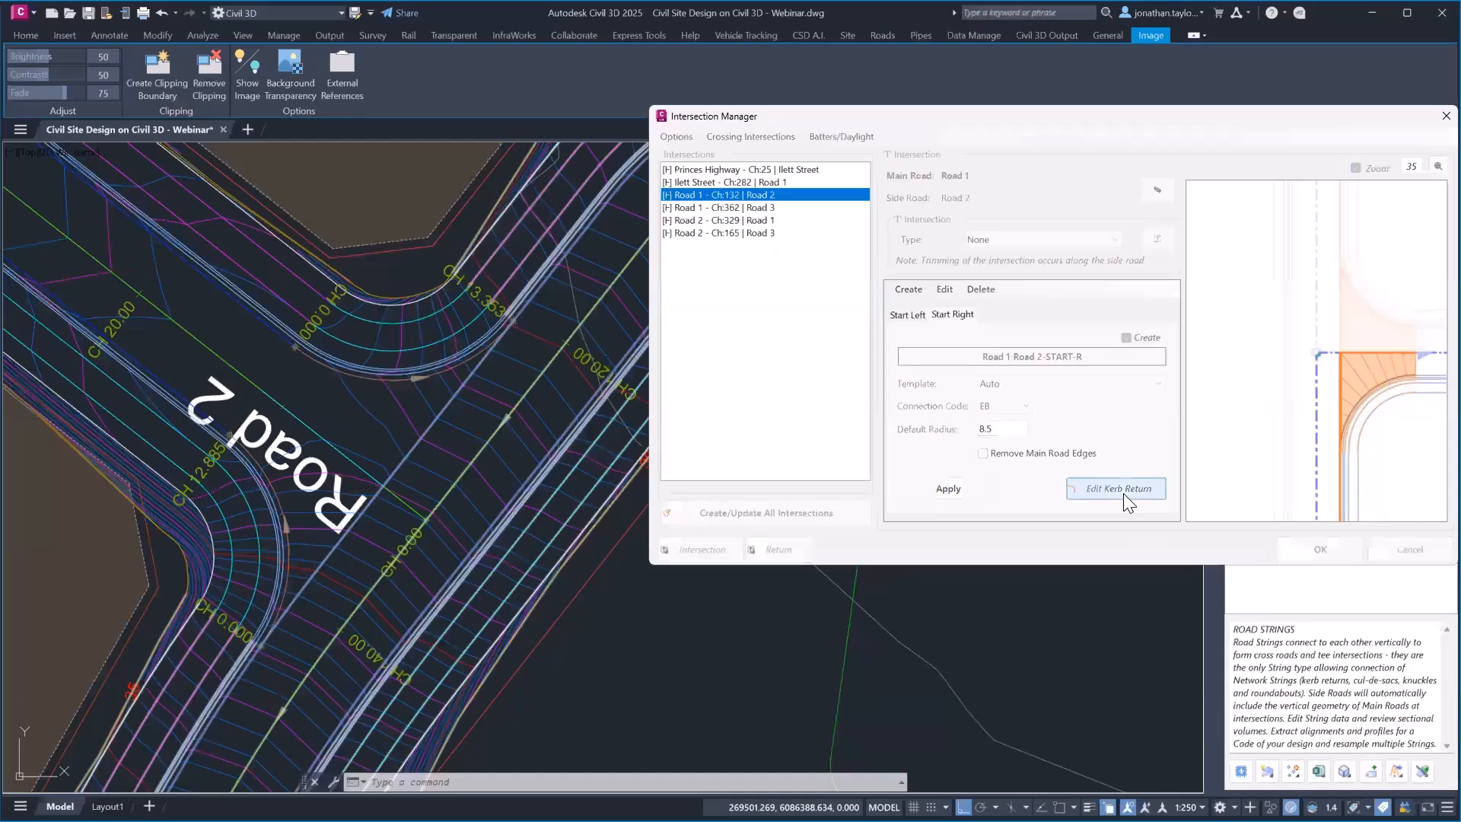
pyautogui.moveTo(1051, 182); pyautogui.dragTo(928, 125)
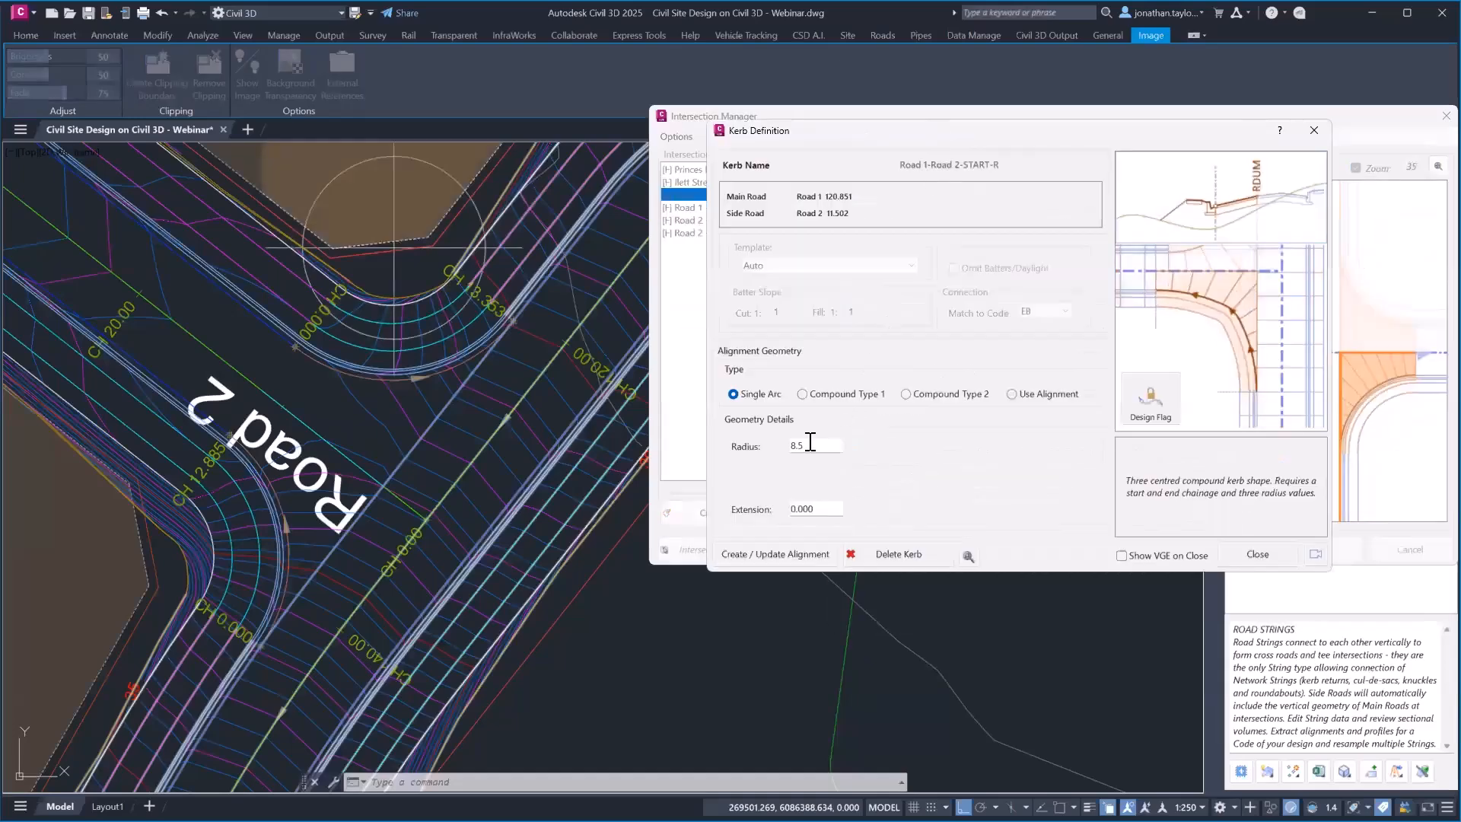
pyautogui.moveTo(818, 445); pyautogui.dragTo(737, 439)
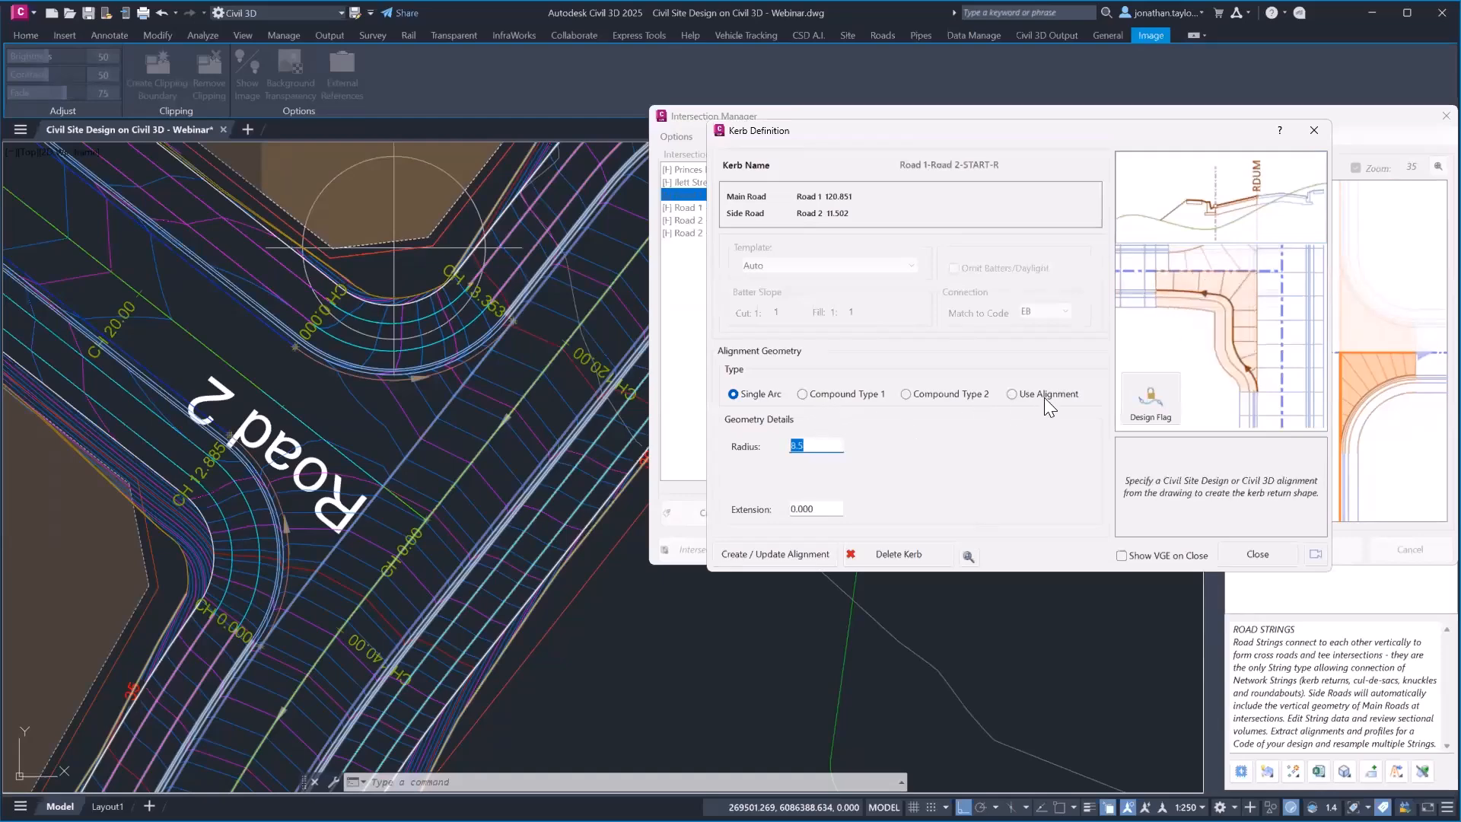
pyautogui.click(1257, 554)
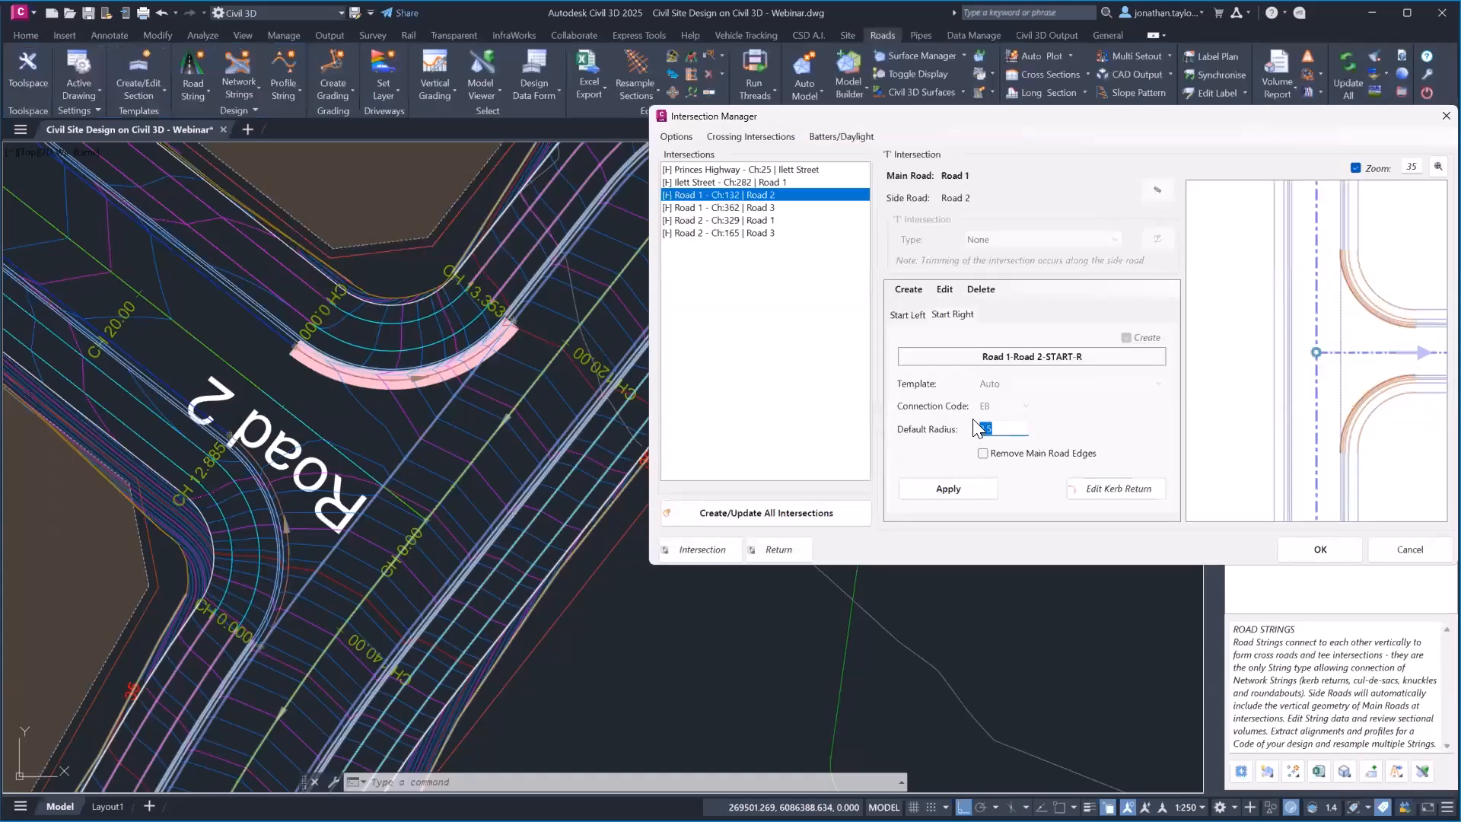
pyautogui.click(947, 488)
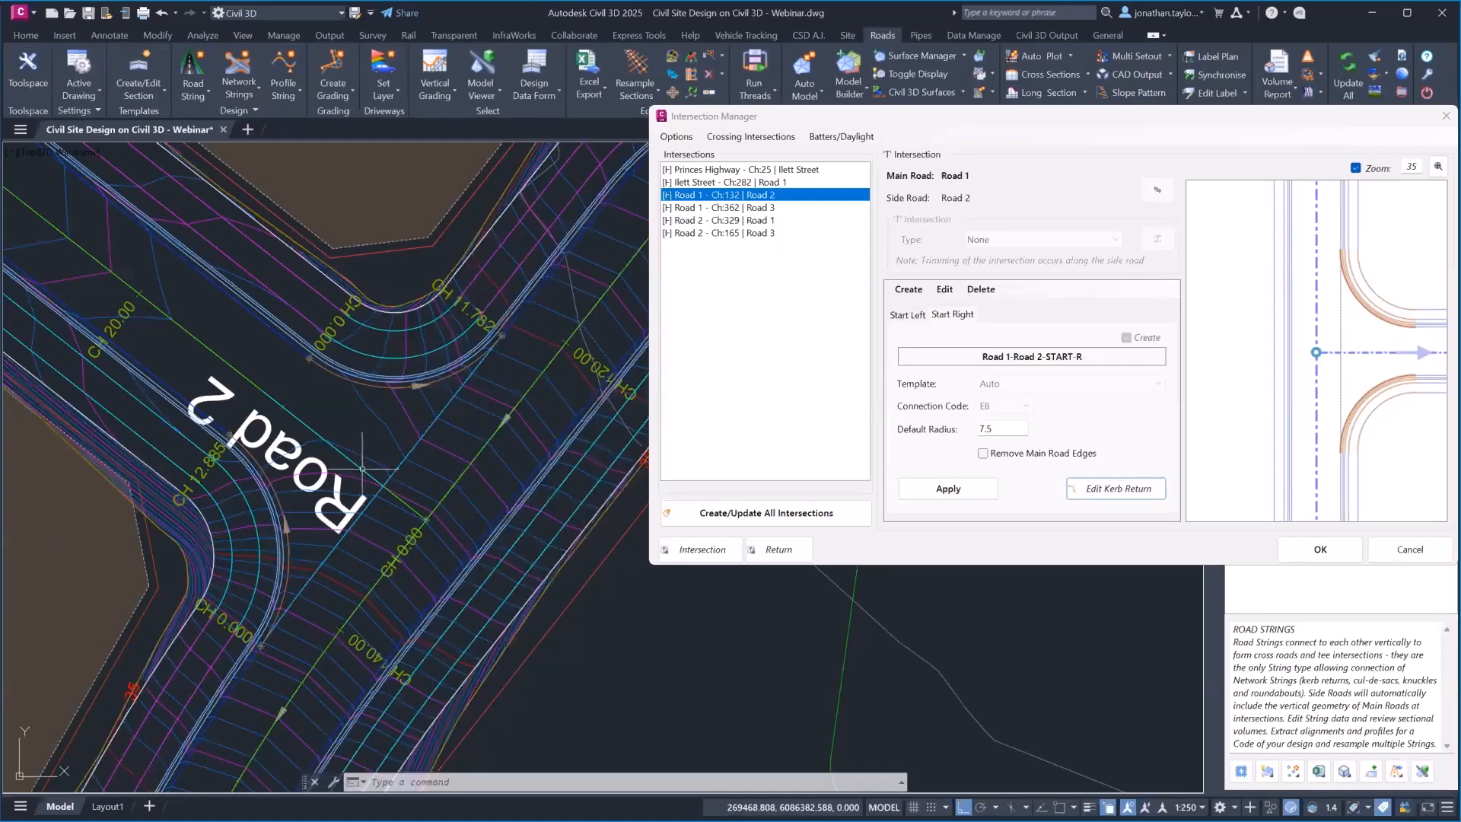
# Step: Set the kerb returns of the Road 1 and Road 2 intersection to remove the main road edge, and close the Intersection Manager
pyautogui.moveTo(460, 471); pyautogui.dragTo(495, 418, button='middle')
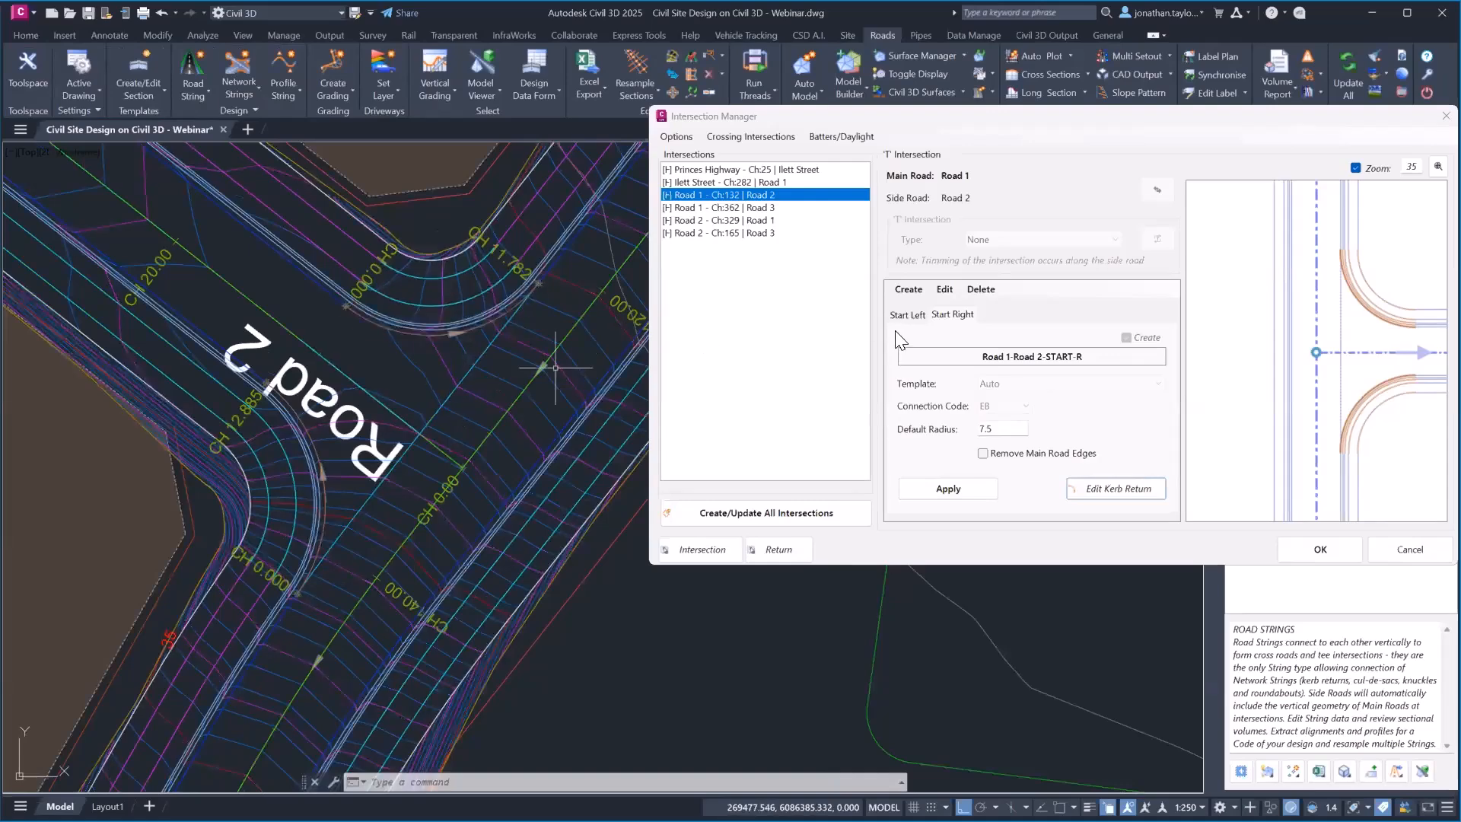
pyautogui.click(943, 289)
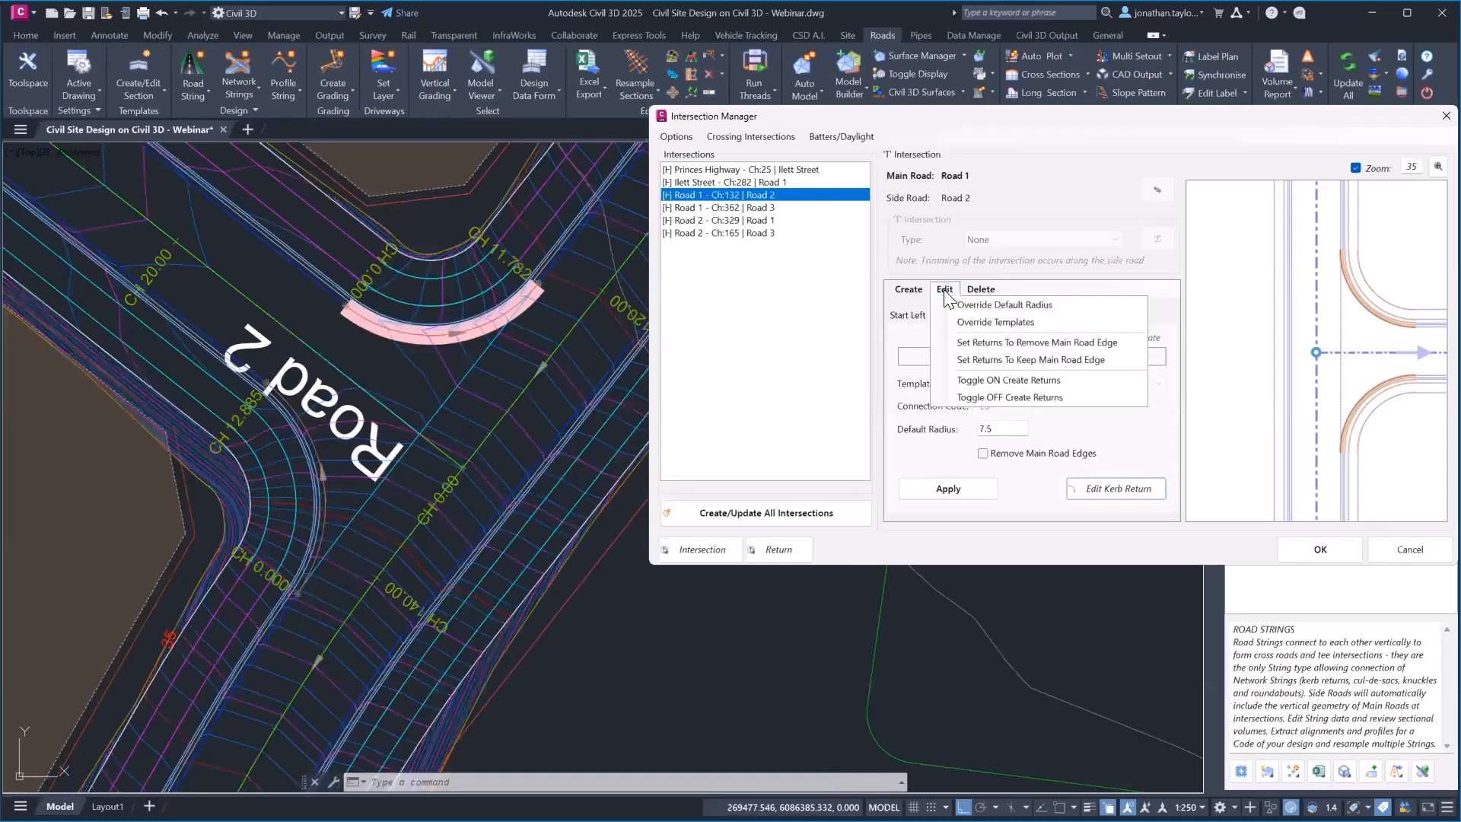
pyautogui.click(999, 343)
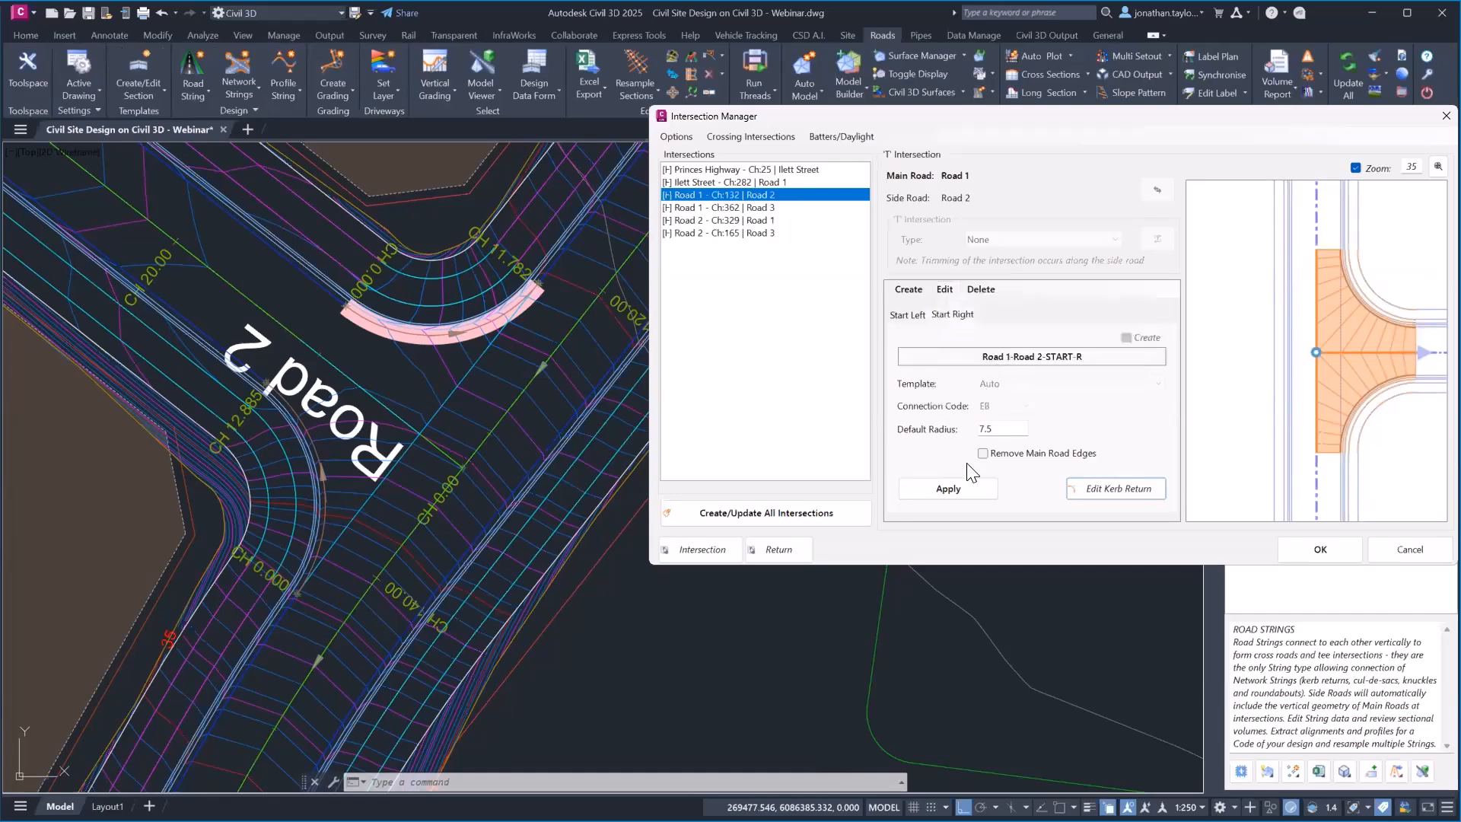
pyautogui.click(436, 415)
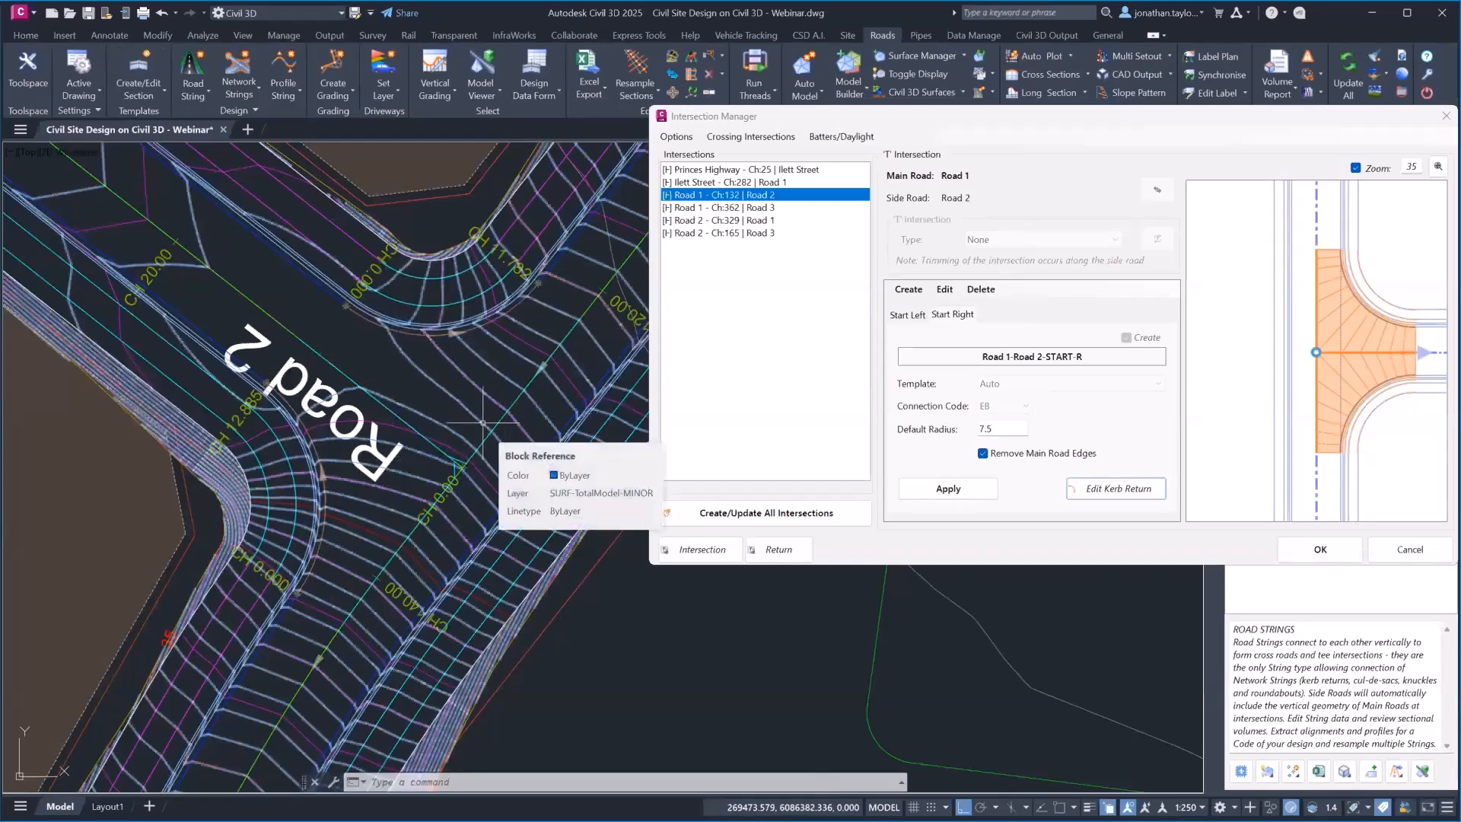
pyautogui.click(1444, 116)
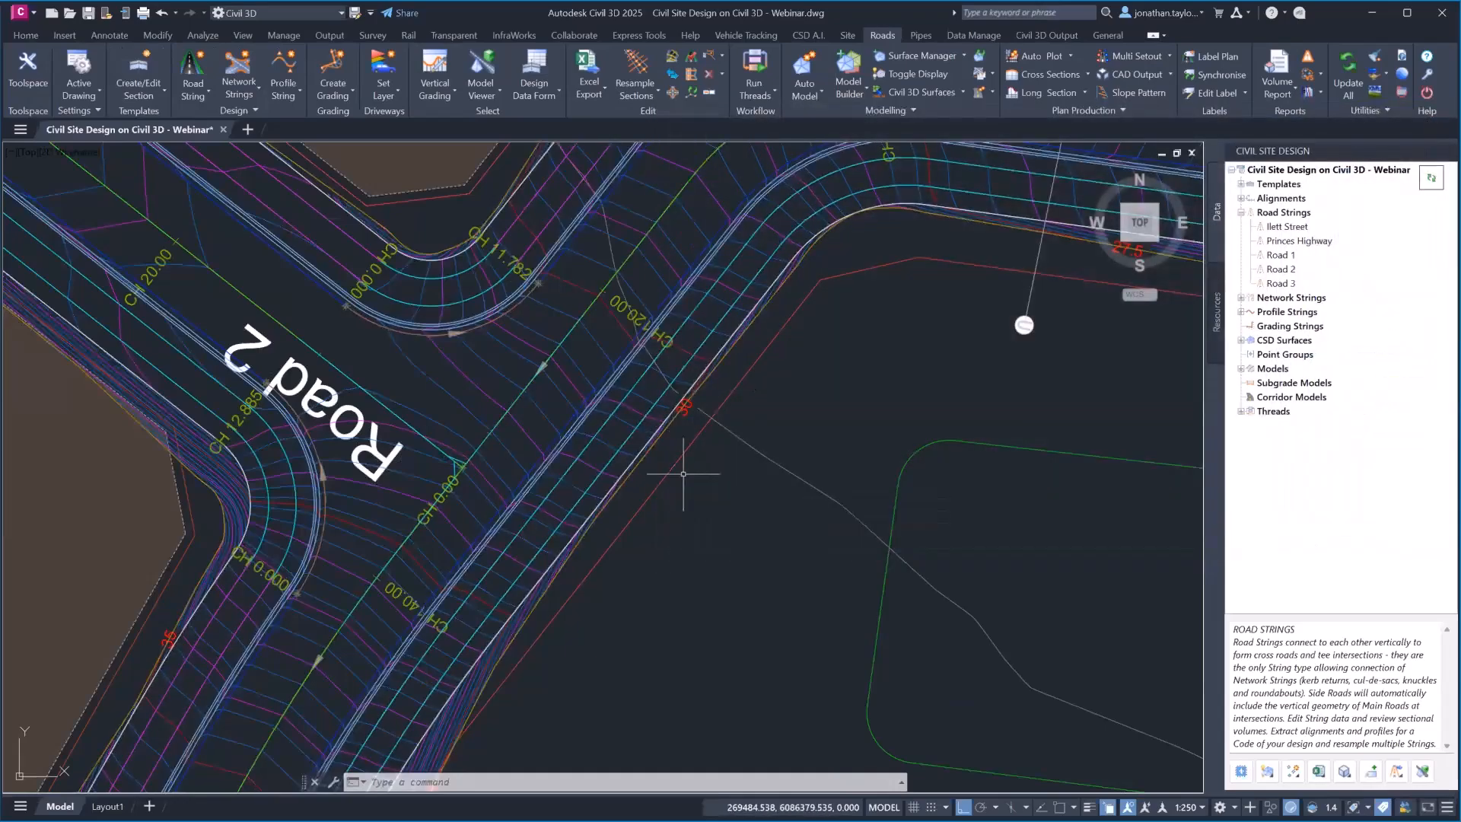
# Step: Start creating a new cul-de-sac network string for the road end beside lots 26 and 74
pyautogui.scroll(-2, 677, 475)
pyautogui.scroll(-4, 682, 476)
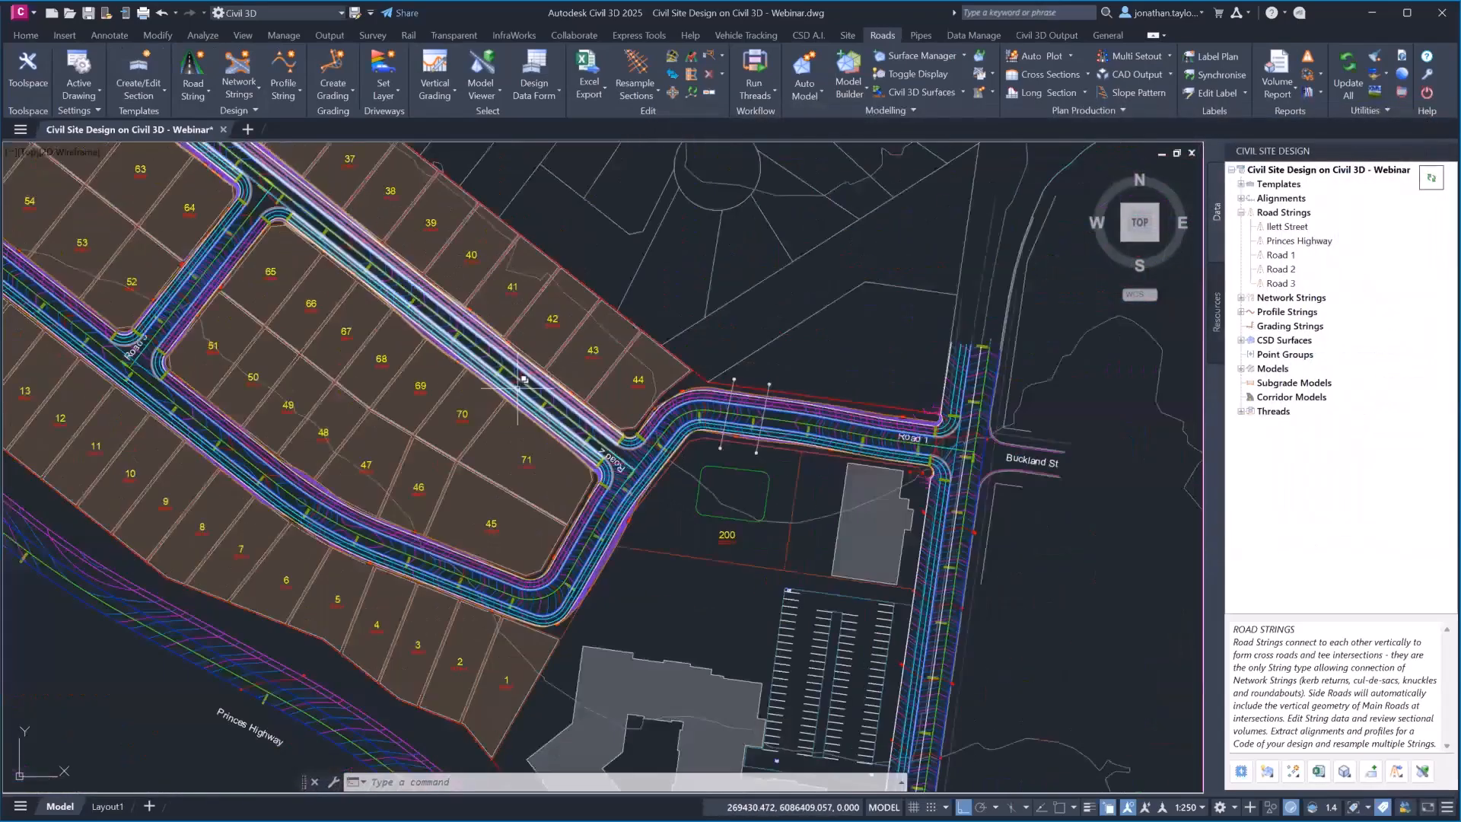
pyautogui.scroll(3, 688, 518)
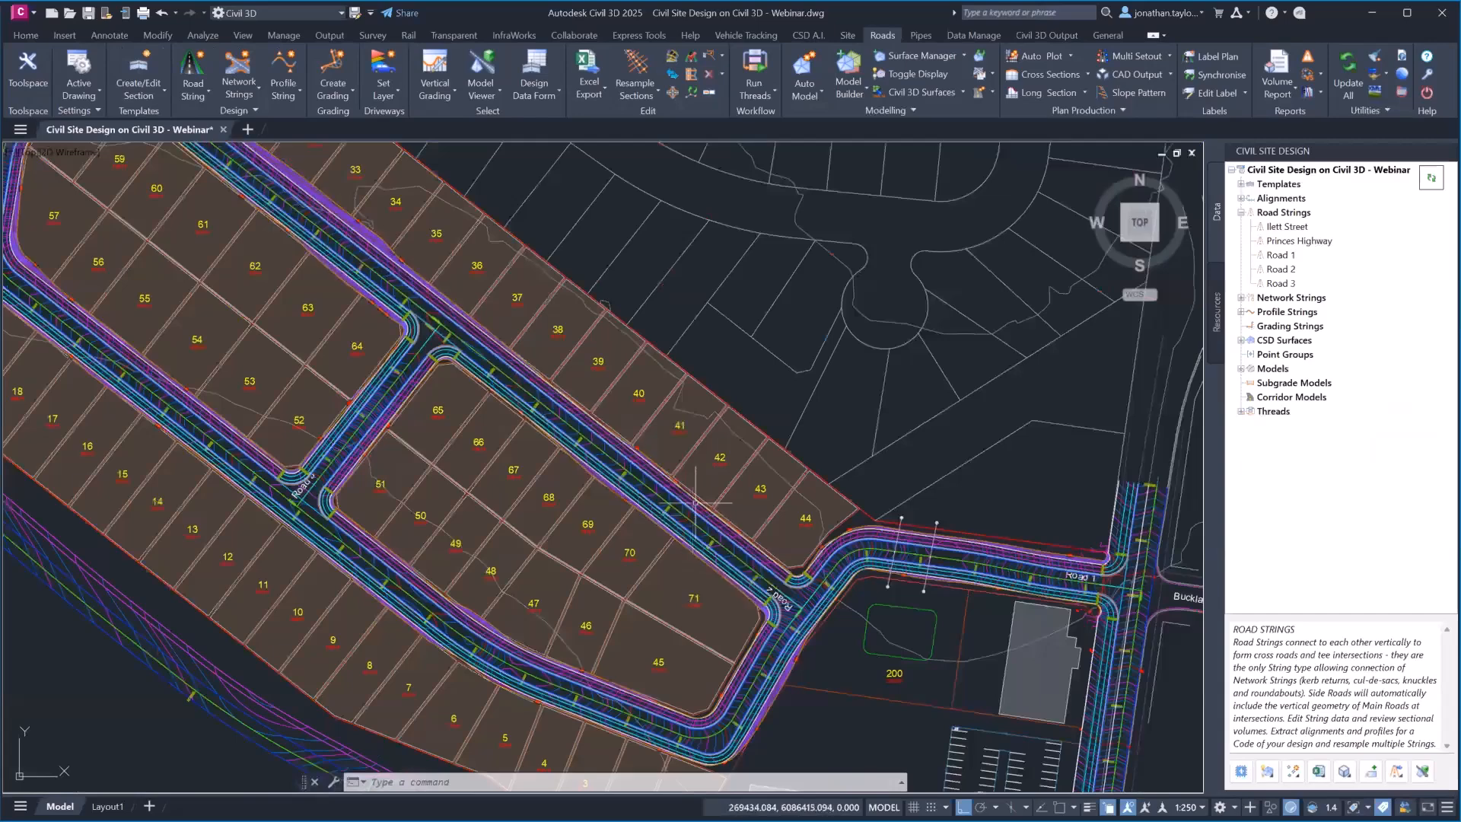
pyautogui.moveTo(441, 333)
pyautogui.mouseDown(button='middle')
pyautogui.moveTo(571, 477)
pyautogui.moveTo(795, 677)
pyautogui.mouseUp(button='middle')
pyautogui.scroll(8, 436, 373)
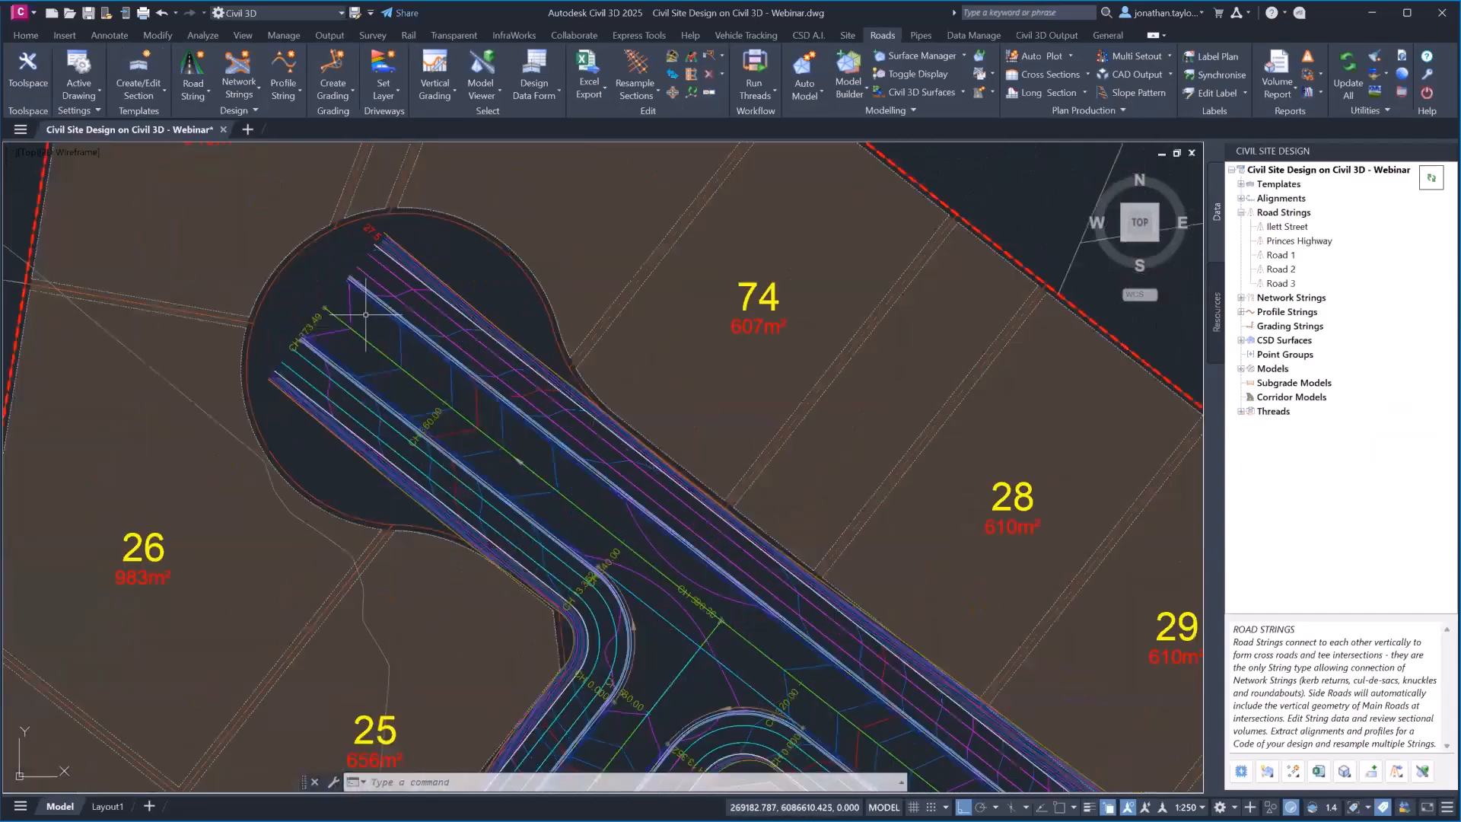
pyautogui.scroll(-3, 582, 349)
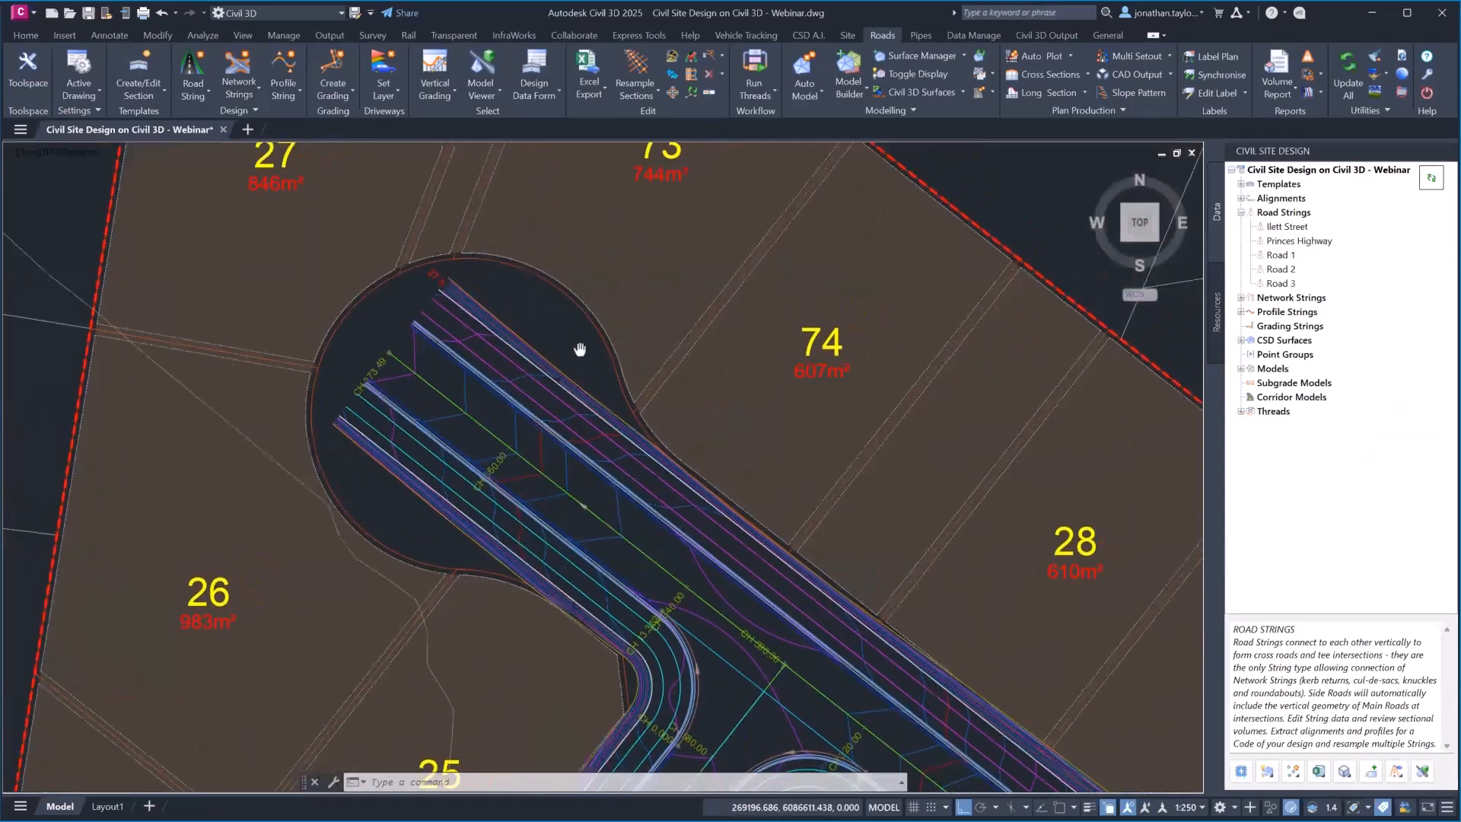
pyautogui.moveTo(580, 351)
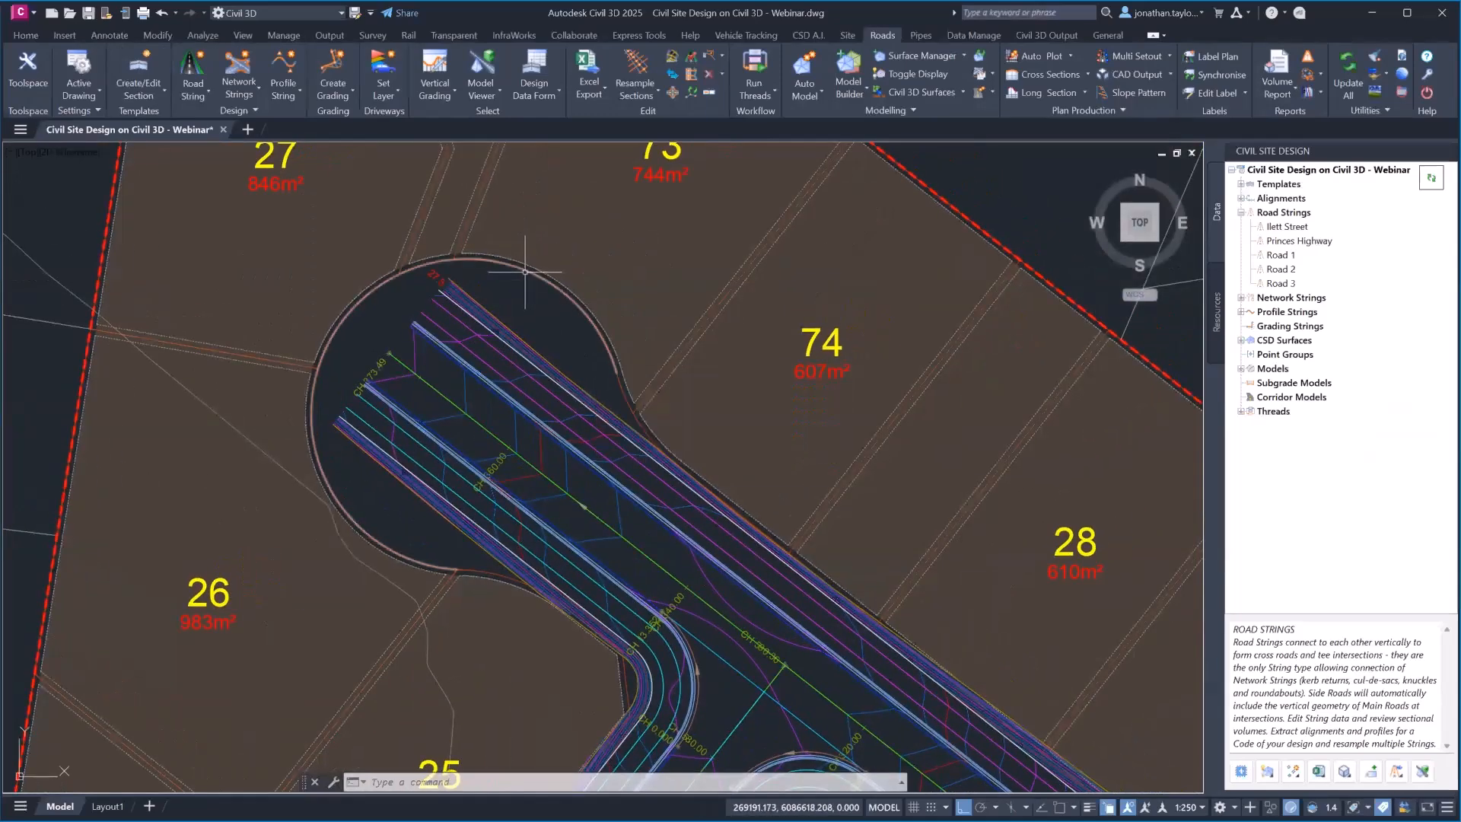
pyautogui.moveTo(592, 290); pyautogui.dragTo(511, 278, button='middle')
pyautogui.moveTo(511, 279)
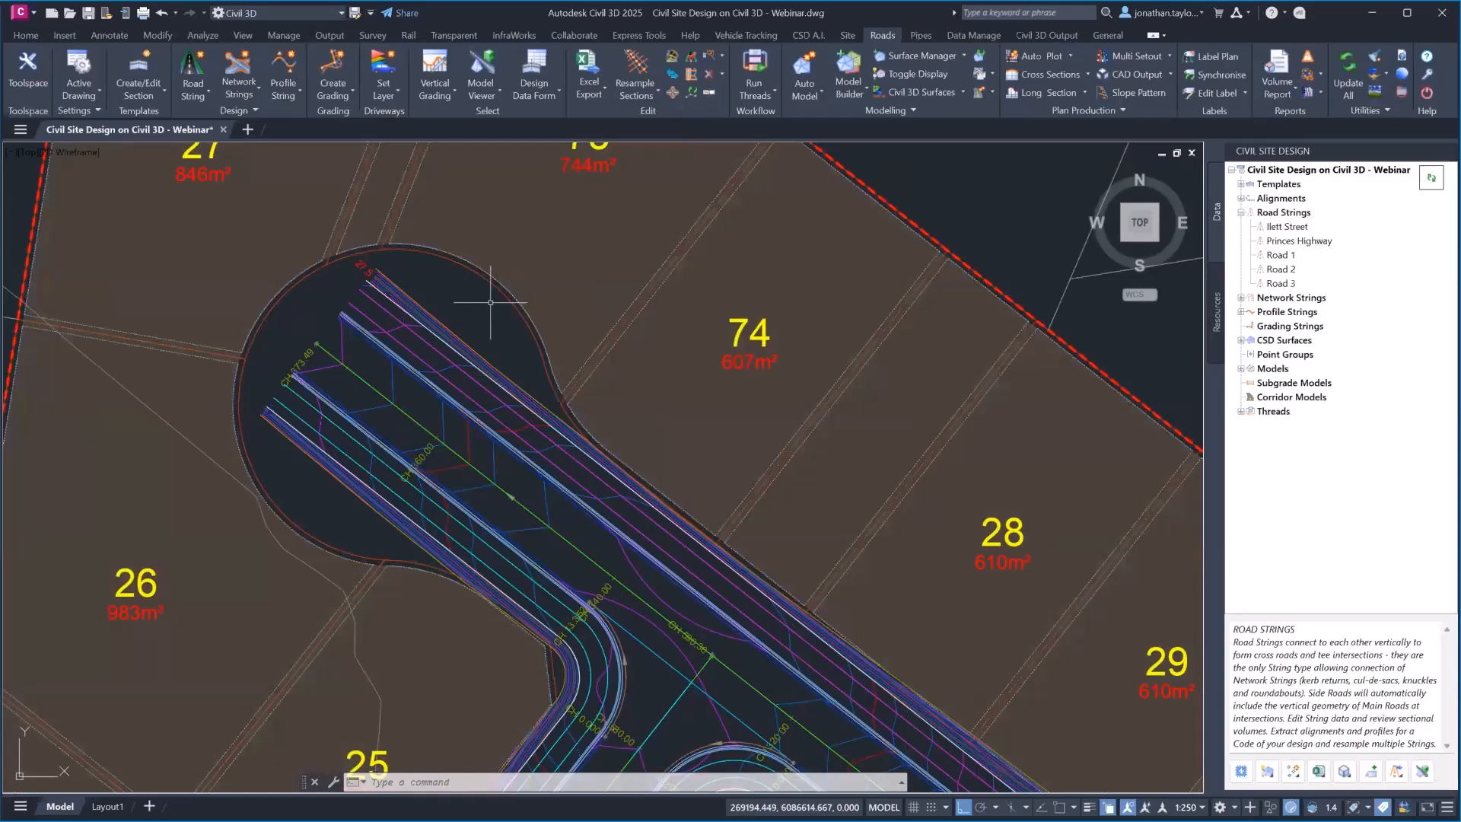
pyautogui.click(1240, 298)
pyautogui.click(1296, 328)
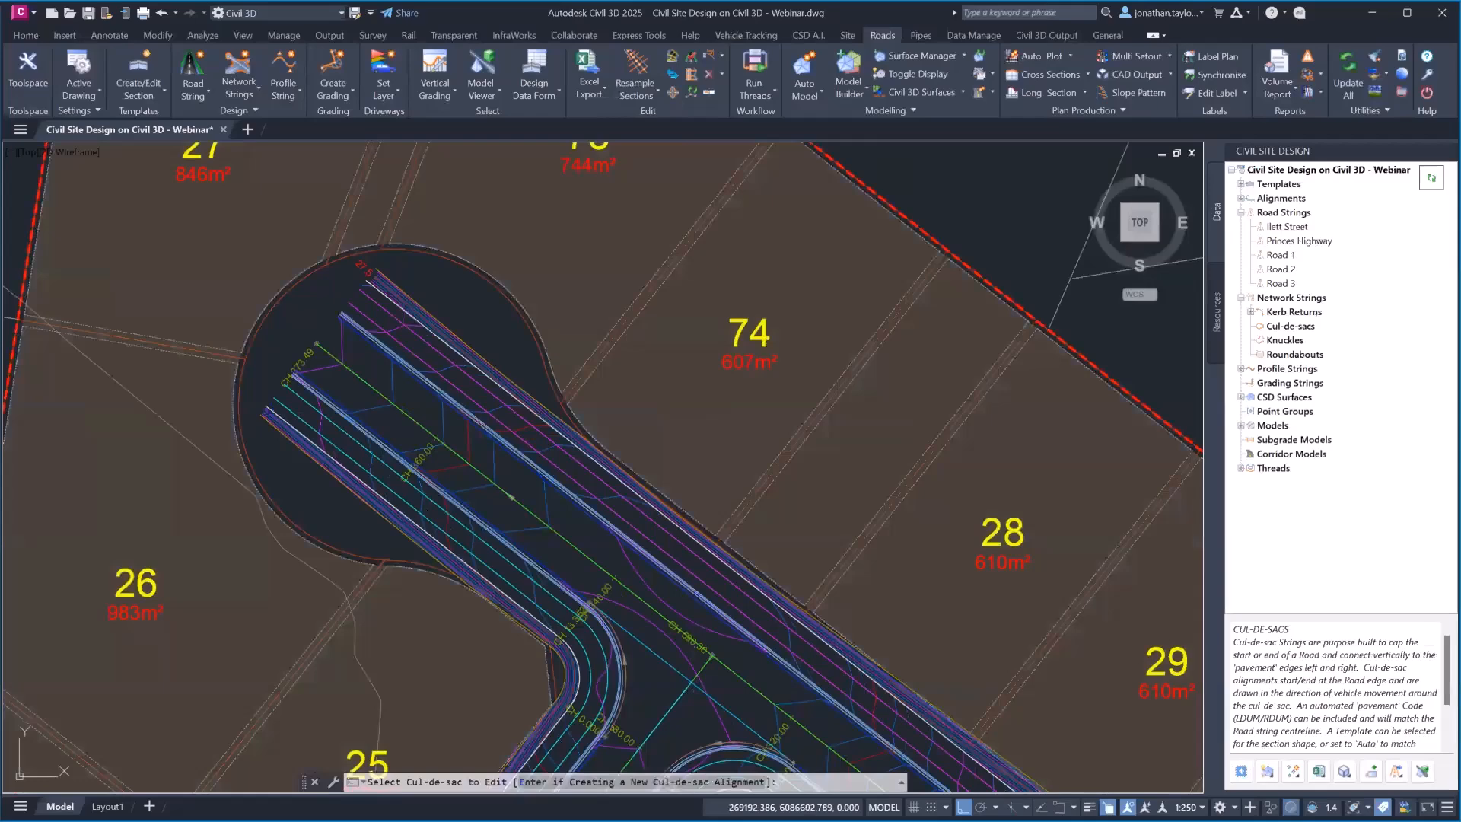
pyautogui.press('Return')
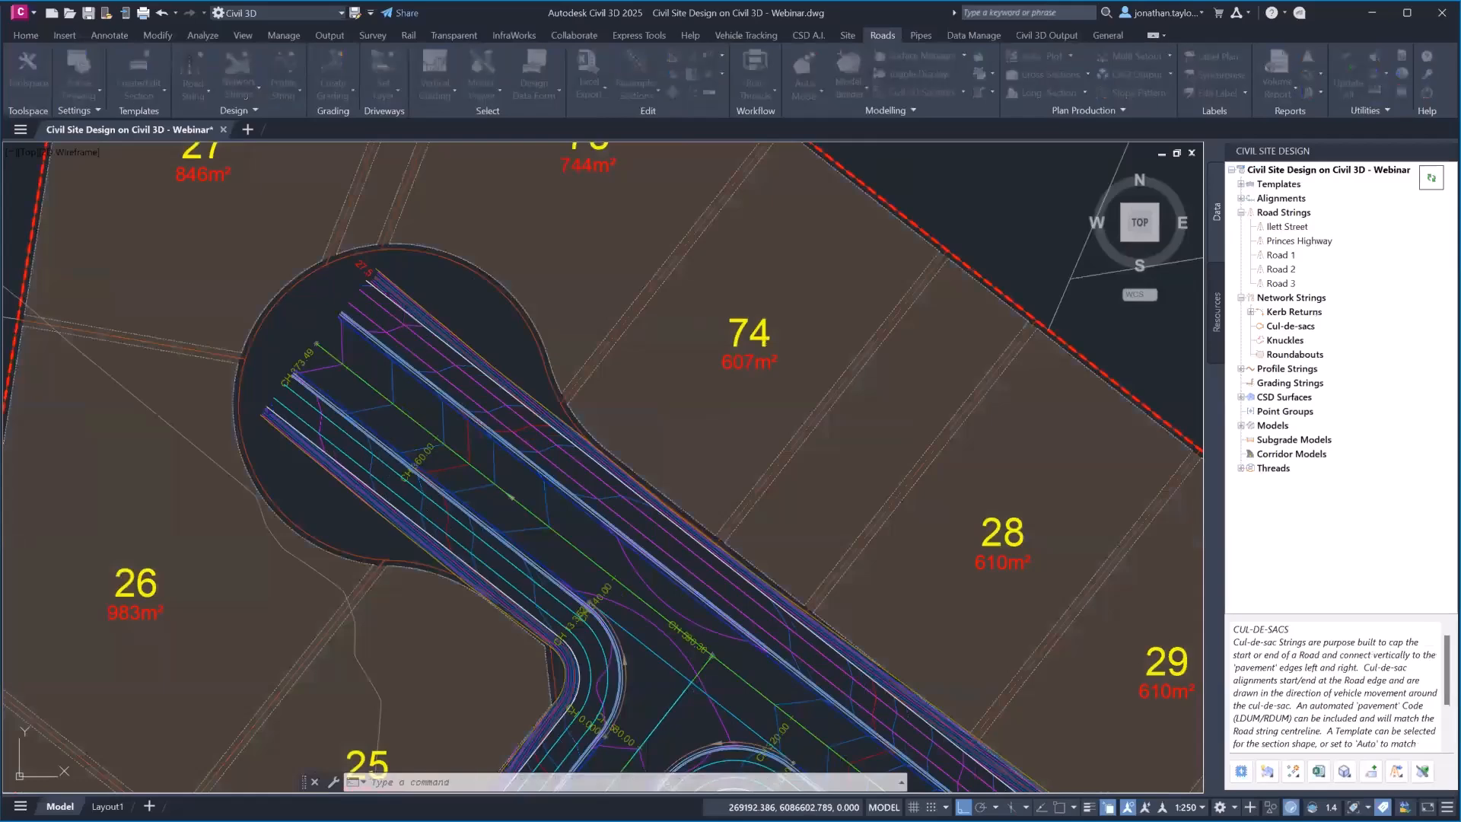
pyautogui.press('ctrl')
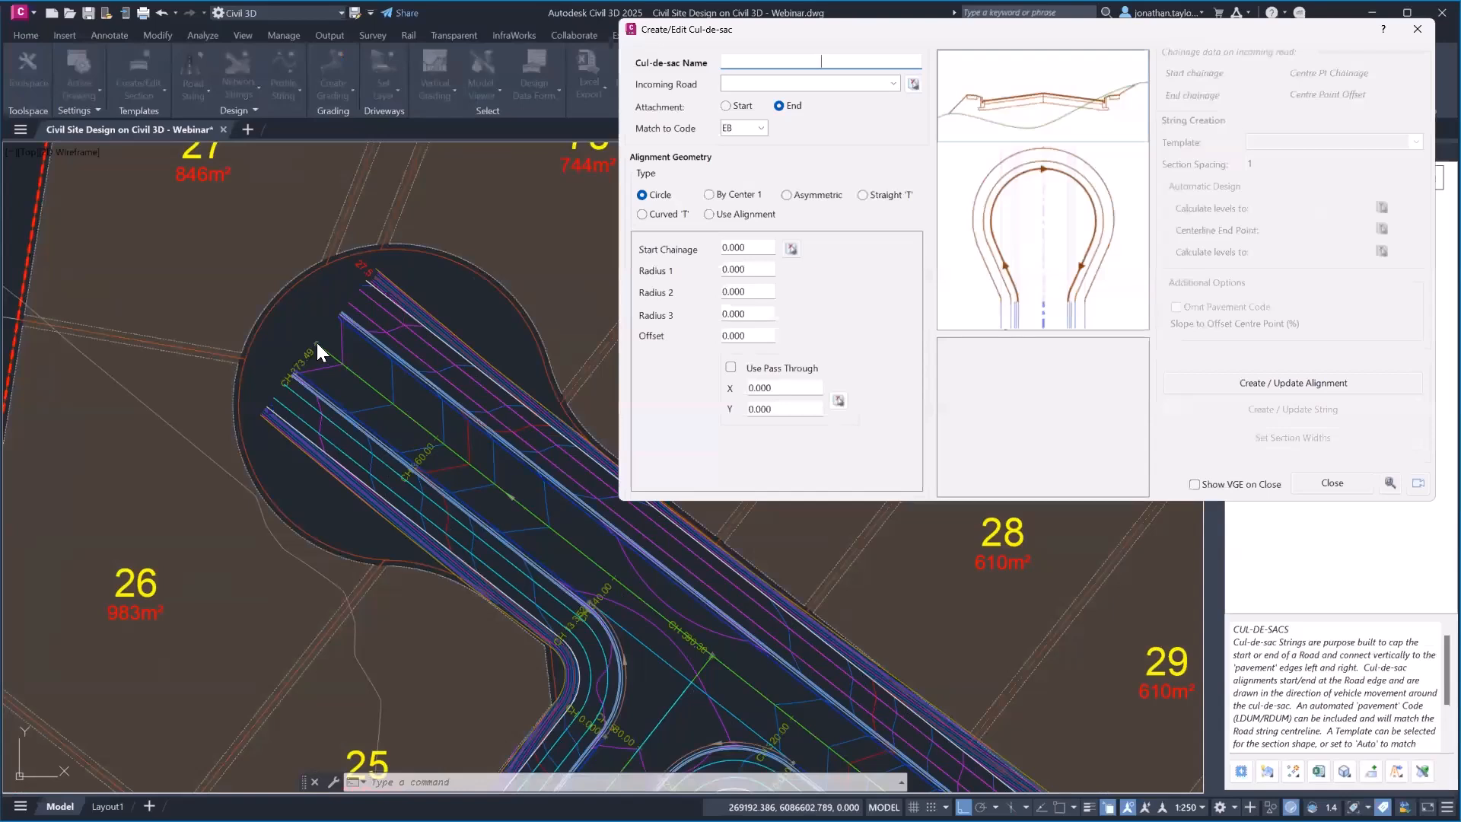
# Step: Name the cul-de-sac CDS and pick Road 2 in the drawing as its incoming road
pyautogui.write('CSD')
pyautogui.write('DS')
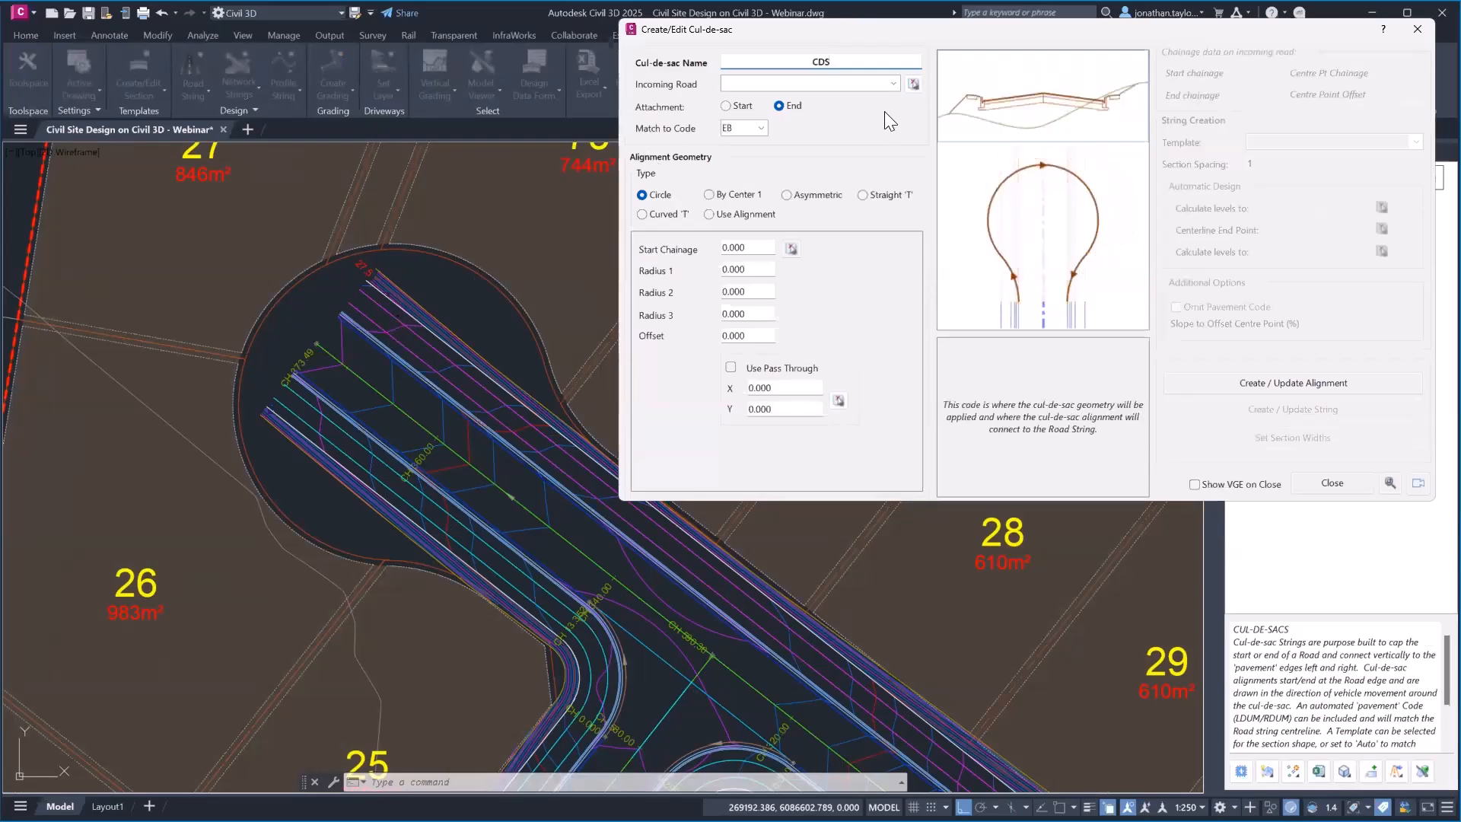
pyautogui.click(913, 84)
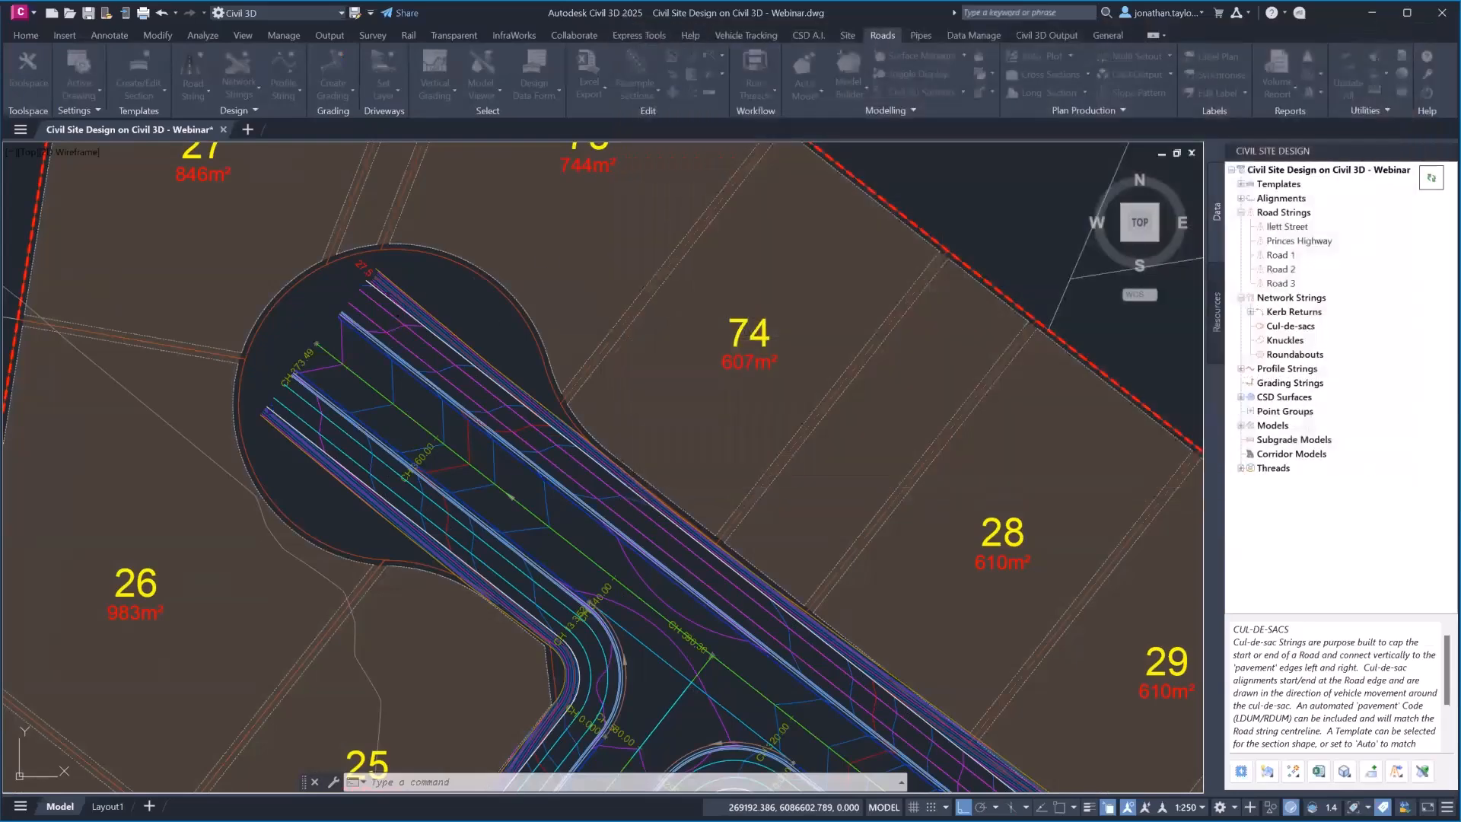
pyautogui.click(421, 423)
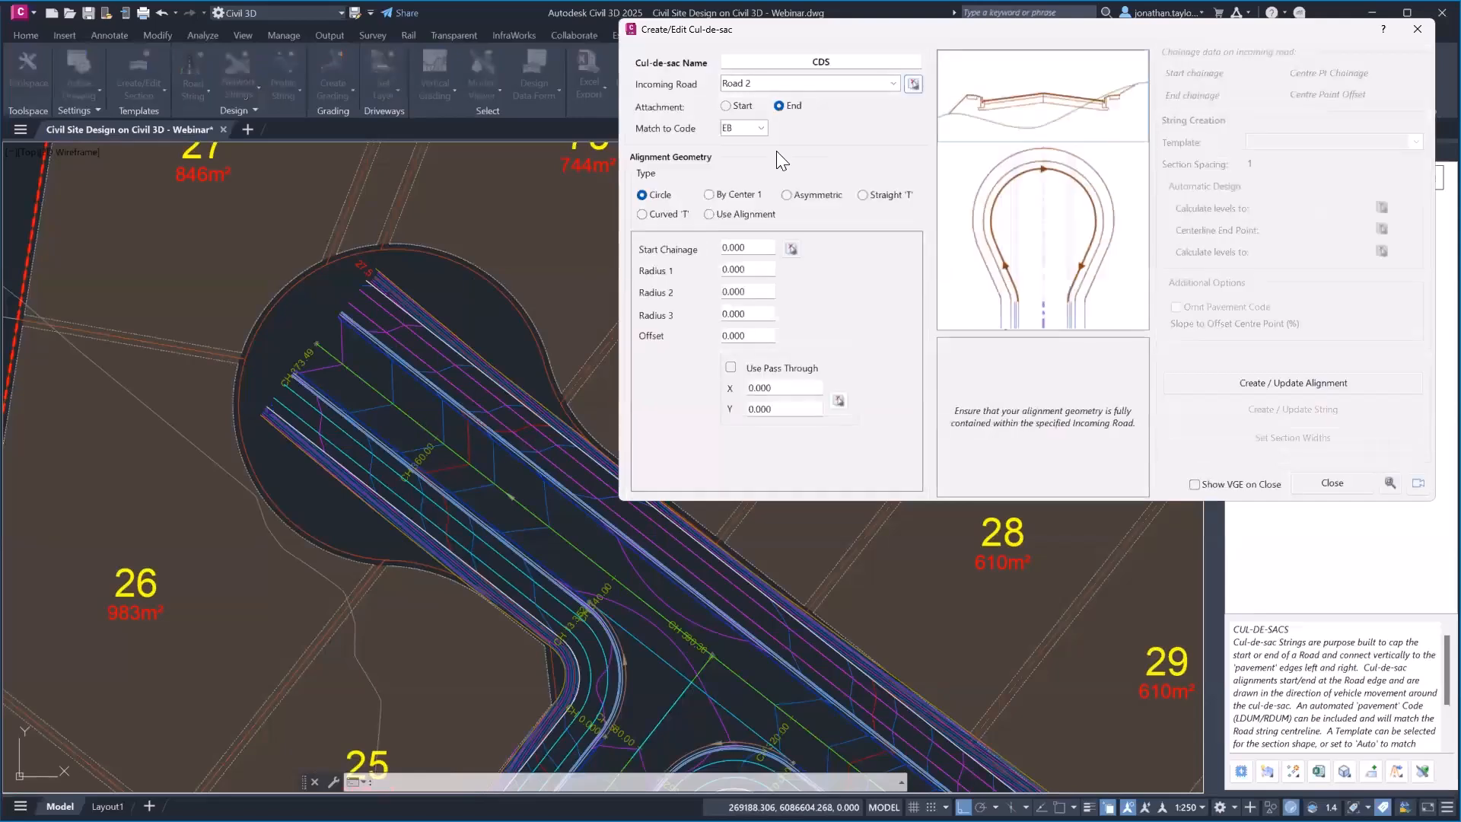
# Step: Enable the pass-through option for the circular cul-de-sac and pick the end point of the Road 2 centreline
pyautogui.moveTo(753, 247); pyautogui.dragTo(697, 250)
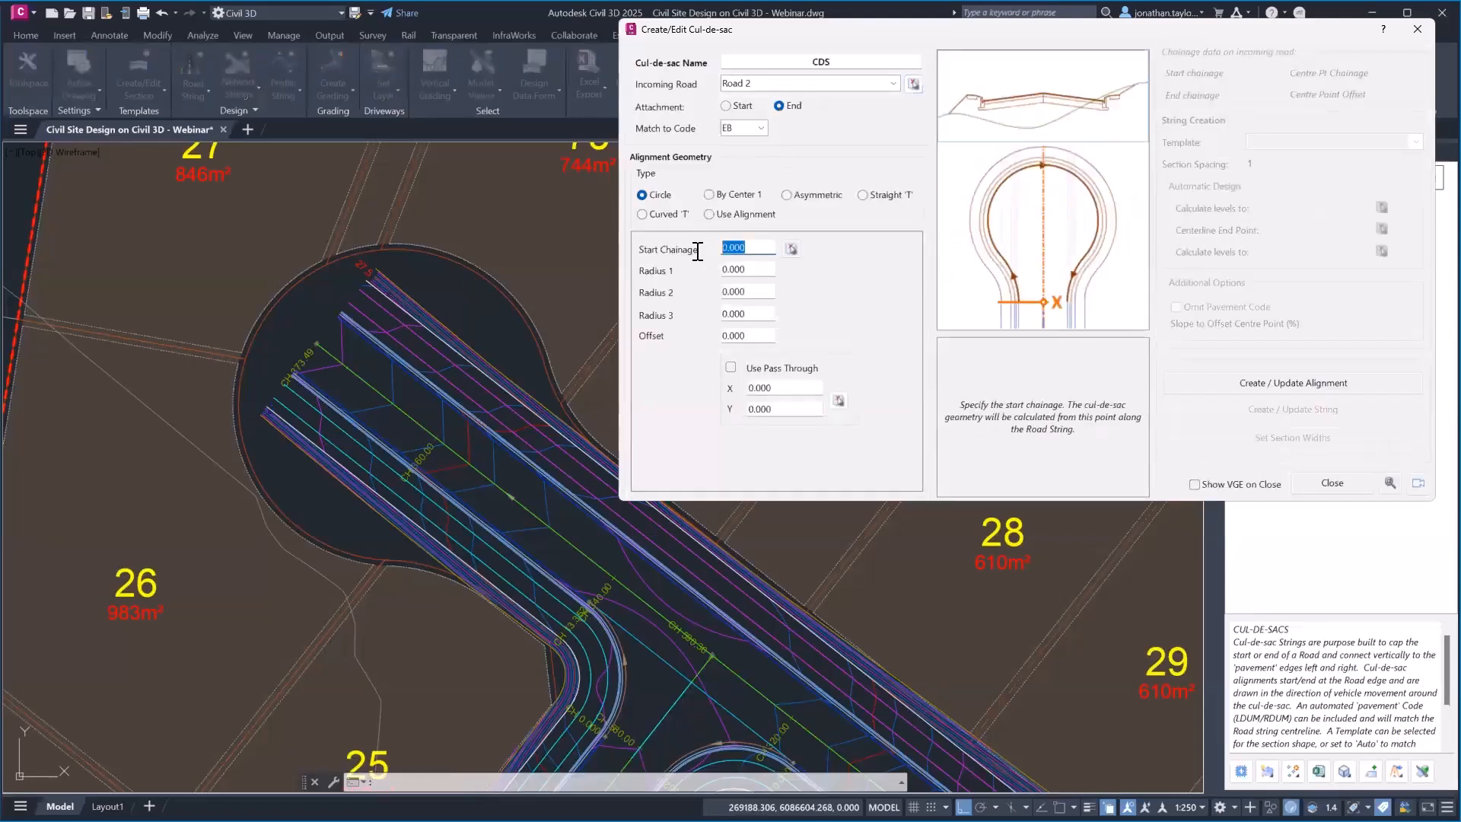
pyautogui.click(731, 368)
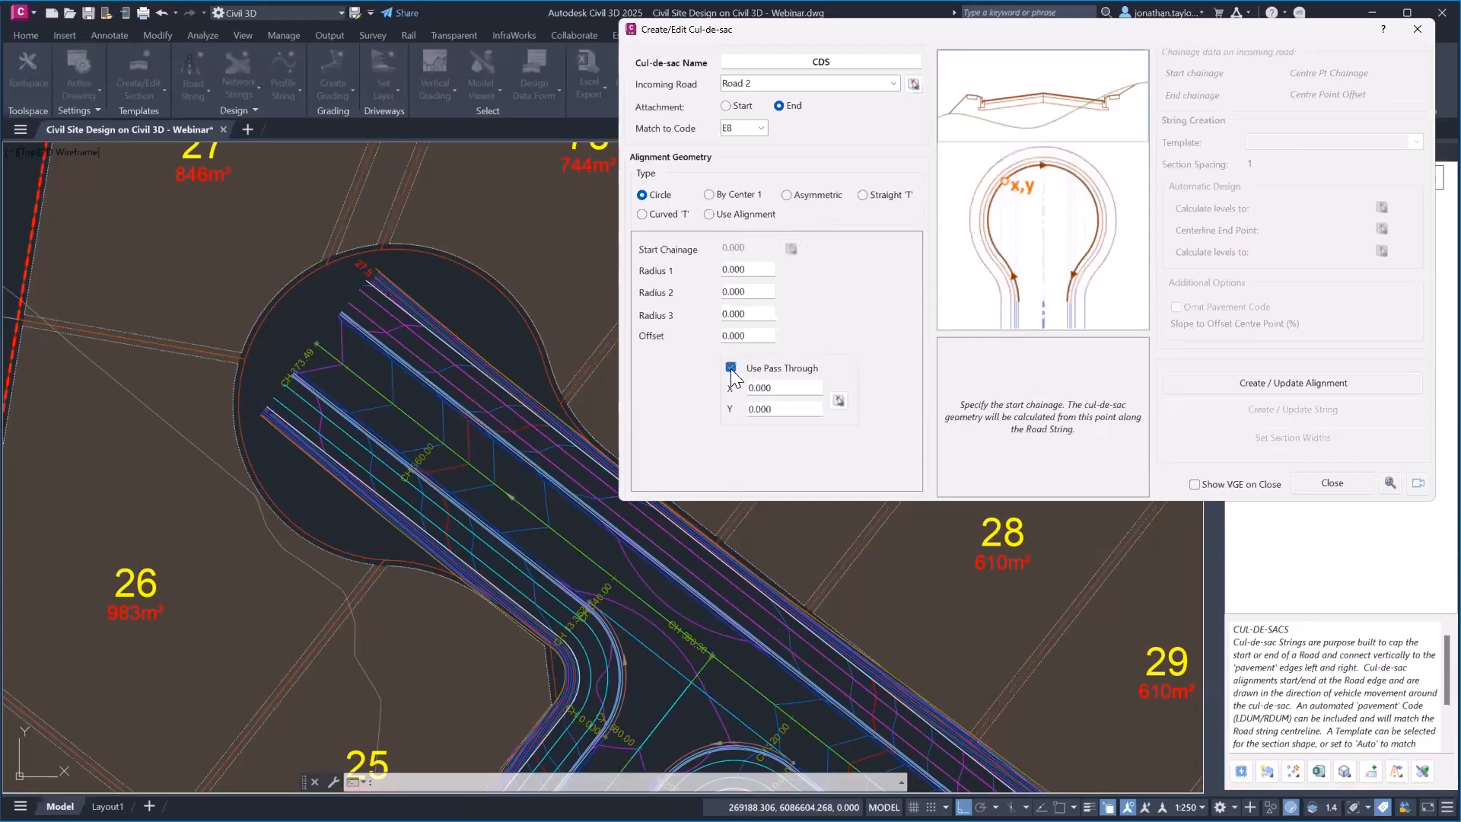
pyautogui.click(838, 402)
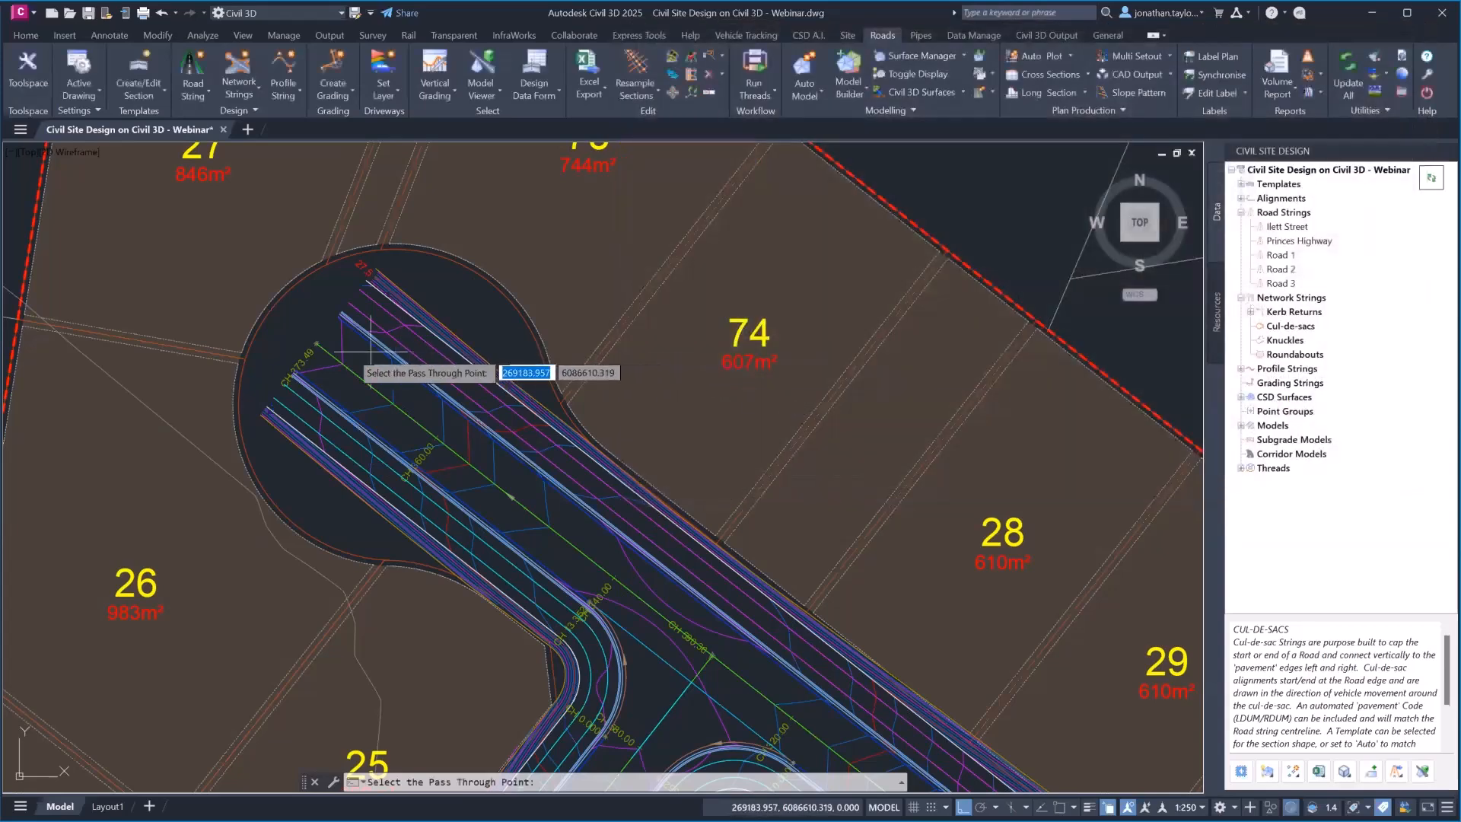
pyautogui.click(318, 344)
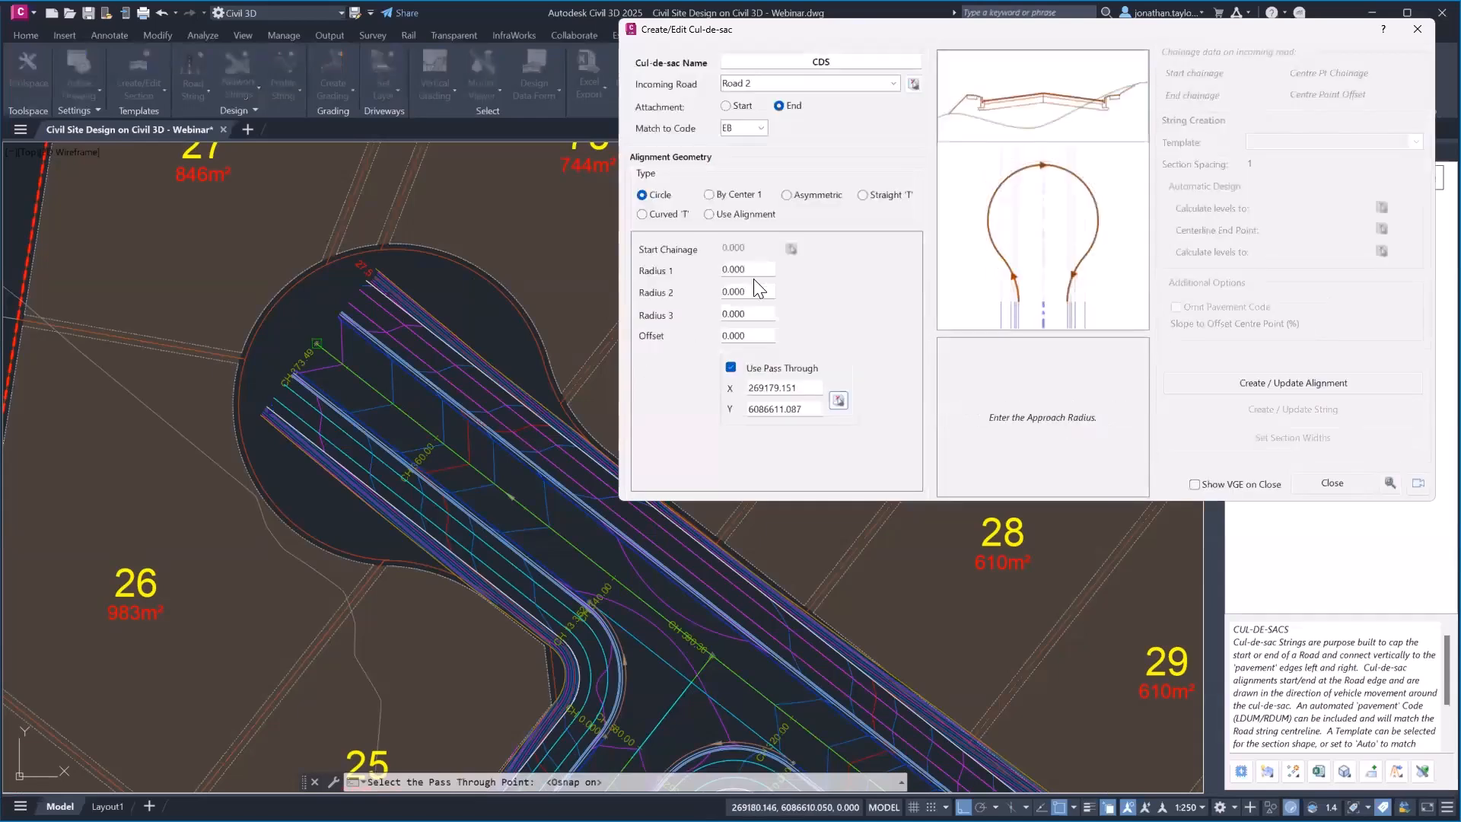
# Step: Set Radius 1 to 20.75, Radius 2 to 8.75 and Radius 3 to 20.75, and create the cul-de-sac alignment
pyautogui.moveTo(755, 271); pyautogui.dragTo(668, 268)
pyautogui.write('20.75')
pyautogui.press('Tab')
pyautogui.write('8.75')
pyautogui.press('Tab')
pyautogui.write('20')
pyautogui.click(1287, 381)
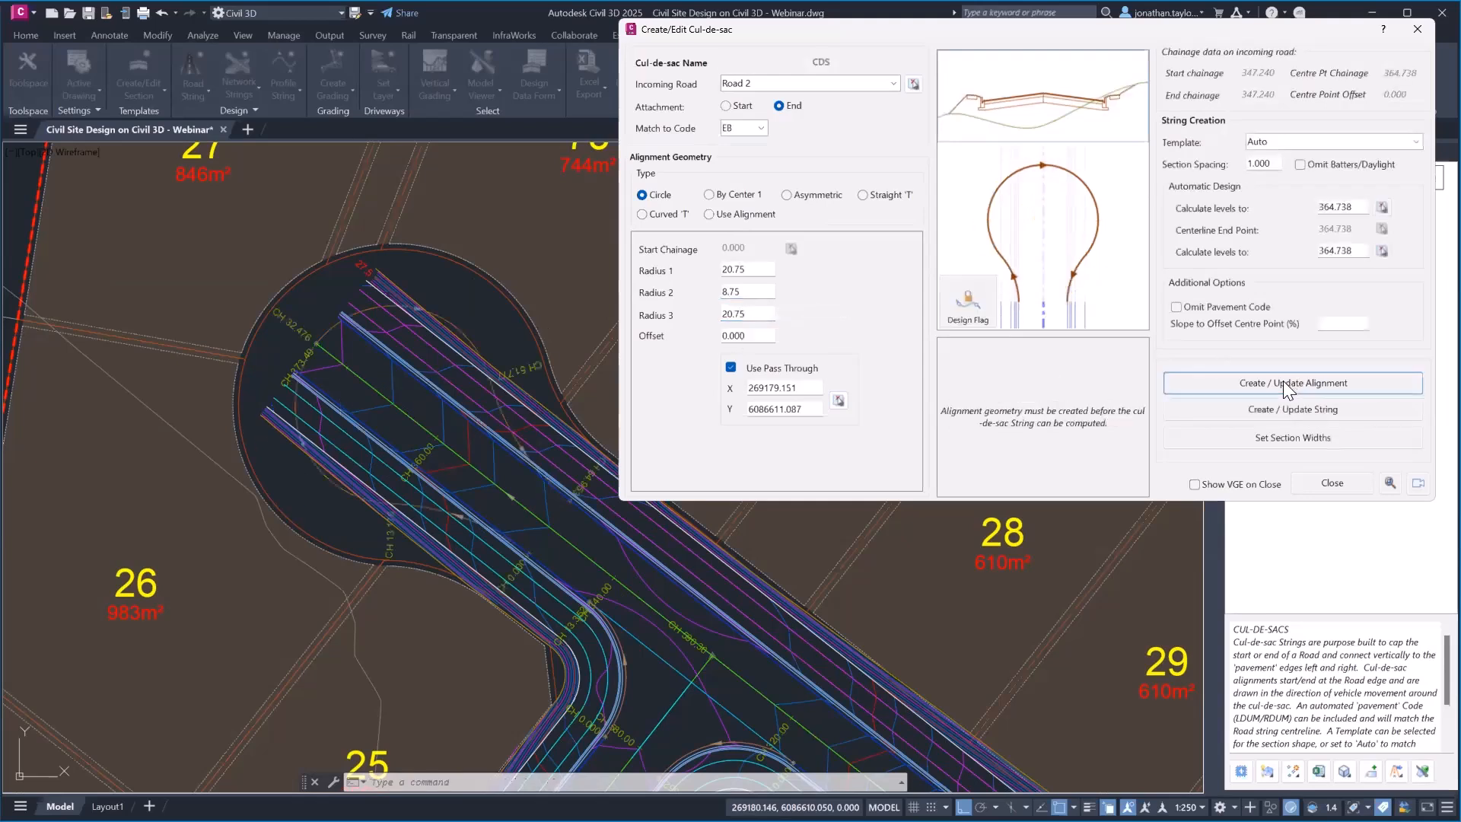
# Step: Set the bowl radius (Radius 2) to 7 and update the cul-de-sac alignment
pyautogui.moveTo(756, 293); pyautogui.dragTo(663, 291)
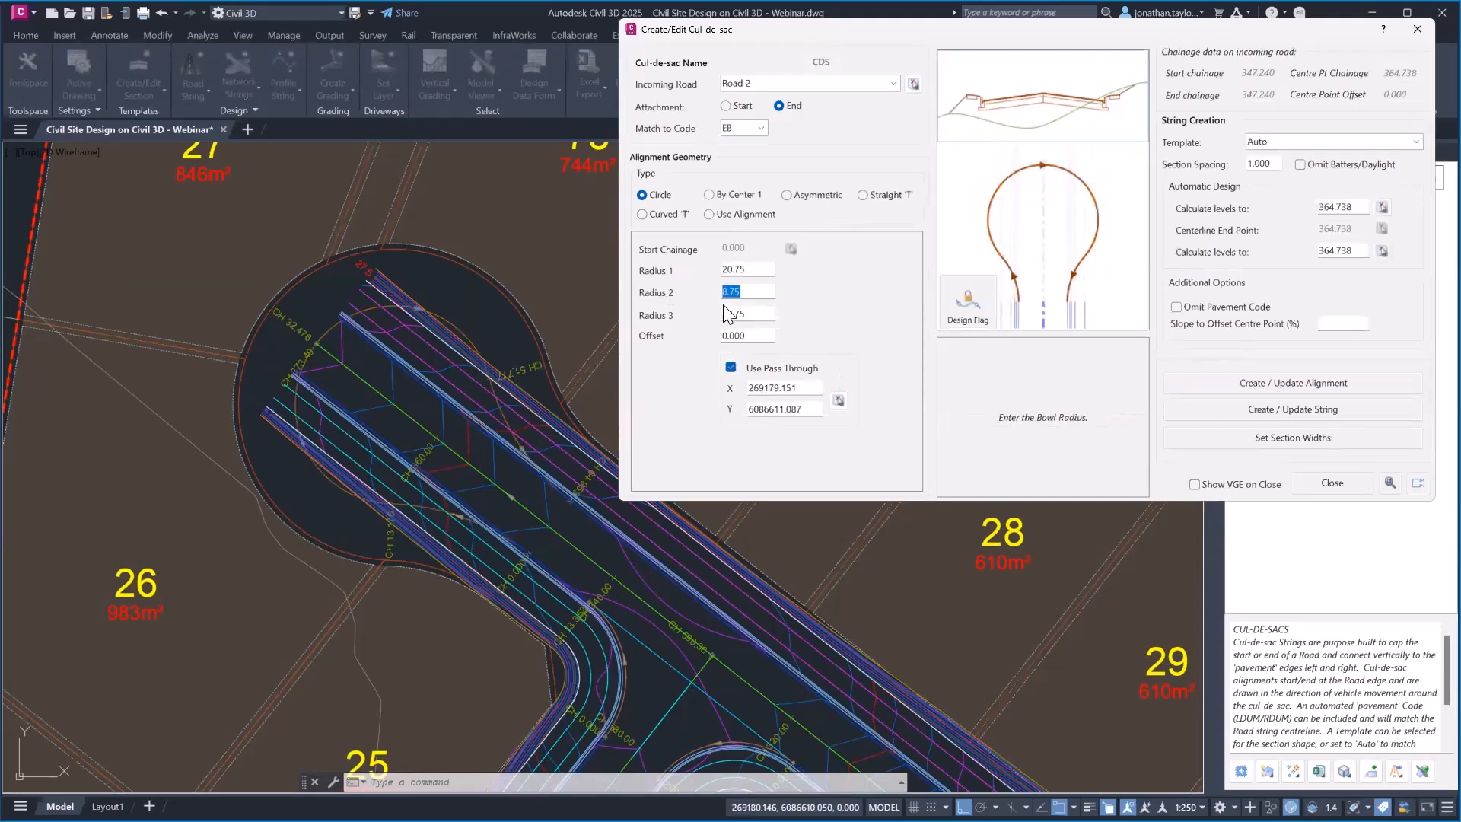
pyautogui.write('7')
pyautogui.click(1281, 385)
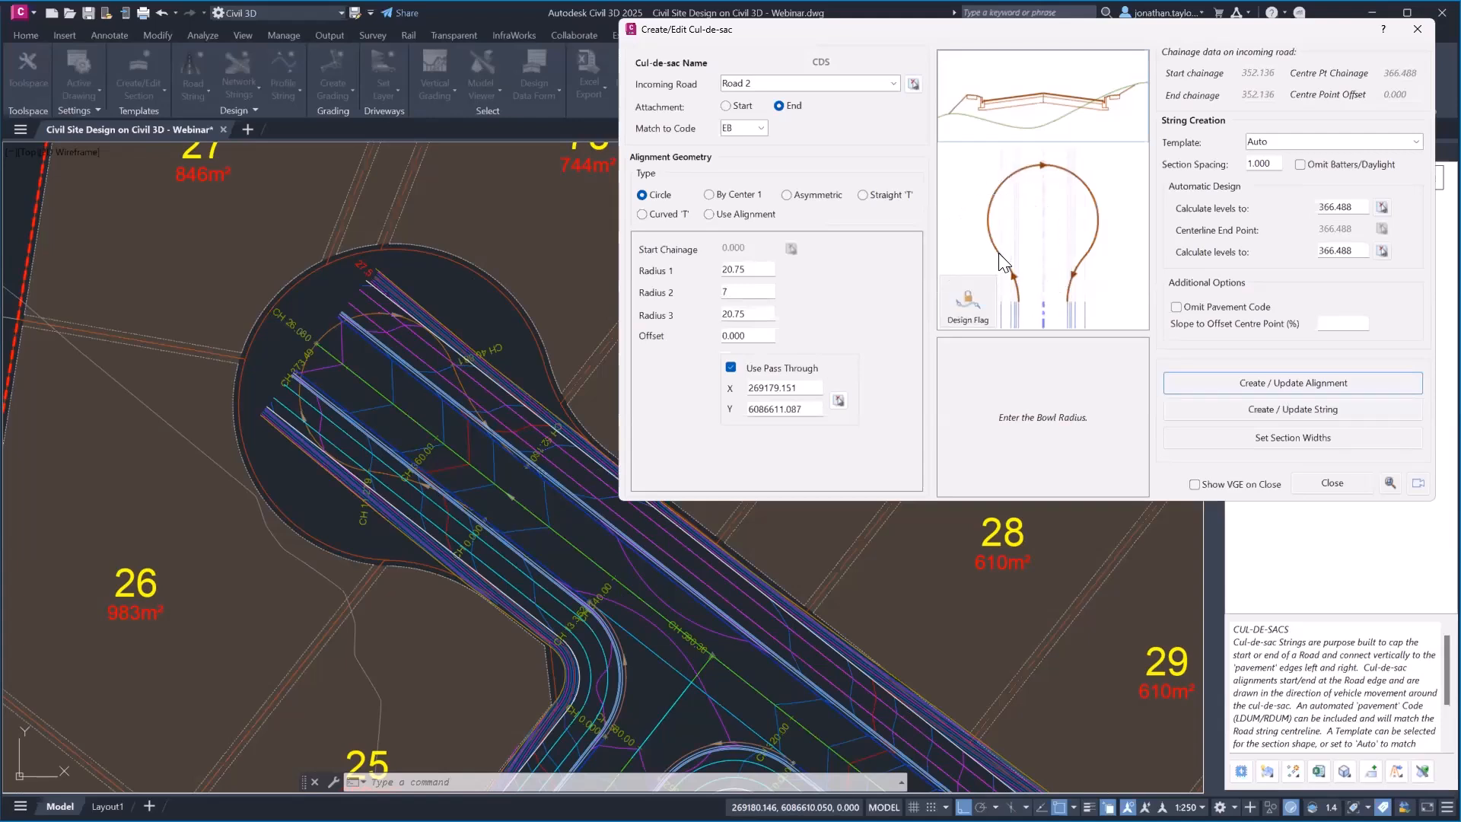
# Step: Enter 8.75 for Radius 2, compute the cul-de-sac string with the Auto template, and close the cul-de-sac settings
pyautogui.moveTo(742, 291); pyautogui.dragTo(694, 293)
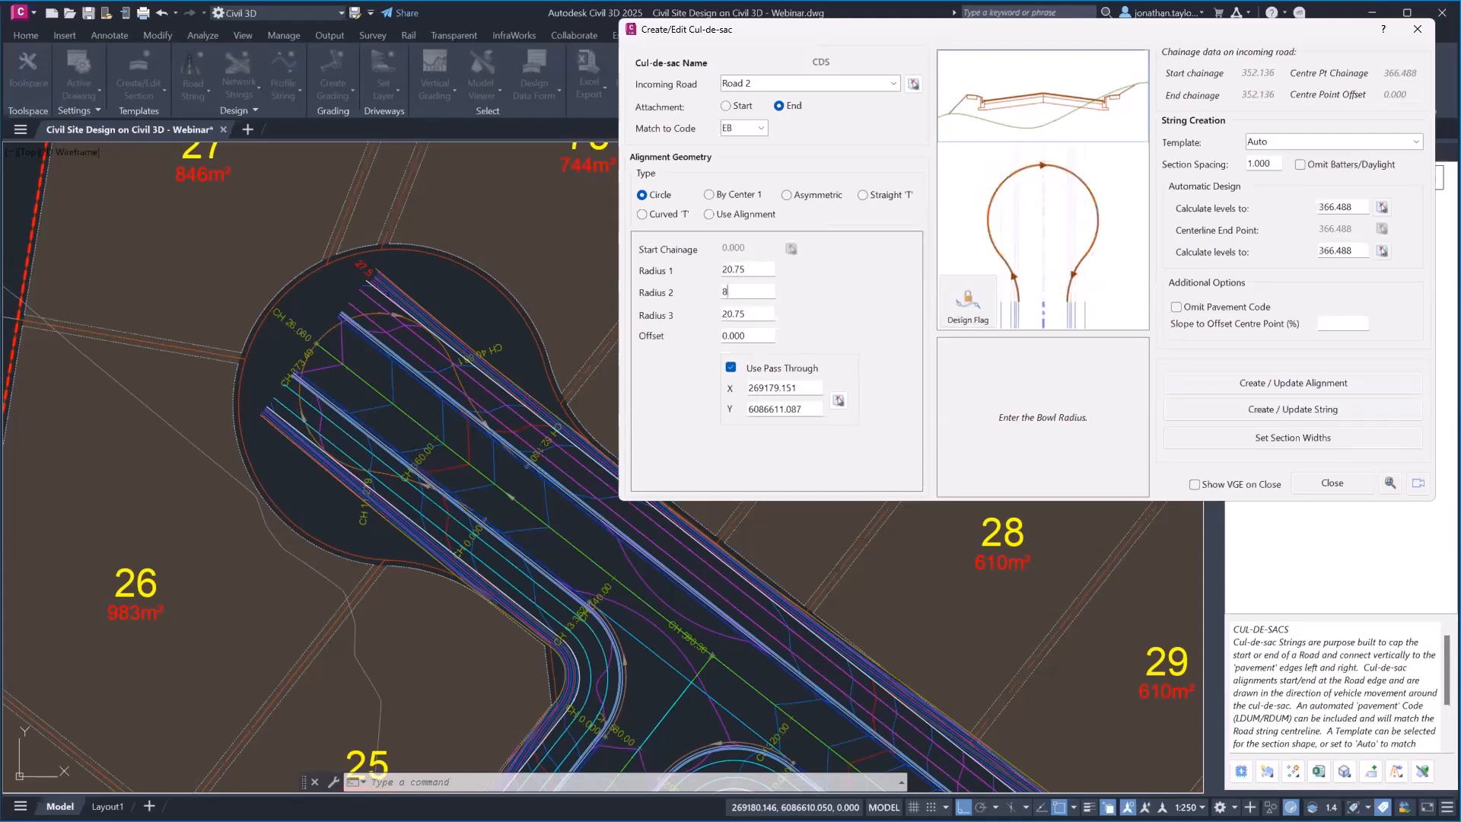
pyautogui.write('8.75')
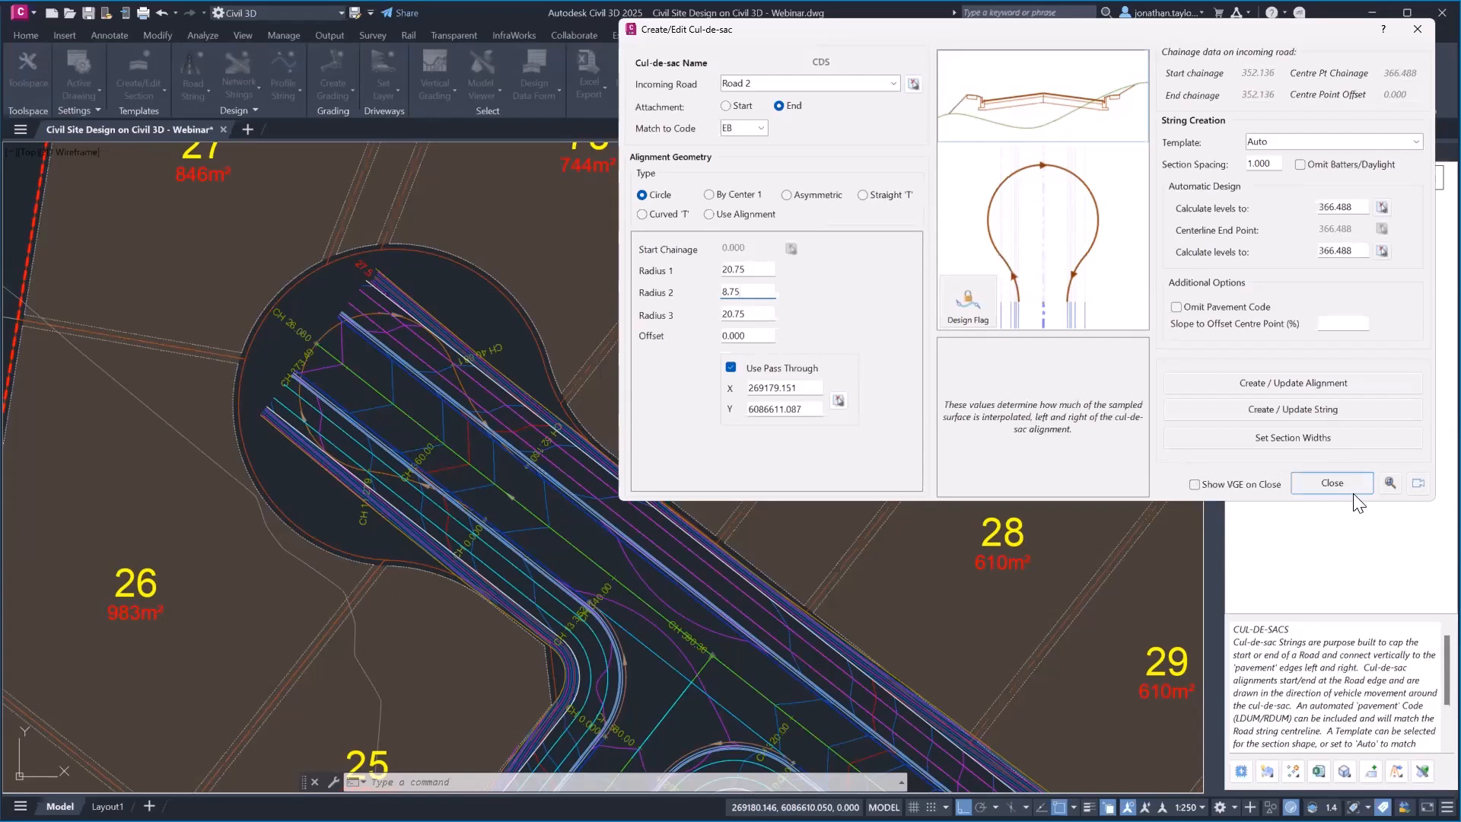
pyautogui.click(1414, 483)
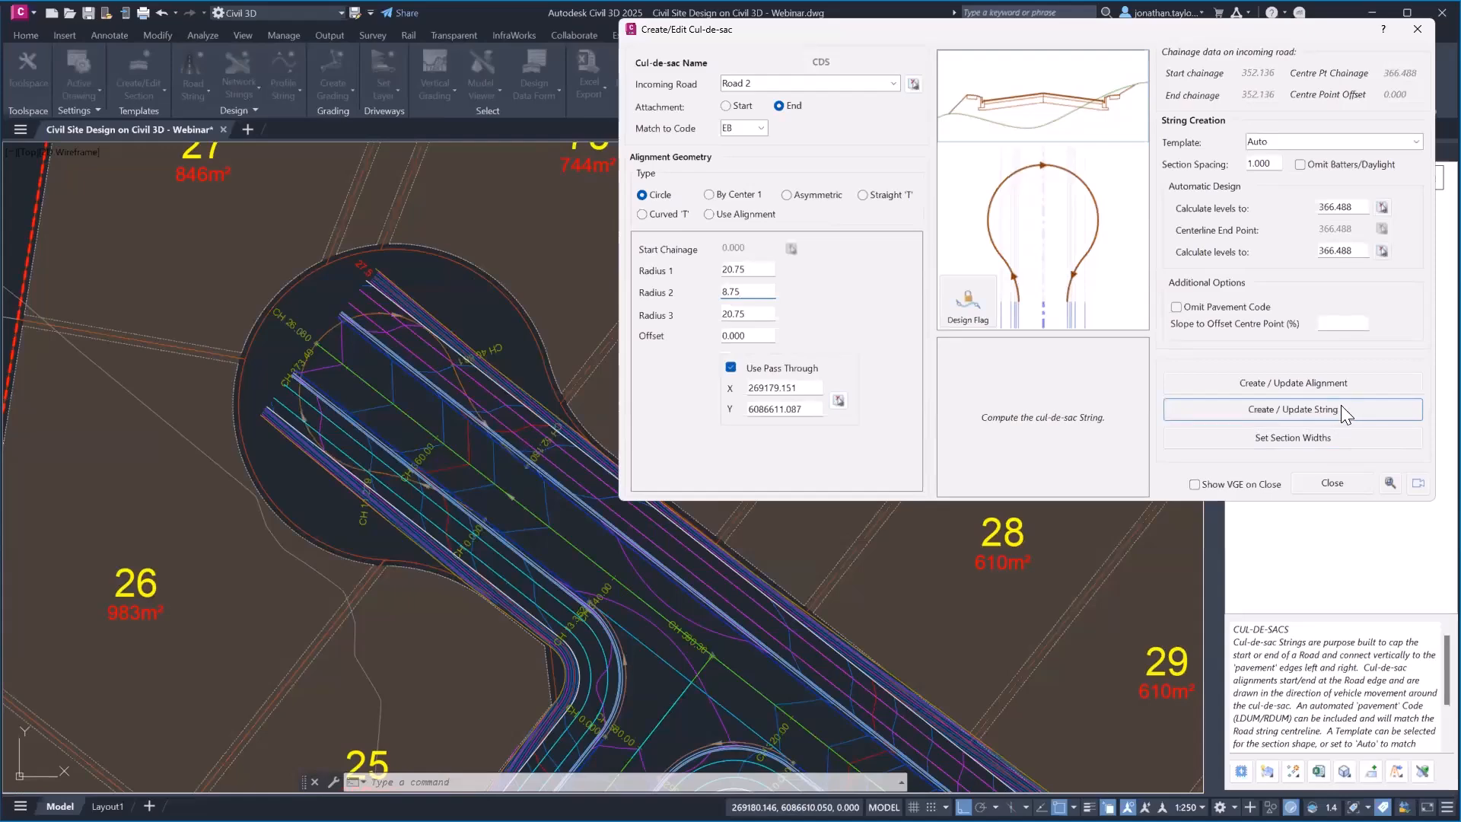
pyautogui.click(1341, 407)
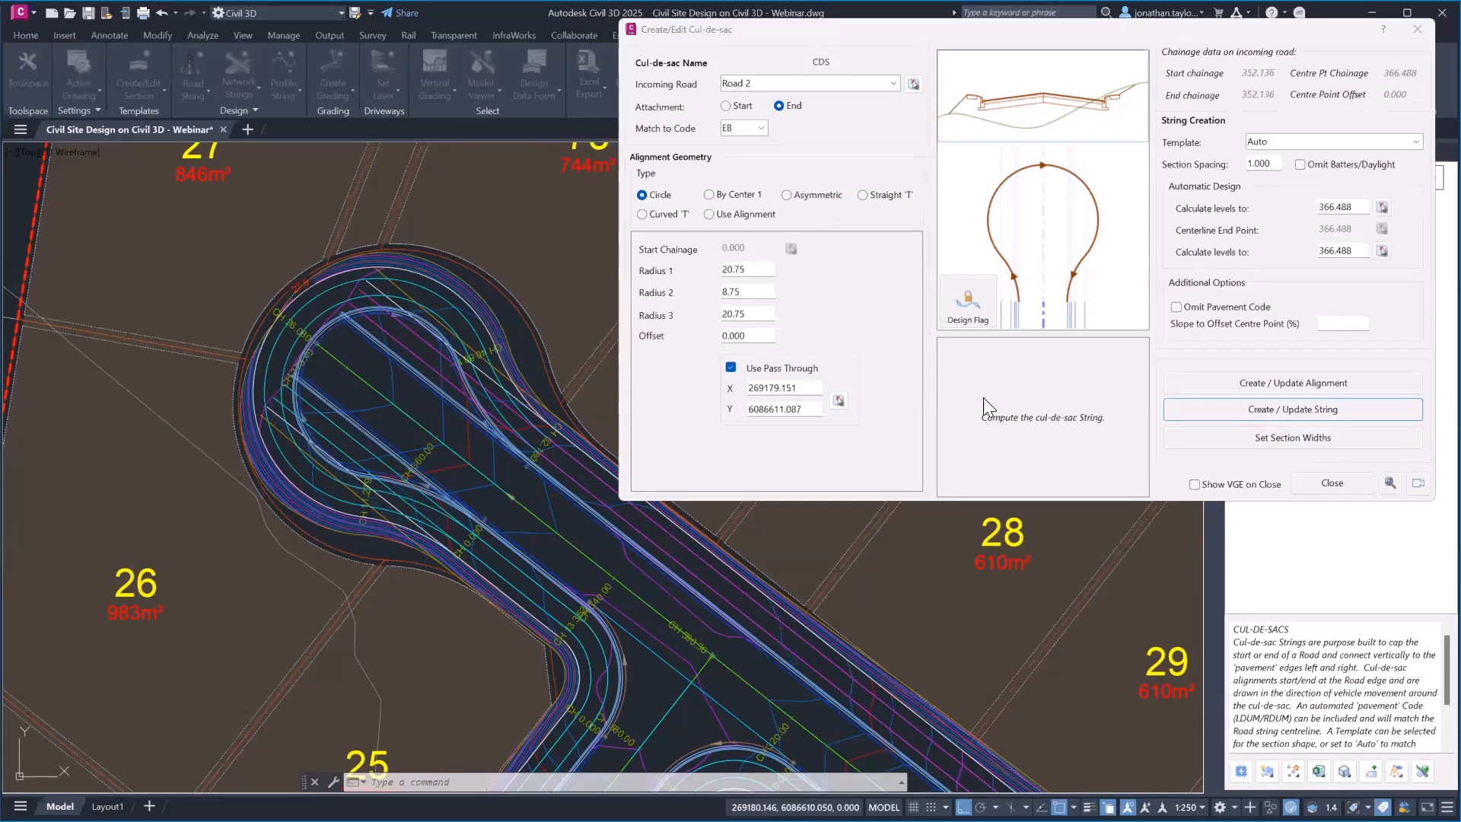
pyautogui.click(1331, 482)
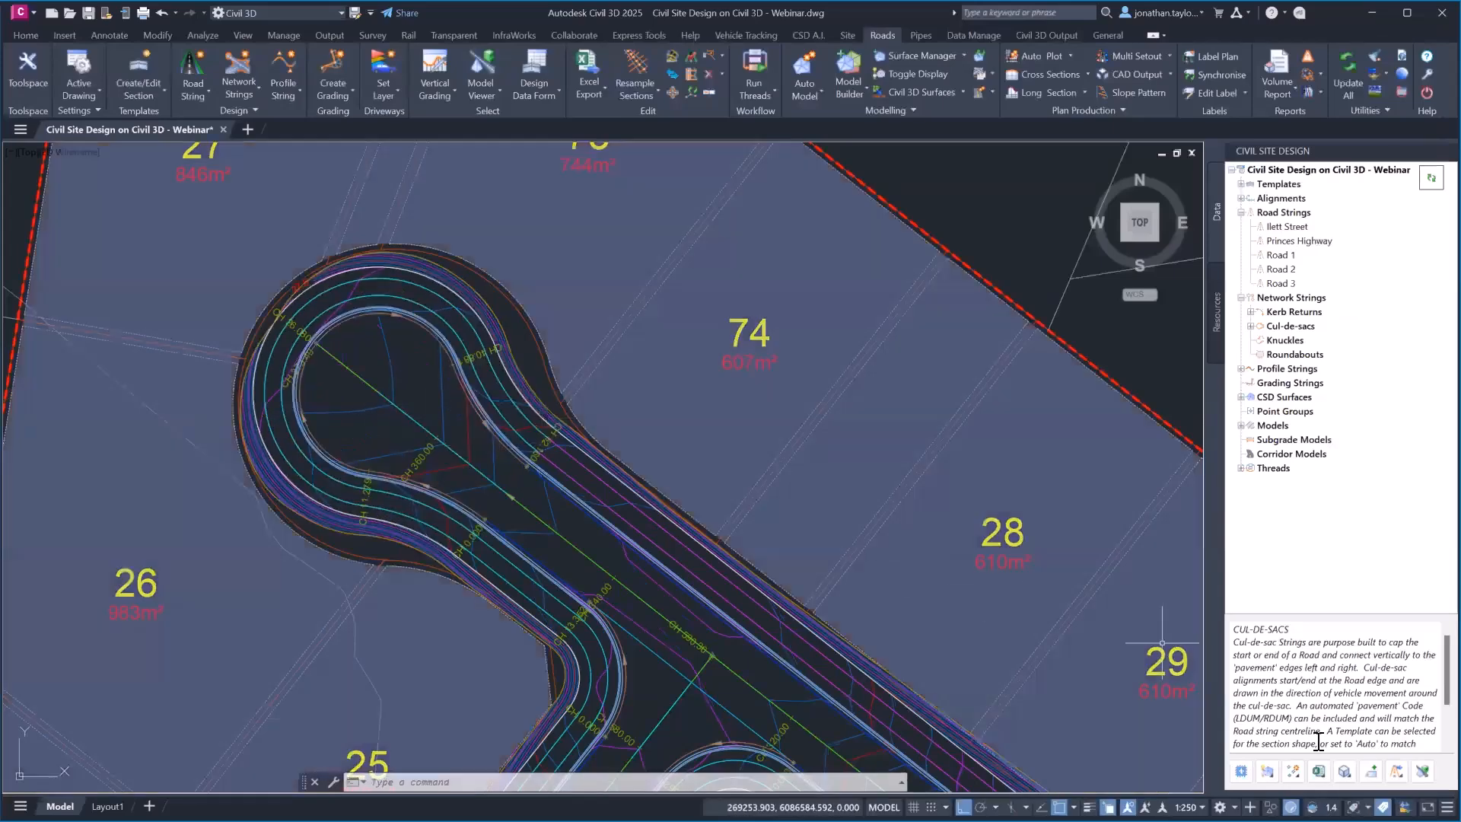
# Step: Examine the new cul-de-sac at the end of Road 2 in the 3D Model Viewer
pyautogui.click(1420, 771)
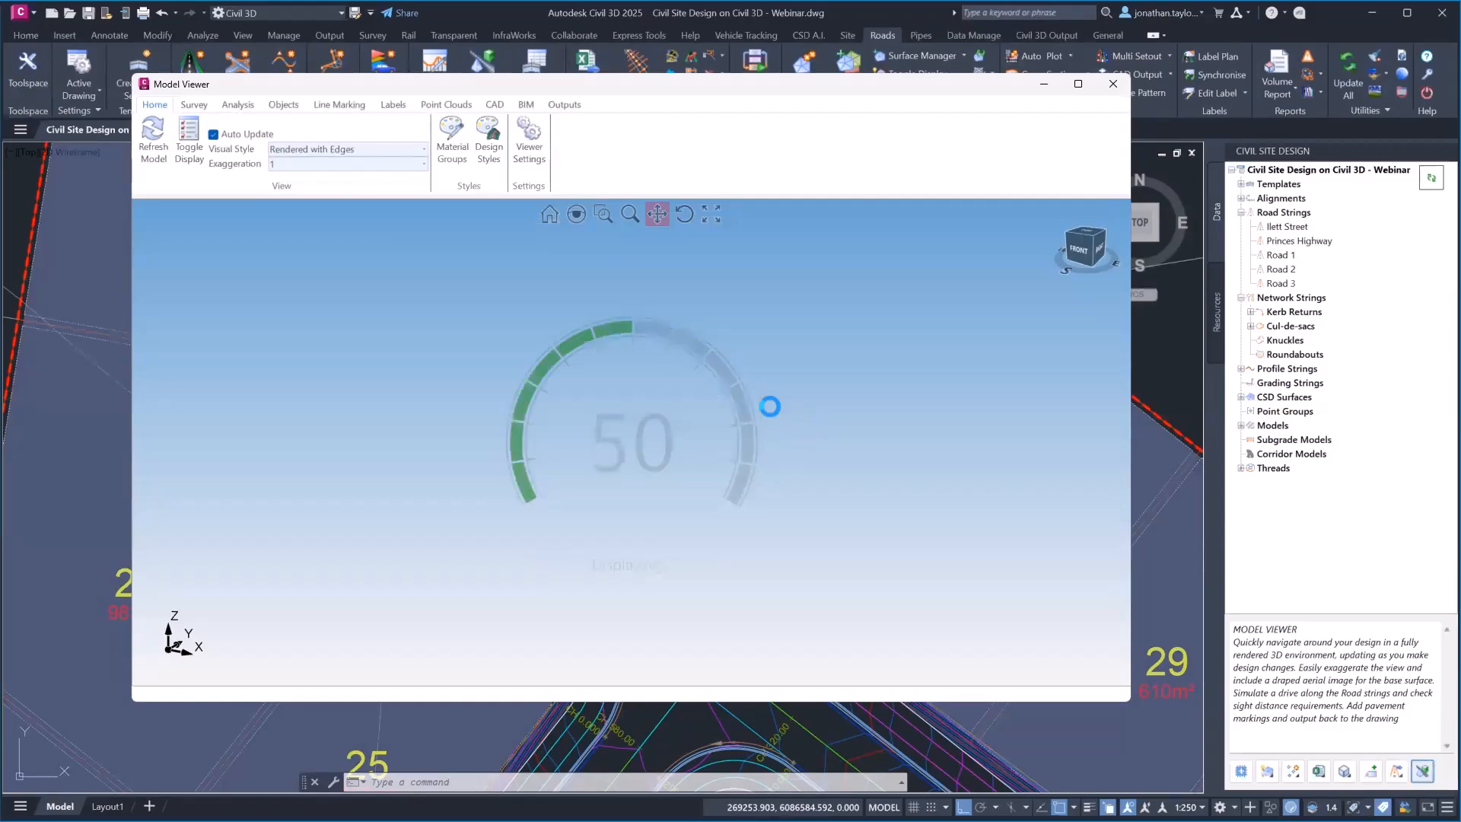
pyautogui.moveTo(697, 316); pyautogui.dragTo(697, 496)
pyautogui.scroll(5, 661, 339)
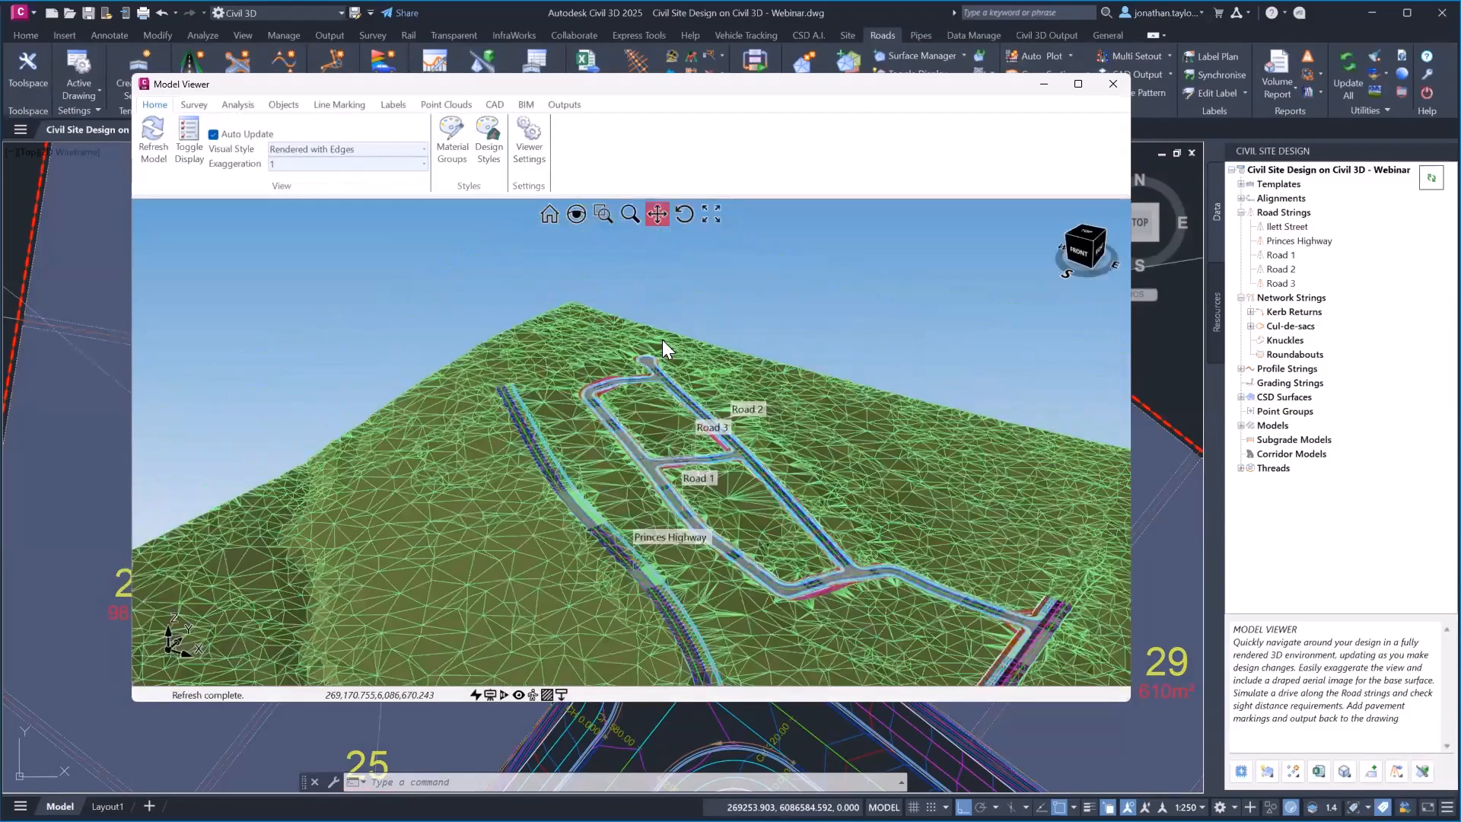
pyautogui.scroll(10, 643, 368)
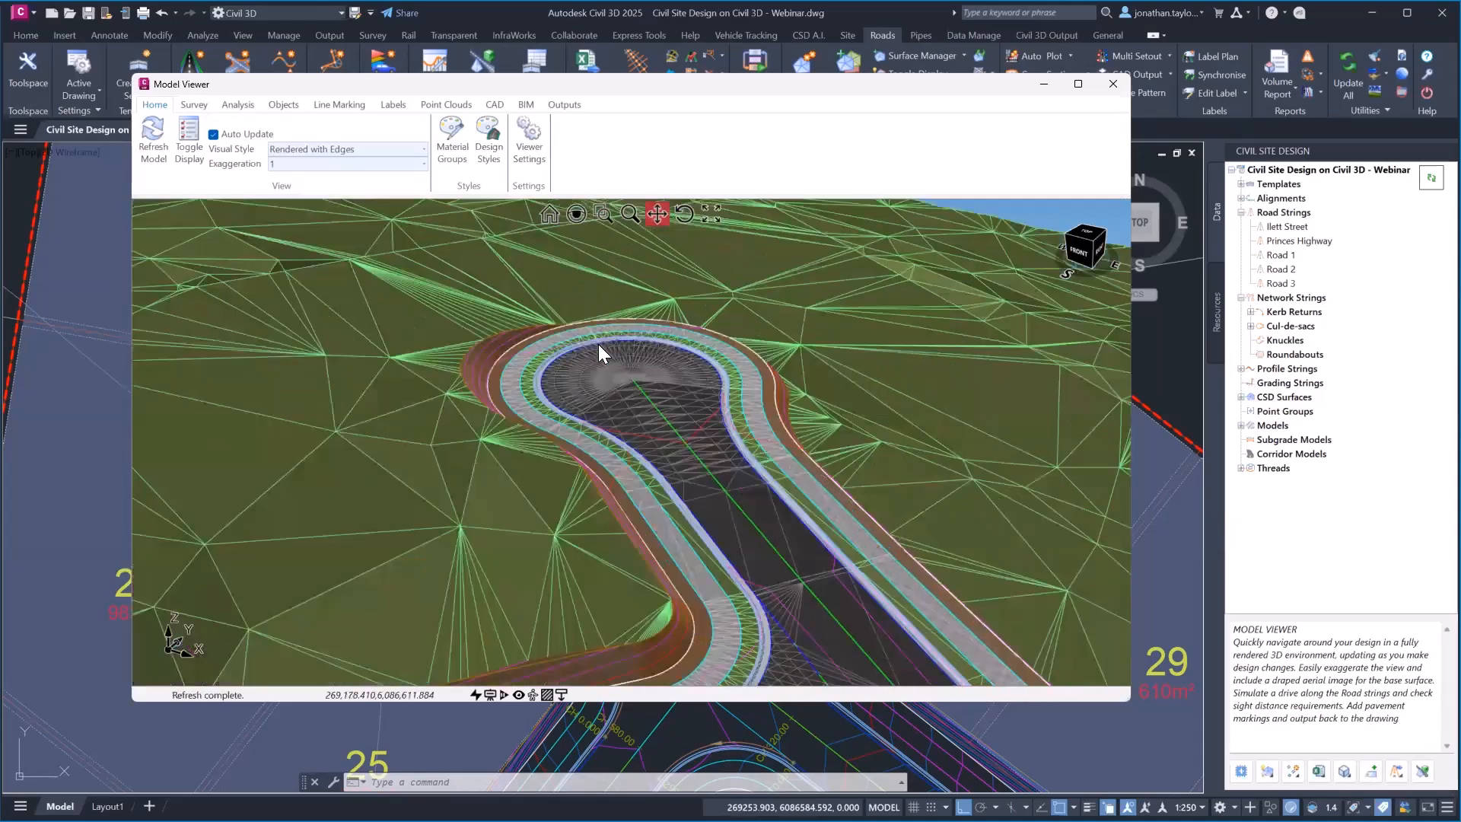
pyautogui.moveTo(800, 375); pyautogui.dragTo(714, 400, button='middle')
pyautogui.scroll(3, 714, 382)
pyautogui.moveTo(715, 381); pyautogui.dragTo(626, 421)
# Step: Add a water drop on the cul-de-sac pavement in the 3D model, inspect its flow path, and close the viewer
pyautogui.rightClick(617, 386)
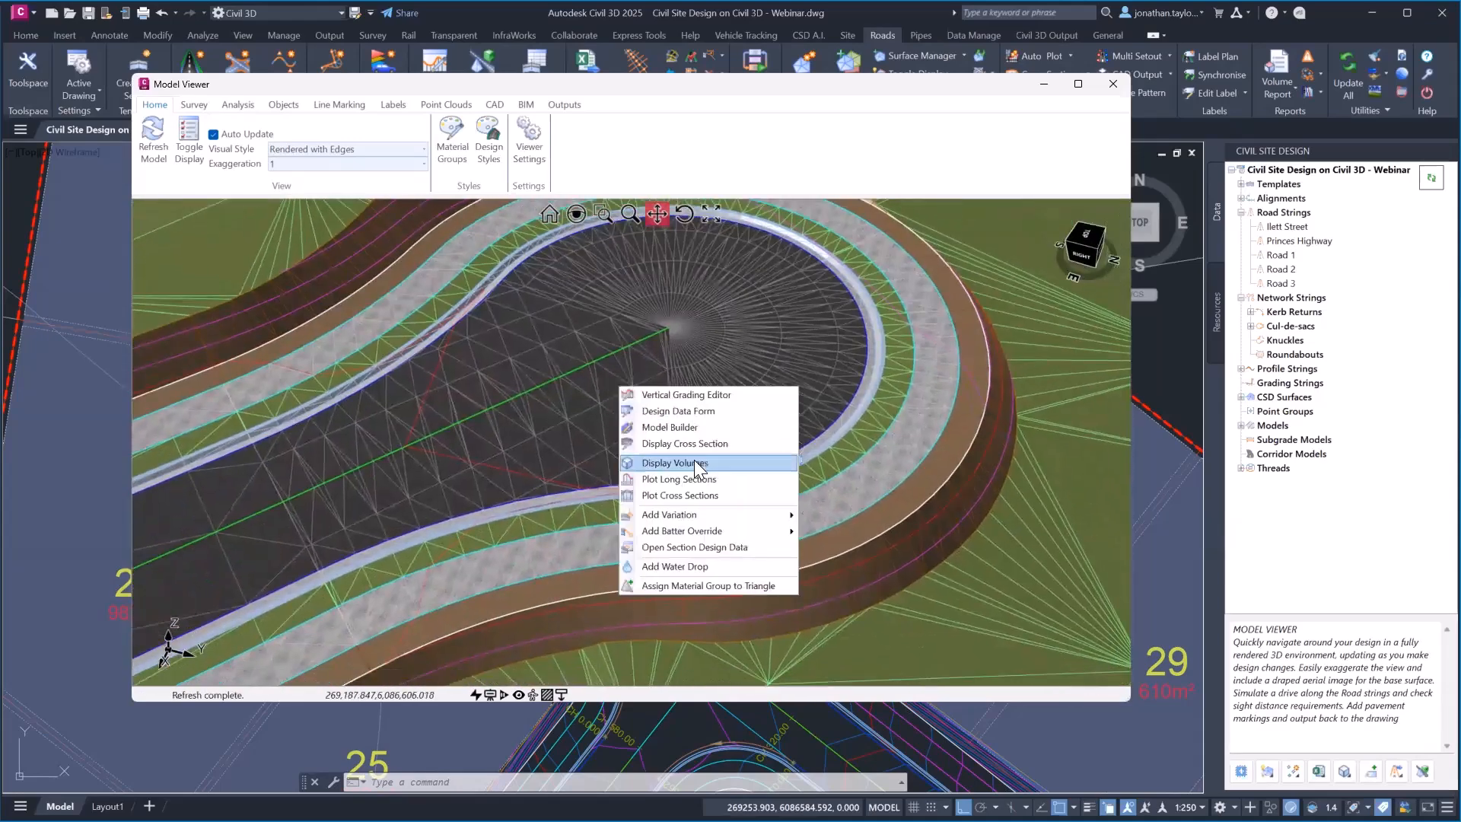
pyautogui.click(680, 566)
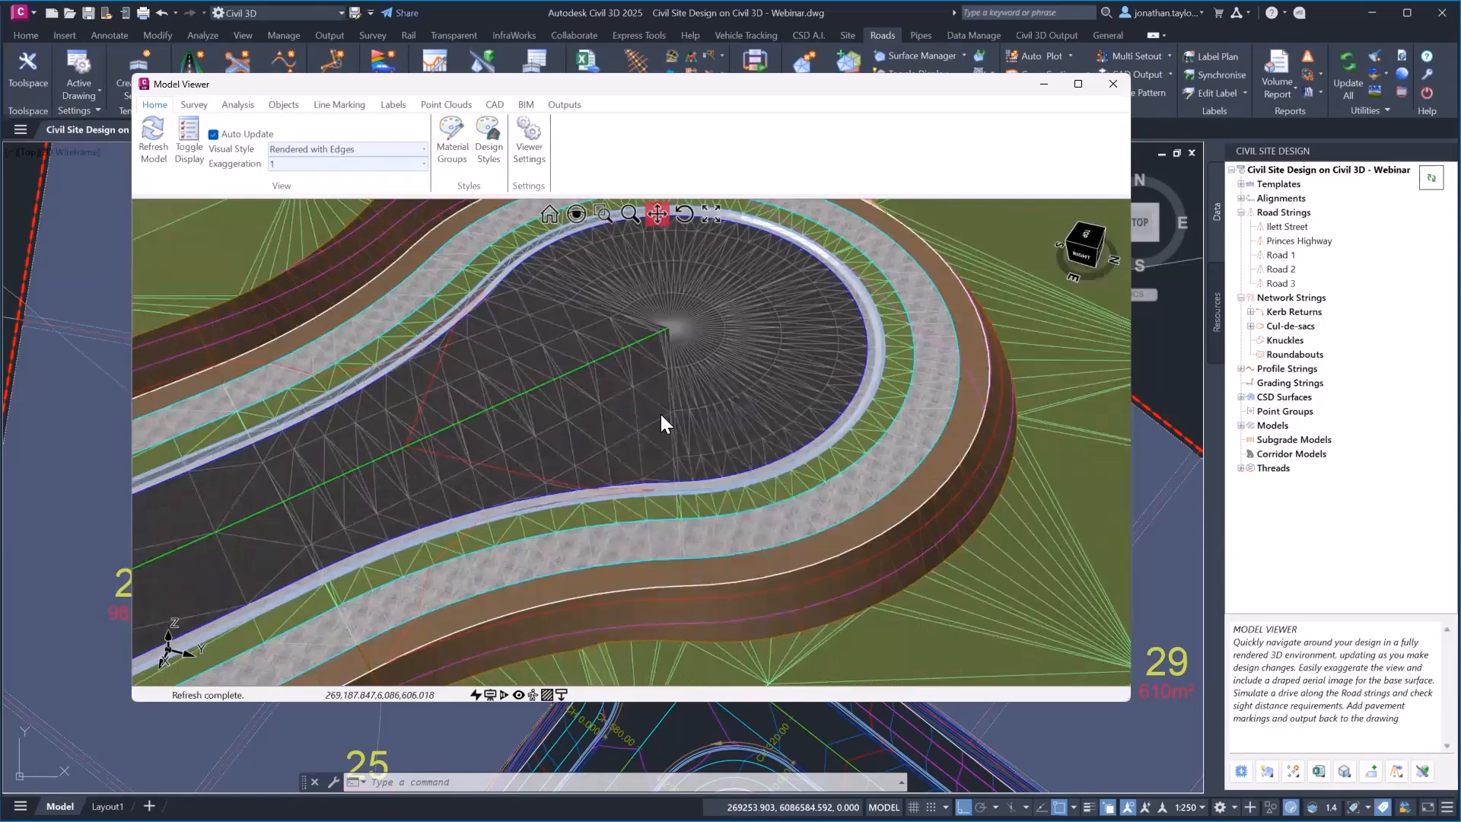
pyautogui.click(662, 412)
pyautogui.moveTo(561, 441); pyautogui.dragTo(886, 308)
pyautogui.moveTo(572, 458); pyautogui.dragTo(629, 437, button='middle')
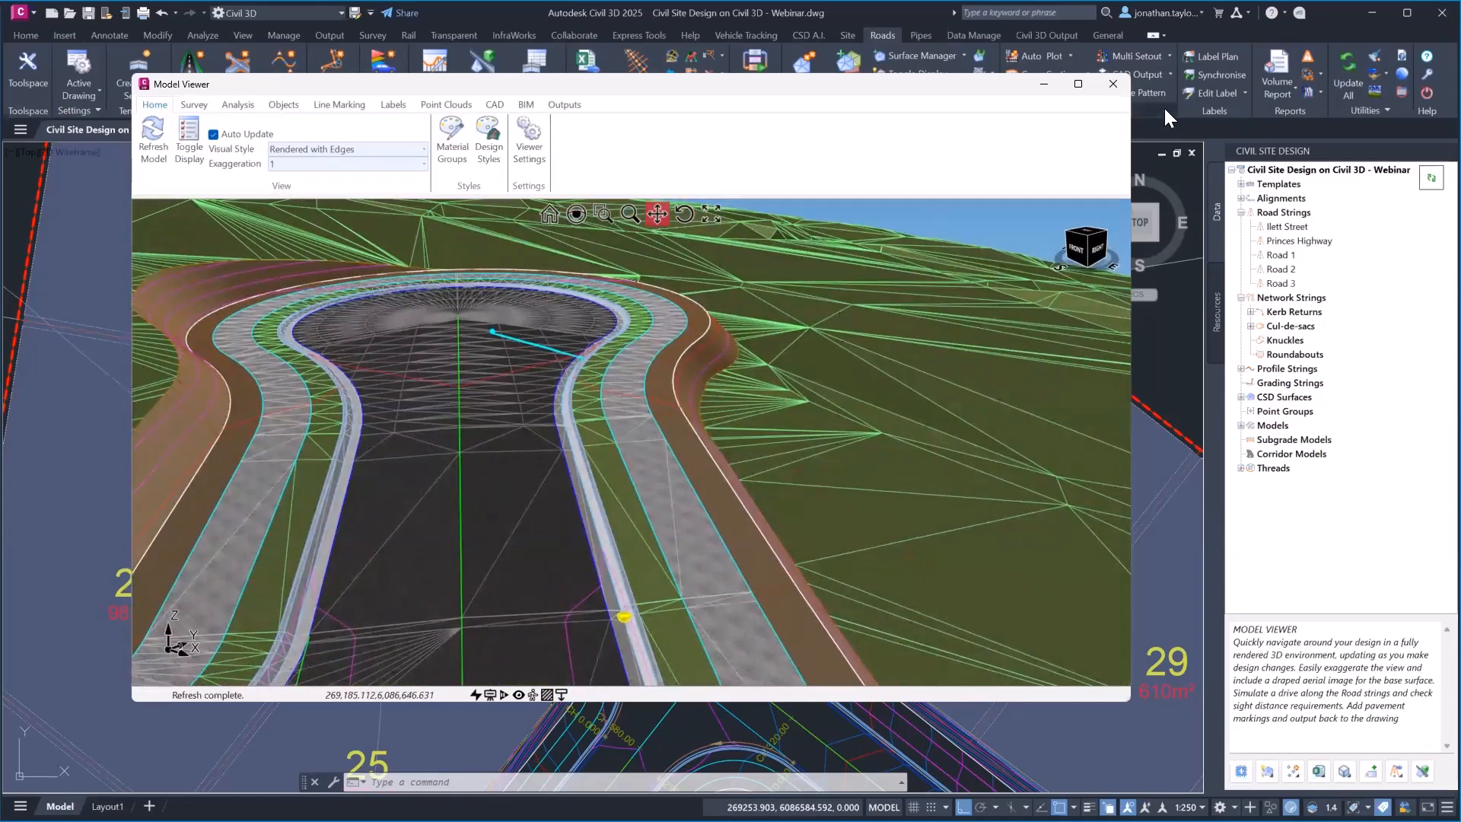
pyautogui.click(1114, 84)
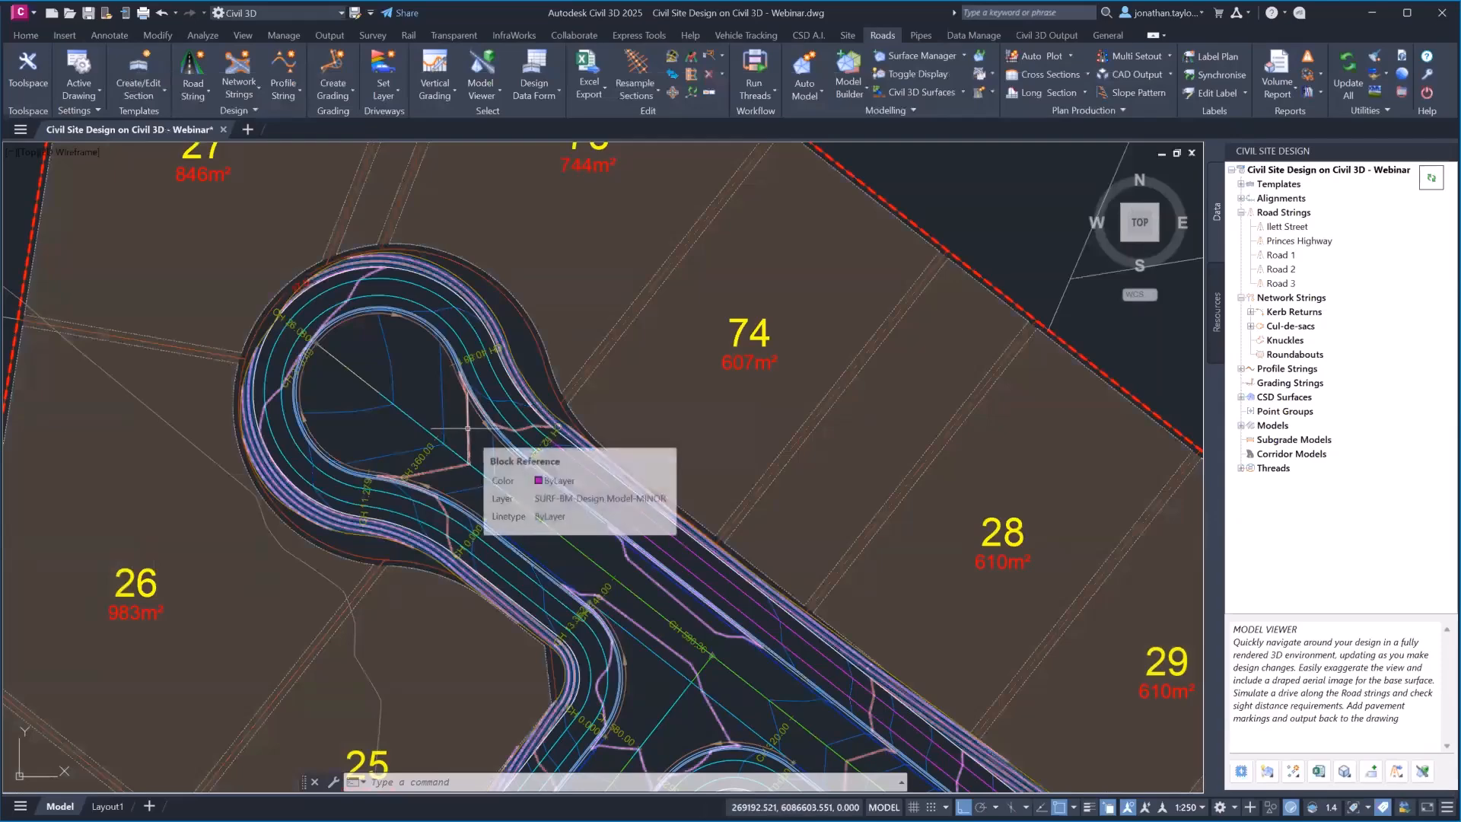
# Step: Preview water drop paths on the design model surface at the intersection near the cul-de-sac, with object snap off
pyautogui.rightClick(467, 429)
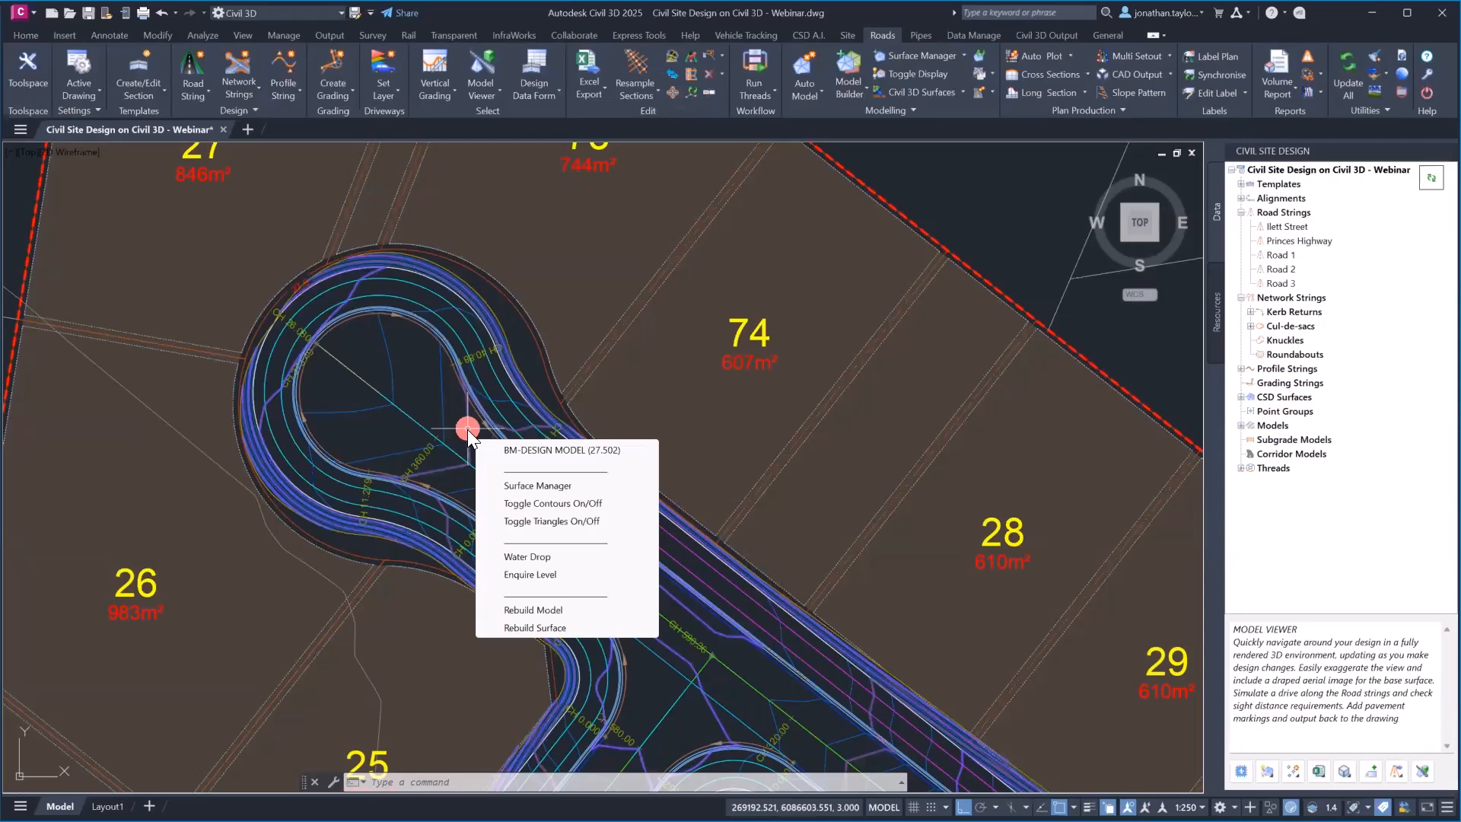
pyautogui.click(563, 556)
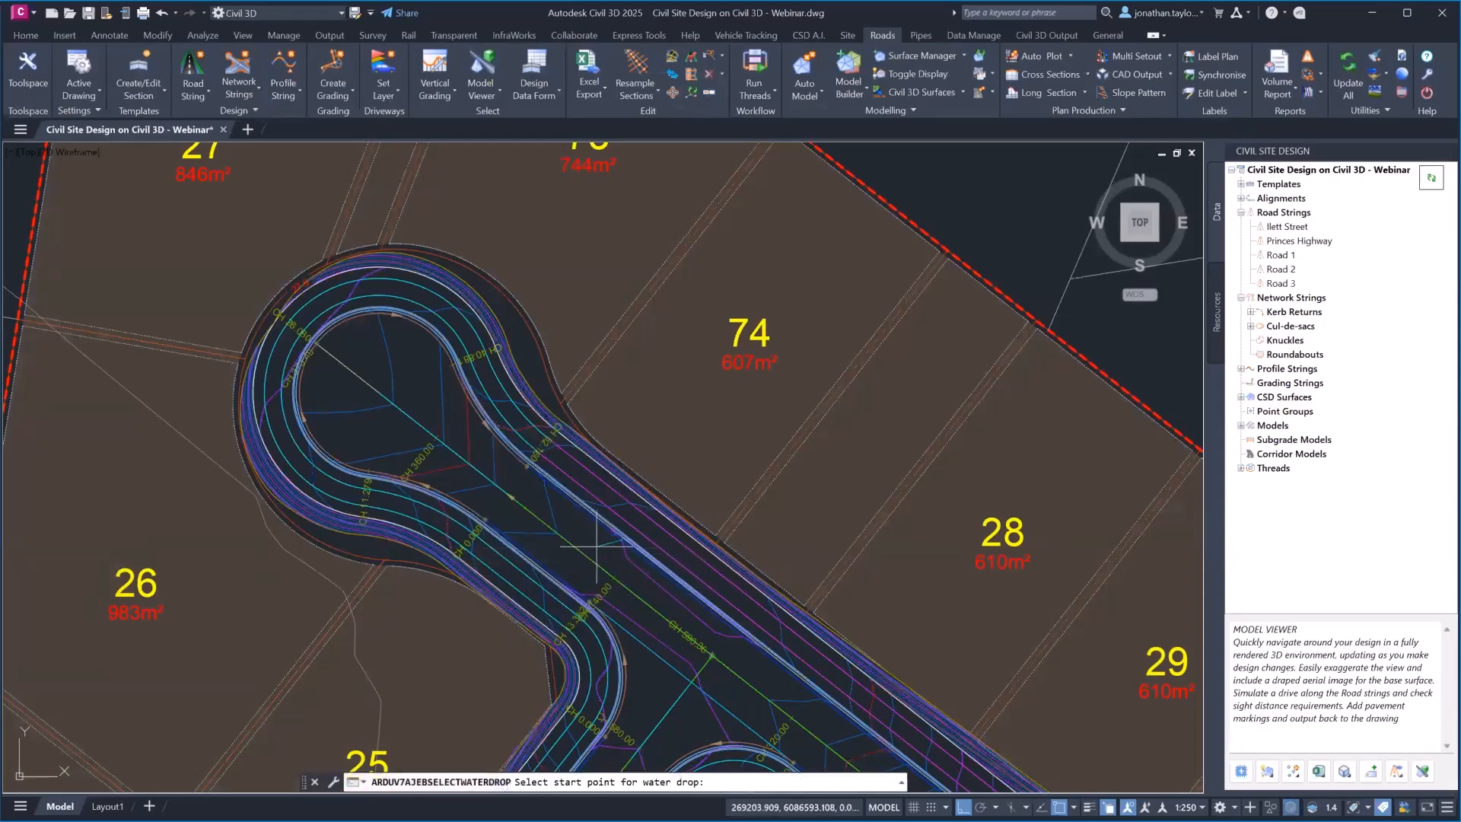
pyautogui.moveTo(619, 566); pyautogui.dragTo(515, 387, button='middle')
pyautogui.scroll(4, 575, 485)
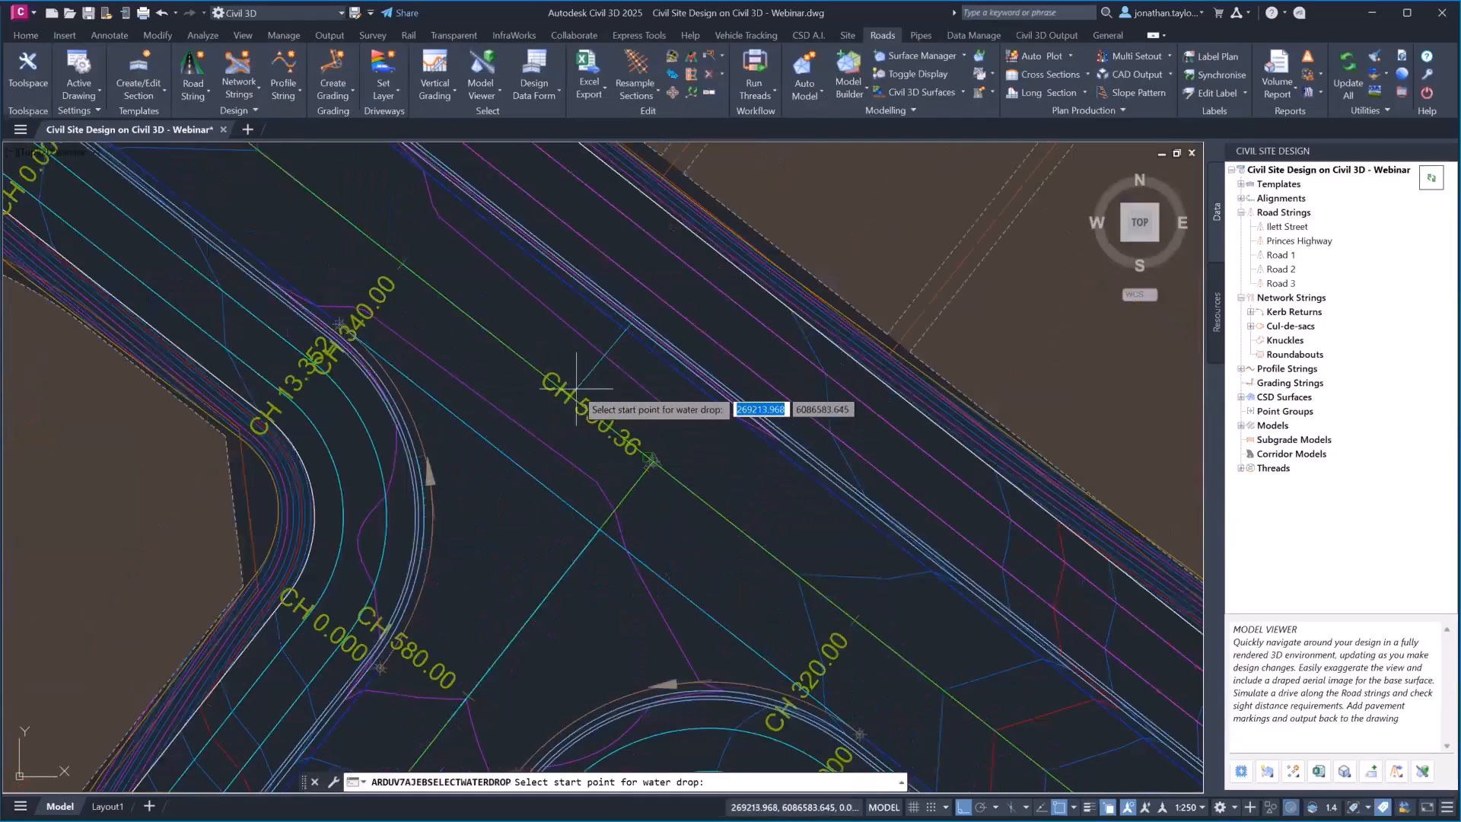
pyautogui.press('F3')
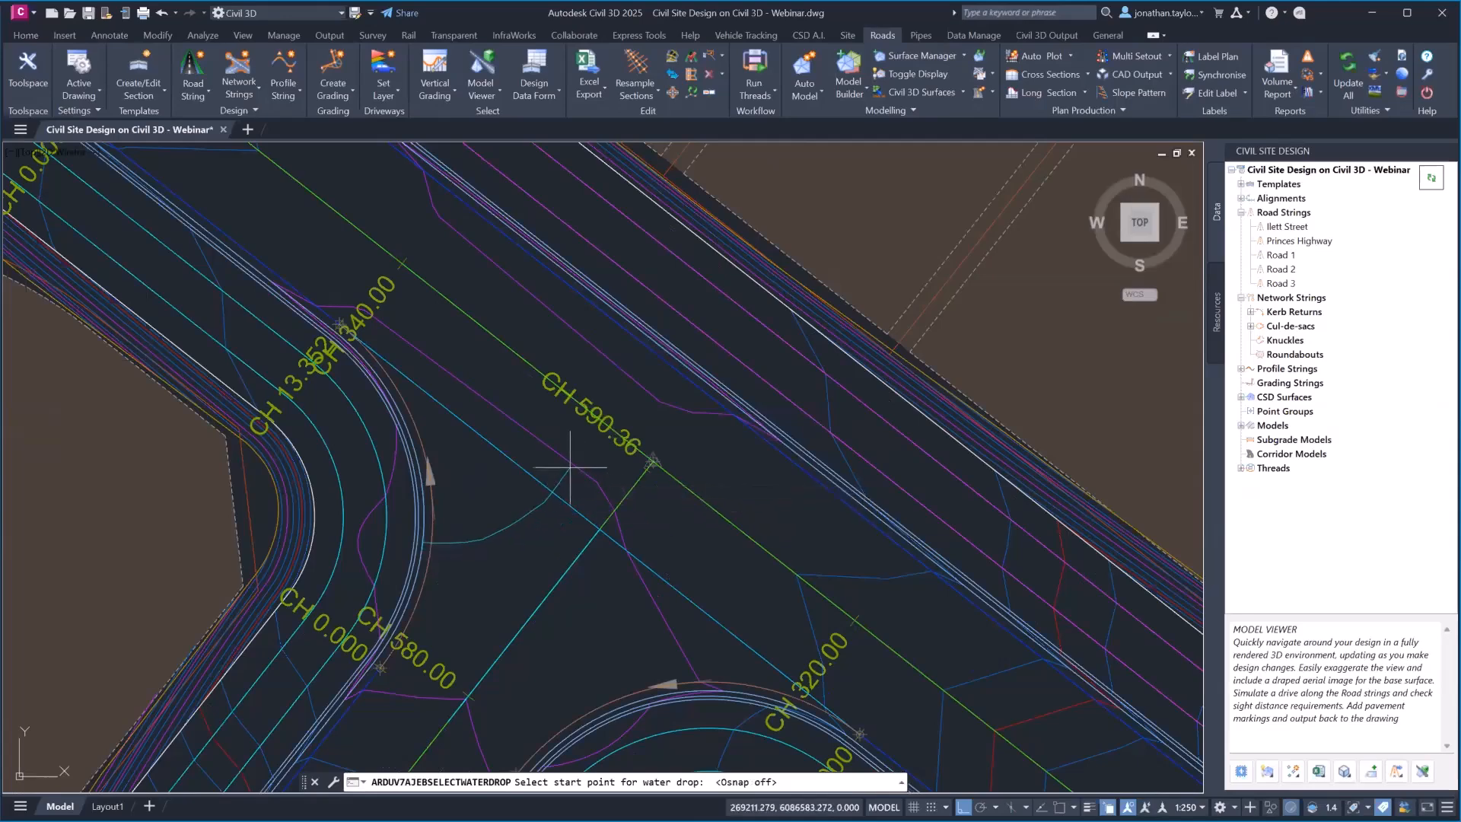
# Step: Examine the plan of Ilett Street beside the car park, south of the Road 1 intersection, around chainage 160
pyautogui.scroll(-4, 533, 469)
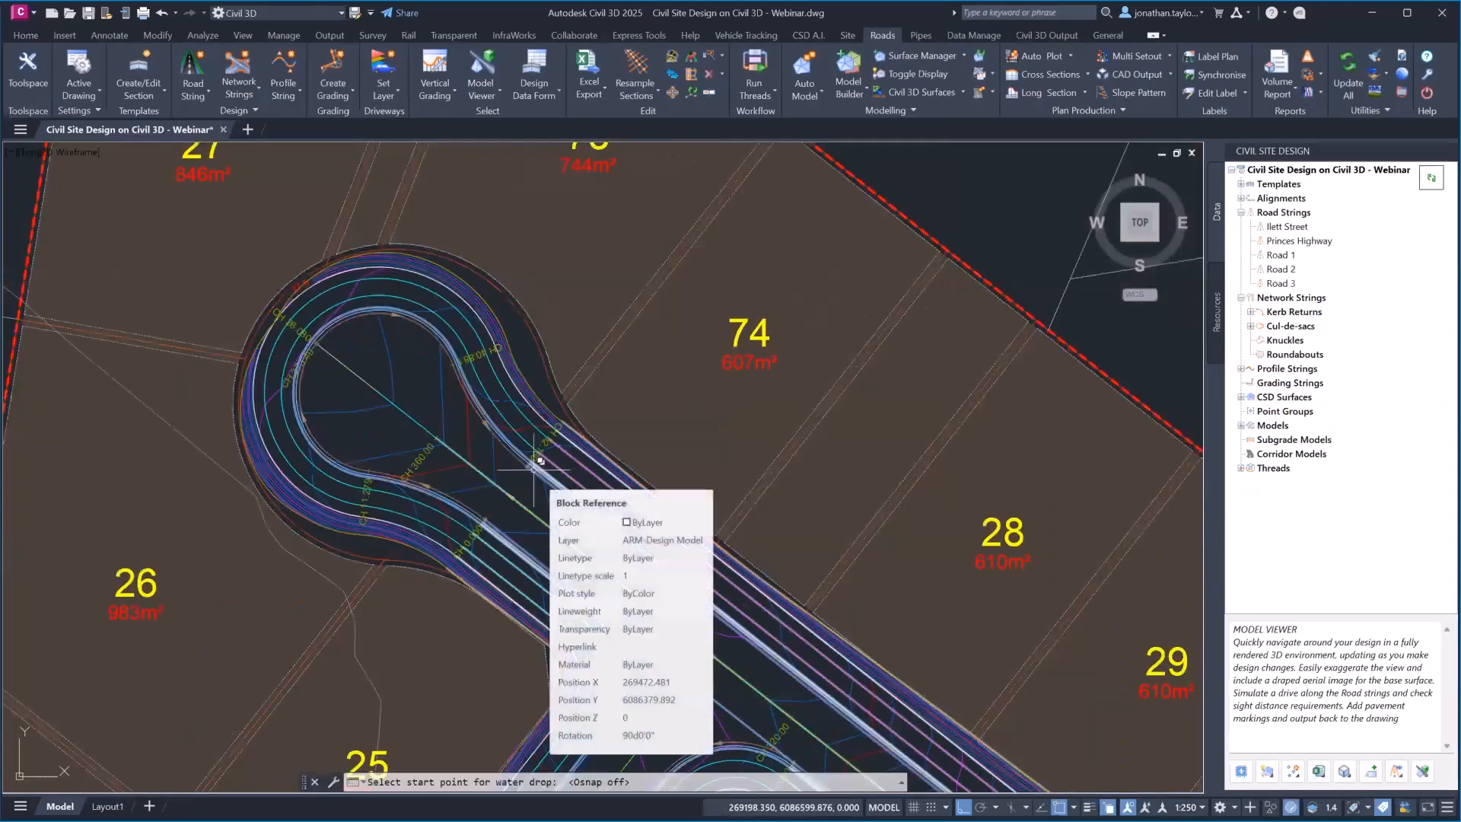
pyautogui.scroll(-5, 509, 381)
pyautogui.scroll(-2, 776, 464)
pyautogui.moveTo(935, 559); pyautogui.dragTo(505, 205, button='middle')
pyautogui.moveTo(1003, 596); pyautogui.dragTo(290, 247, button='middle')
pyautogui.scroll(2, 512, 406)
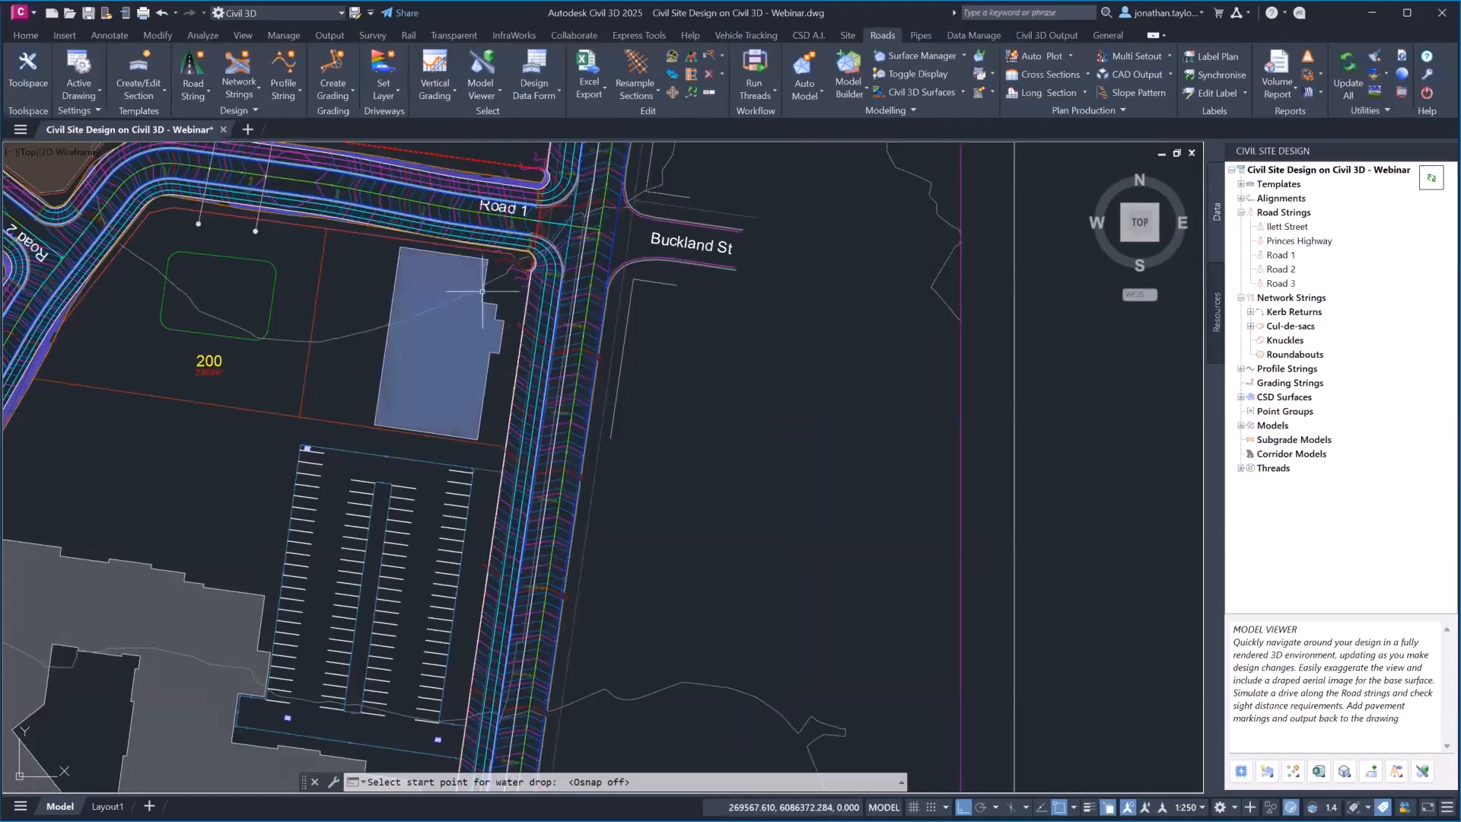
pyautogui.moveTo(347, 224); pyautogui.dragTo(514, 332, button='middle')
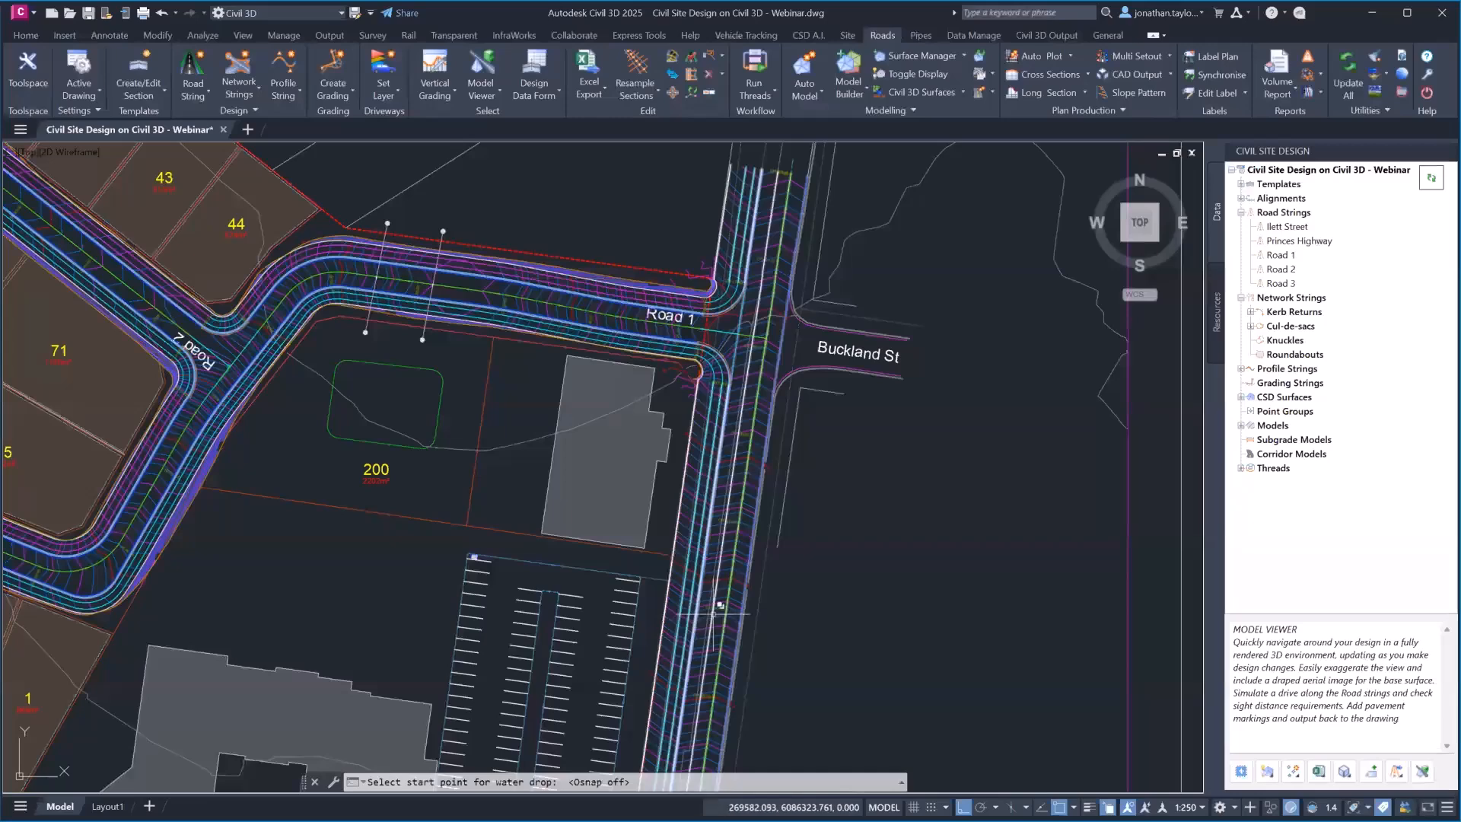
pyautogui.moveTo(628, 609); pyautogui.dragTo(617, 375, button='middle')
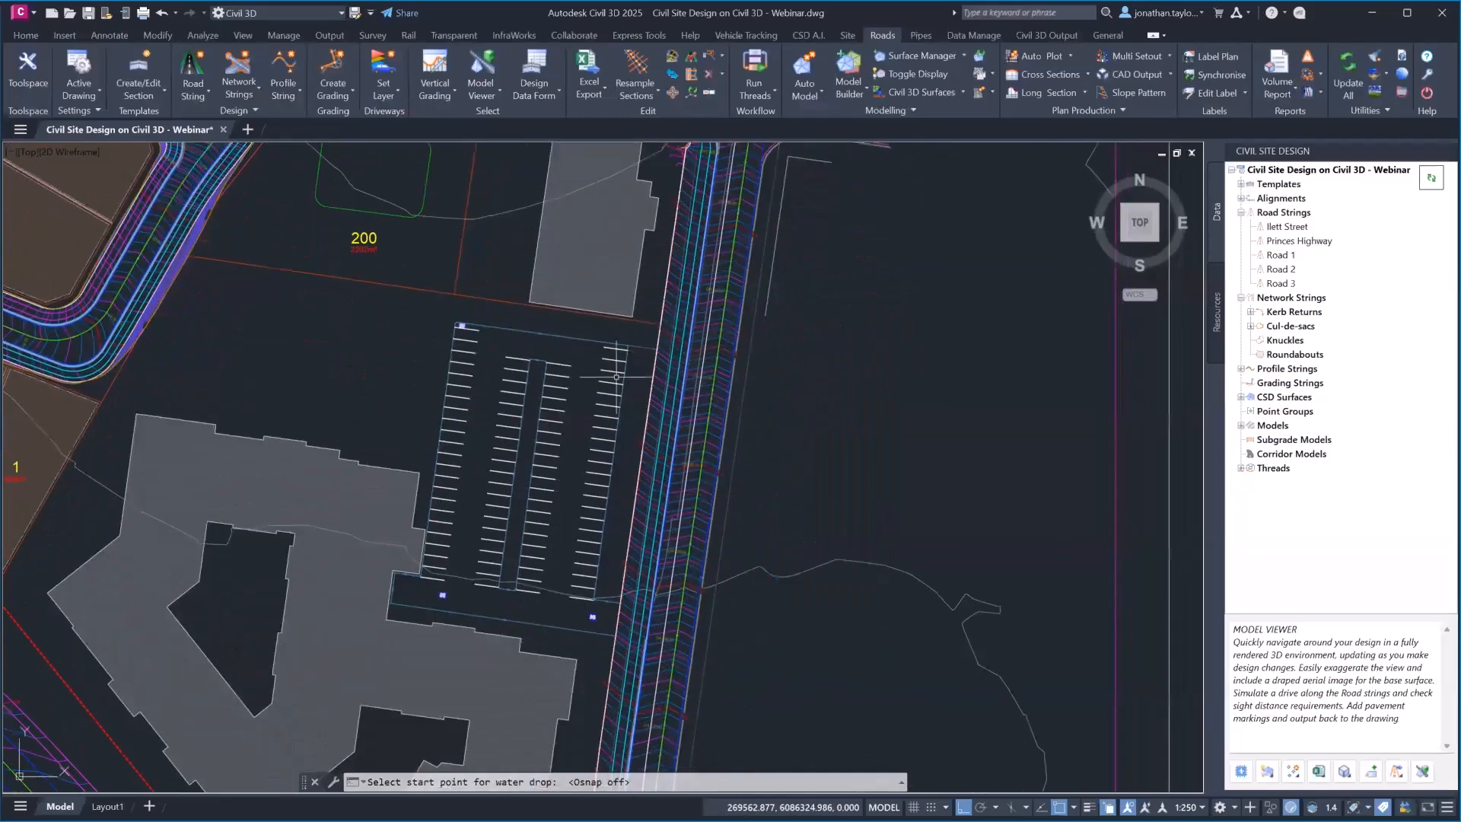
pyautogui.moveTo(607, 584); pyautogui.dragTo(593, 465, button='middle')
pyautogui.scroll(5, 660, 517)
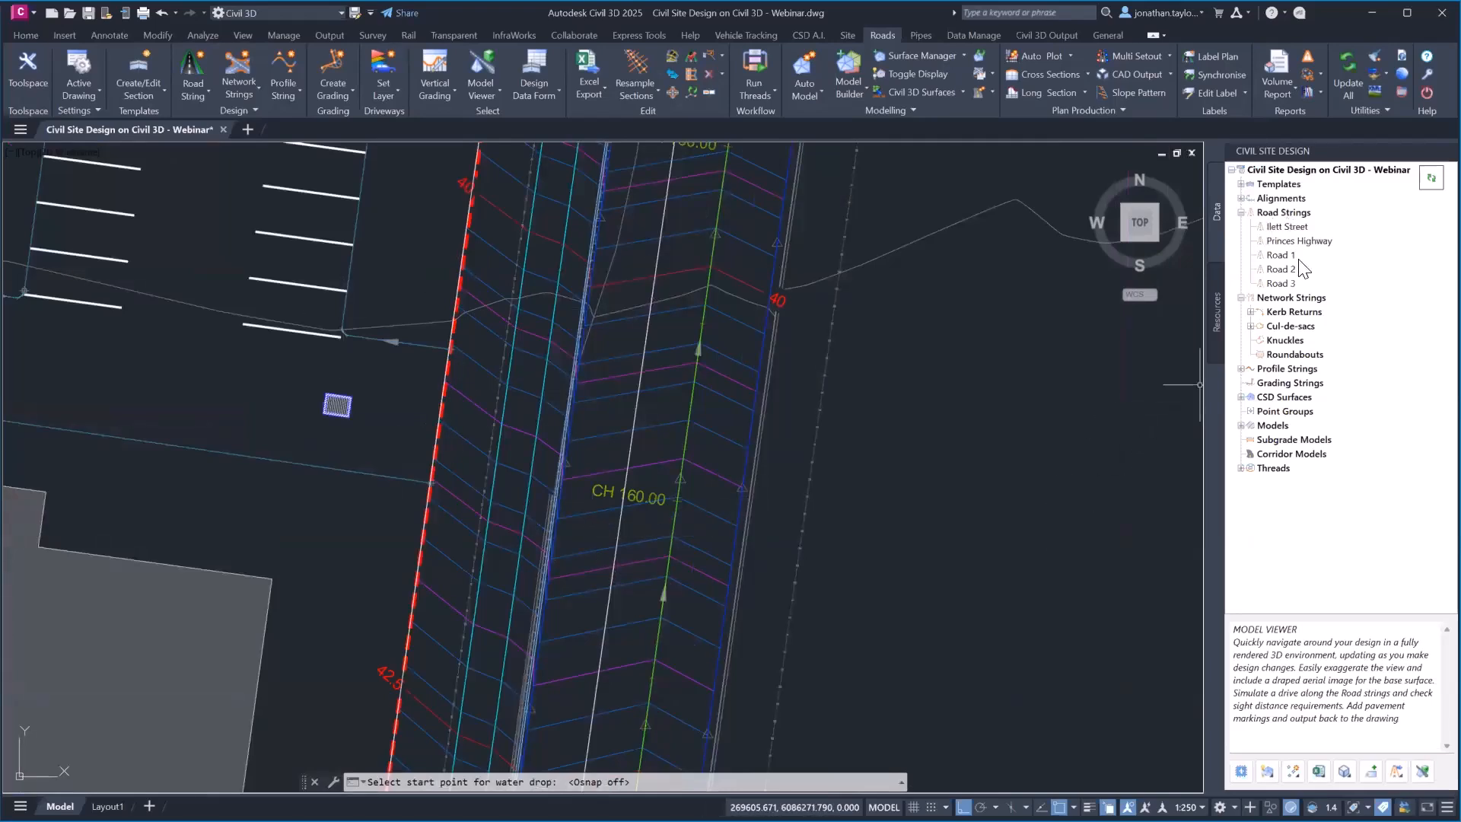
# Step: Open the cross-section viewer for Ilett Street, along with its centreline profile for vertical grading
pyautogui.click(1293, 227)
pyautogui.rightClick(1298, 238)
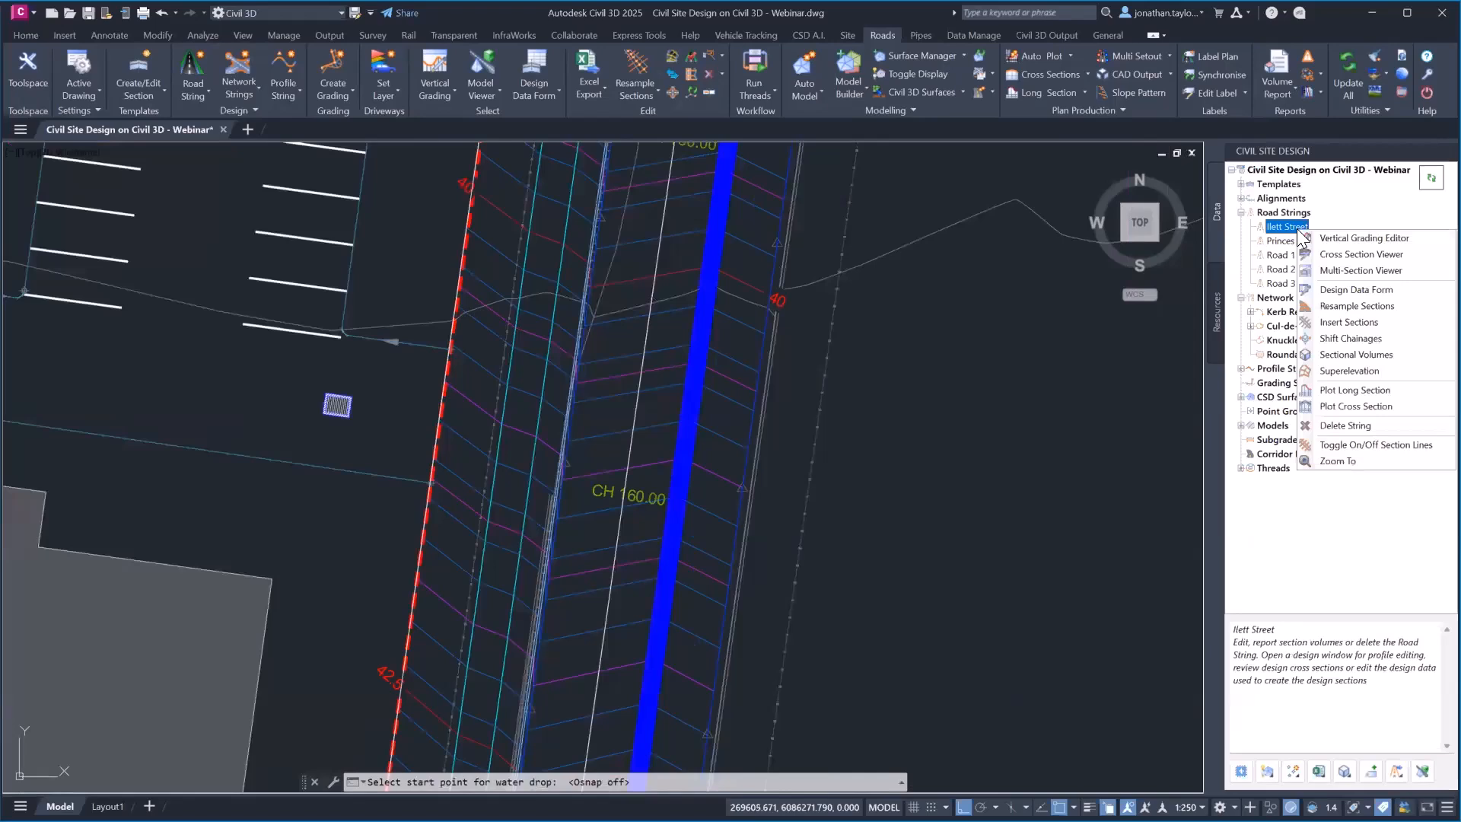
pyautogui.click(1359, 255)
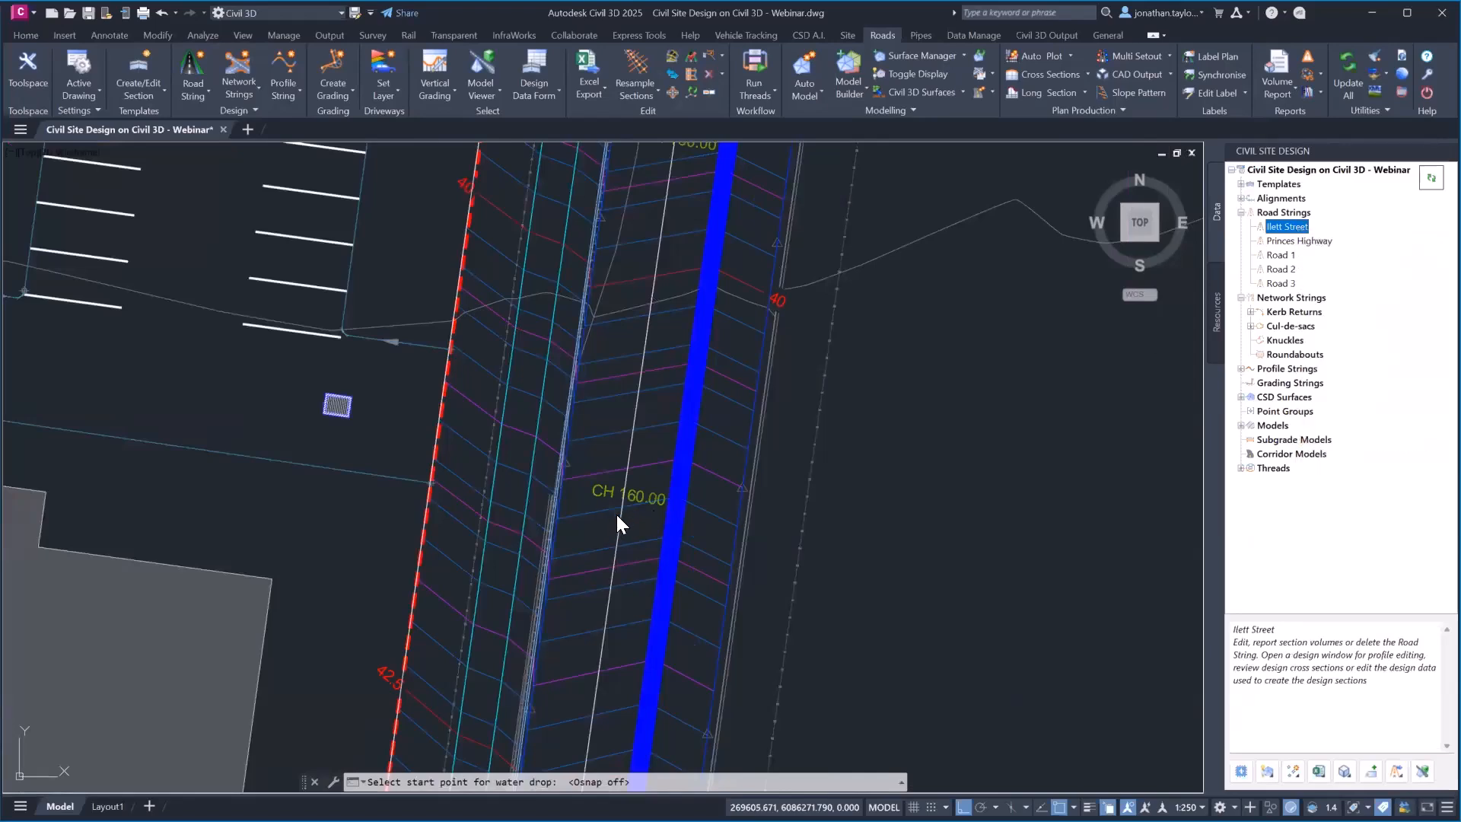
pyautogui.click(621, 516)
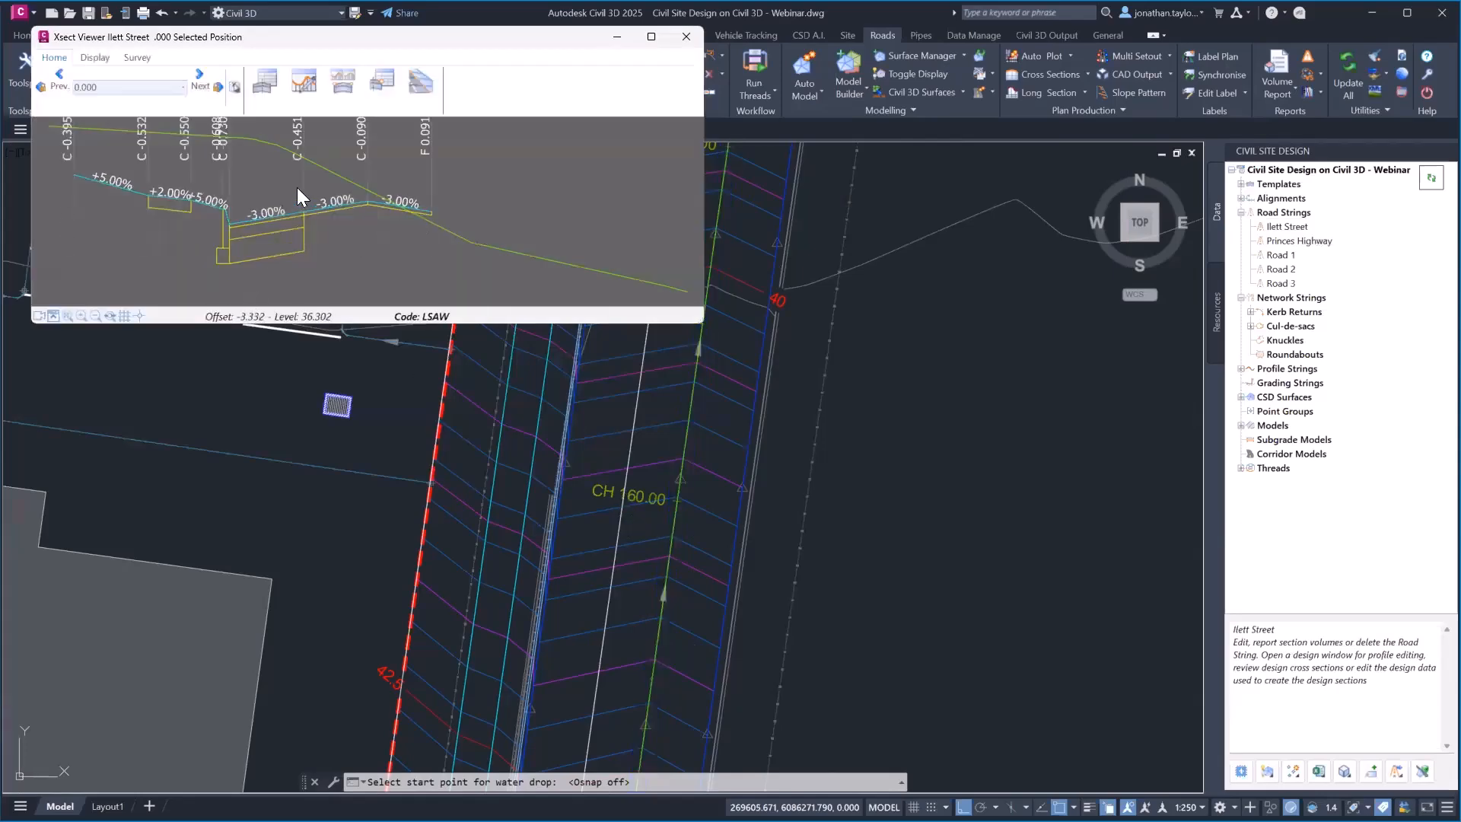
pyautogui.click(304, 92)
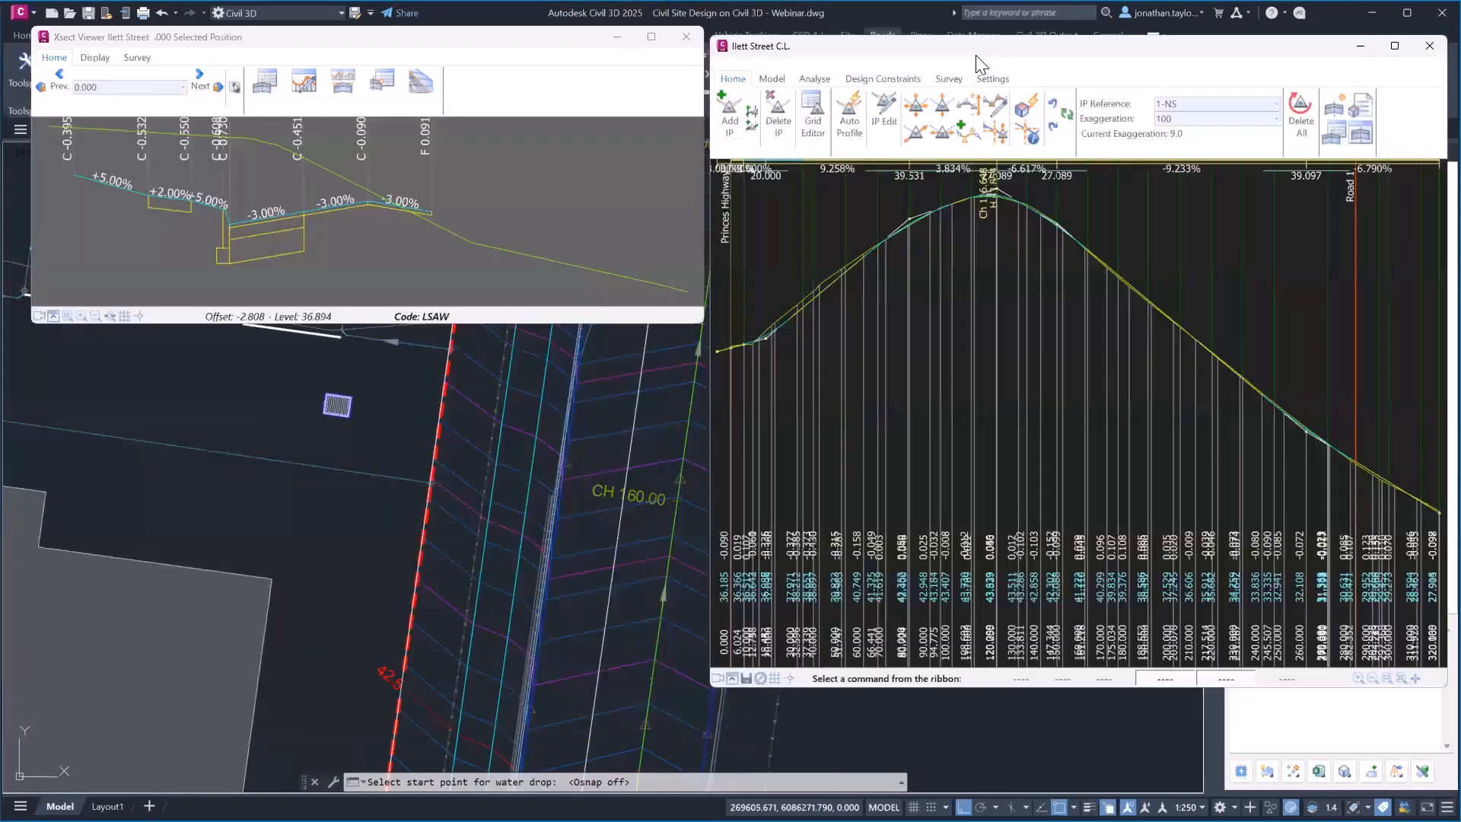
# Step: Show Ilett Street's cross section at chainage 161.218 and move profile IP 7 to give adjoining grades of about -7.07% and -9.13%
pyautogui.click(237, 86)
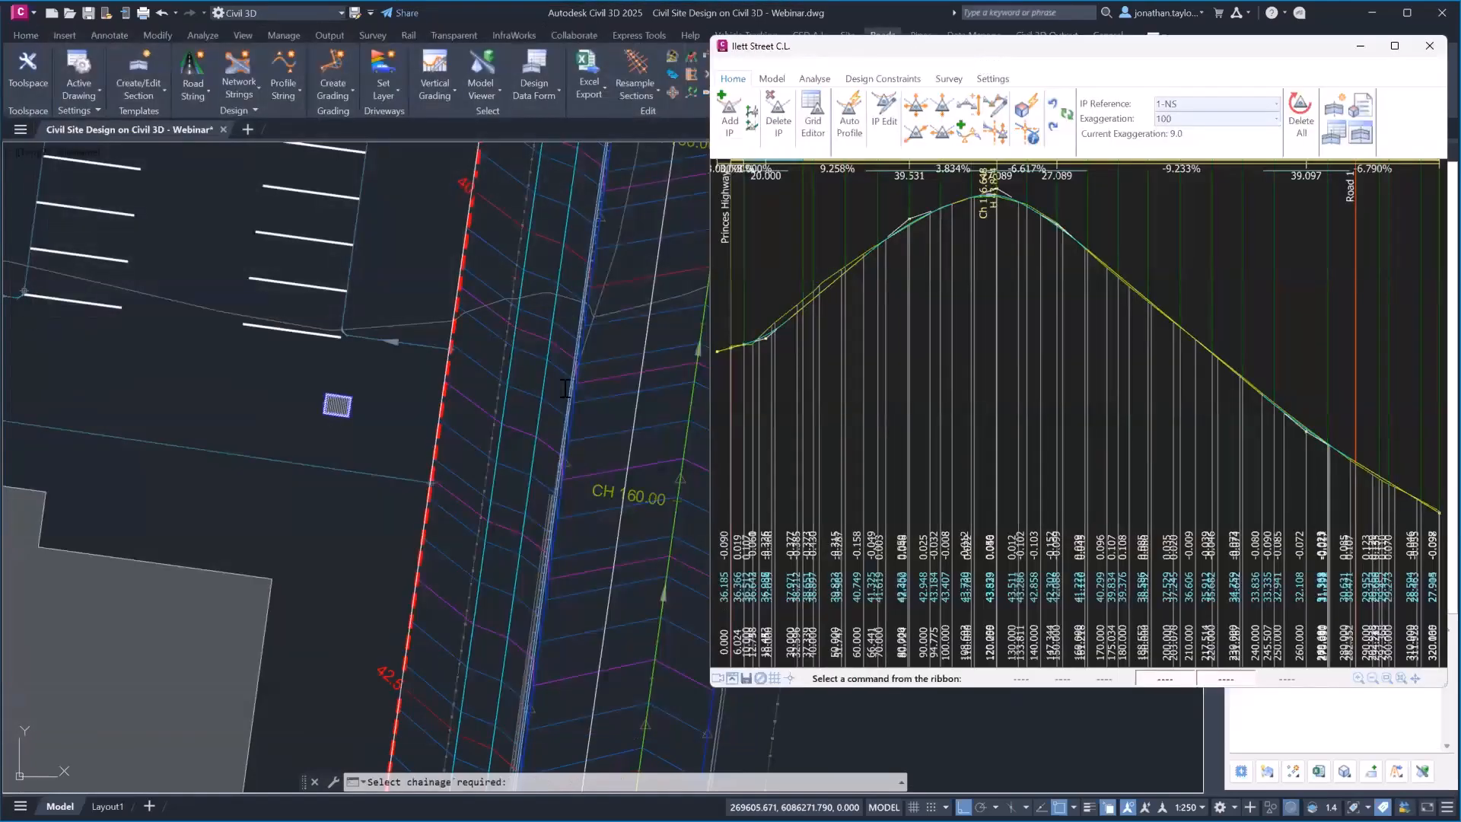
pyautogui.click(598, 460)
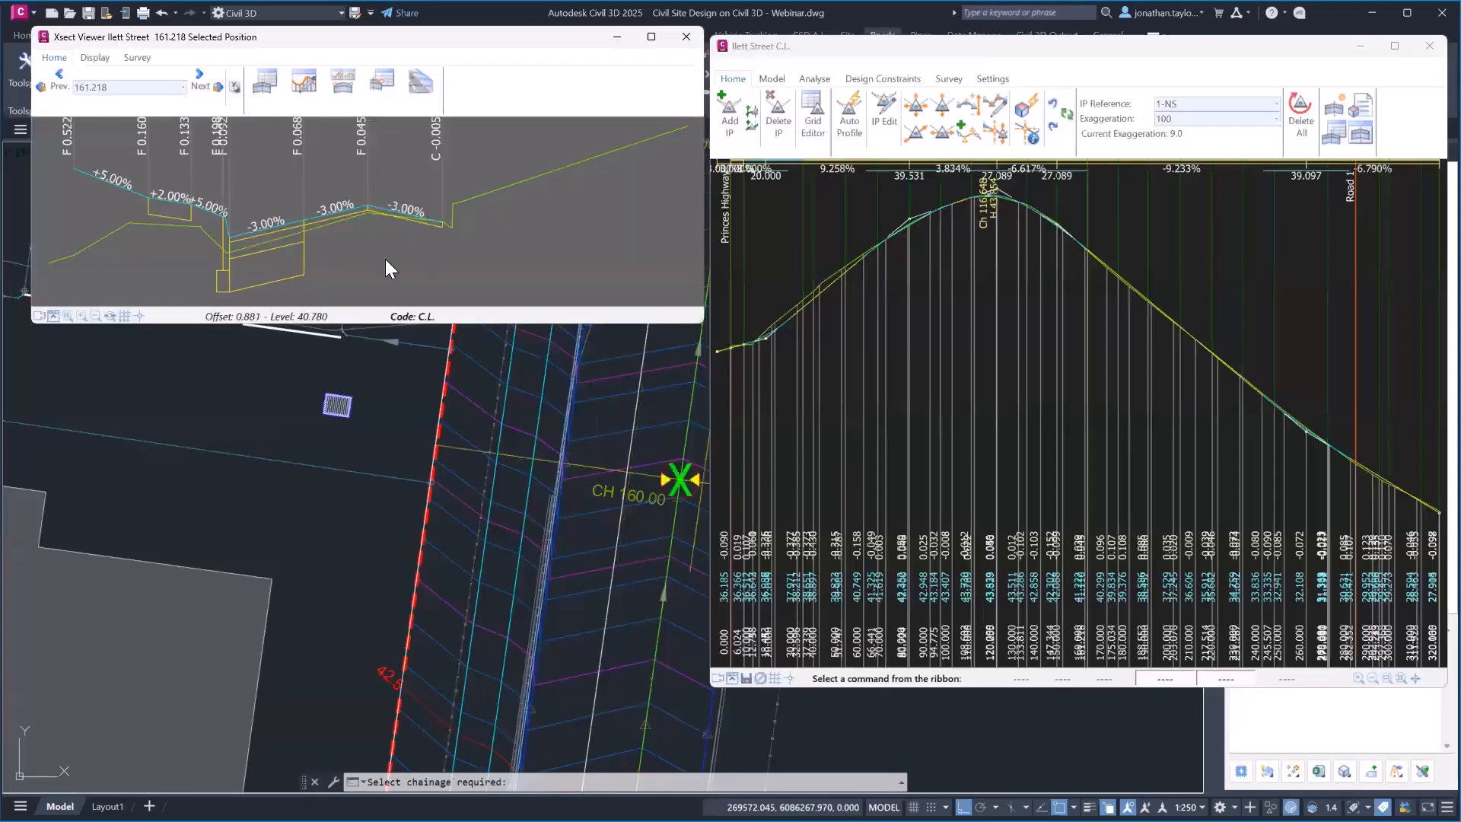
pyautogui.click(941, 109)
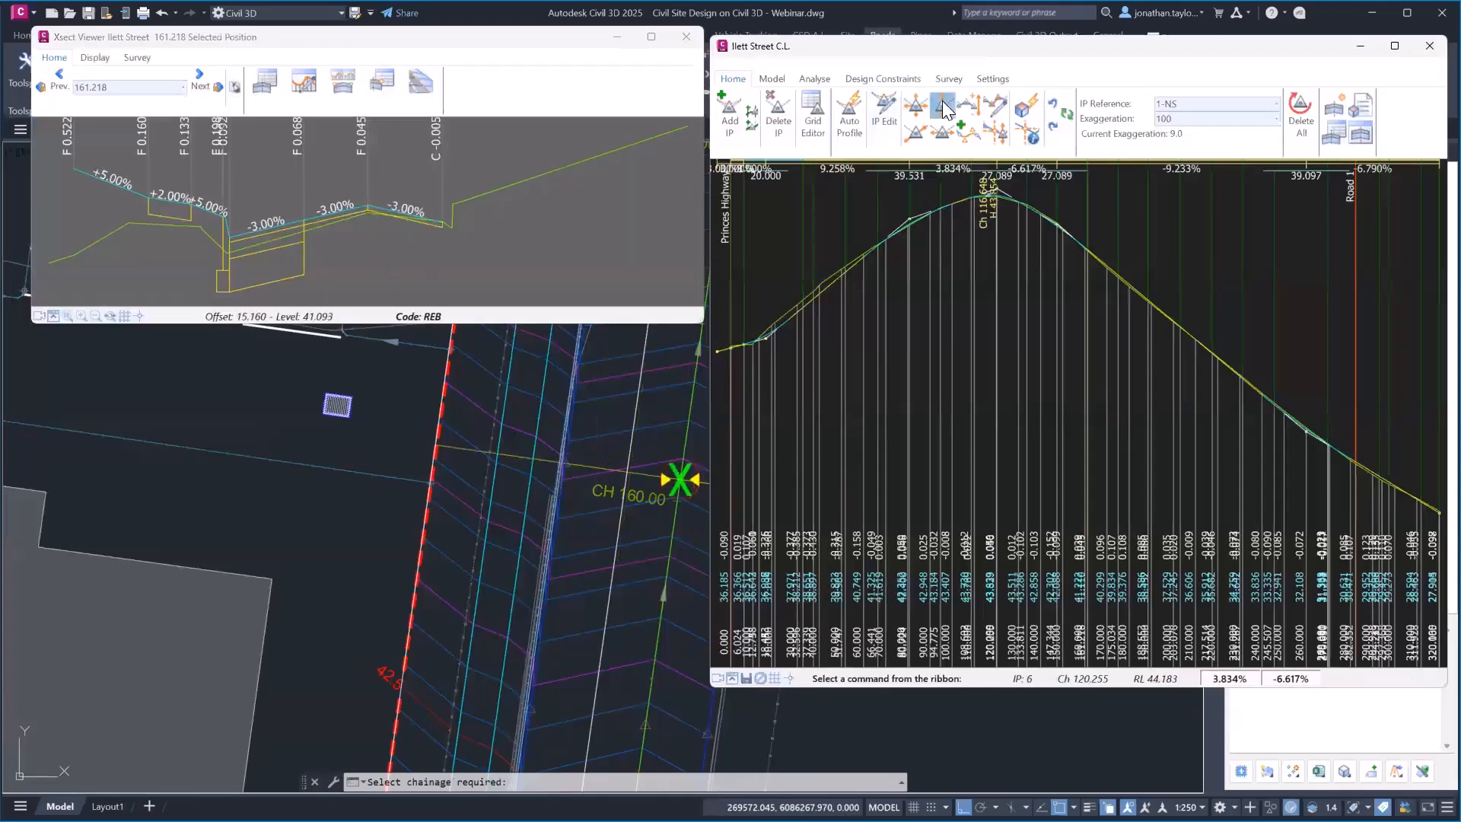
pyautogui.click(1049, 257)
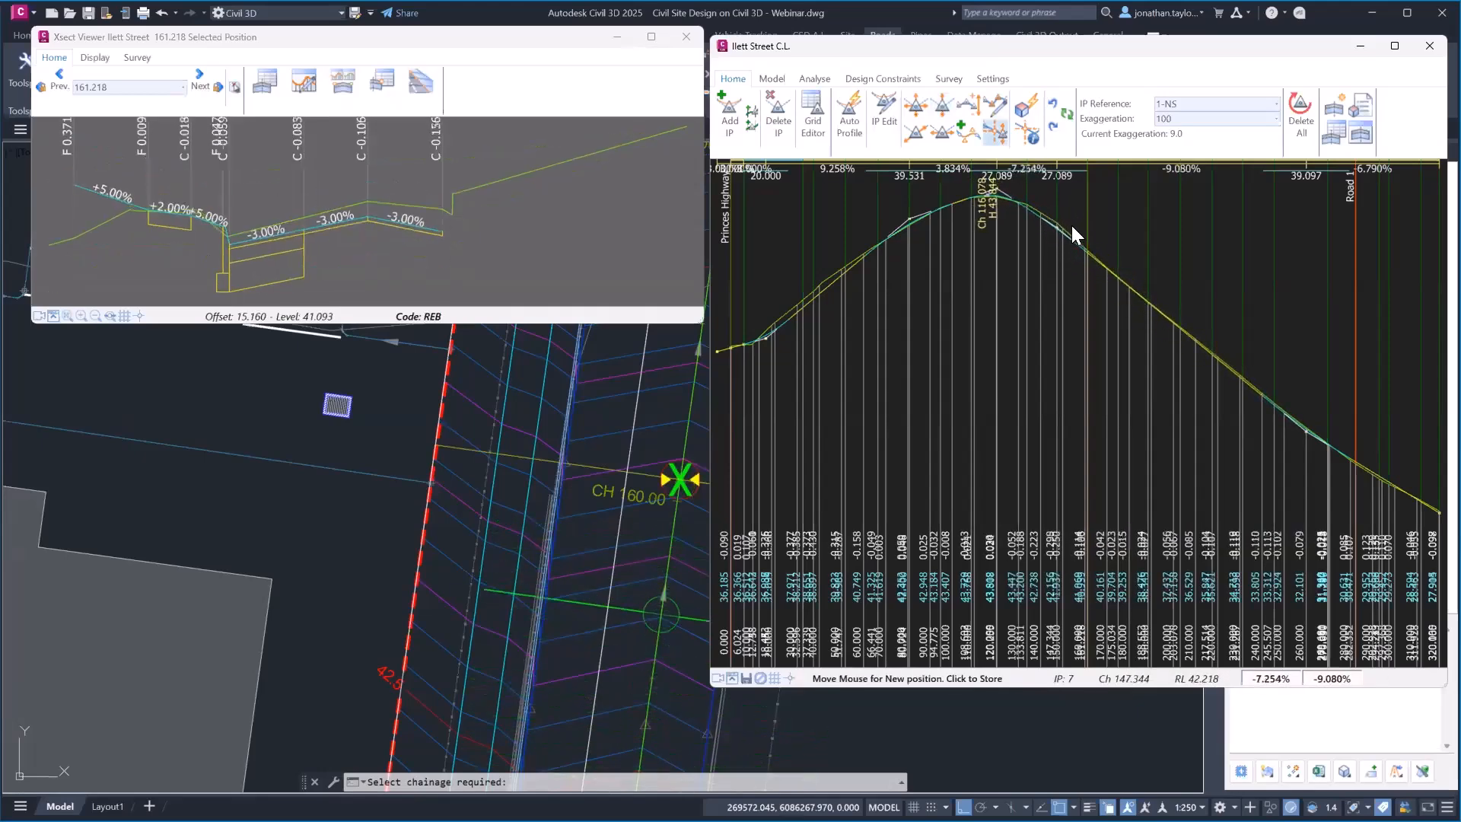
pyautogui.click(1072, 227)
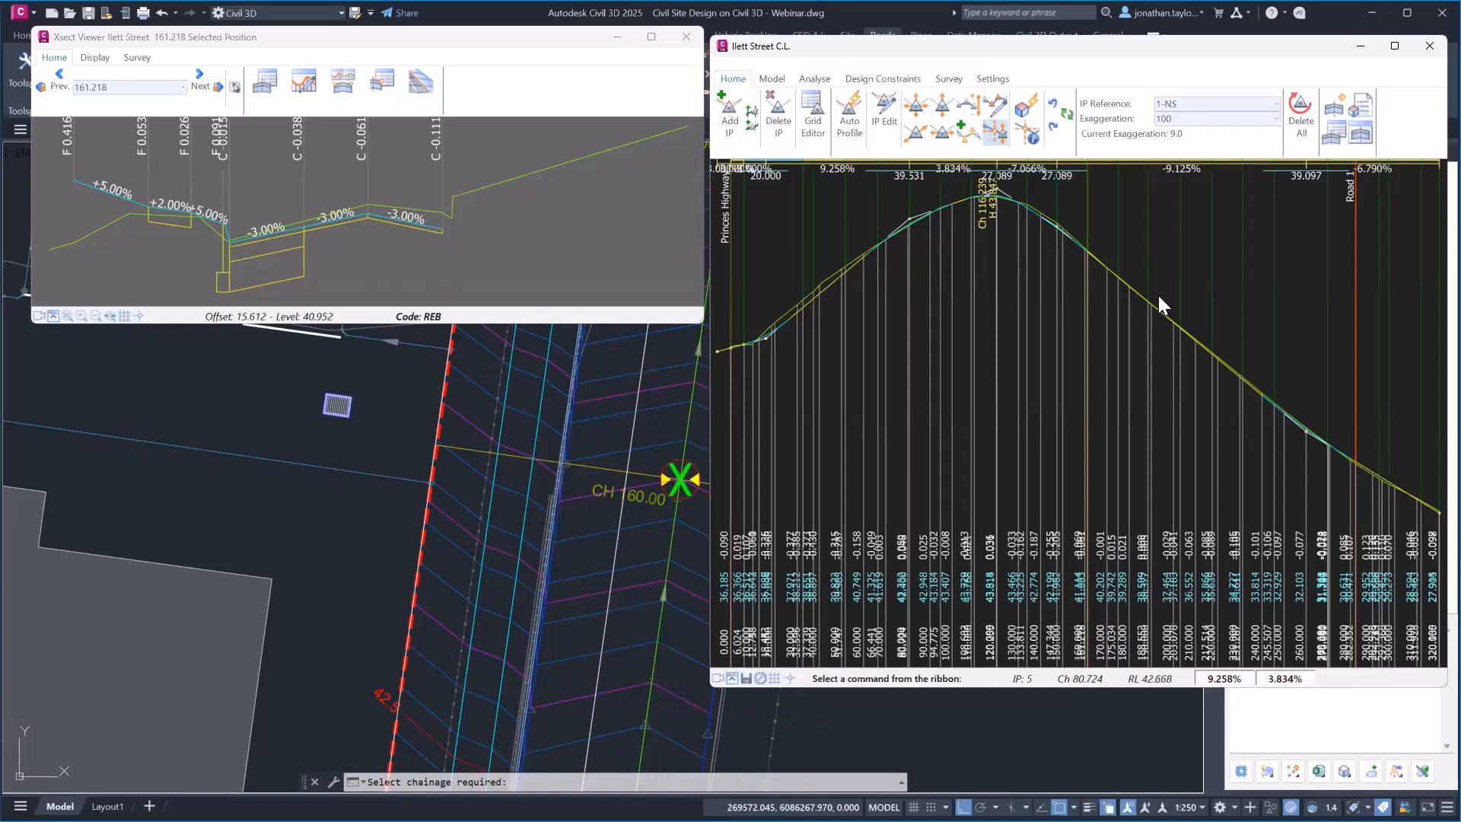
# Step: View Ilett Street's section at chainage 220 and close the extra cross-section viewers
pyautogui.click(1225, 373)
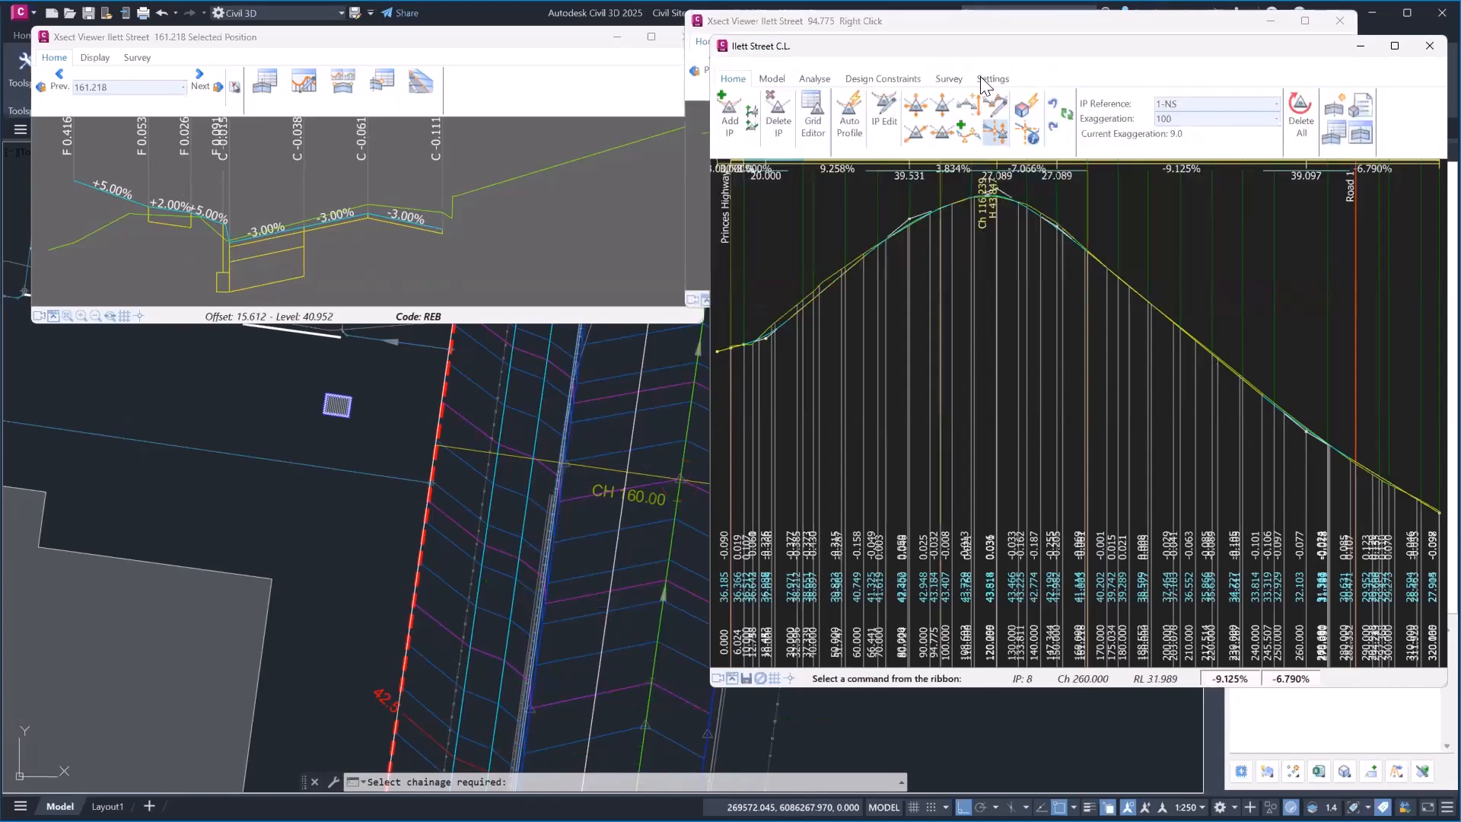
pyautogui.moveTo(995, 28); pyautogui.dragTo(863, 156)
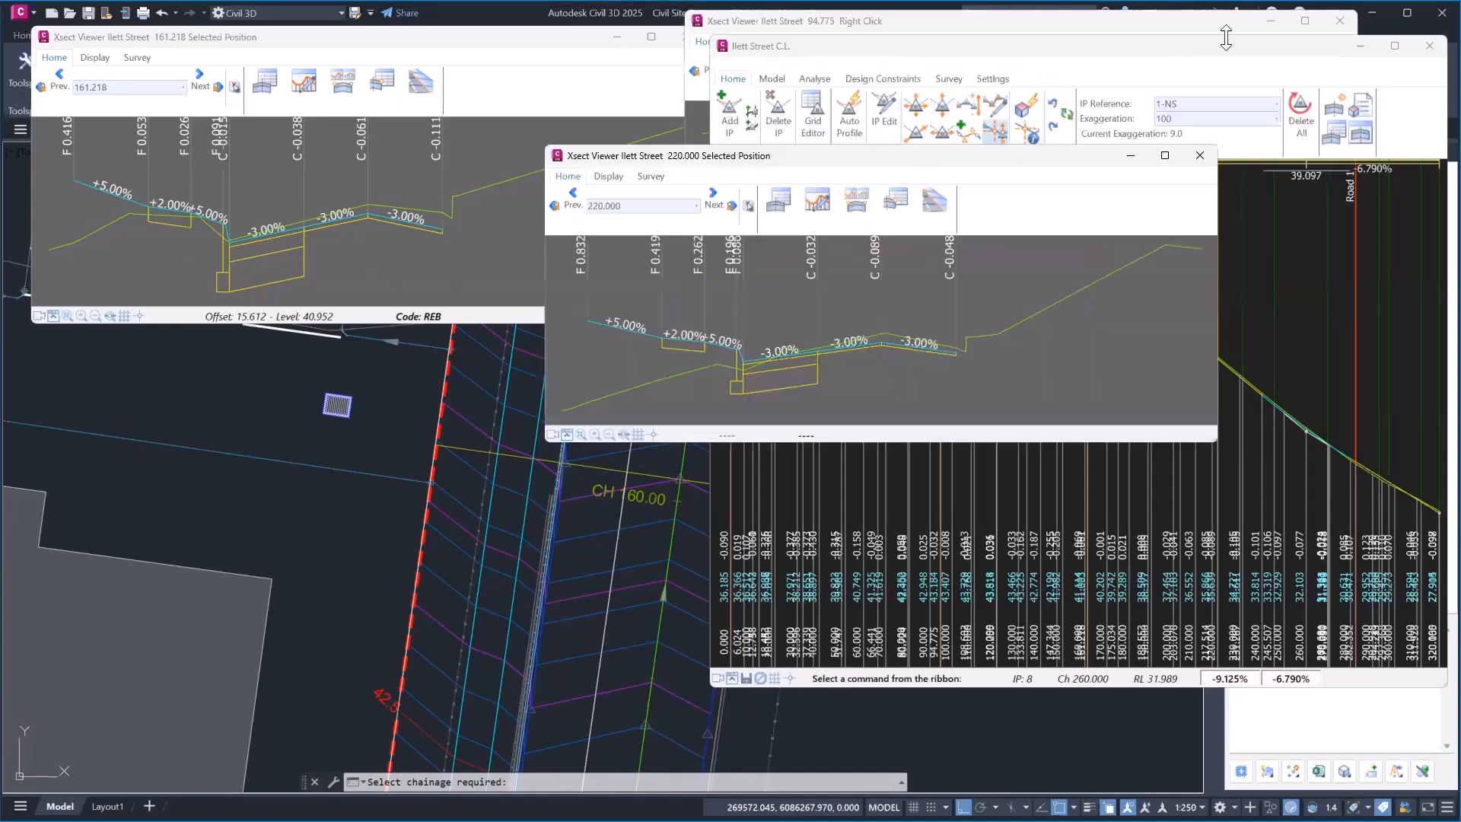
pyautogui.click(1342, 19)
pyautogui.click(1200, 157)
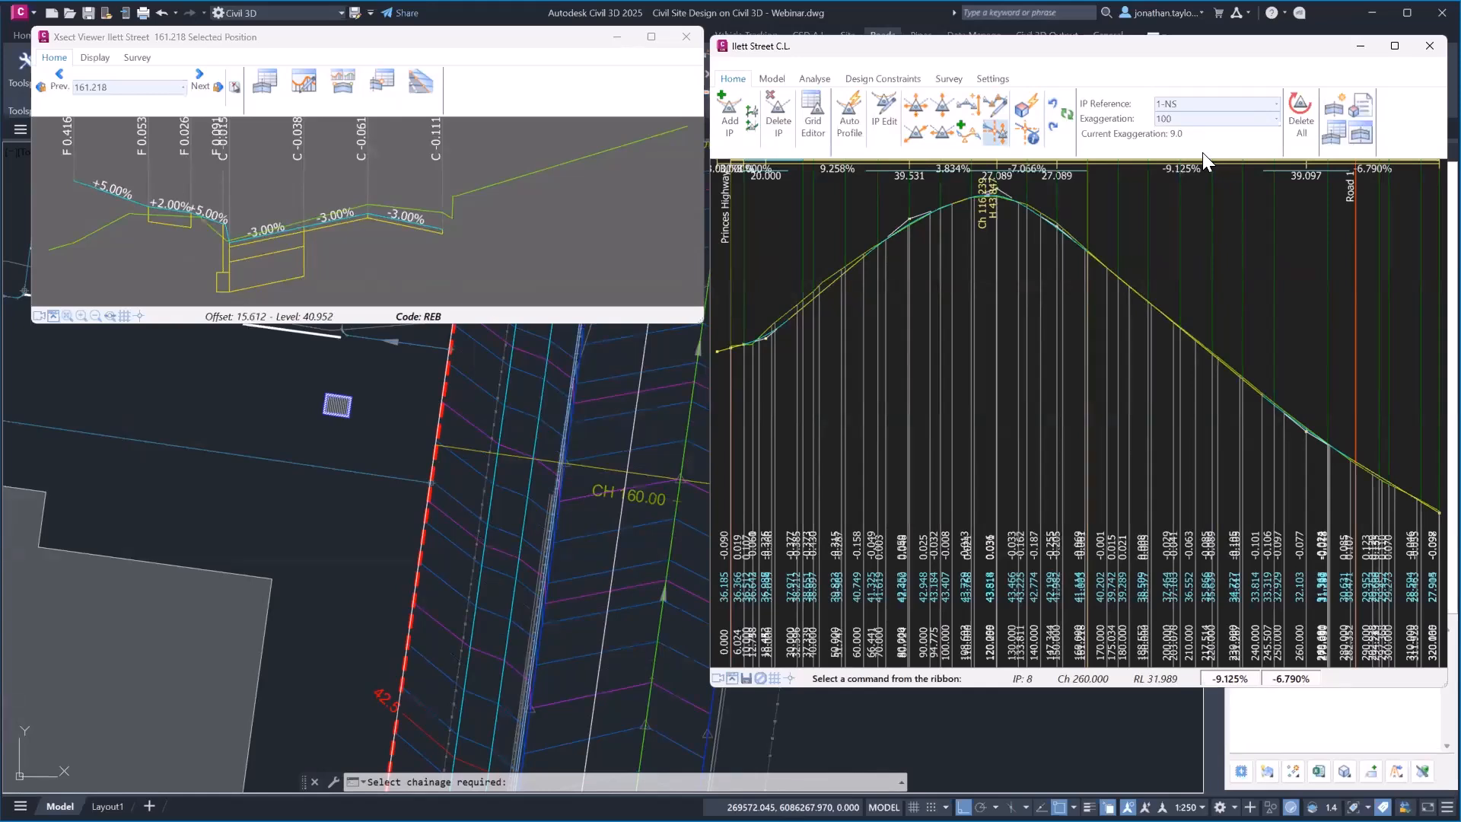
# Step: Examine the pavement edges and kerb near chainage 160 in the cross section and the plan
pyautogui.click(442, 233)
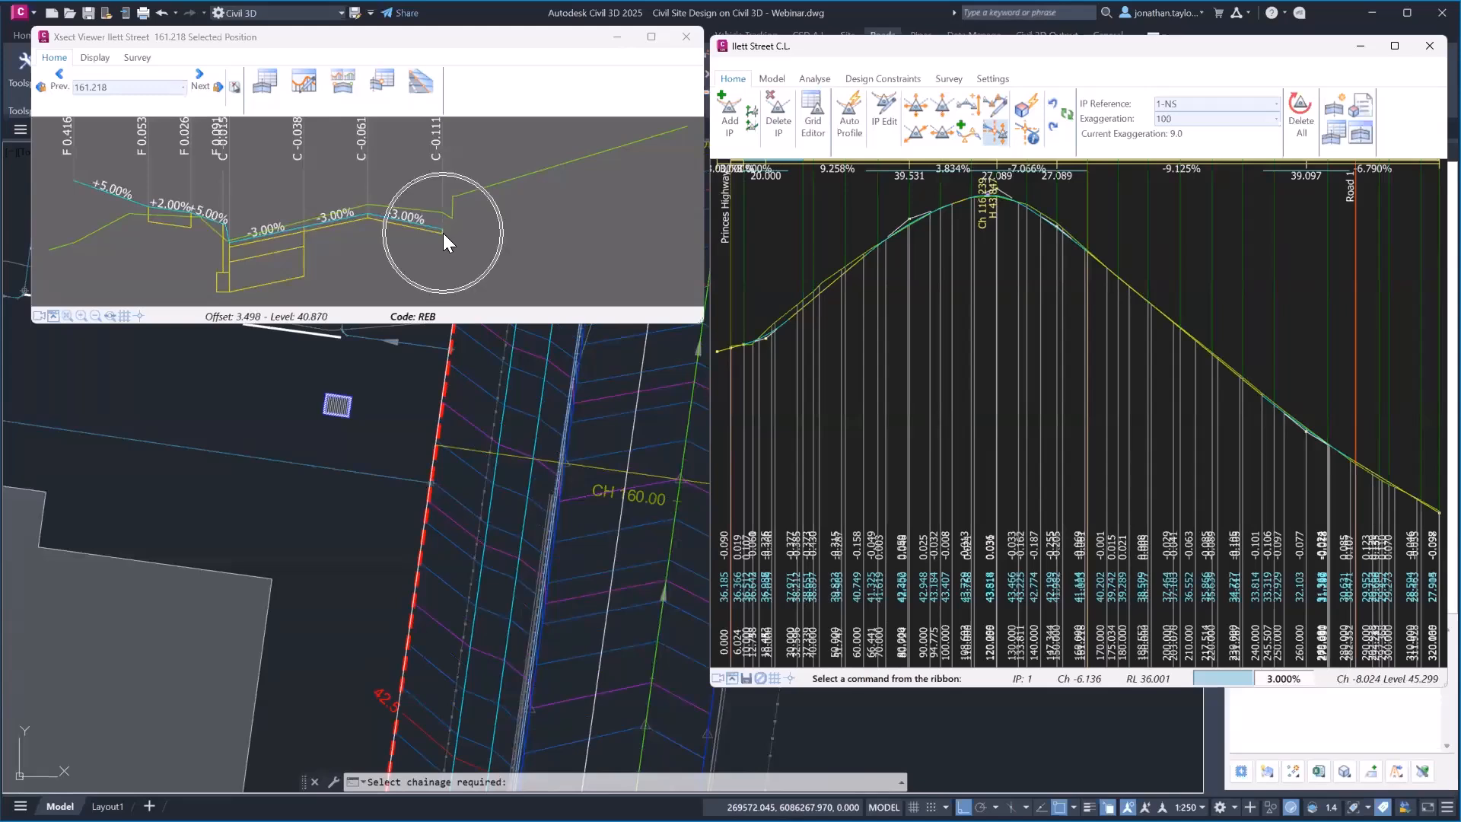
pyautogui.moveTo(506, 493); pyautogui.dragTo(380, 490, button='middle')
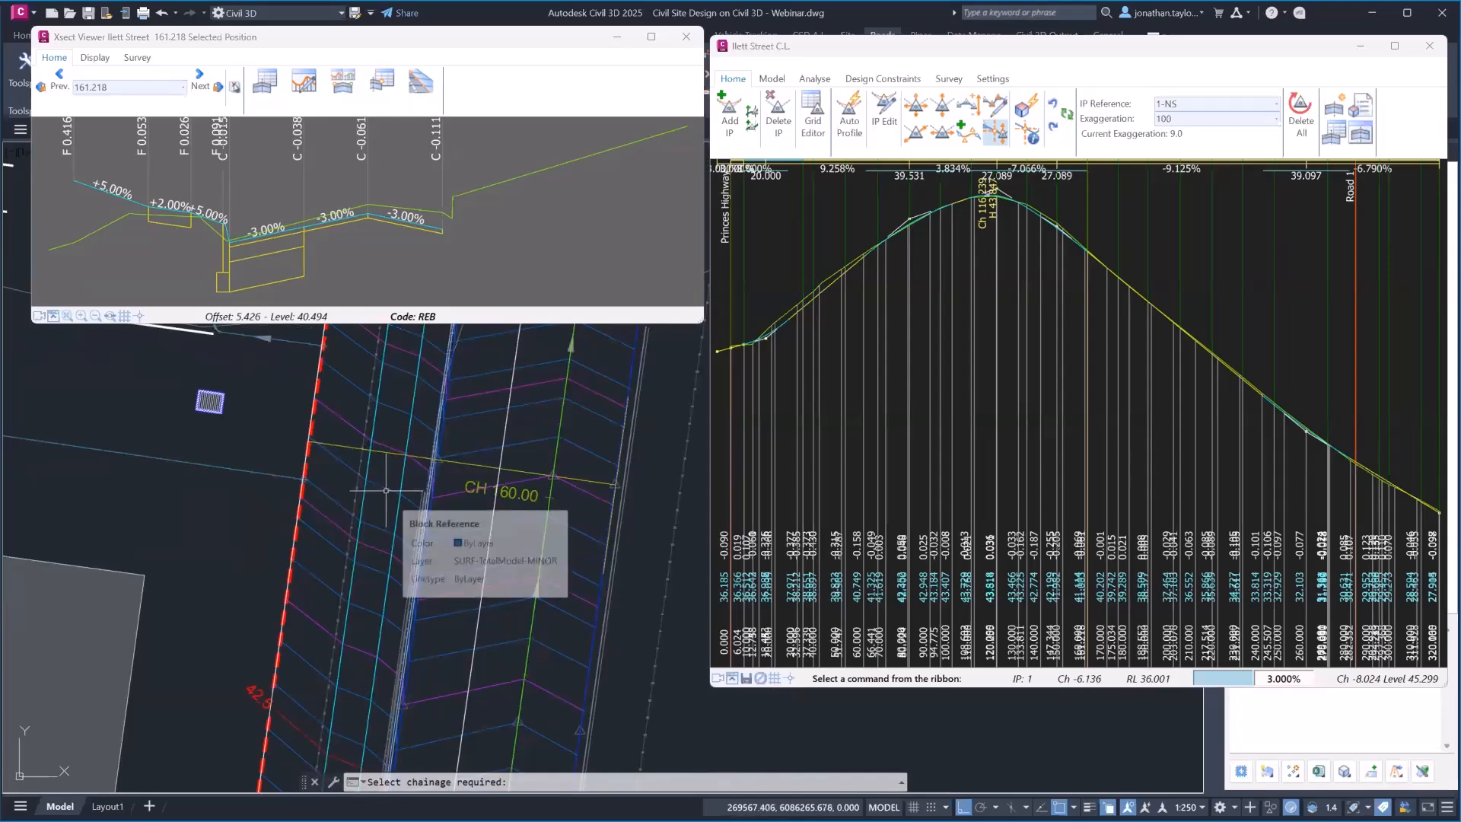
pyautogui.scroll(5, 438, 445)
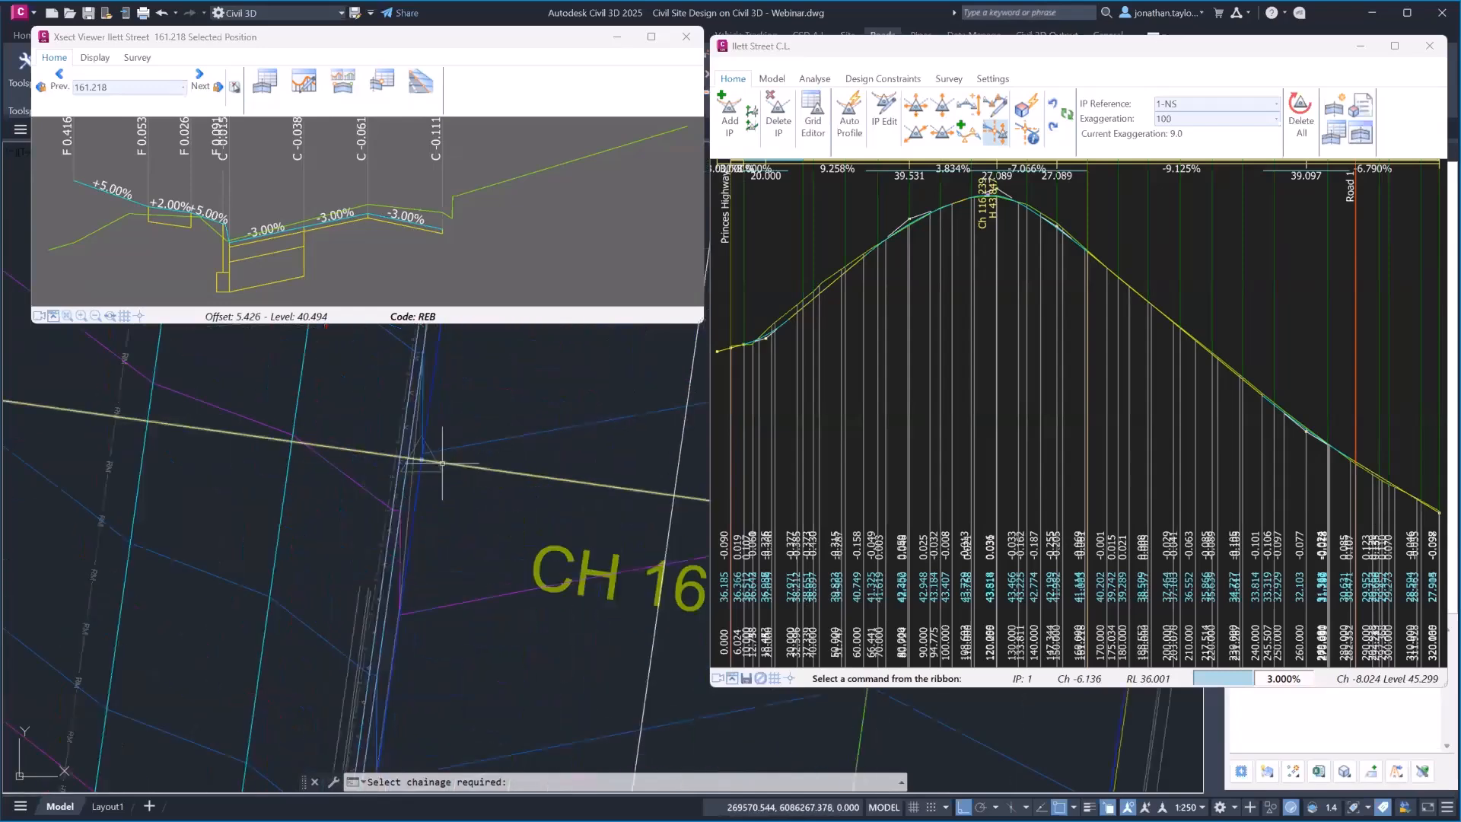
pyautogui.click(431, 459)
pyautogui.click(511, 532)
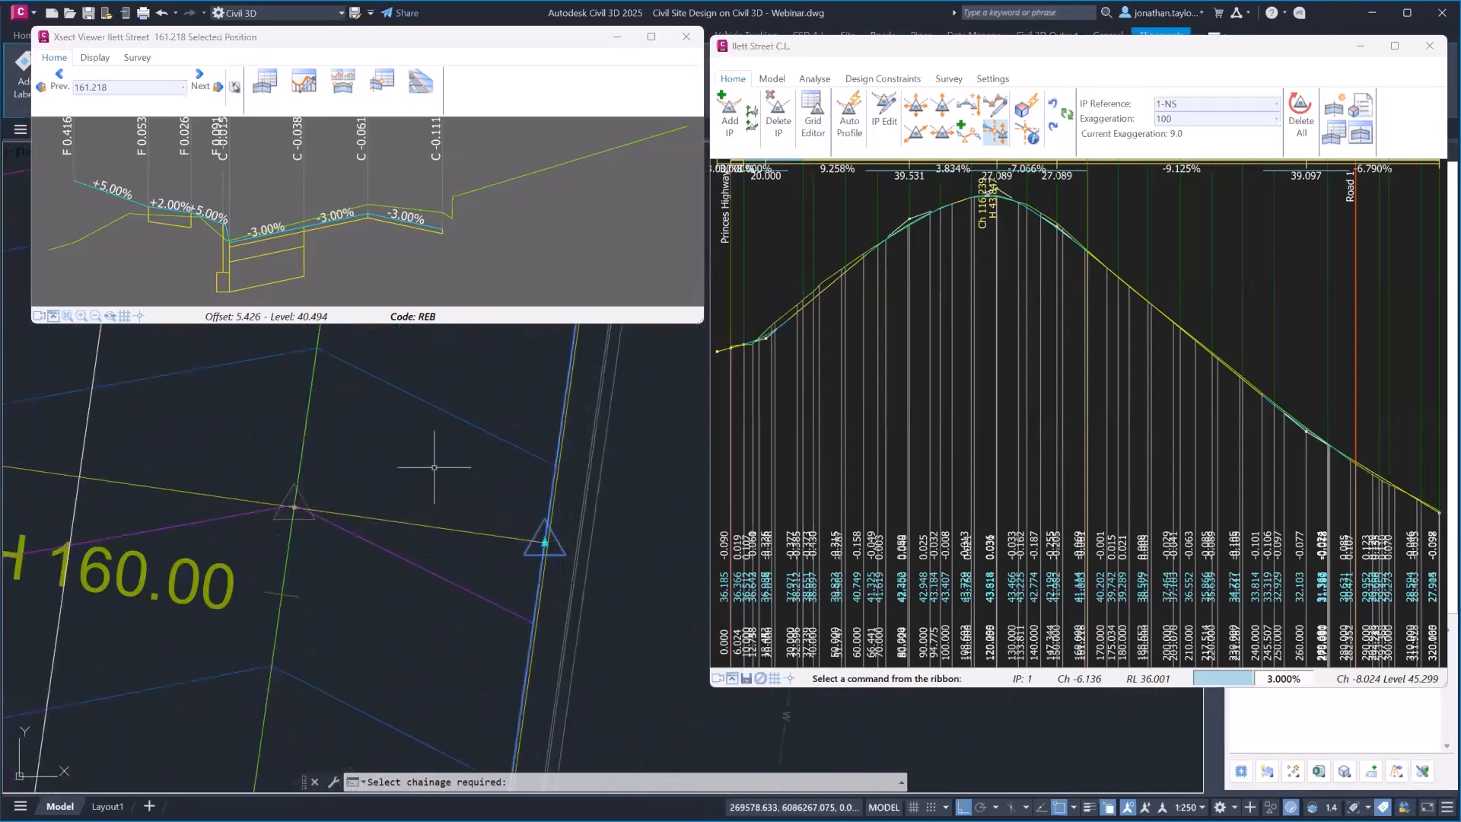
pyautogui.scroll(-4, 433, 466)
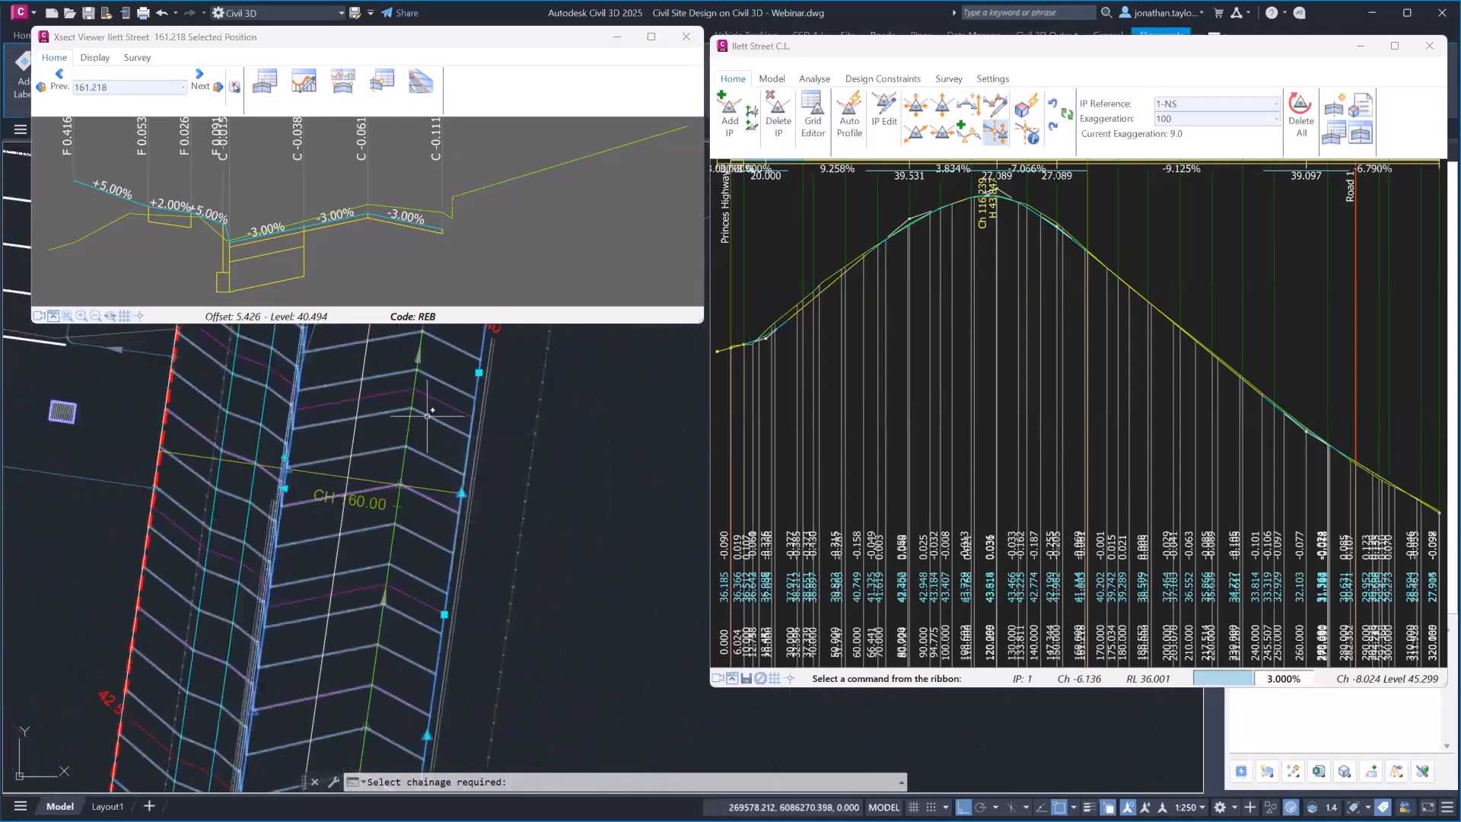
# Step: Open Ilett Street's design data and review the variation setting code LEB to the left edge-of-bitumen alignment
pyautogui.click(266, 86)
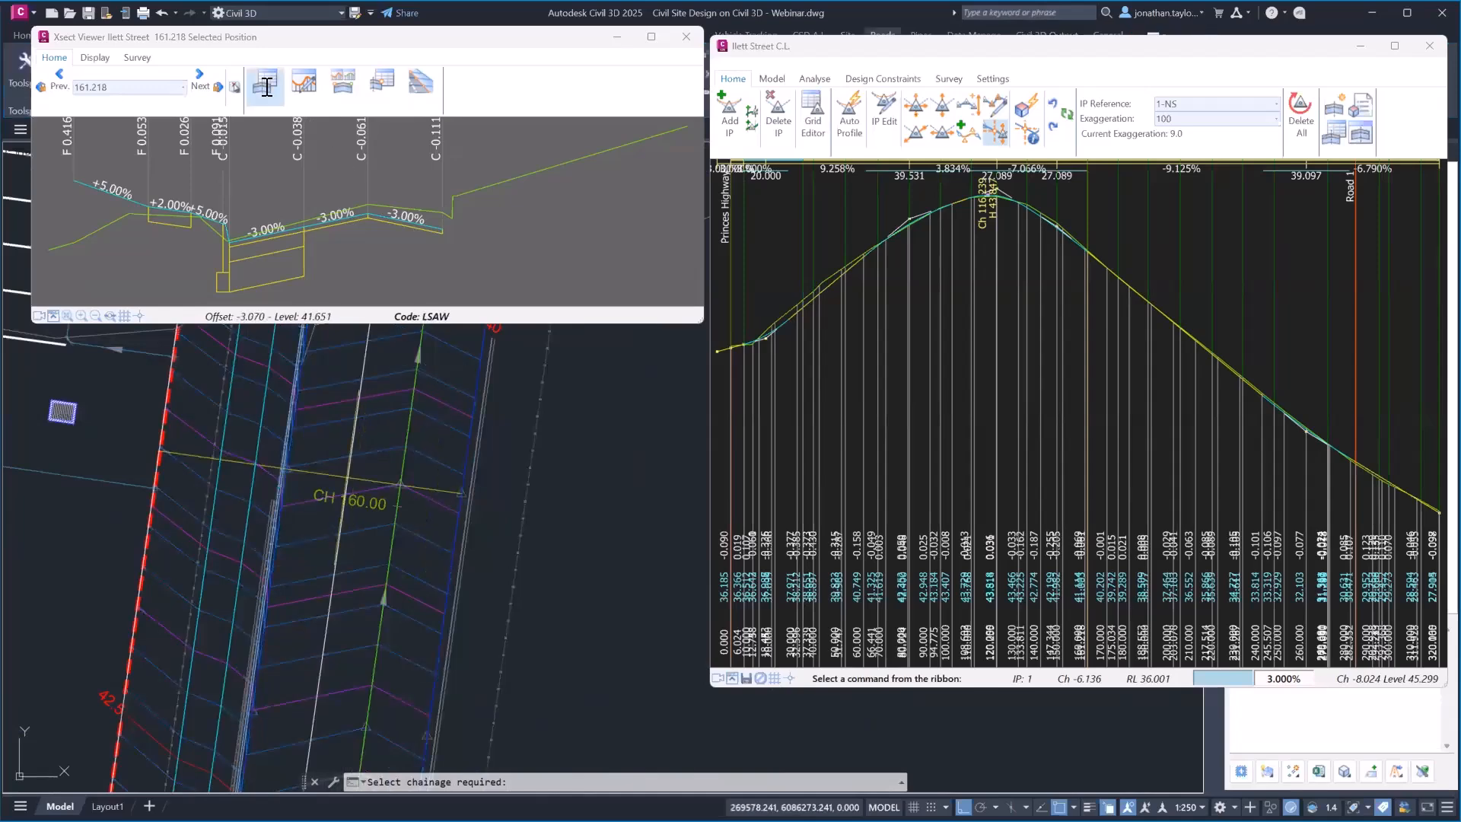
pyautogui.click(266, 85)
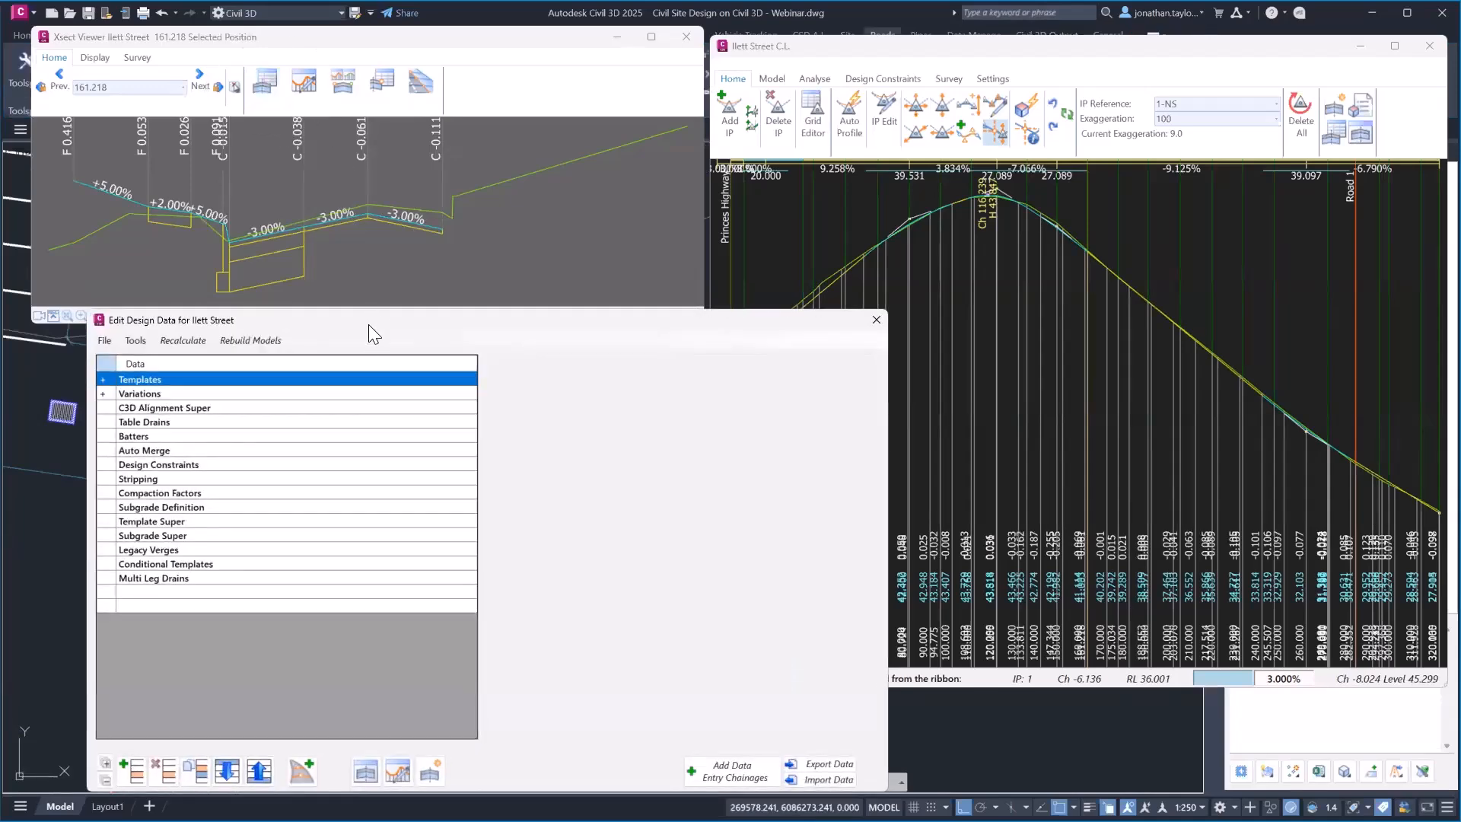
pyautogui.moveTo(378, 318); pyautogui.dragTo(935, 185)
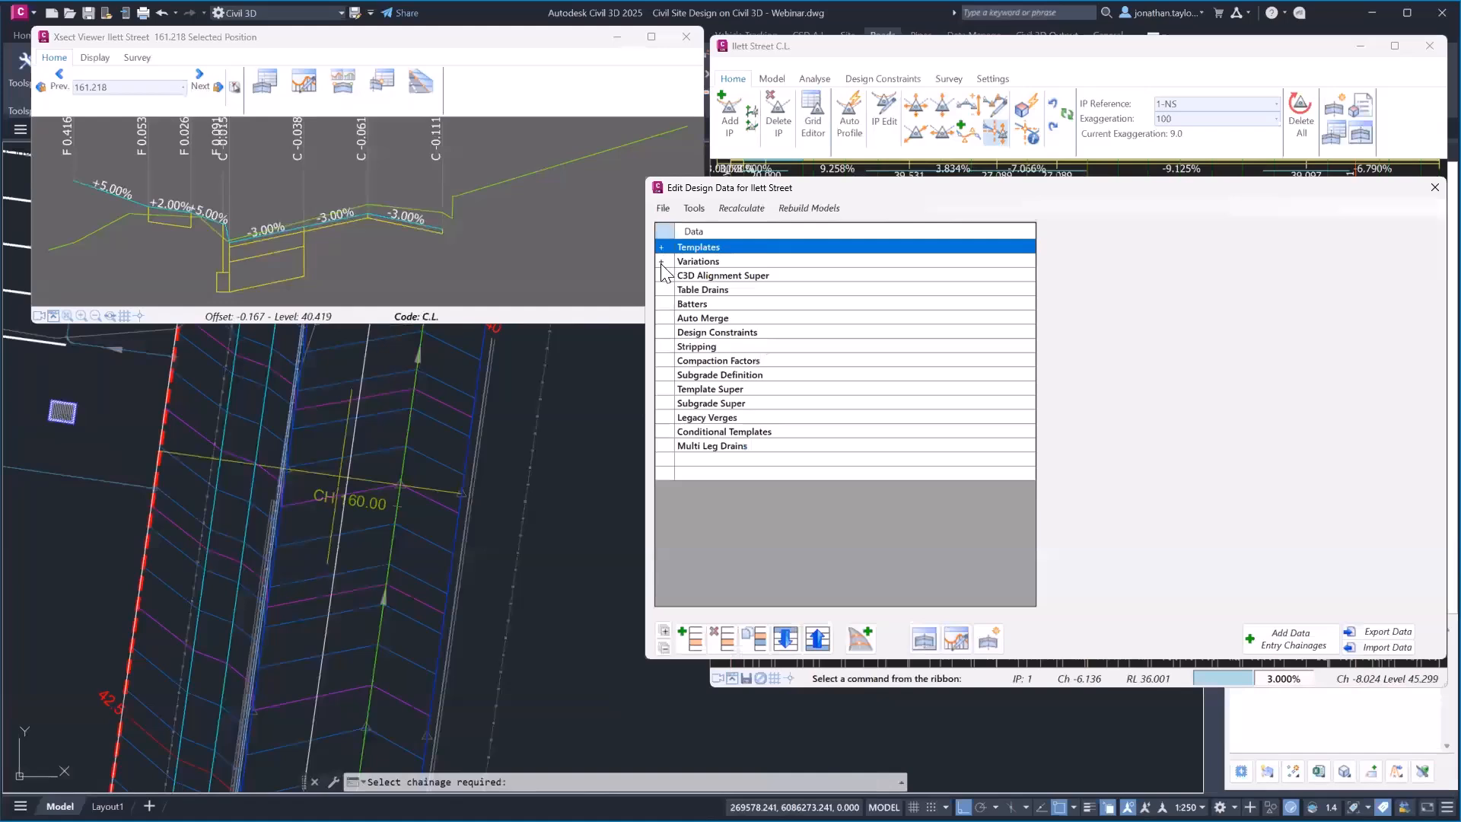
pyautogui.click(660, 261)
pyautogui.click(761, 275)
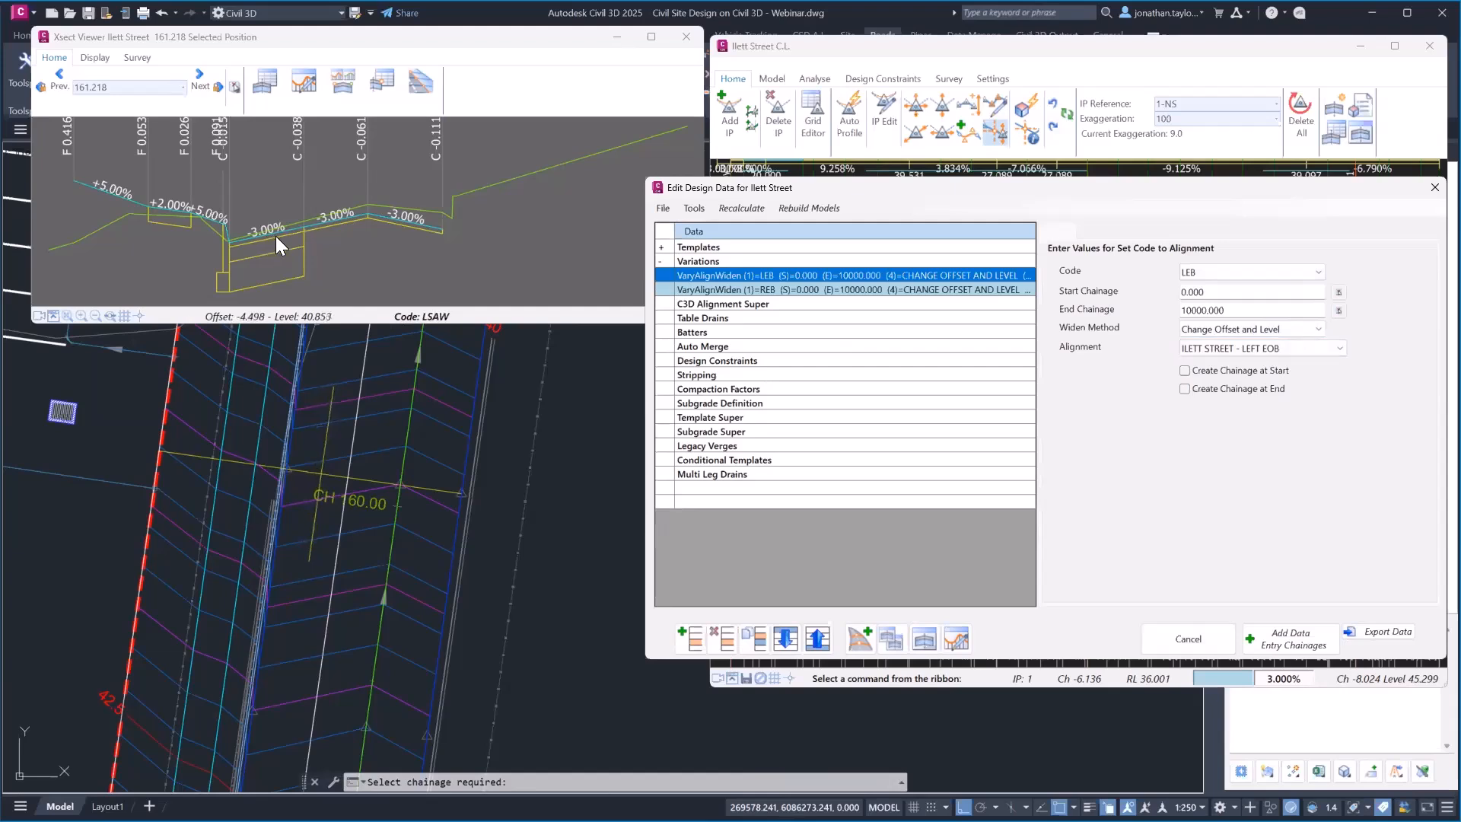
pyautogui.moveTo(490, 412); pyautogui.dragTo(492, 491, button='middle')
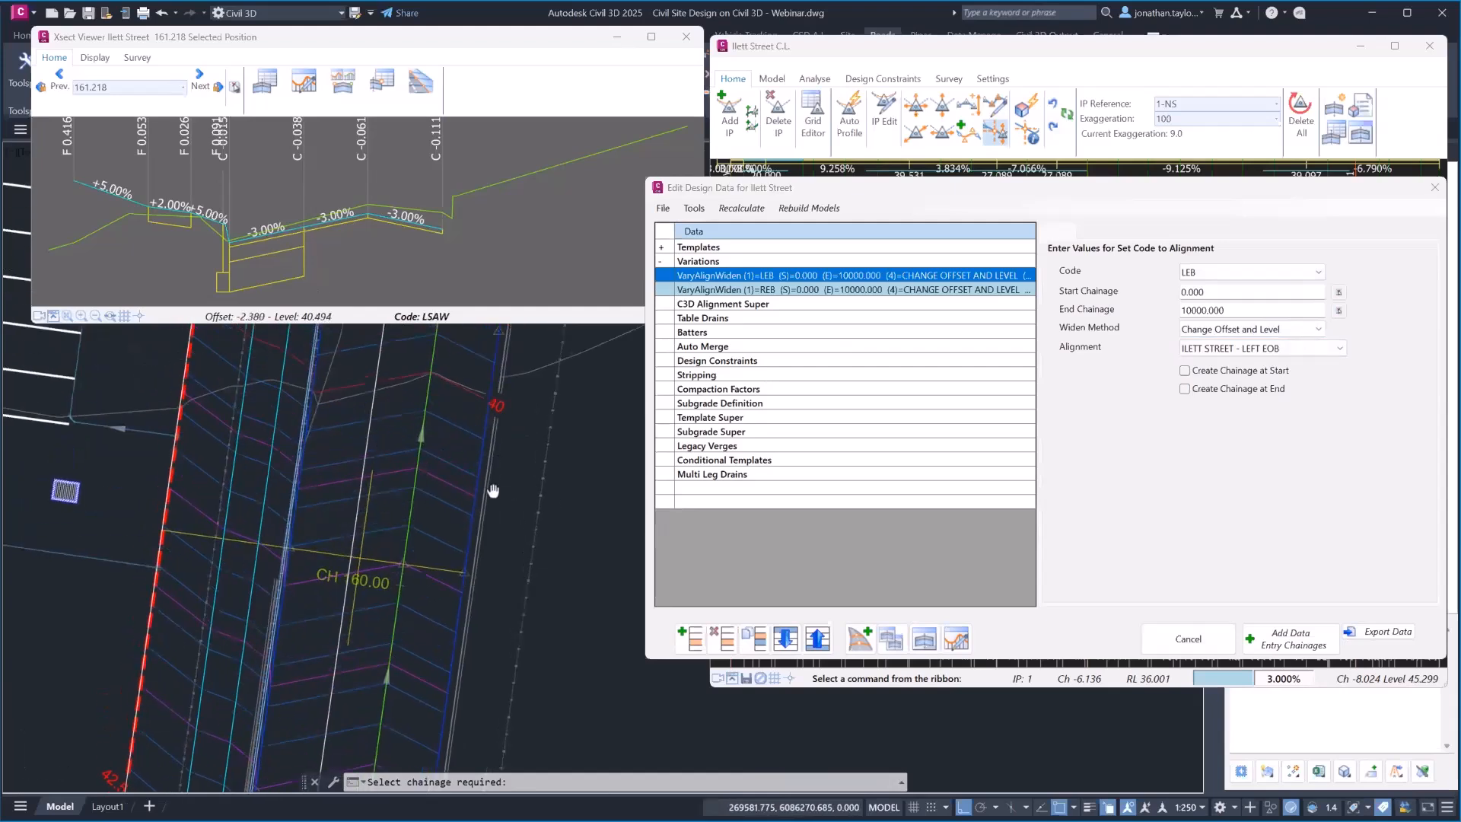
pyautogui.moveTo(382, 510); pyautogui.dragTo(549, 525, button='middle')
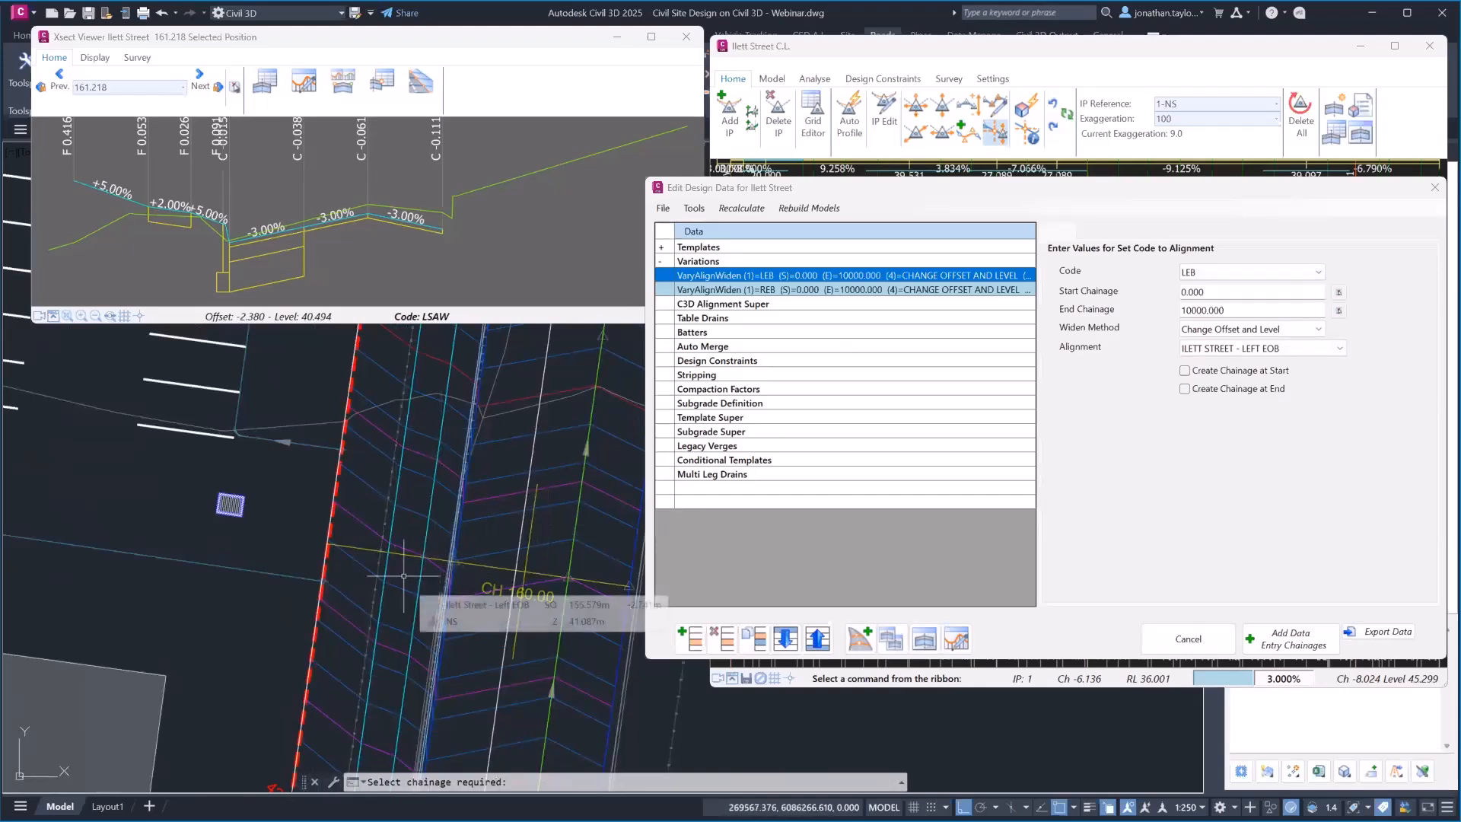
# Step: Start a custom Modify - Layback Crossing variation at the end of Ilett Street's variations
pyautogui.doubleClick(699, 262)
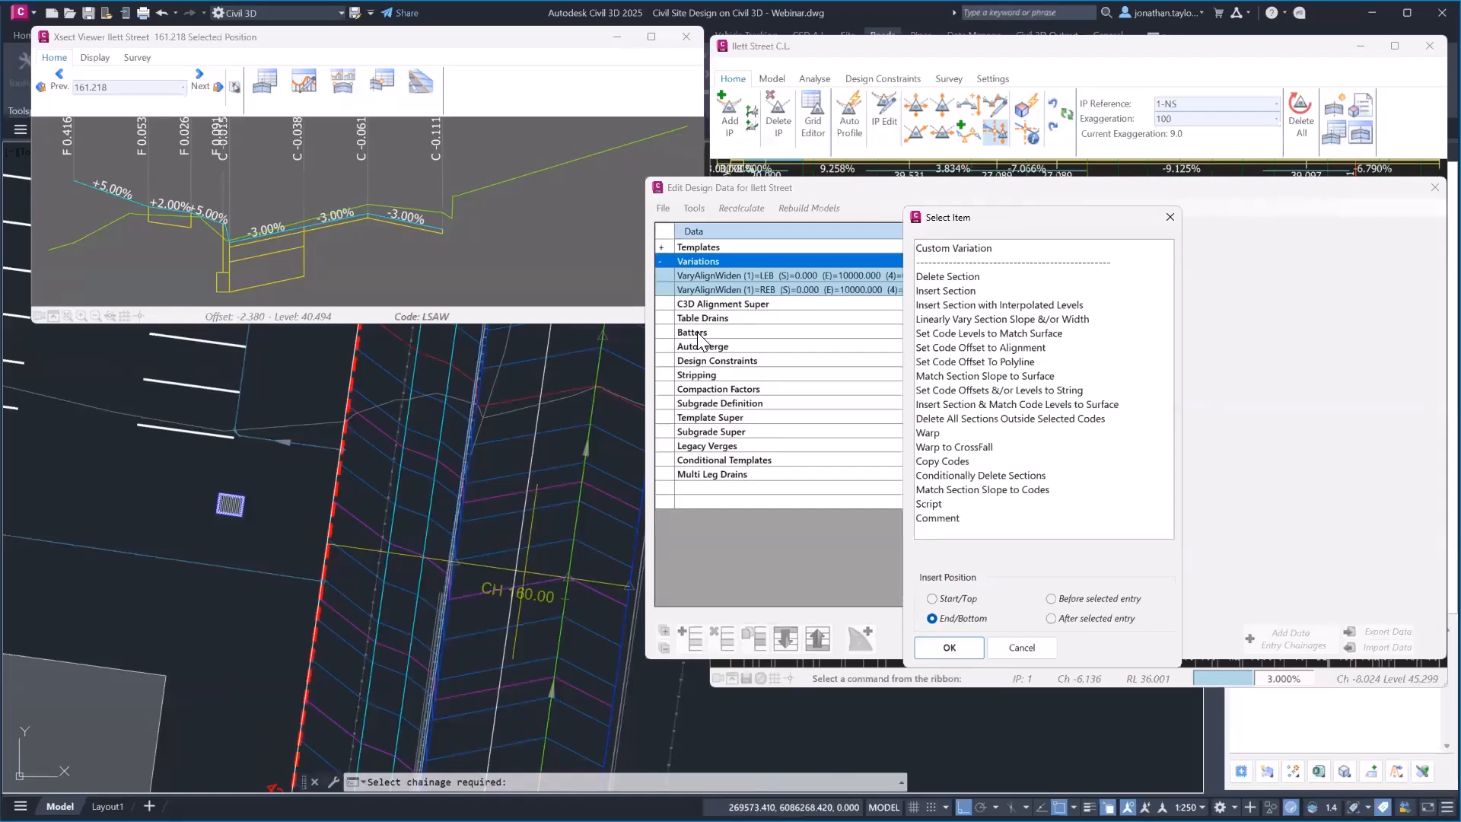
pyautogui.doubleClick(974, 247)
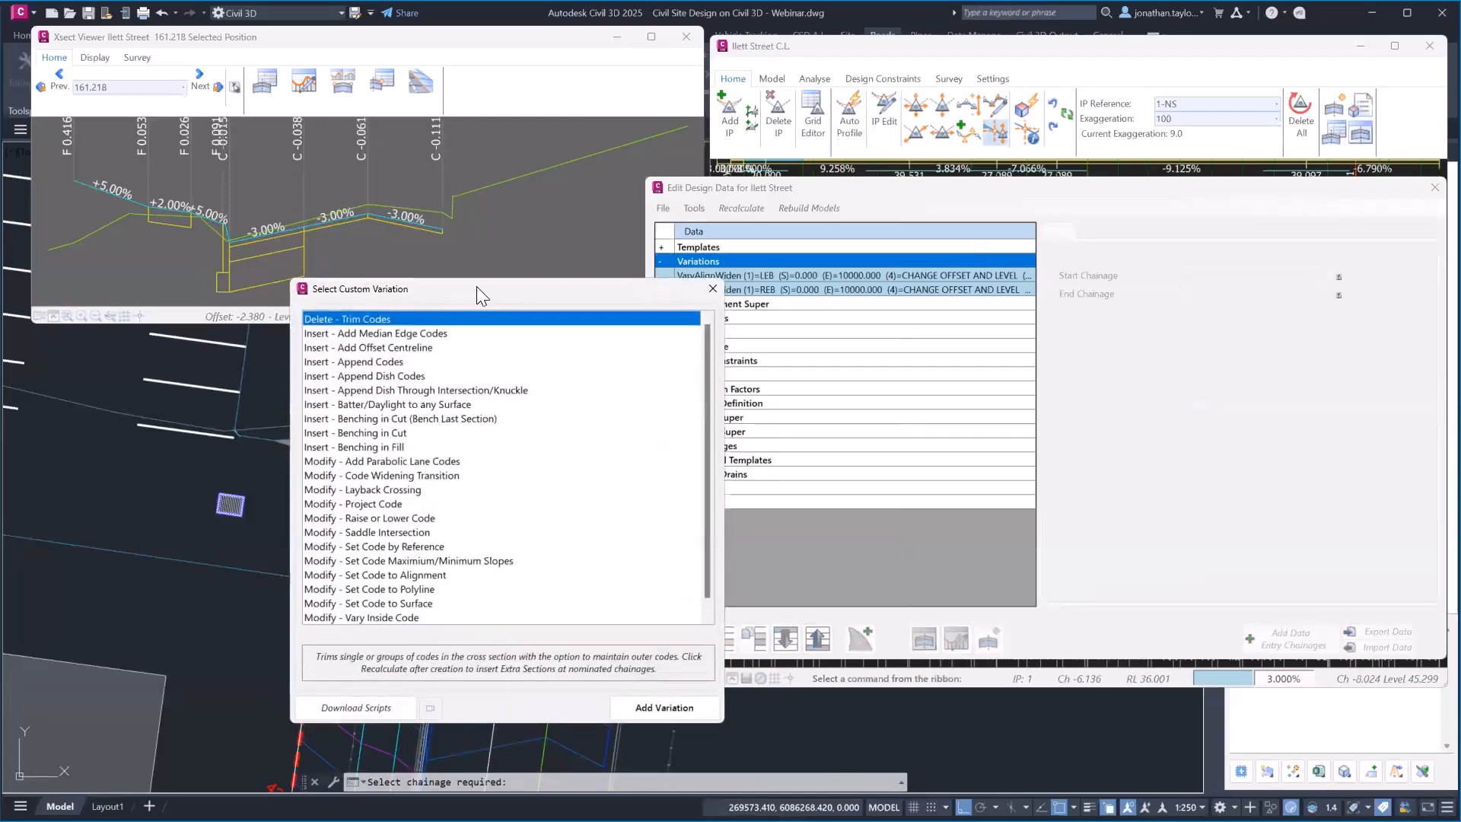
pyautogui.moveTo(476, 286); pyautogui.dragTo(798, 194)
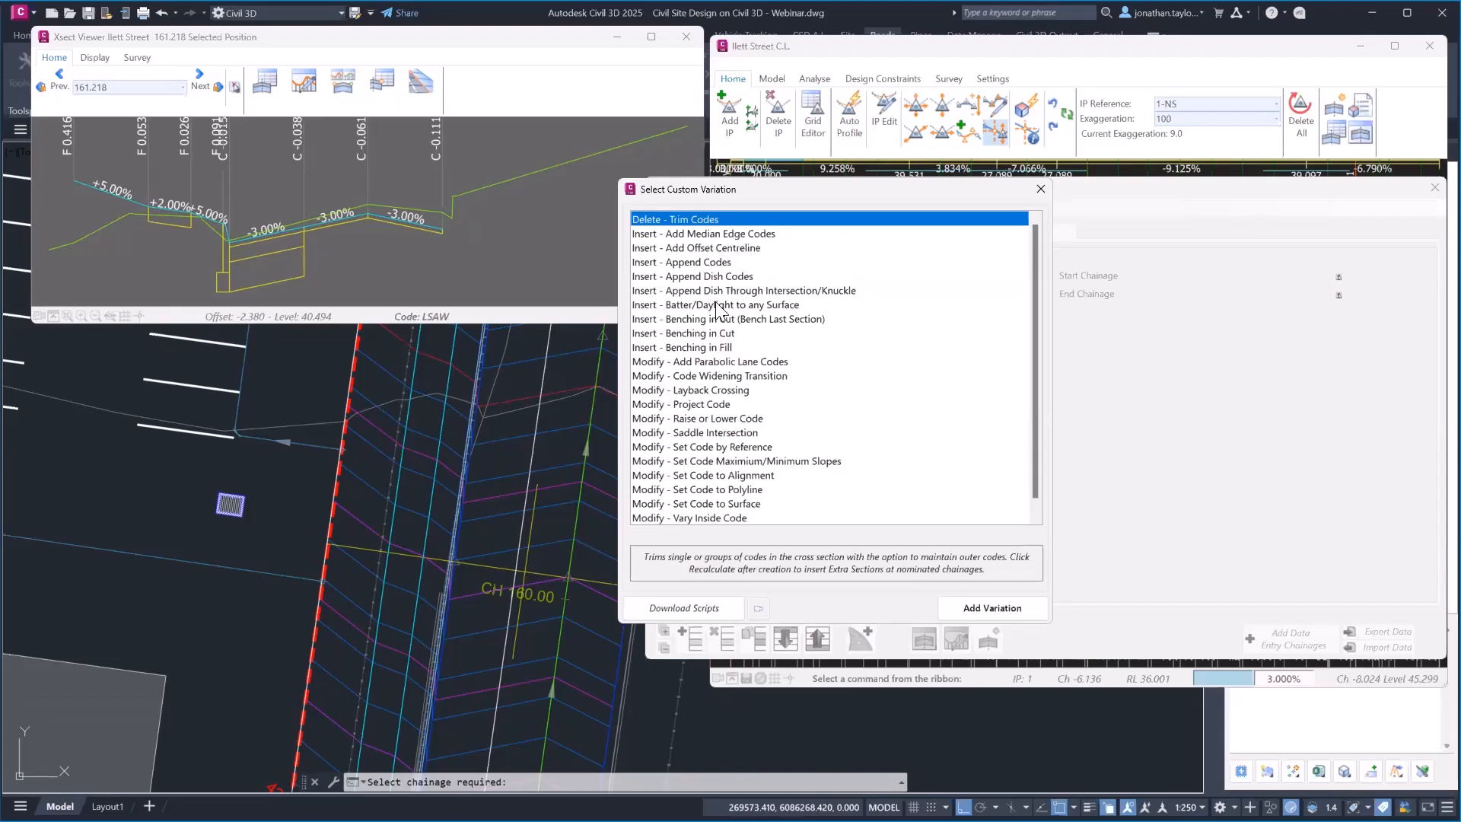
pyautogui.click(711, 390)
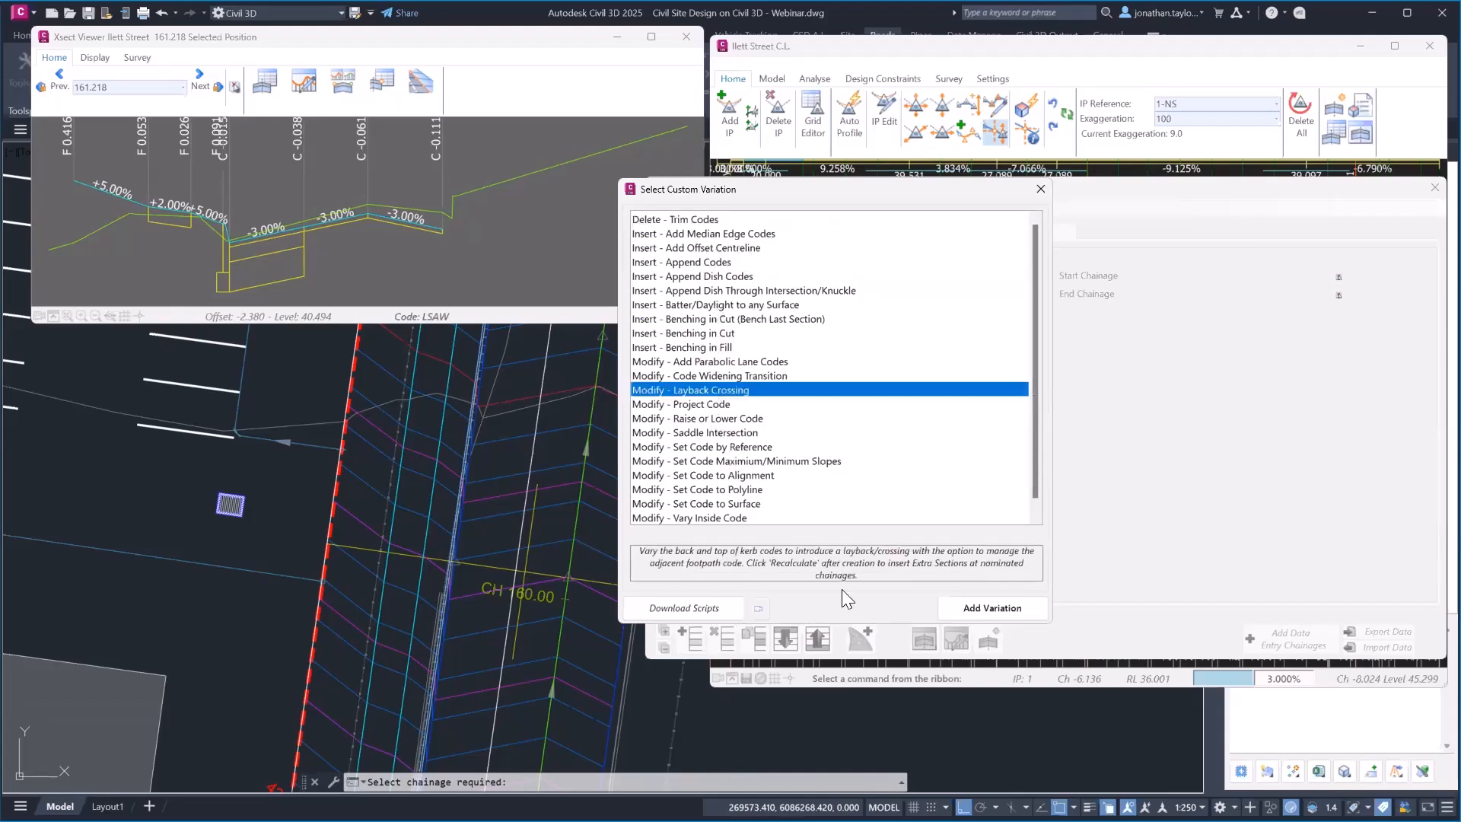
pyautogui.click(998, 611)
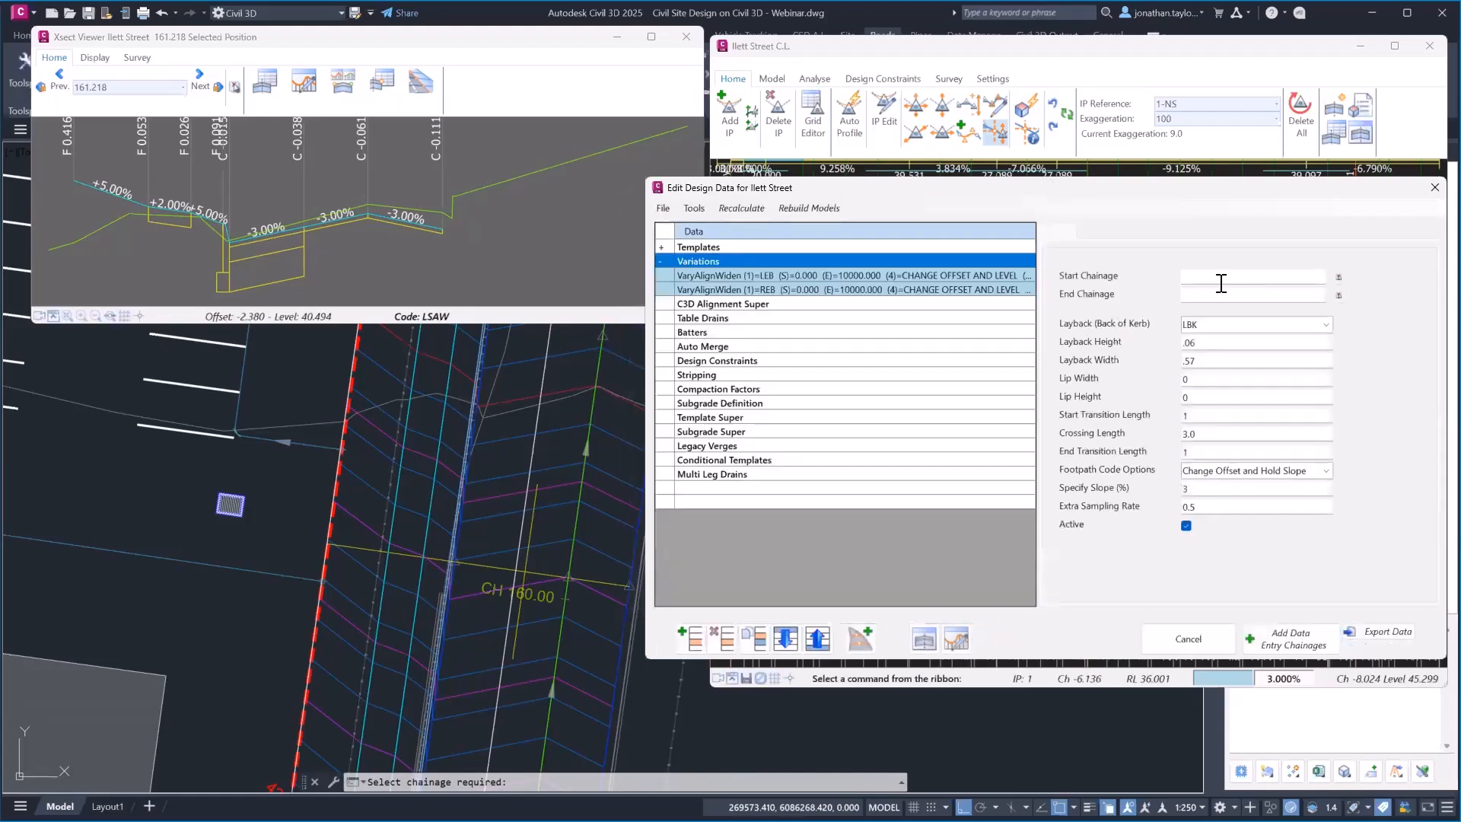
# Step: Insert chainage 159.327 for Ilett Street by locating the start of the crossing in plan with object snap off
pyautogui.click(861, 638)
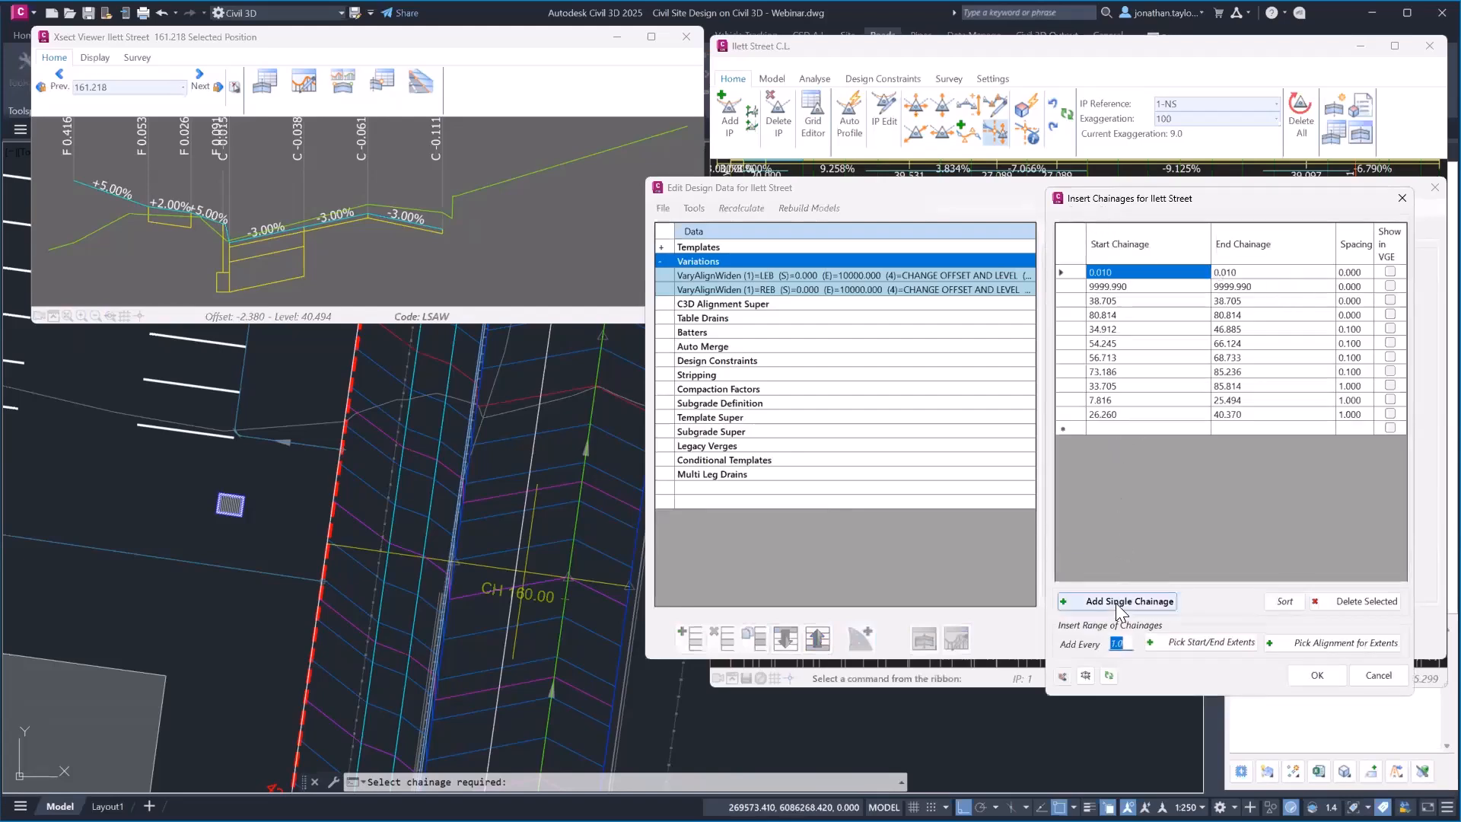
pyautogui.click(1115, 602)
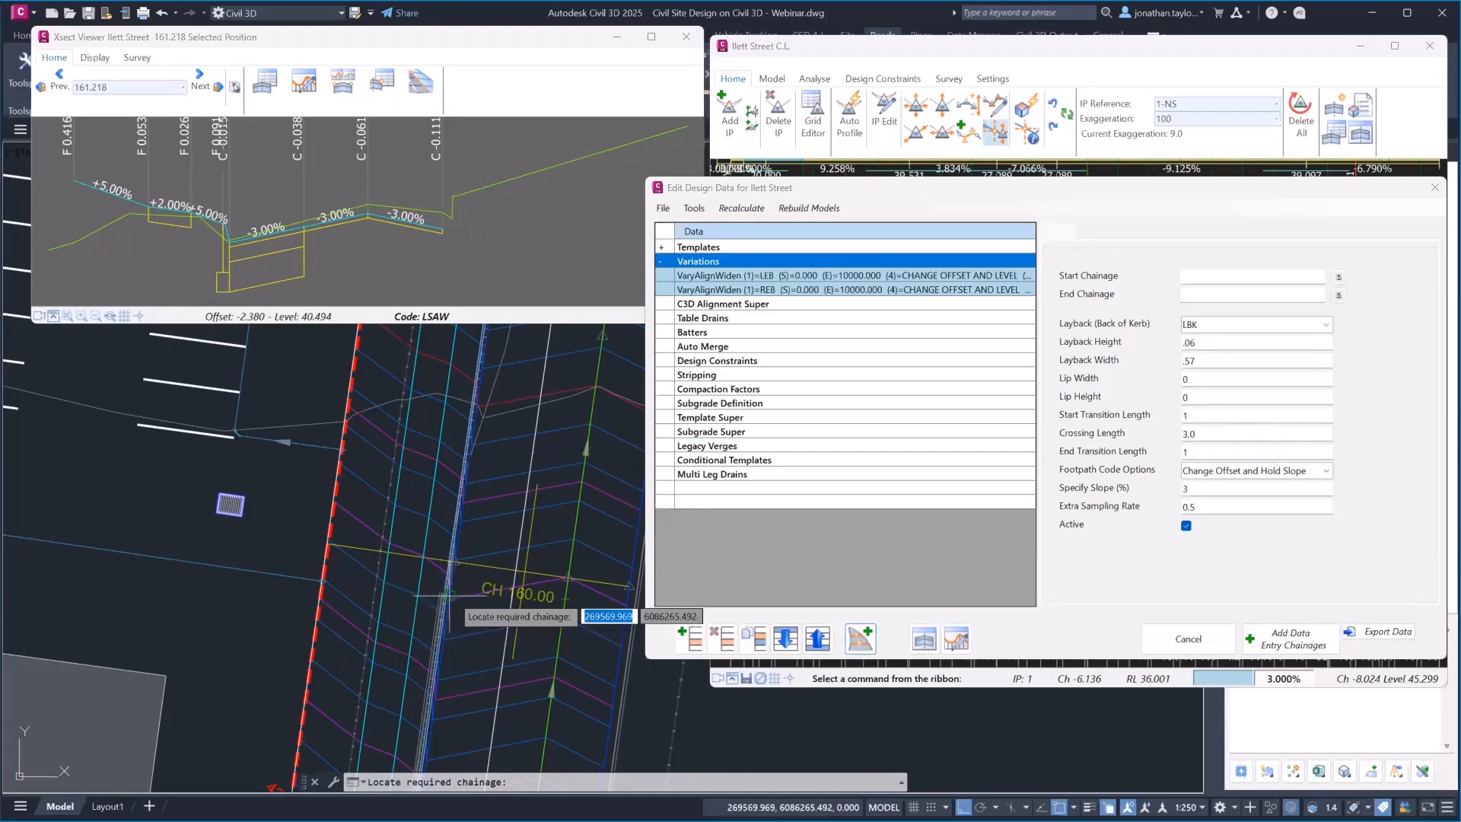
pyautogui.press('F3')
pyautogui.click(453, 596)
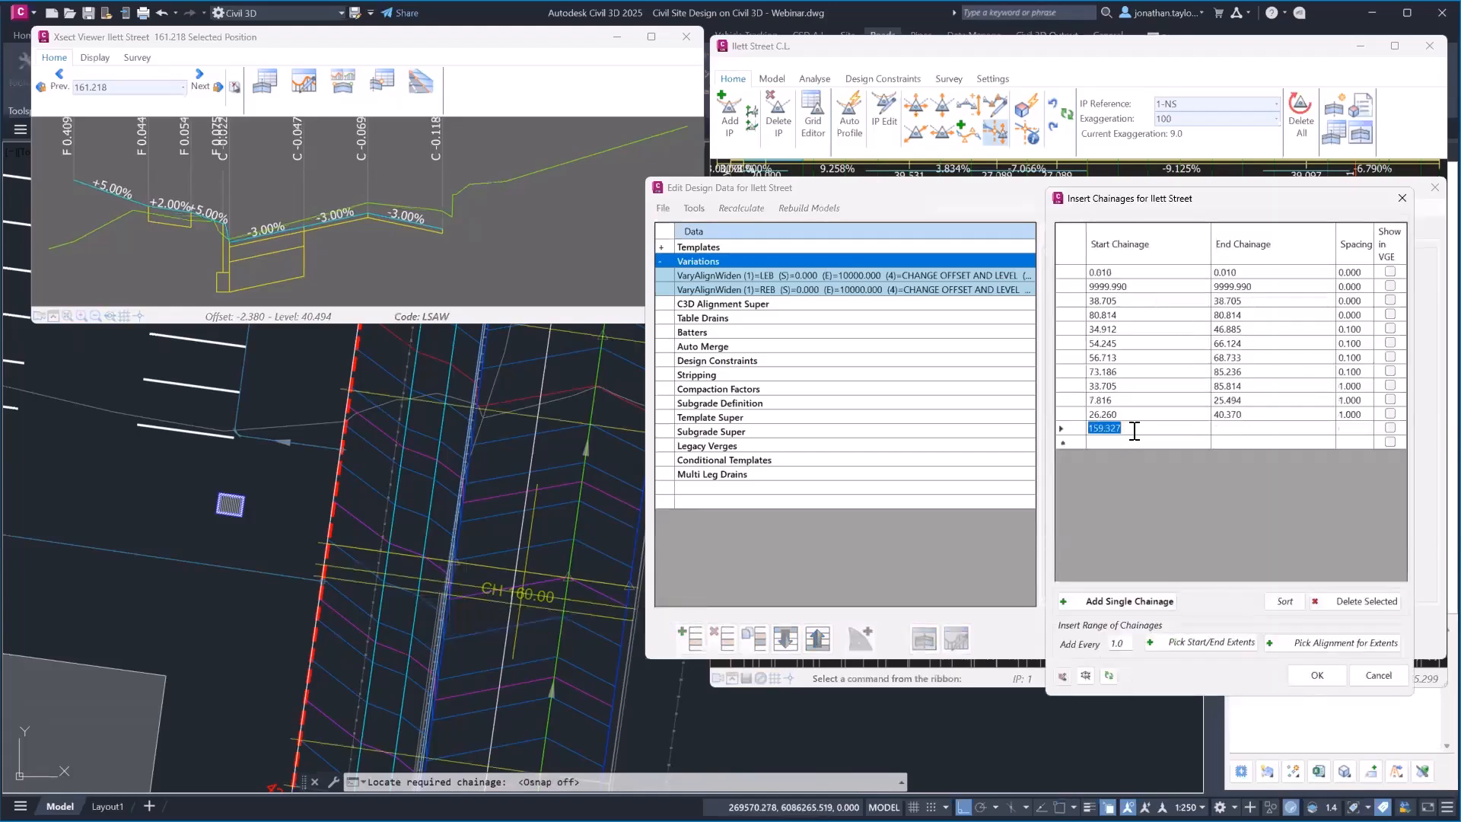
pyautogui.click(1307, 675)
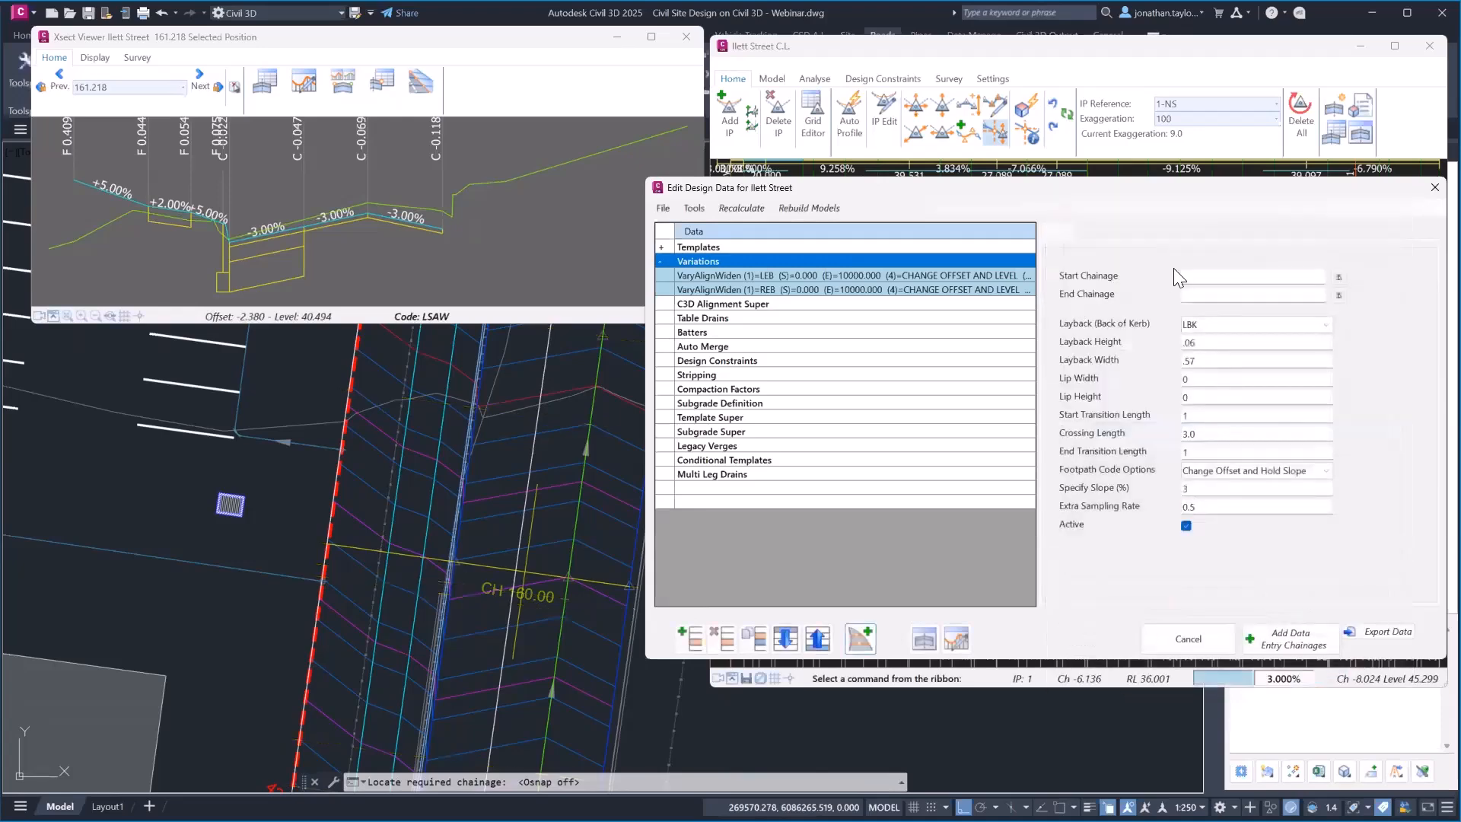
# Step: Set the layback crossing's start chainage to 159.327, end chainage to 1000 and layback width to .6
pyautogui.click(1200, 275)
pyautogui.write('159.127')
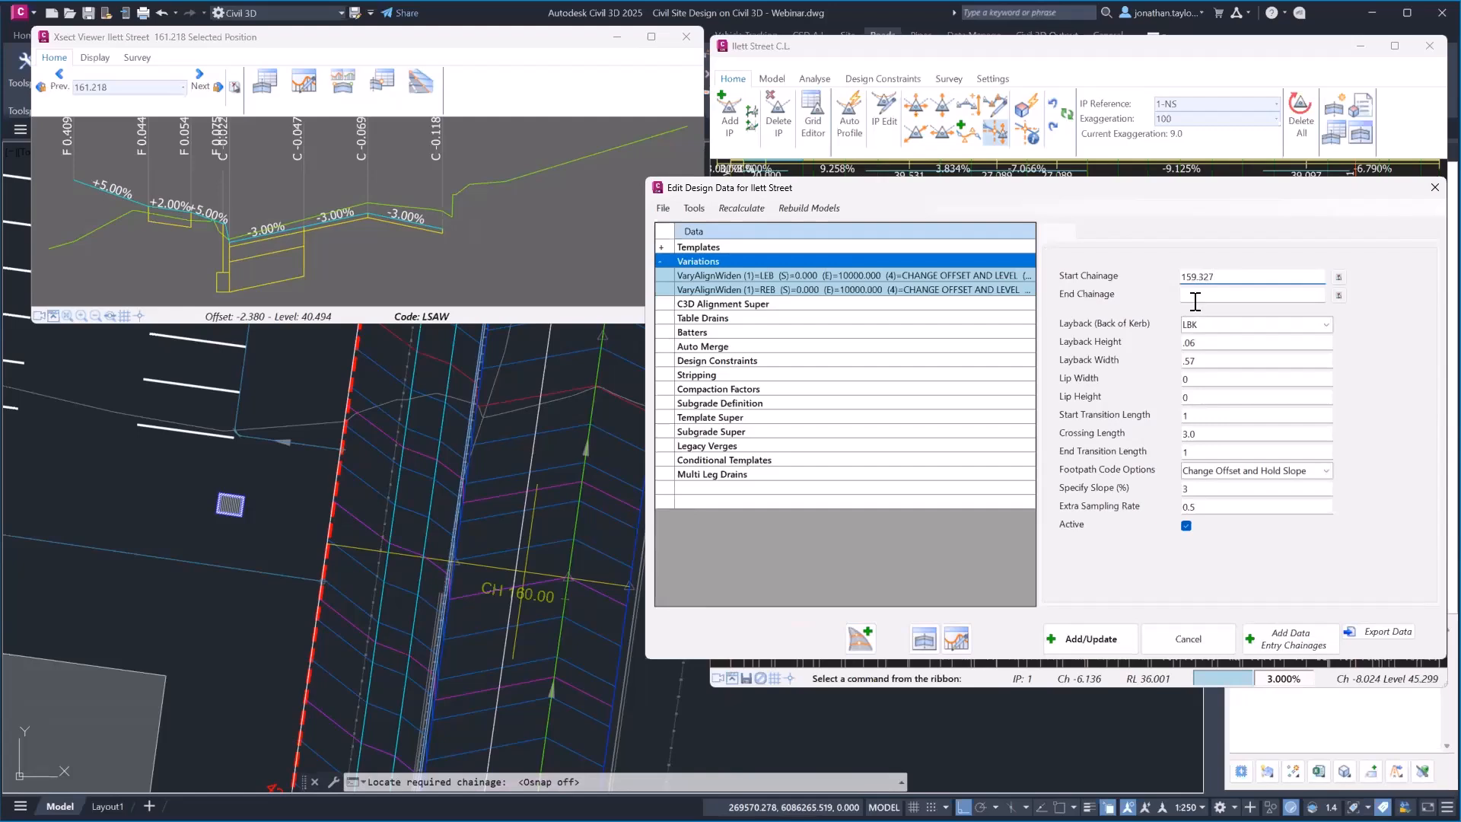
pyautogui.click(1200, 294)
pyautogui.write('1000')
pyautogui.click(1201, 363)
pyautogui.press('BackSpace')
pyautogui.press('BackSpace')
pyautogui.write('6')
# Step: Set the crossing's start and end transition lengths to .9 and its crossing length to 7.6
pyautogui.click(1202, 415)
pyautogui.press('BackSpace')
pyautogui.write('.9')
pyautogui.press('Tab')
pyautogui.write('7.6')
pyautogui.press('Tab')
# Step: Set the footpath code option to Hold Offset and Current Level and add the layback crossing variation
pyautogui.click(1326, 469)
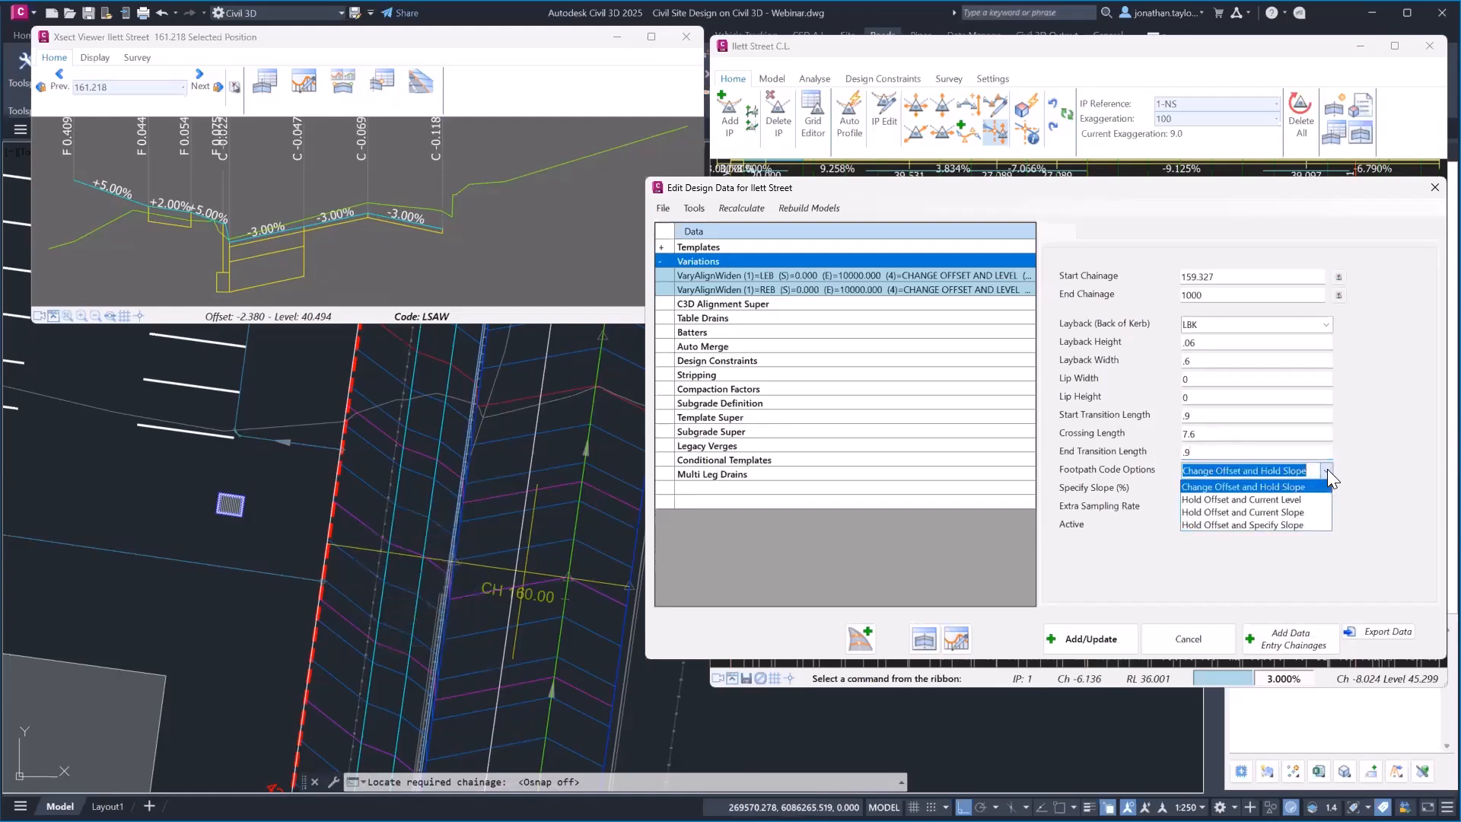
pyautogui.click(1278, 500)
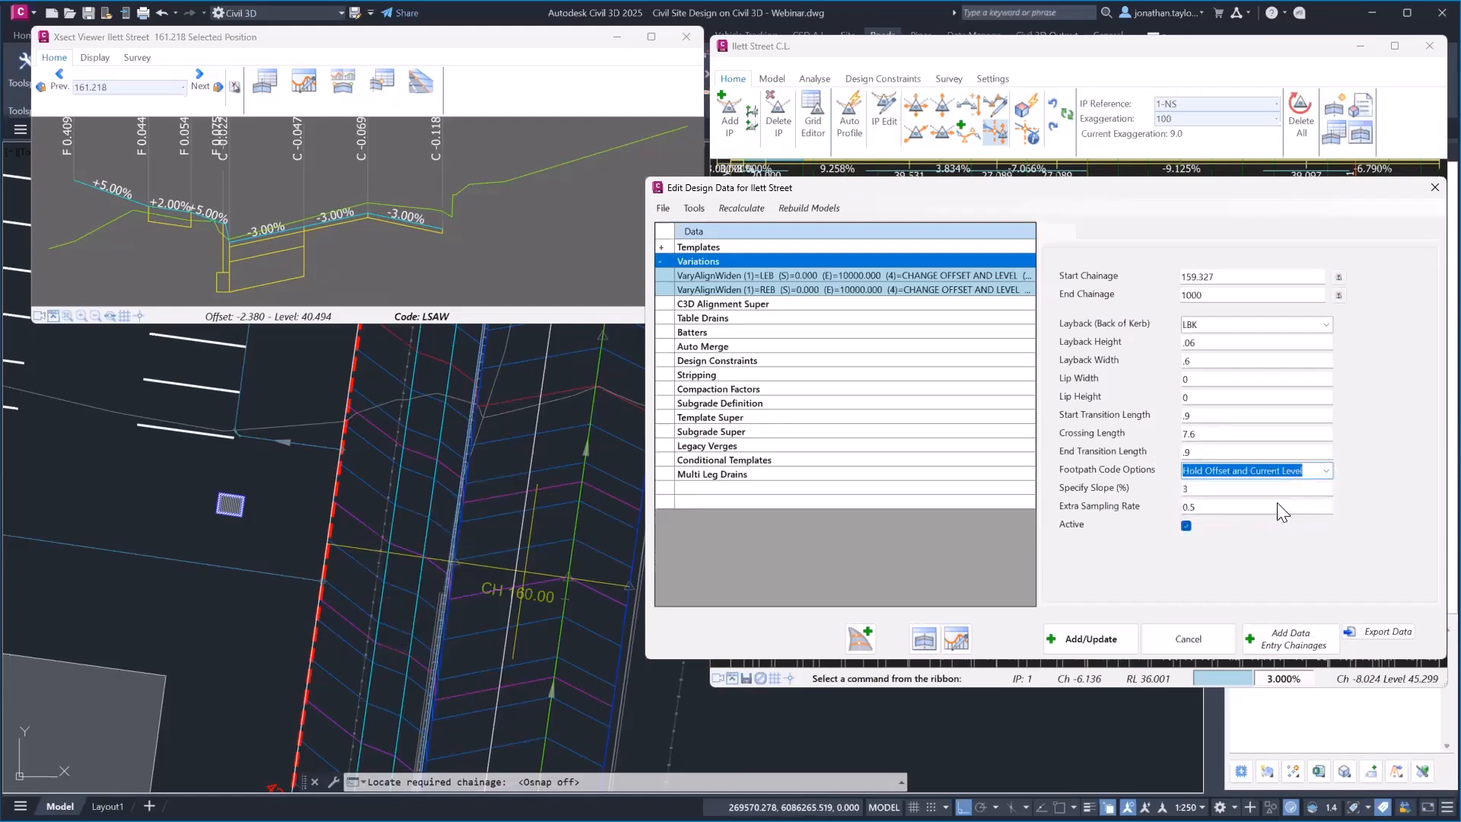
pyautogui.click(1102, 645)
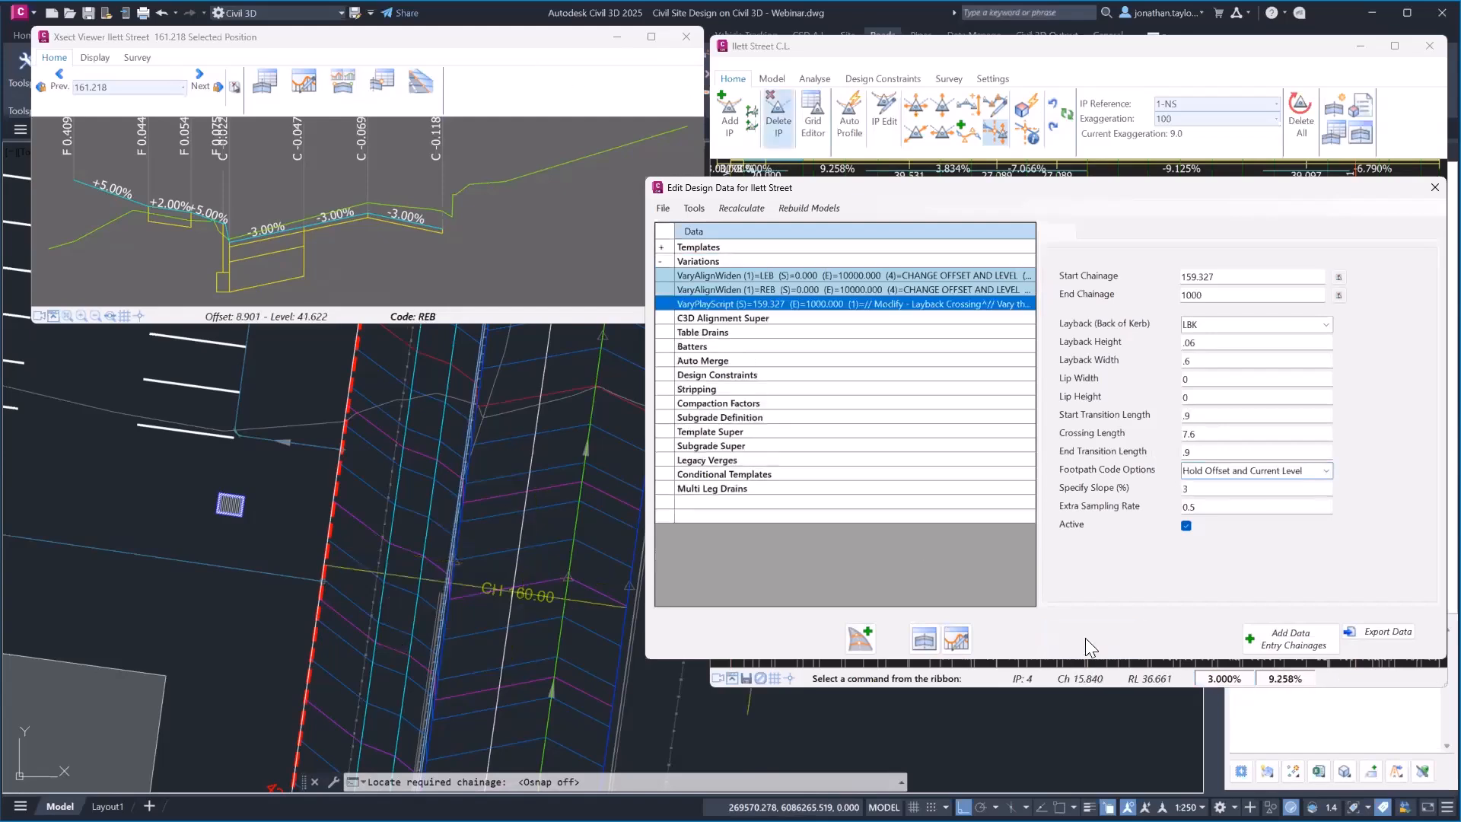
# Step: Recalculate Ilett Street's design and rebuild its model, regenerating the plan display around the layback crossing
pyautogui.click(746, 208)
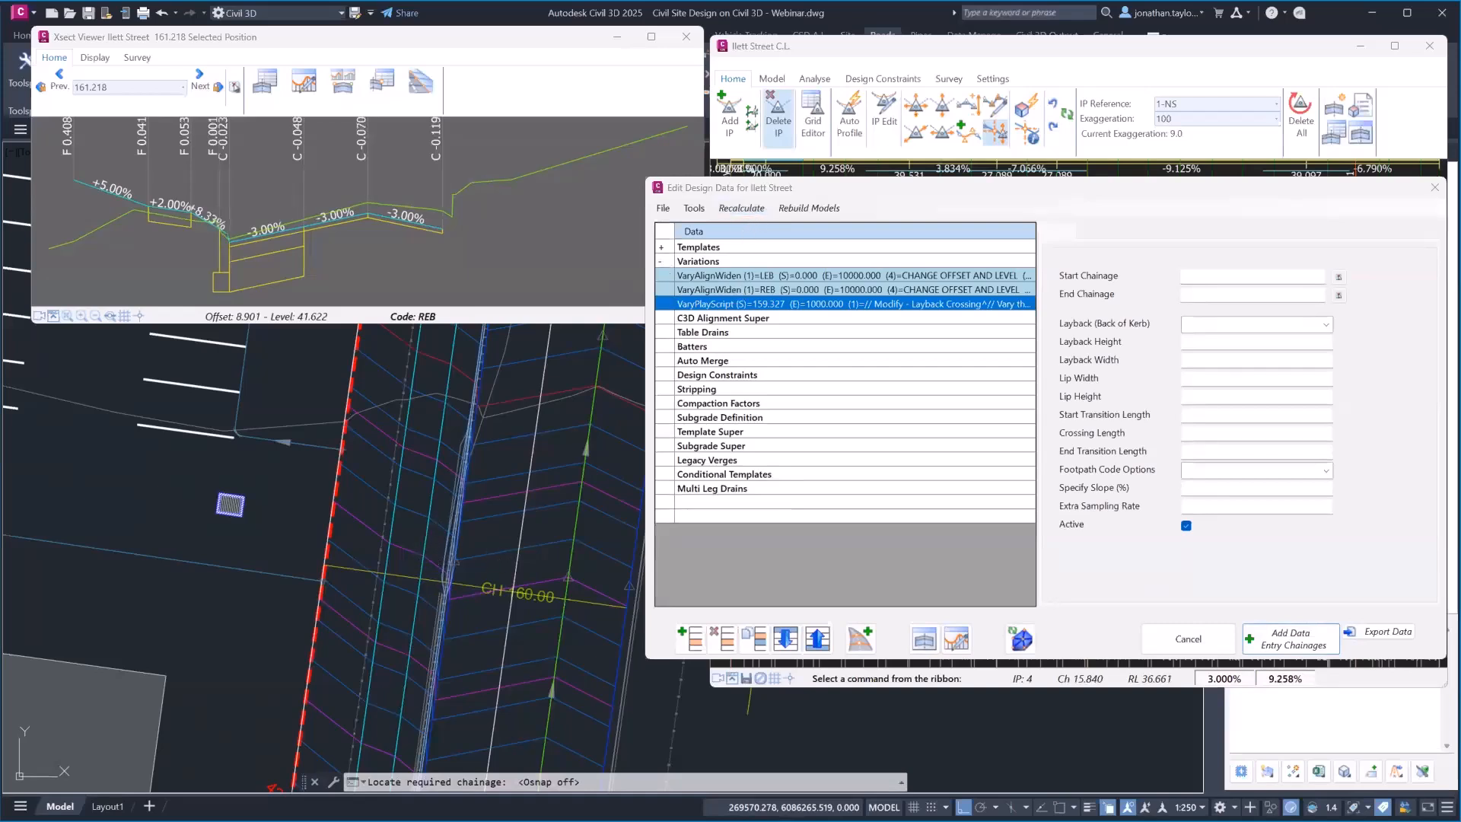
pyautogui.scroll(2, 469, 467)
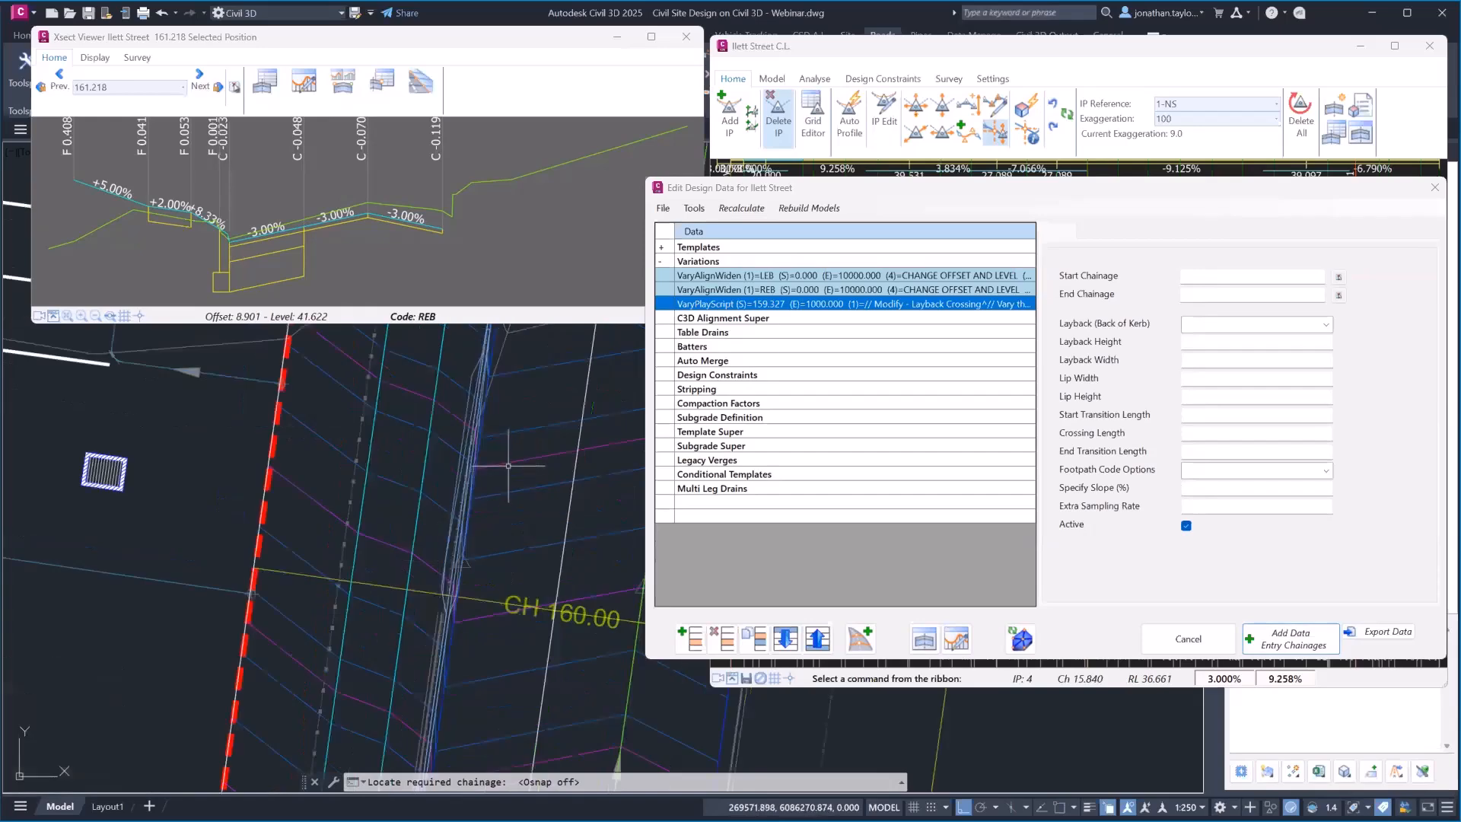
pyautogui.click(1019, 641)
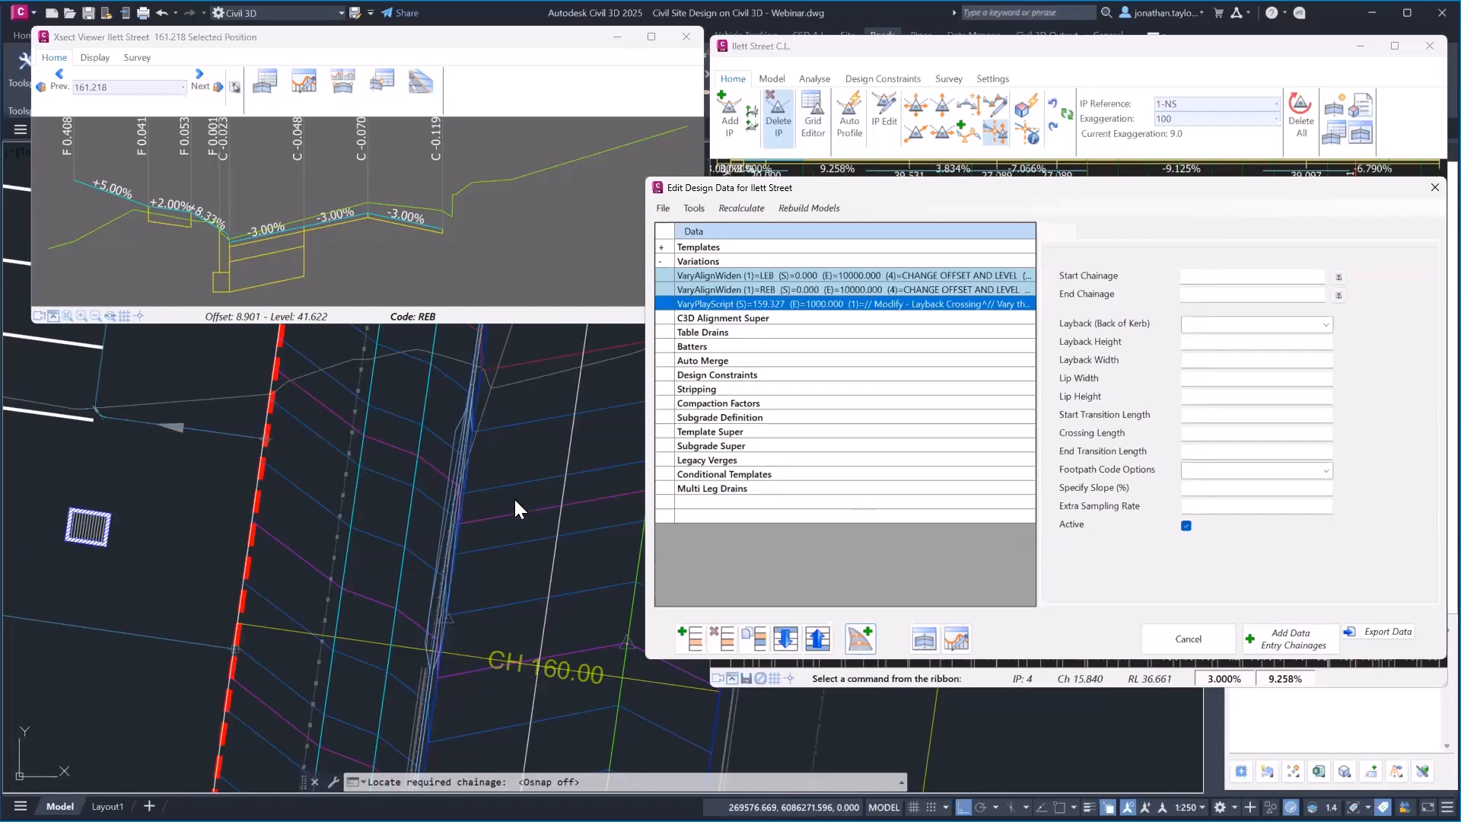
pyautogui.click(489, 461)
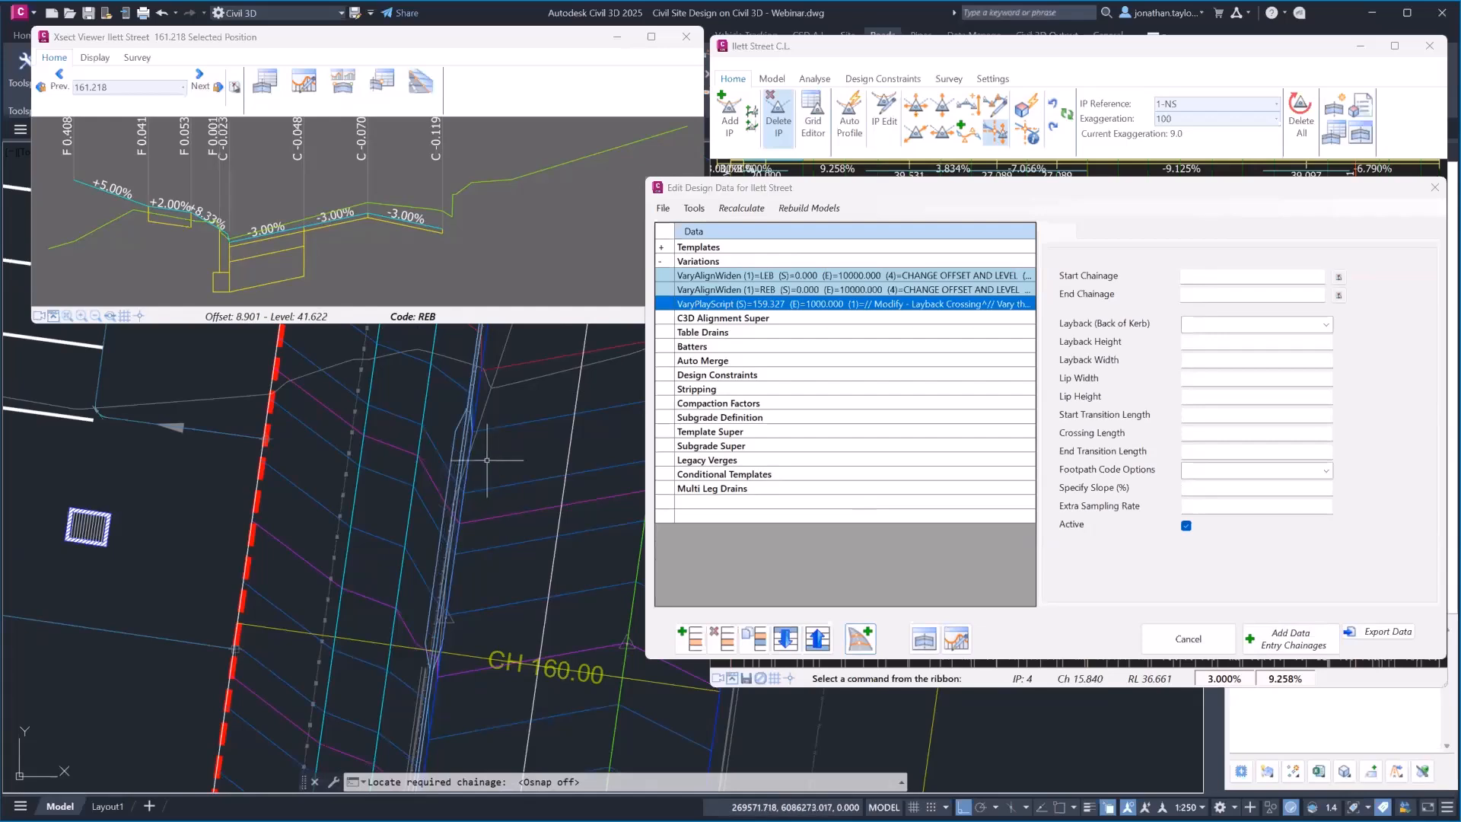
pyautogui.write('re')
pyautogui.press('Return')
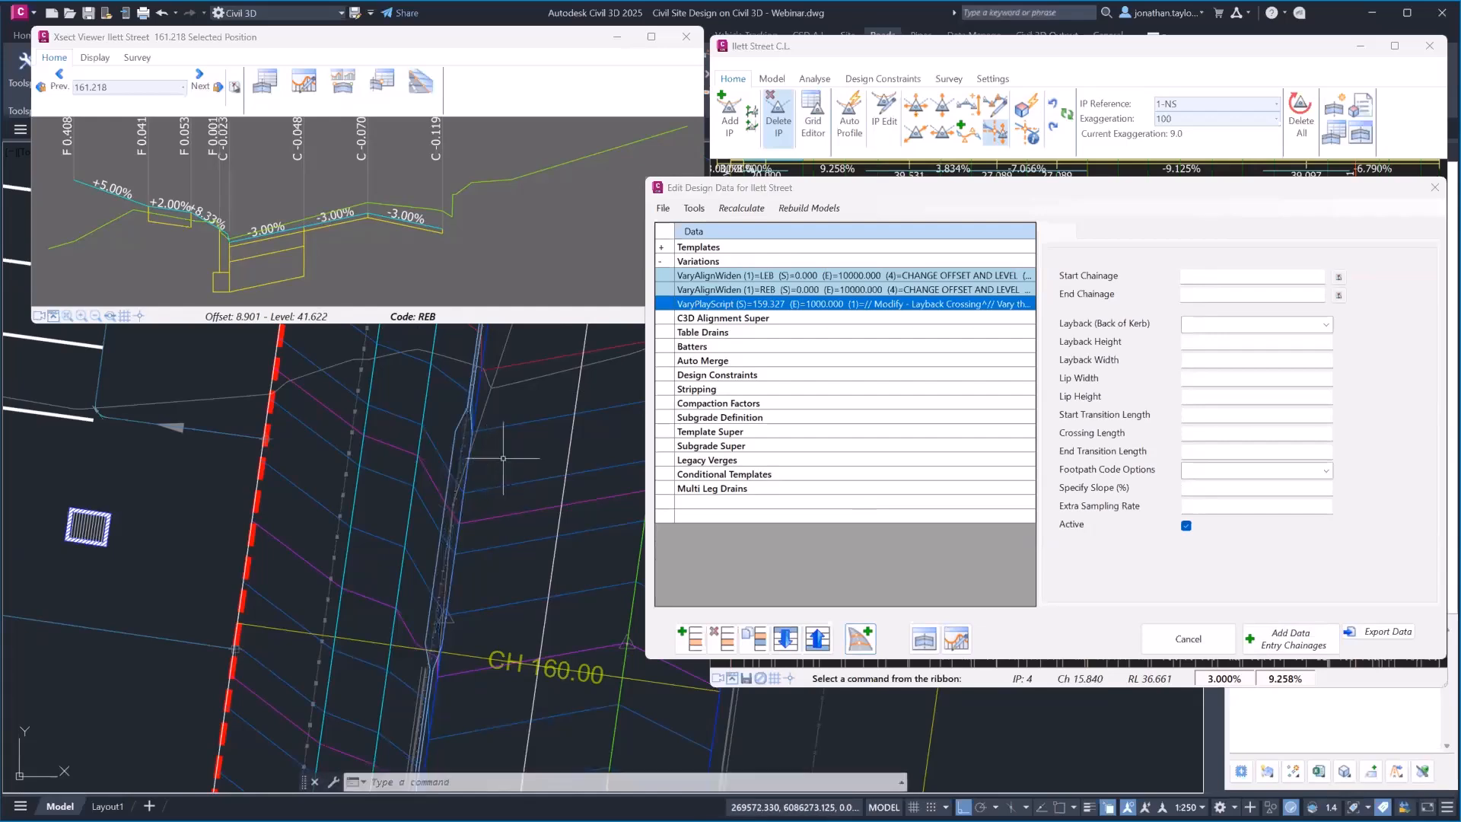
pyautogui.moveTo(495, 459); pyautogui.dragTo(505, 490, button='middle')
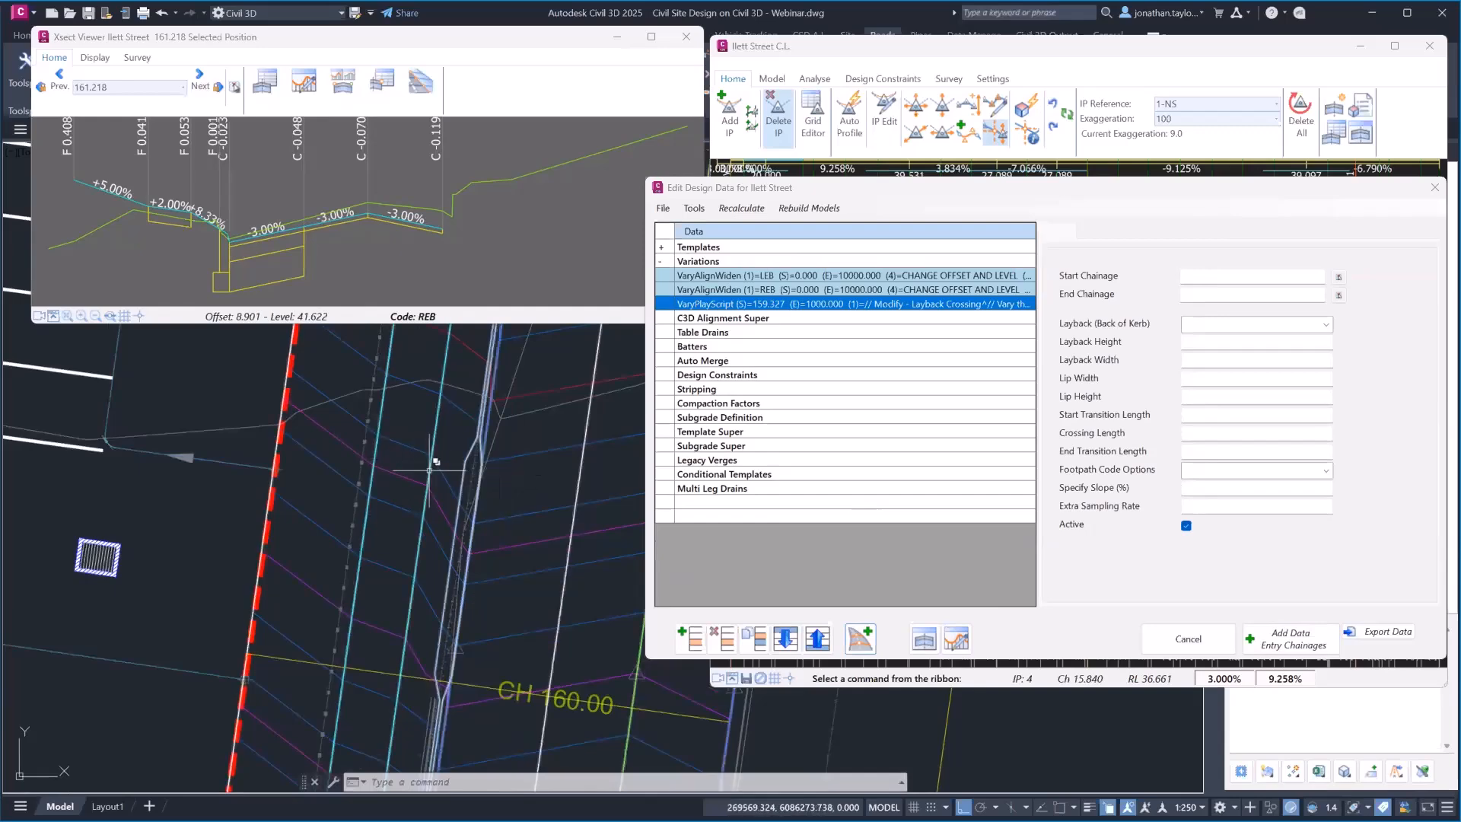
# Step: Close the current cross-section viewer and open a new one for Ilett Street from the design data
pyautogui.click(686, 37)
pyautogui.click(924, 638)
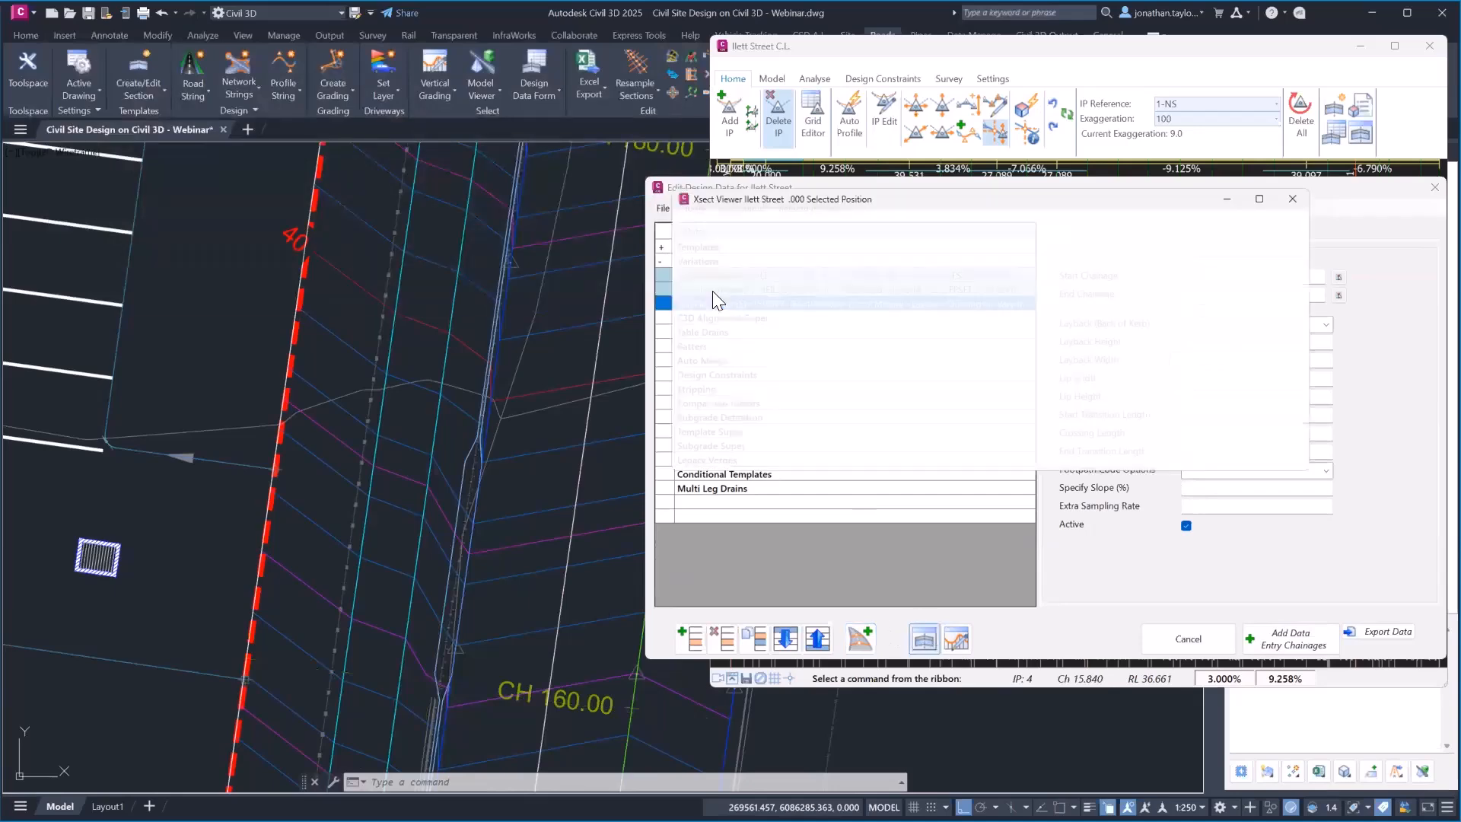
# Step: View the Ilett Street cross section at about chainage 163.3, framing the kerb and footpath beside the layback crossing
pyautogui.click(843, 242)
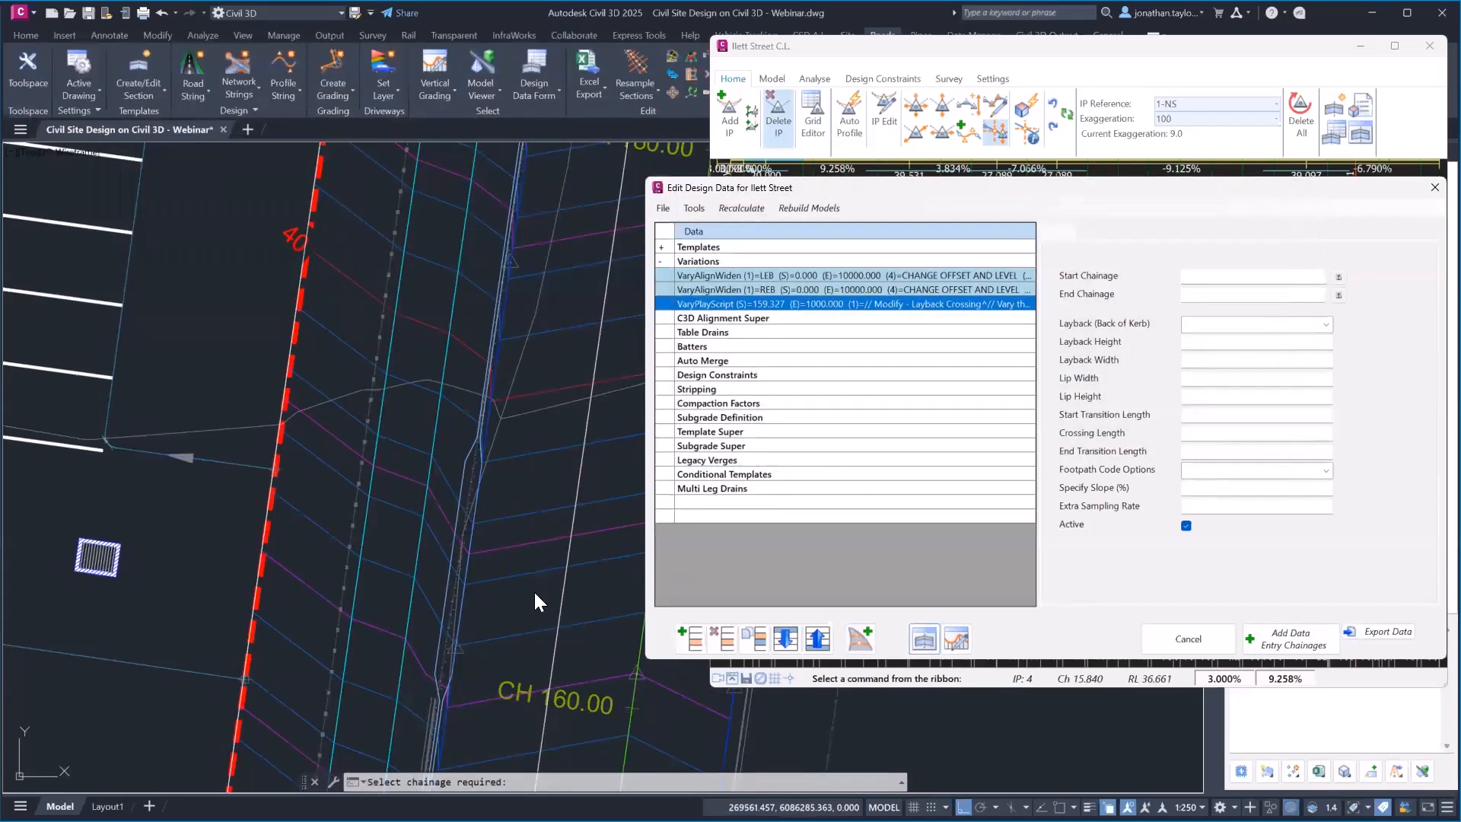
pyautogui.click(529, 593)
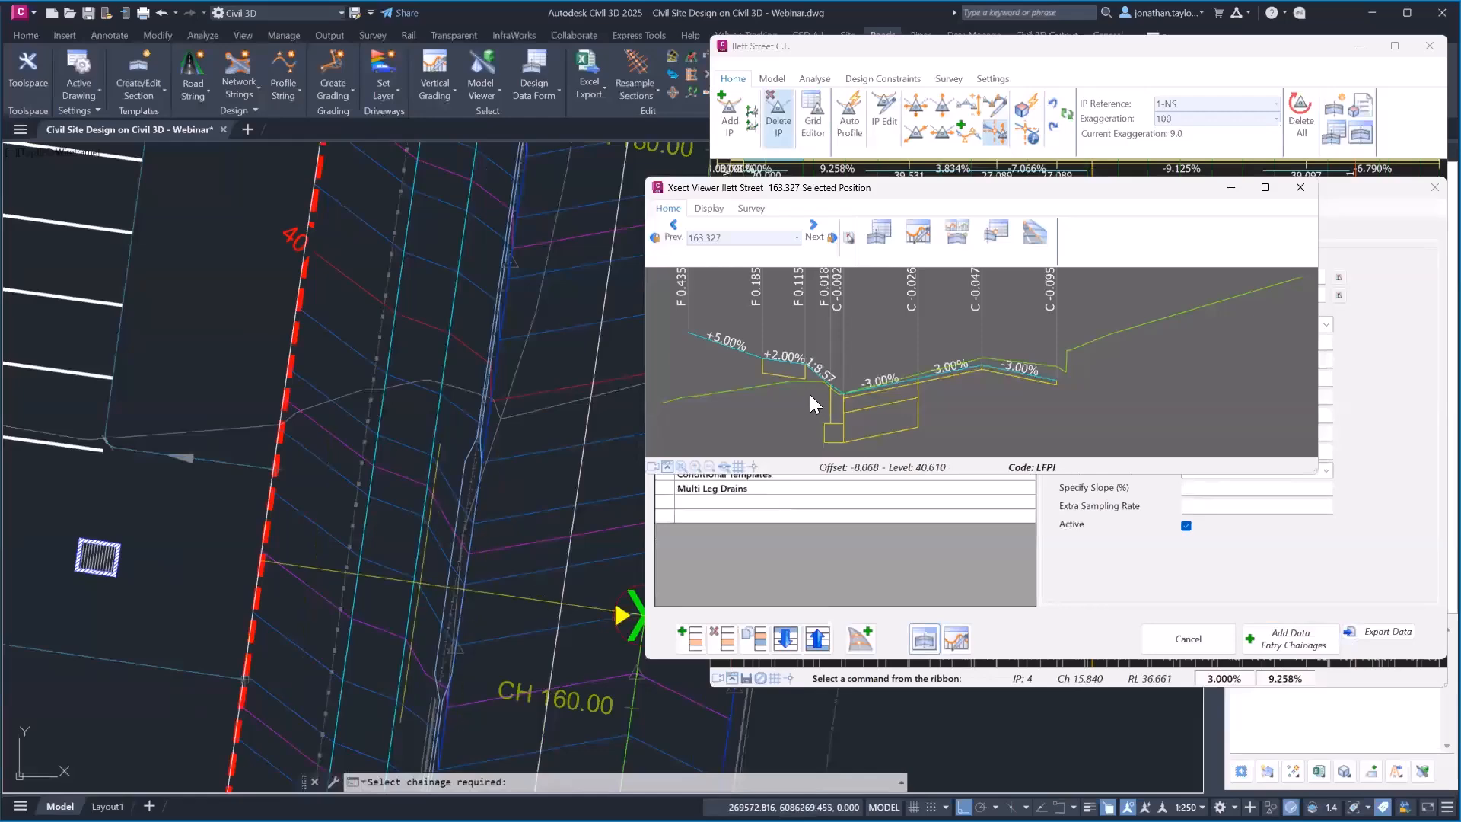
pyautogui.scroll(2, 799, 396)
pyautogui.moveTo(882, 192); pyautogui.dragTo(361, 99)
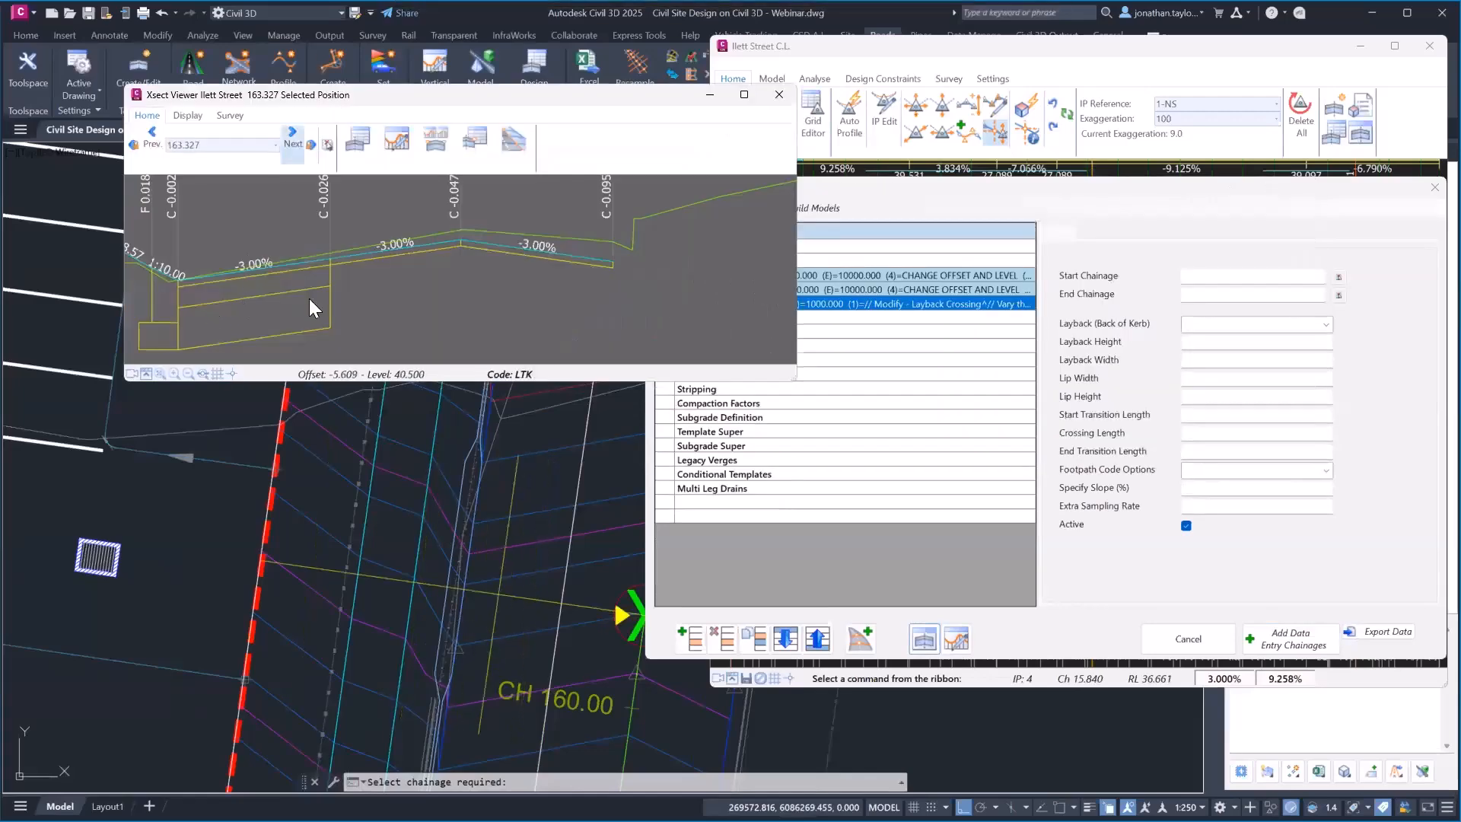
pyautogui.moveTo(309, 298); pyautogui.dragTo(453, 288, button='middle')
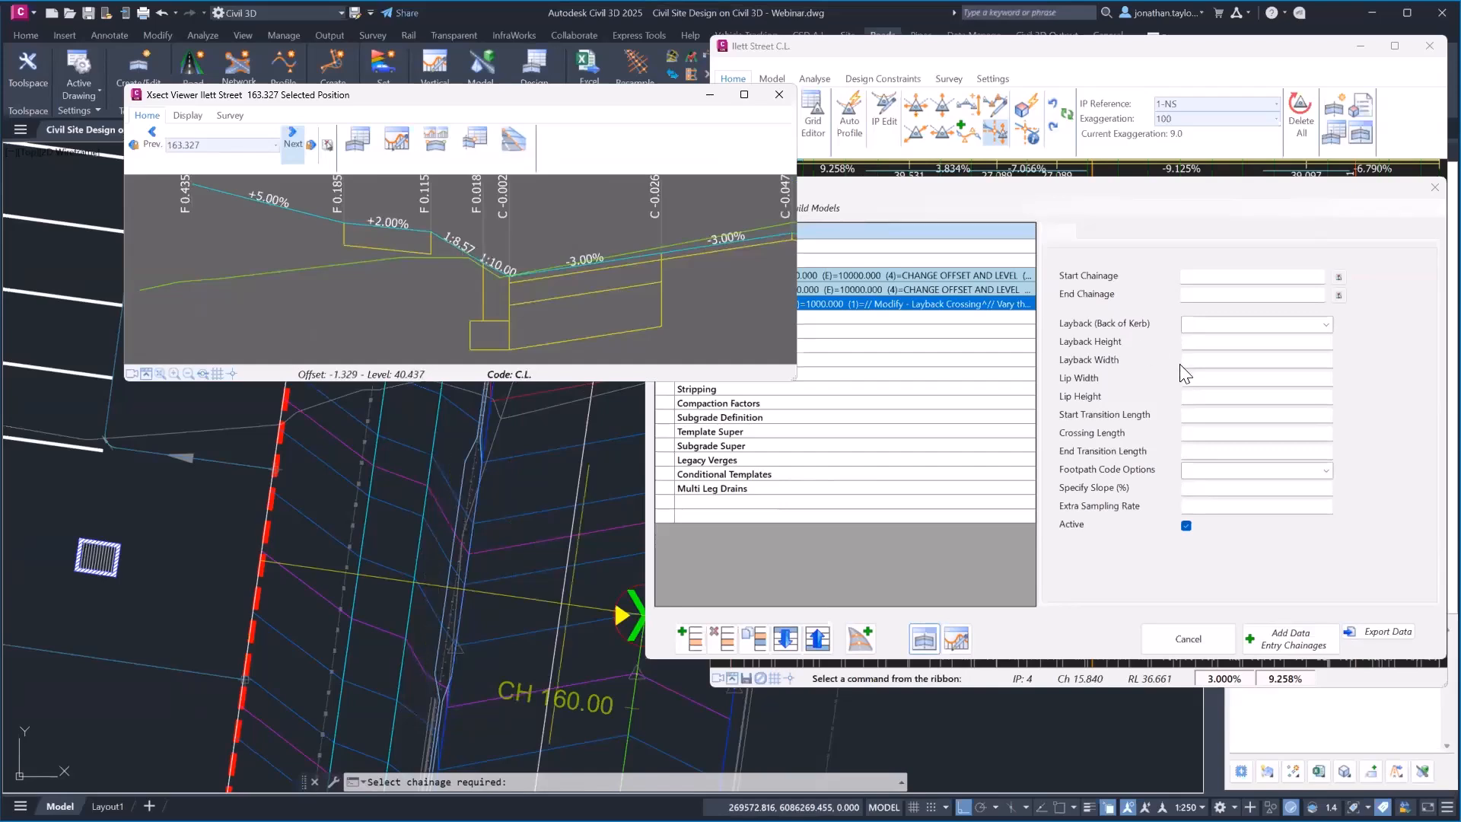
# Step: Set the layback crossing variation's lip width and lip height to 0.03, recalculate, and check the kerb in the cross section
pyautogui.click(896, 303)
pyautogui.click(1207, 379)
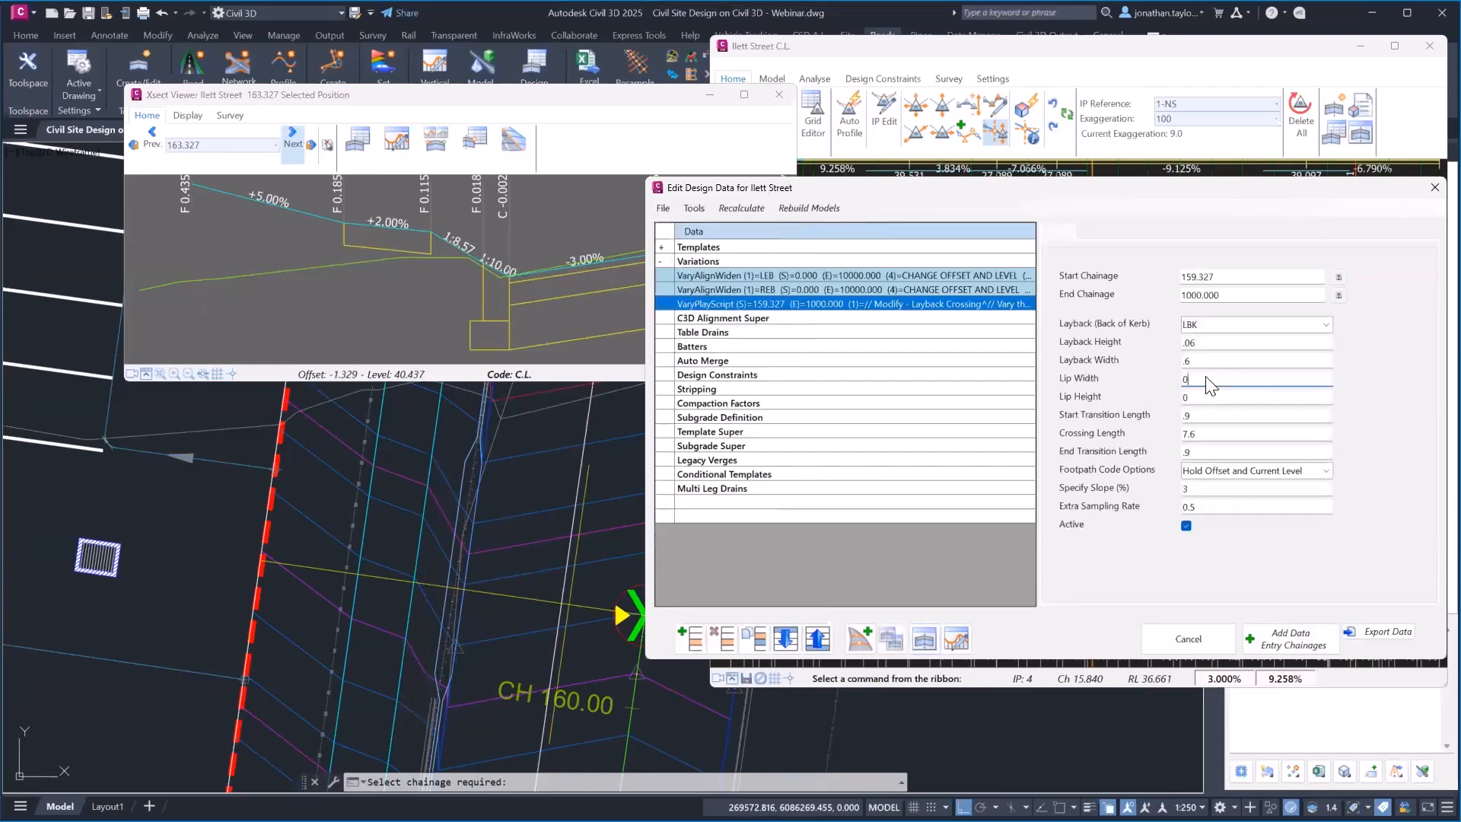
pyautogui.write('.03.')
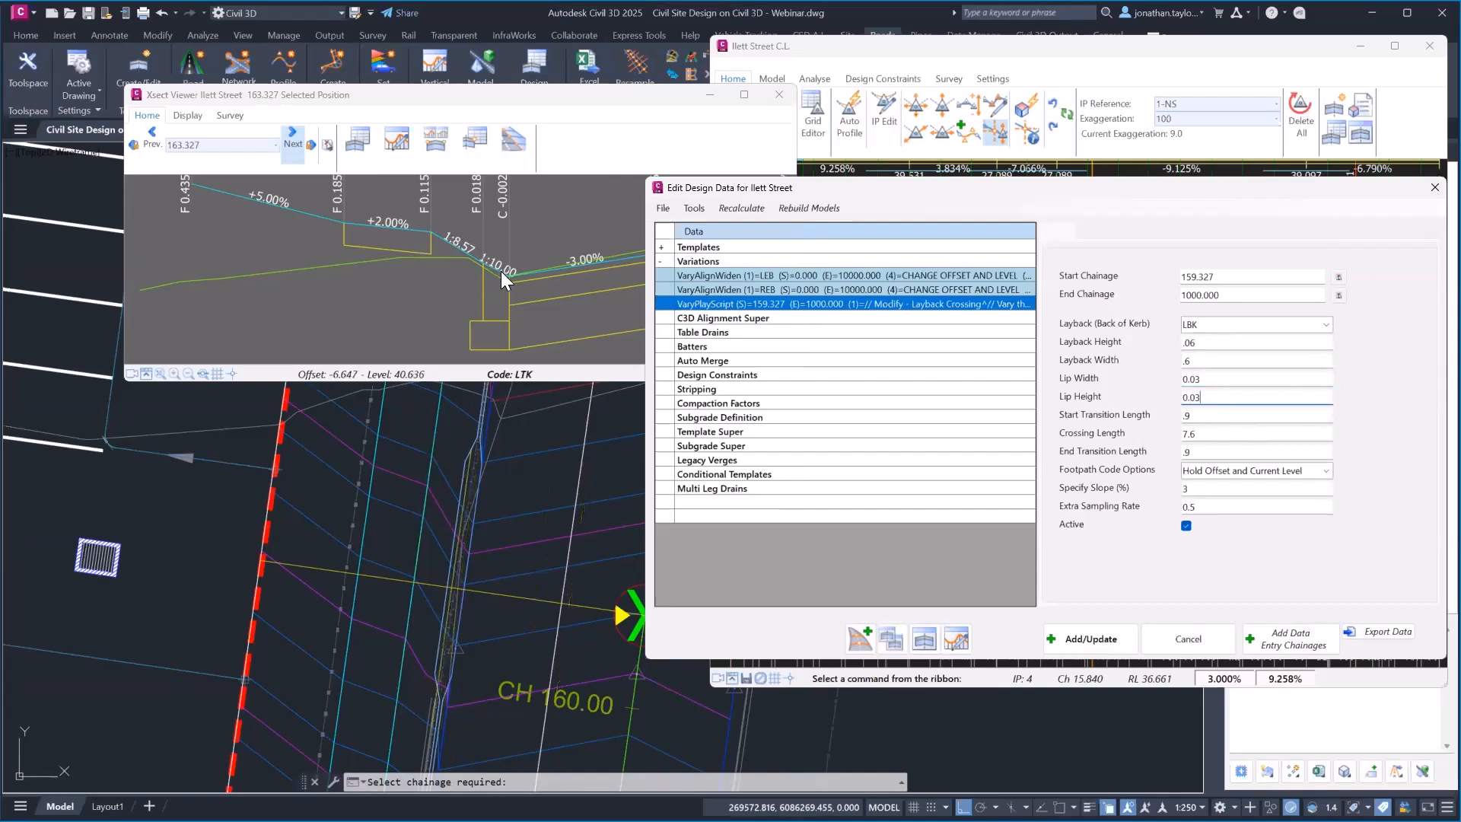
pyautogui.click(1117, 639)
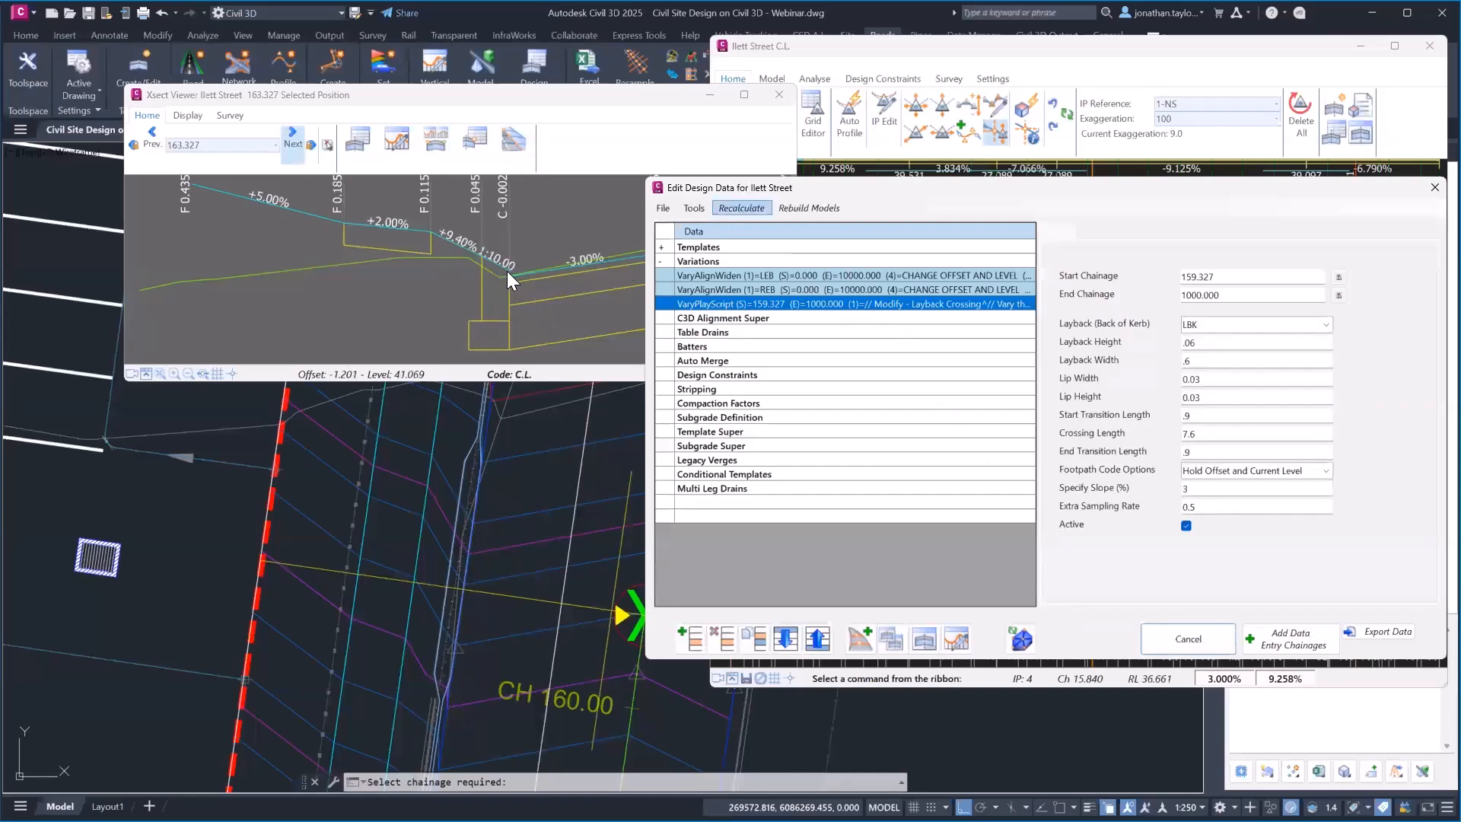
pyautogui.click(750, 214)
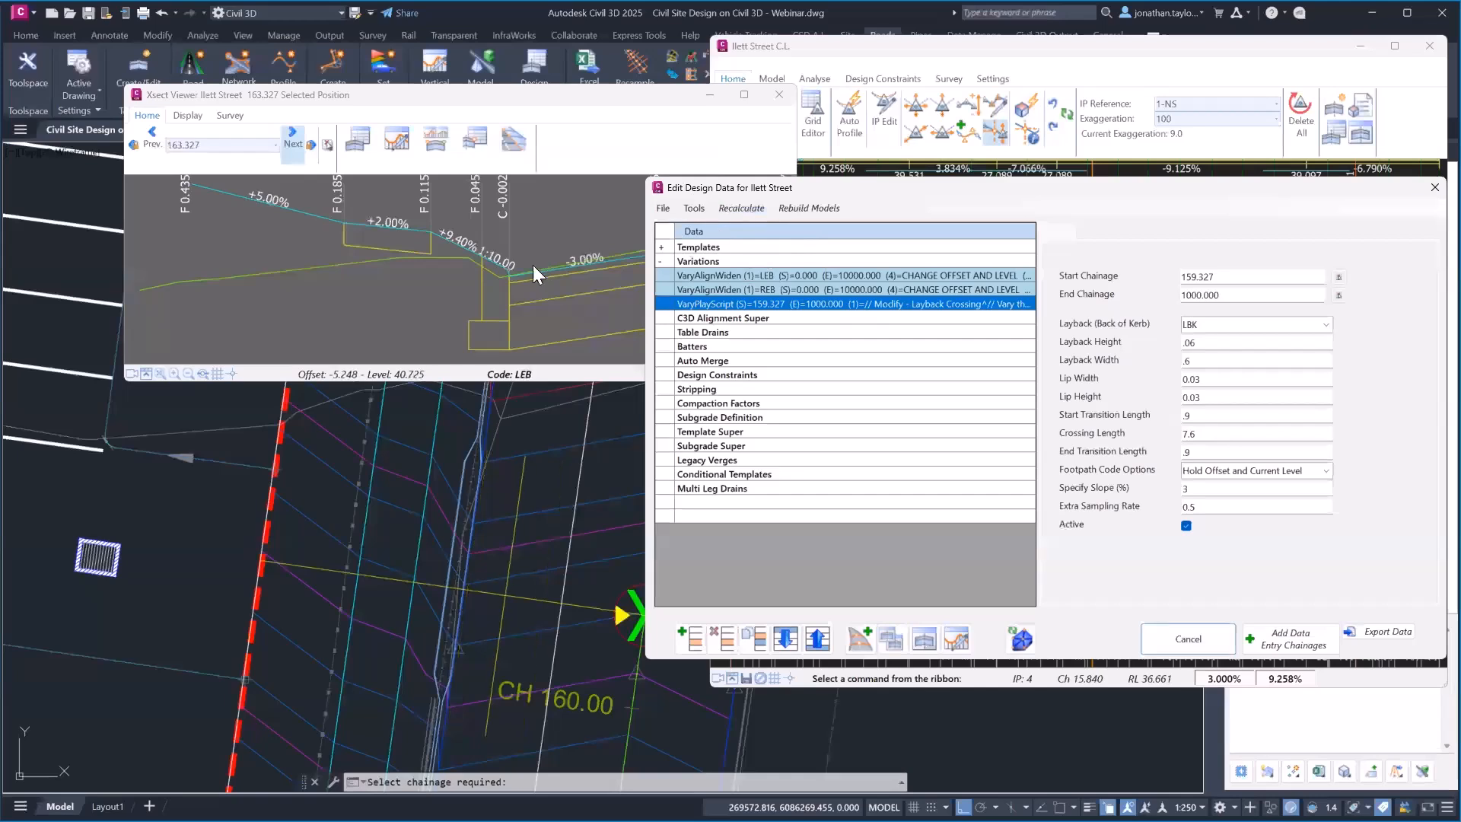
pyautogui.moveTo(573, 258); pyautogui.dragTo(463, 245, button='middle')
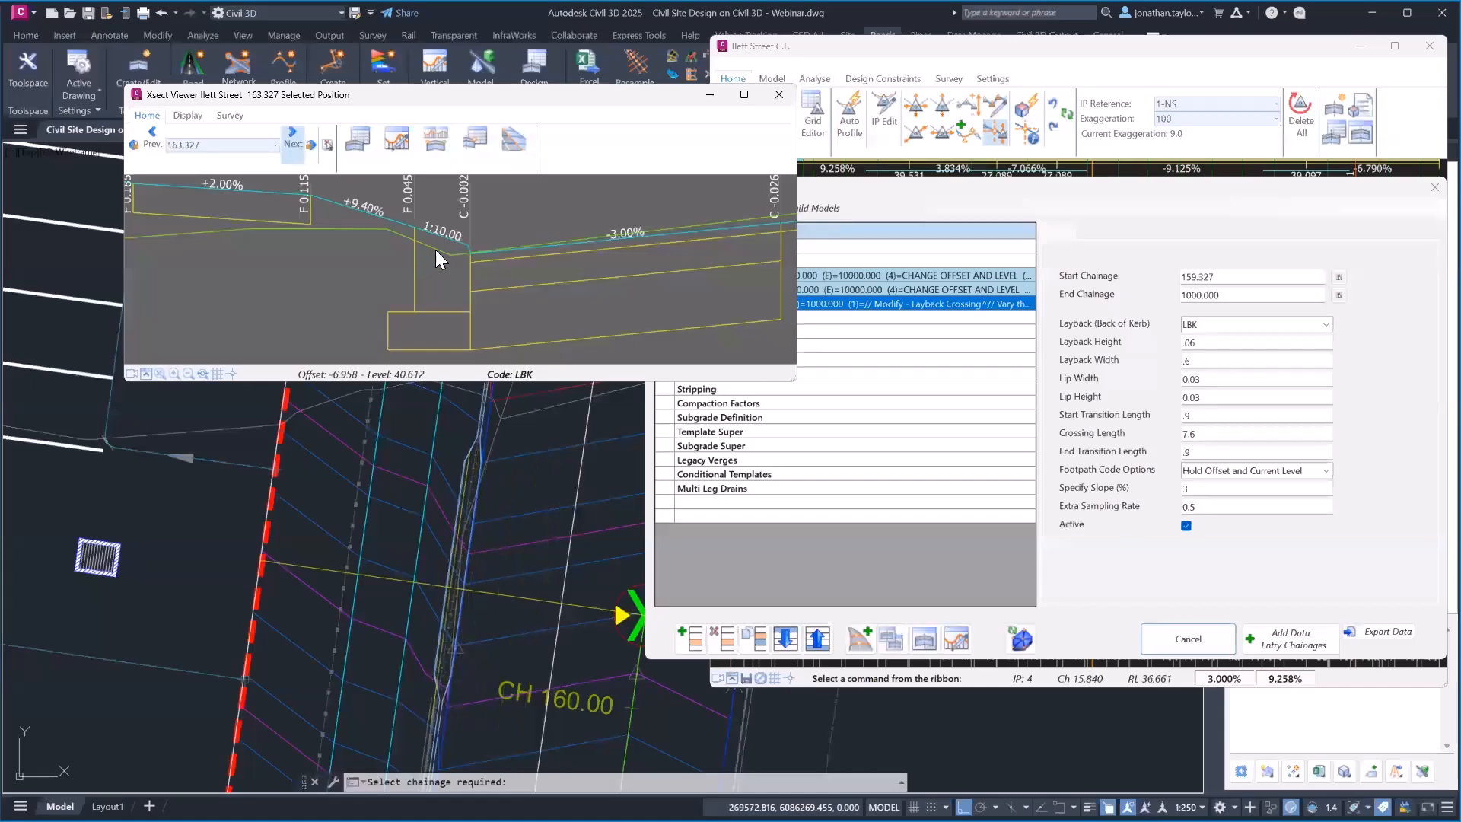
pyautogui.click(779, 96)
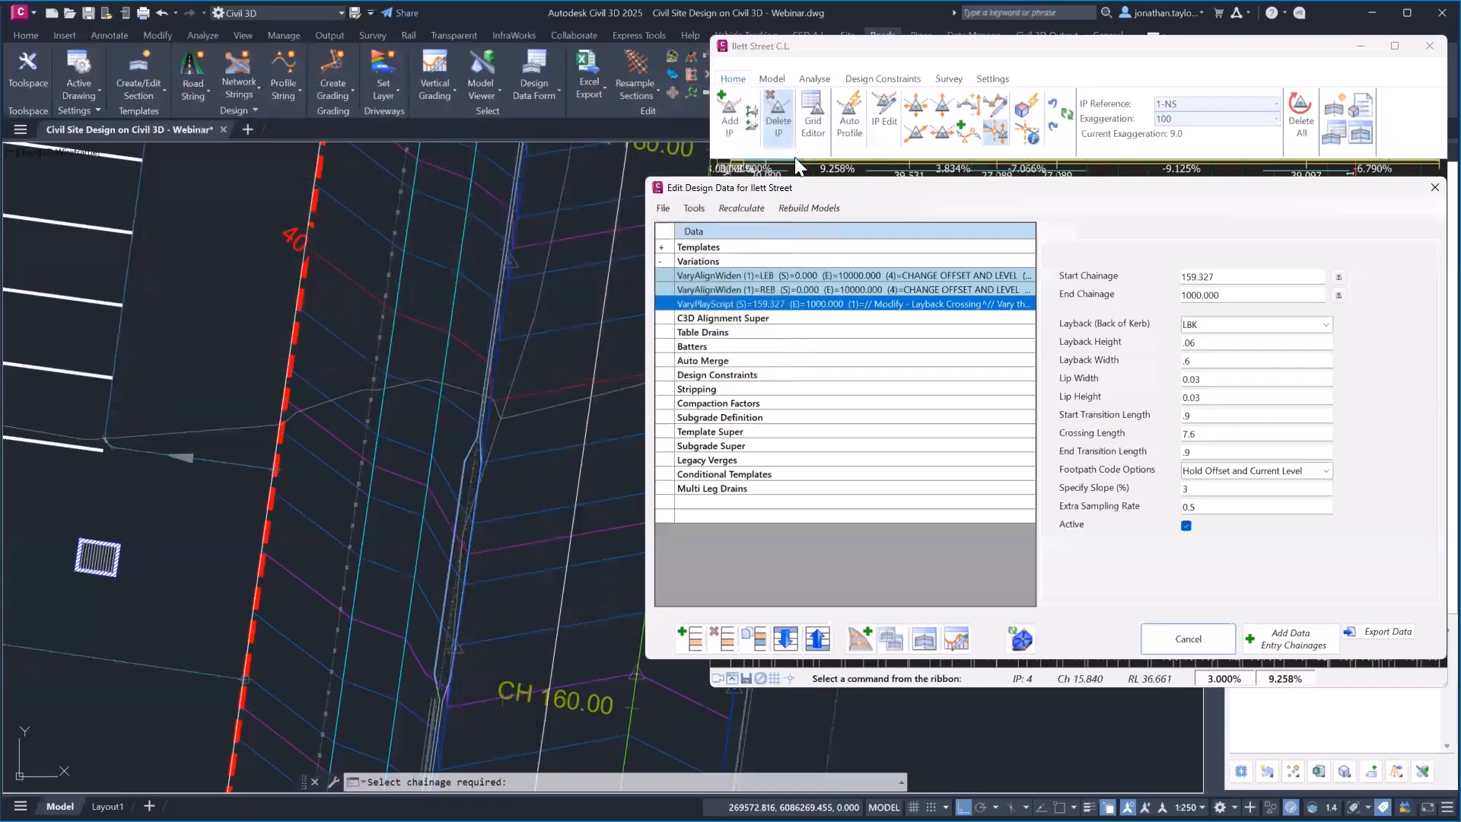
# Step: Rebuild the models with the edited crossing, and close the Ilett Street design data and vertical profile windows
pyautogui.click(1021, 639)
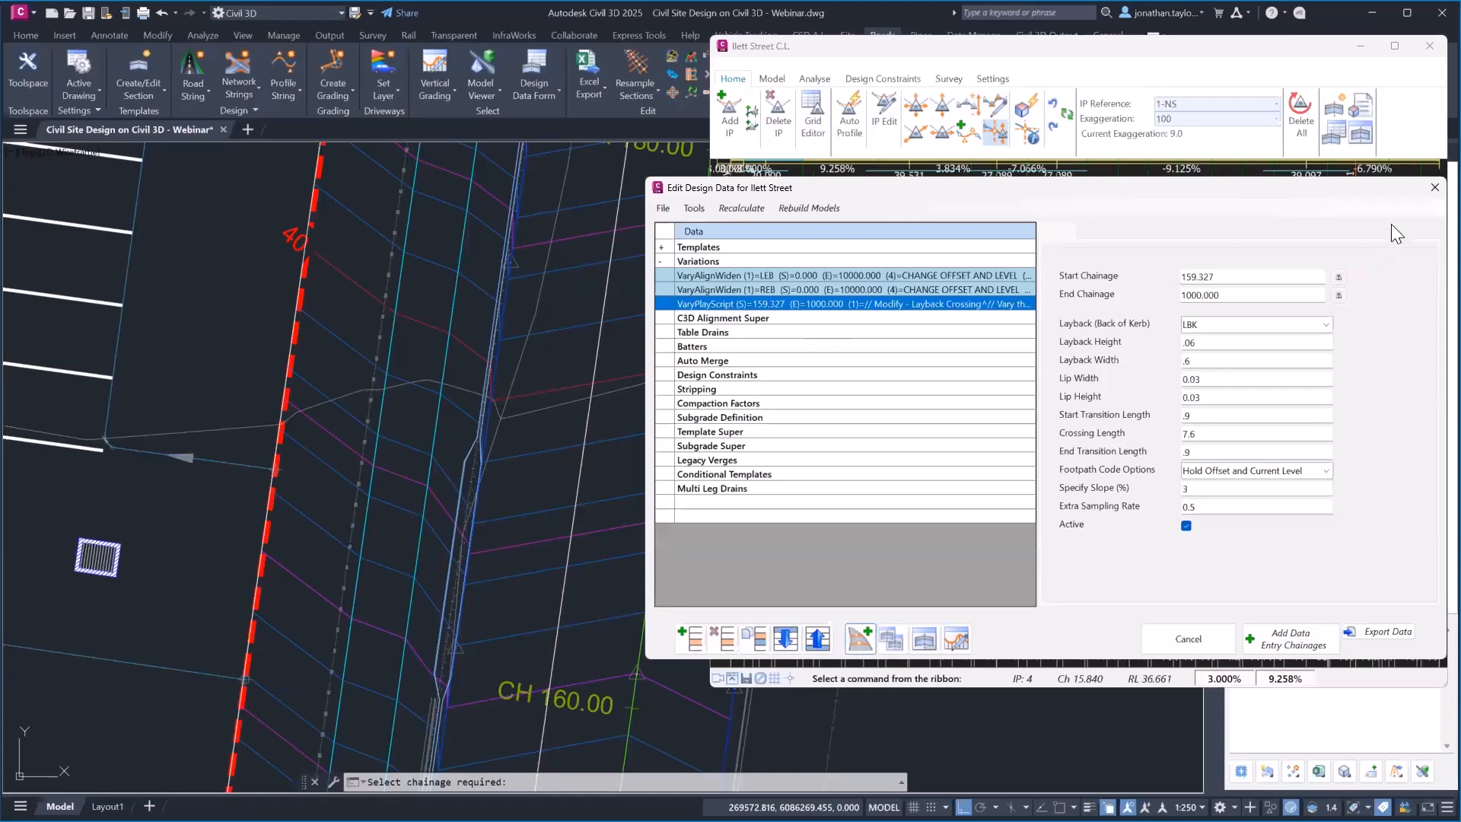
pyautogui.click(1430, 190)
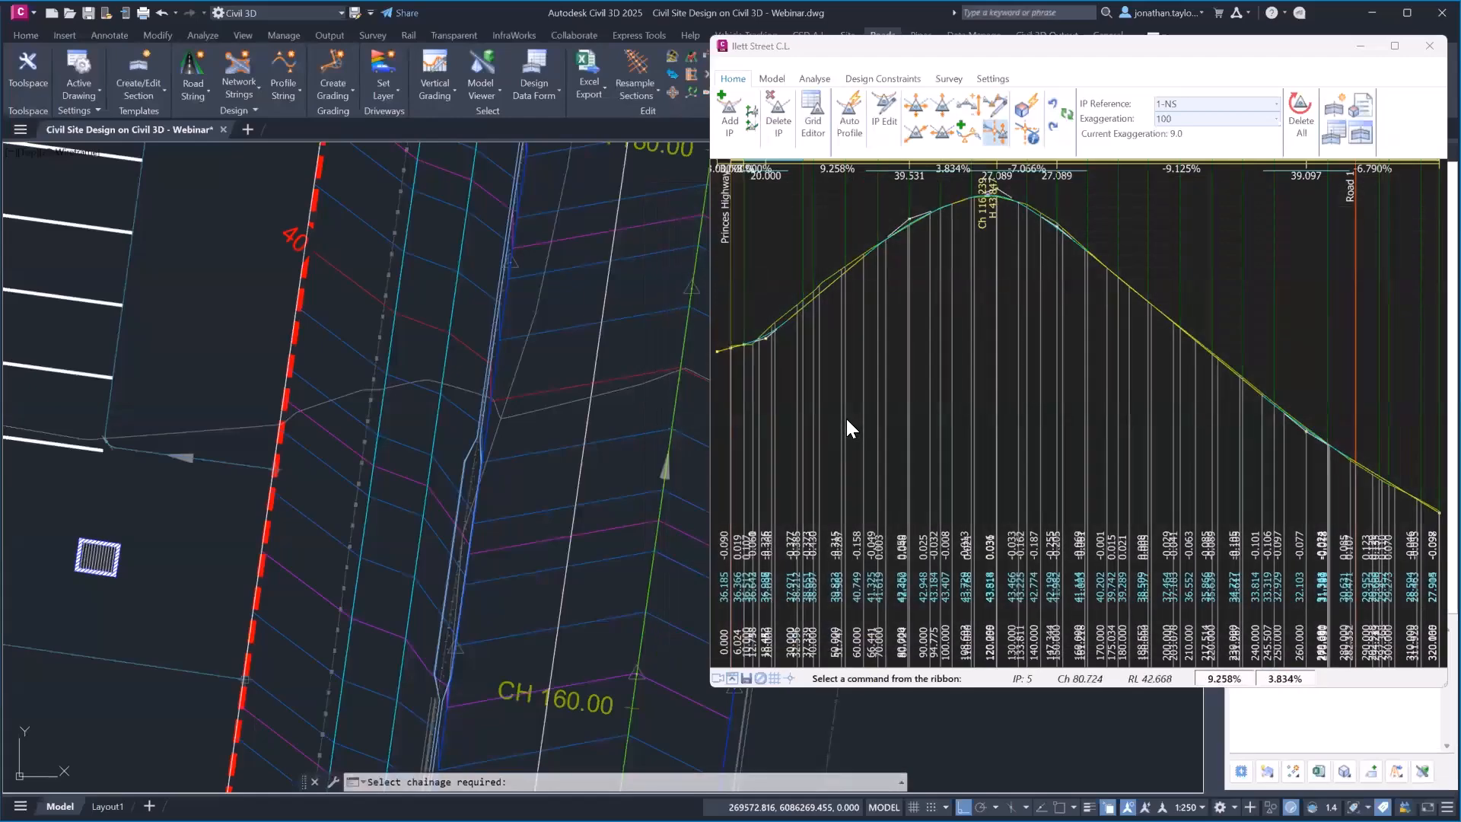
pyautogui.scroll(-5, 449, 458)
pyautogui.scroll(-6, 449, 459)
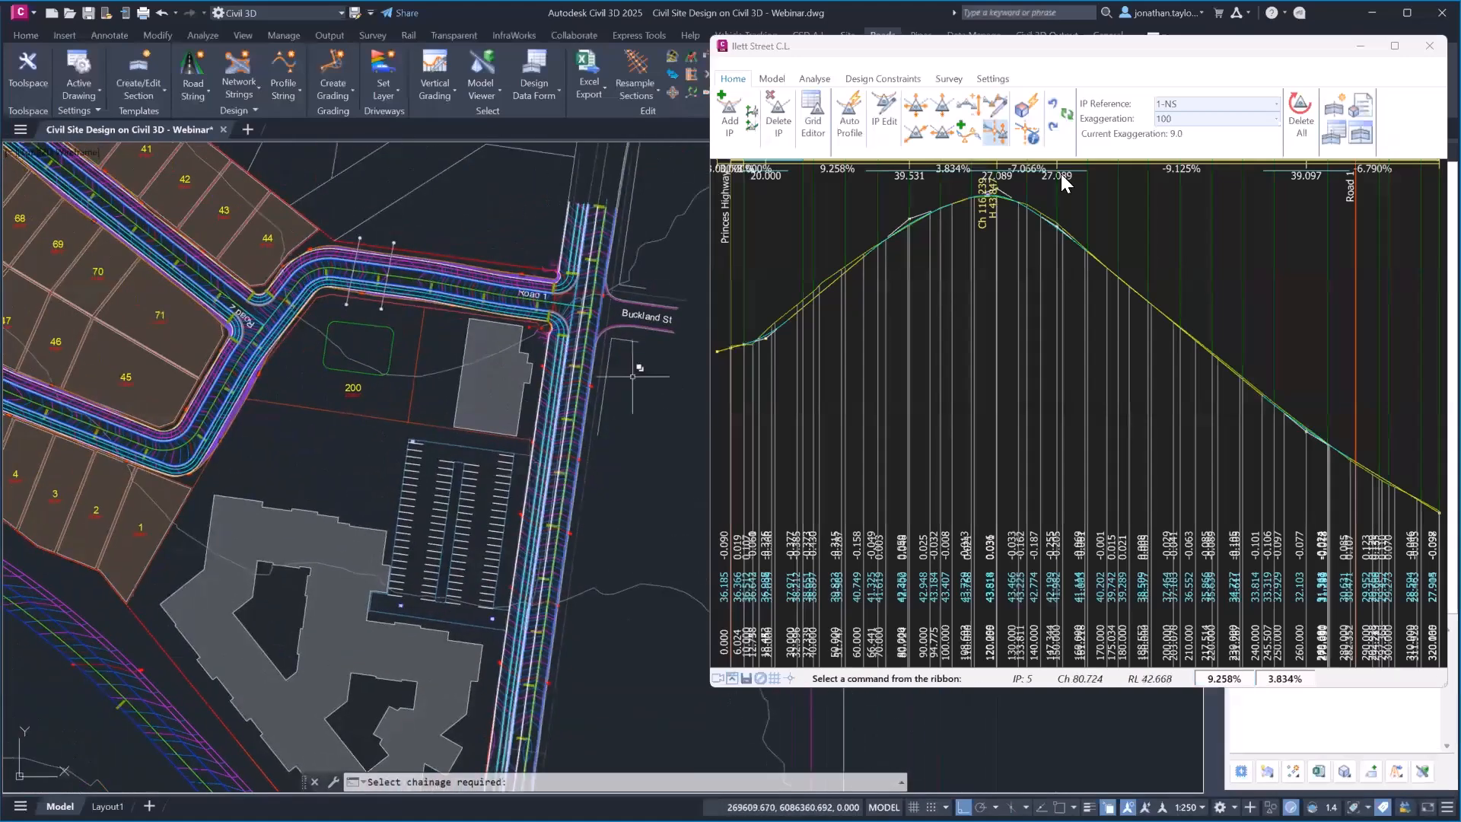
pyautogui.click(1427, 47)
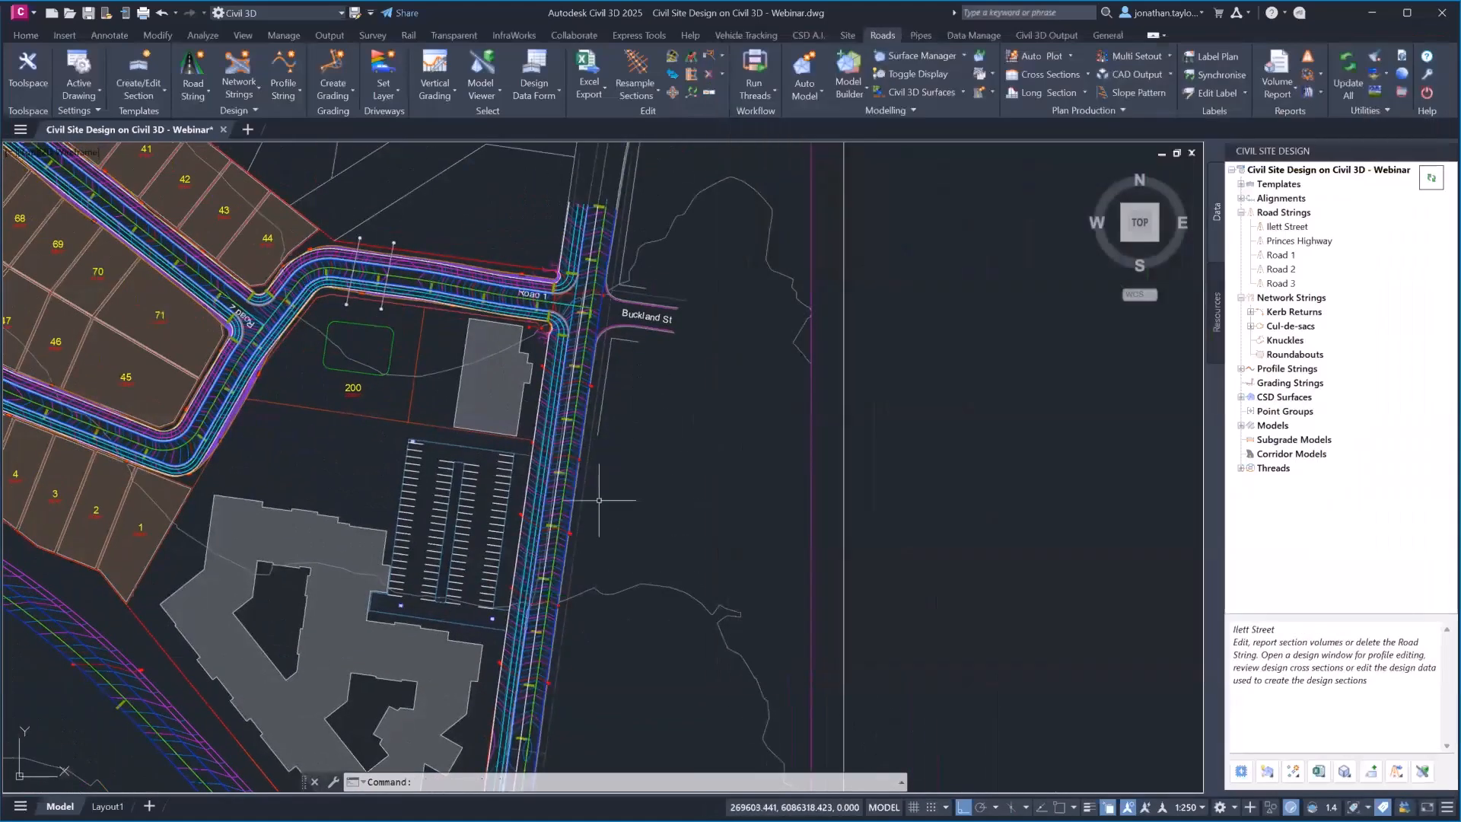
pyautogui.moveTo(590, 495); pyautogui.dragTo(871, 498, button='middle')
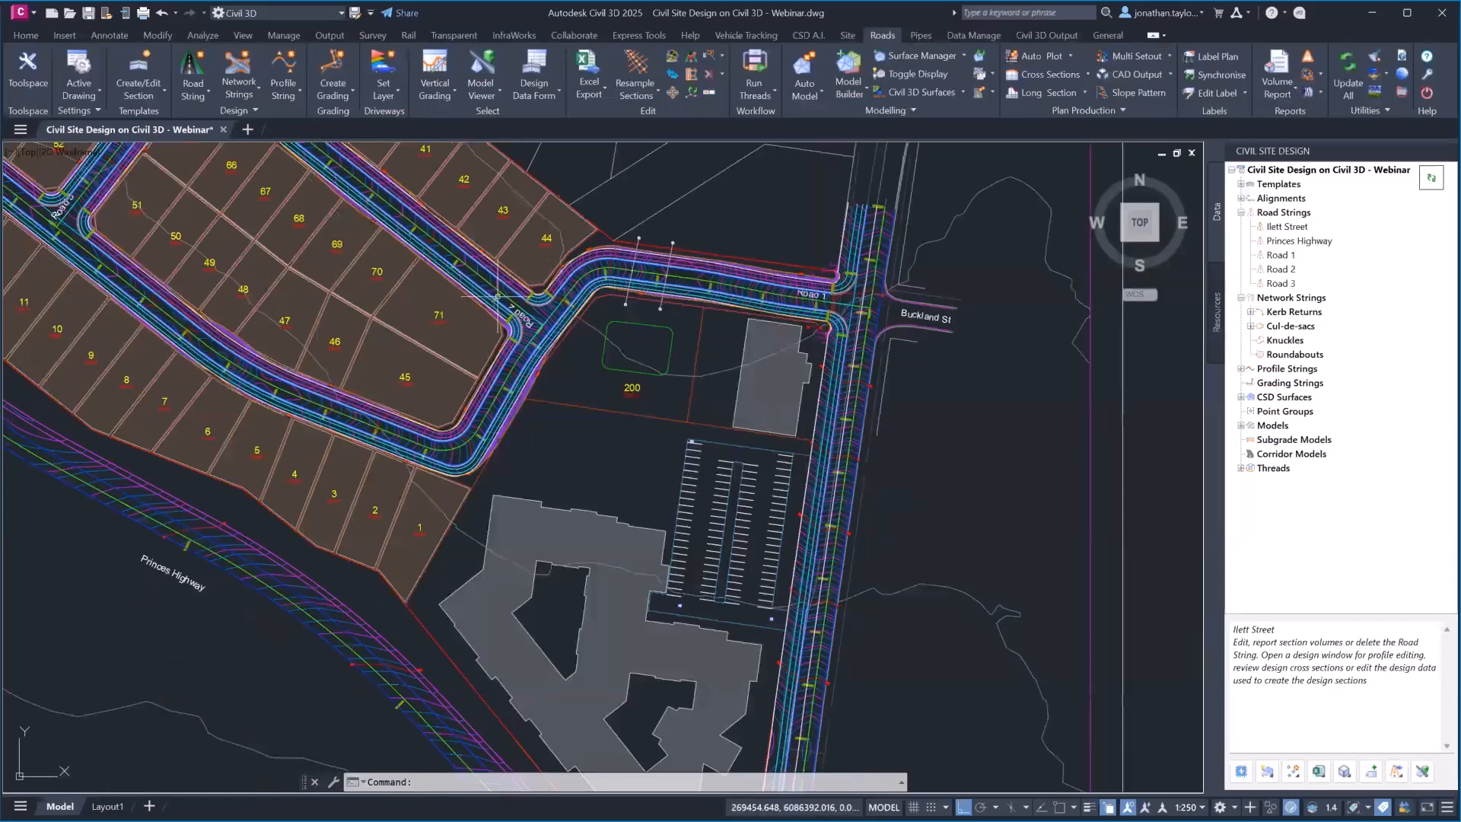
pyautogui.moveTo(729, 601); pyautogui.dragTo(730, 527, button='middle')
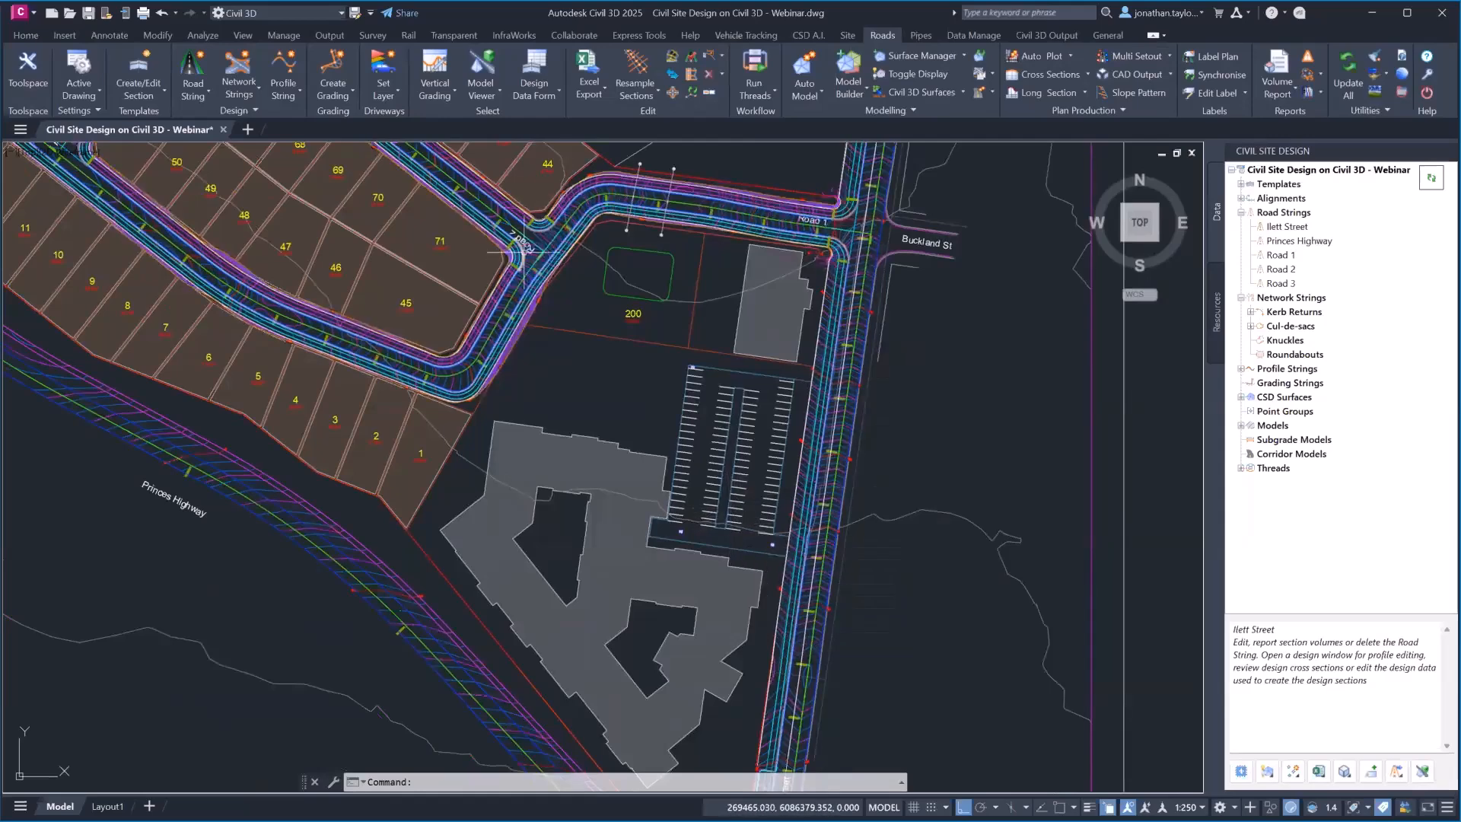
pyautogui.moveTo(806, 273); pyautogui.dragTo(749, 319, button='middle')
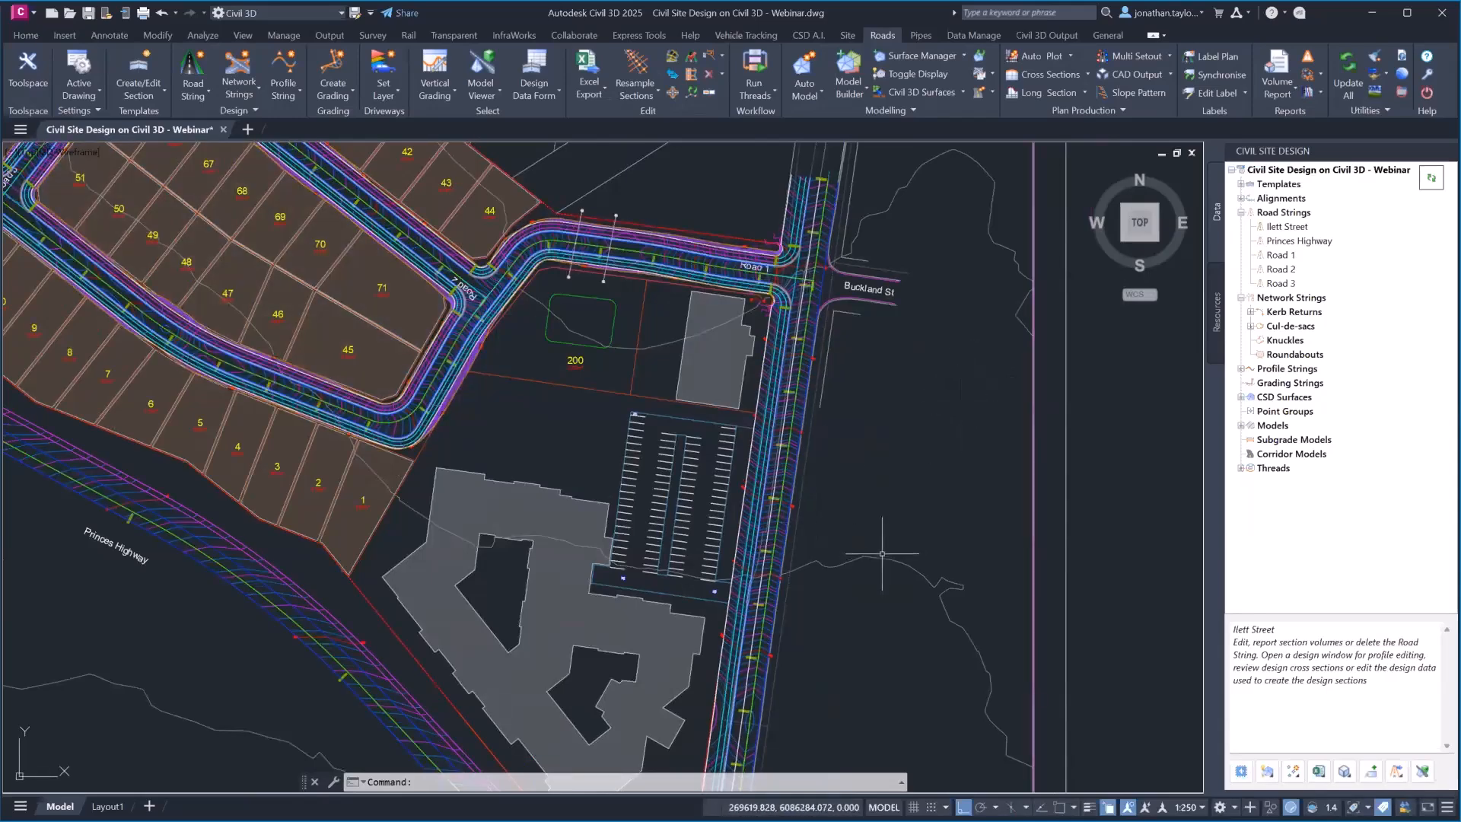
pyautogui.scroll(1, 940, 403)
pyautogui.scroll(1, 778, 277)
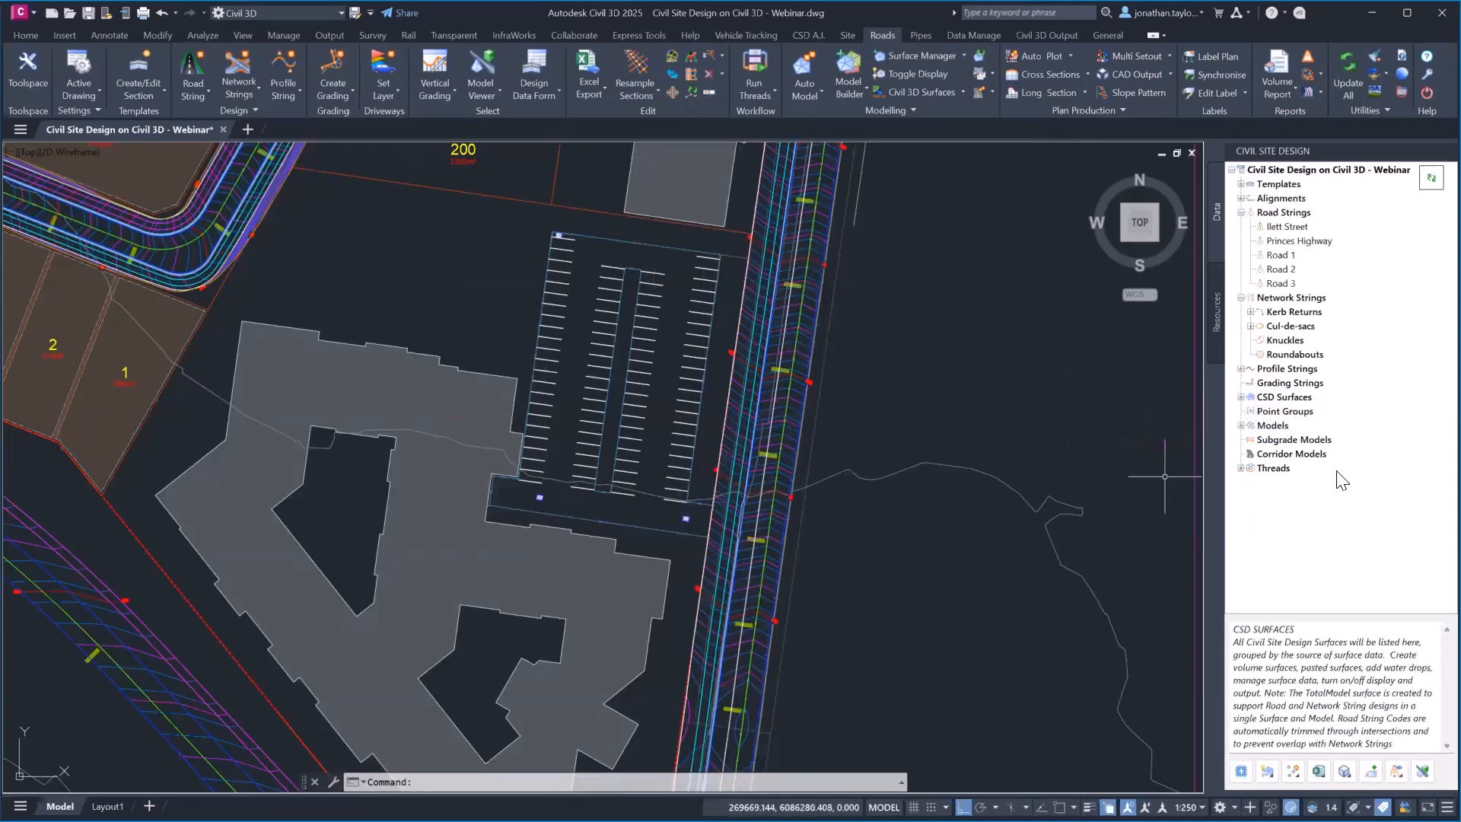
# Step: Open the Subgrade Model Manager and move its window clear of the screen edge
pyautogui.rightClick(1282, 439)
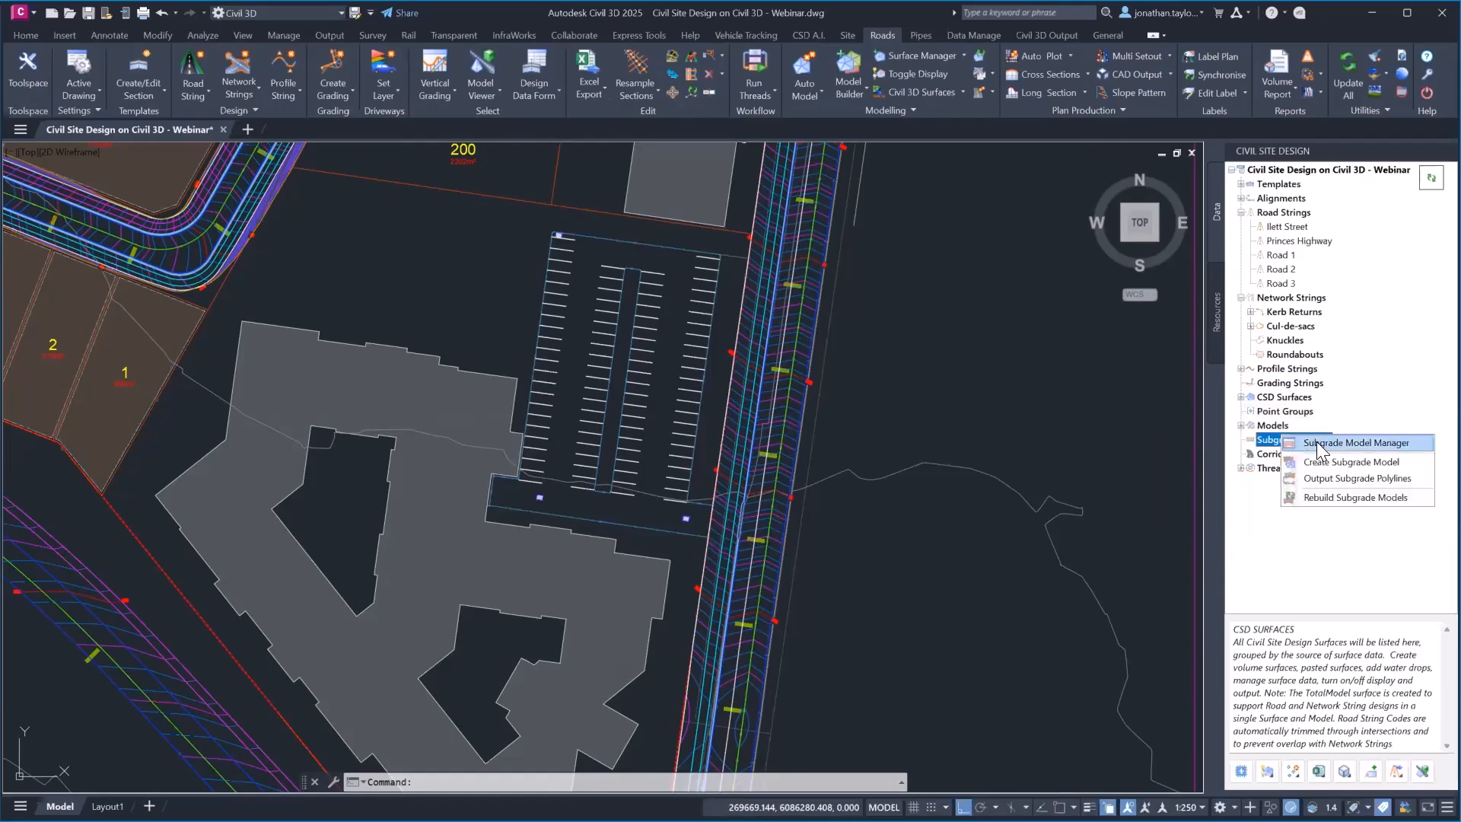
pyautogui.click(1316, 442)
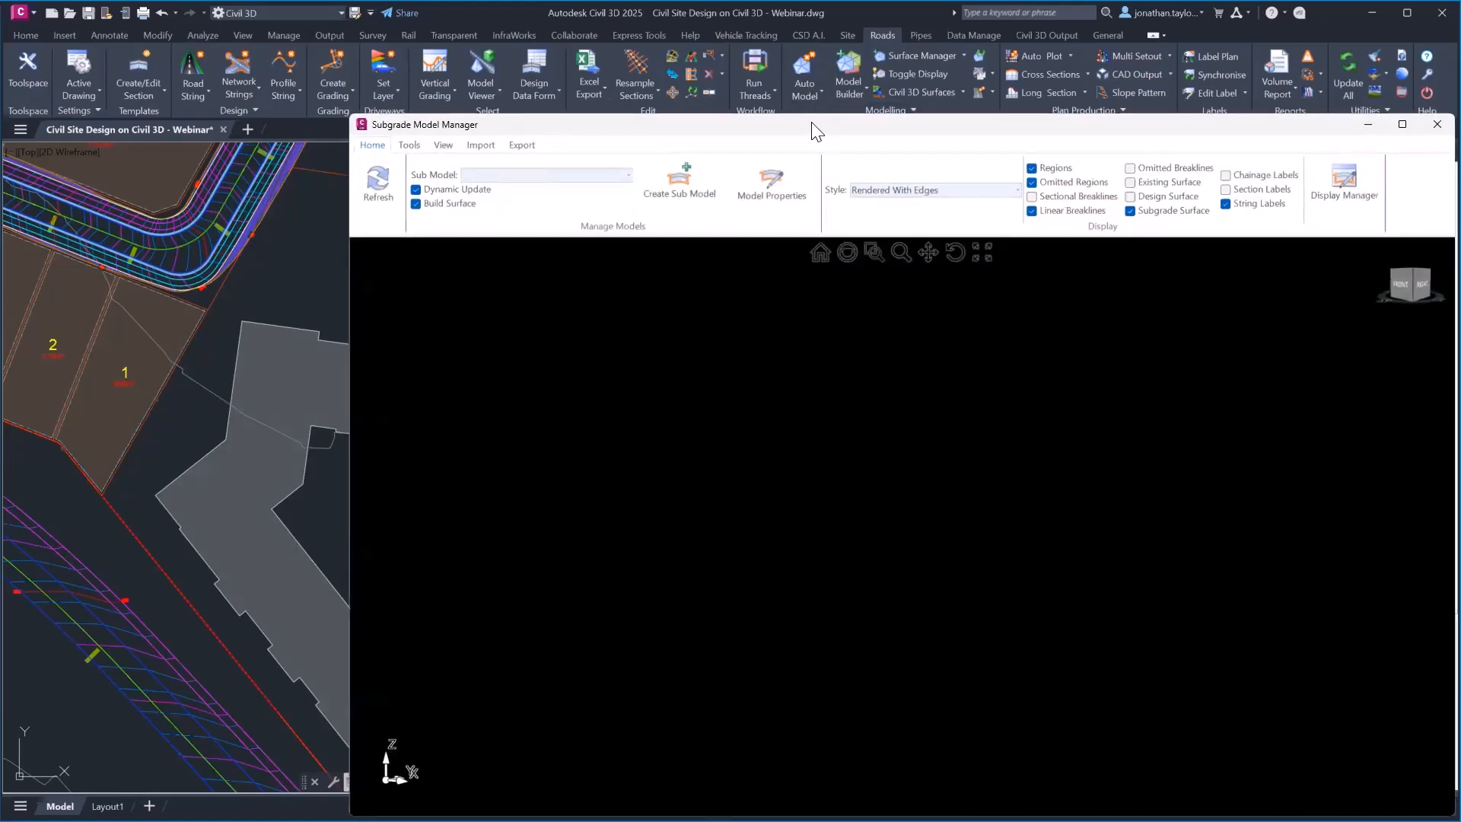
pyautogui.moveTo(817, 131); pyautogui.dragTo(682, 80)
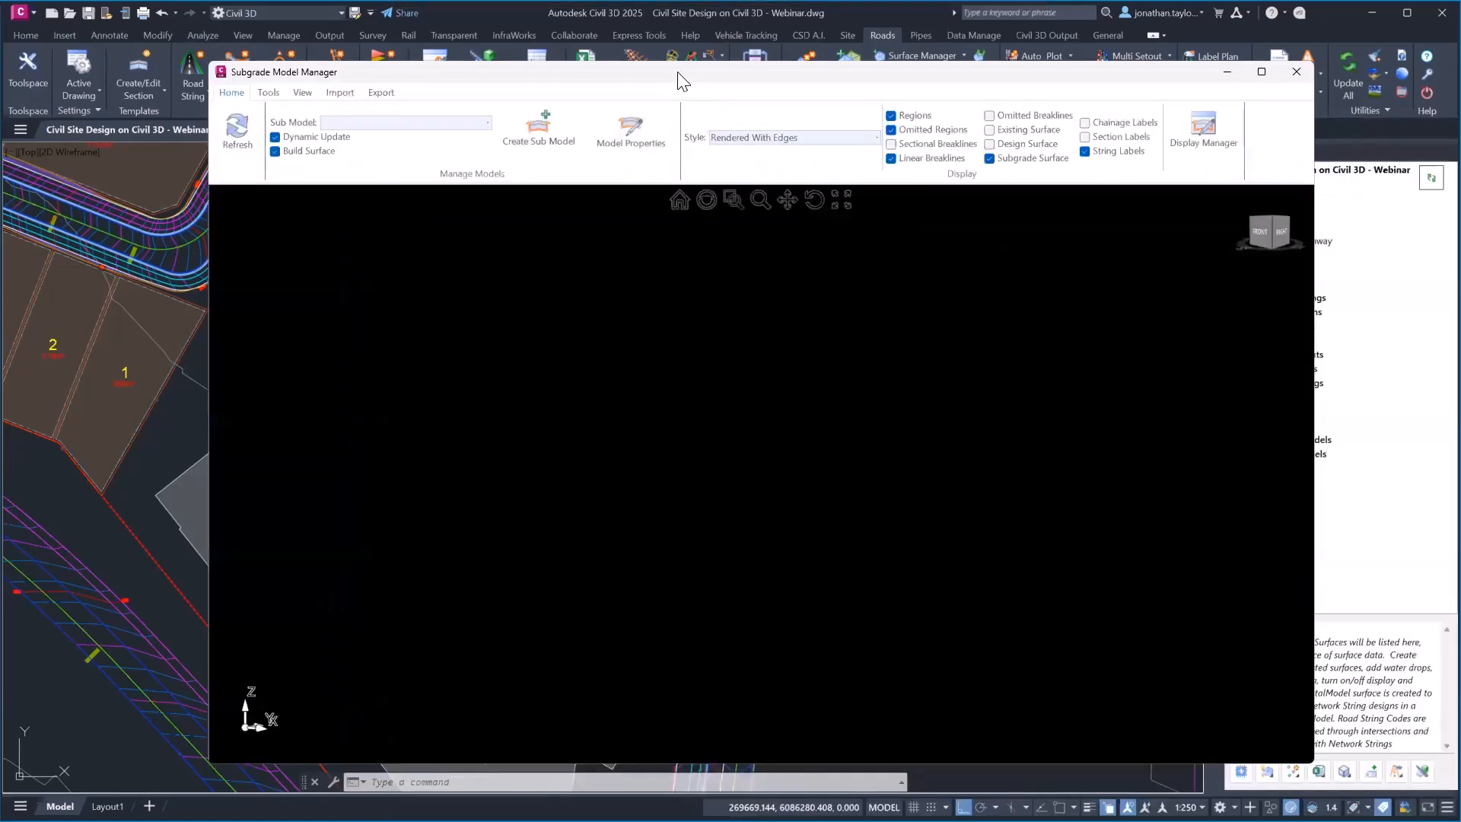
# Step: Create a subgrade model named SubModel with Design Model as its base and boundary retraction applied
pyautogui.click(545, 133)
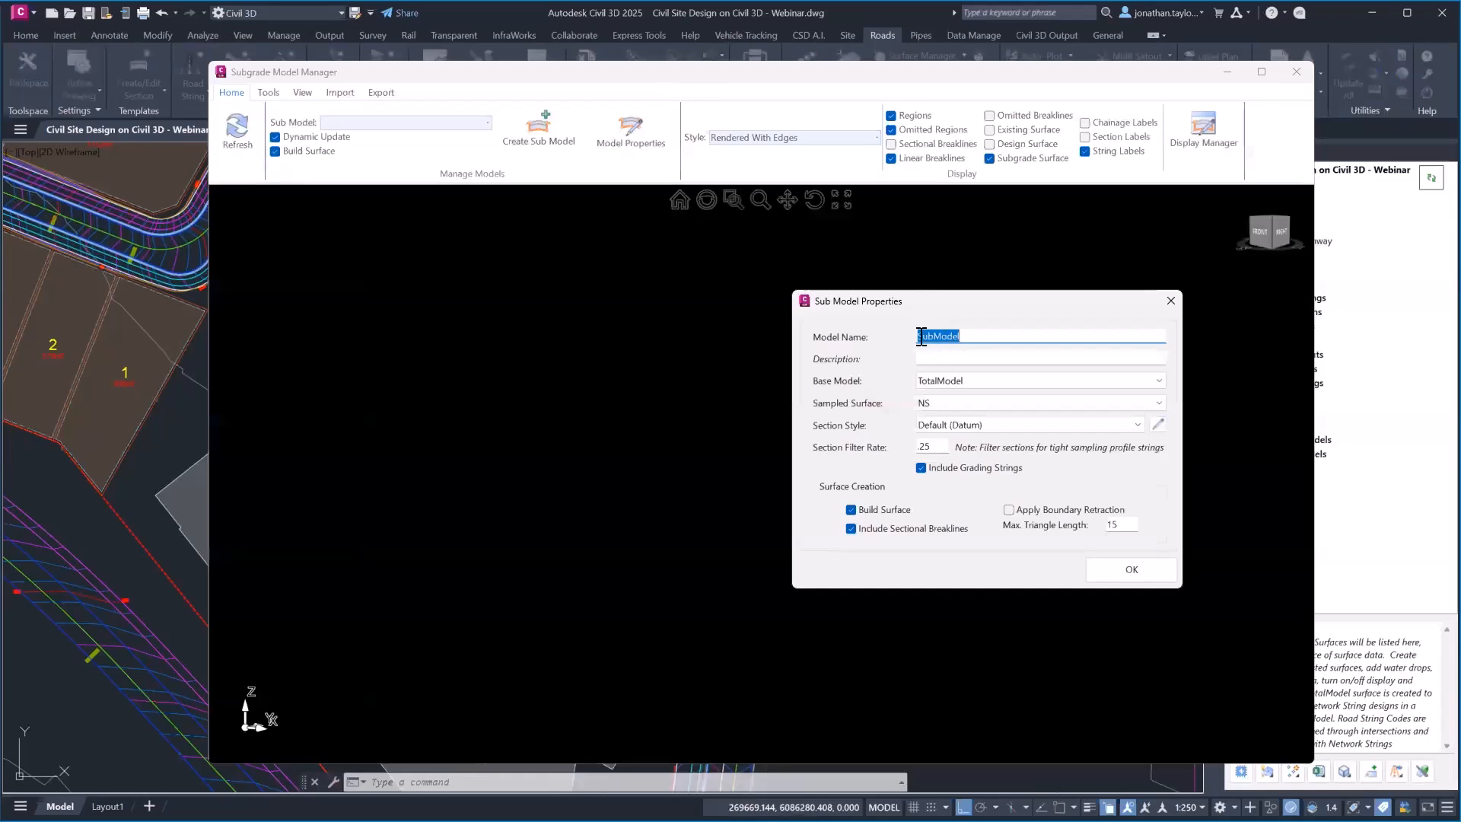
pyautogui.click(970, 382)
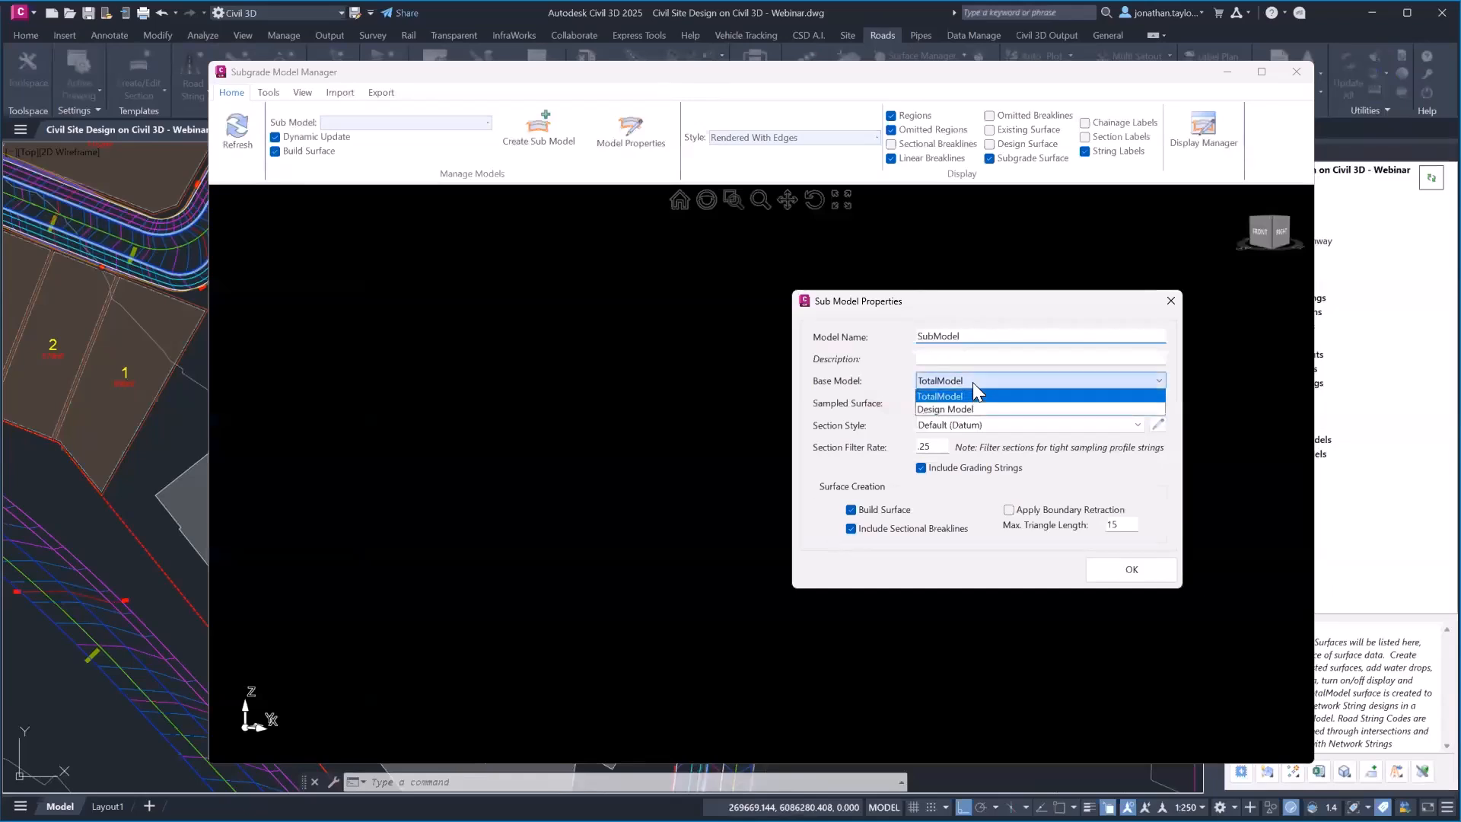
pyautogui.click(955, 409)
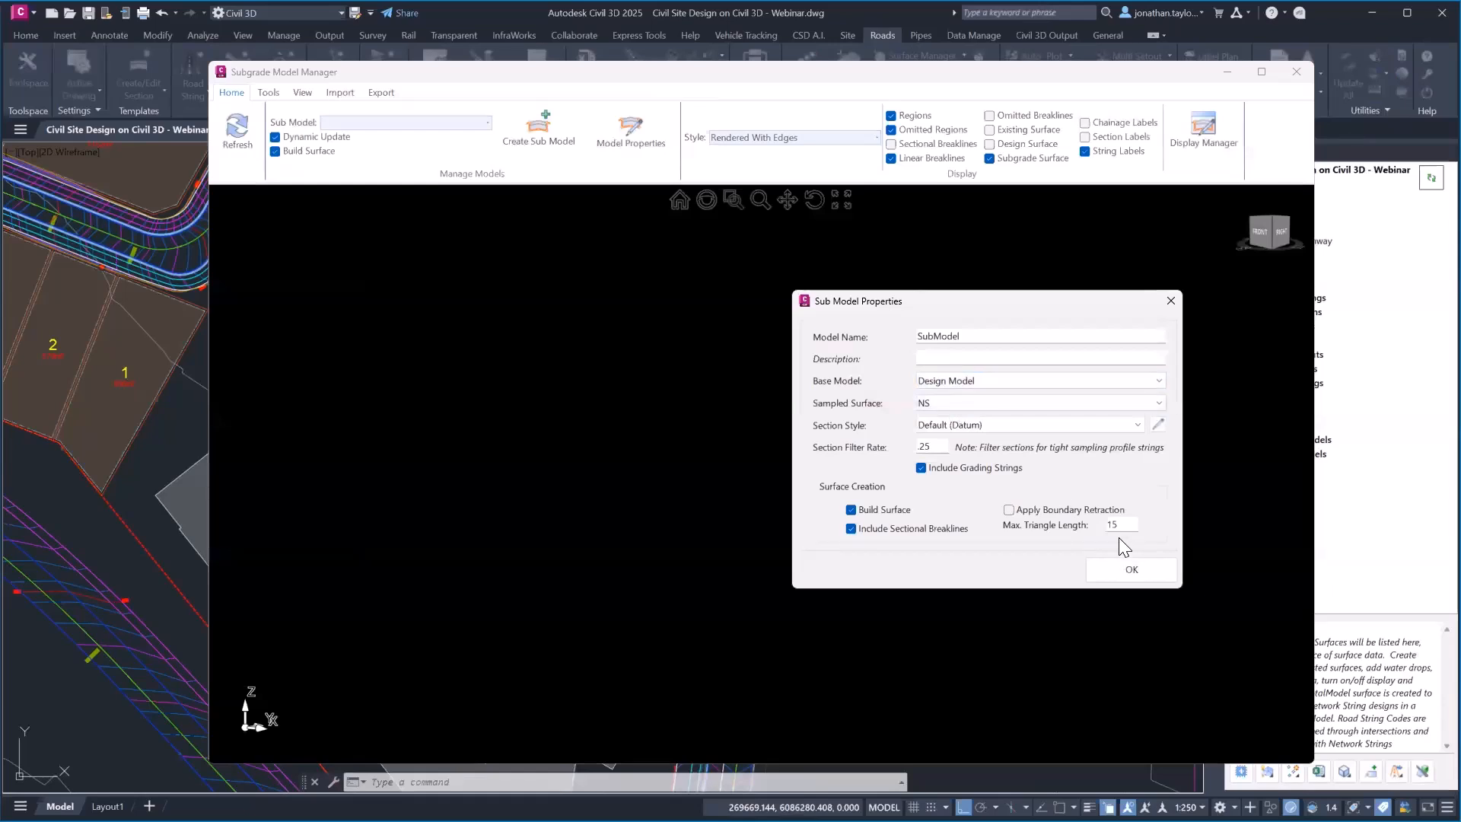
pyautogui.click(1010, 510)
pyautogui.click(1132, 571)
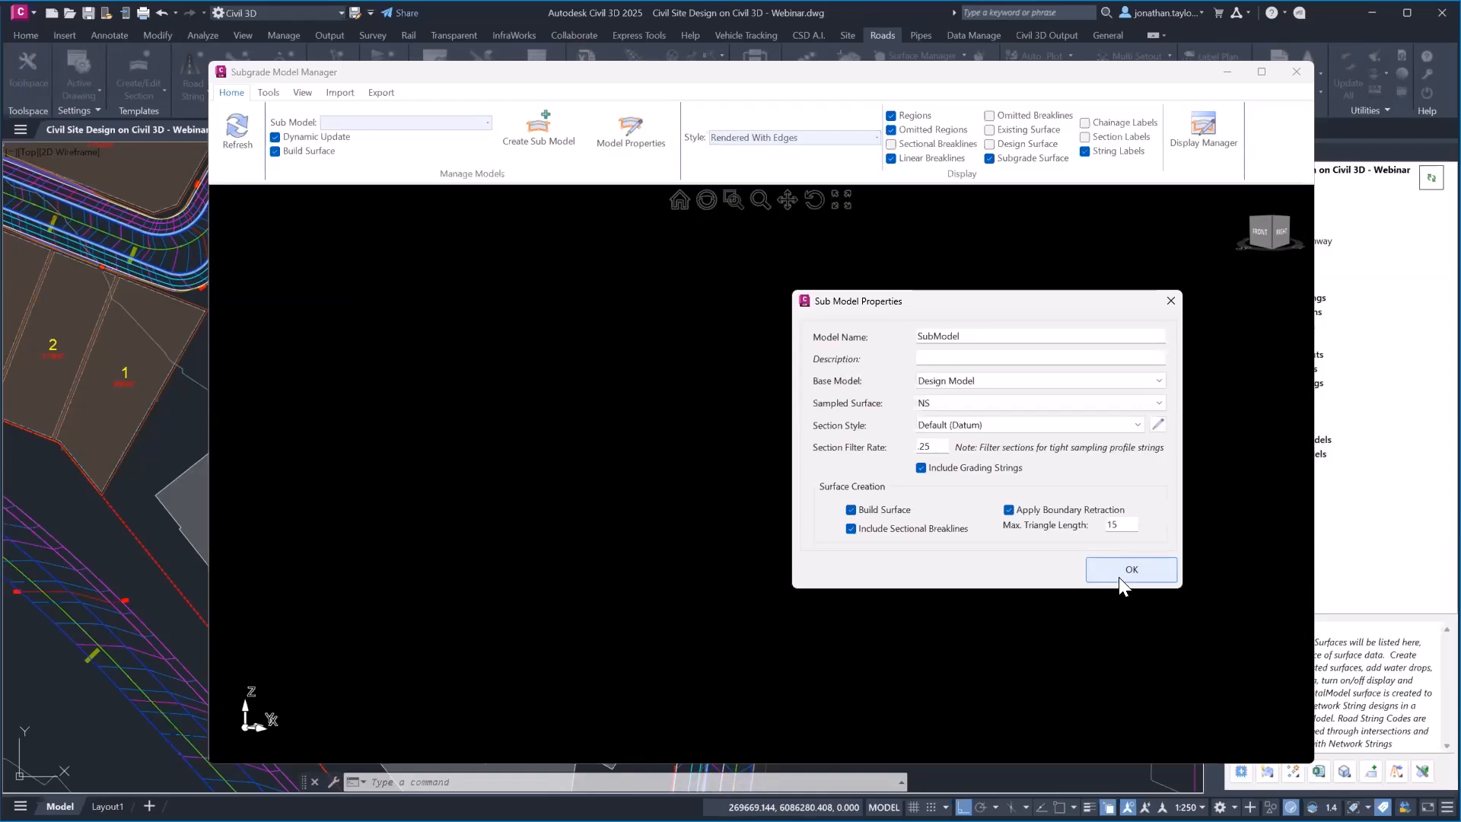
pyautogui.click(1119, 572)
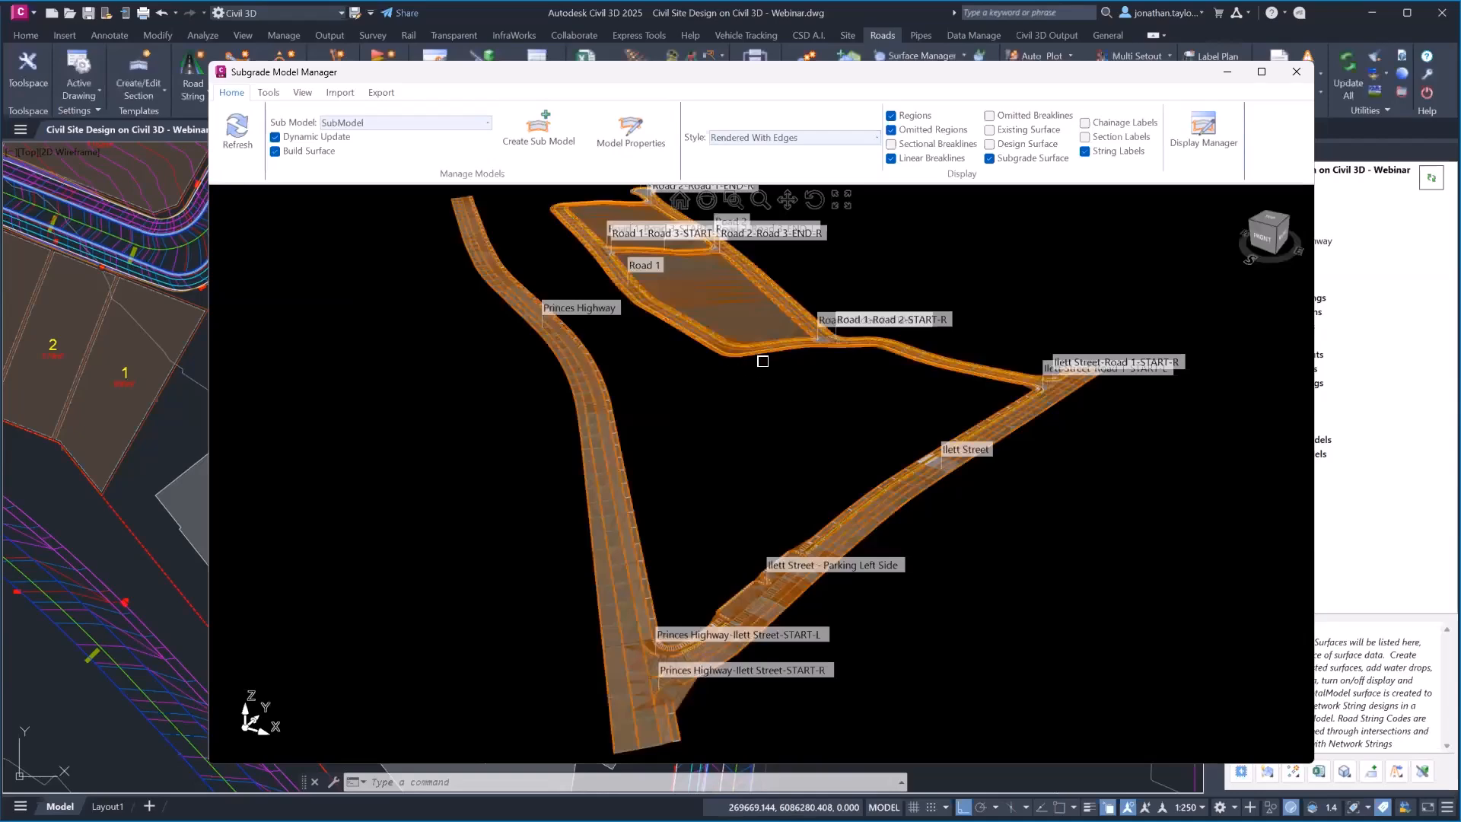
# Step: Examine the 3D subgrade model along Ilett Street, around the layback crossing and the kerb and footpath boxing
pyautogui.scroll(5, 951, 453)
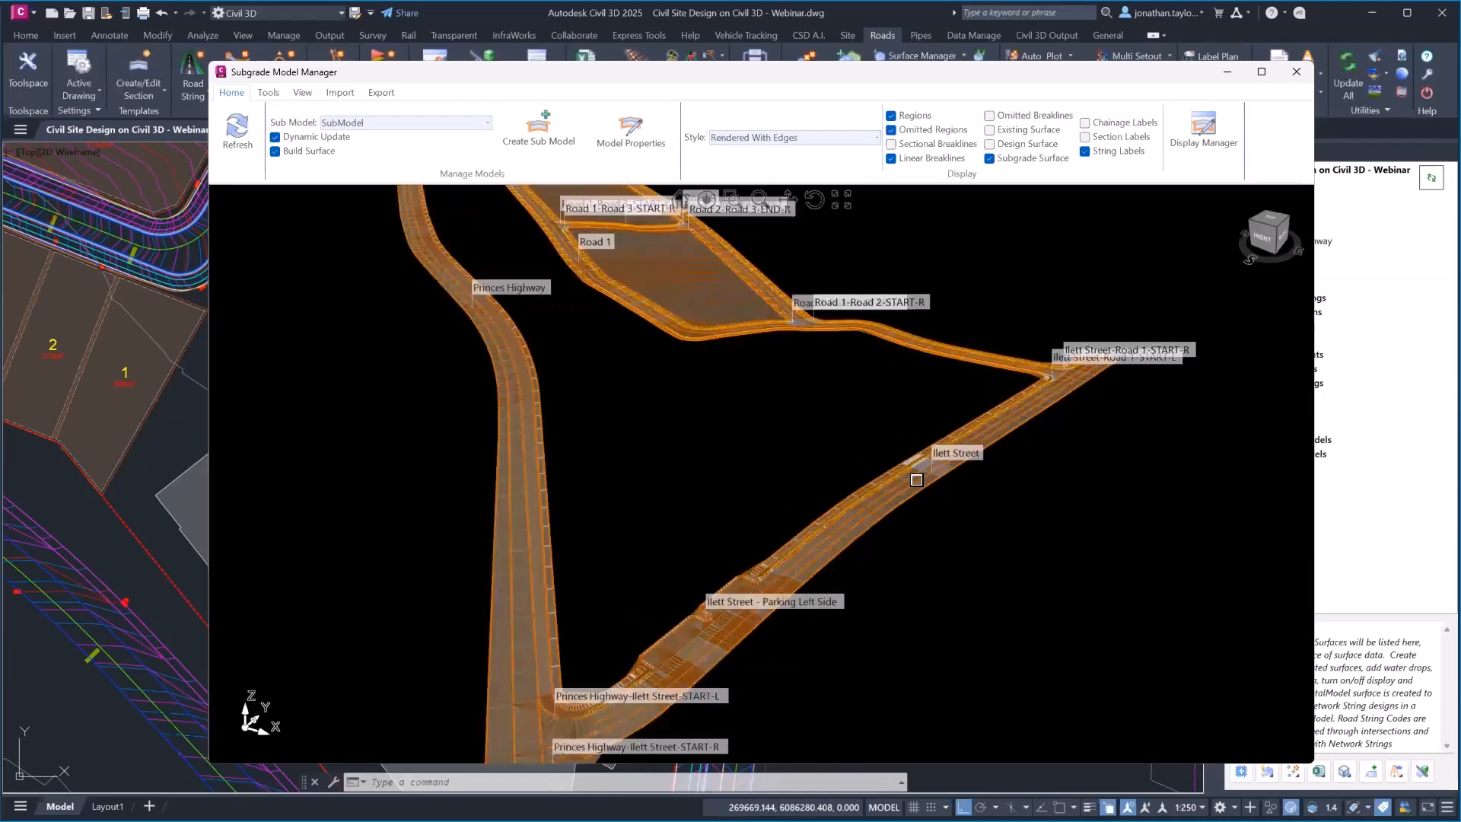
pyautogui.scroll(10, 957, 453)
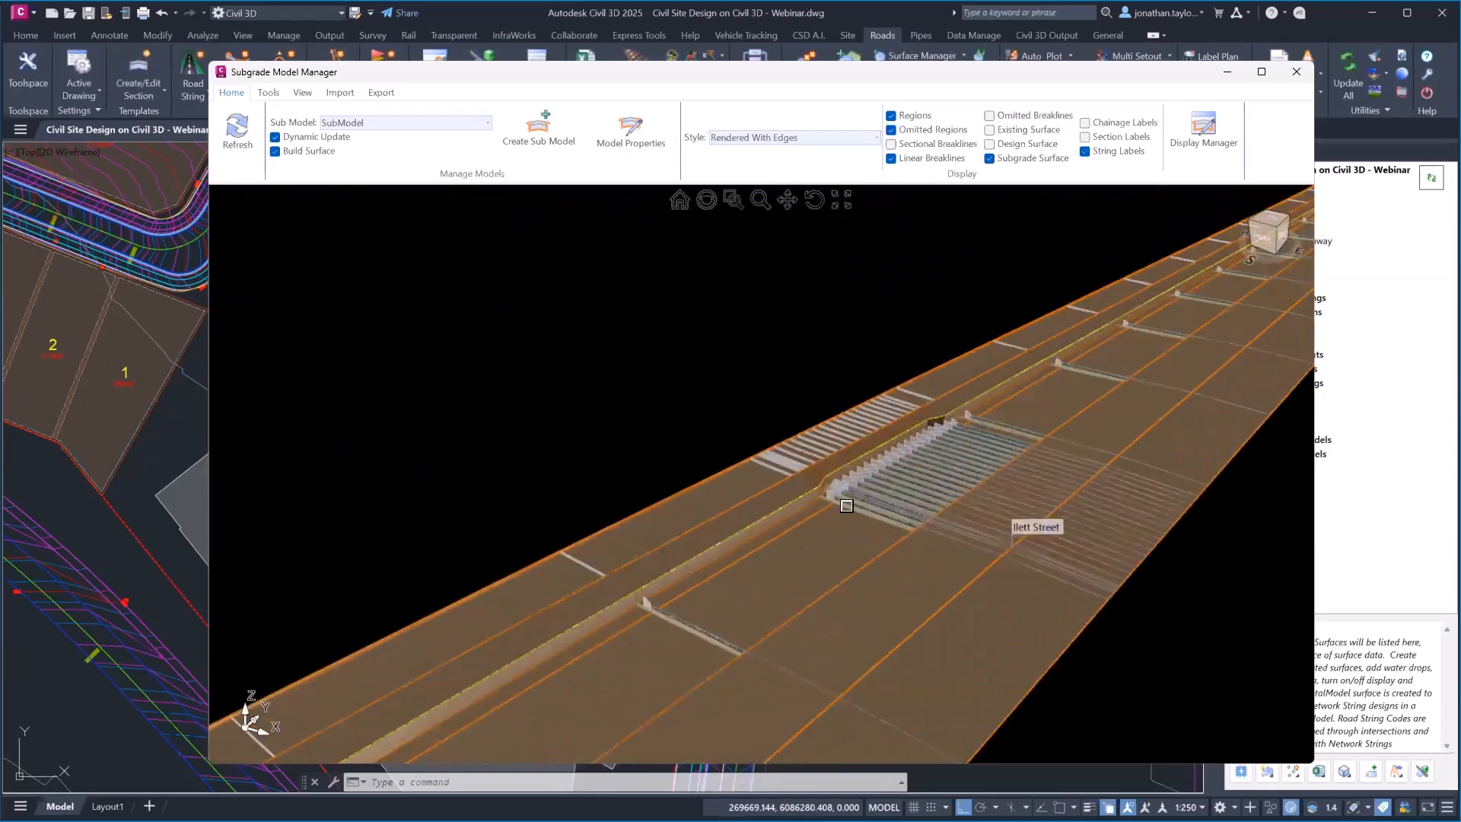
pyautogui.moveTo(906, 477)
pyautogui.mouseDown()
pyautogui.moveTo(959, 465)
pyautogui.moveTo(917, 474)
pyautogui.mouseUp()
pyautogui.scroll(-8, 1057, 426)
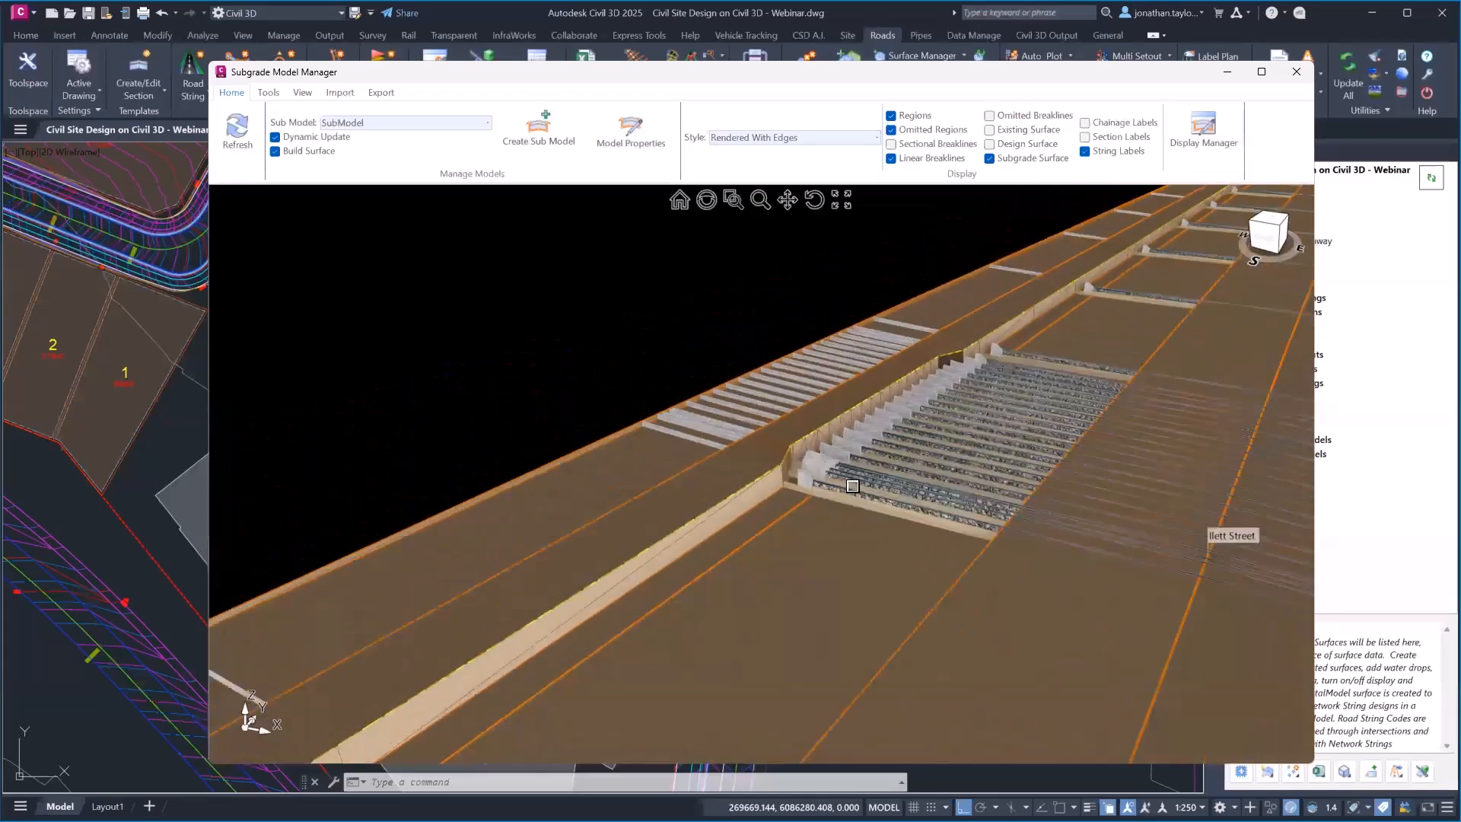
pyautogui.scroll(8, 1108, 394)
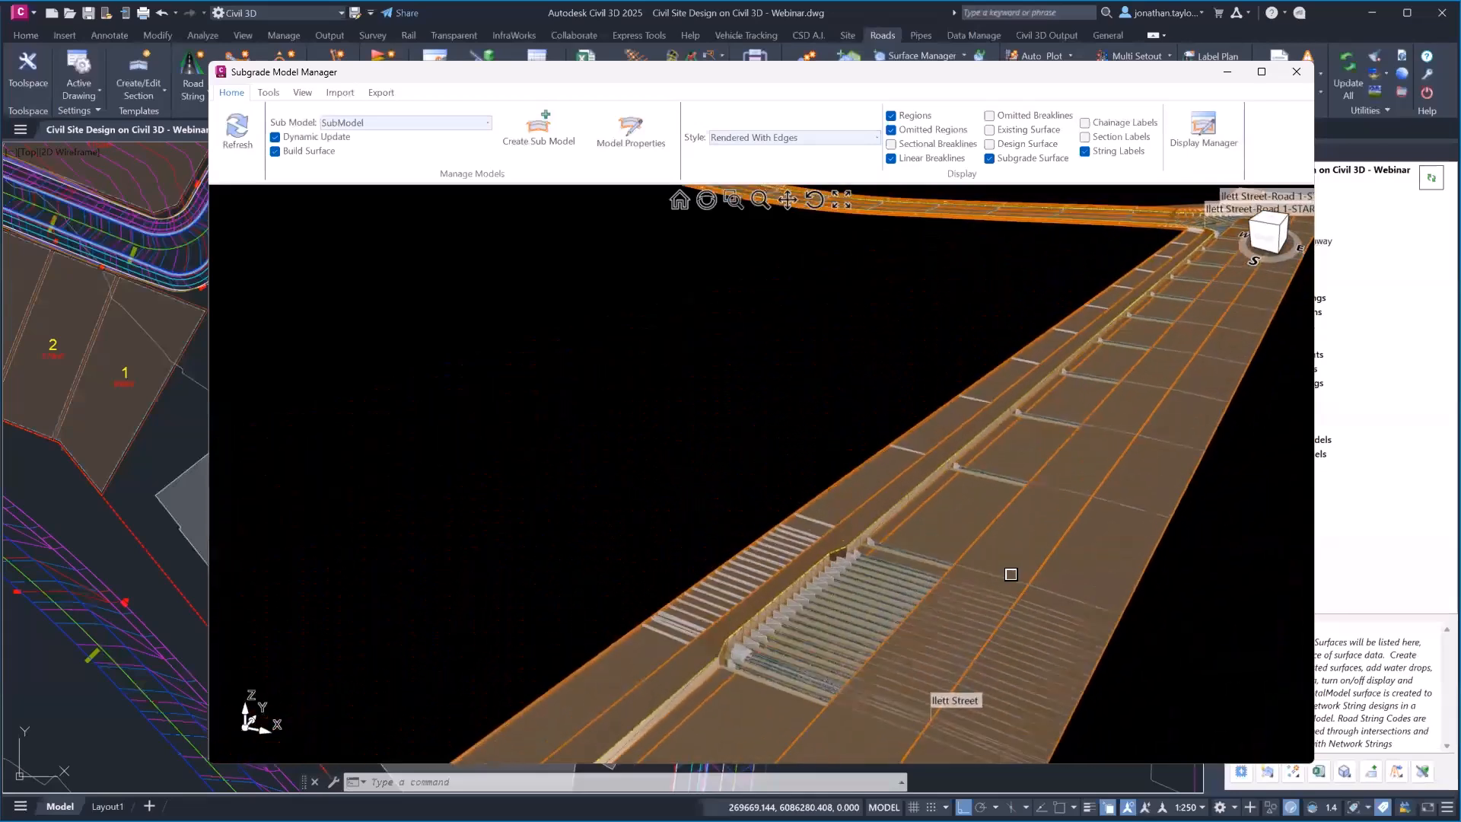
pyautogui.scroll(2, 954, 464)
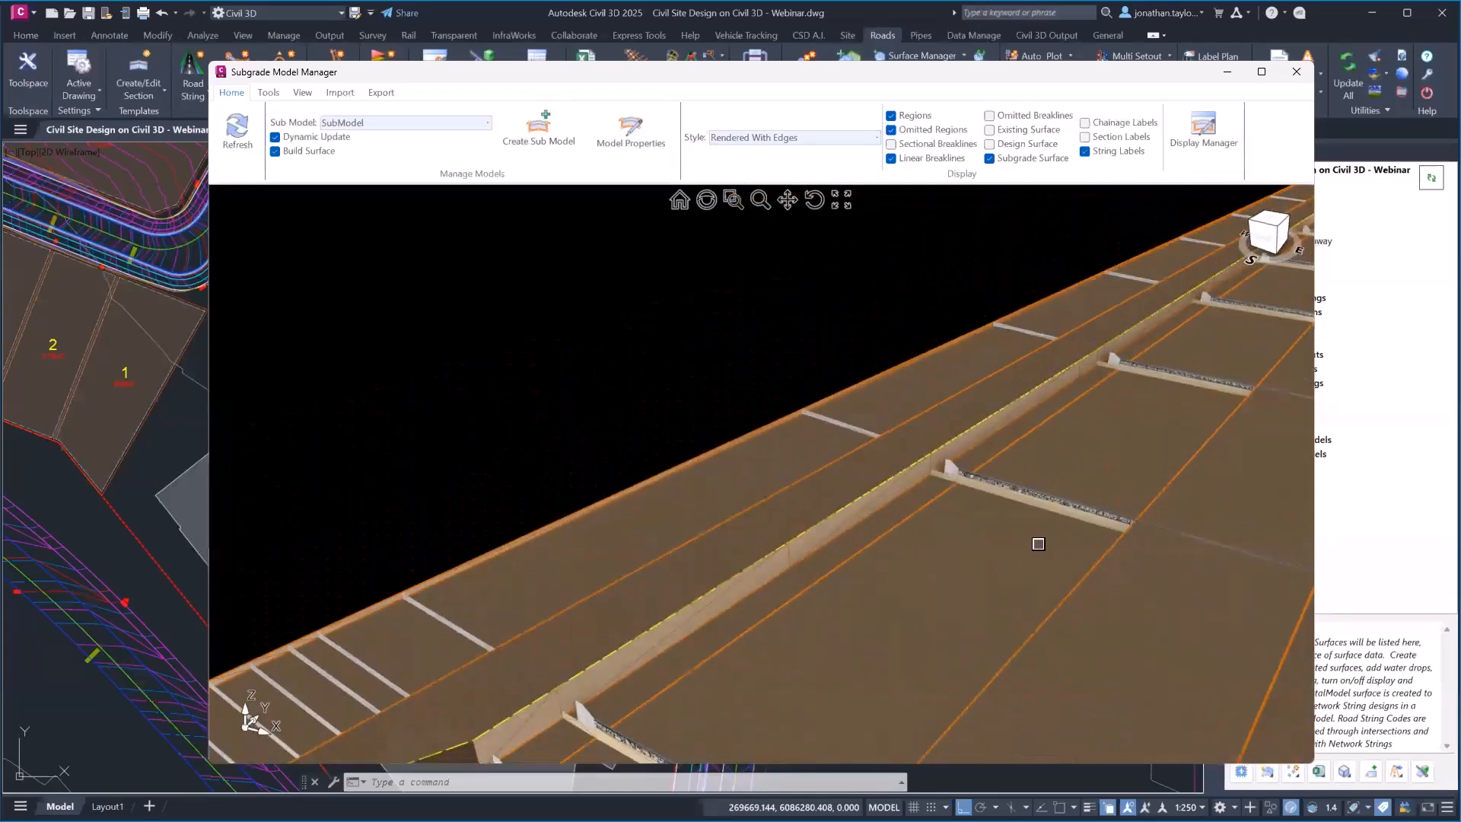
pyautogui.scroll(2, 993, 503)
pyautogui.moveTo(809, 453); pyautogui.dragTo(829, 447, button='middle')
# Step: Inspect the linear breakline properties of the bottom and top LFPO strings along Ilett Street's outer footpath edge
pyautogui.click(657, 417)
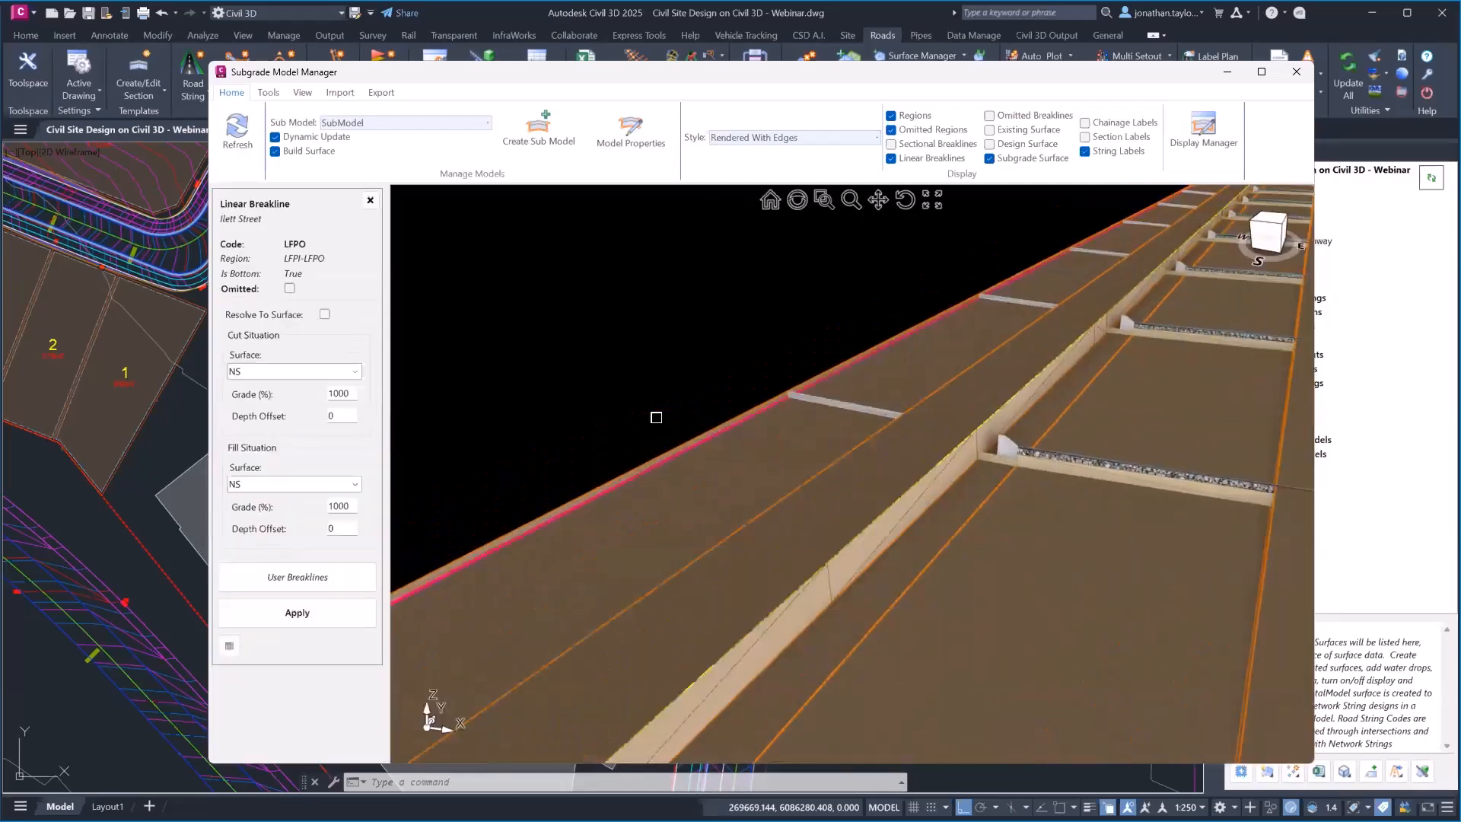
pyautogui.press('ctrl')
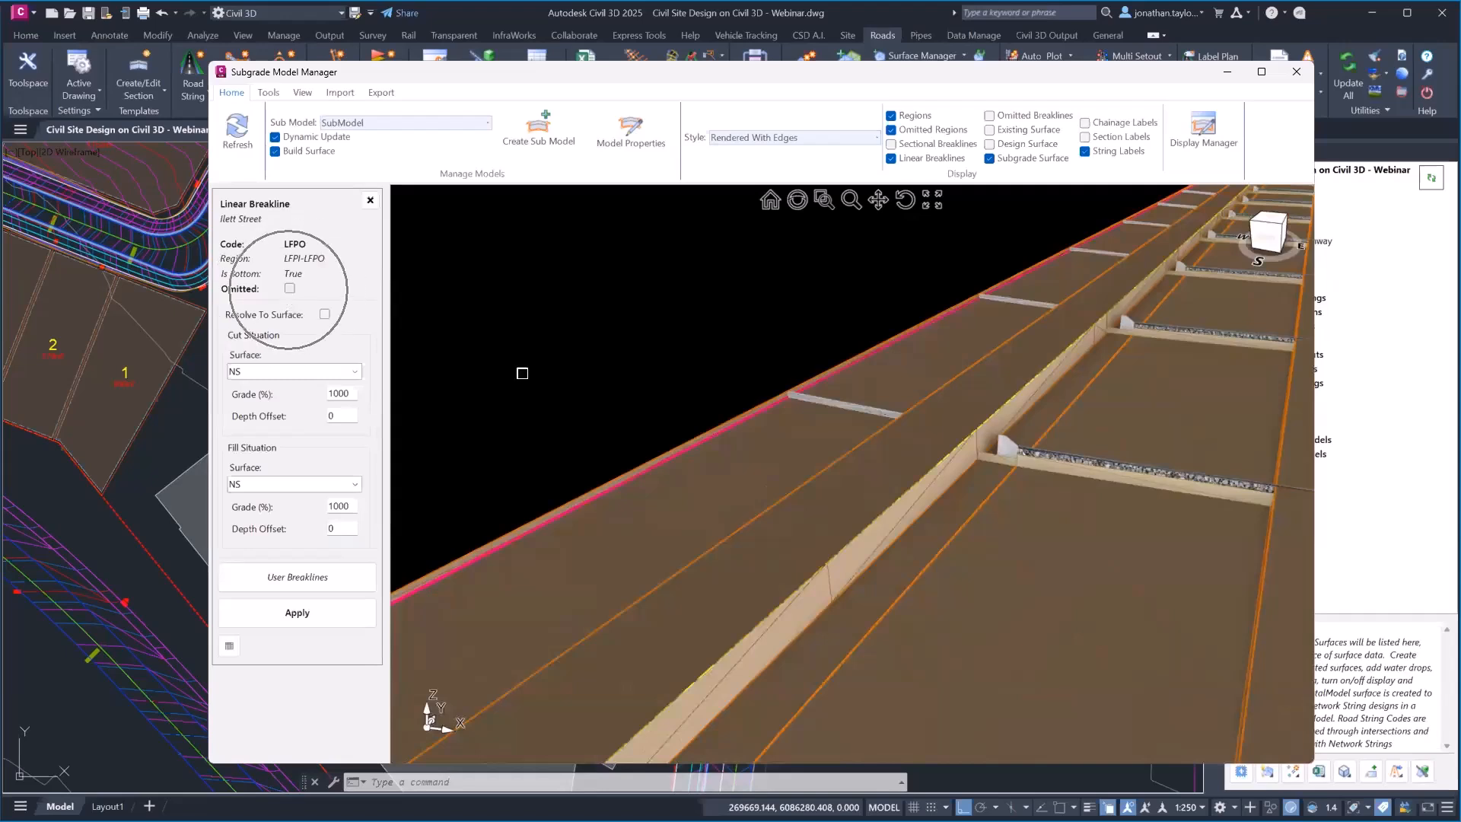
pyautogui.click(764, 401)
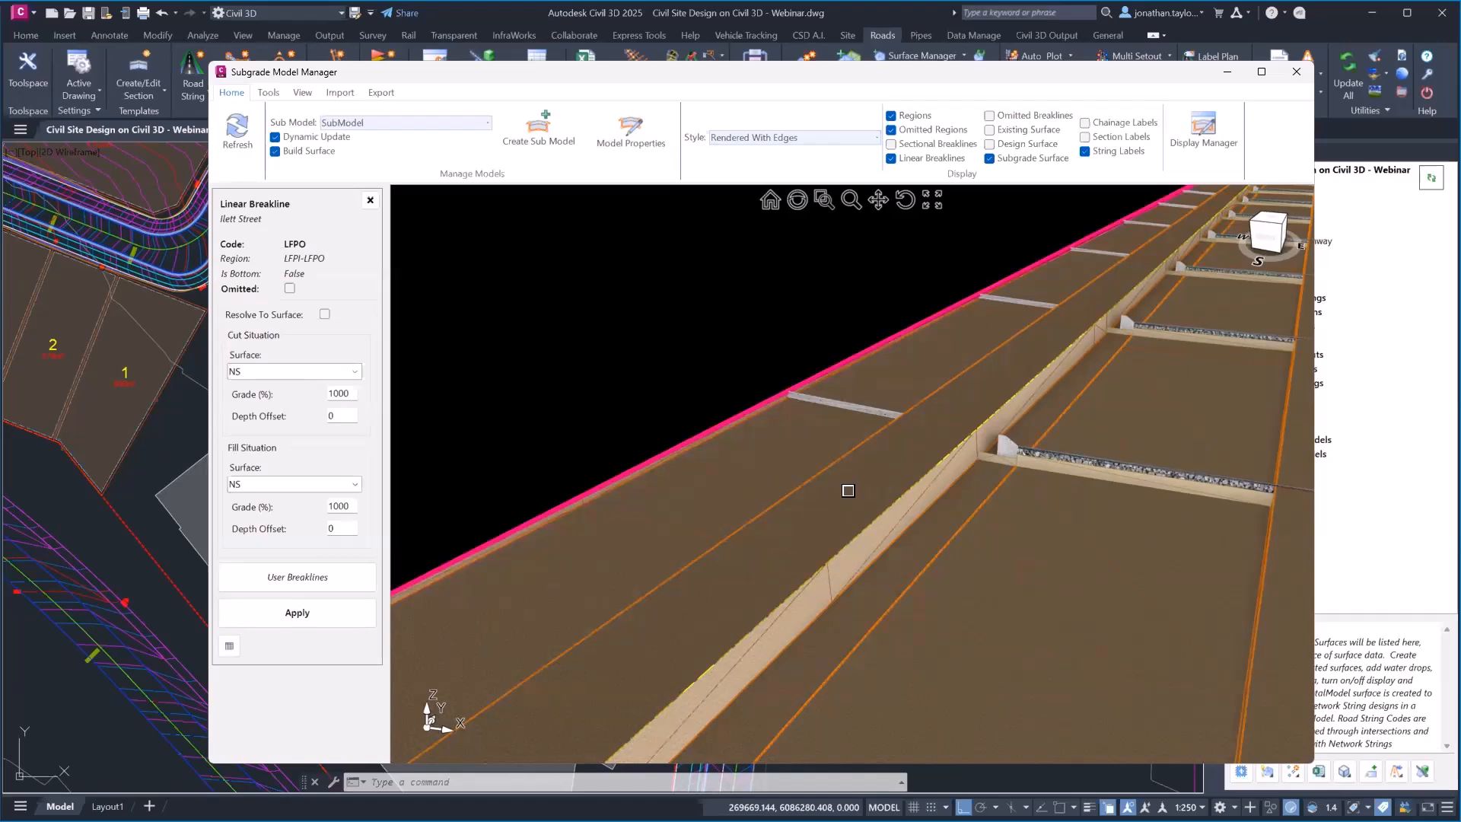
pyautogui.scroll(-1, 844, 489)
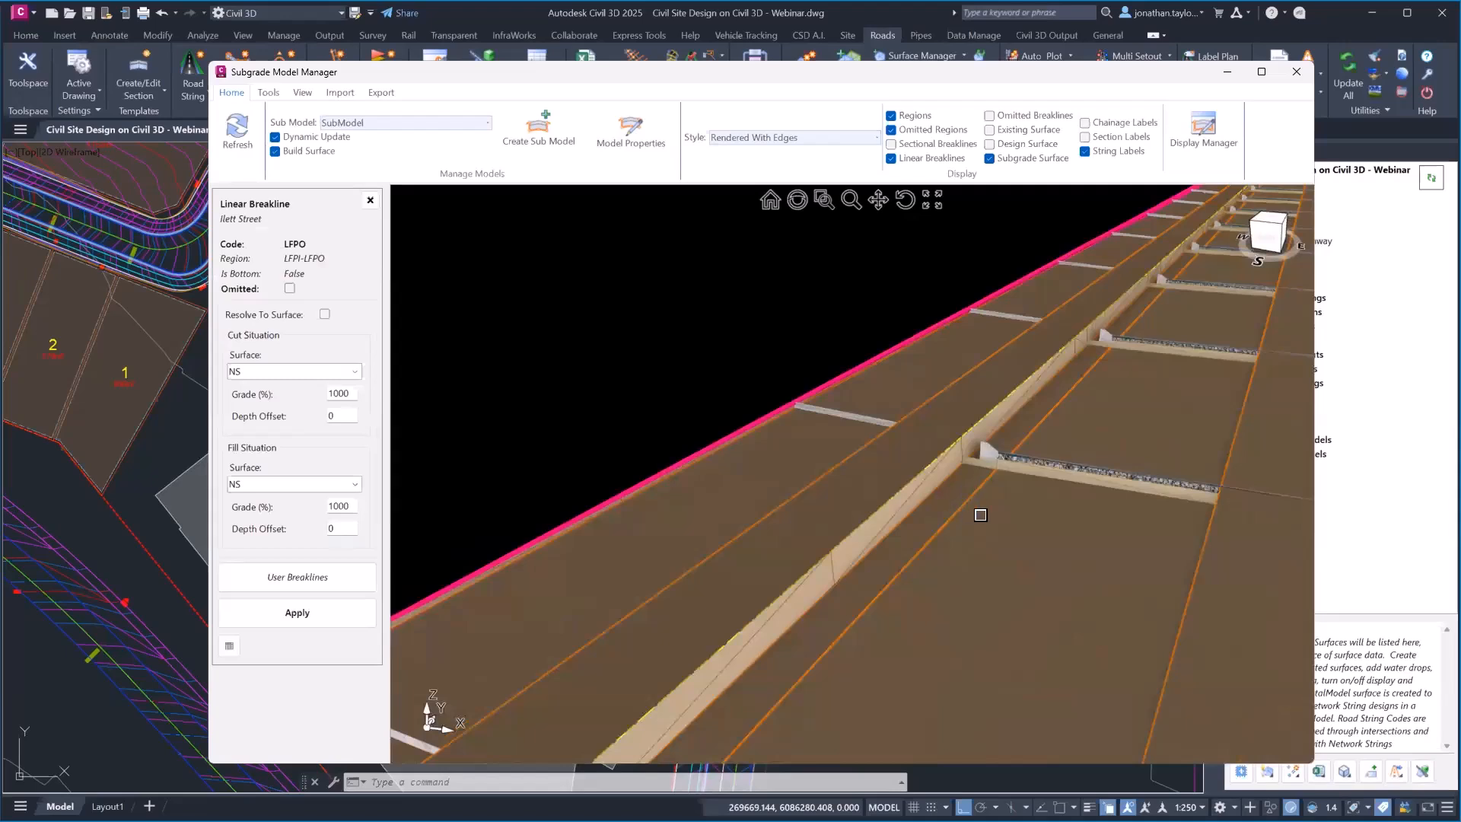
# Step: Examine the subgrade surface along Ilett Street's LFPO string up to the crossing, and close the Subgrade Model Manager
pyautogui.moveTo(1099, 505); pyautogui.dragTo(864, 495, button='middle')
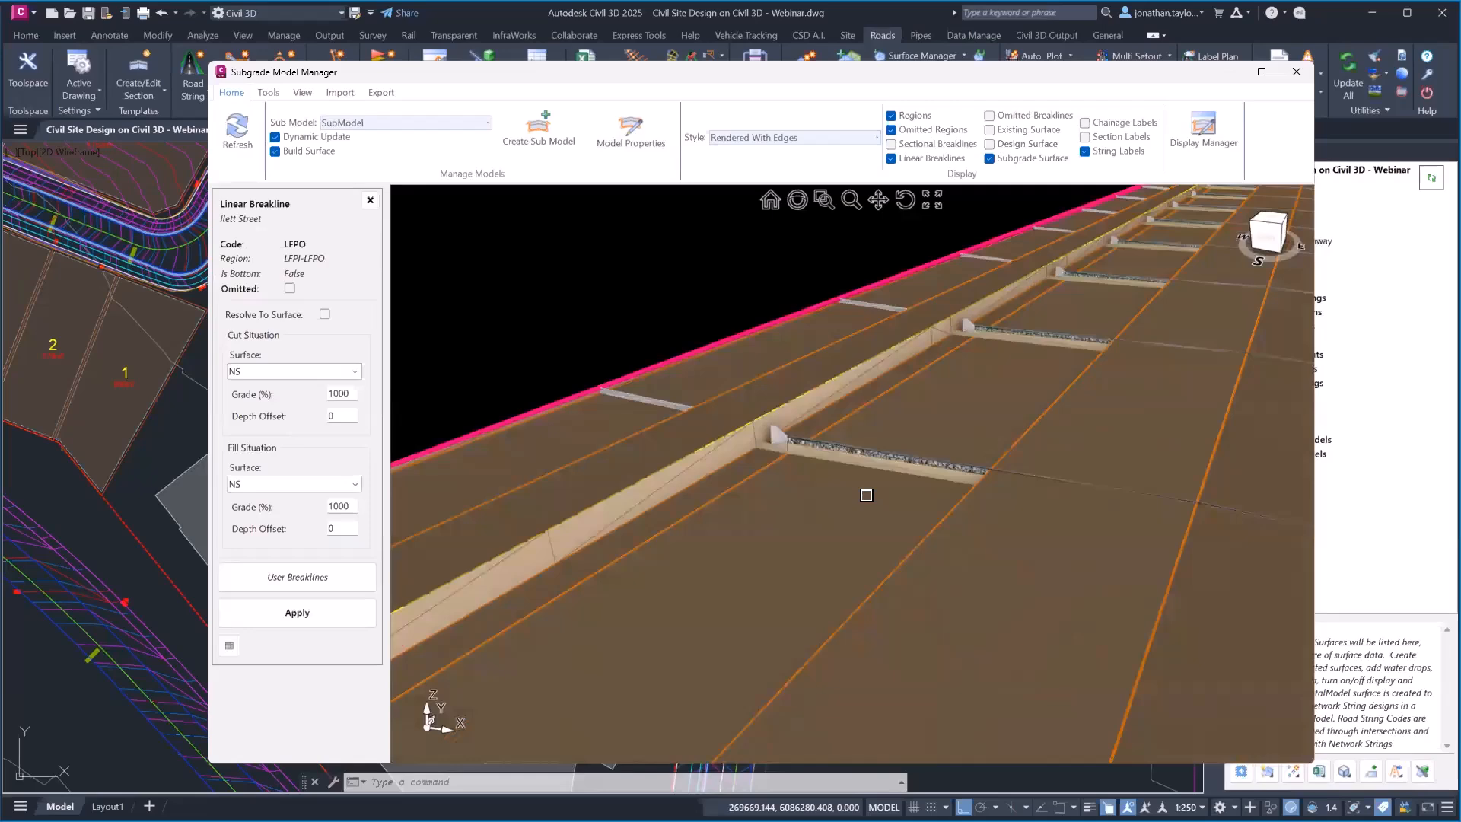
pyautogui.moveTo(865, 427)
pyautogui.keyDown('shift'); pyautogui.mouseDown(button='middle')
pyautogui.moveTo(900, 440)
pyautogui.moveTo(888, 434)
pyautogui.mouseUp(button='middle'); pyautogui.keyUp('shift')
pyautogui.scroll(-2, 840, 507)
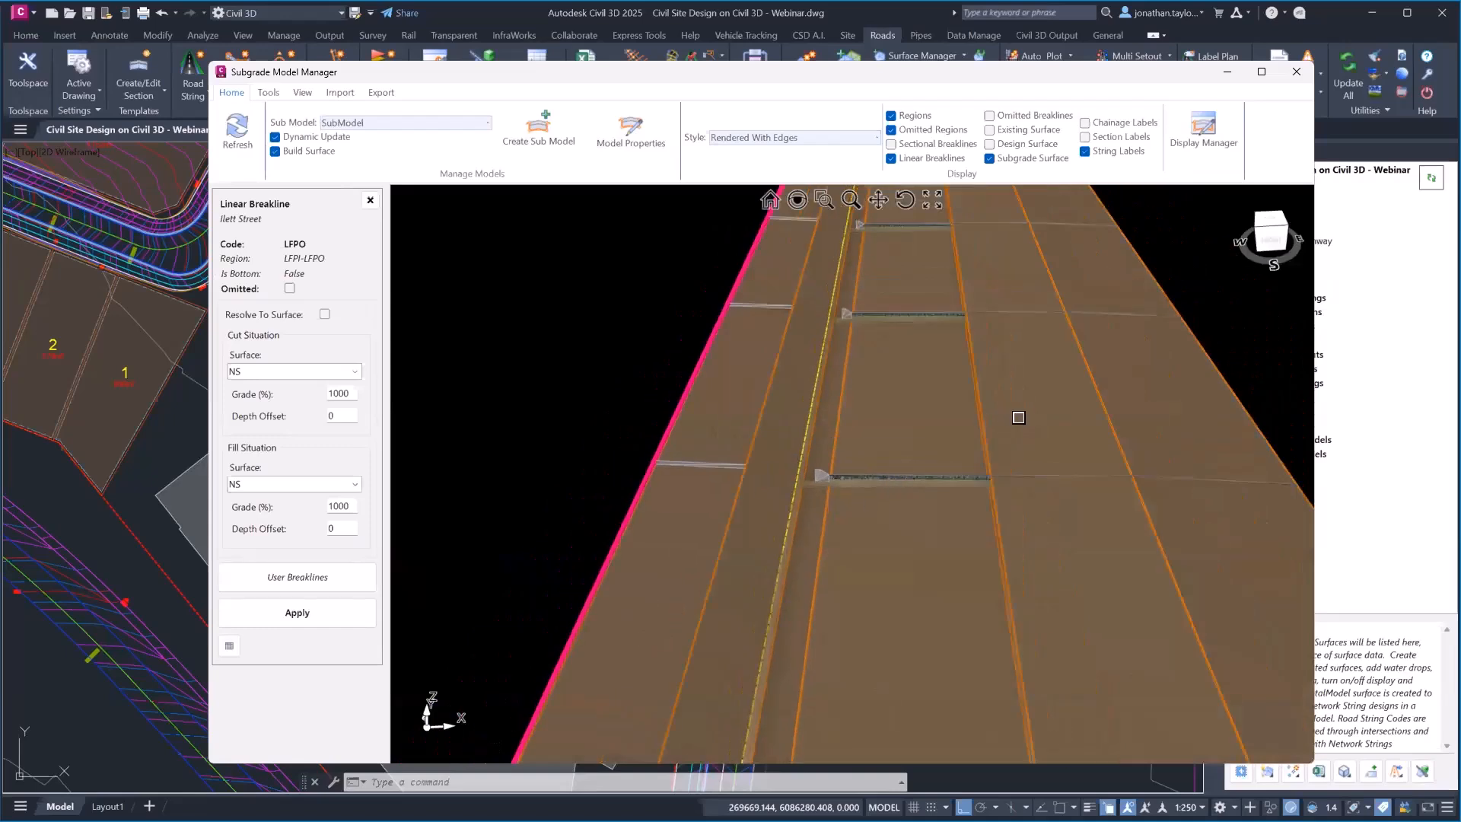
pyautogui.press('ctrl')
pyautogui.moveTo(901, 419); pyautogui.dragTo(909, 413, button='middle')
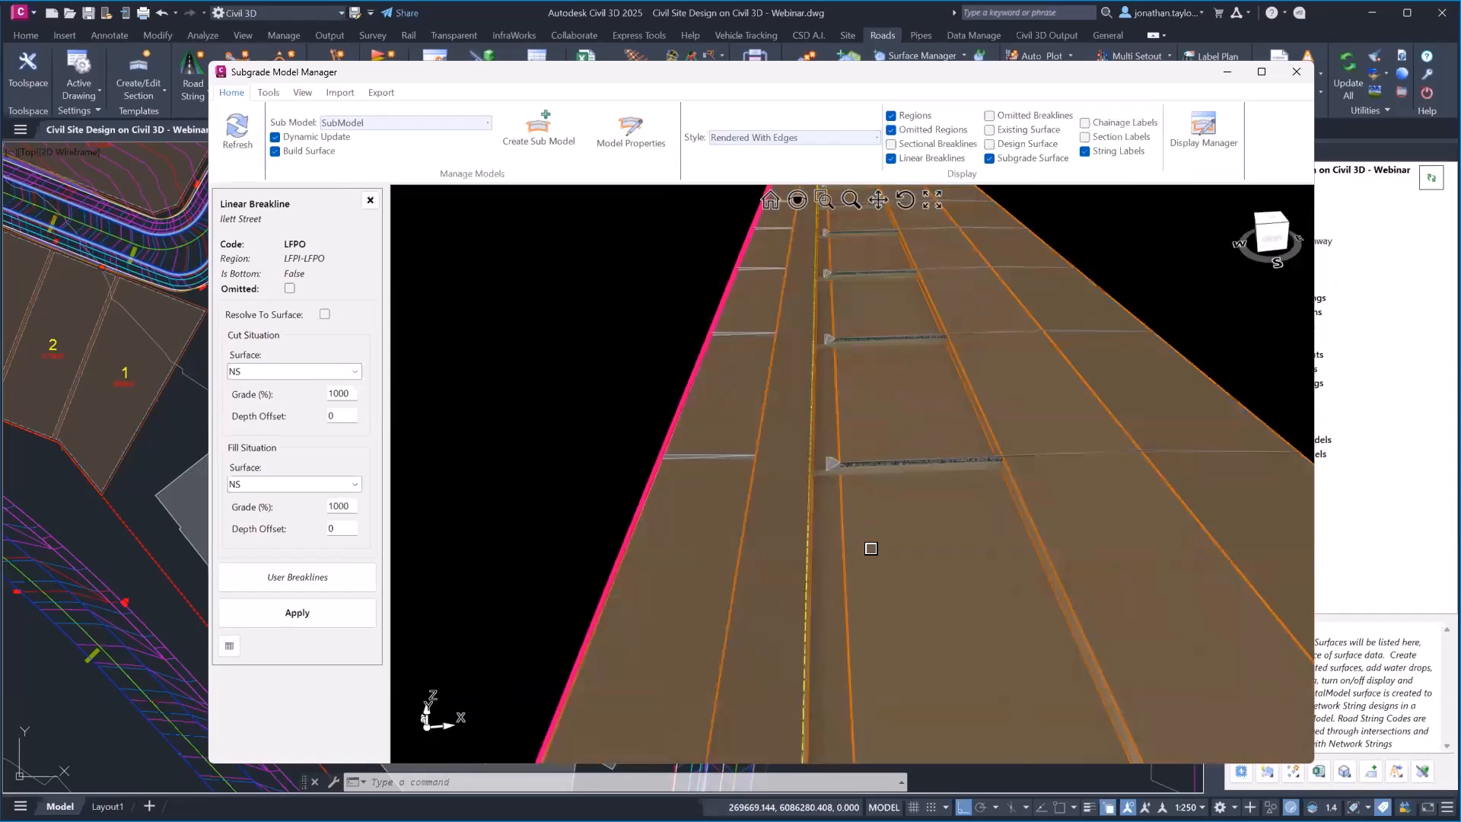
pyautogui.scroll(-5, 871, 549)
pyautogui.scroll(-3, 910, 336)
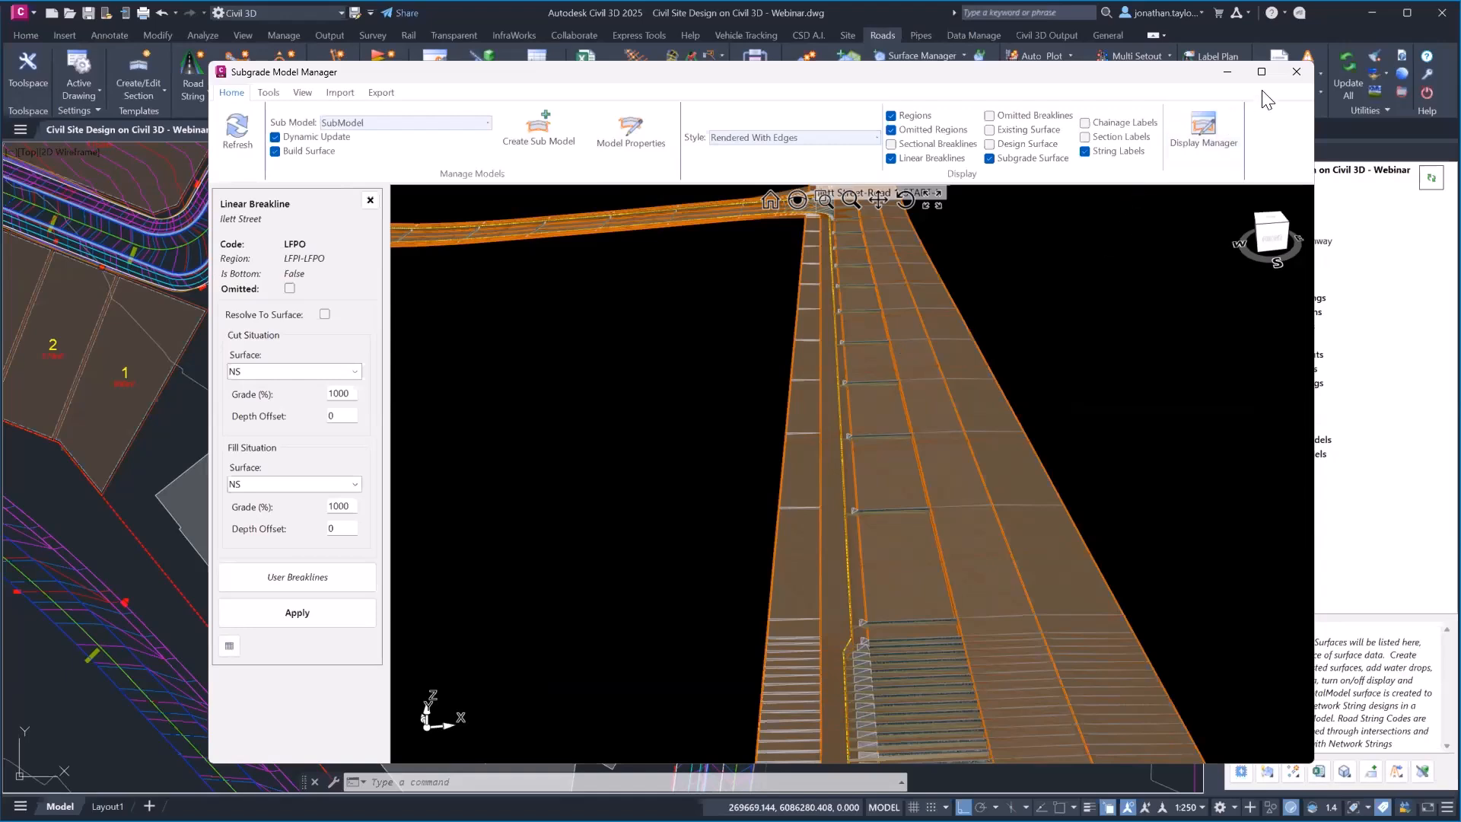
pyautogui.click(1294, 72)
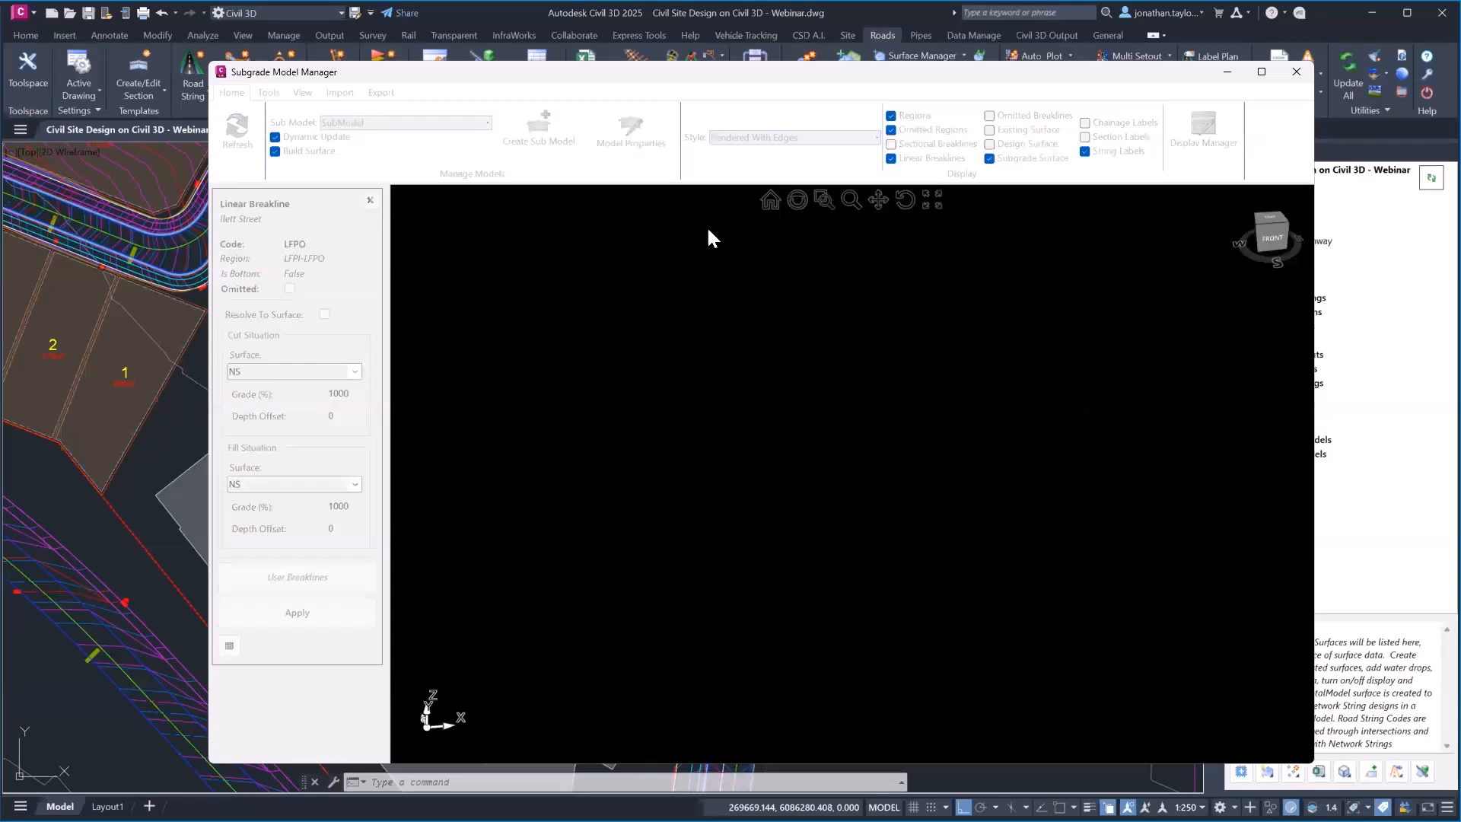
pyautogui.click(1297, 72)
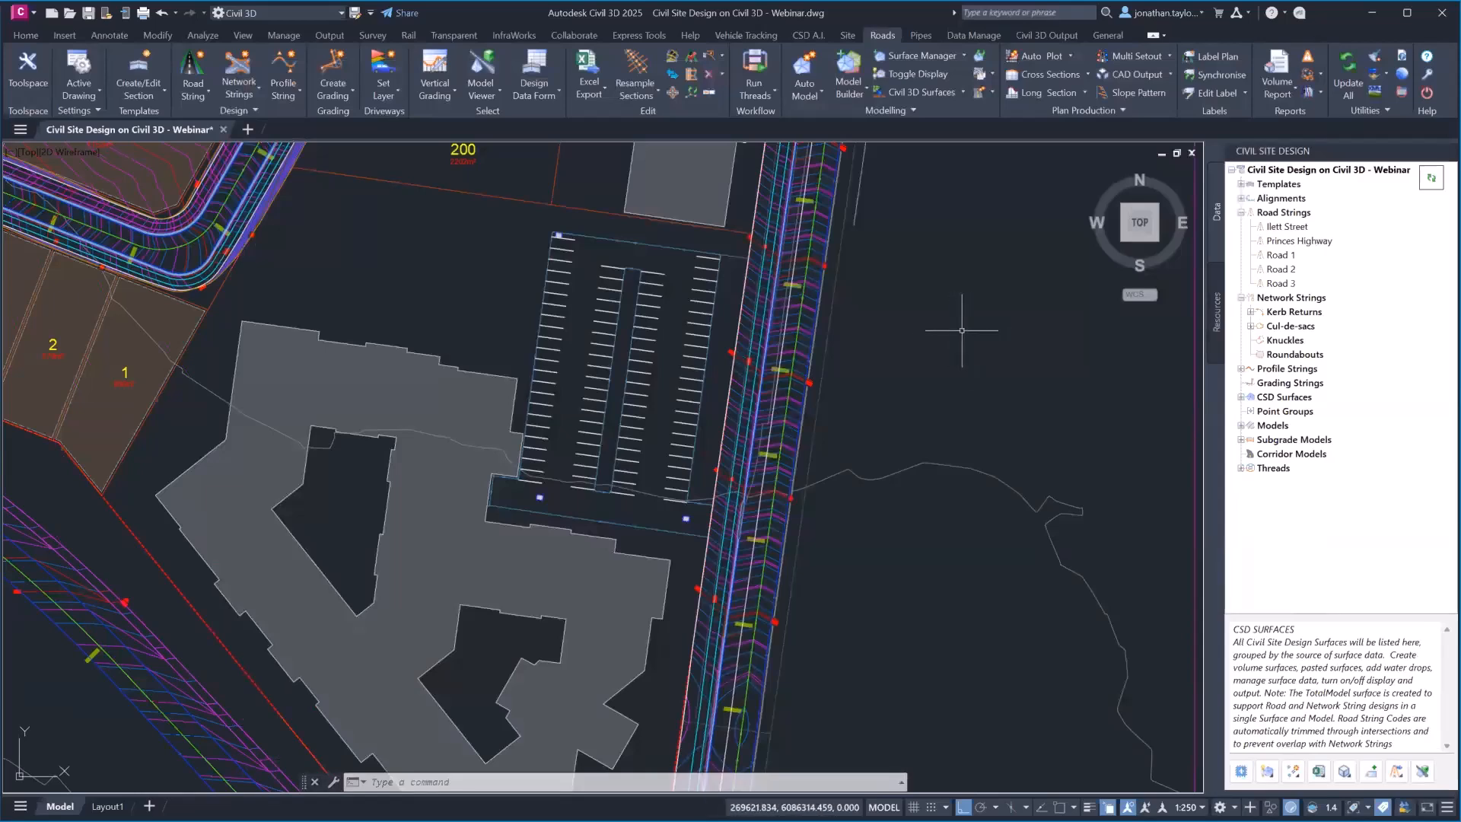
# Step: Expand the CSD Surfaces branch of the project tree to list its Models and Subgrade surfaces
pyautogui.click(920, 35)
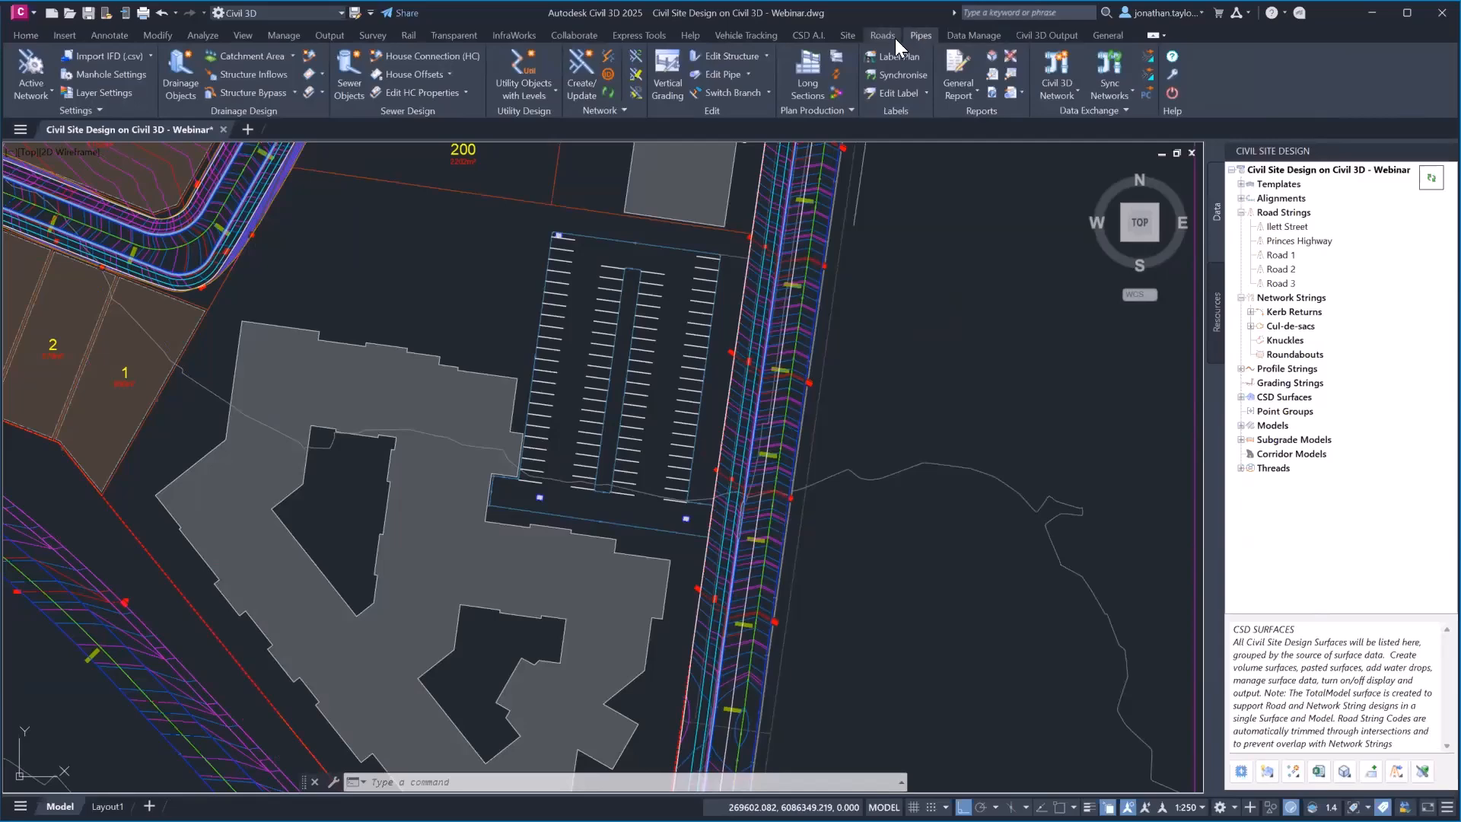
pyautogui.moveTo(708, 280); pyautogui.dragTo(850, 641, button='middle')
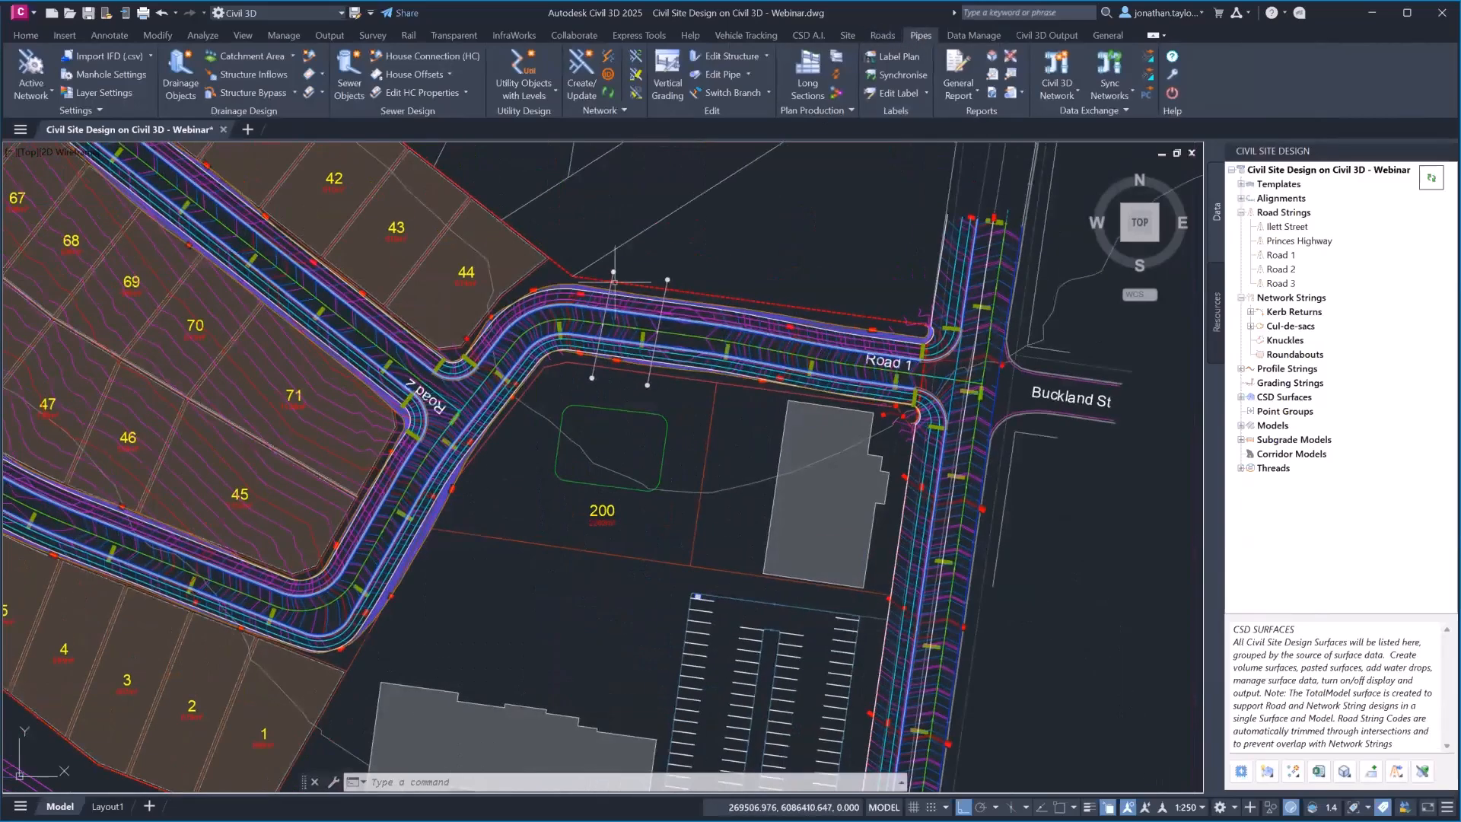
pyautogui.scroll(3, 647, 297)
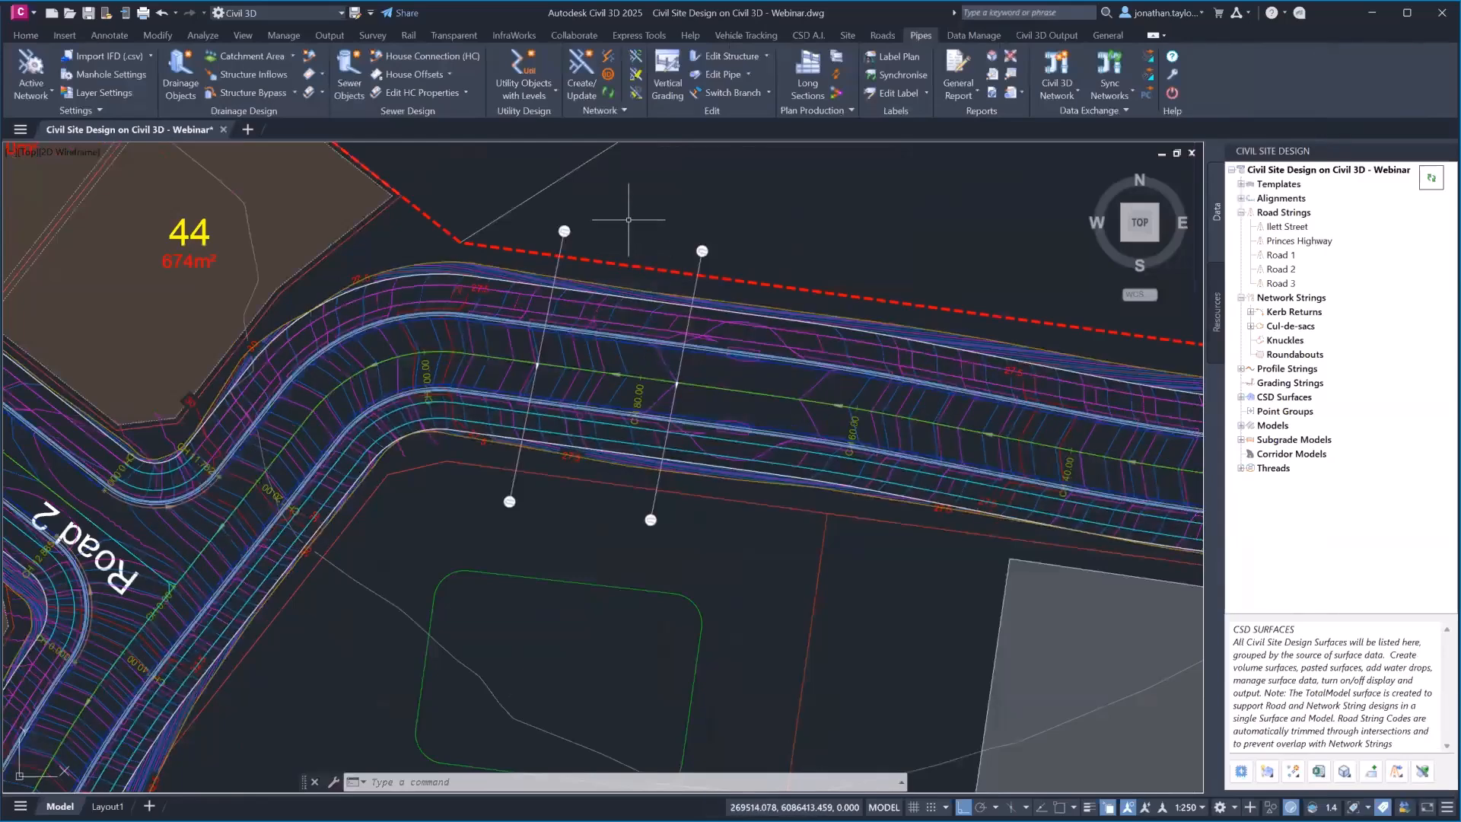
pyautogui.click(1240, 396)
pyautogui.click(1250, 425)
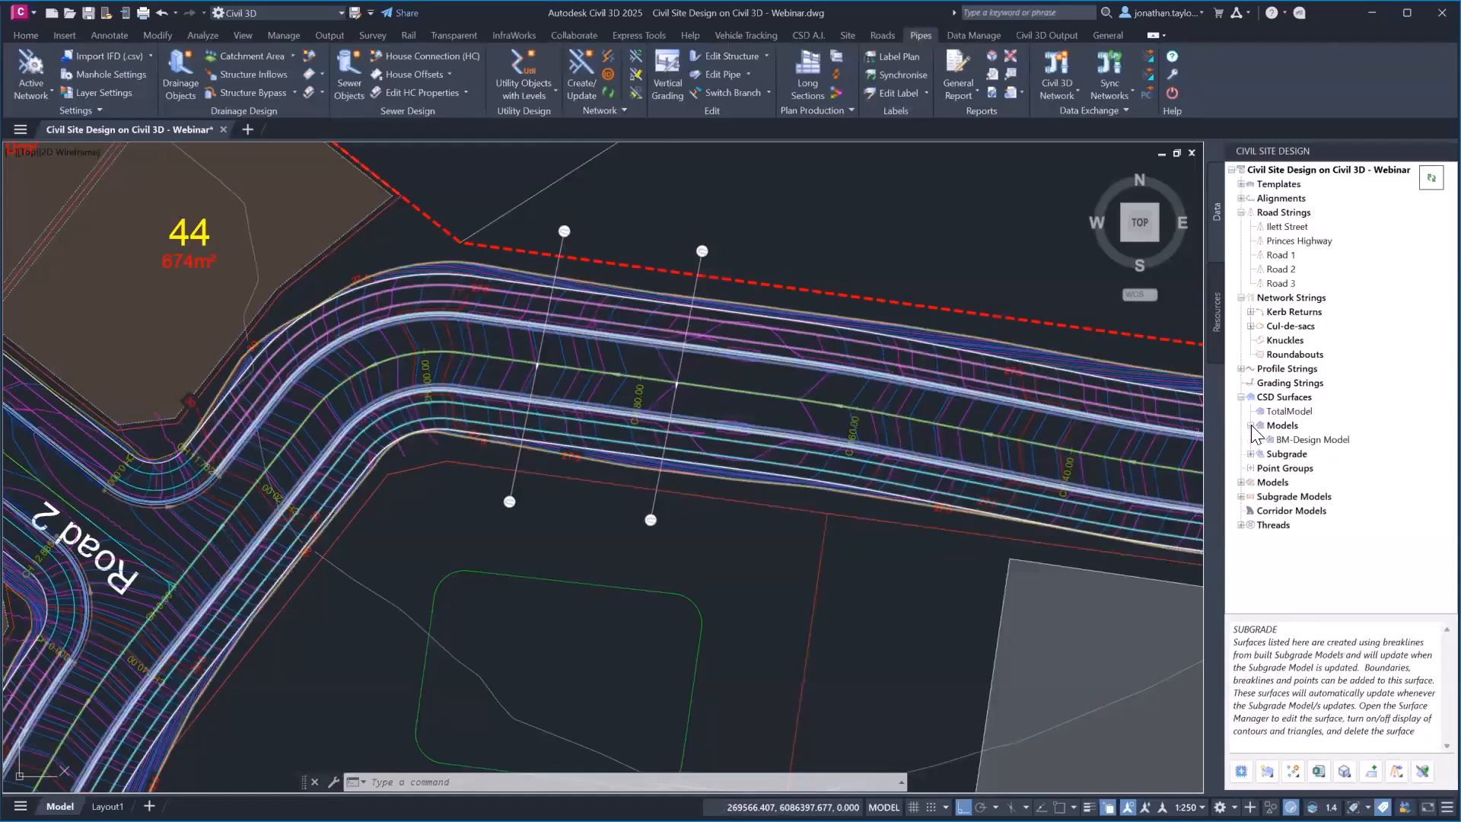
pyautogui.click(1250, 453)
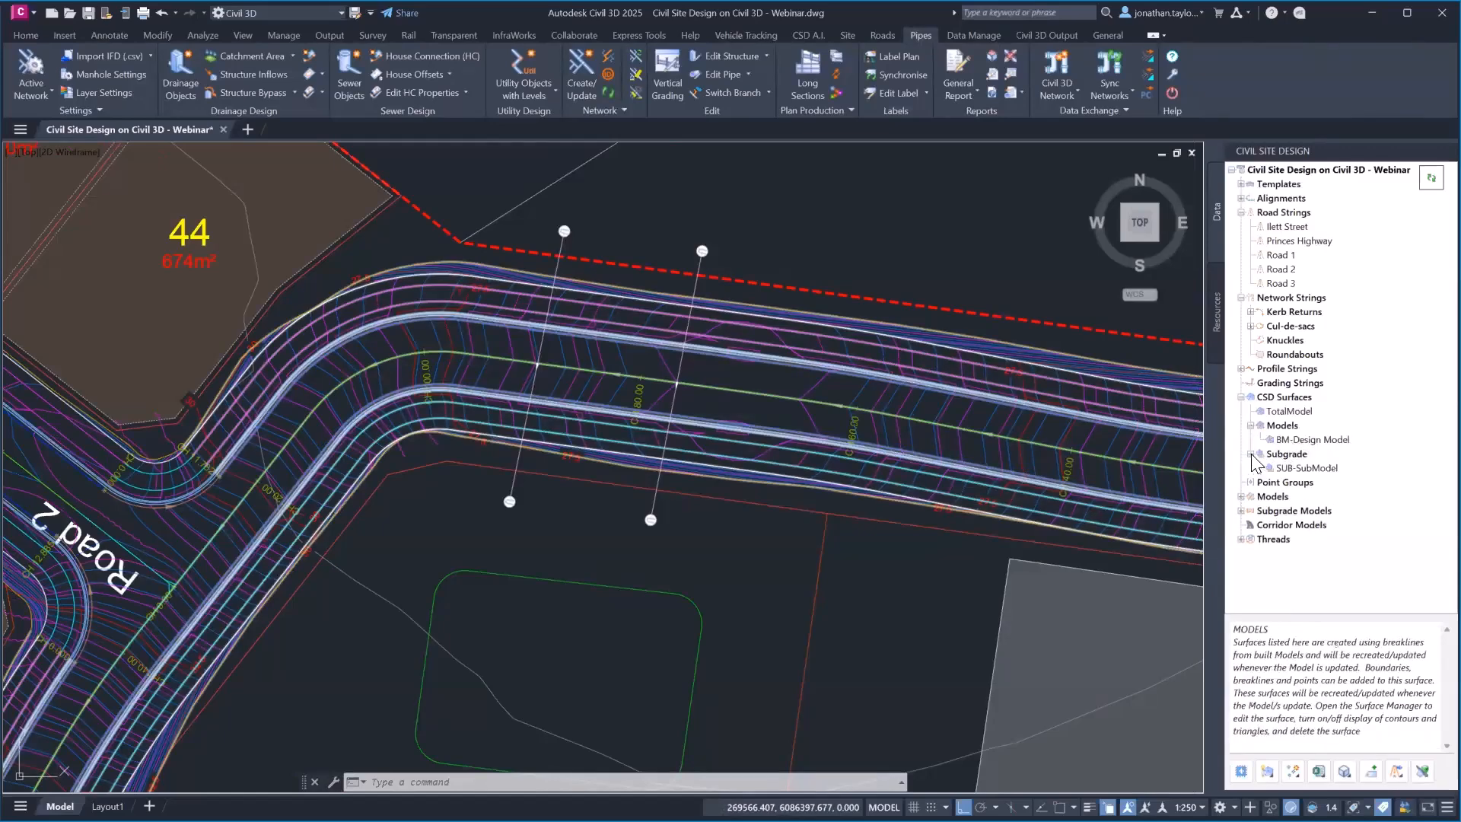
# Step: Turn on the triangles of the SUB-SubModel surface and turn them off again
pyautogui.rightClick(1301, 467)
pyautogui.click(1344, 508)
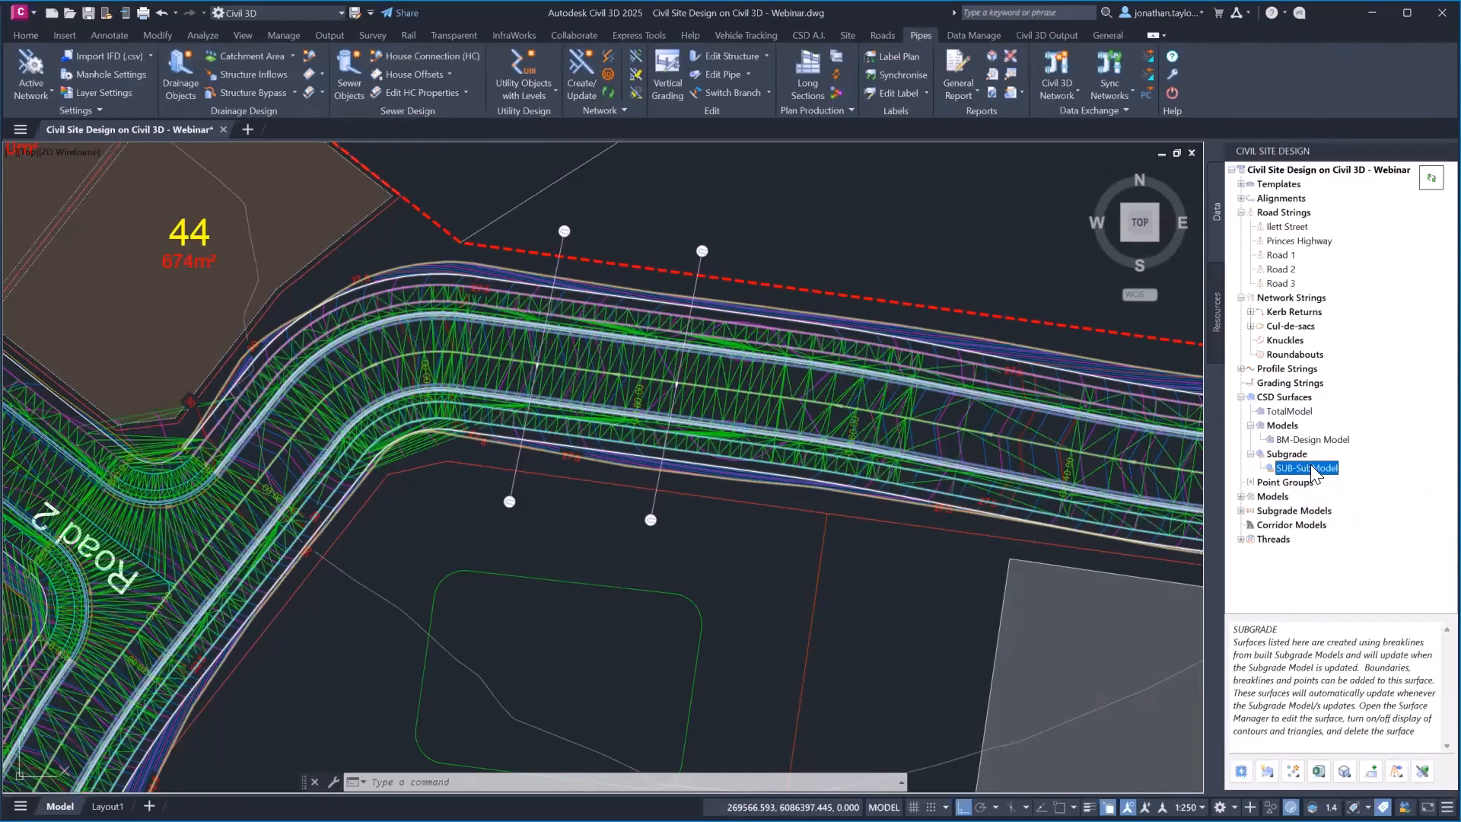
pyautogui.rightClick(1309, 467)
pyautogui.click(1343, 517)
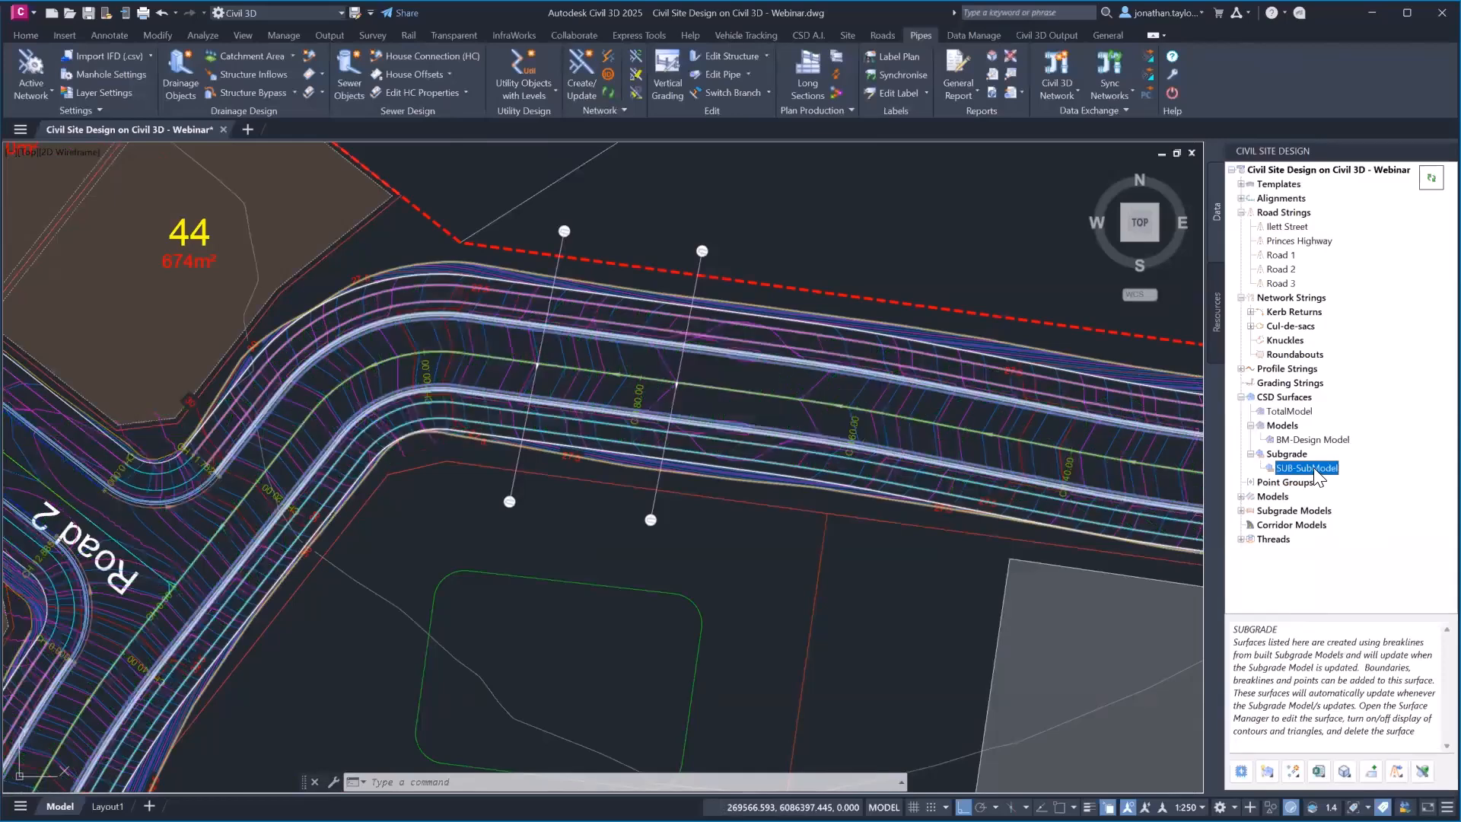
# Step: Turn off the contours of the SUB-SubModel and BM-Design Model surfaces
pyautogui.rightClick(1315, 468)
pyautogui.click(1333, 493)
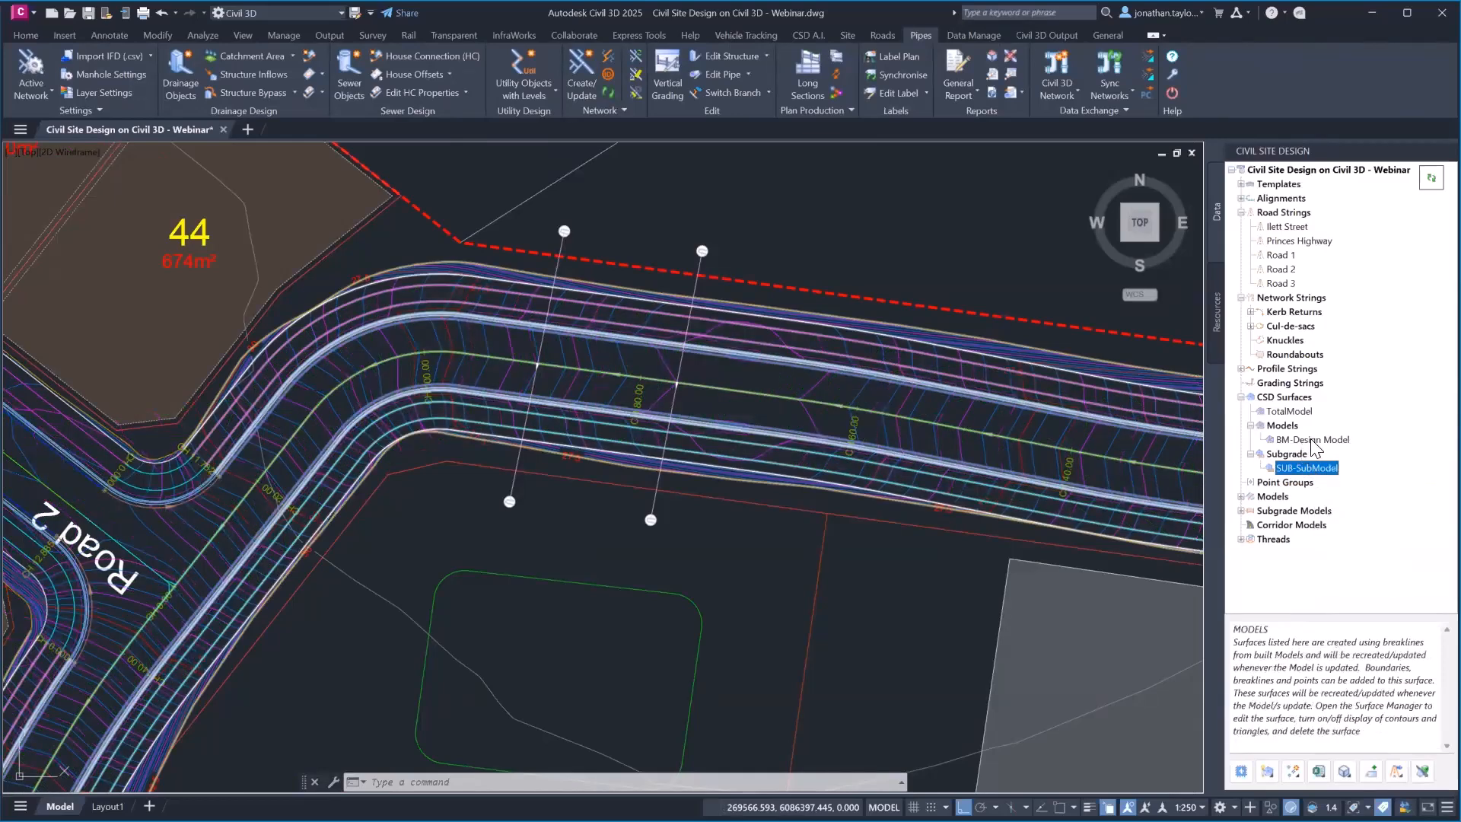
pyautogui.rightClick(1293, 439)
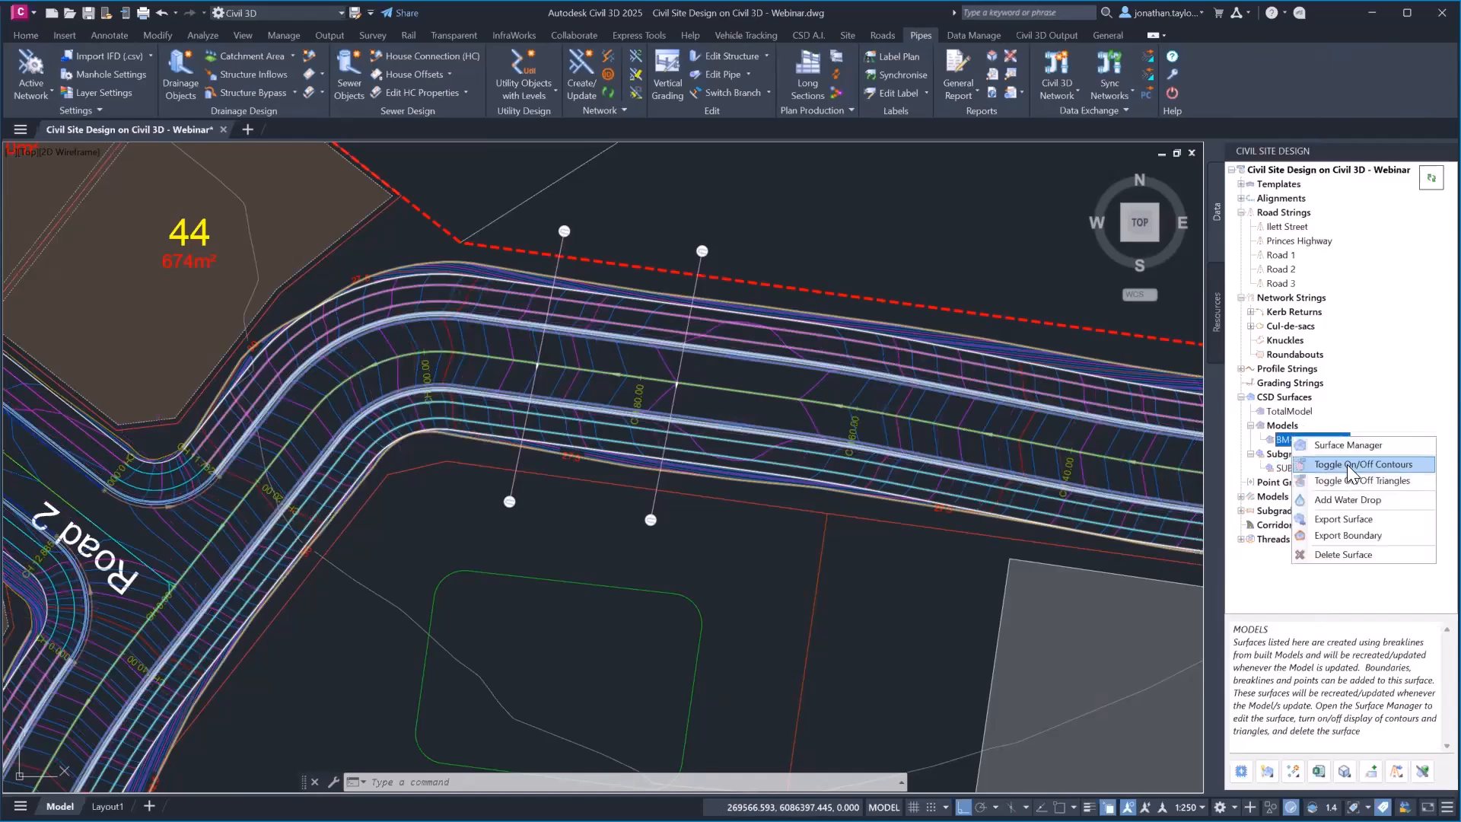
pyautogui.click(1349, 465)
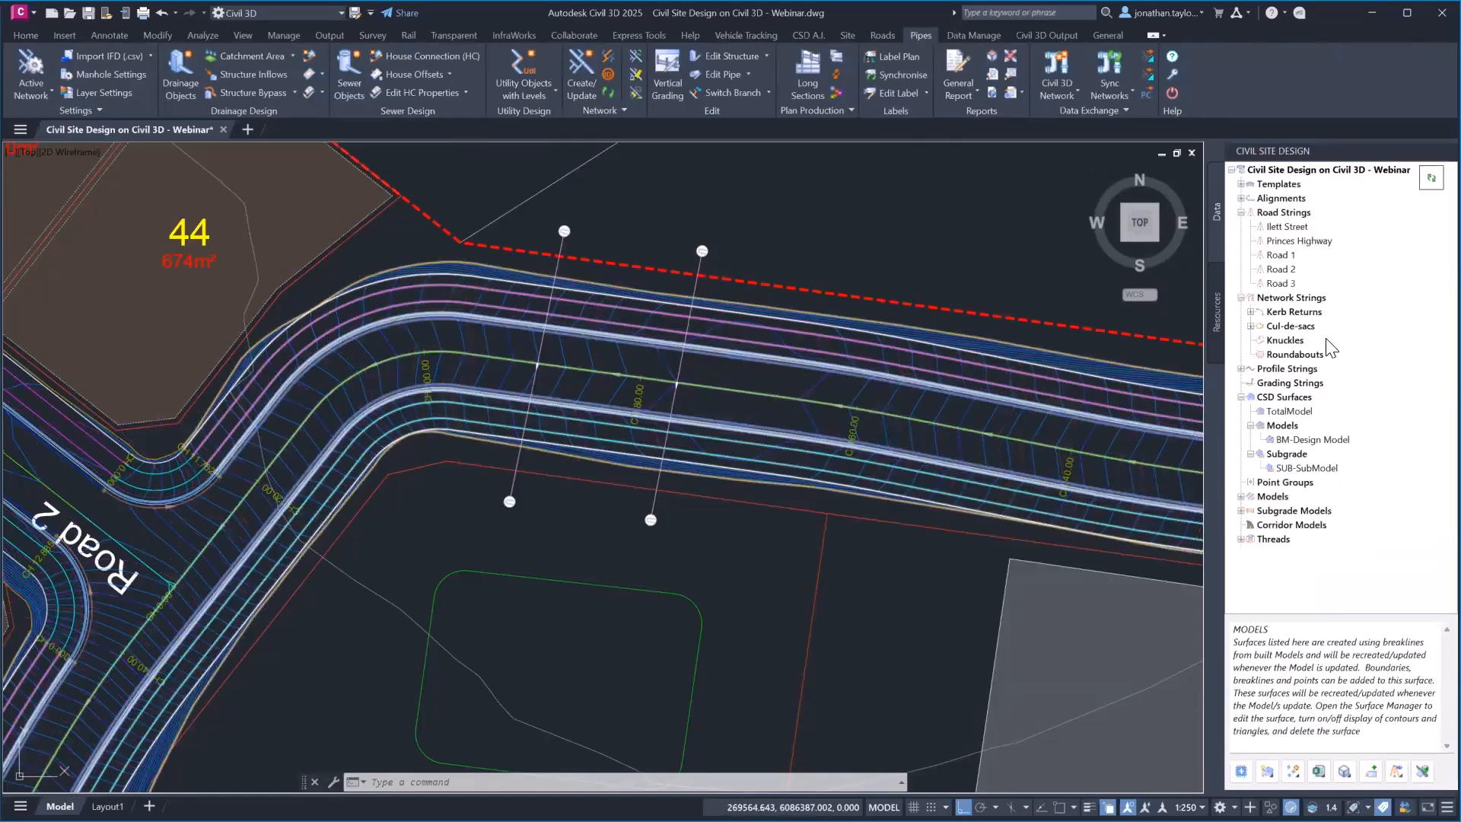
pyautogui.rightClick(1277, 255)
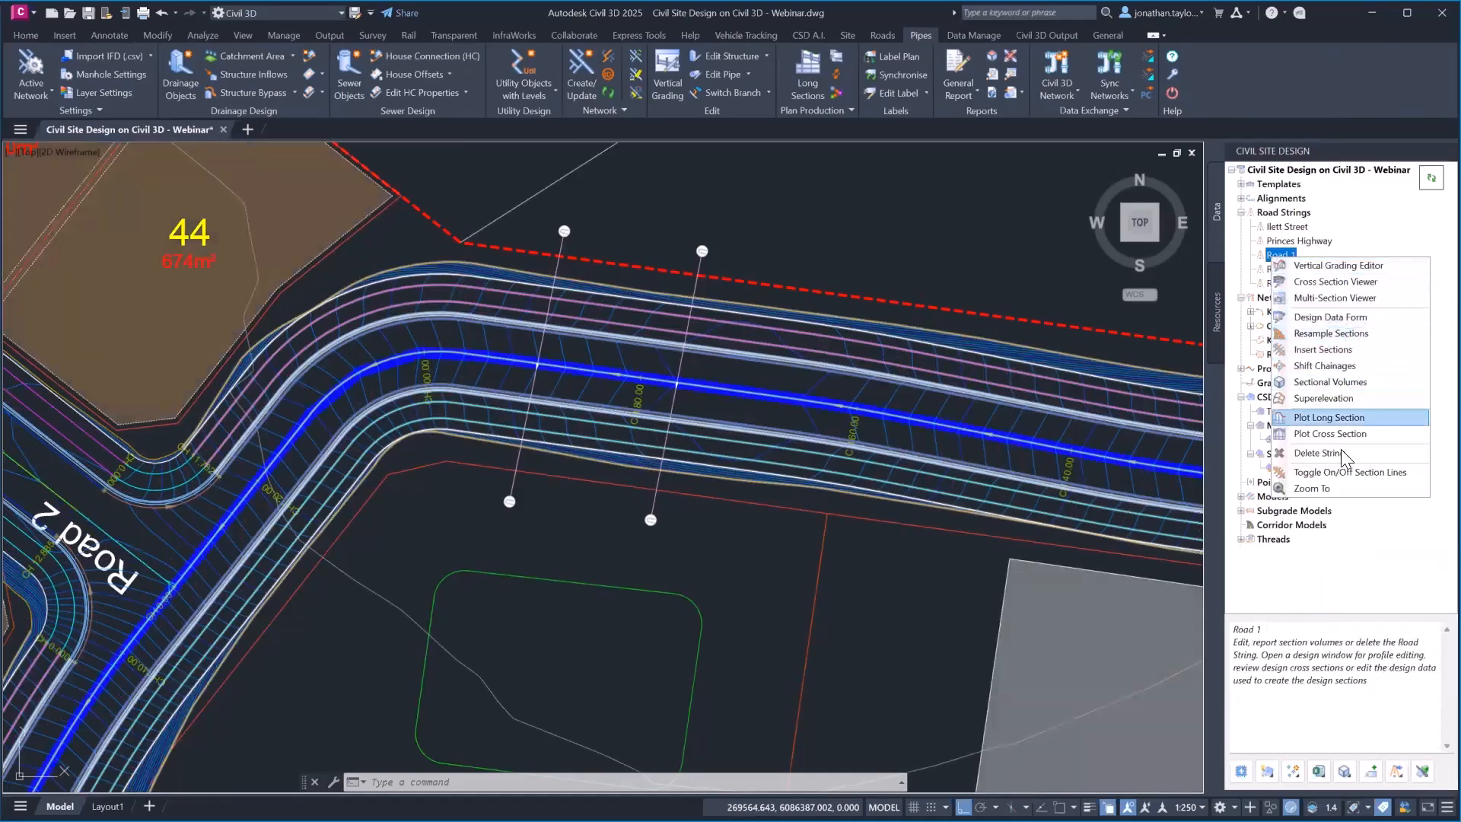
pyautogui.click(1317, 137)
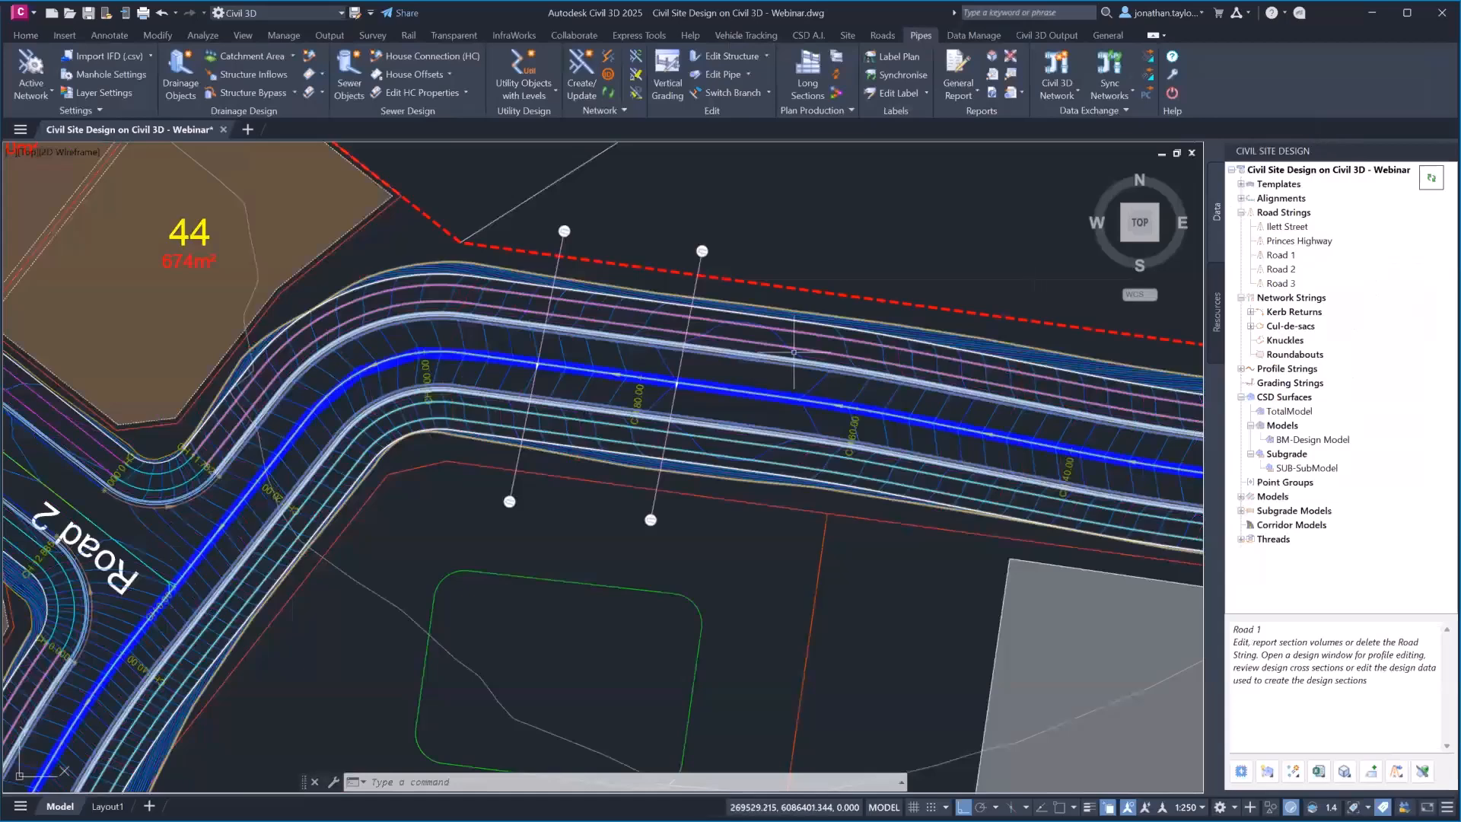
pyautogui.scroll(-4, 776, 364)
pyautogui.moveTo(692, 231); pyautogui.dragTo(734, 290, button='middle')
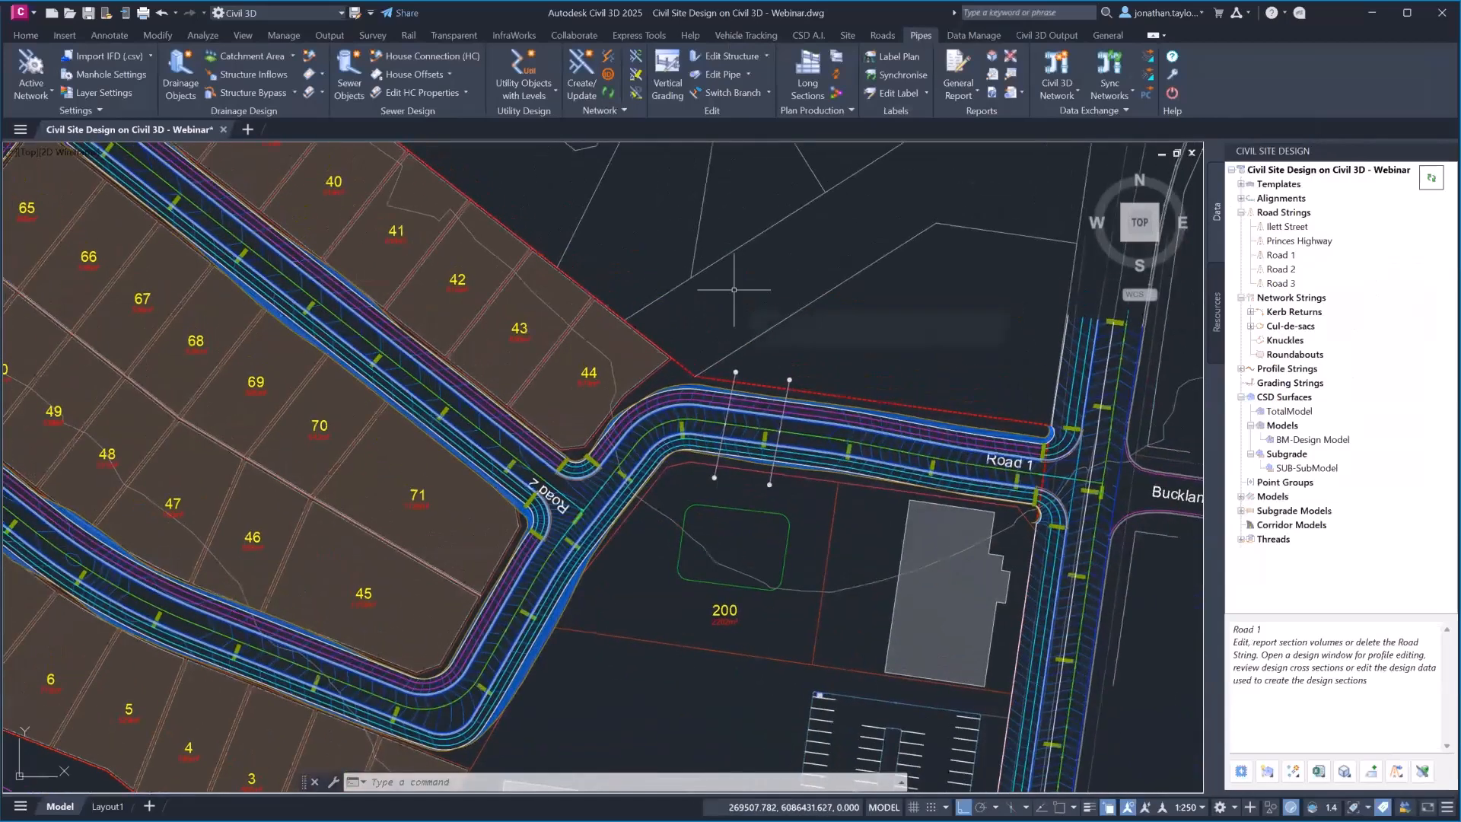
pyautogui.moveTo(734, 290)
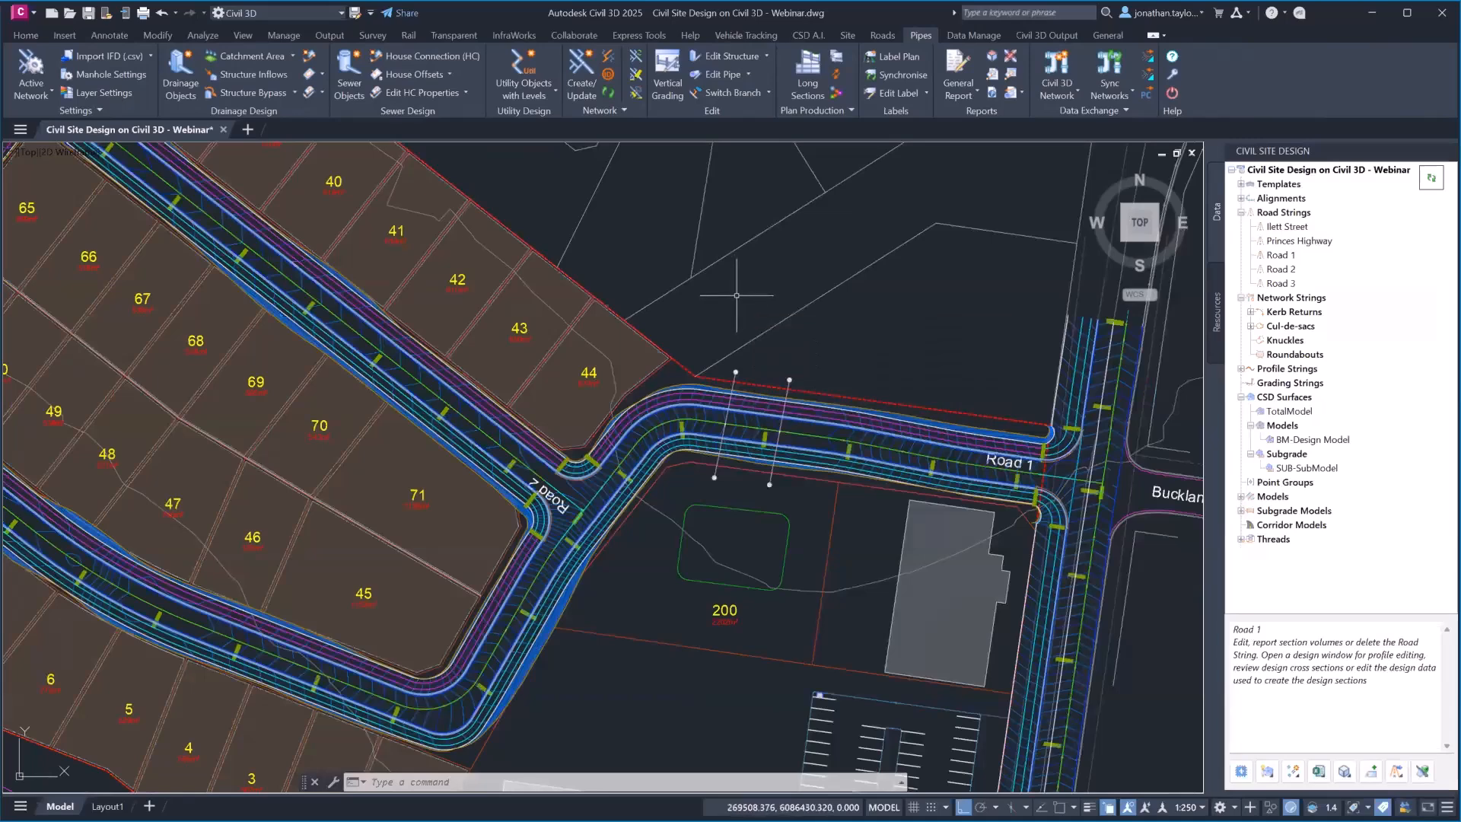
pyautogui.moveTo(812, 292); pyautogui.dragTo(706, 322, button='middle')
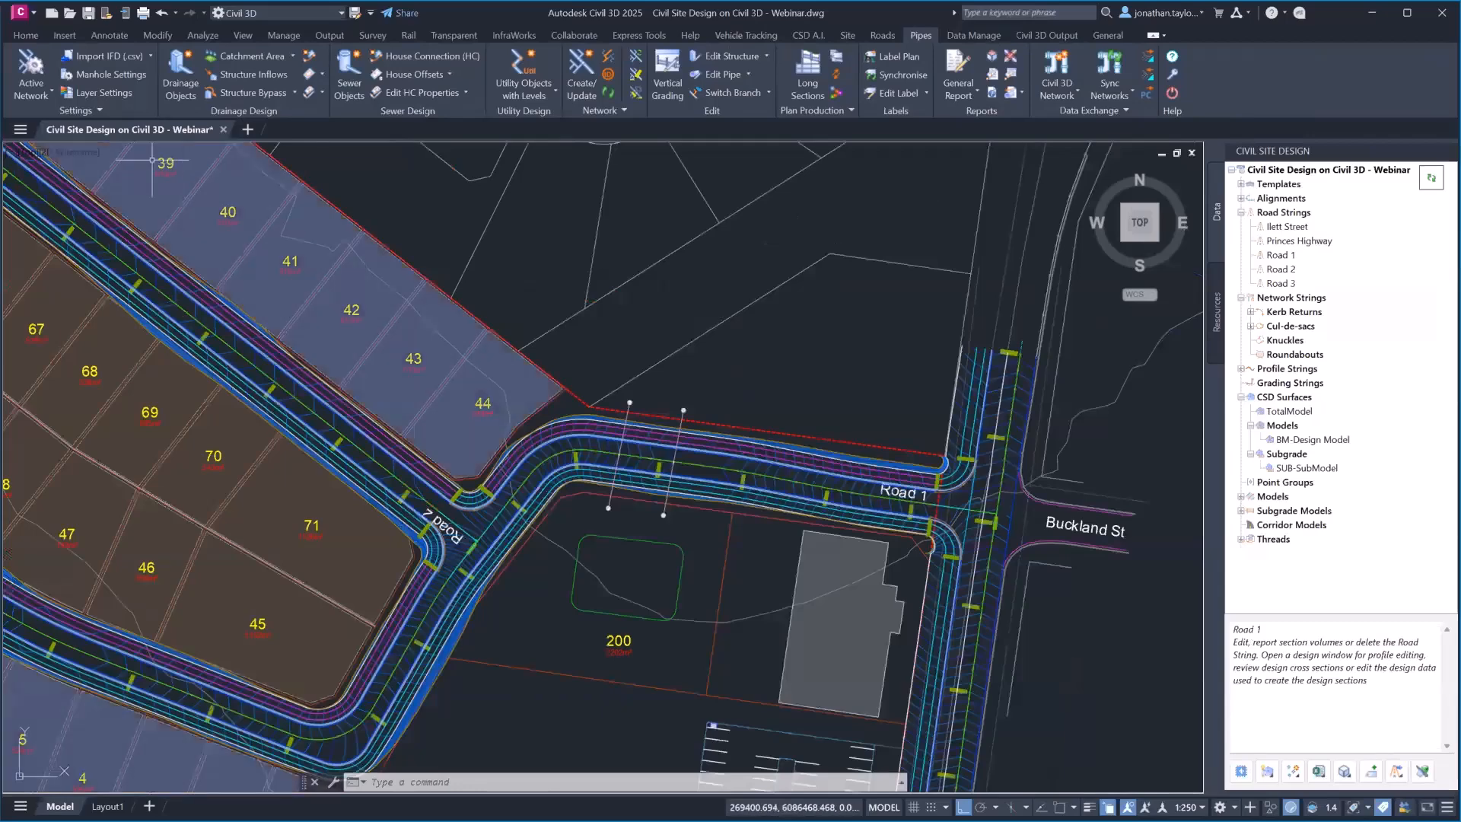
# Step: Thaw the _CSD-Pipes_Drainage layer to display the drainage pipe layout along the roads and lots
pyautogui.click(26, 35)
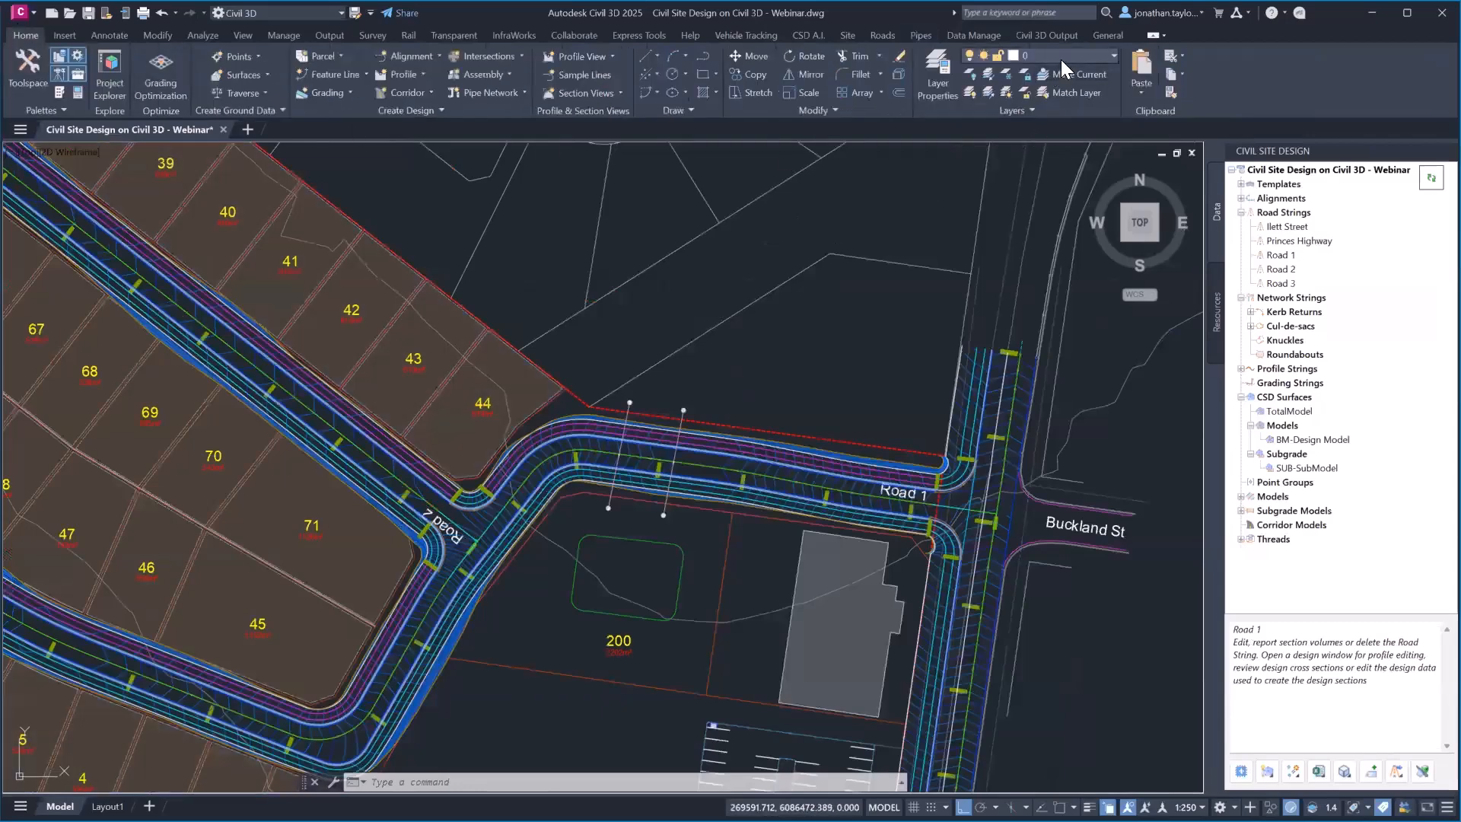
pyautogui.click(1027, 55)
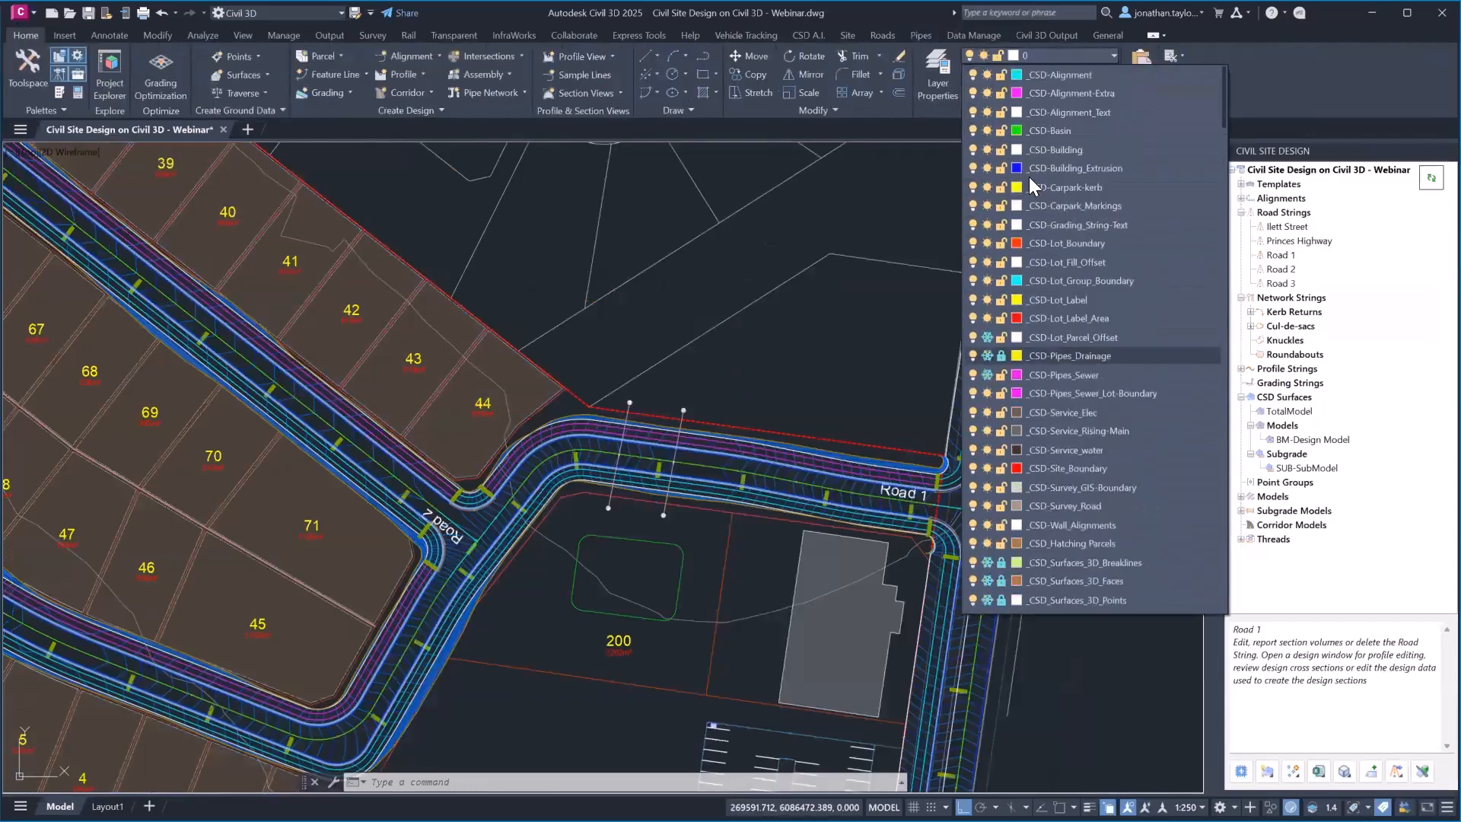
pyautogui.click(987, 355)
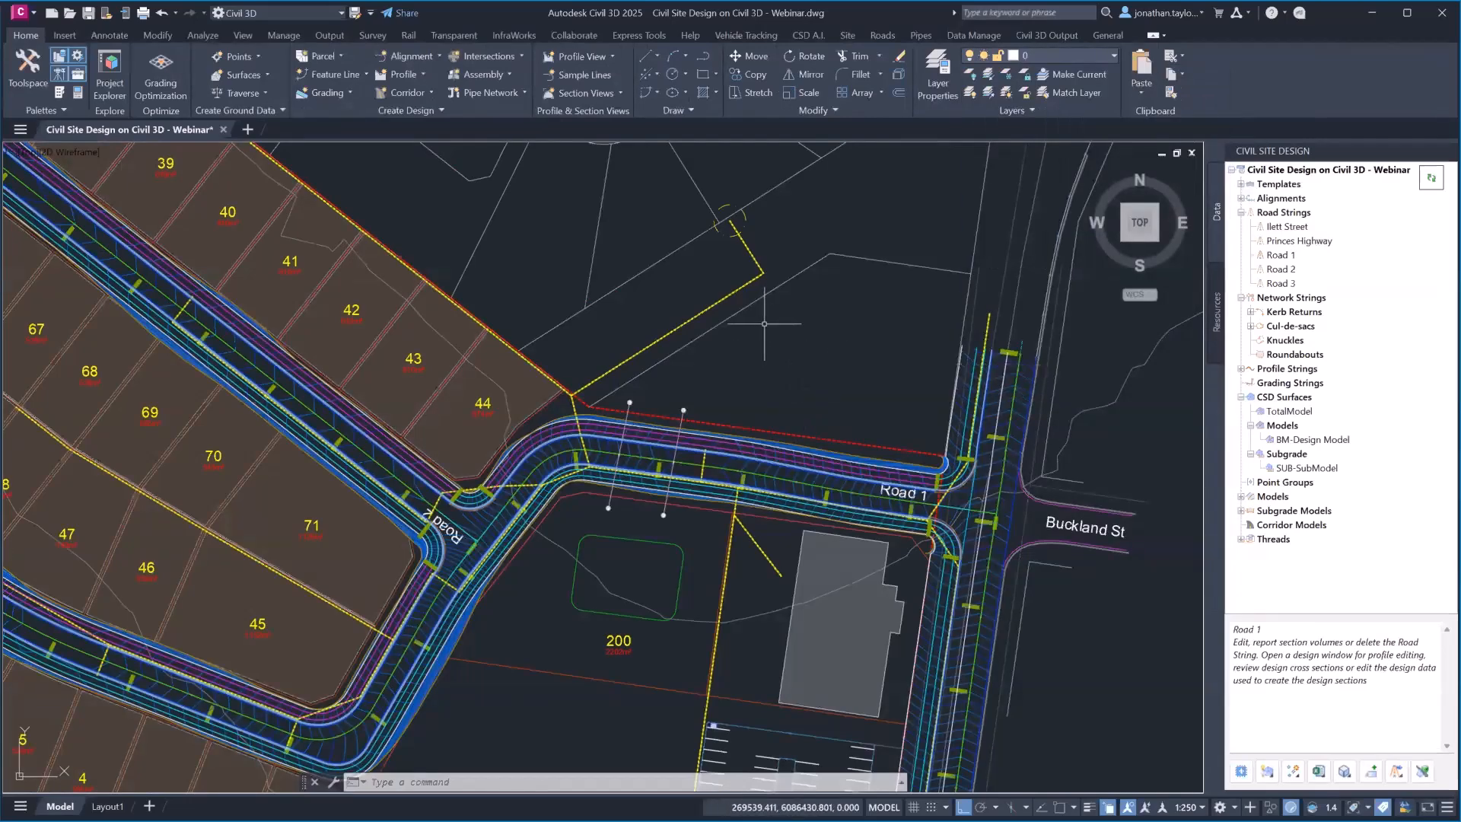
pyautogui.moveTo(832, 432); pyautogui.dragTo(831, 263, button='middle')
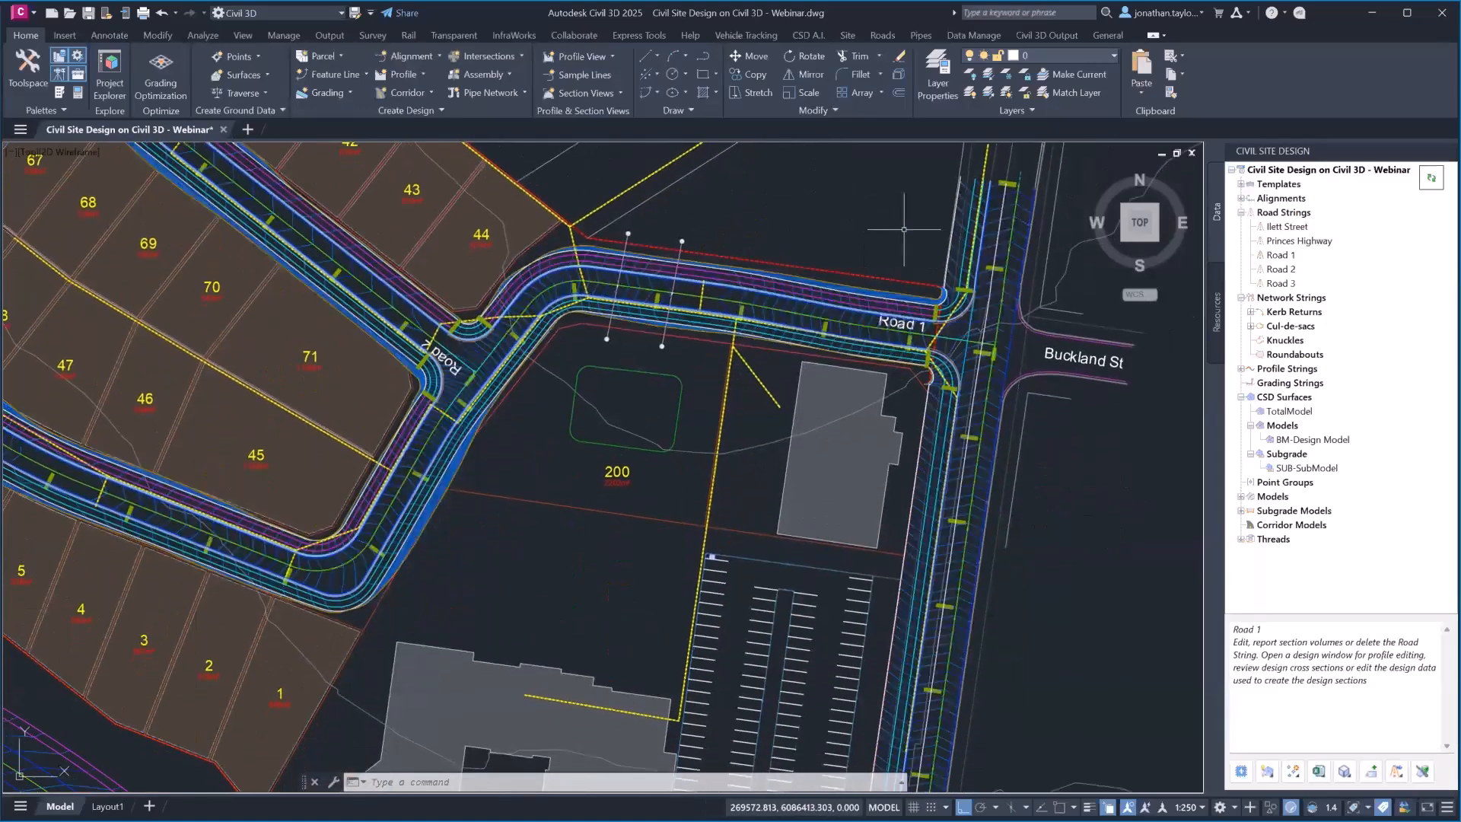
pyautogui.moveTo(898, 228); pyautogui.dragTo(869, 365, button='middle')
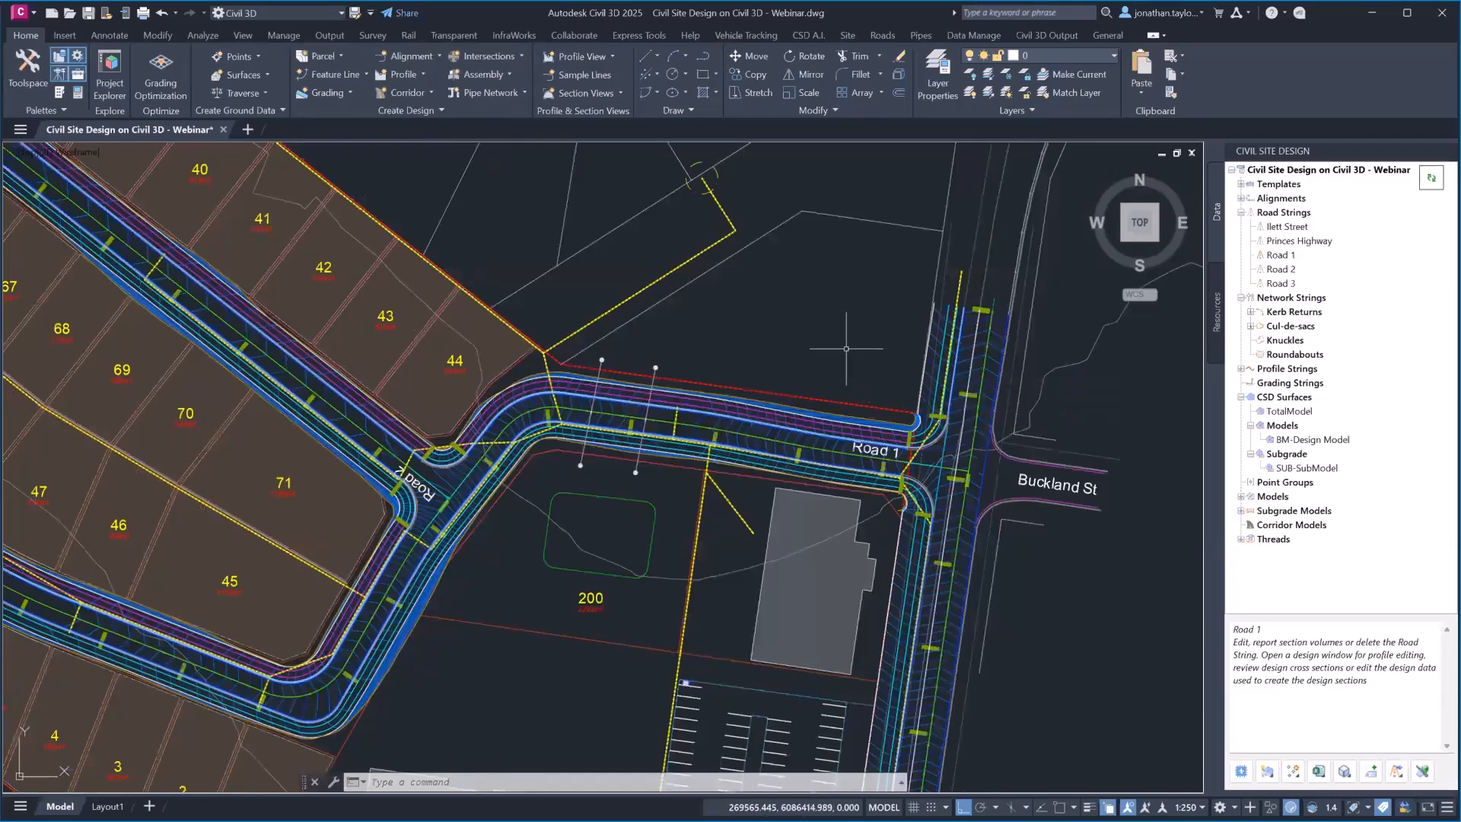
# Step: Open the CSD Piping Default Settings and move the dialog fully into view over the drawing
pyautogui.click(921, 35)
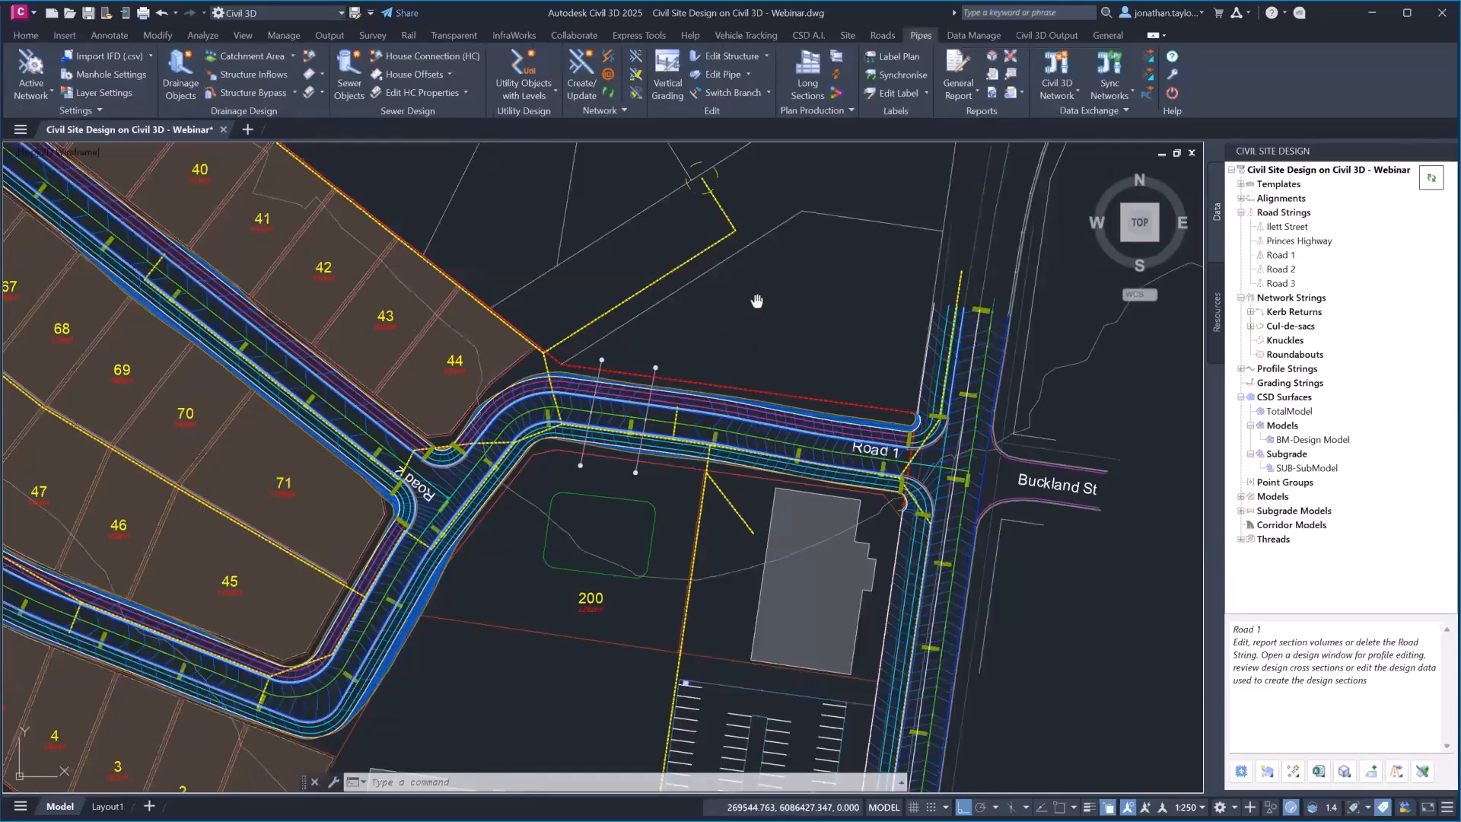
pyautogui.moveTo(756, 300)
pyautogui.mouseDown(button='middle')
pyautogui.moveTo(760, 356)
pyautogui.moveTo(821, 506)
pyautogui.mouseUp(button='middle')
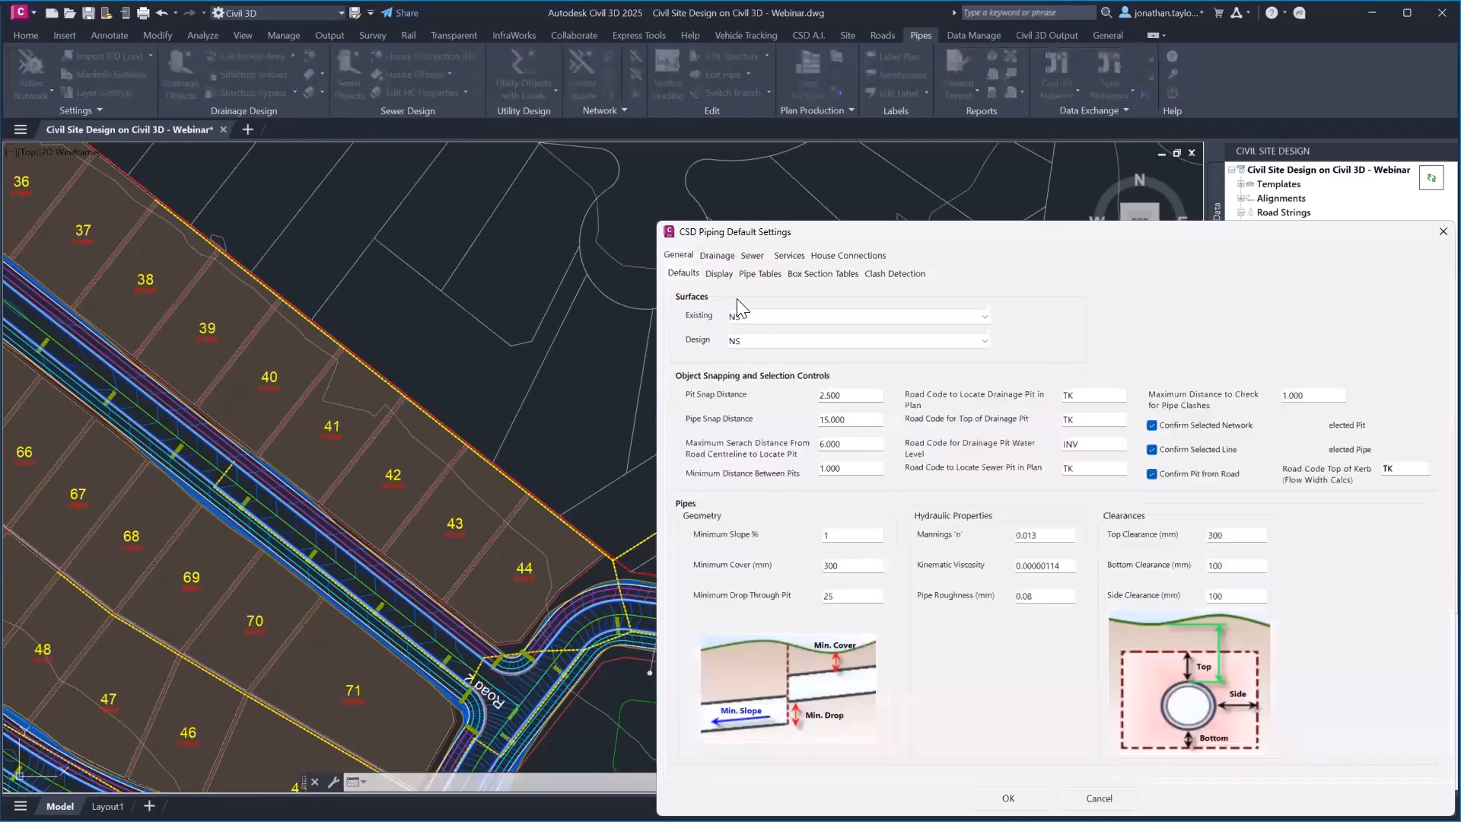
pyautogui.moveTo(807, 230); pyautogui.dragTo(431, 113)
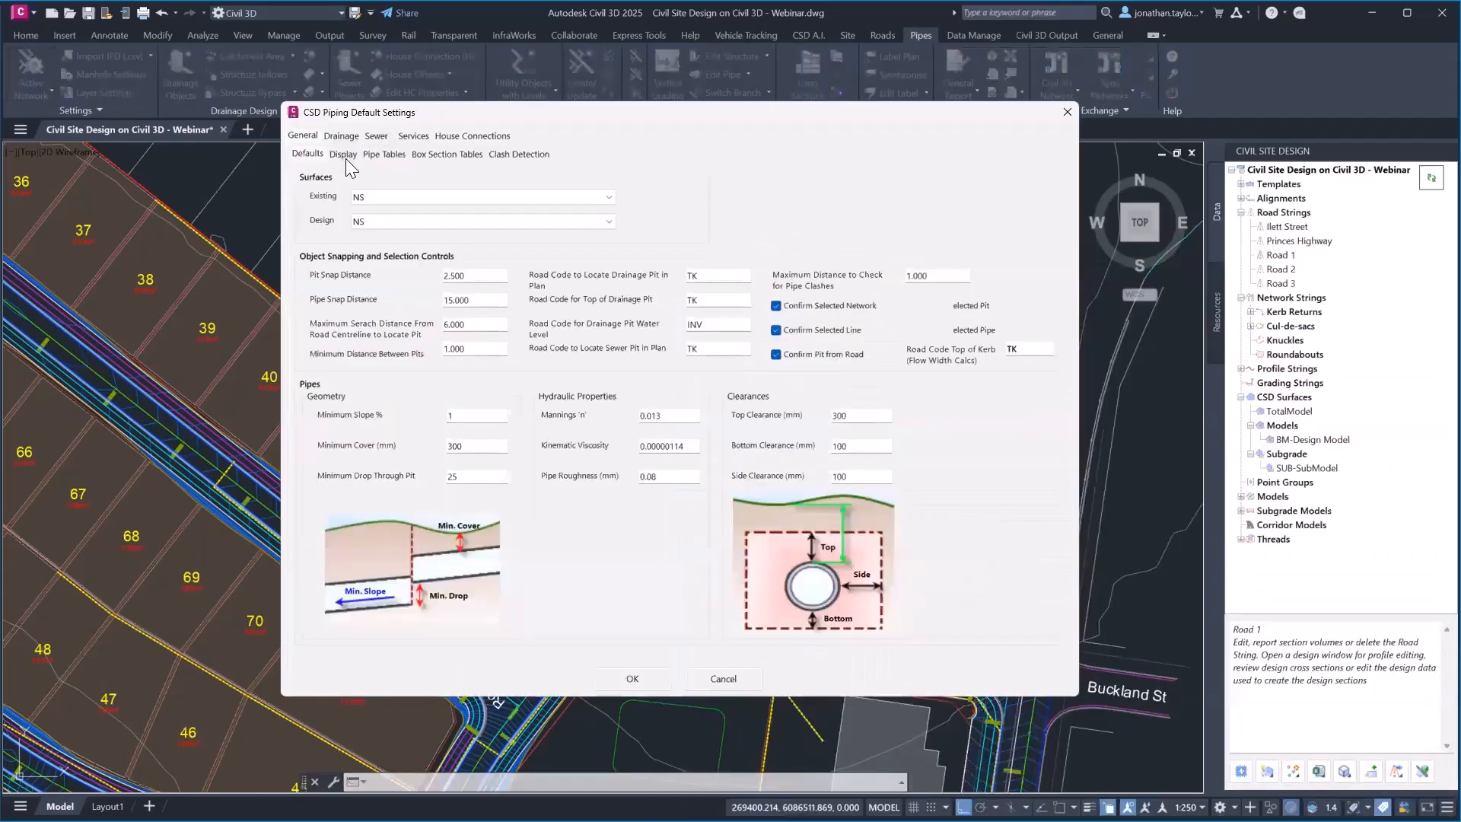
# Step: Review the piping defaults for pipe and box section tables, drainage design, pit families and sewer design
pyautogui.click(383, 153)
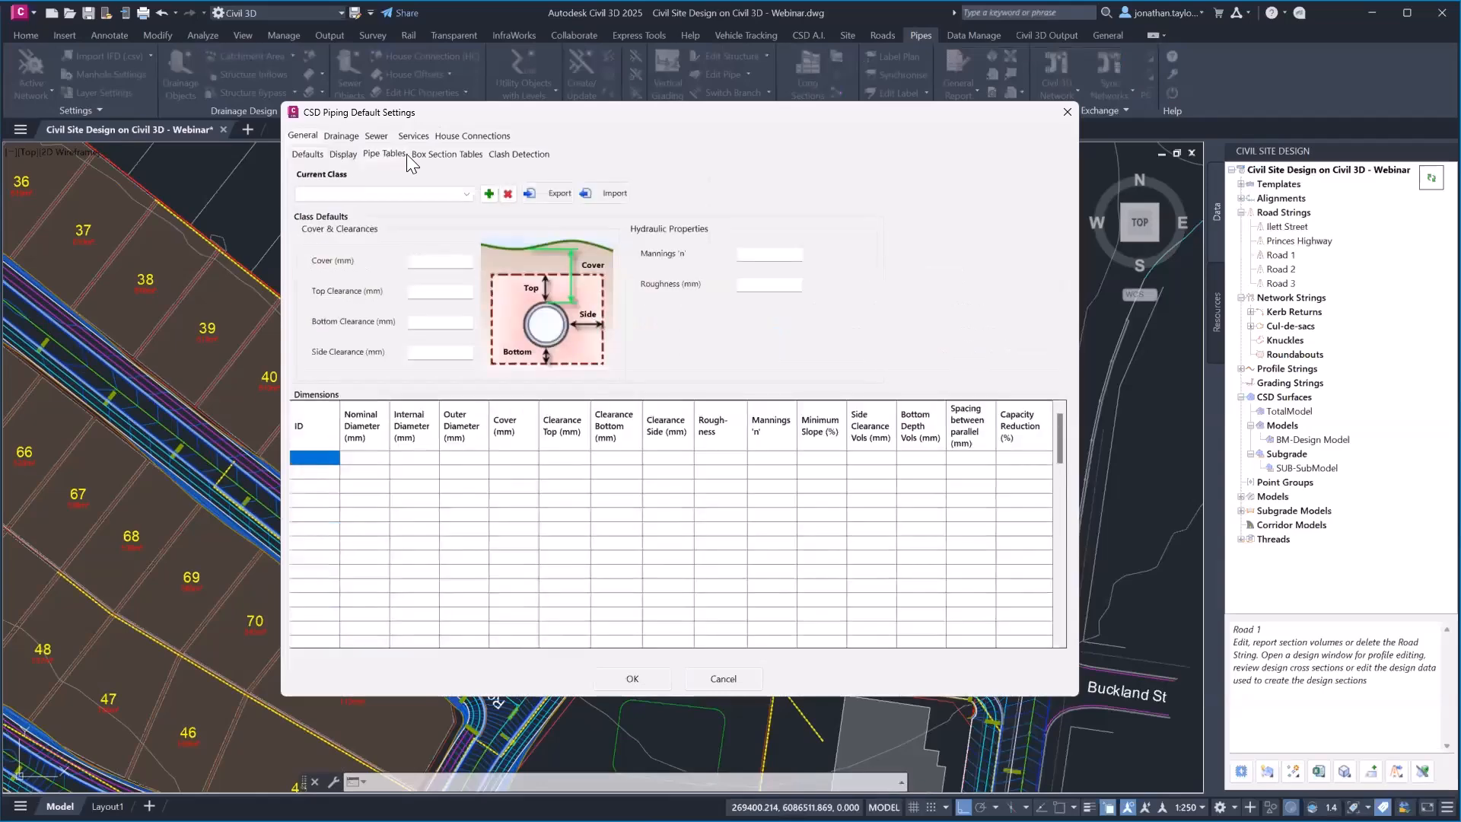
pyautogui.click(444, 153)
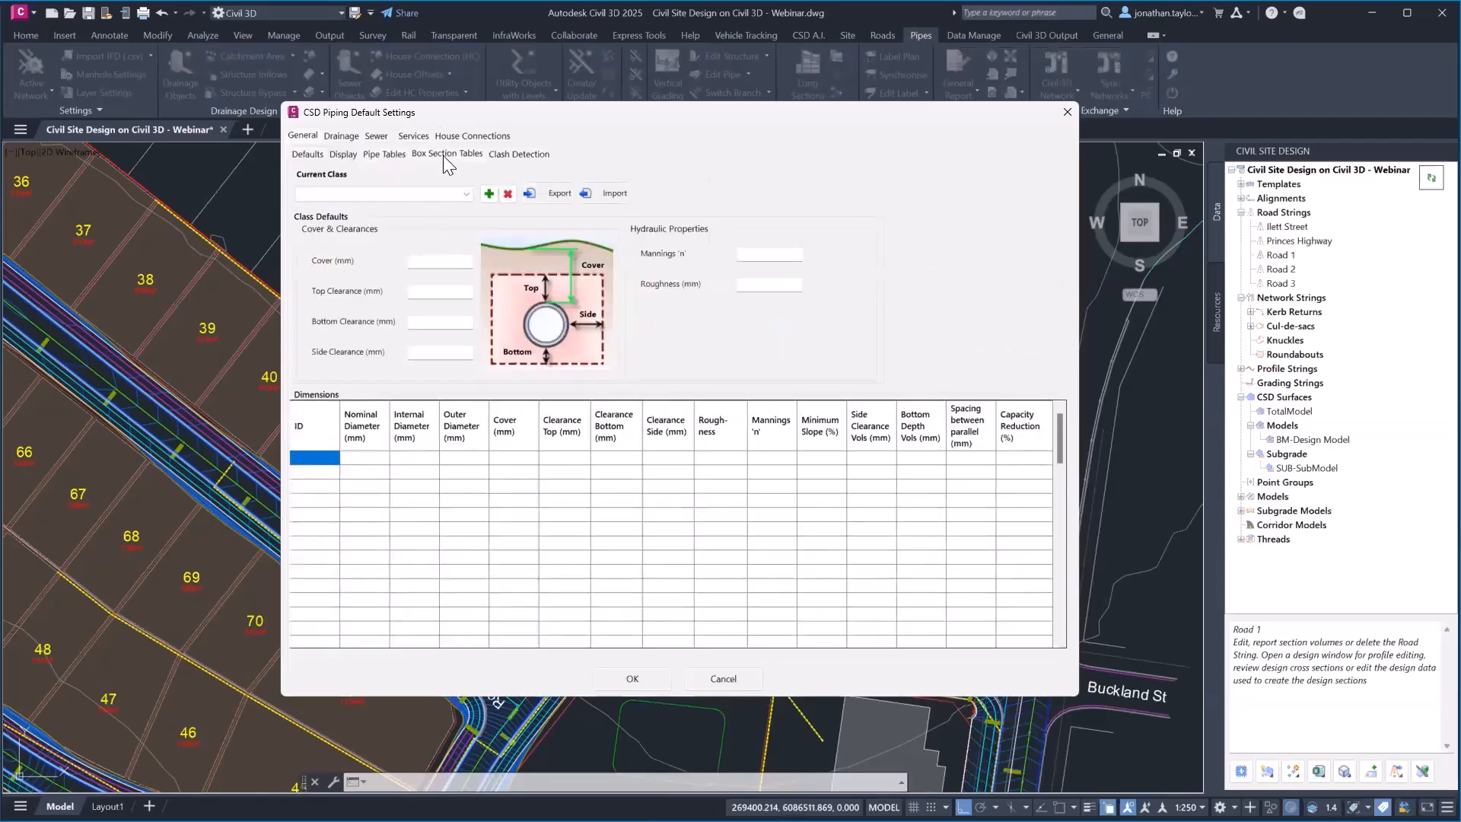
pyautogui.click(347, 135)
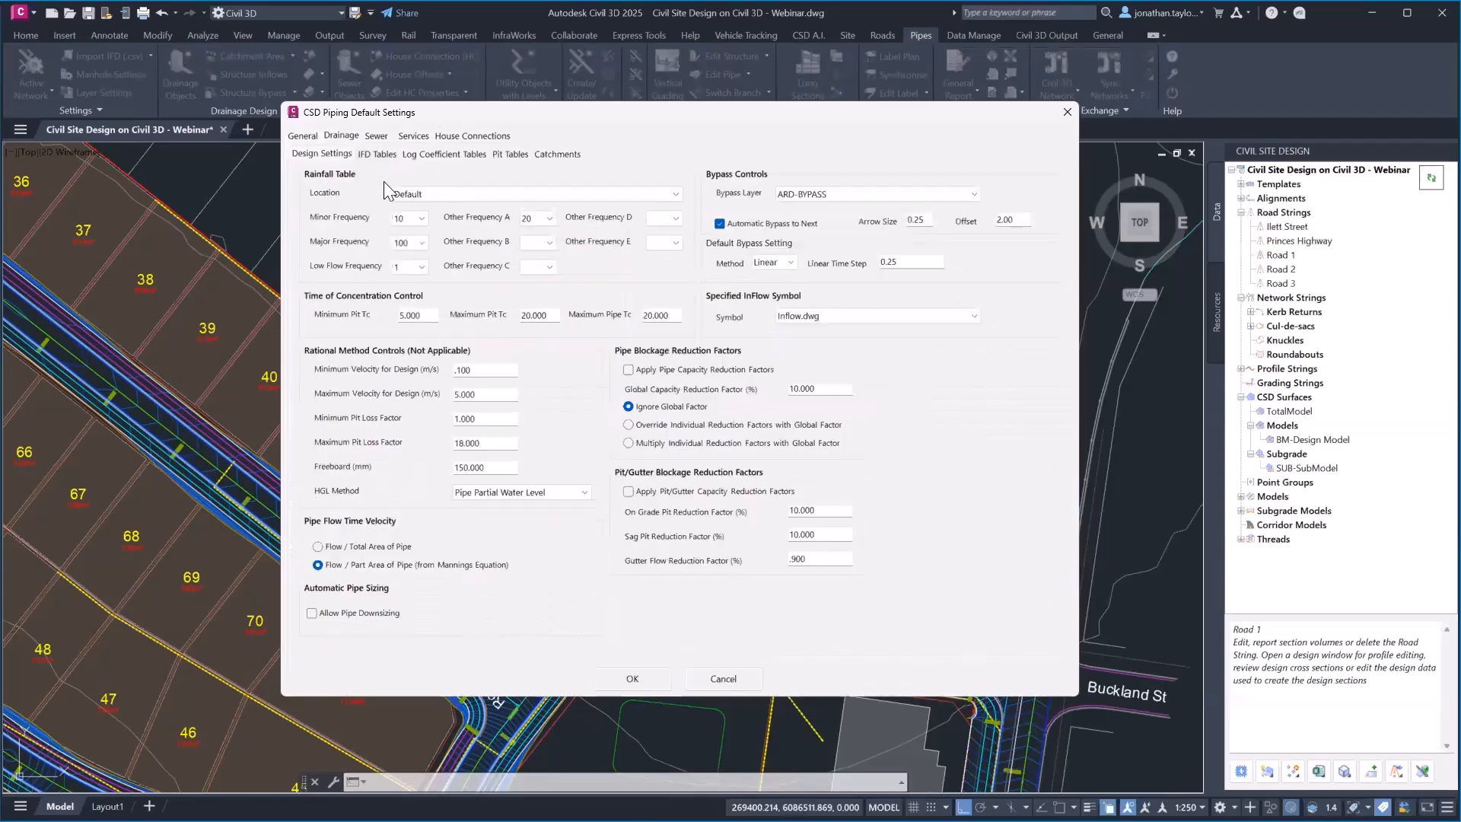
pyautogui.click(502, 153)
pyautogui.click(450, 187)
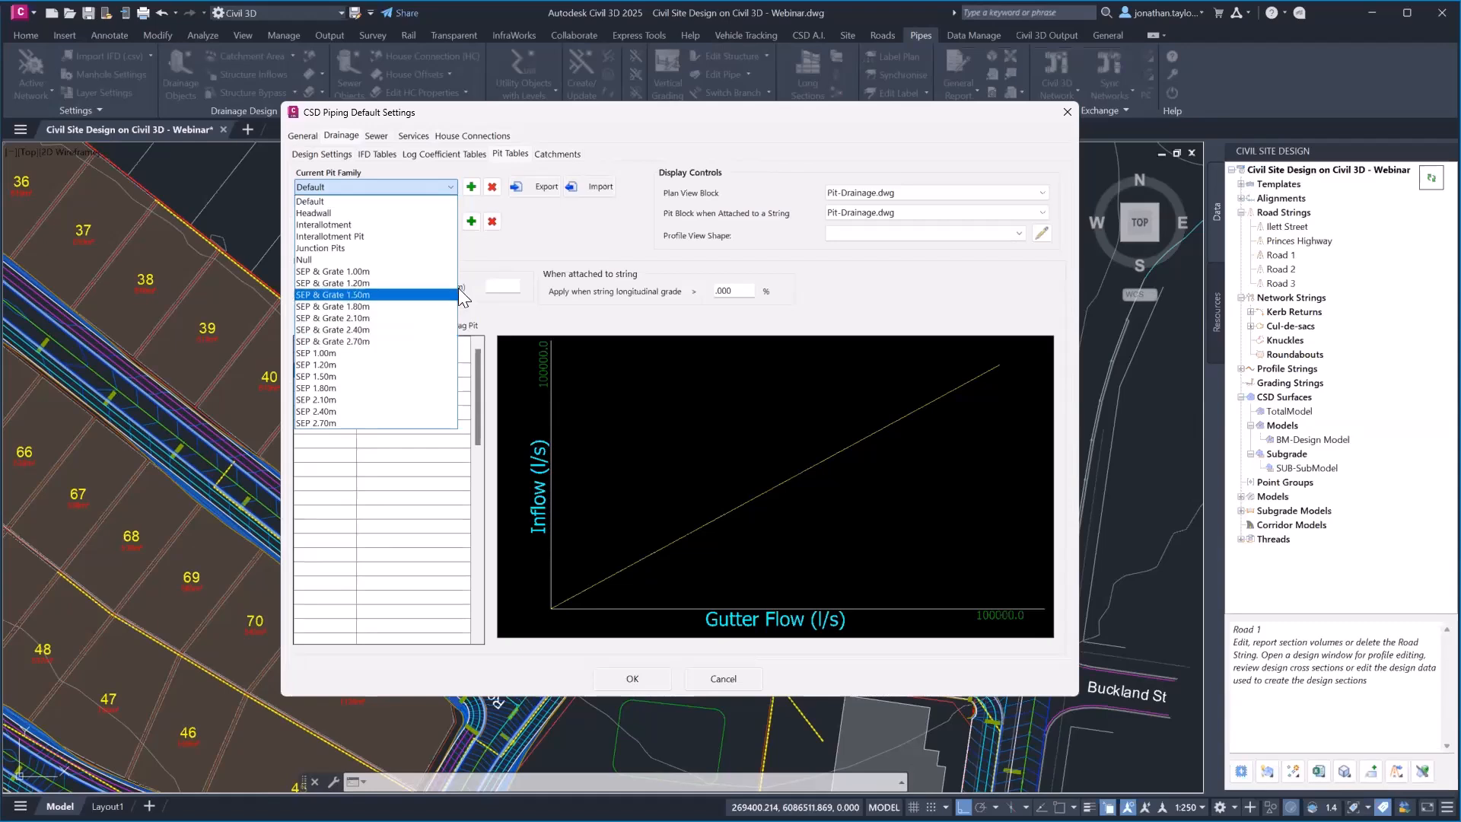
pyautogui.click(563, 227)
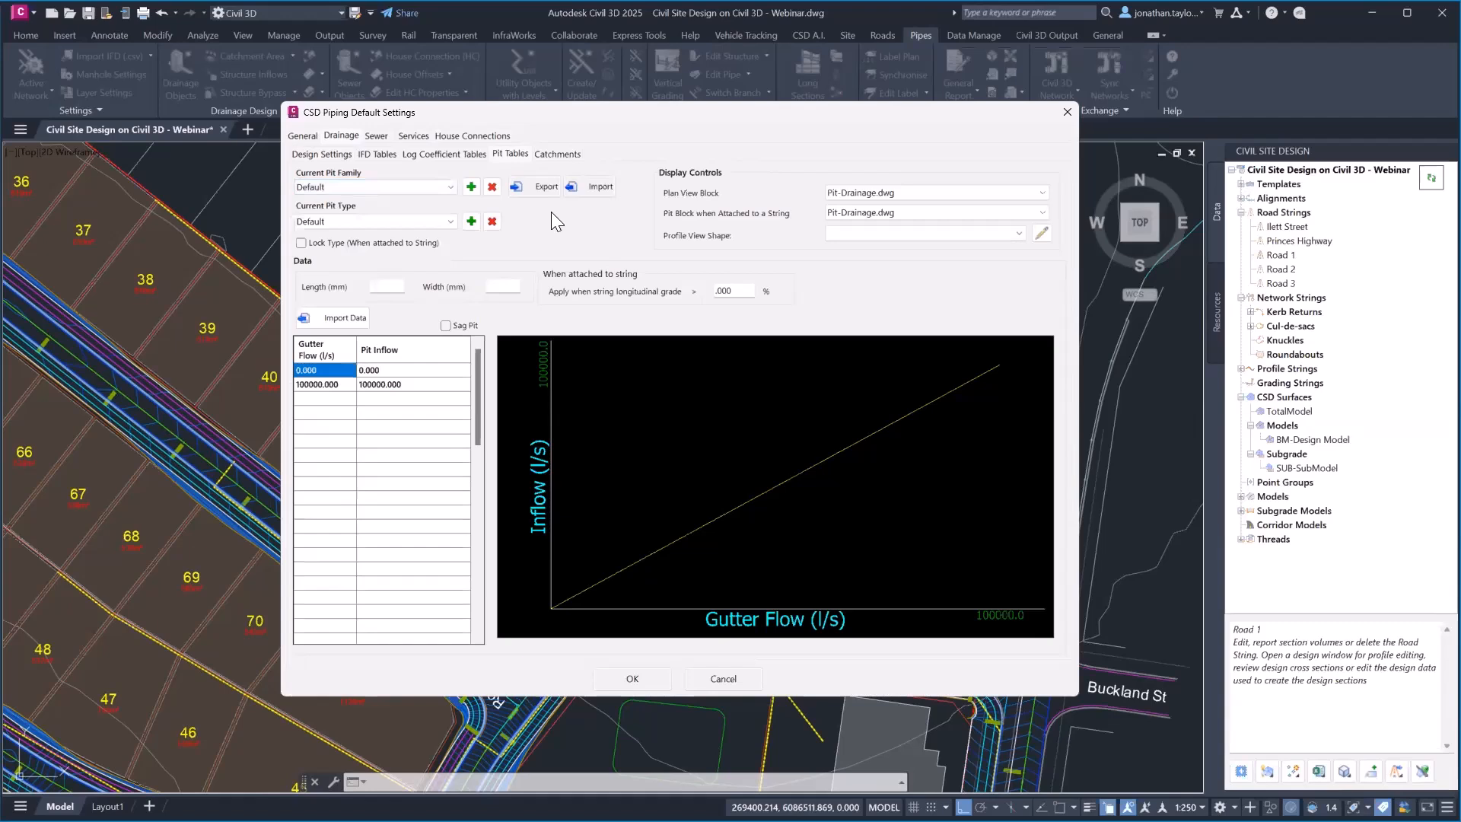
pyautogui.click(376, 137)
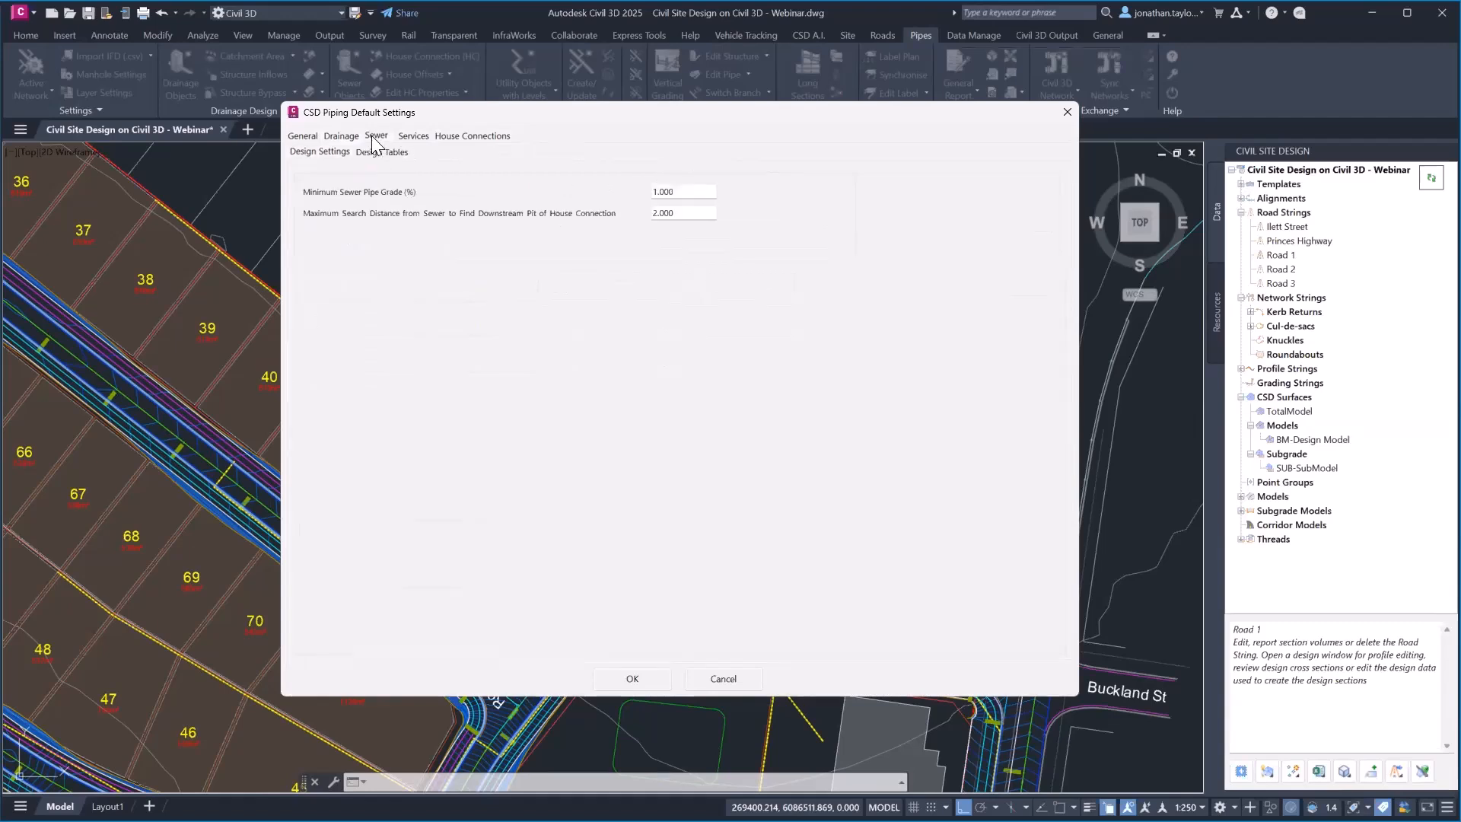
# Step: Review the sewer design tables and the Services defaults for Pipe 375, and close the piping default settings
pyautogui.click(380, 153)
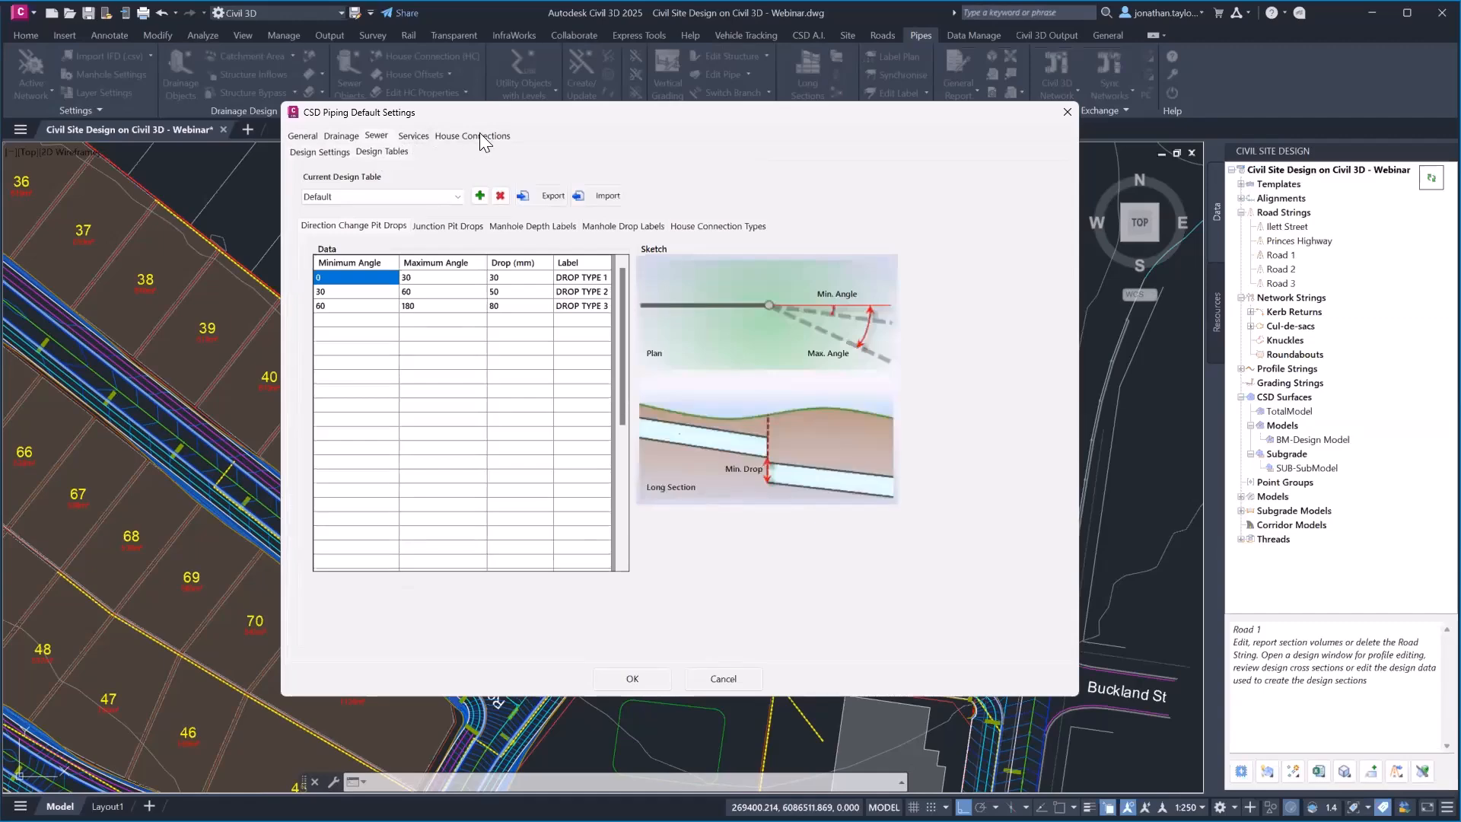
pyautogui.click(409, 136)
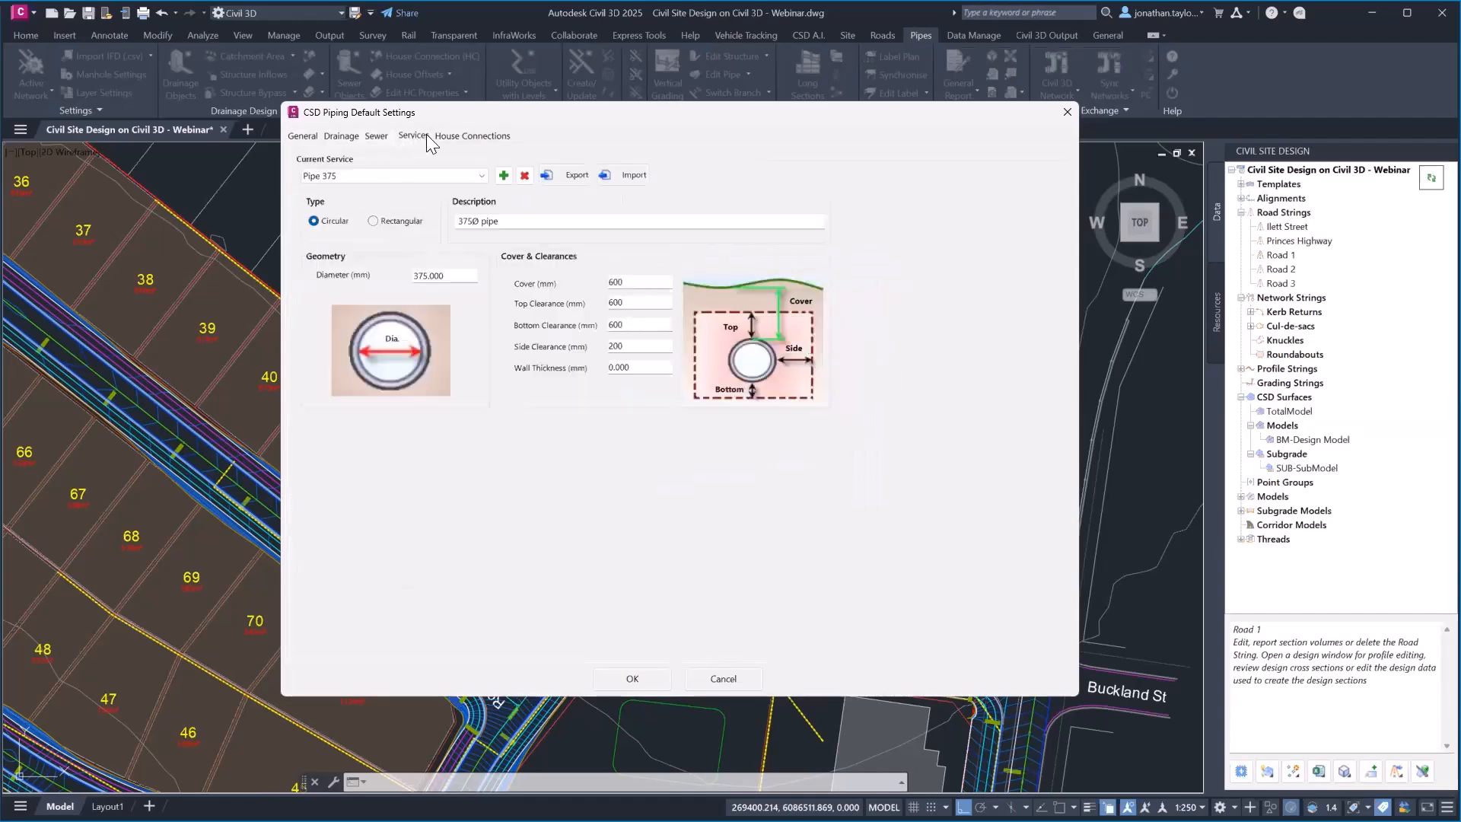
pyautogui.moveTo(458, 114); pyautogui.dragTo(637, 128)
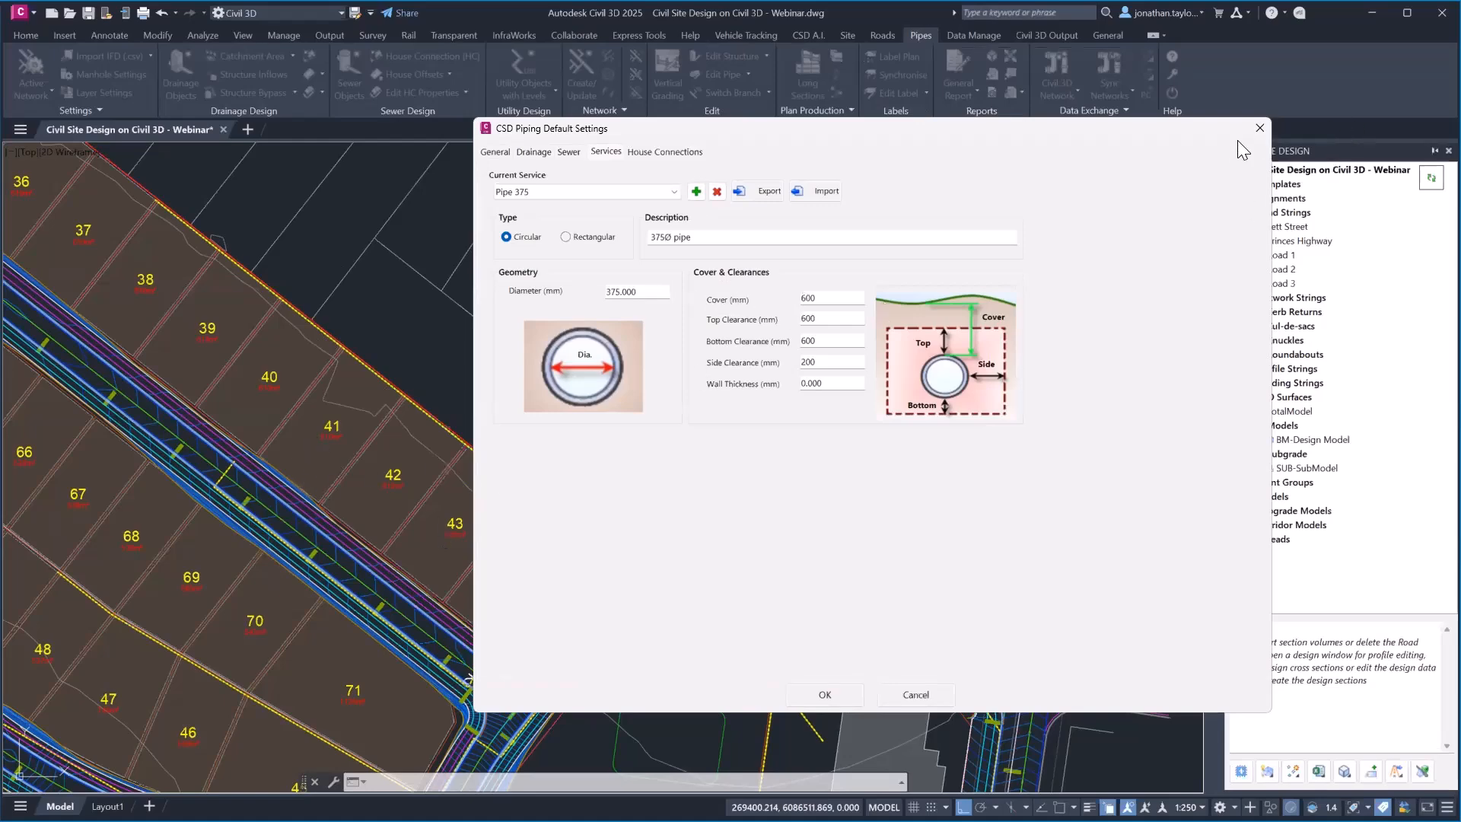
pyautogui.click(1259, 128)
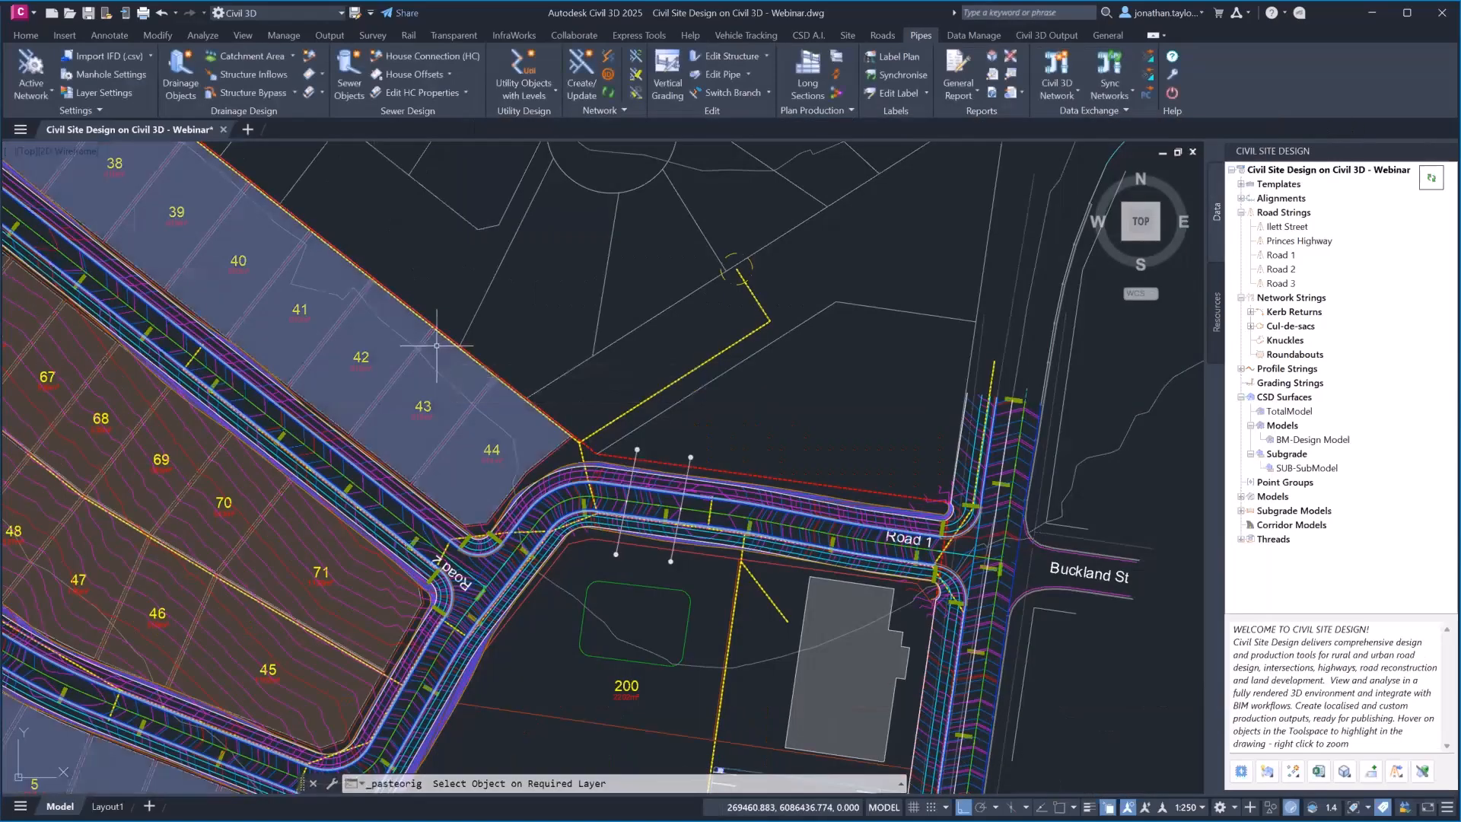
# Step: Create drainage pipes and pits from all objects on the _CSD-Pipes_Drainage layer, using SEP & Grate 1.00m pits and P-Class 2 RCP 225 pipes
pyautogui.click(183, 84)
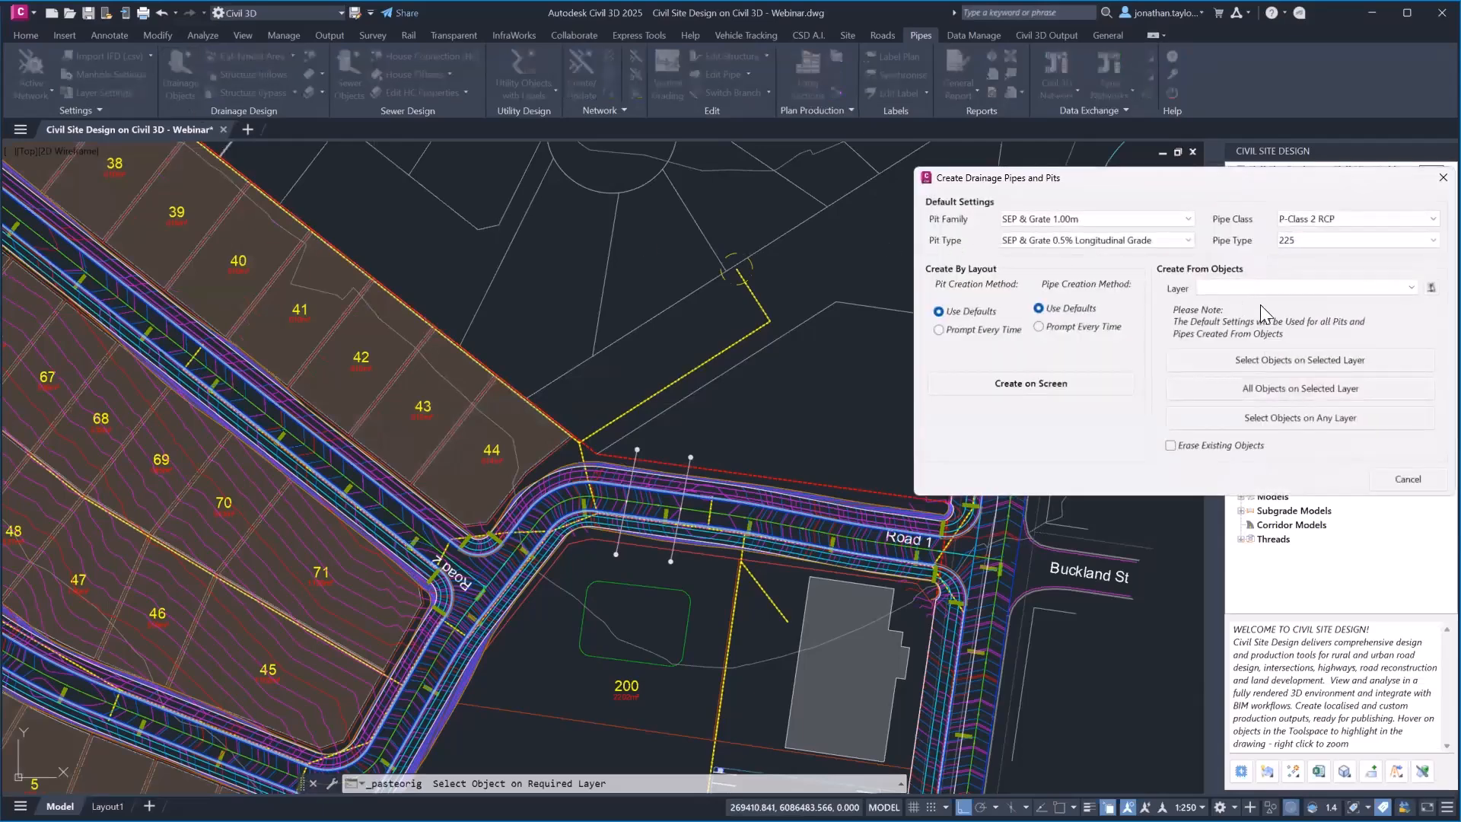
pyautogui.click(1431, 287)
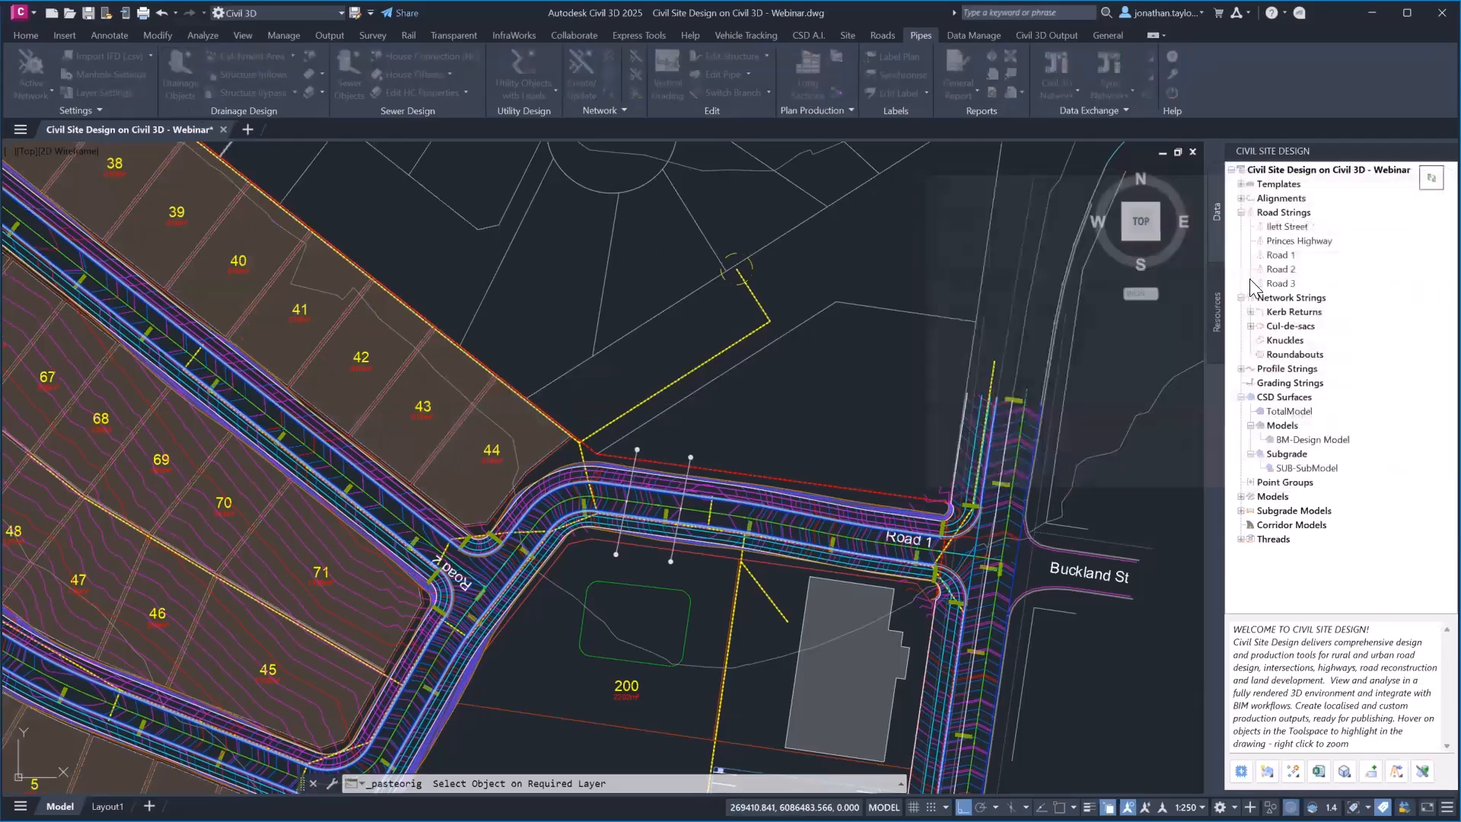
pyautogui.click(735, 342)
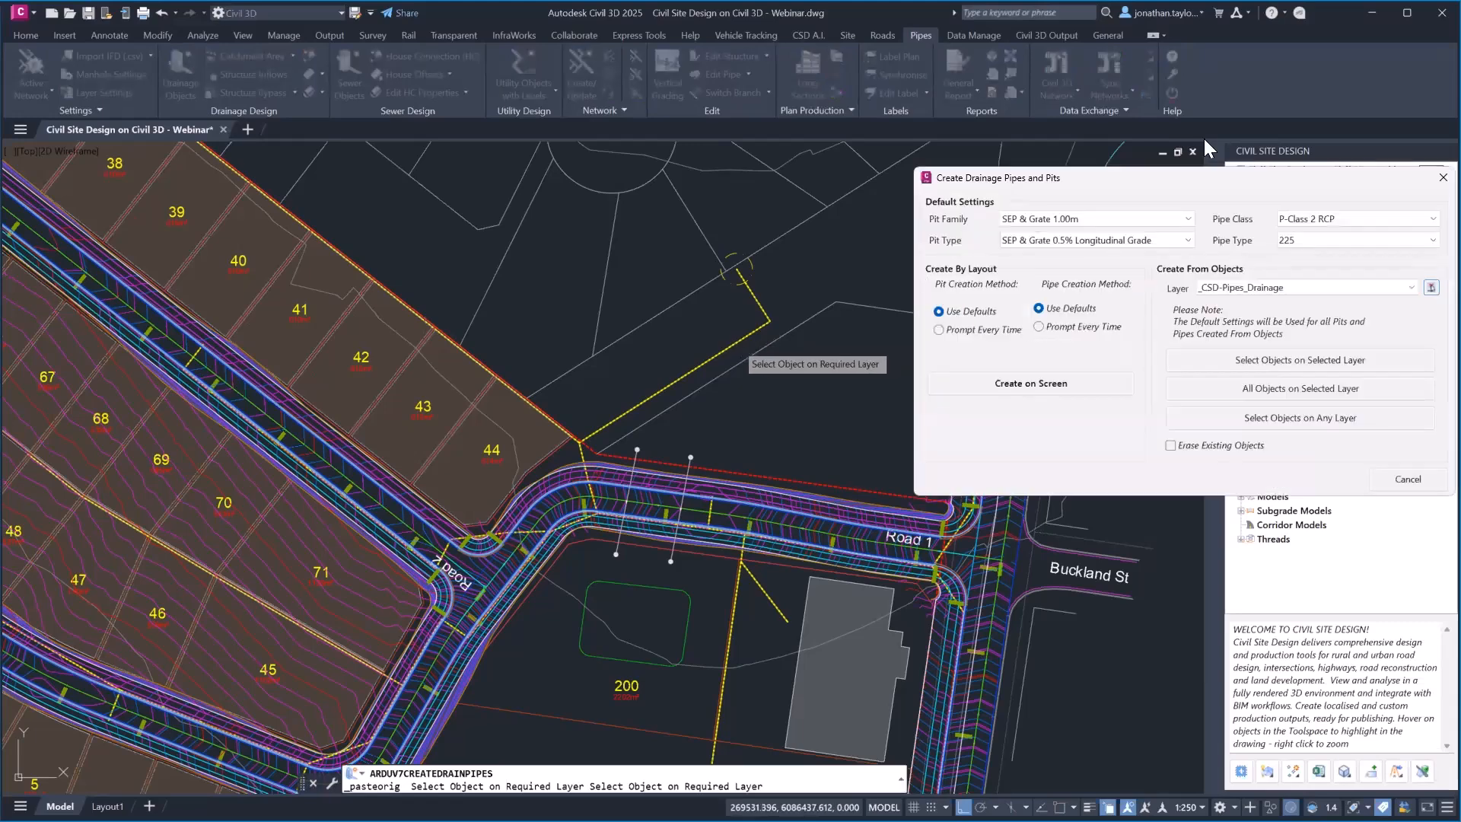
pyautogui.moveTo(1183, 185); pyautogui.dragTo(1128, 142)
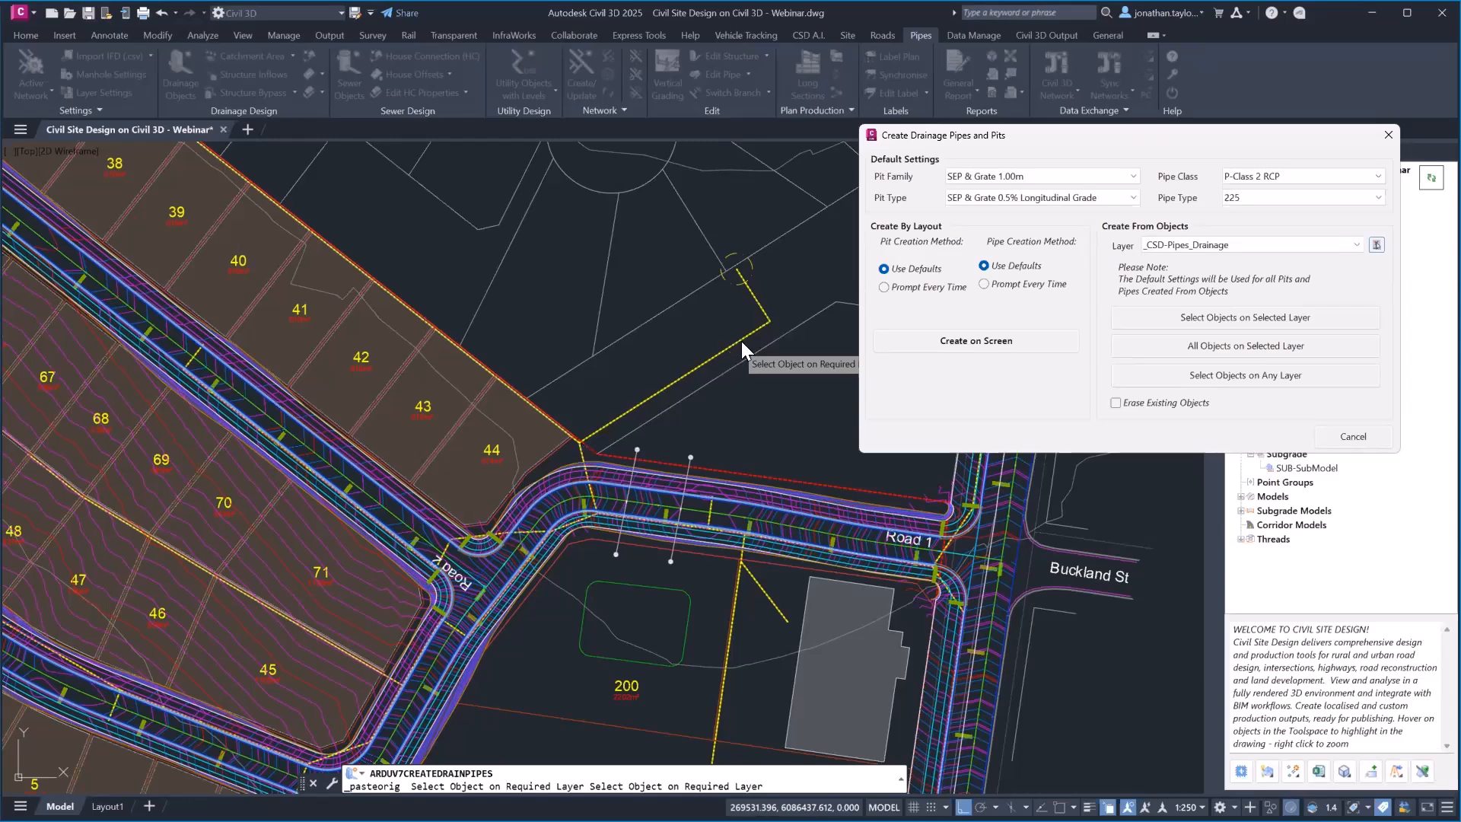
pyautogui.click(1238, 350)
pyautogui.click(753, 447)
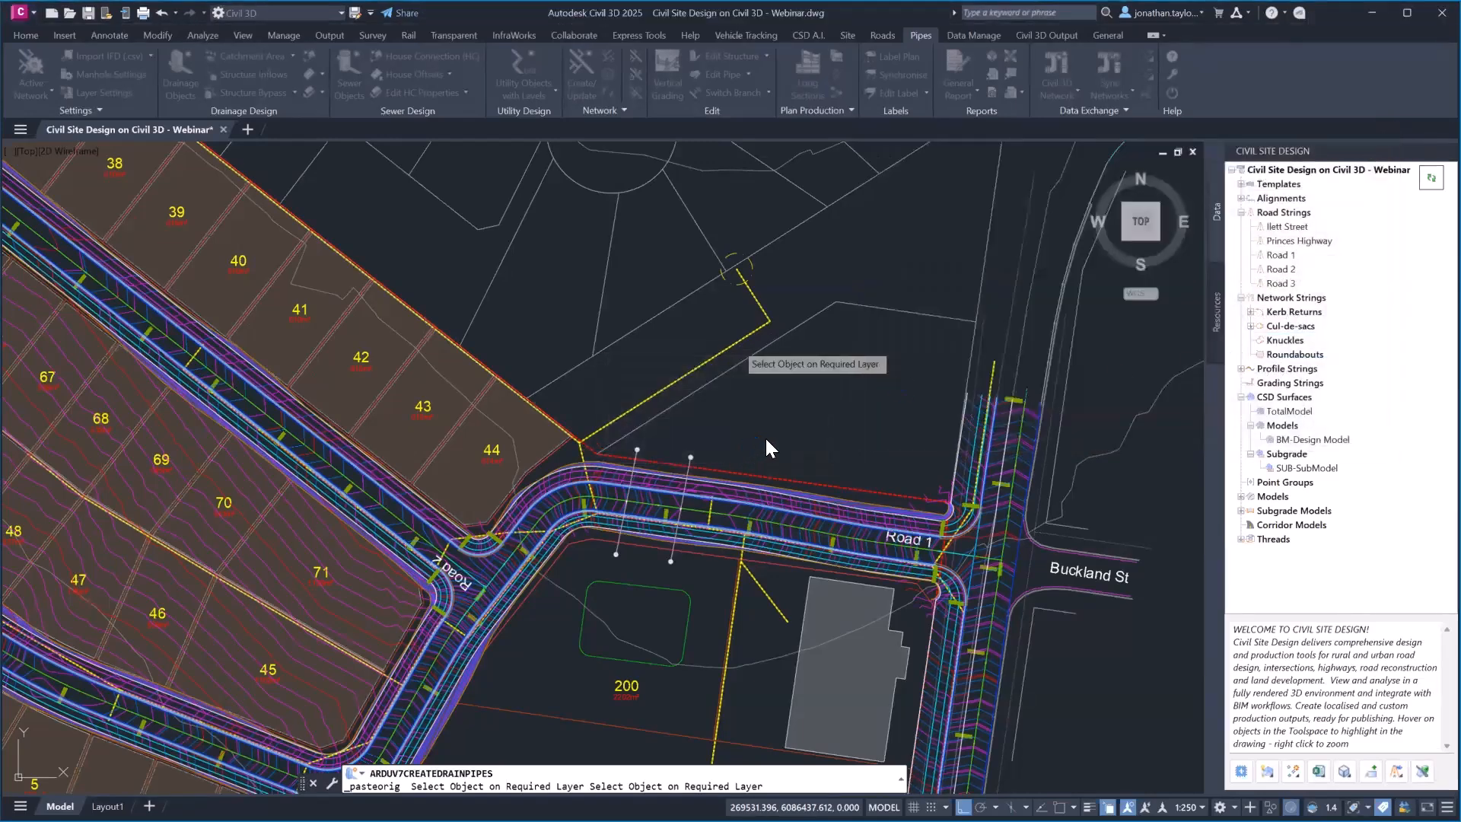
pyautogui.click(755, 444)
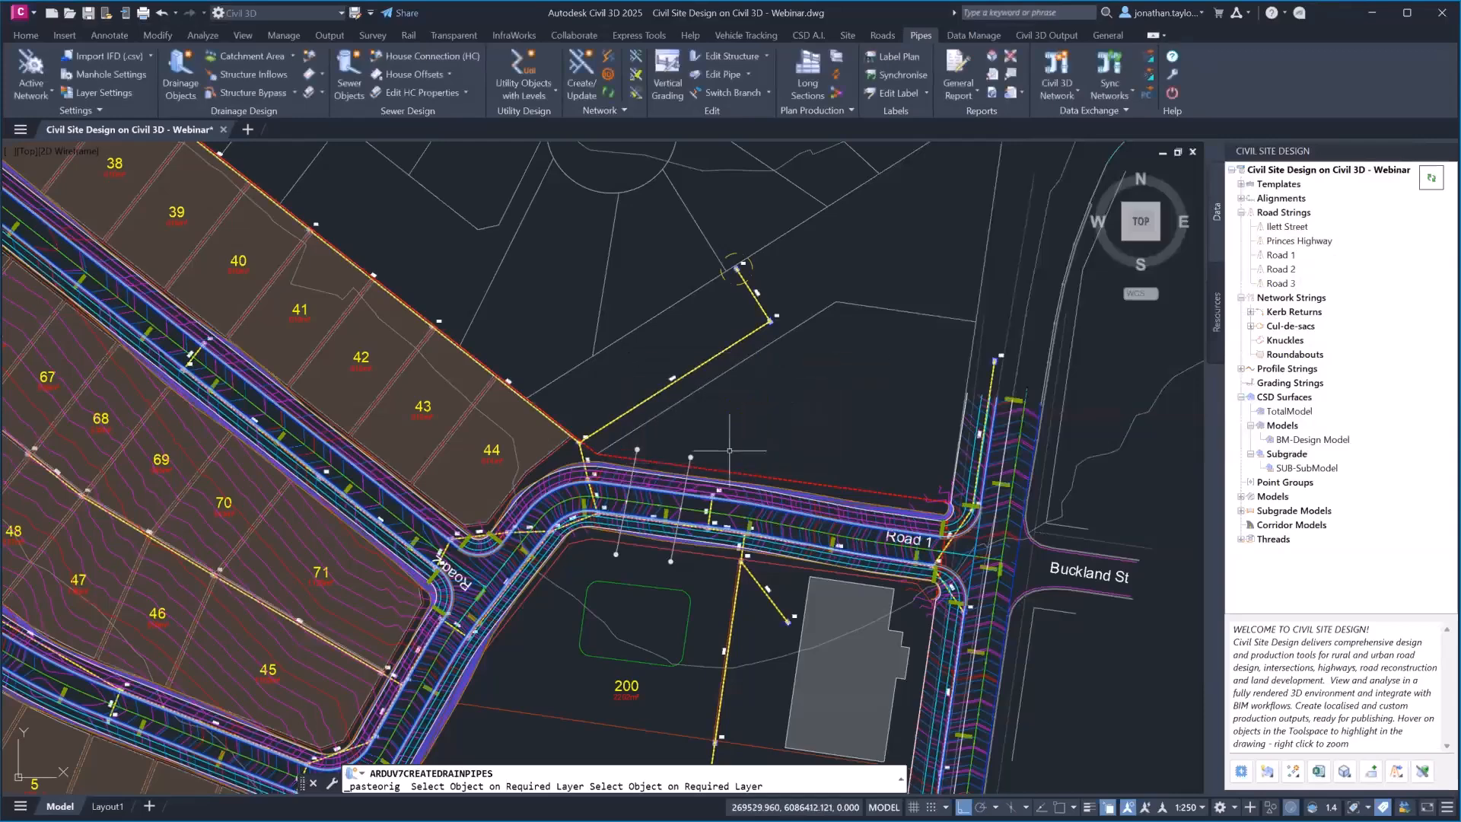
# Step: Create a drainage network named Network from the end pit at the circular marker north of Road 1, with downstream water level from Top of Pipe
pyautogui.moveTo(734, 422)
pyautogui.mouseDown(button='middle')
pyautogui.moveTo(747, 305)
pyautogui.moveTo(790, 348)
pyautogui.mouseUp(button='middle')
pyautogui.scroll(-2, 747, 305)
pyautogui.scroll(4, 723, 251)
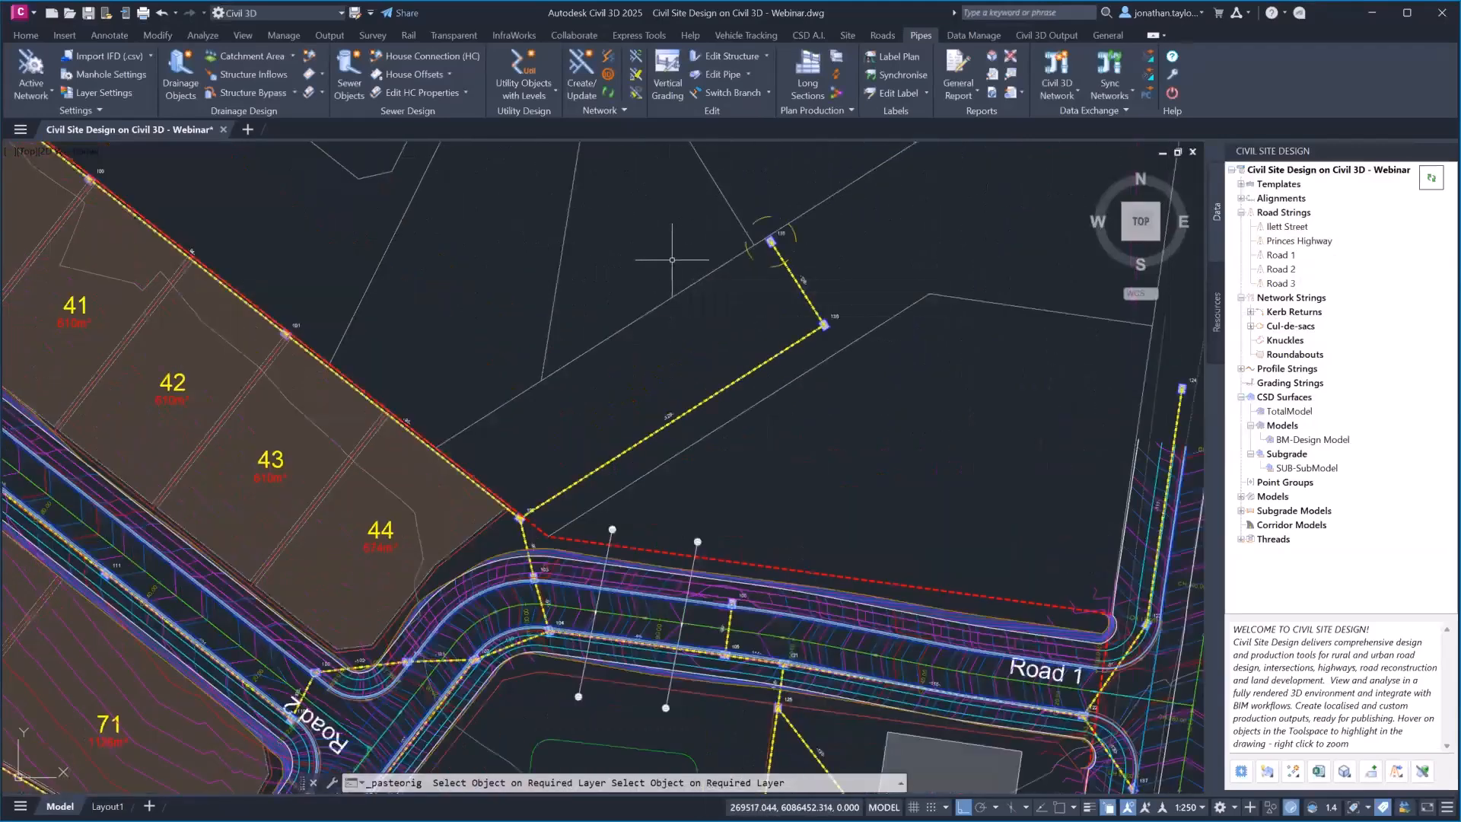
pyautogui.scroll(2, 750, 298)
pyautogui.scroll(-3, 888, 324)
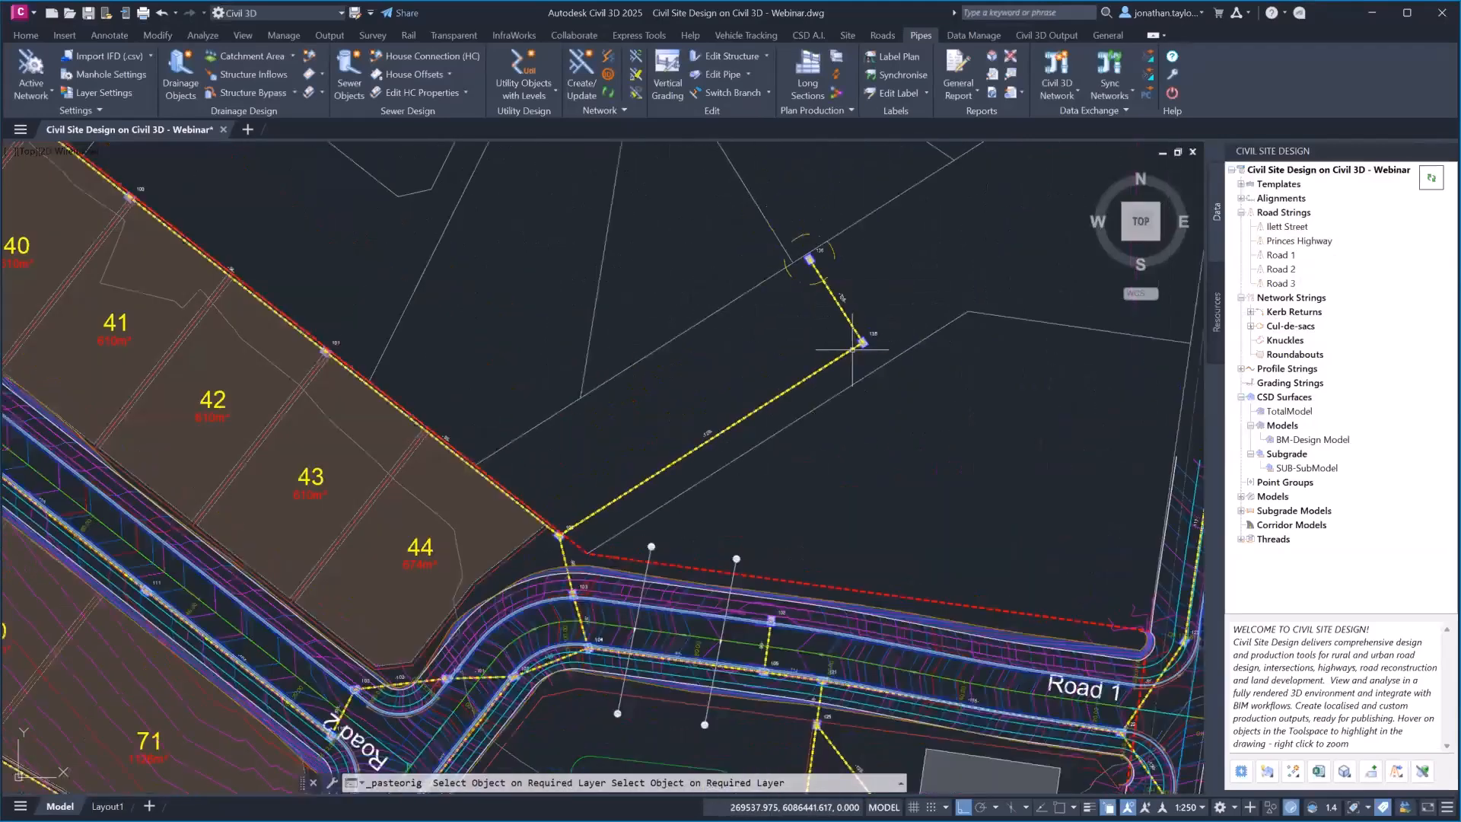
pyautogui.scroll(-2, 756, 328)
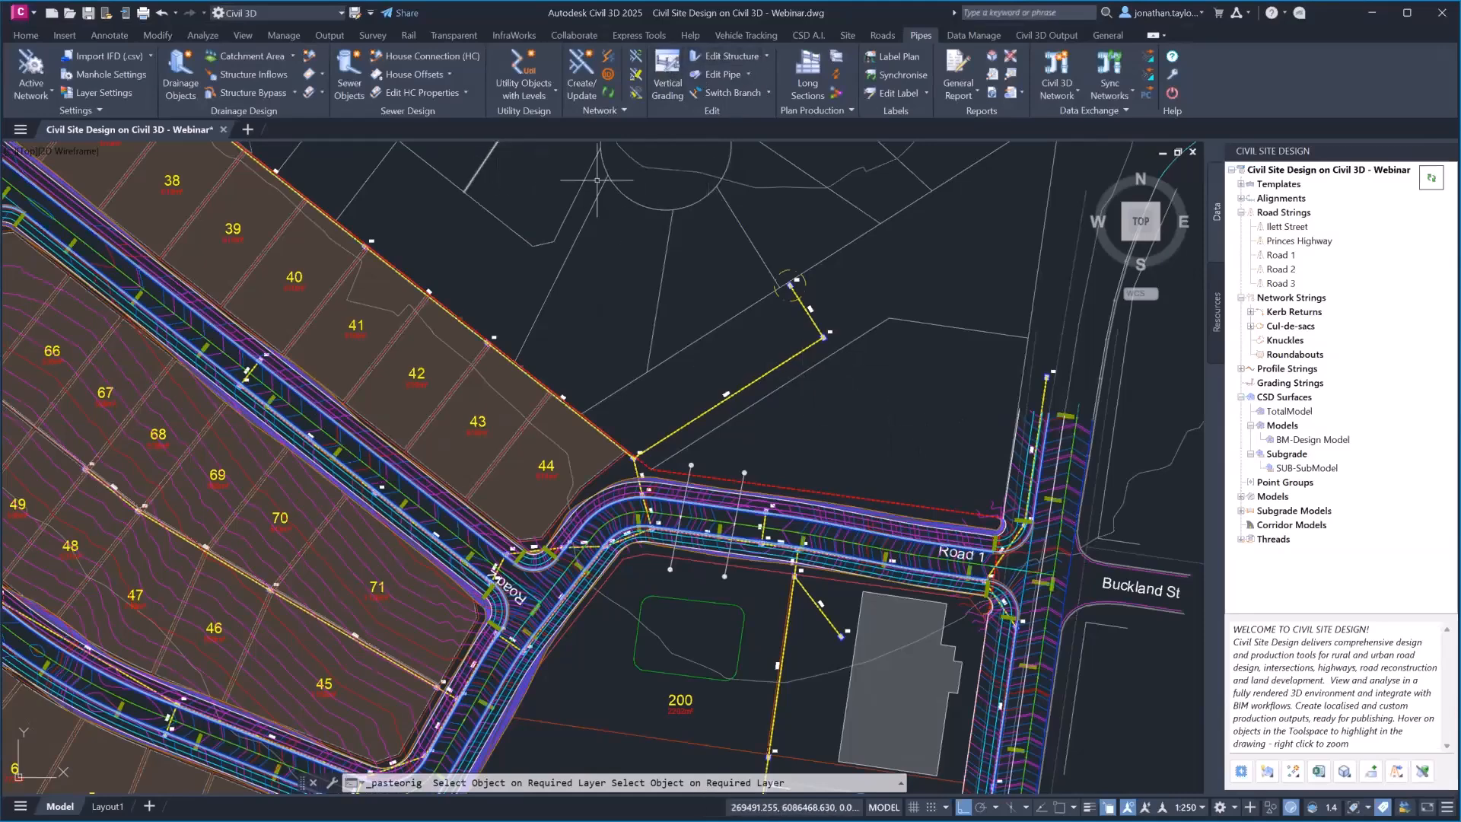
pyautogui.click(573, 79)
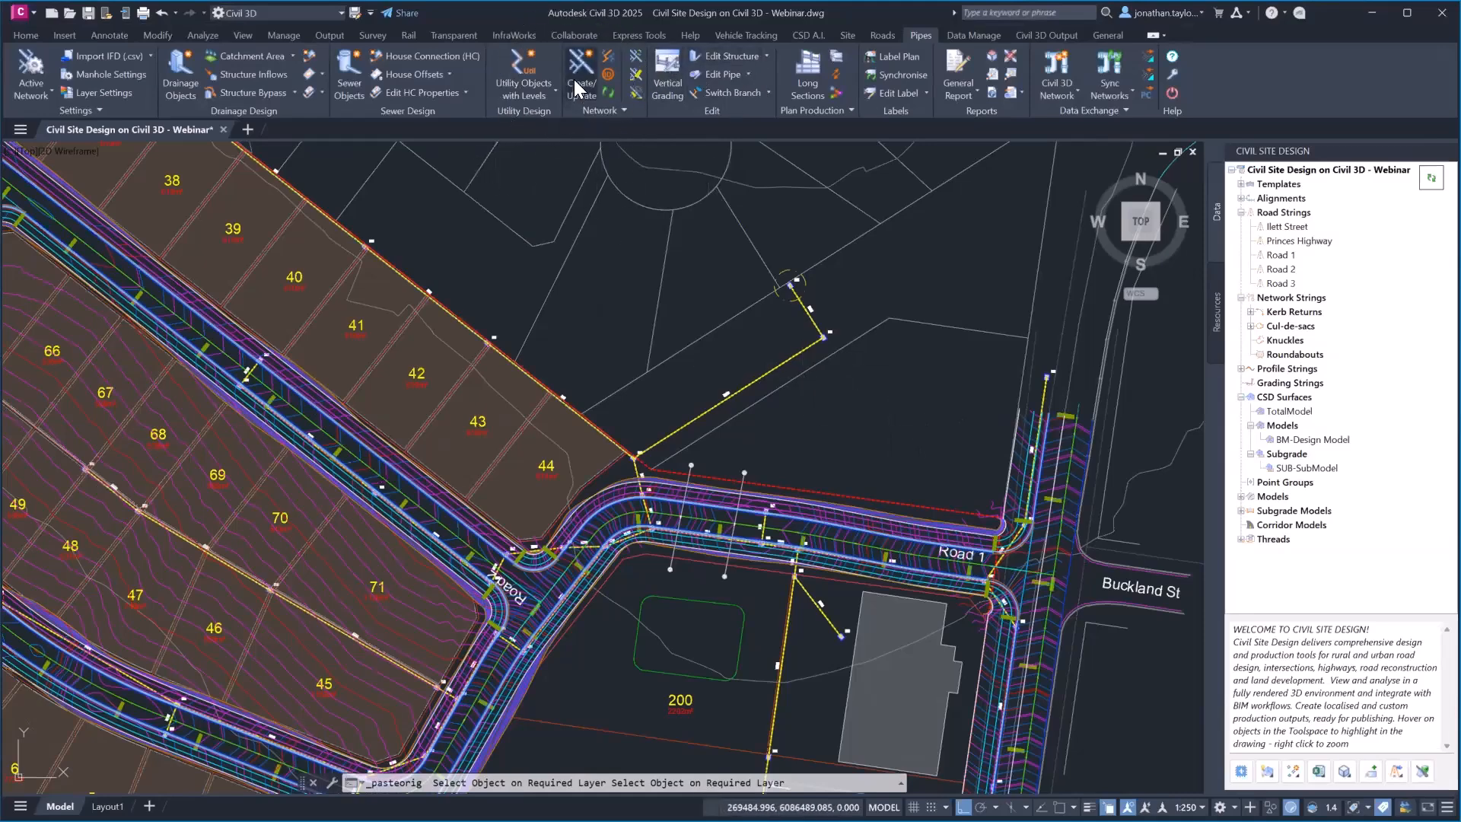
pyautogui.click(789, 285)
pyautogui.write('NEt')
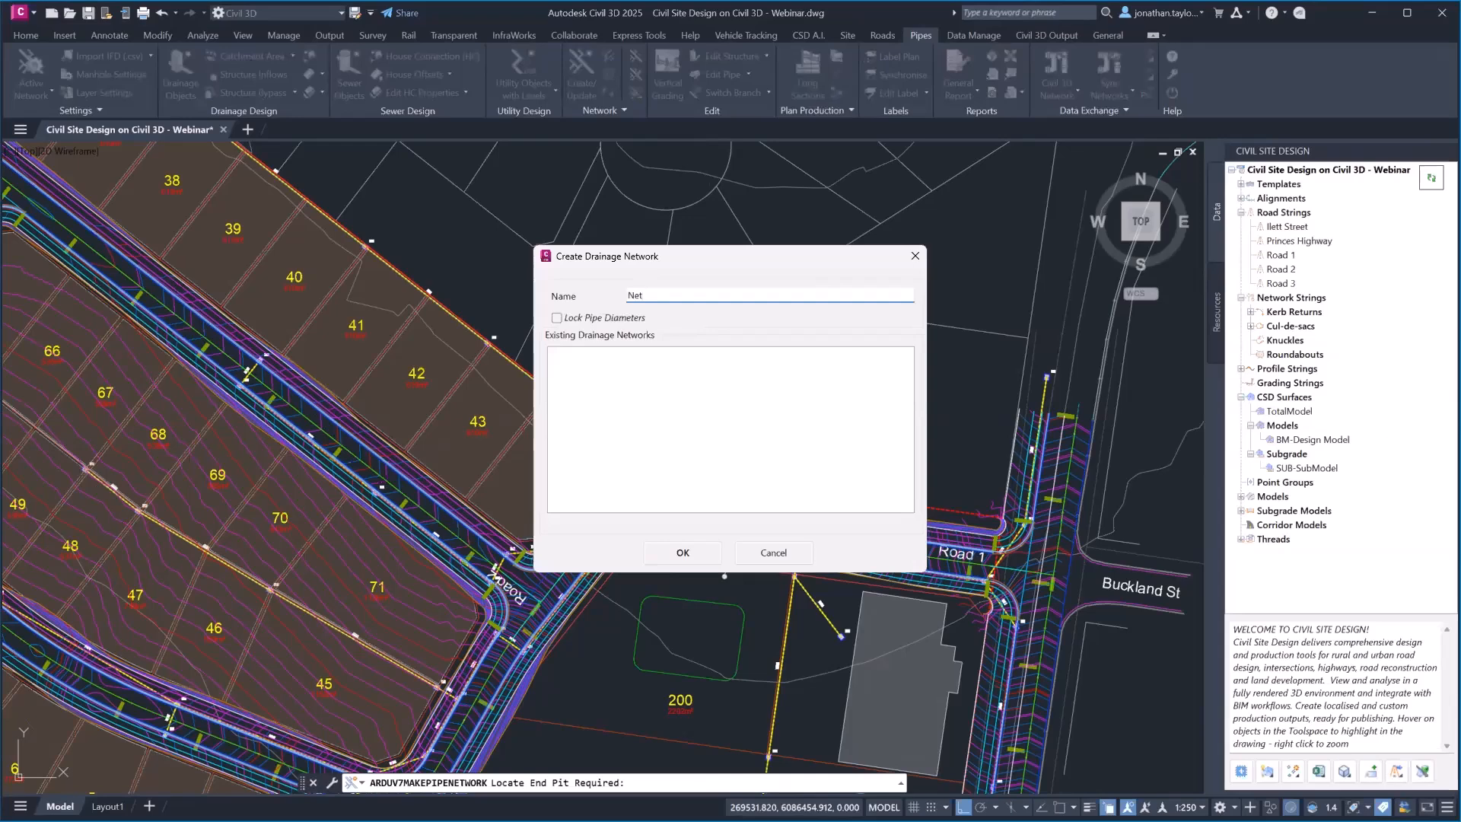
pyautogui.write('work')
pyautogui.click(697, 556)
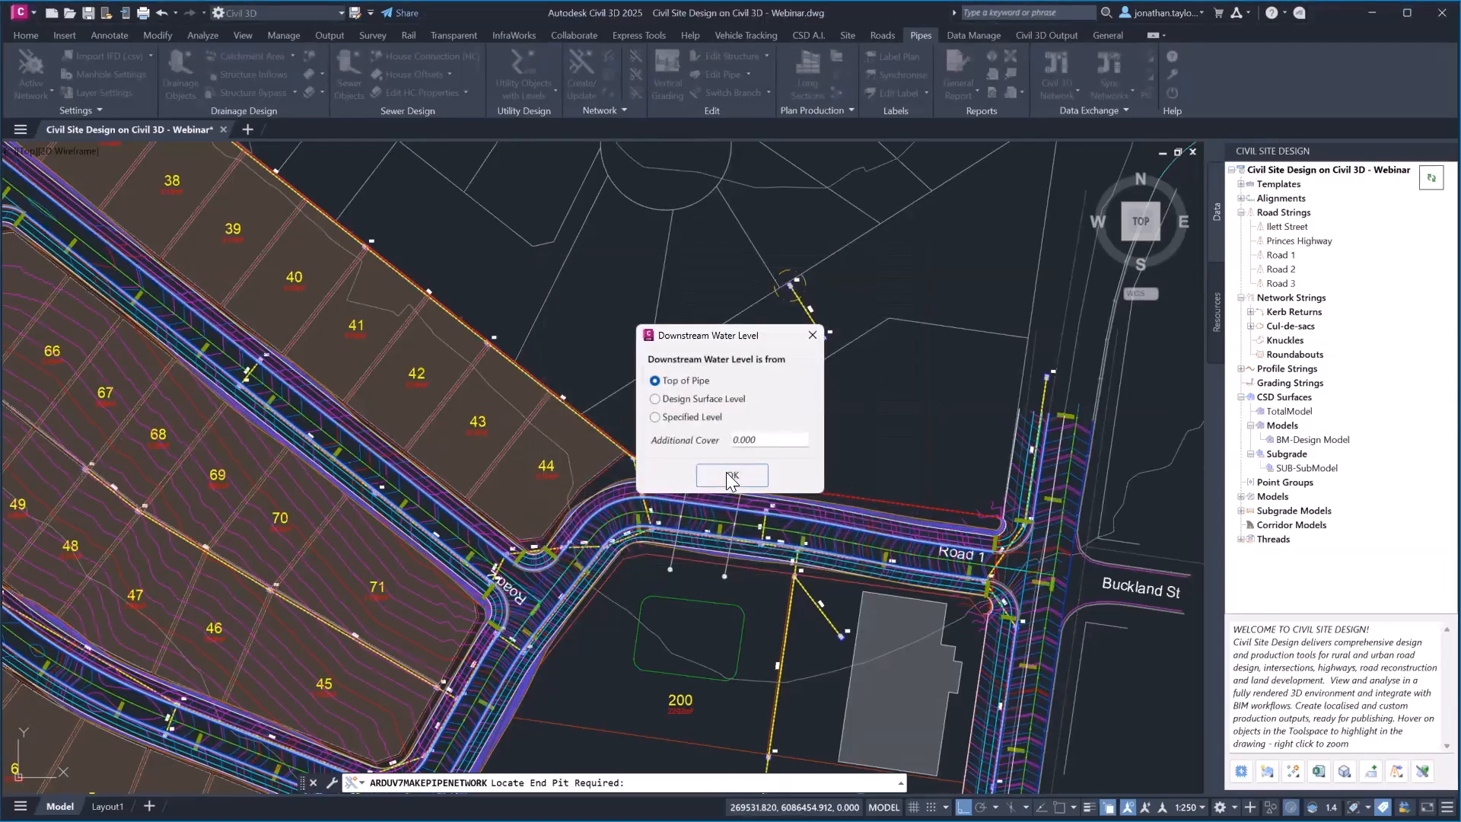
pyautogui.click(732, 475)
# Step: Relocate the bend pit next to the end pit southeast towards the lot boundary, at X 269542.451, Y 6086440.747
pyautogui.scroll(4, 670, 366)
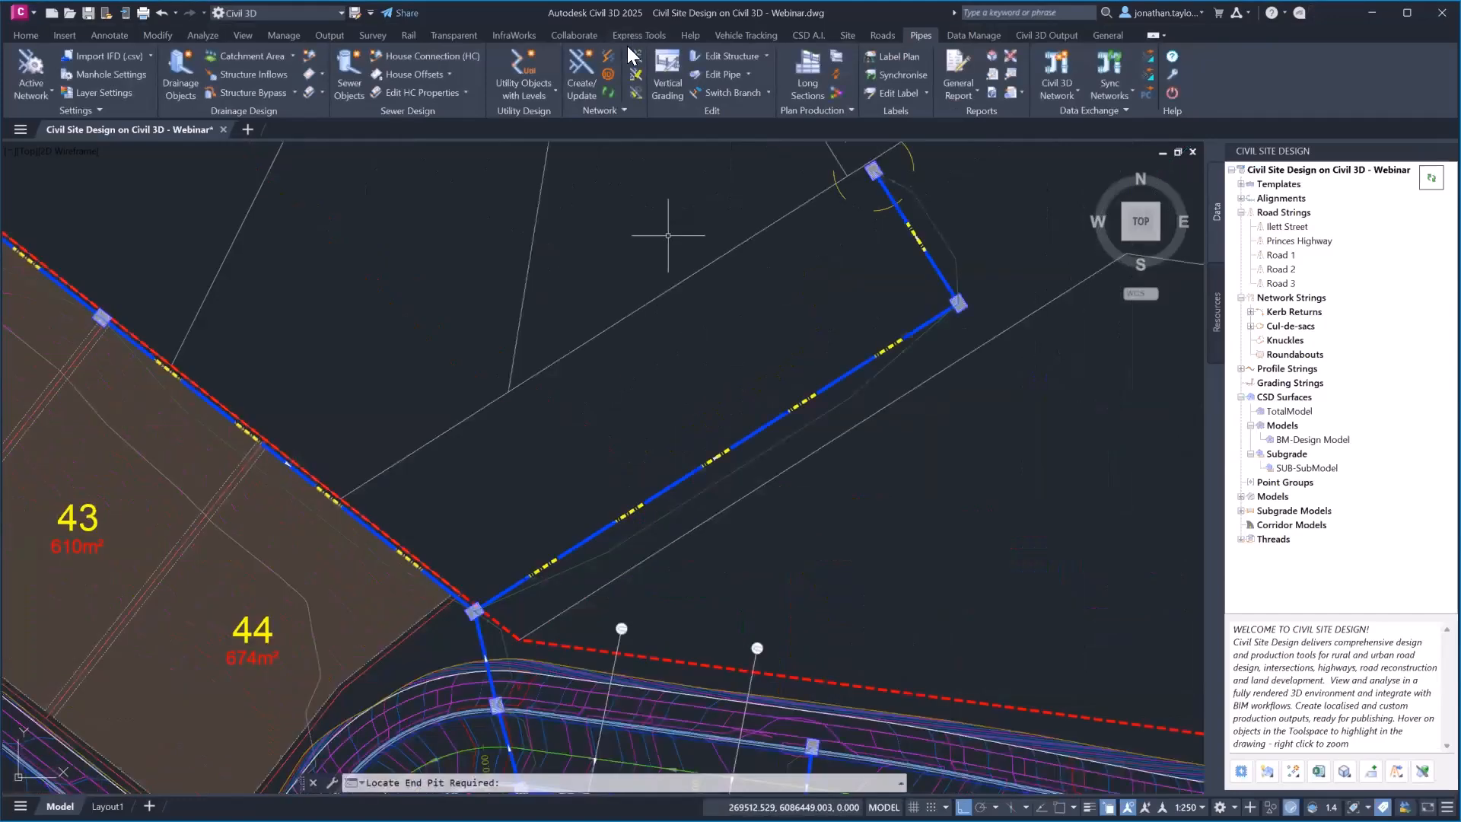
pyautogui.click(738, 55)
pyautogui.click(958, 304)
pyautogui.click(701, 435)
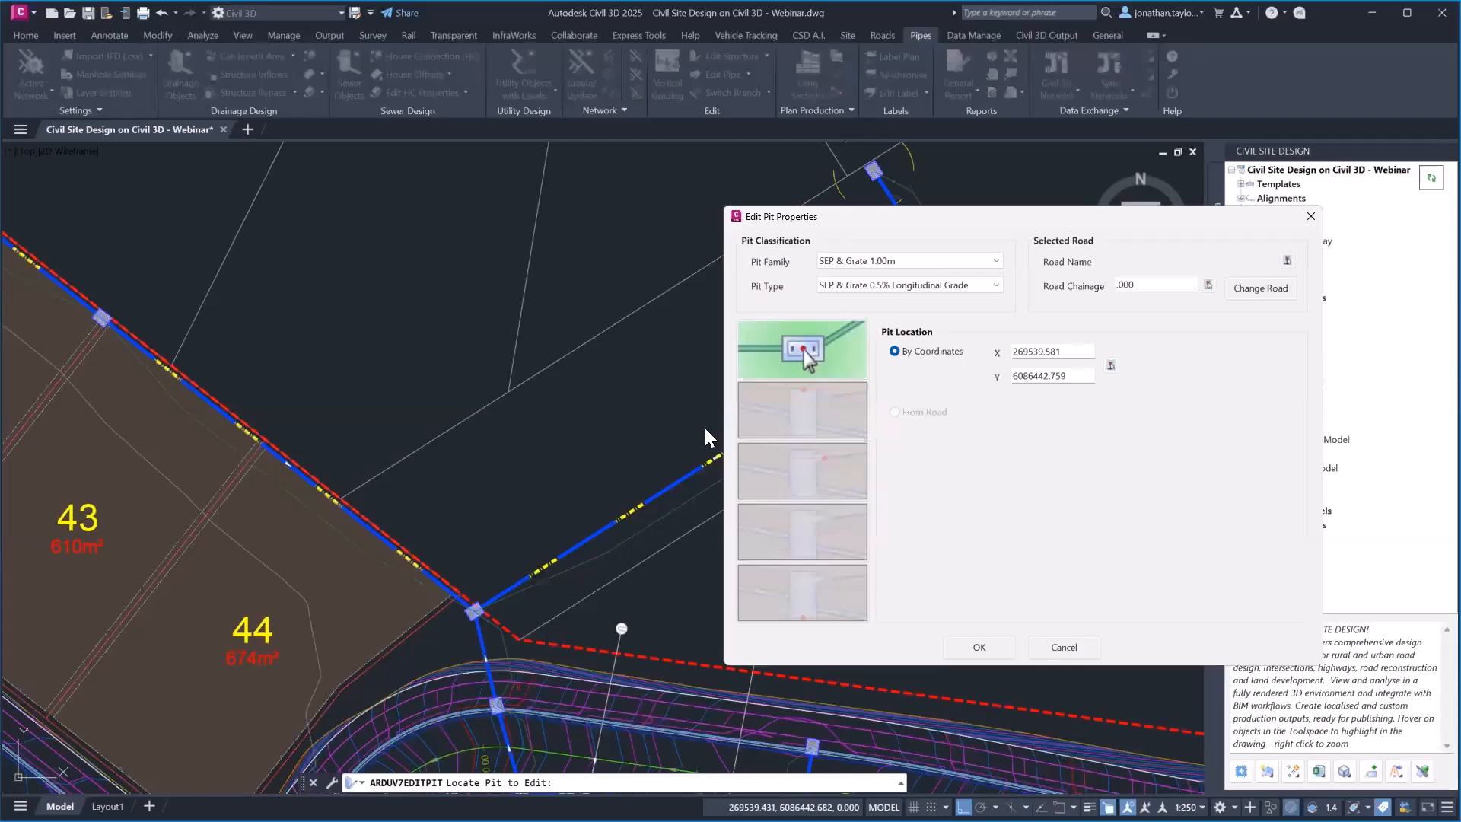
pyautogui.click(1110, 365)
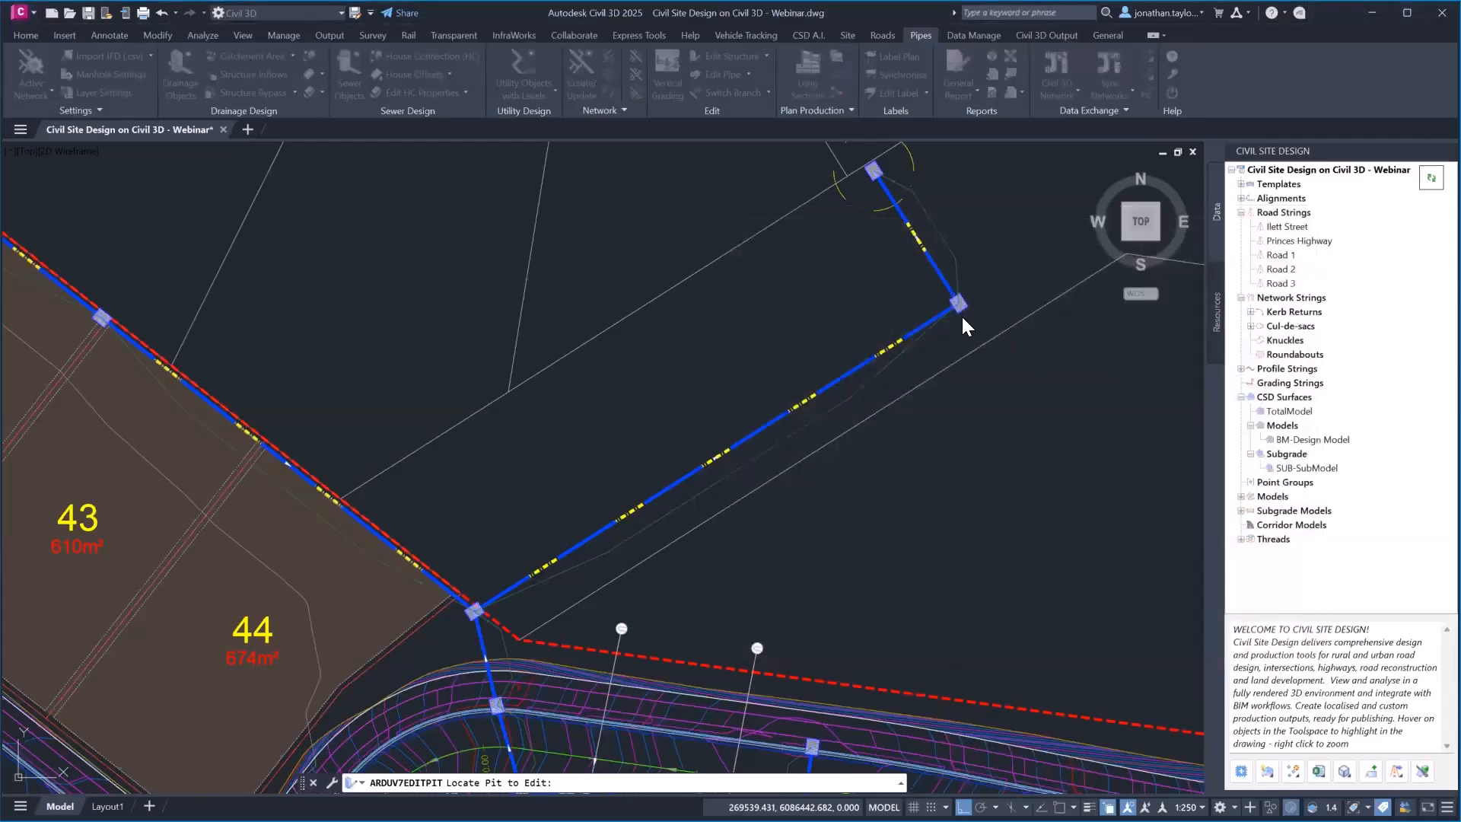
pyautogui.click(990, 325)
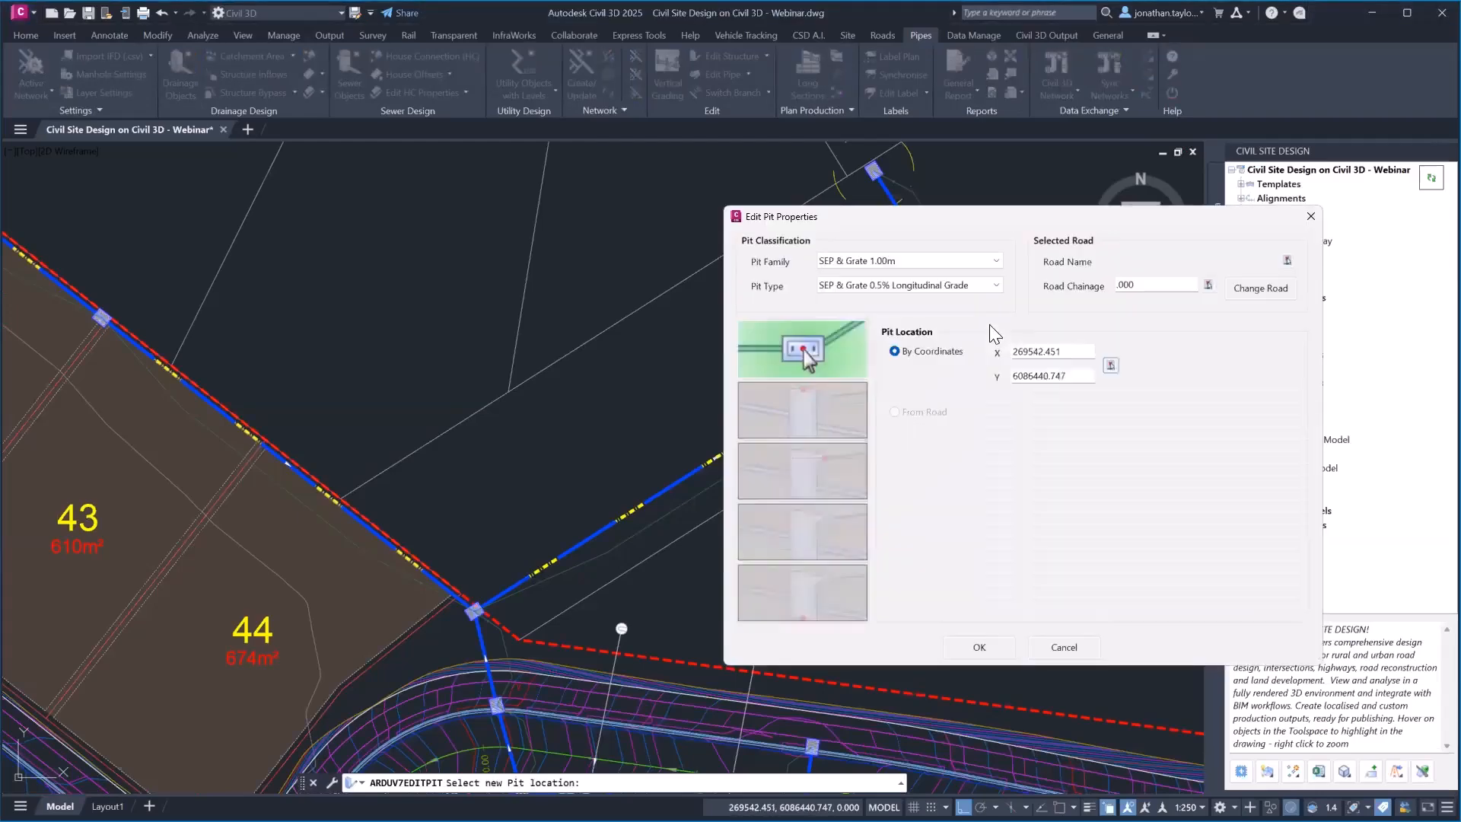
pyautogui.click(982, 645)
pyautogui.moveTo(945, 312); pyautogui.dragTo(810, 336, button='middle')
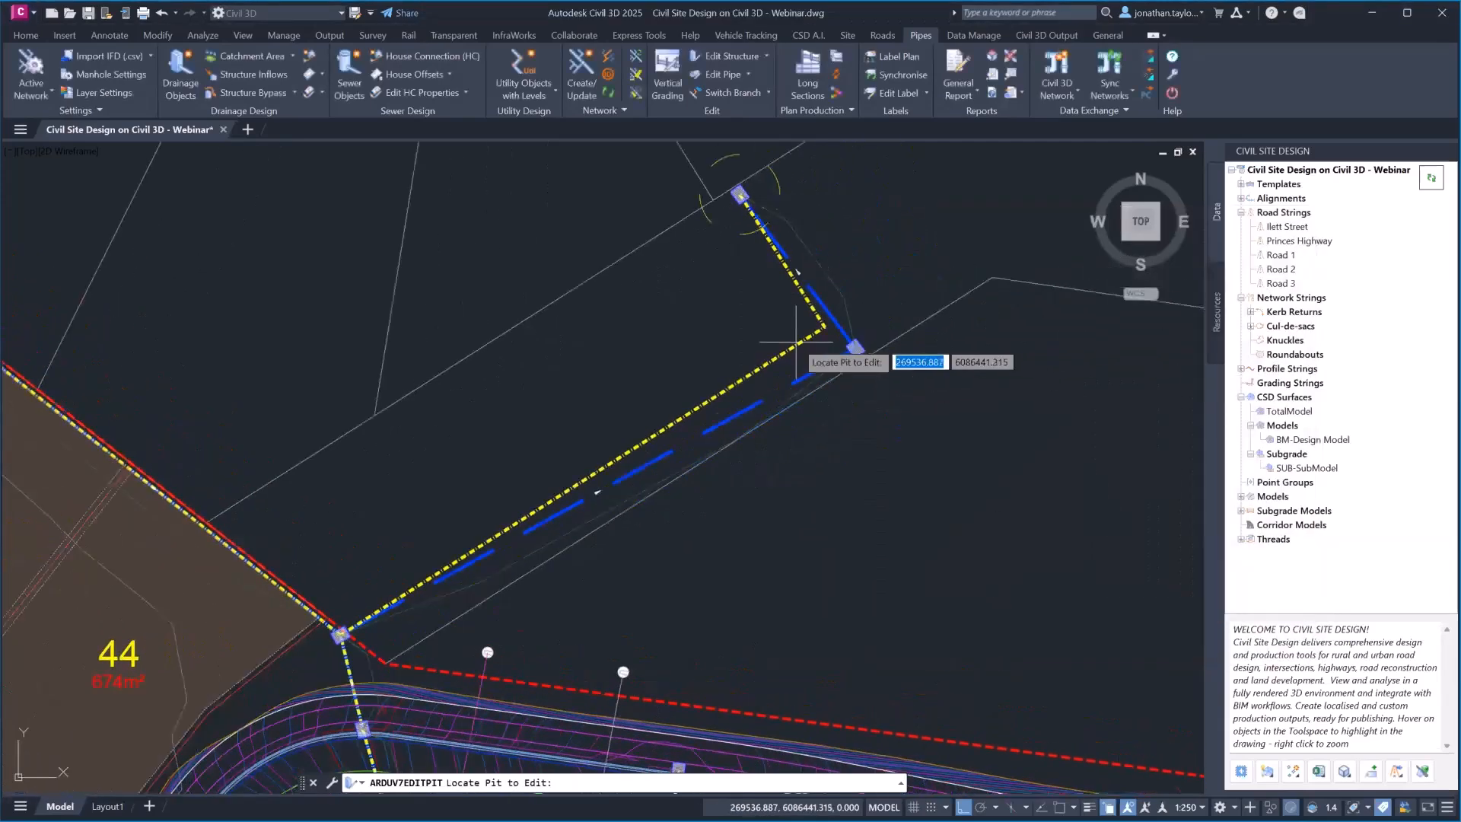
pyautogui.press('Escape')
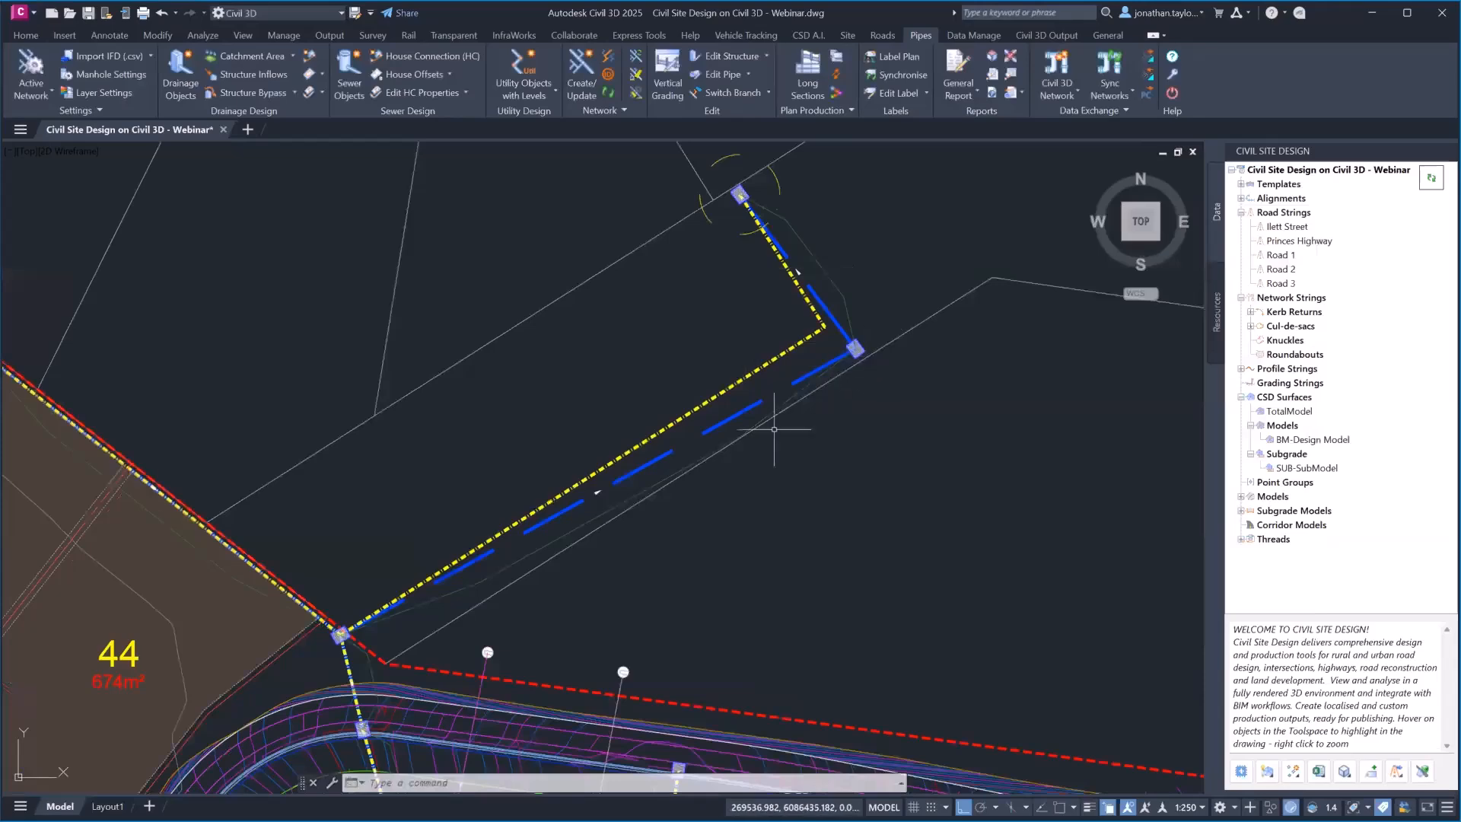
# Step: Examine the DRAINS catchment inputs for the pit at the large building west of the car park, and leave without saving
pyautogui.scroll(-2, 758, 310)
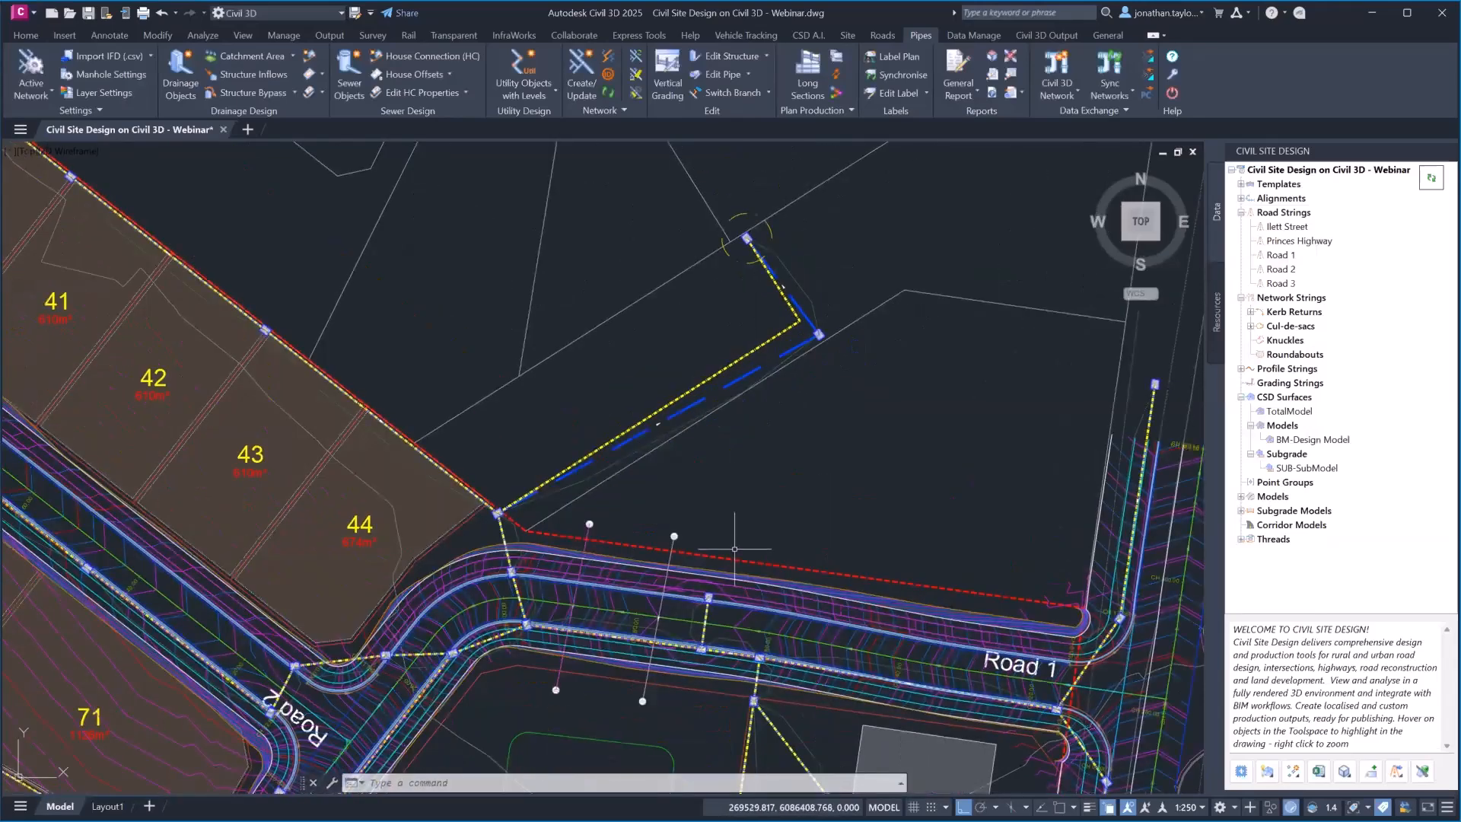
pyautogui.moveTo(734, 547); pyautogui.dragTo(851, 307, button='middle')
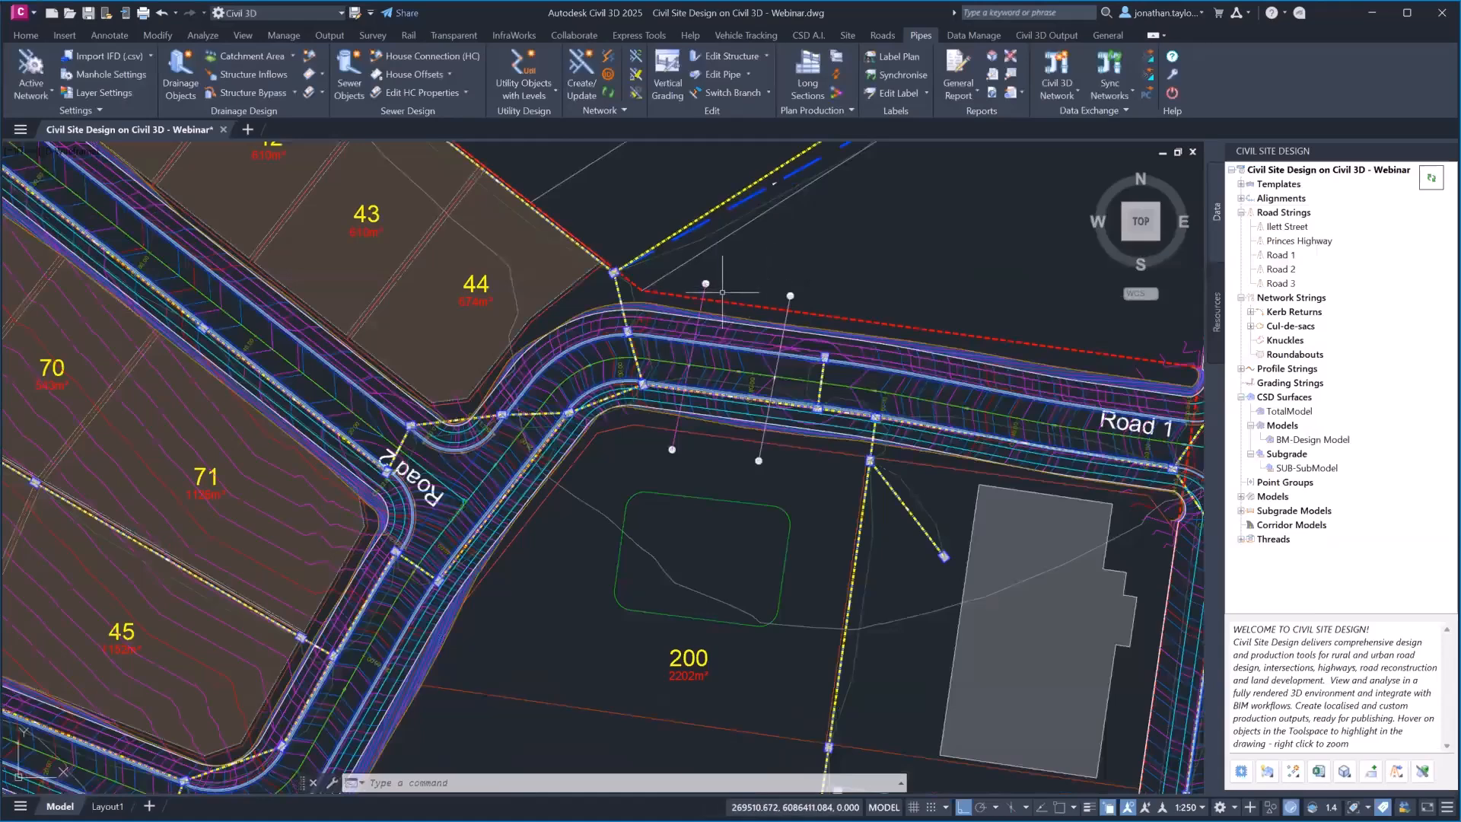
pyautogui.moveTo(759, 221); pyautogui.dragTo(693, 340, button='middle')
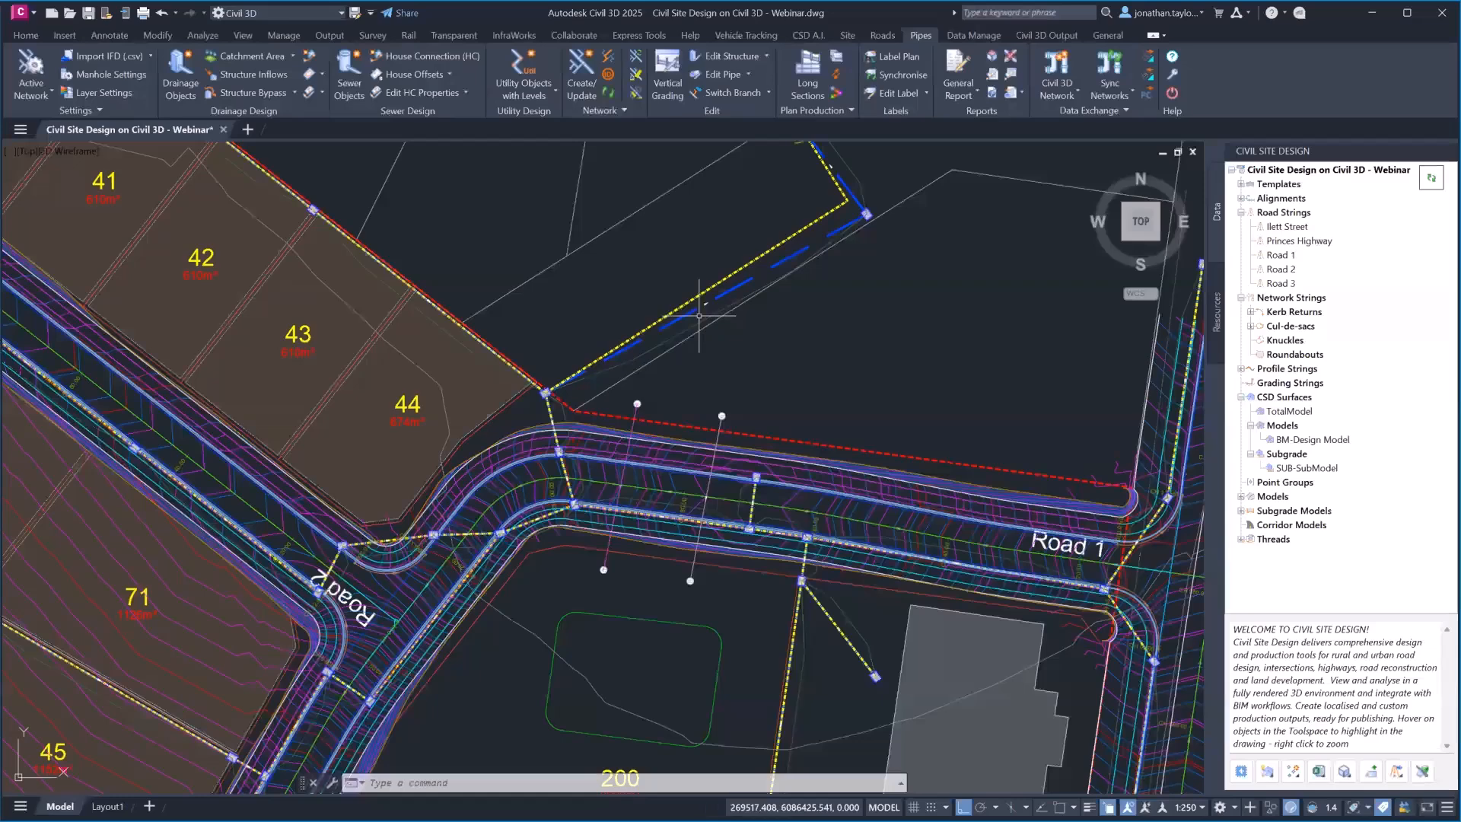
pyautogui.click(292, 58)
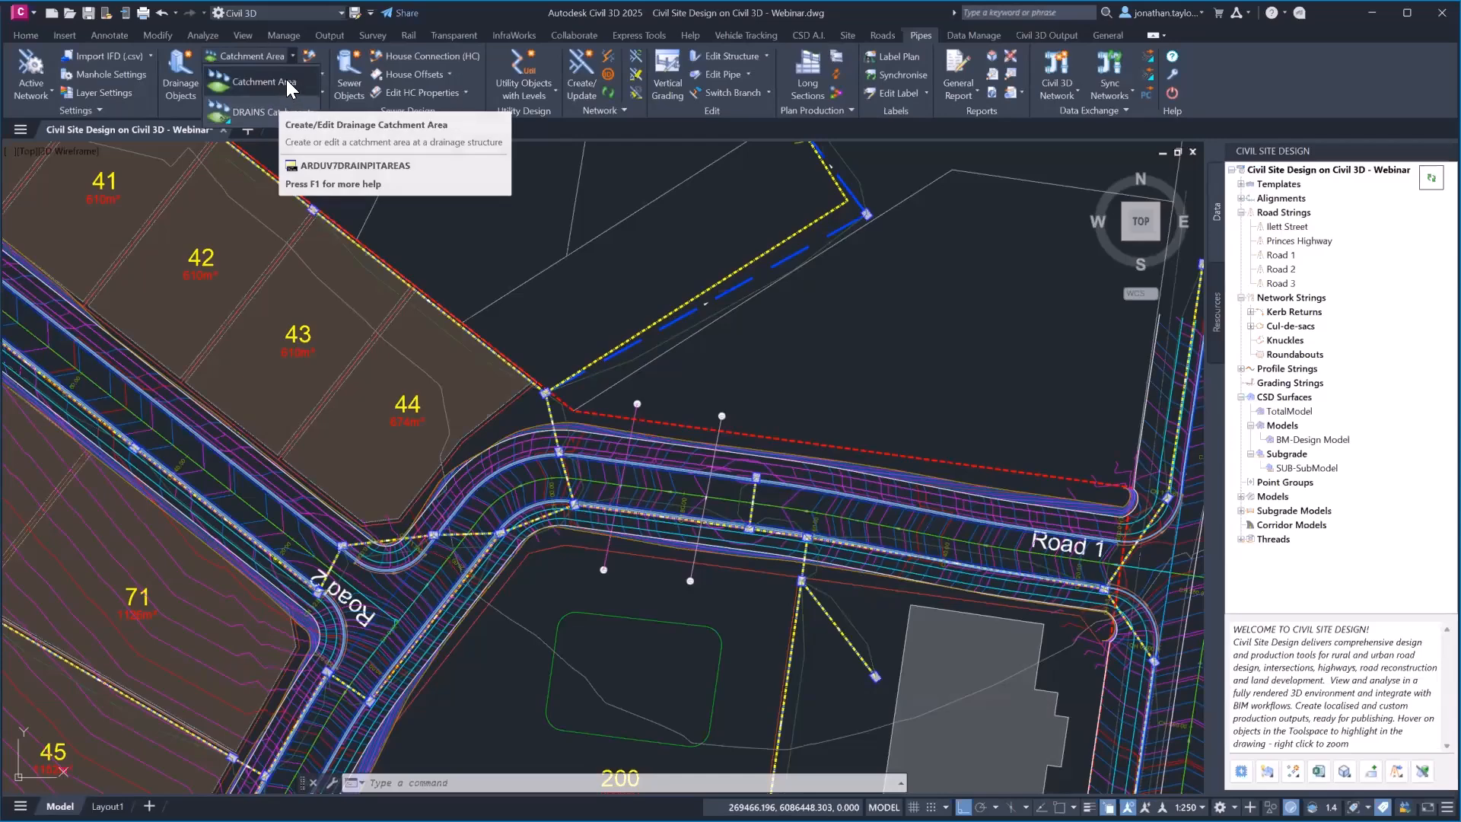
pyautogui.click(252, 112)
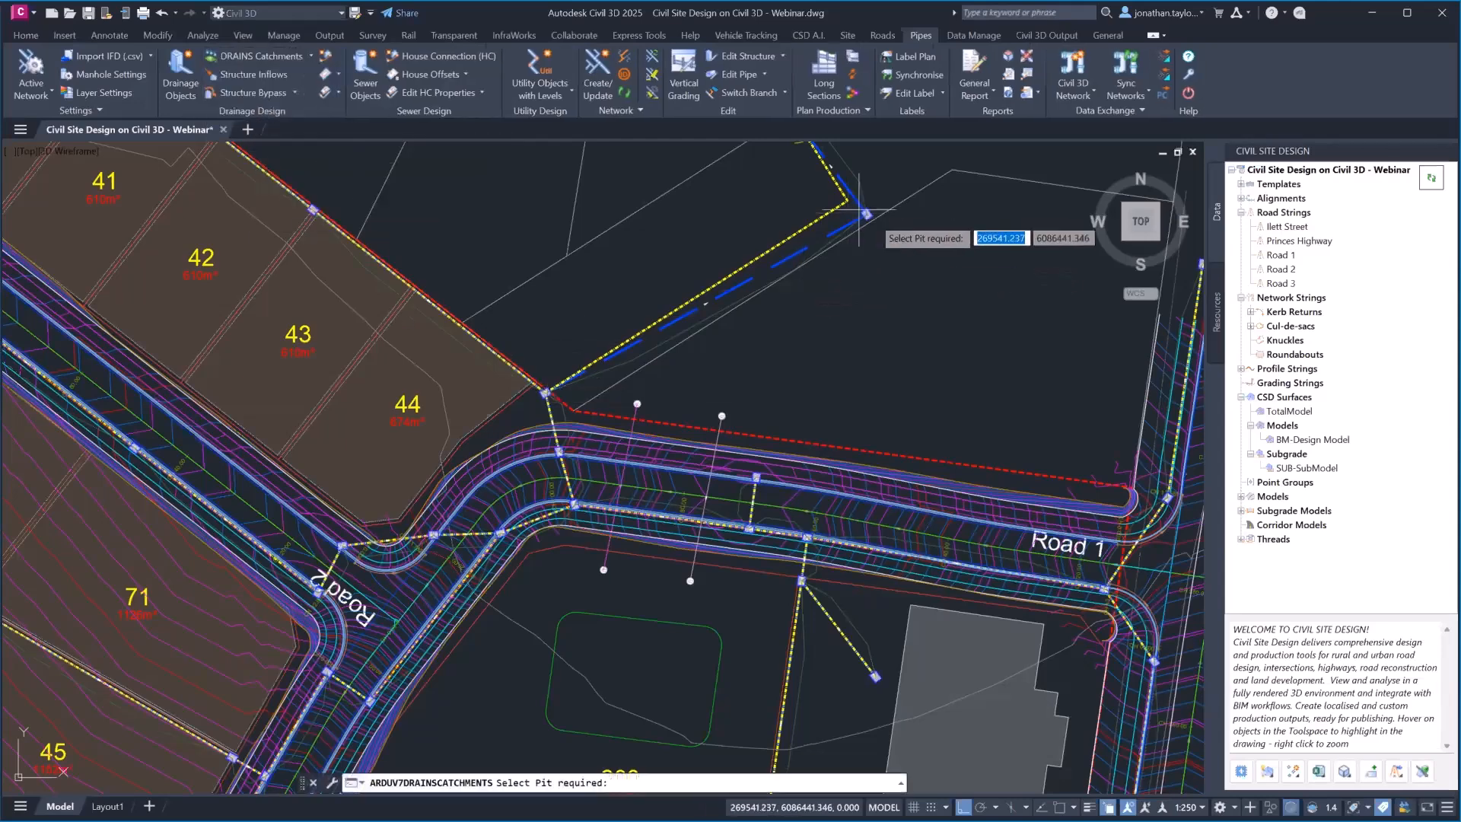
pyautogui.moveTo(813, 656); pyautogui.dragTo(709, 444, button='middle')
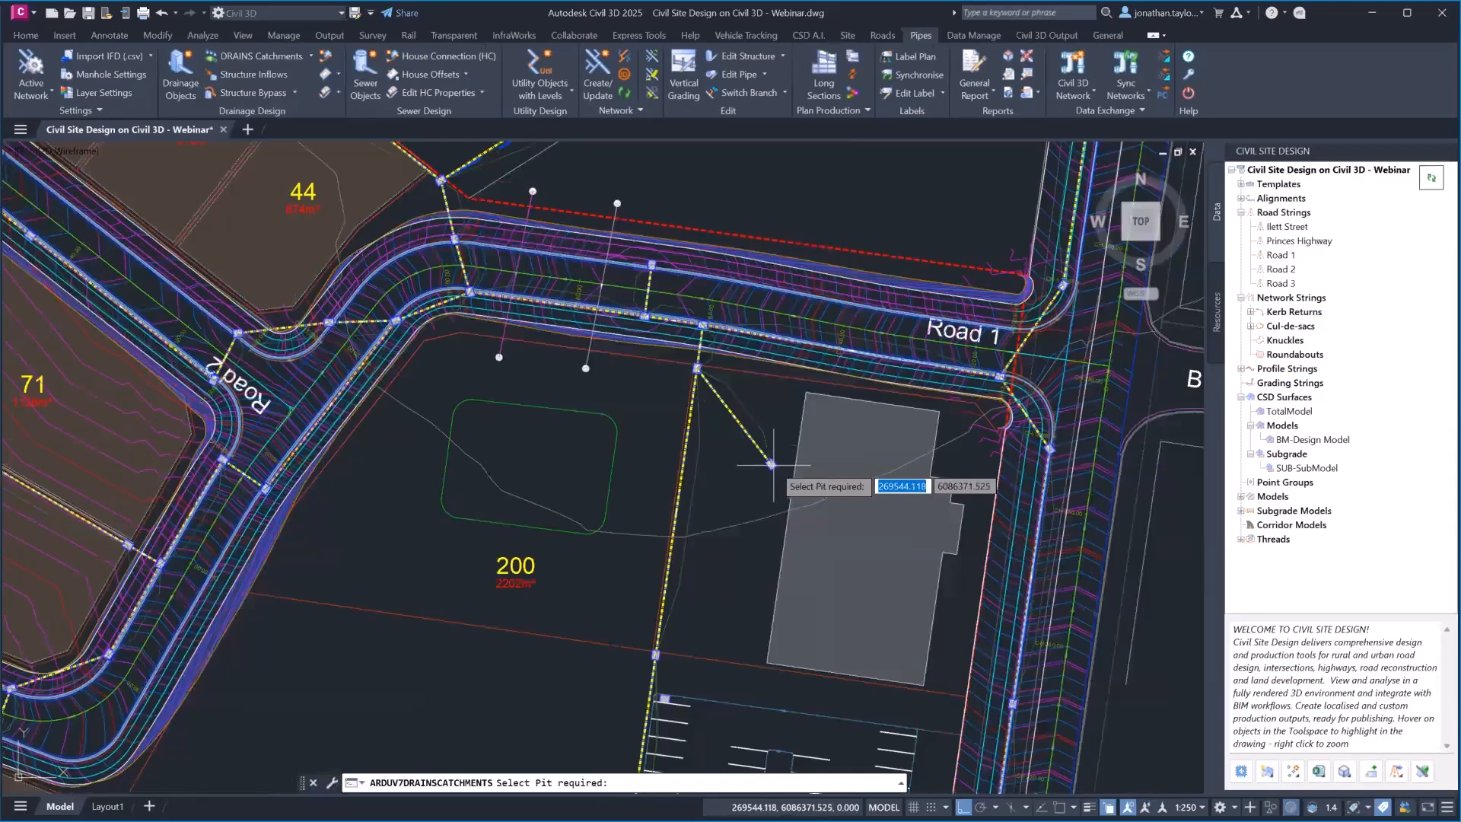
pyautogui.moveTo(656, 635); pyautogui.dragTo(652, 434, button='middle')
pyautogui.scroll(-2, 653, 434)
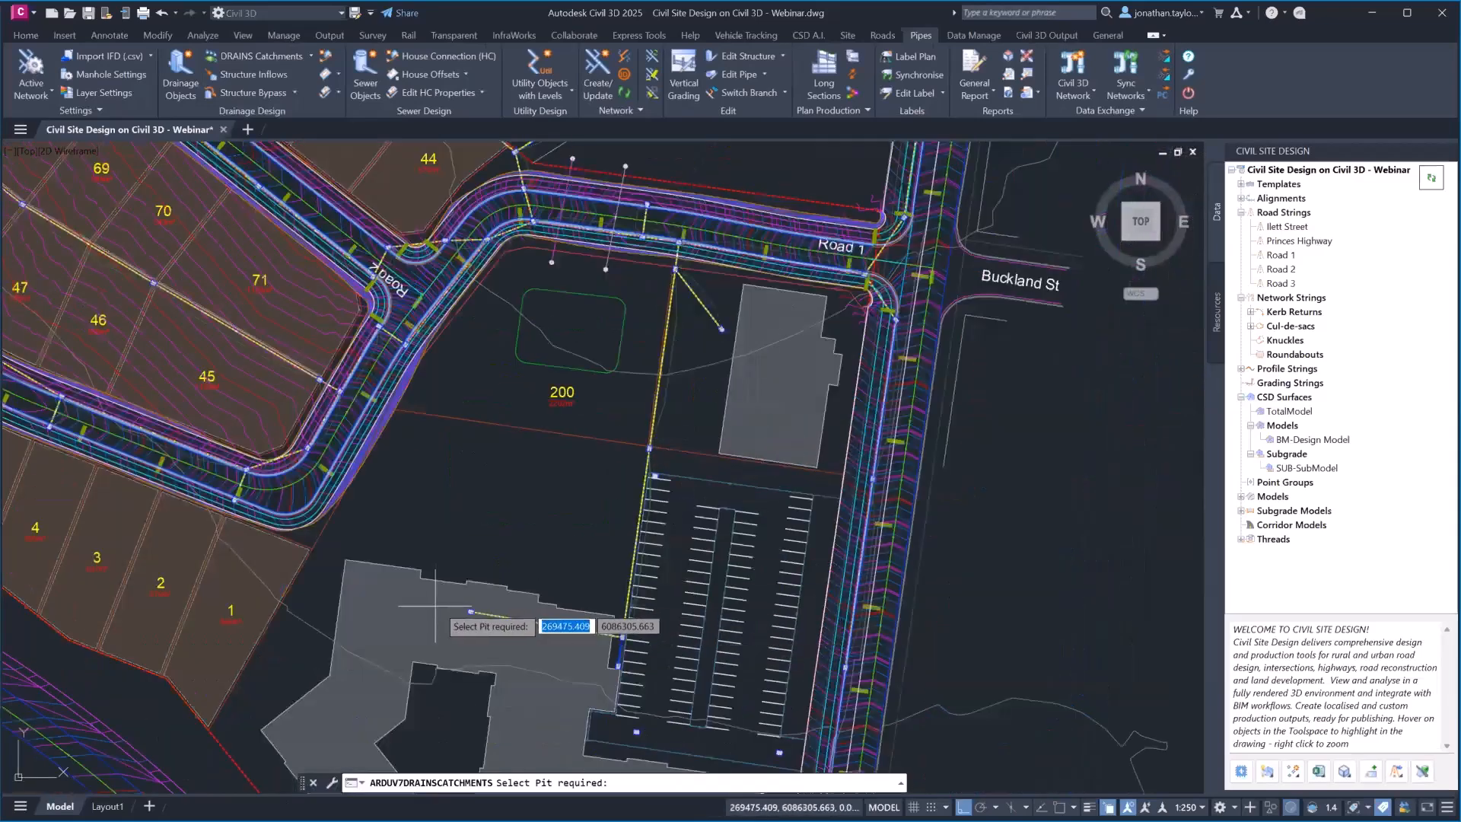
pyautogui.click(471, 611)
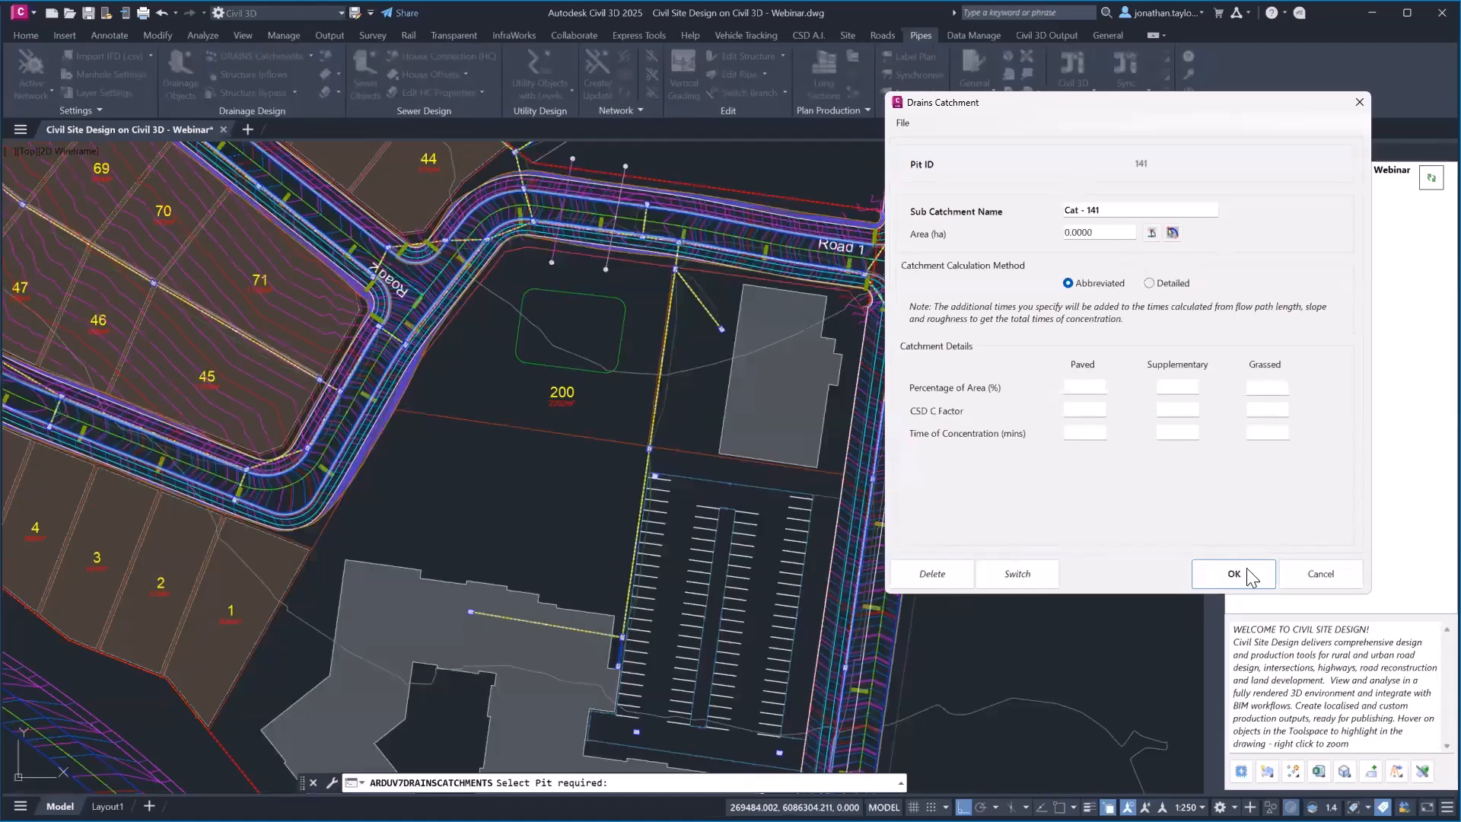
pyautogui.click(1320, 574)
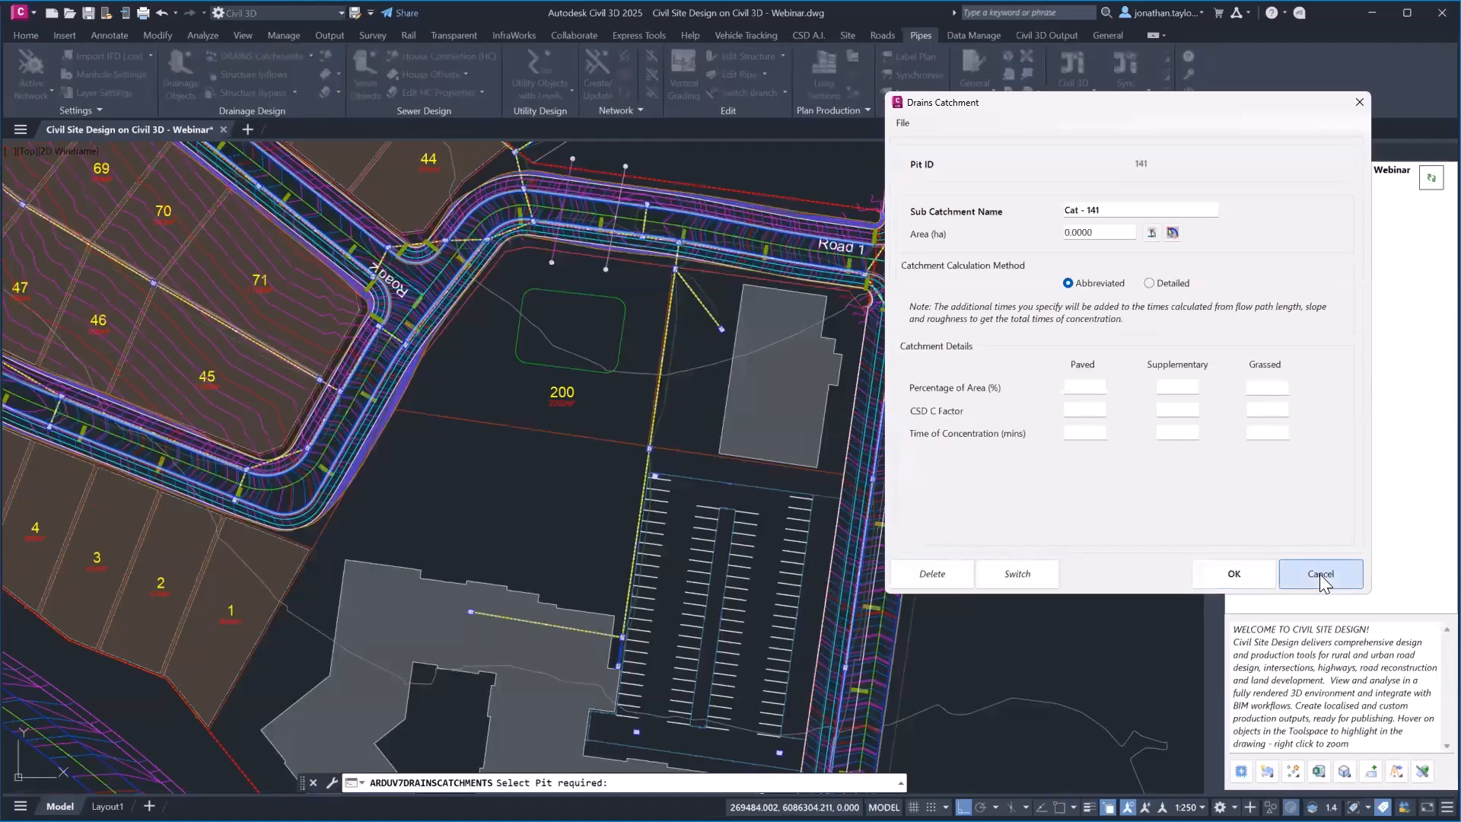
pyautogui.moveTo(689, 295); pyautogui.dragTo(713, 411, button='middle')
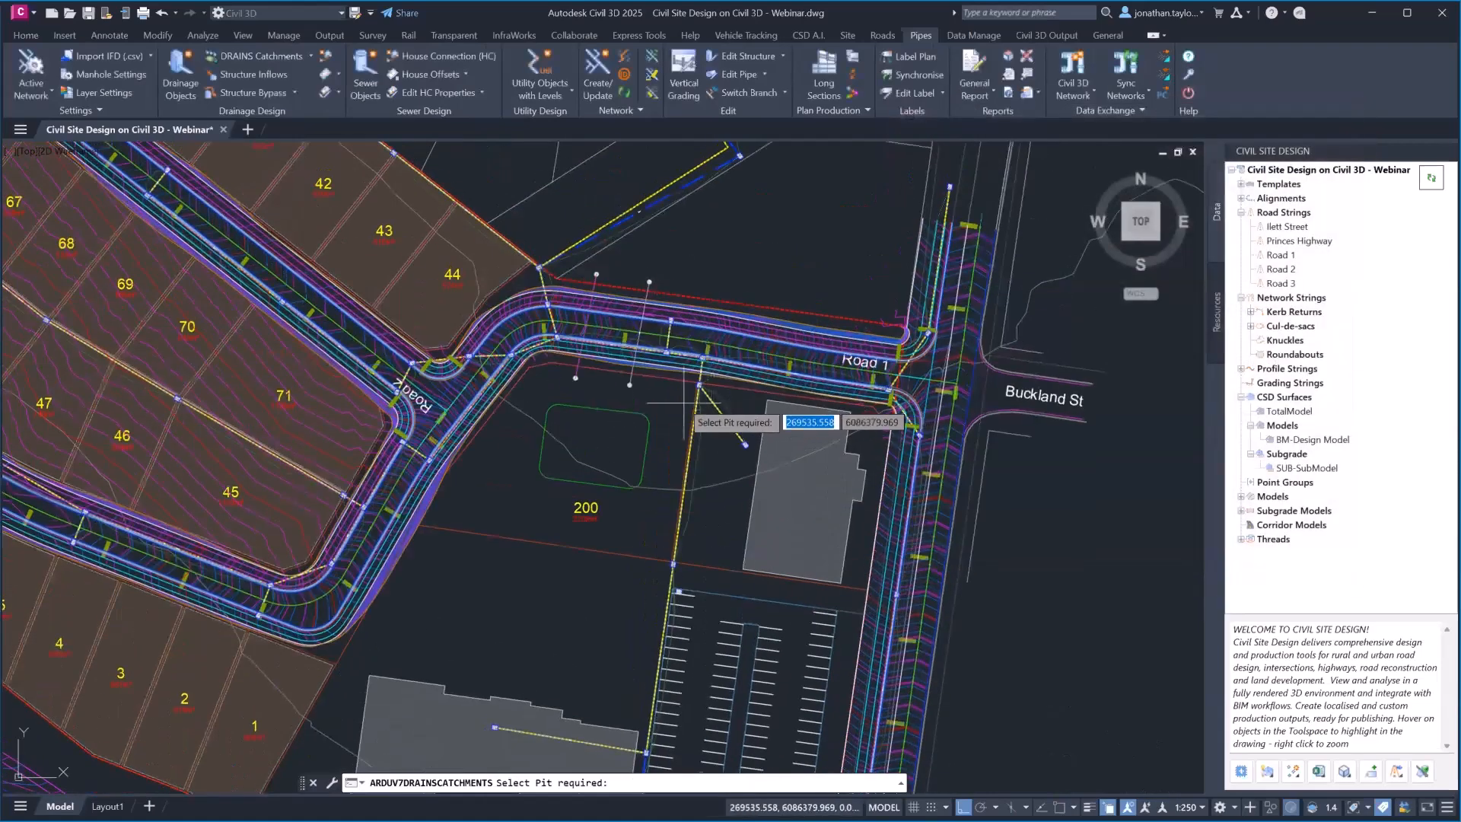
pyautogui.press('Escape')
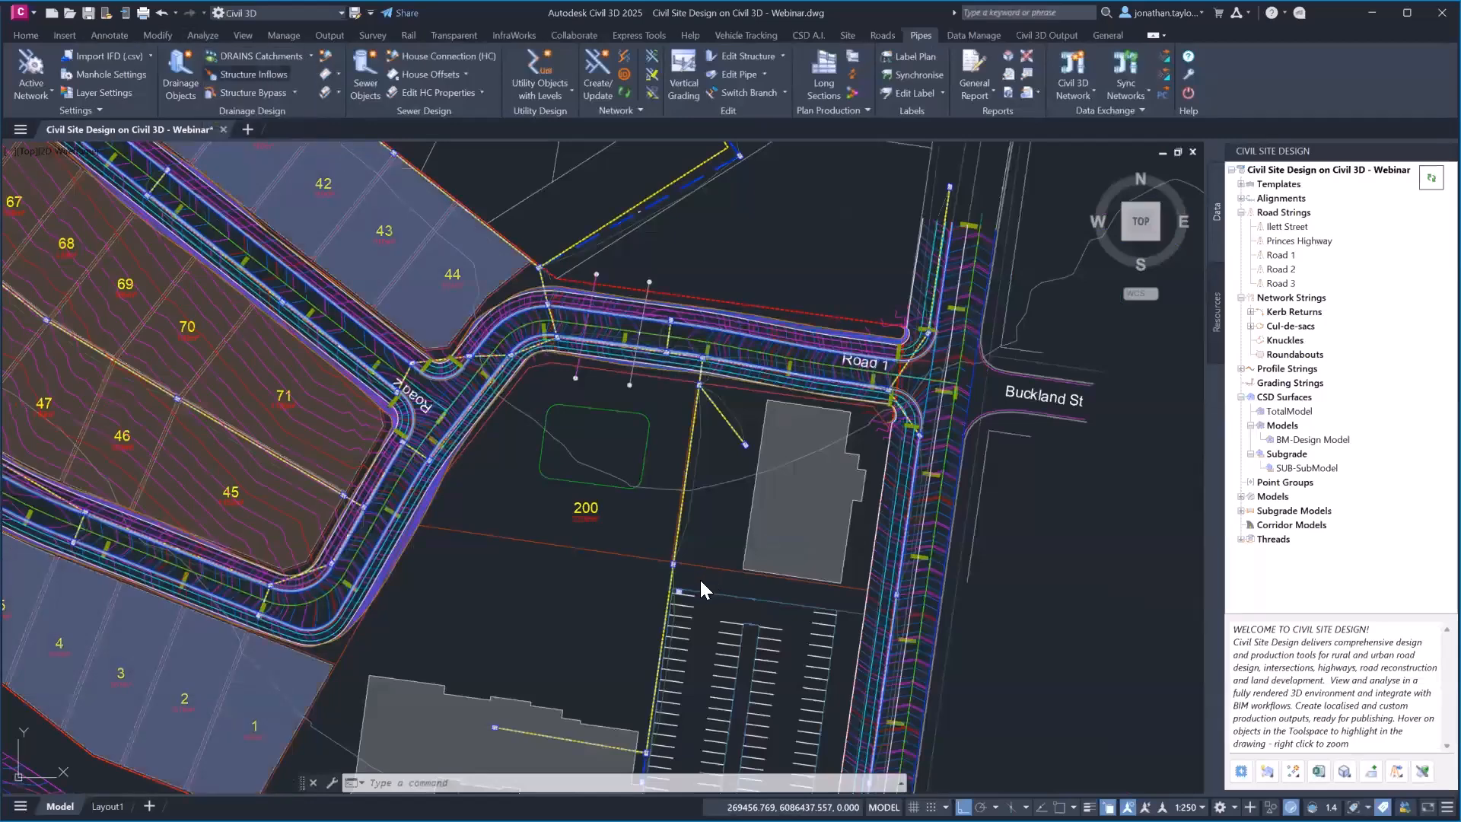
# Step: Add catchment CAT-1 to the pit at the large building, with total area 1 ha, C factor 0.6 and Tc 5 min
pyautogui.click(495, 727)
pyautogui.click(711, 491)
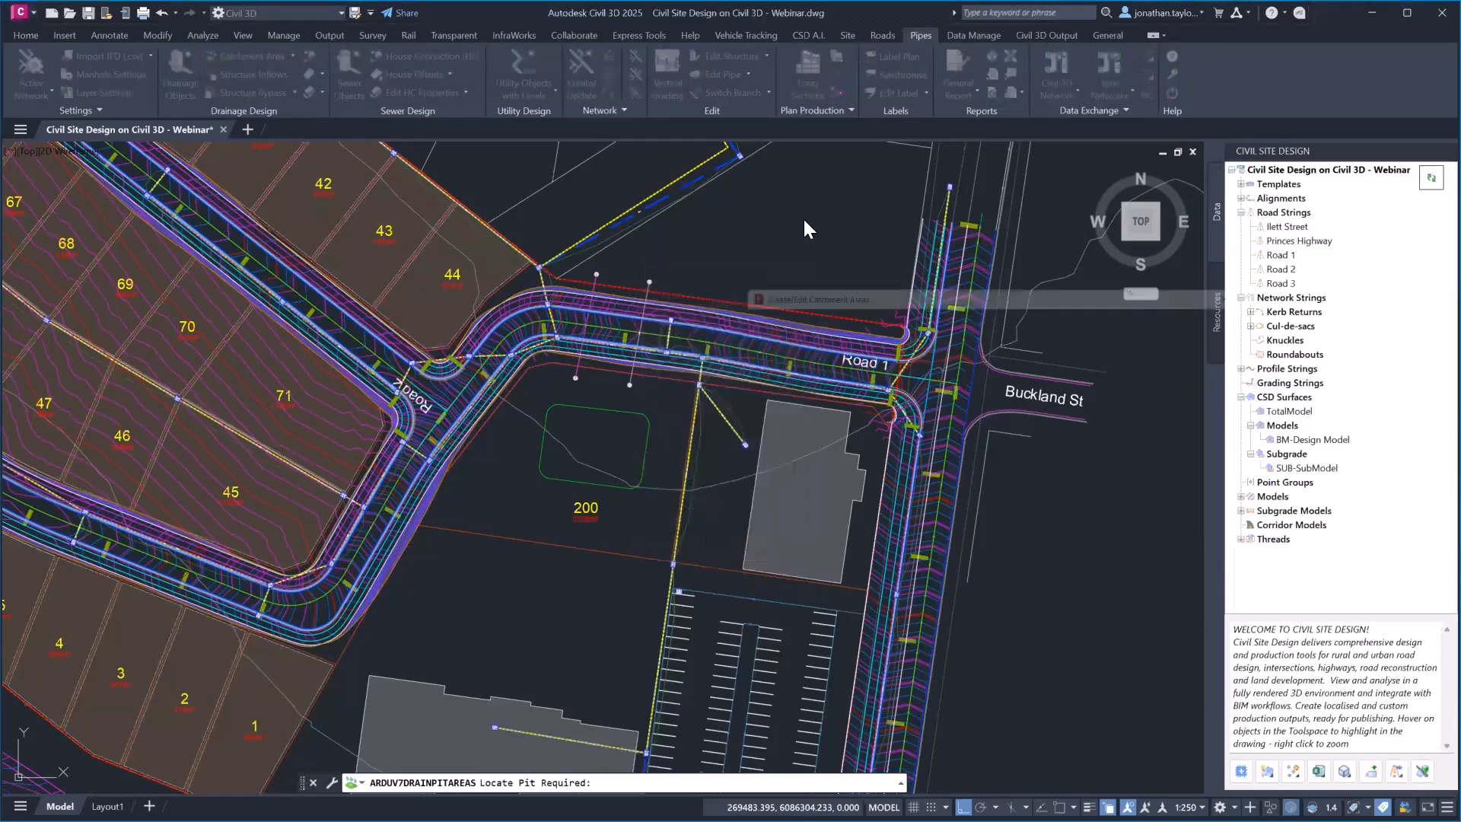
pyautogui.write('CAT-1')
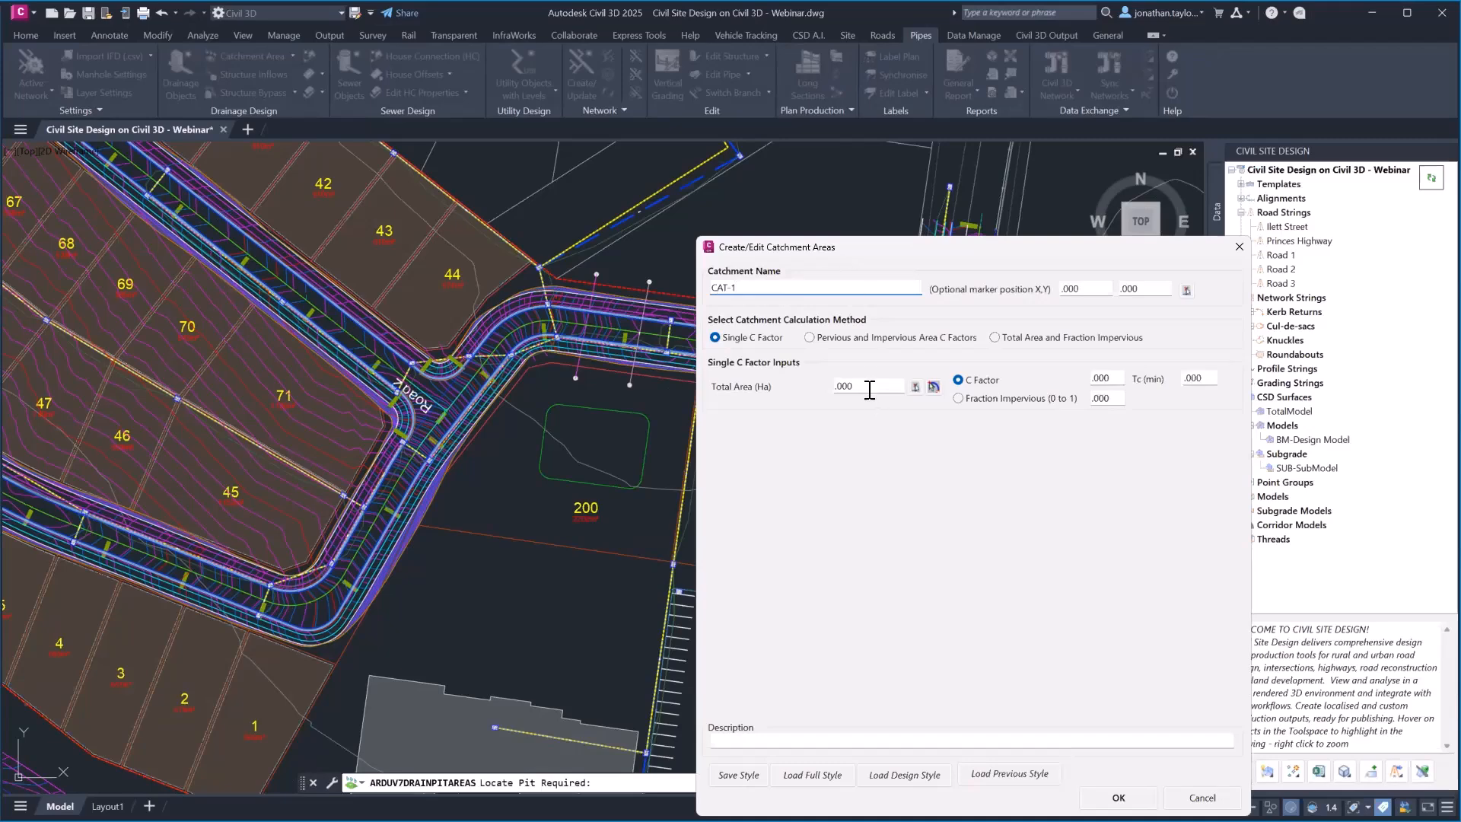
pyautogui.doubleClick(869, 390)
pyautogui.write('1')
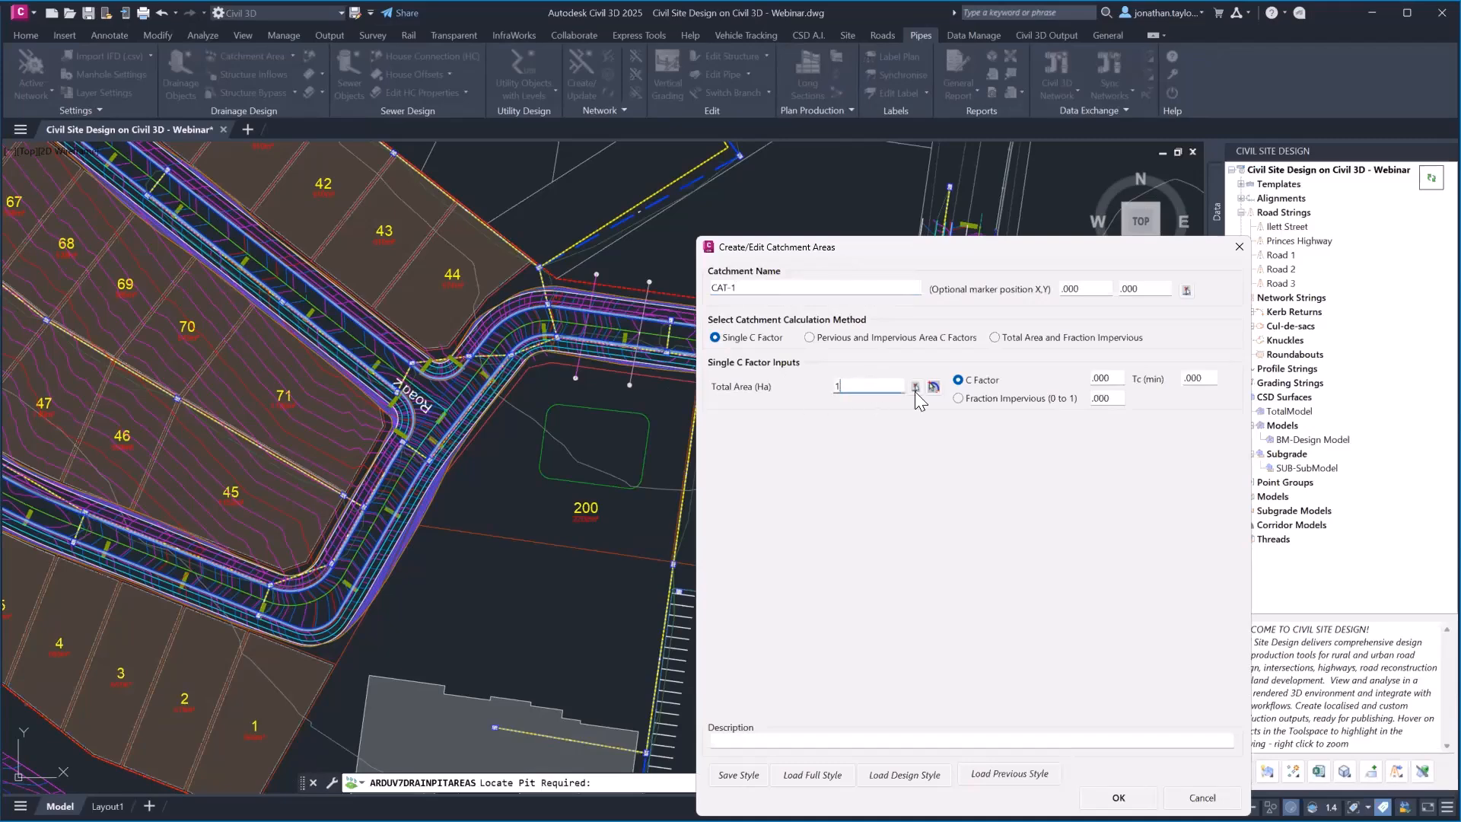
pyautogui.doubleClick(1095, 380)
pyautogui.write('.6')
pyautogui.doubleClick(1196, 379)
pyautogui.write('5')
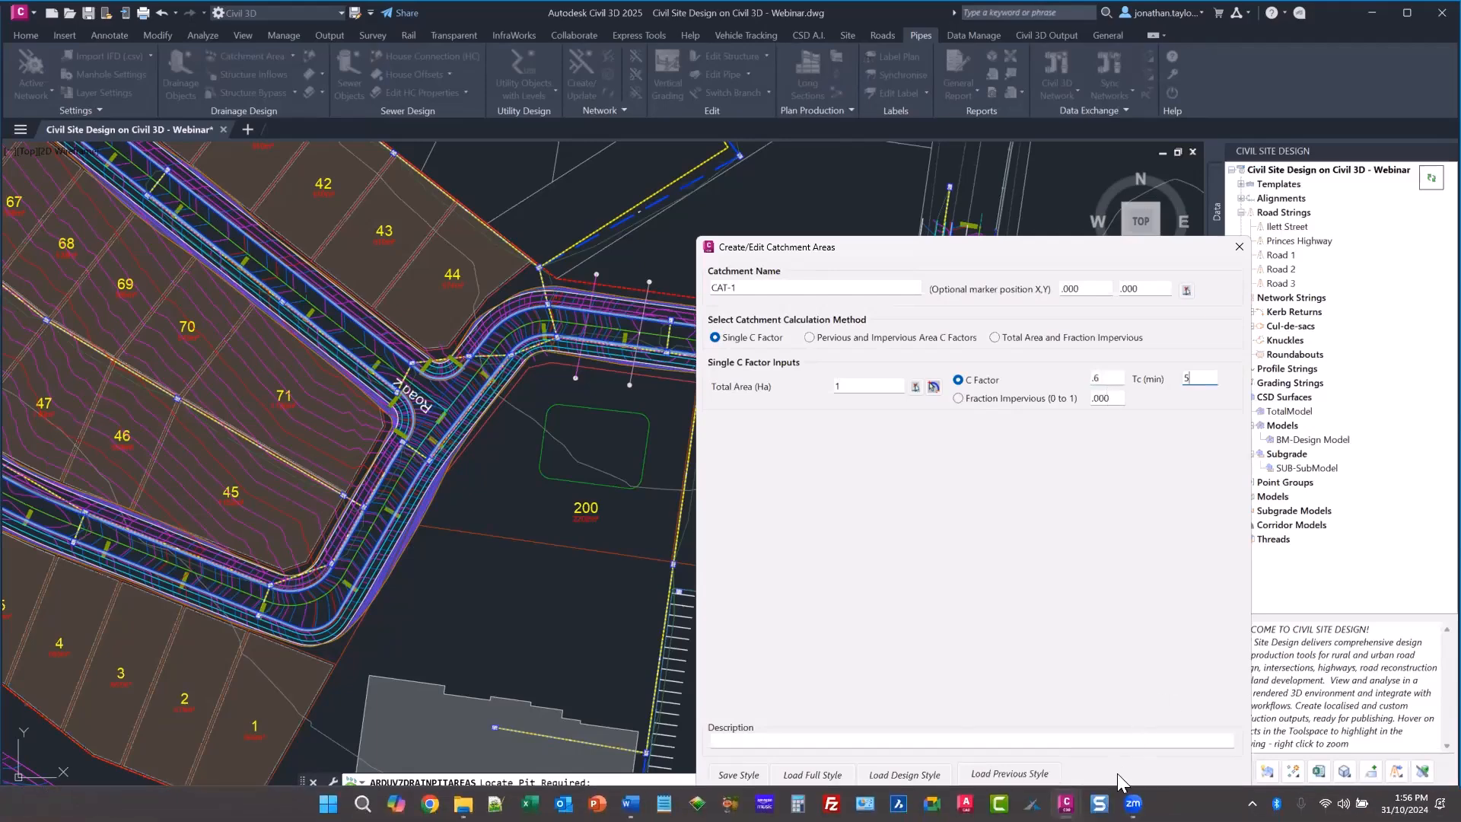
pyautogui.click(1130, 799)
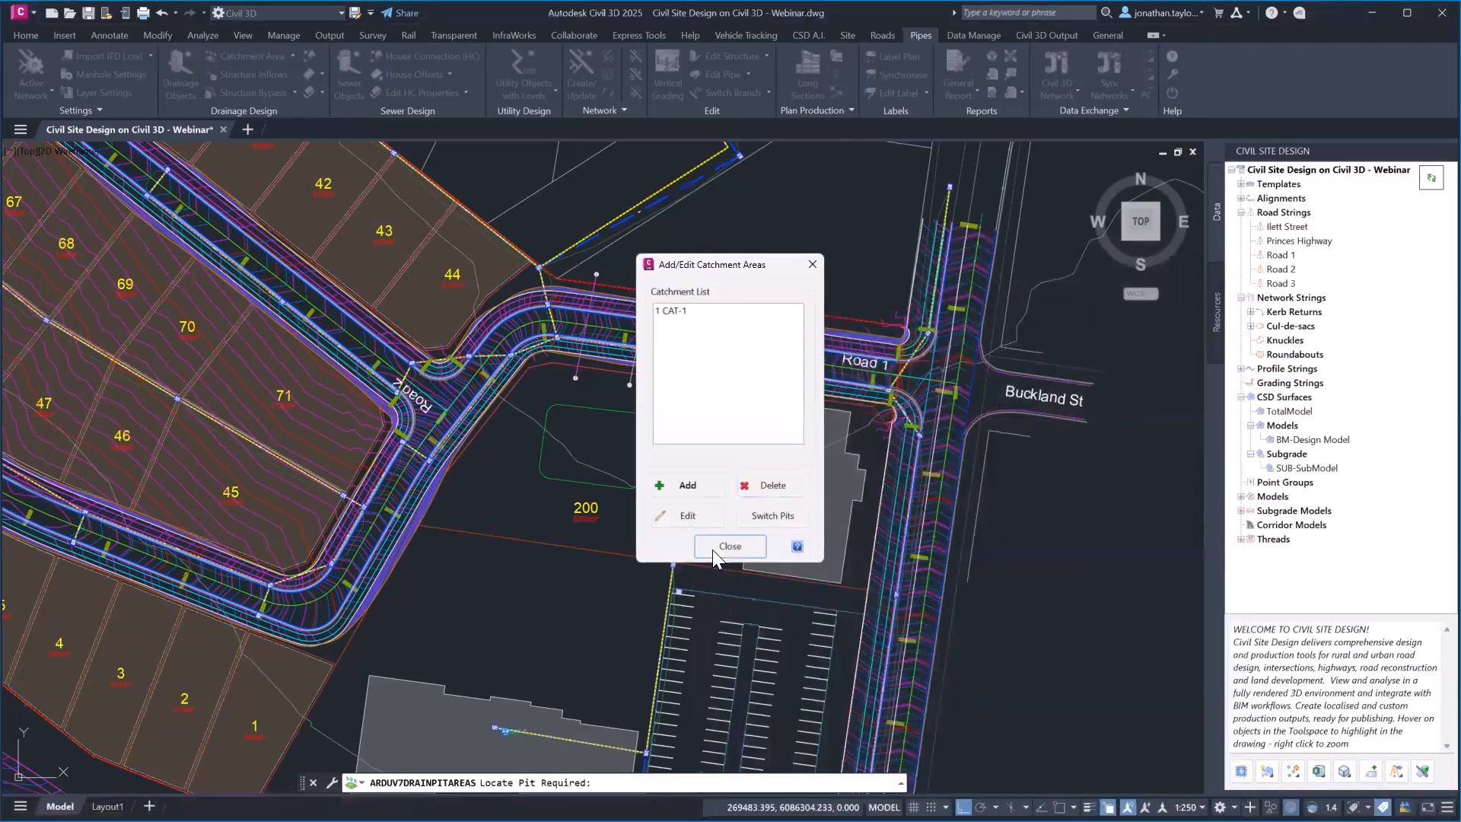
pyautogui.click(729, 546)
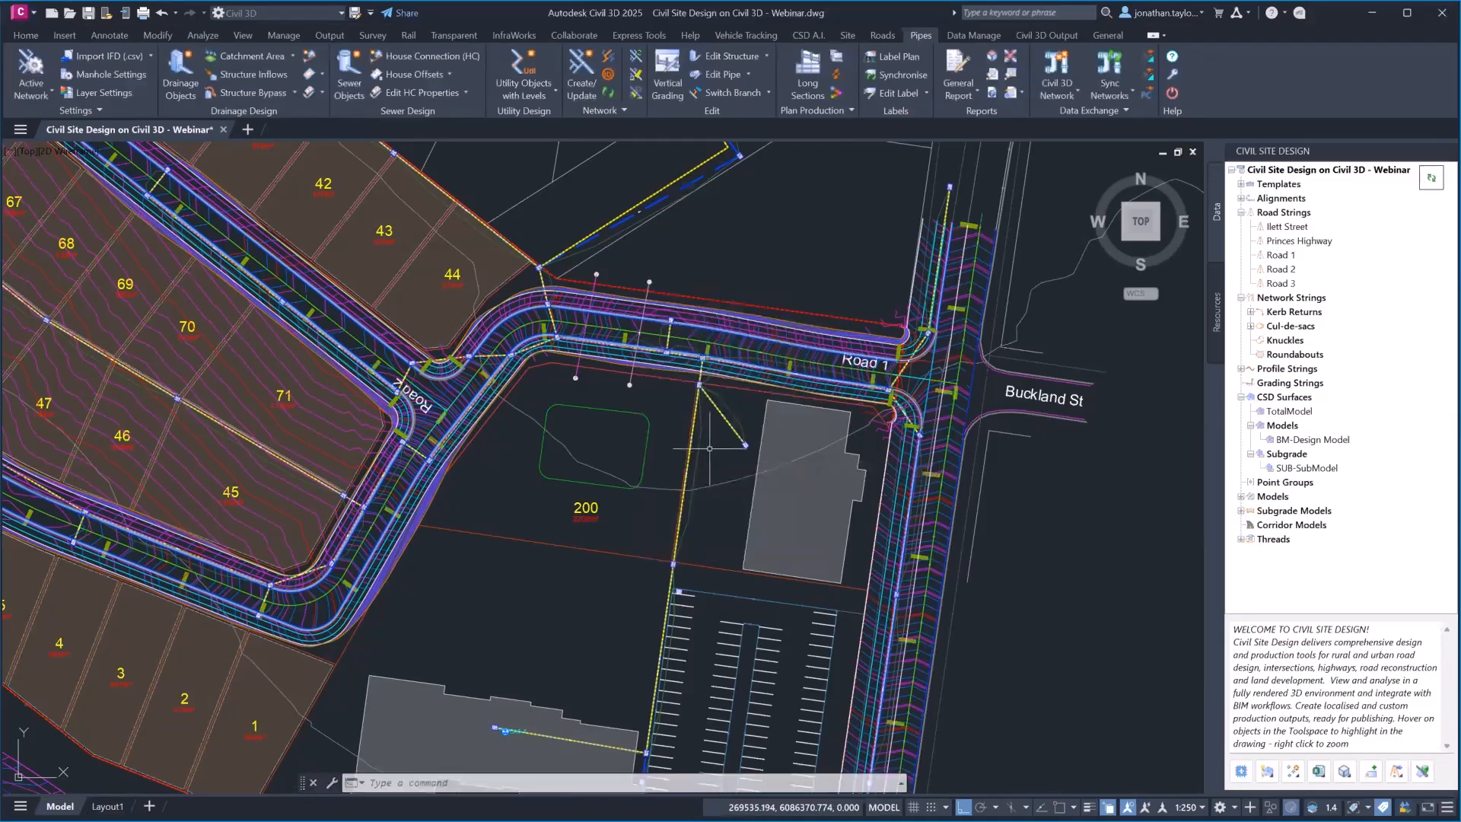
pyautogui.moveTo(709, 448); pyautogui.dragTo(713, 346, button='middle')
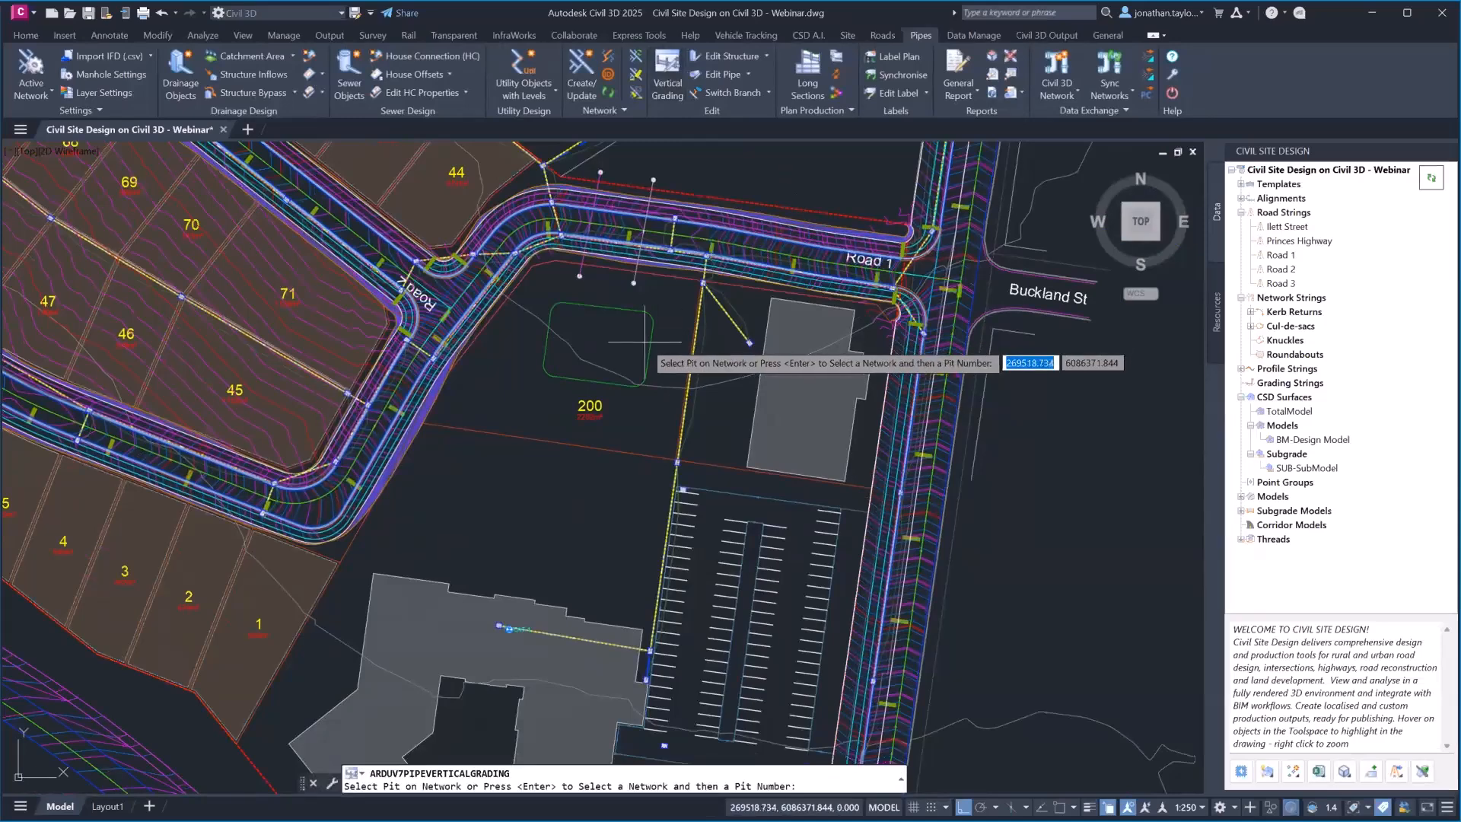
pyautogui.click(505, 628)
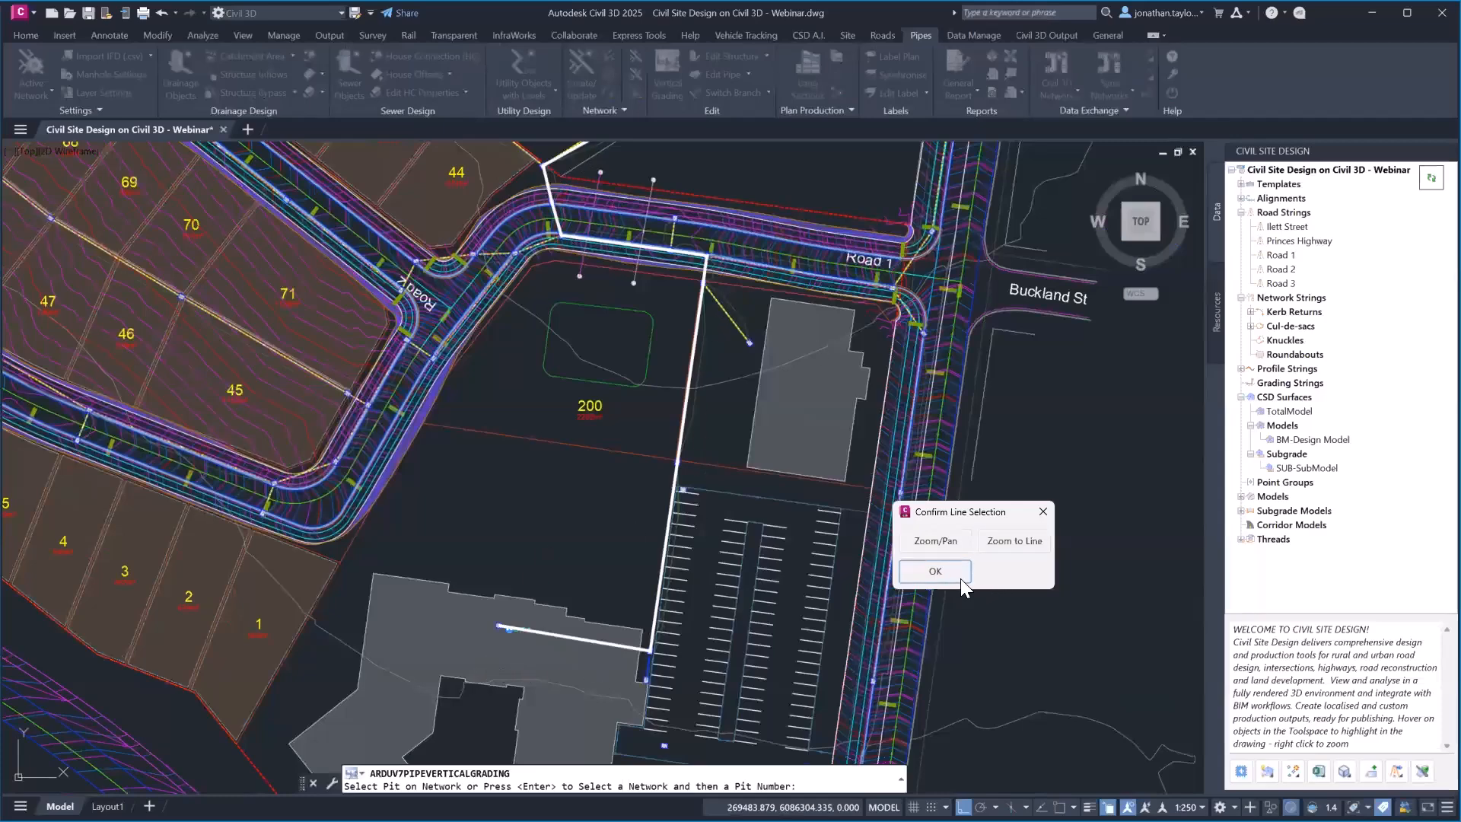
pyautogui.click(935, 570)
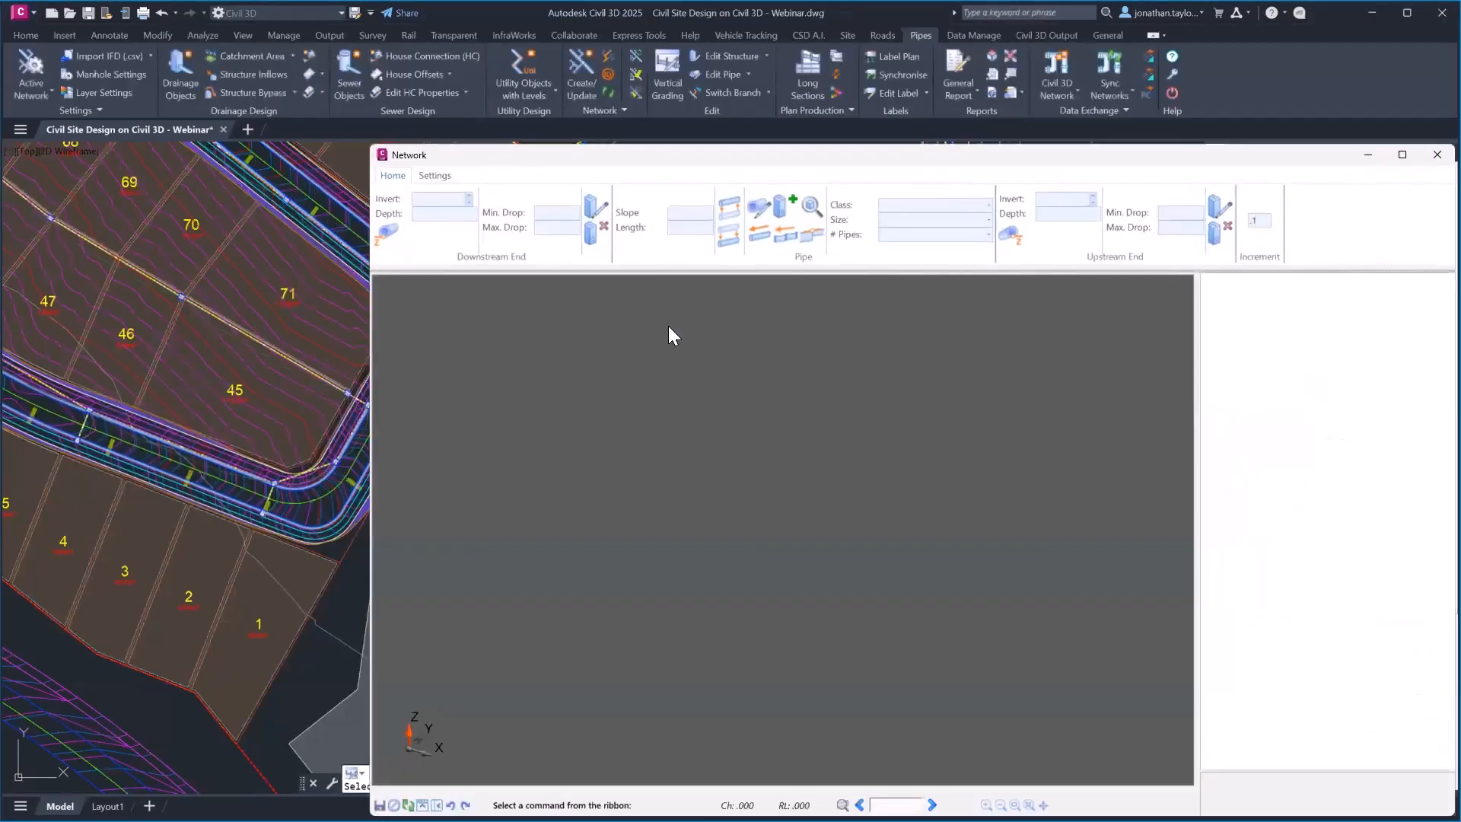
pyautogui.click(1432, 155)
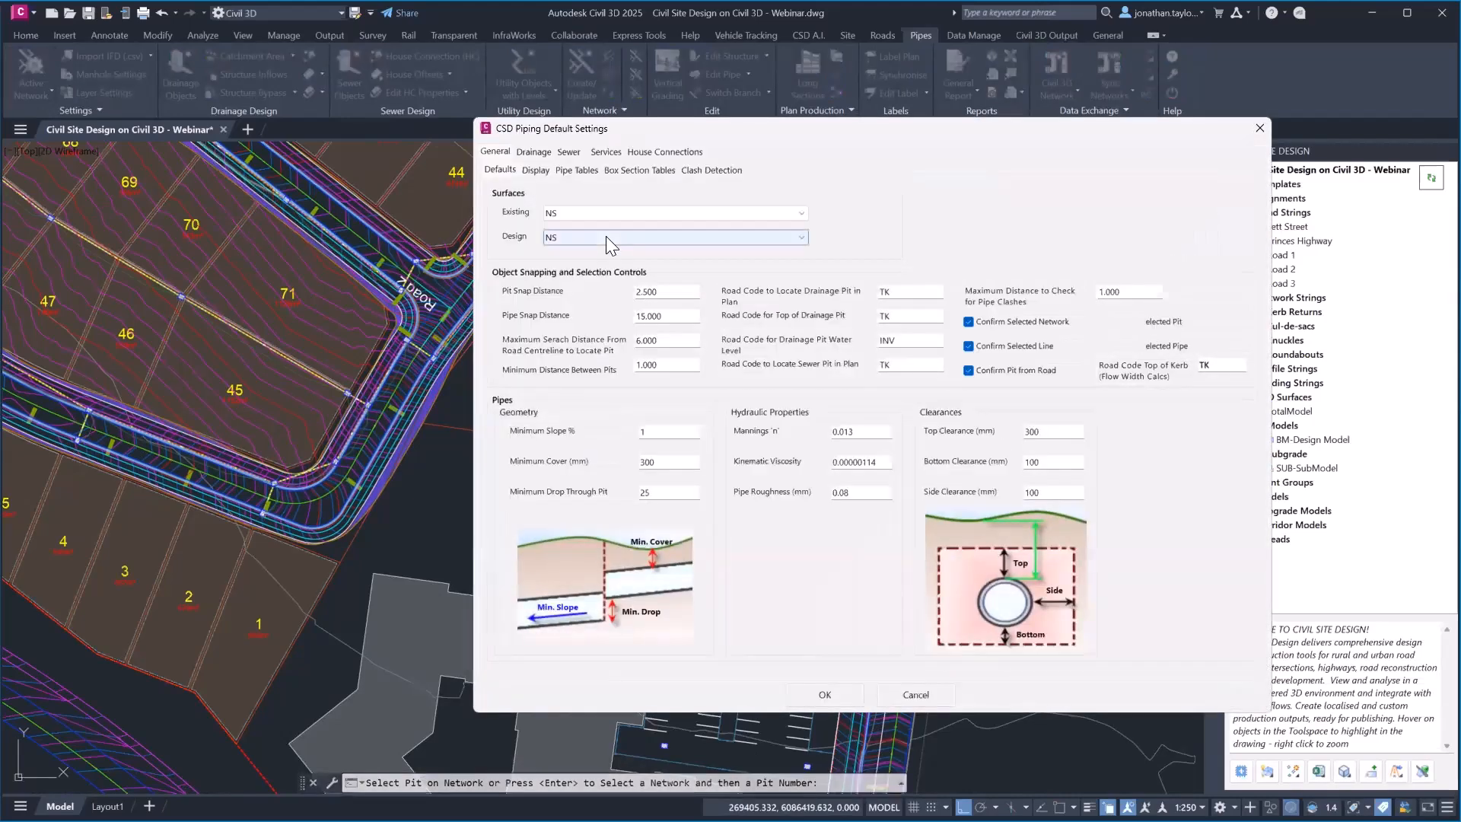
# Step: Set the default design surface for piping to BM-Design Model
pyautogui.click(605, 236)
pyautogui.click(592, 246)
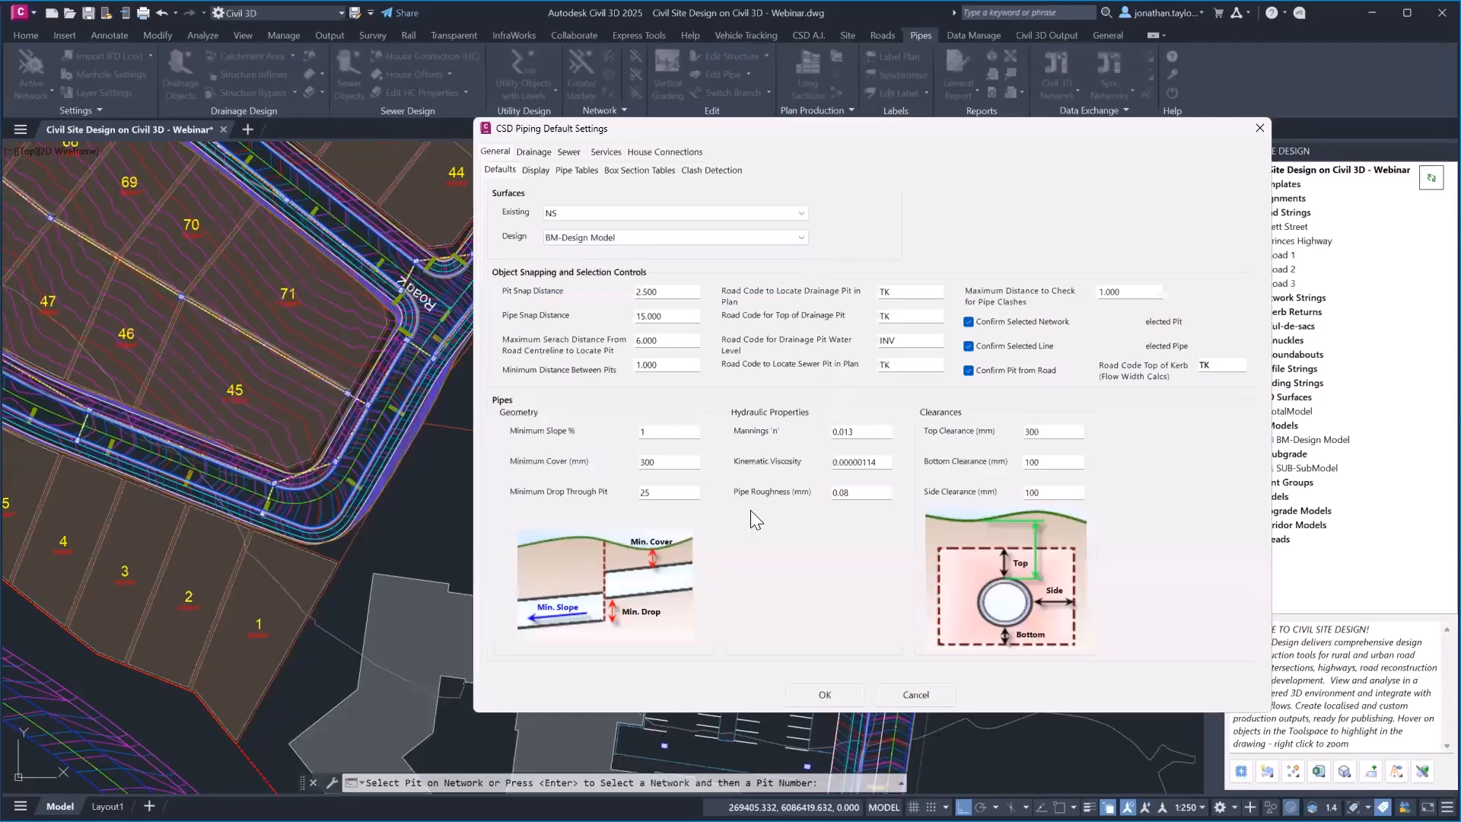
pyautogui.click(825, 696)
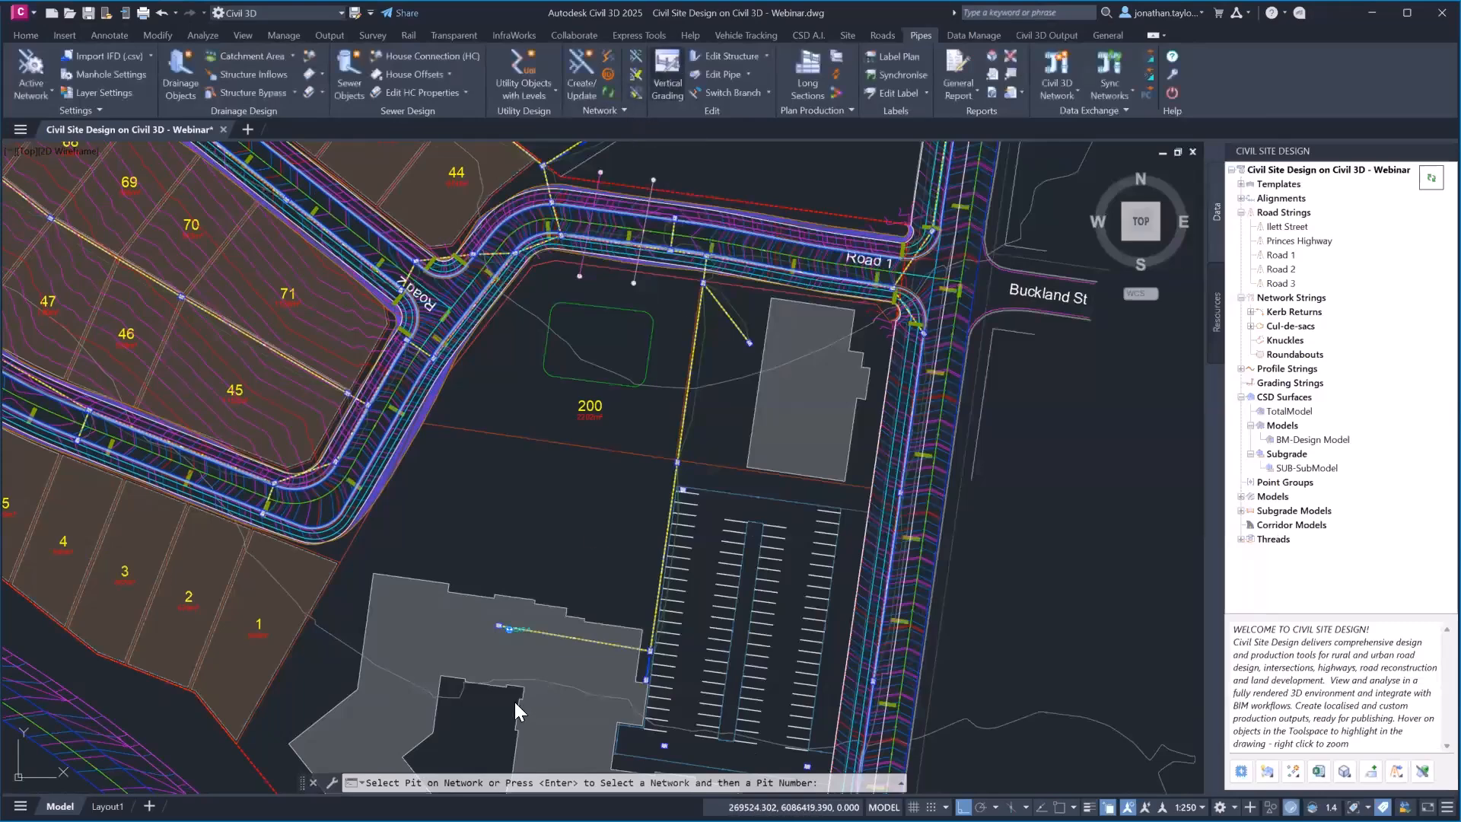
# Step: Open the vertical grading of the drainage line starting at the large building's pit and bring its steep upstream section into view
pyautogui.click(500, 628)
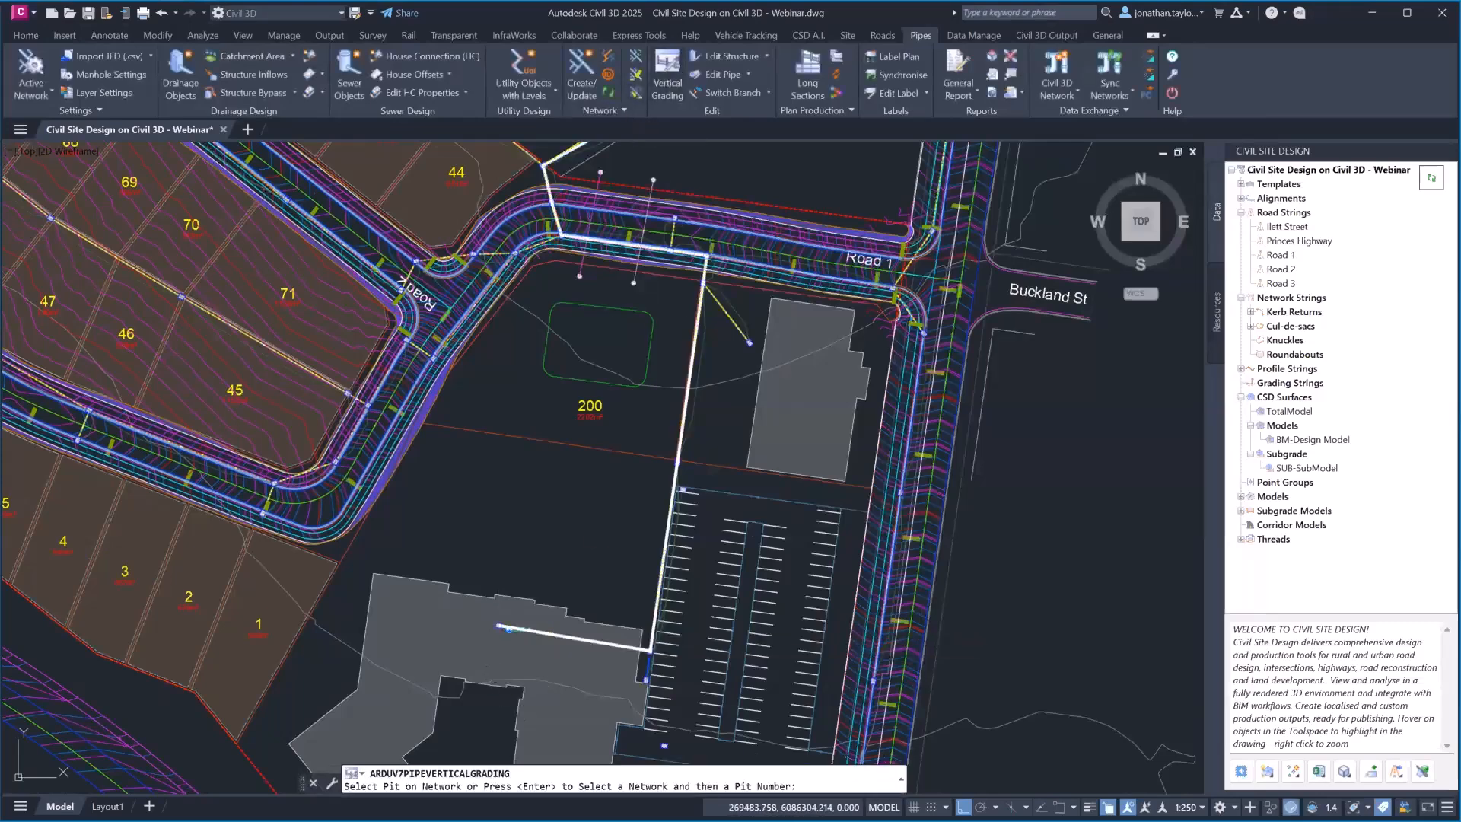
pyautogui.click(932, 574)
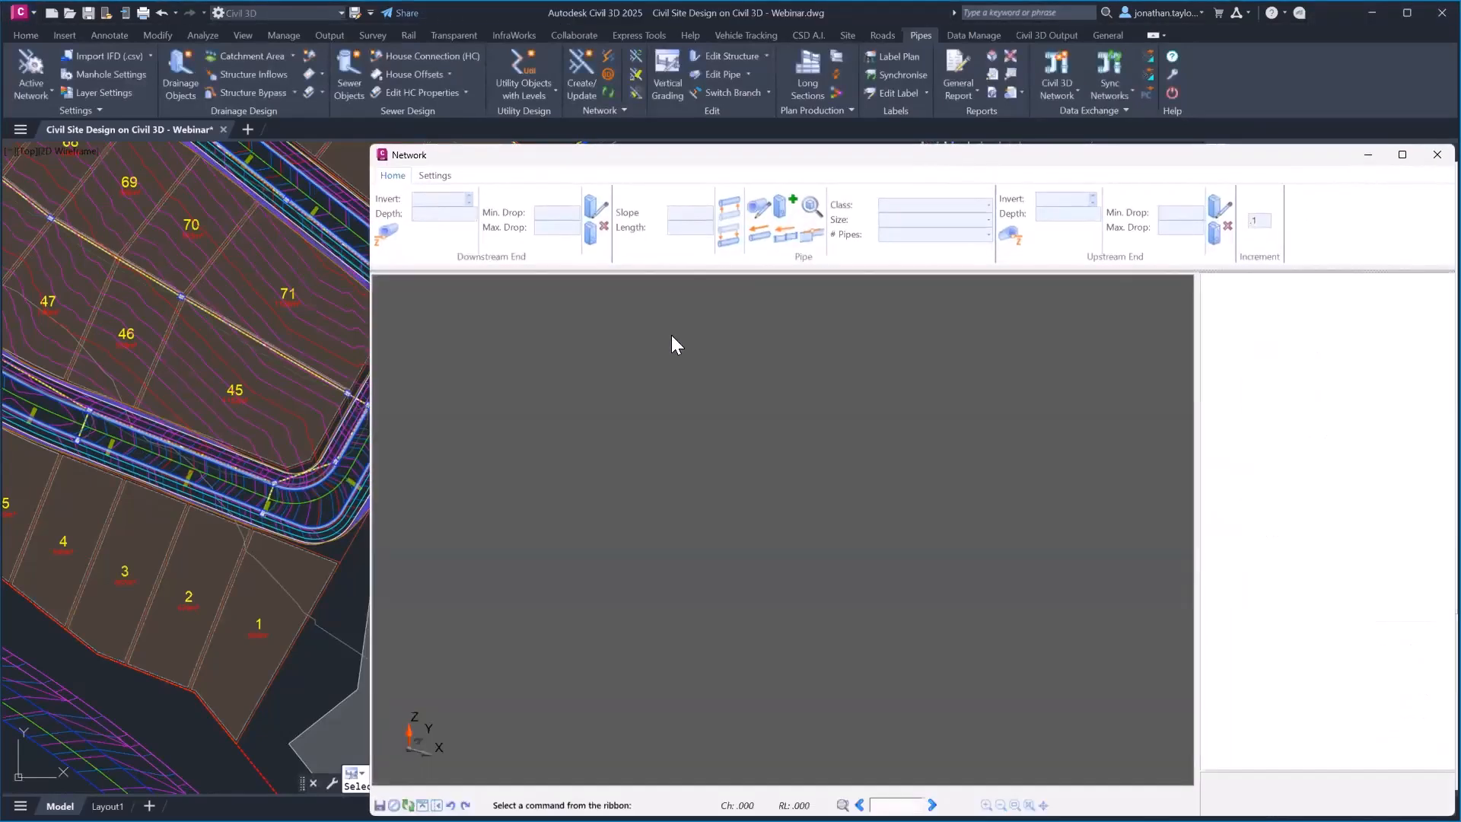
pyautogui.scroll(5, 677, 644)
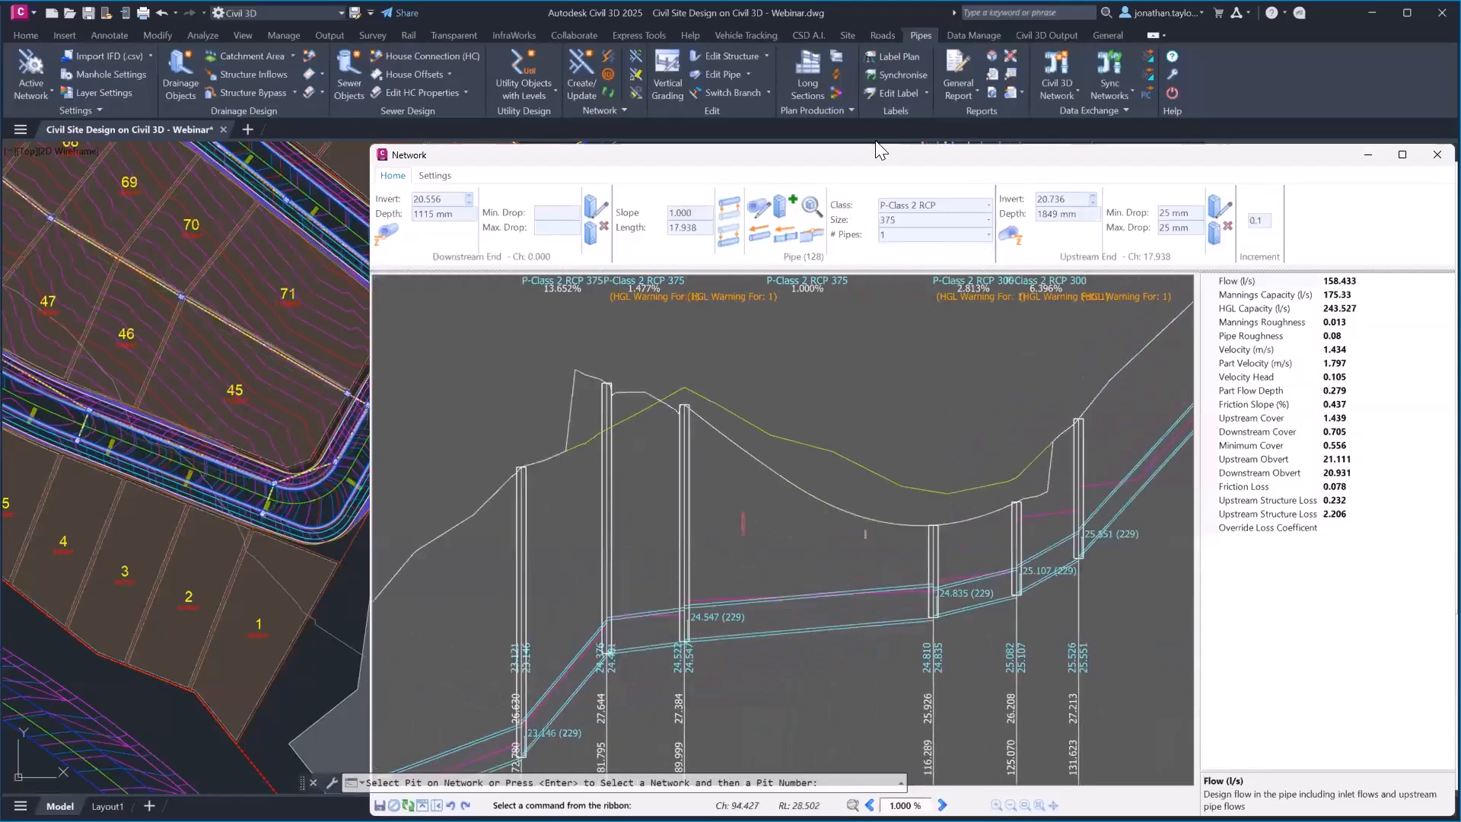
pyautogui.moveTo(859, 161); pyautogui.dragTo(741, 95)
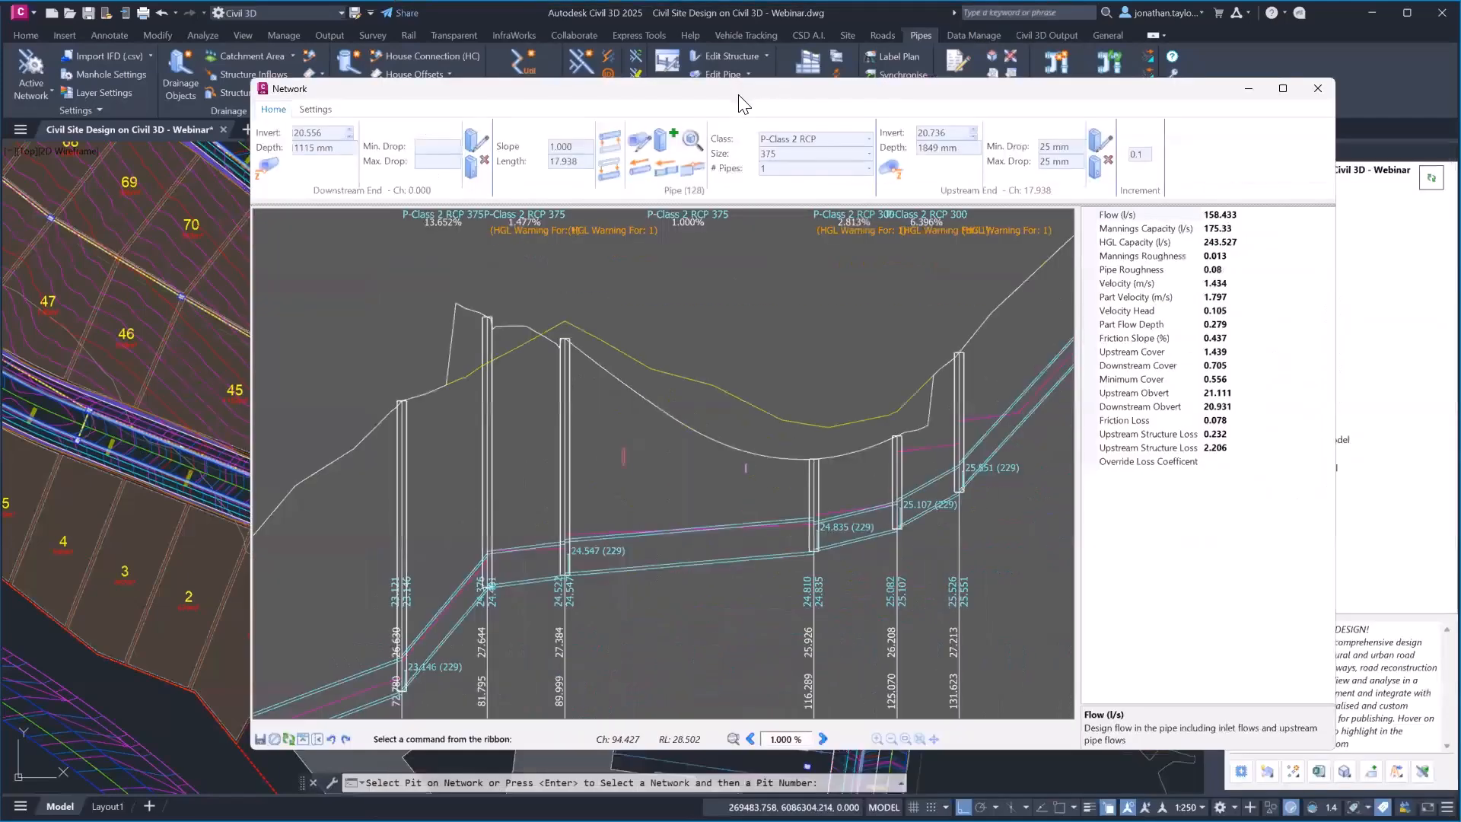
pyautogui.scroll(-2, 734, 478)
pyautogui.moveTo(954, 324); pyautogui.dragTo(837, 385, button='middle')
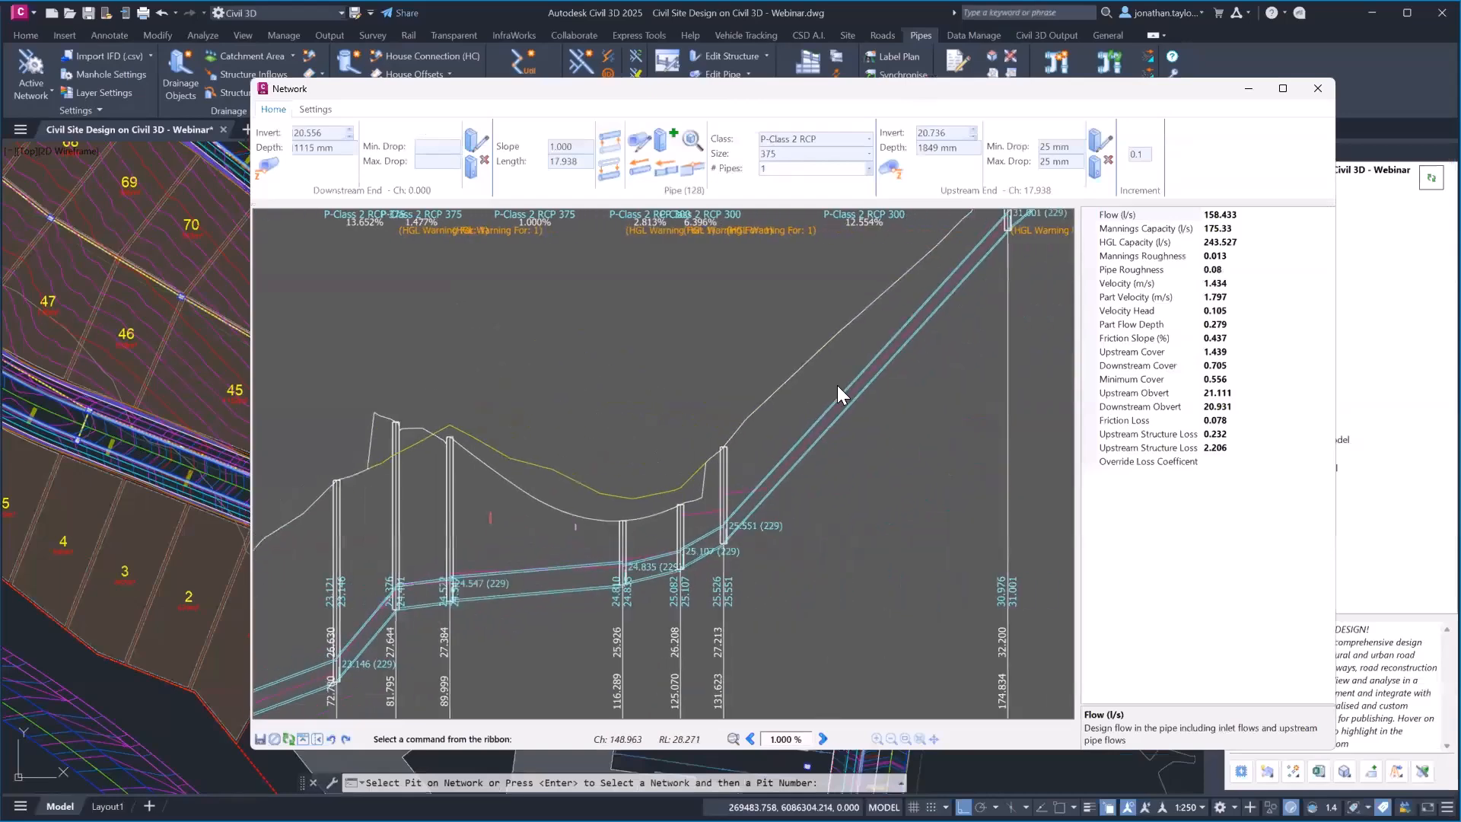
# Step: Increase the size of the steep pipe between chainages 131.623 and 174.834 to 375
pyautogui.click(892, 347)
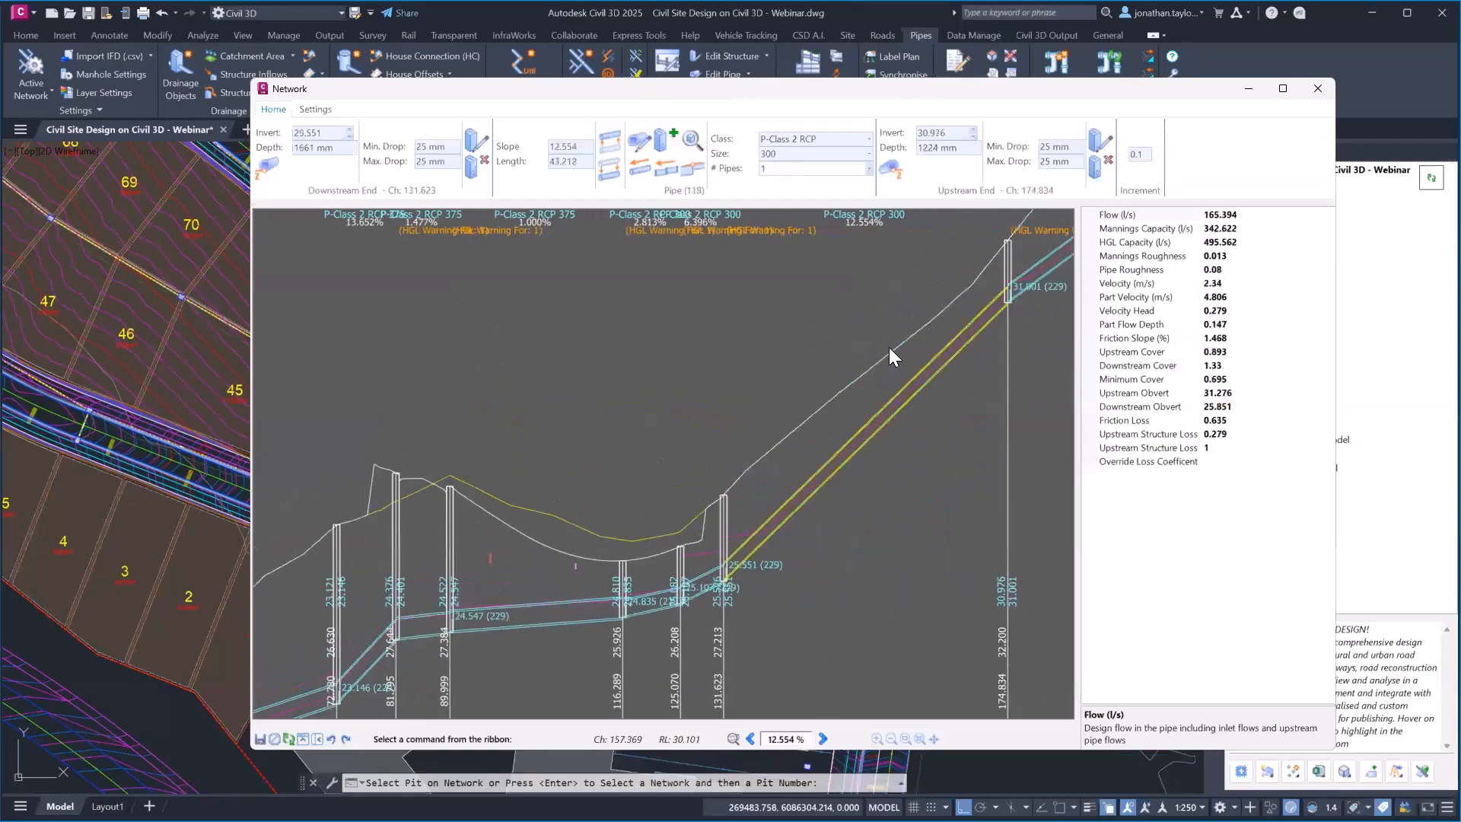
pyautogui.press('ctrl')
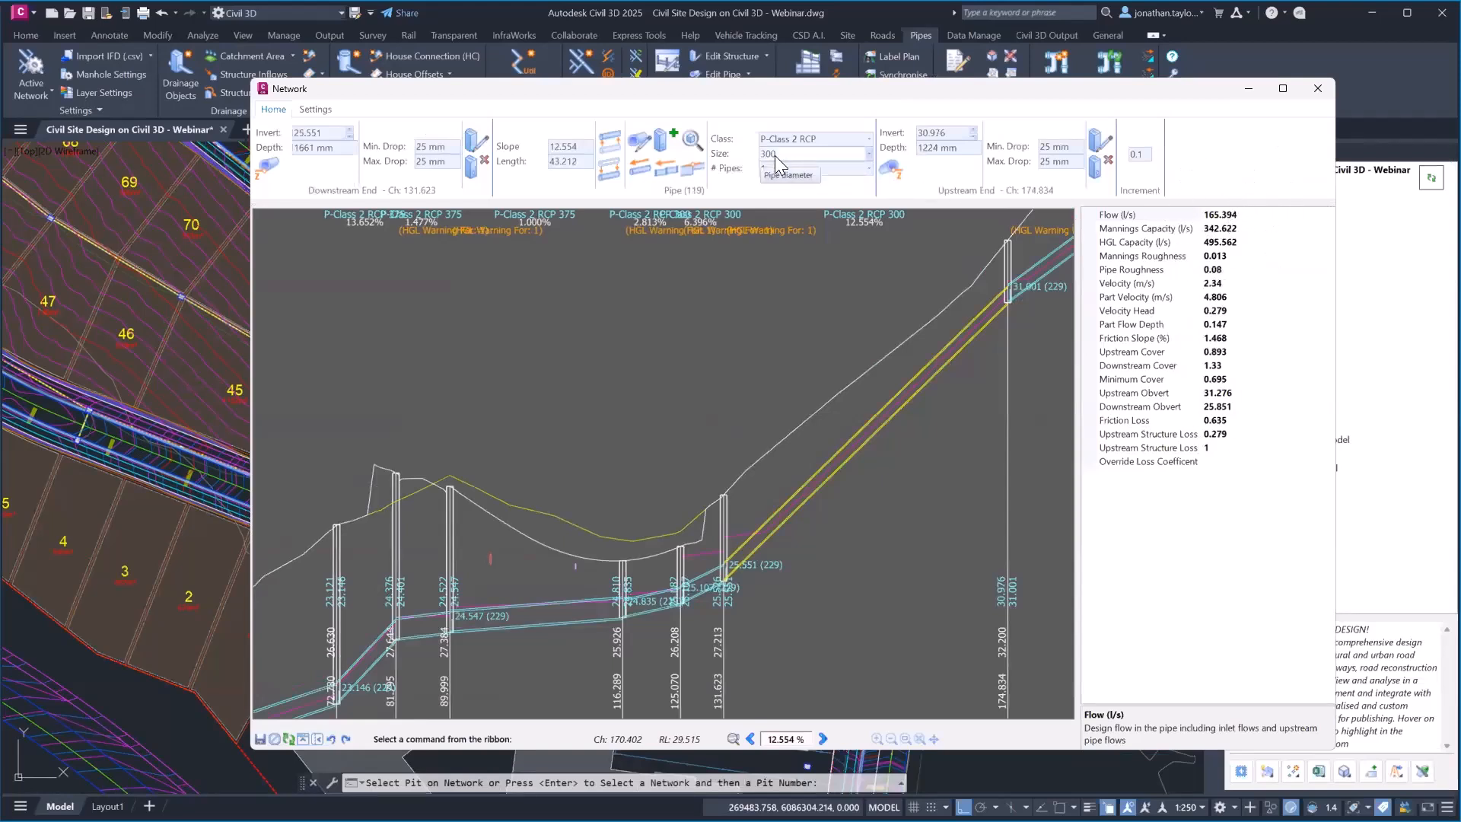
pyautogui.click(869, 154)
pyautogui.click(785, 200)
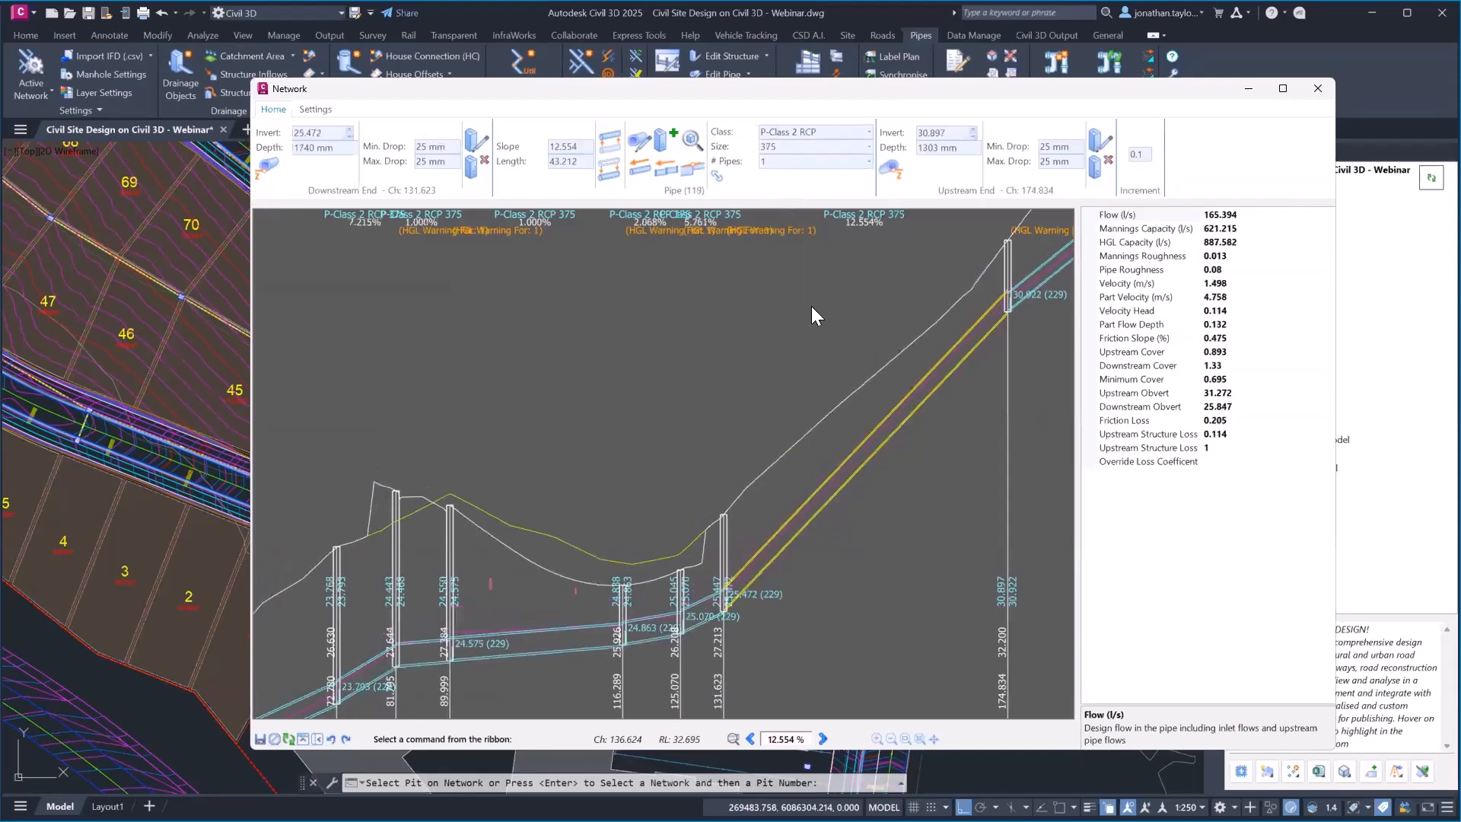
# Step: Examine the slopes, hydraulic values and service crossings of the pipes downstream of the steep pipe, and leave the vertical grading
pyautogui.click(698, 616)
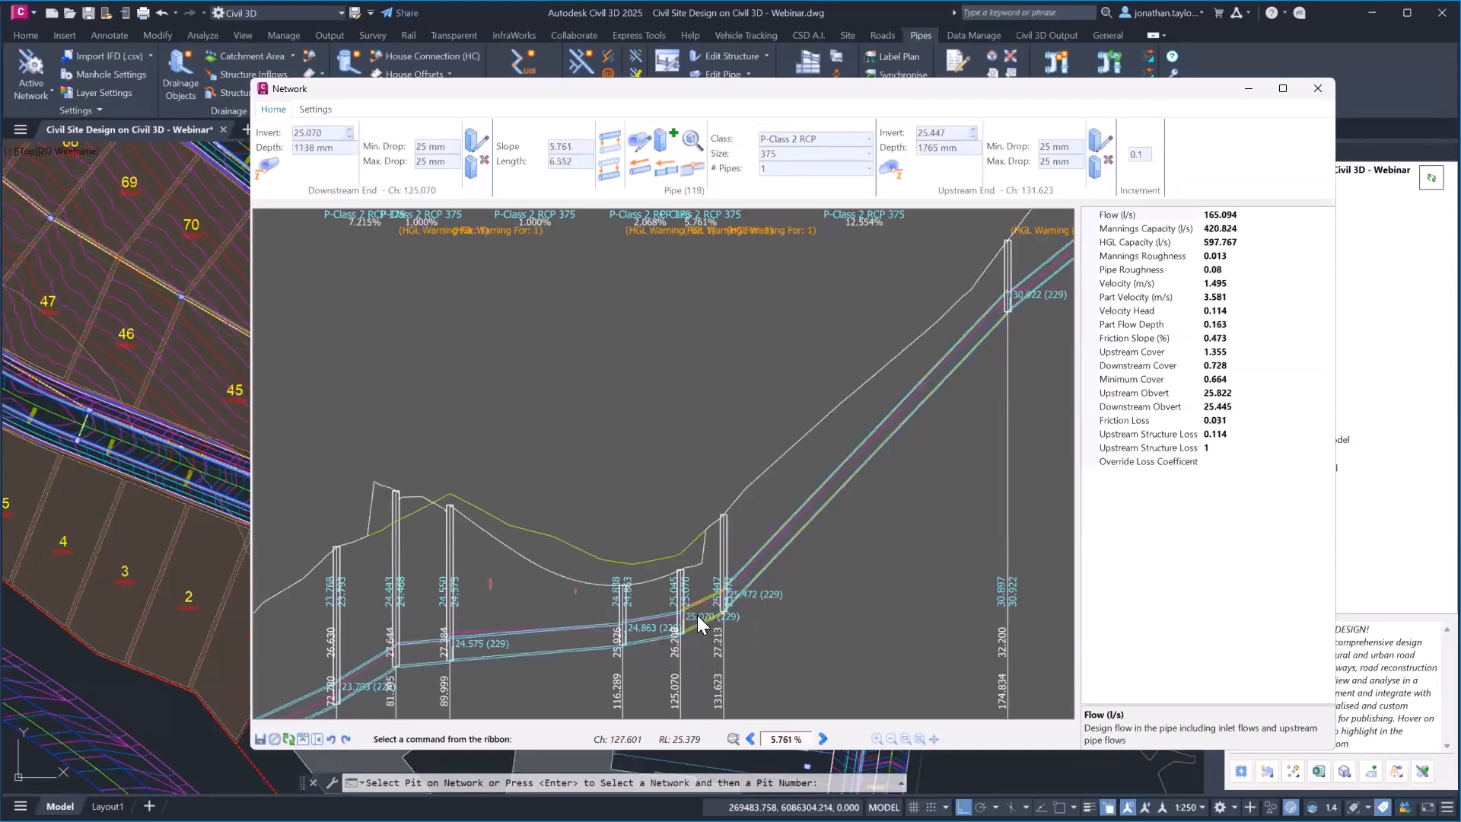
pyautogui.click(696, 614)
pyautogui.click(577, 636)
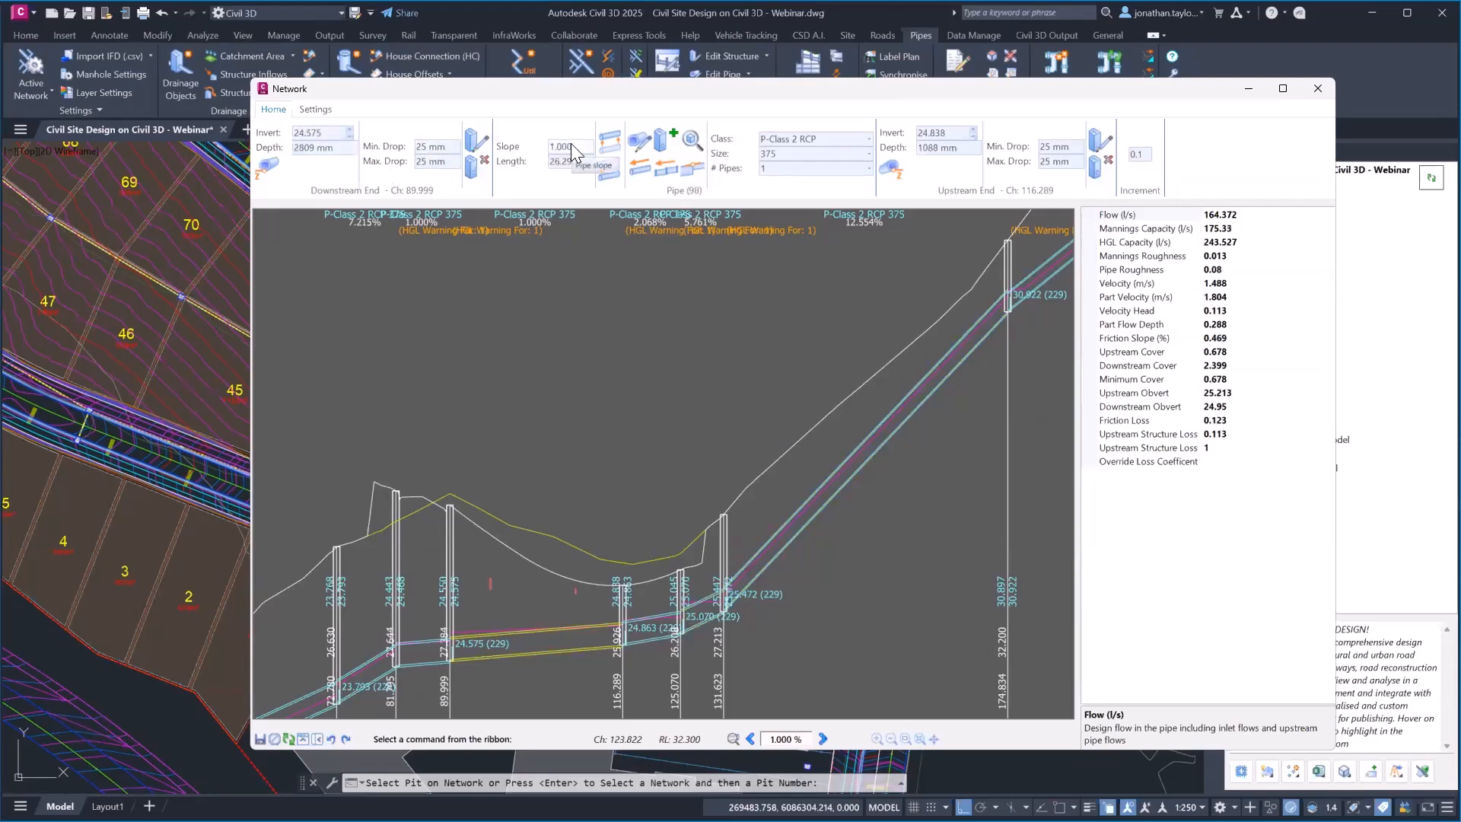
pyautogui.press('ctrl')
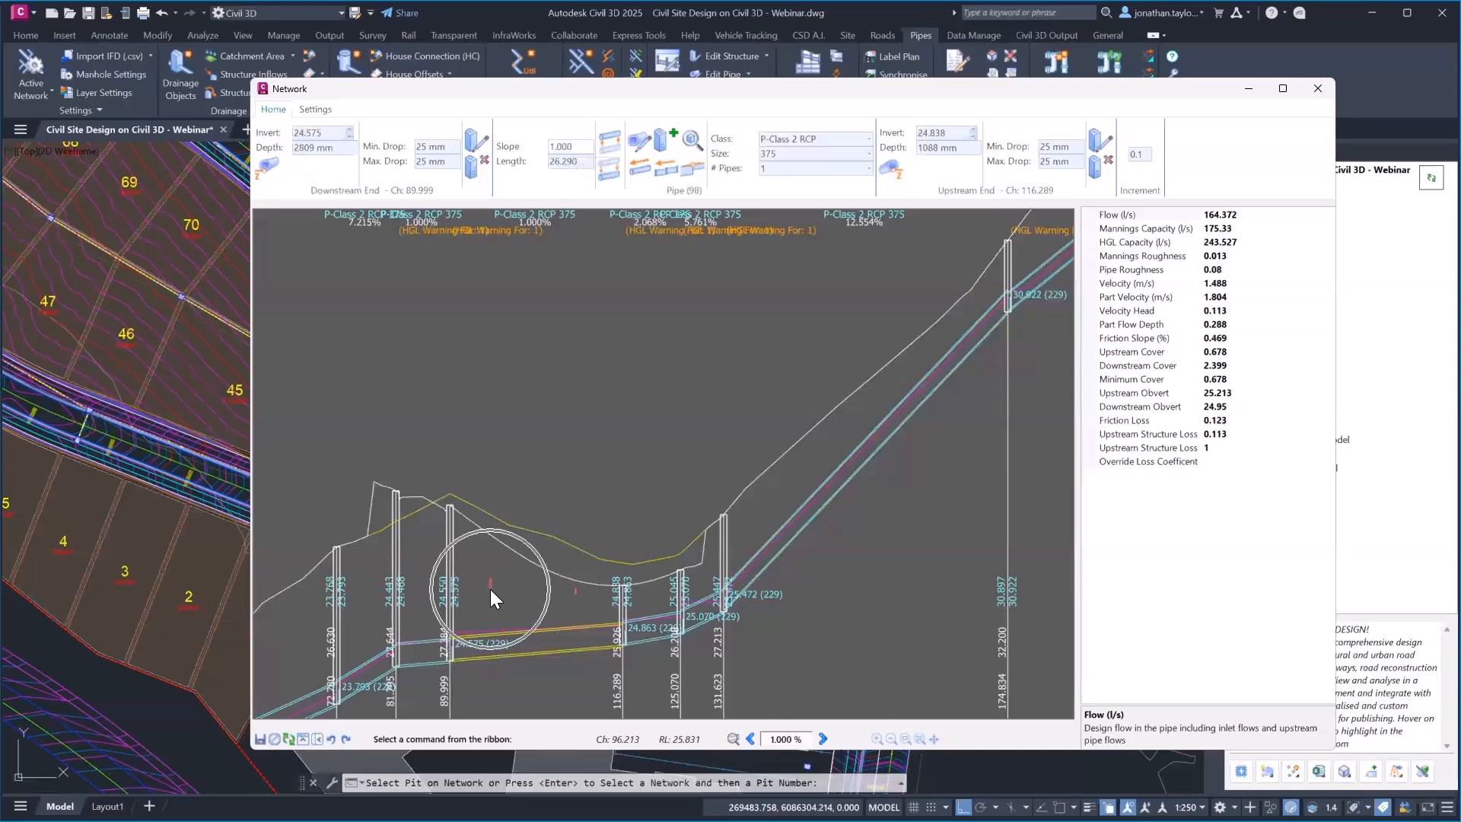
pyautogui.press('ctrl')
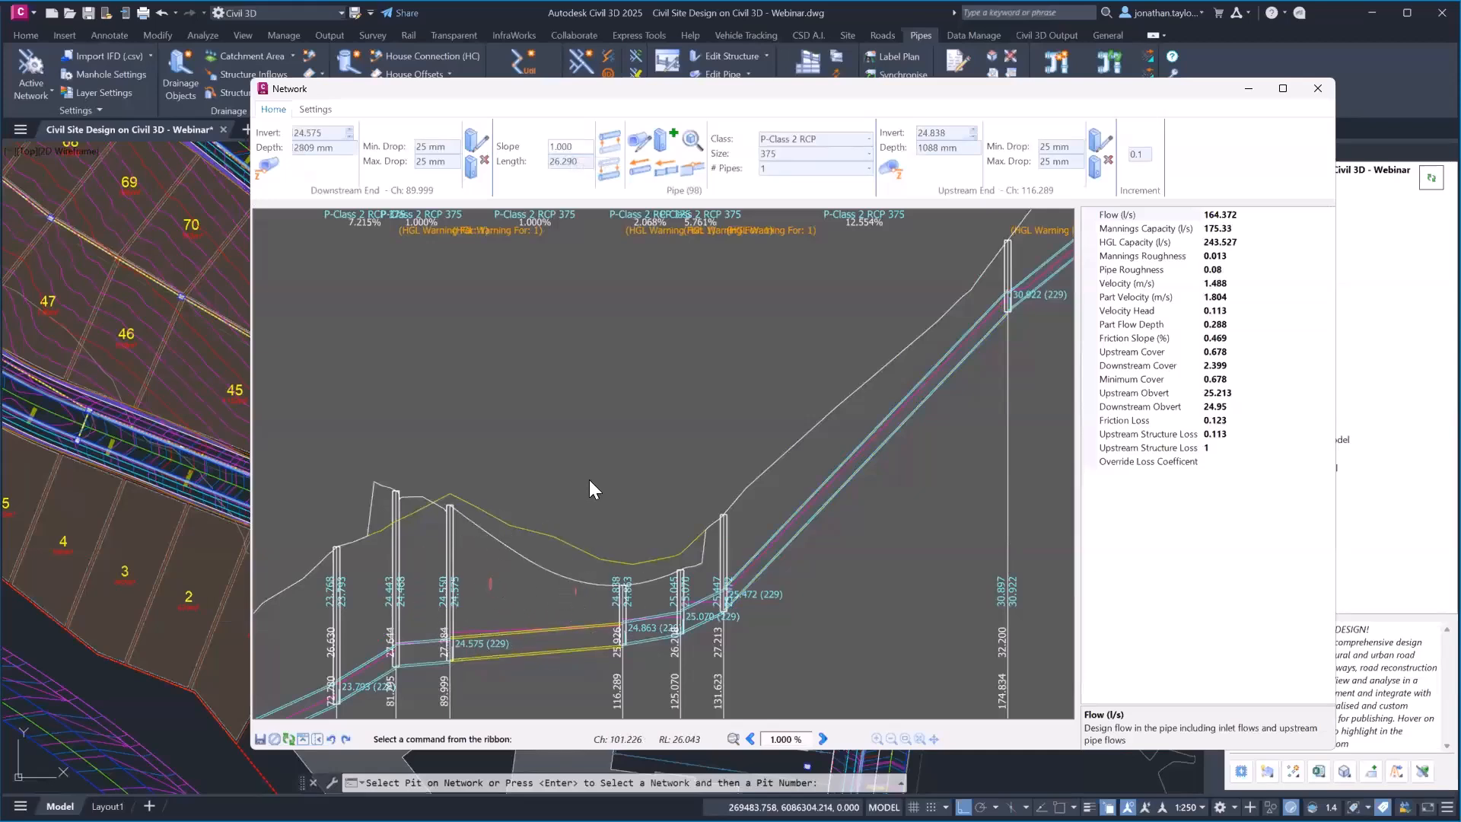
pyautogui.moveTo(591, 479); pyautogui.dragTo(759, 399, button='middle')
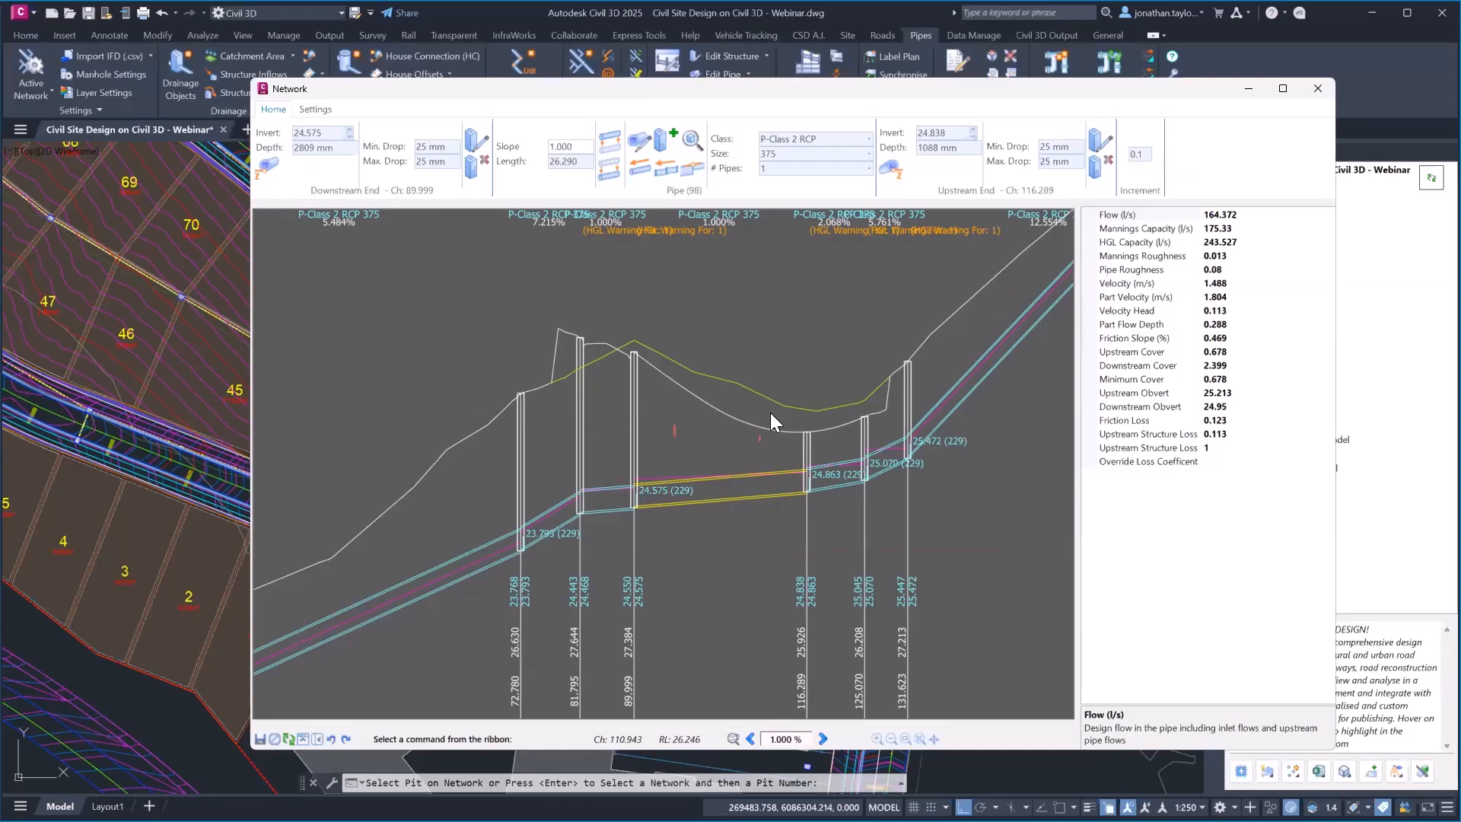
pyautogui.click(1317, 89)
# Step: Open the Model Viewer around Road 1 and turn on the display of pipe networks
pyautogui.moveTo(794, 314); pyautogui.dragTo(697, 303, button='middle')
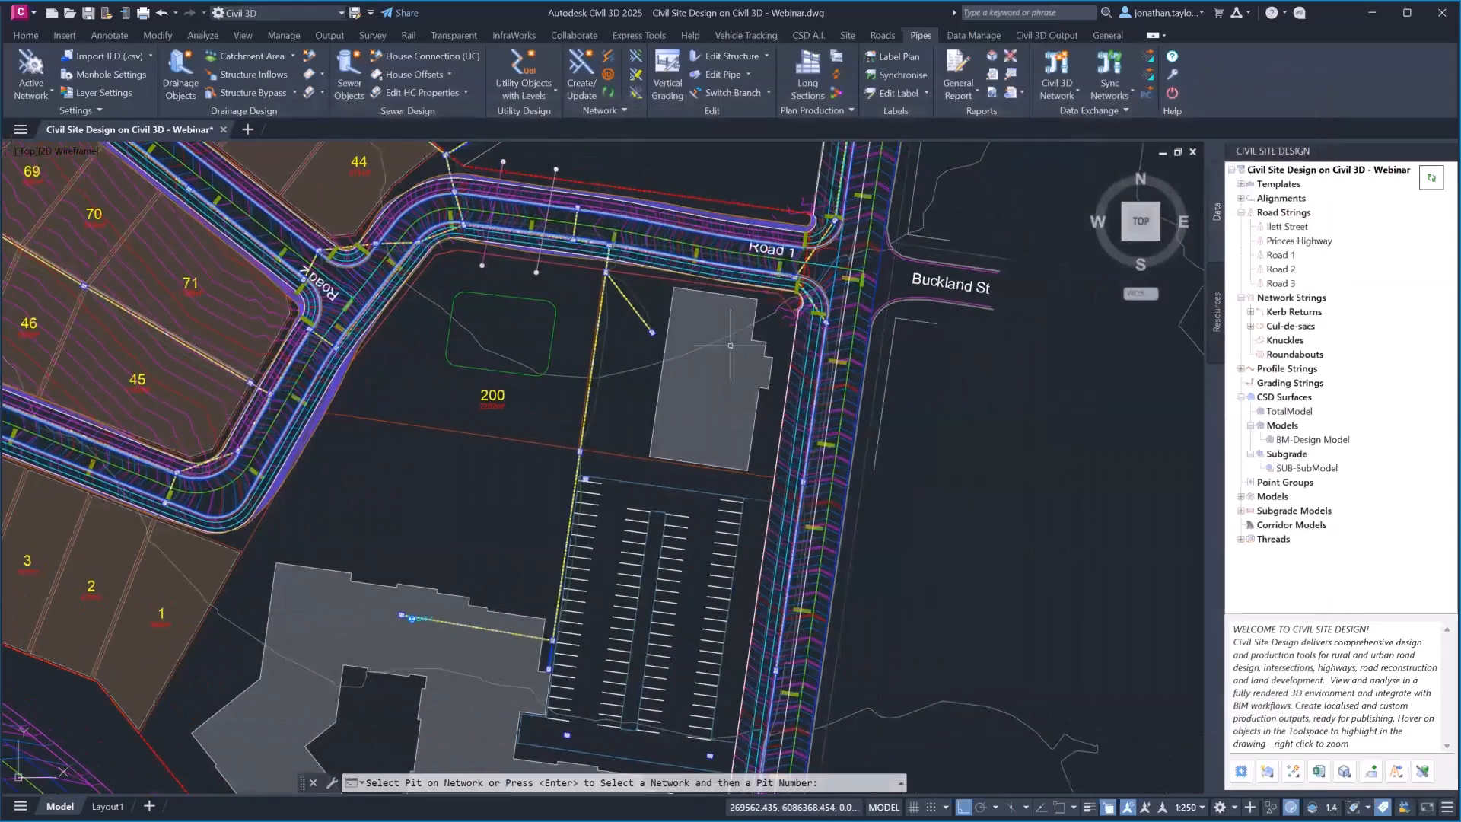
pyautogui.click(1422, 771)
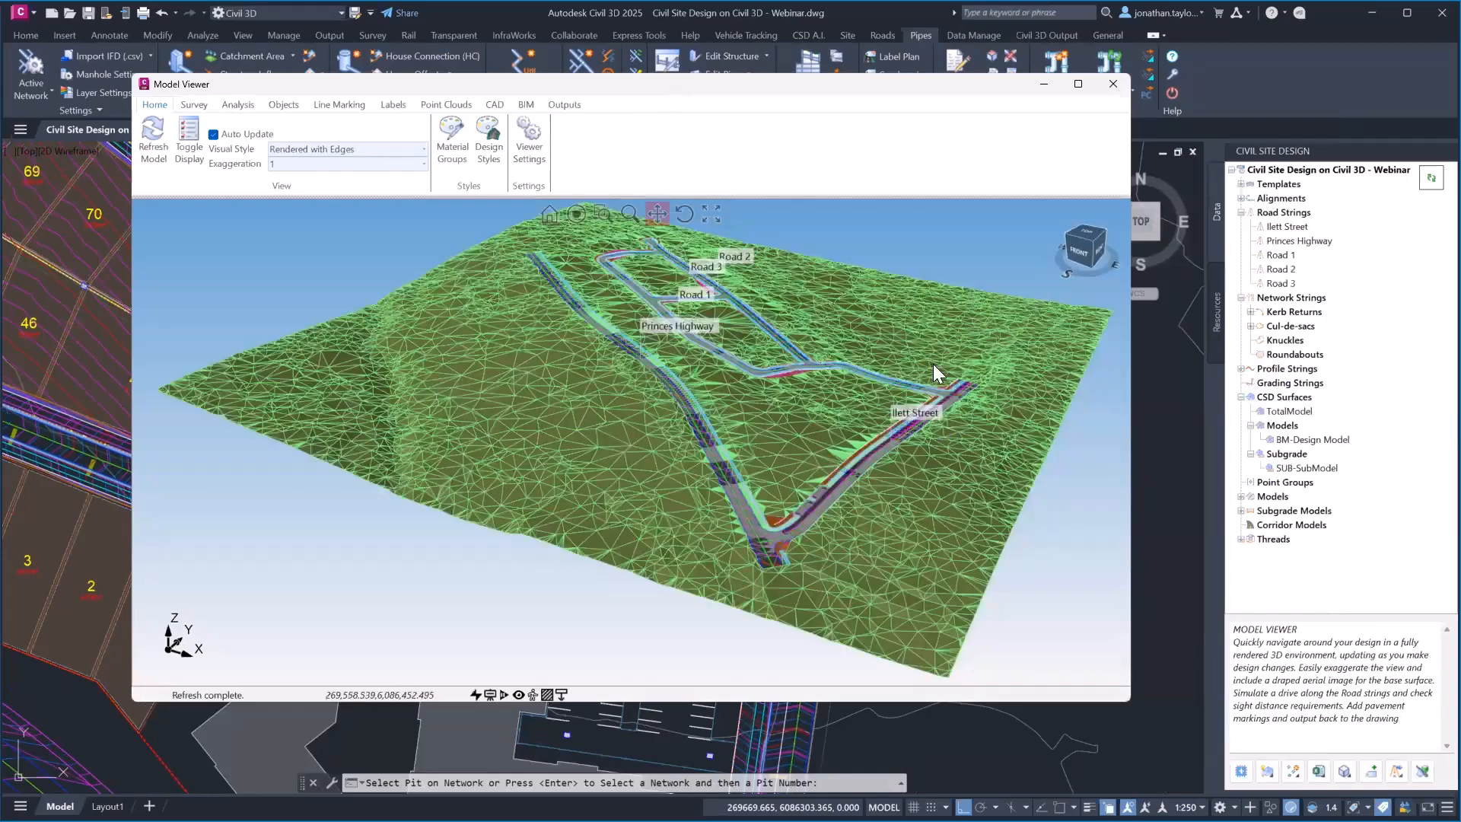
pyautogui.scroll(5, 920, 373)
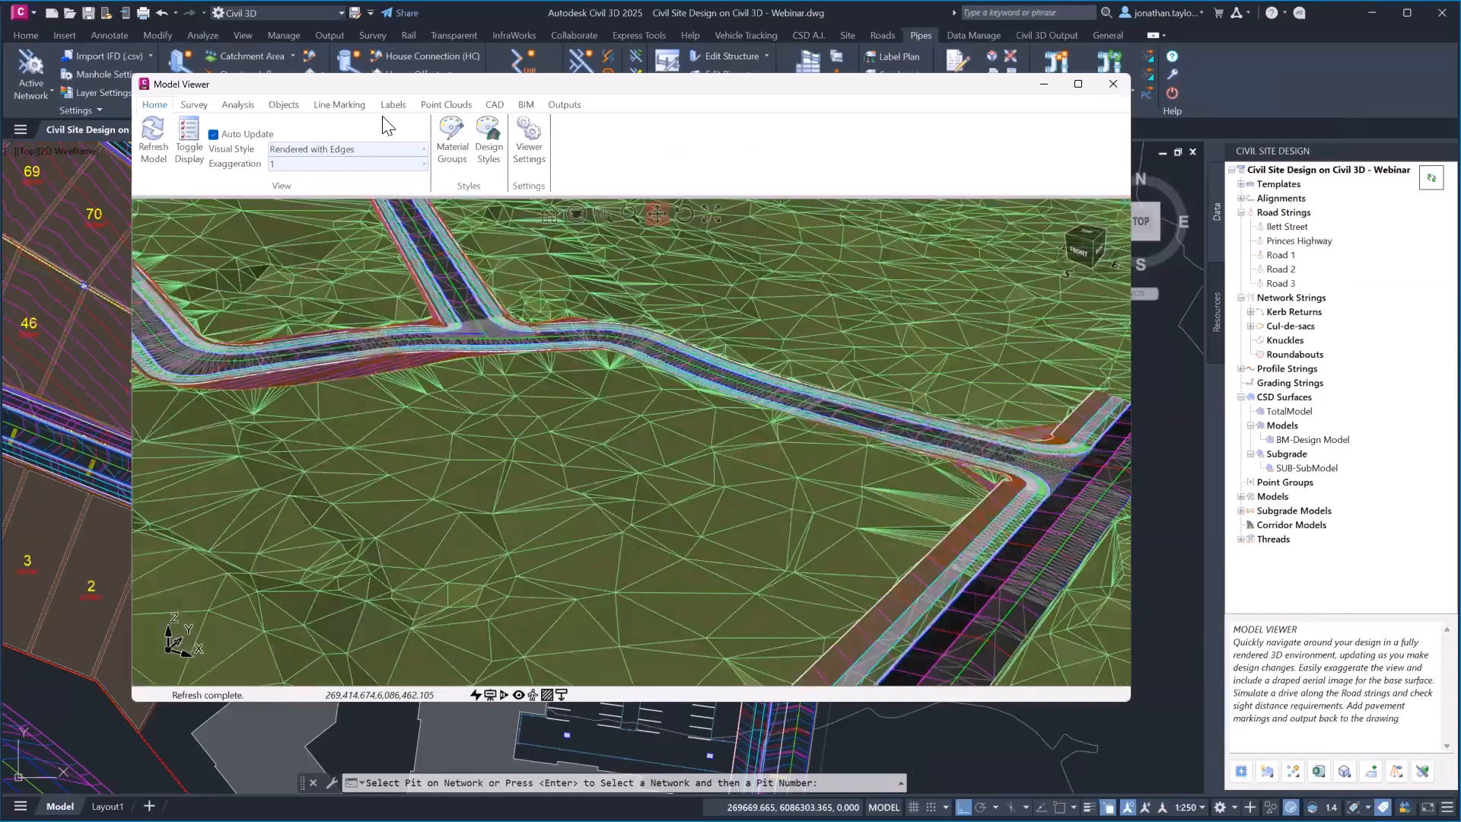
pyautogui.click(284, 105)
pyautogui.click(540, 143)
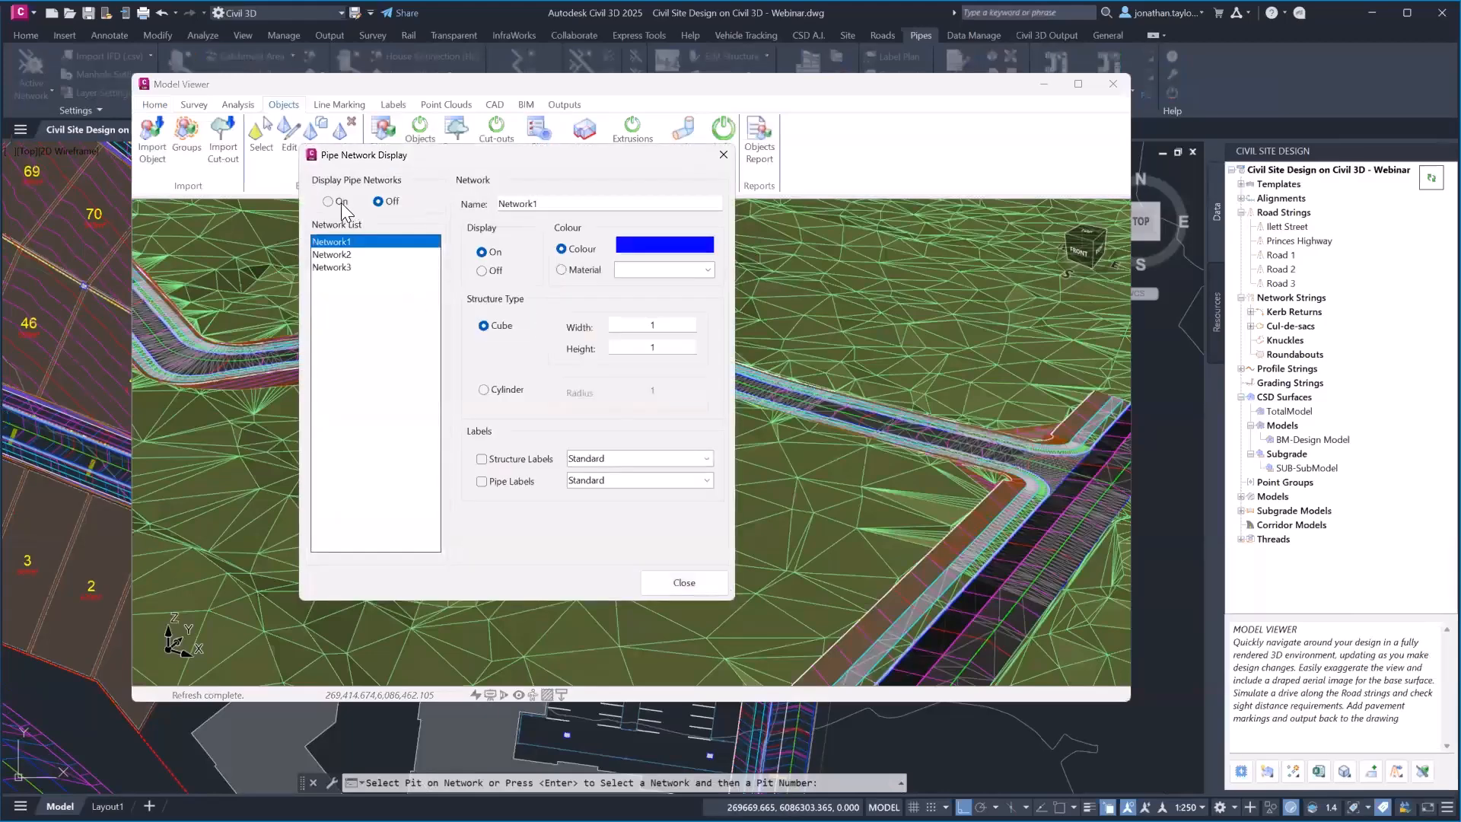
pyautogui.click(327, 200)
# Step: Set the display colour of Network1 to red and Network2 to yellow, and close the pipe network display settings
pyautogui.click(335, 254)
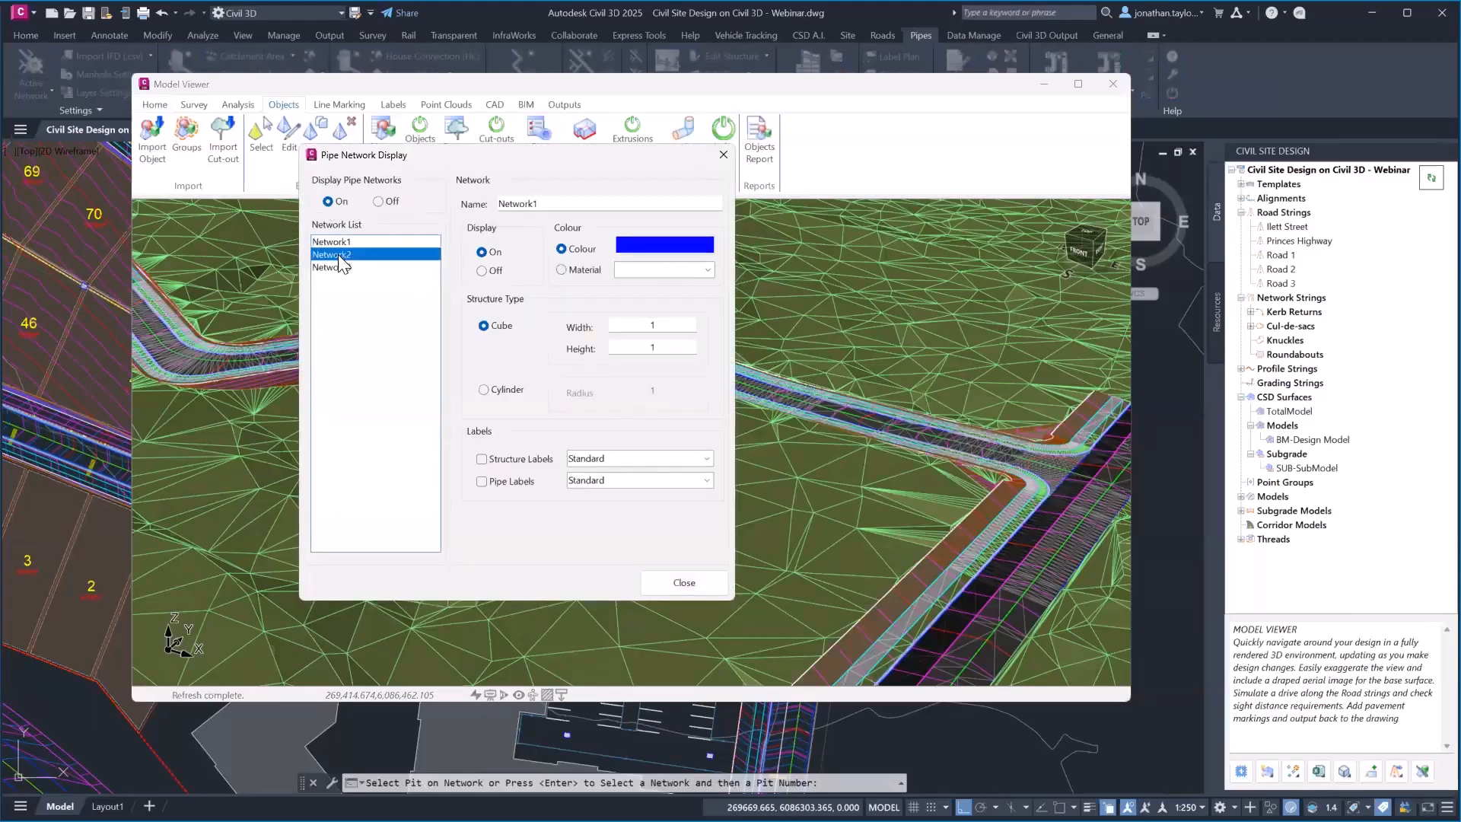
pyautogui.click(334, 241)
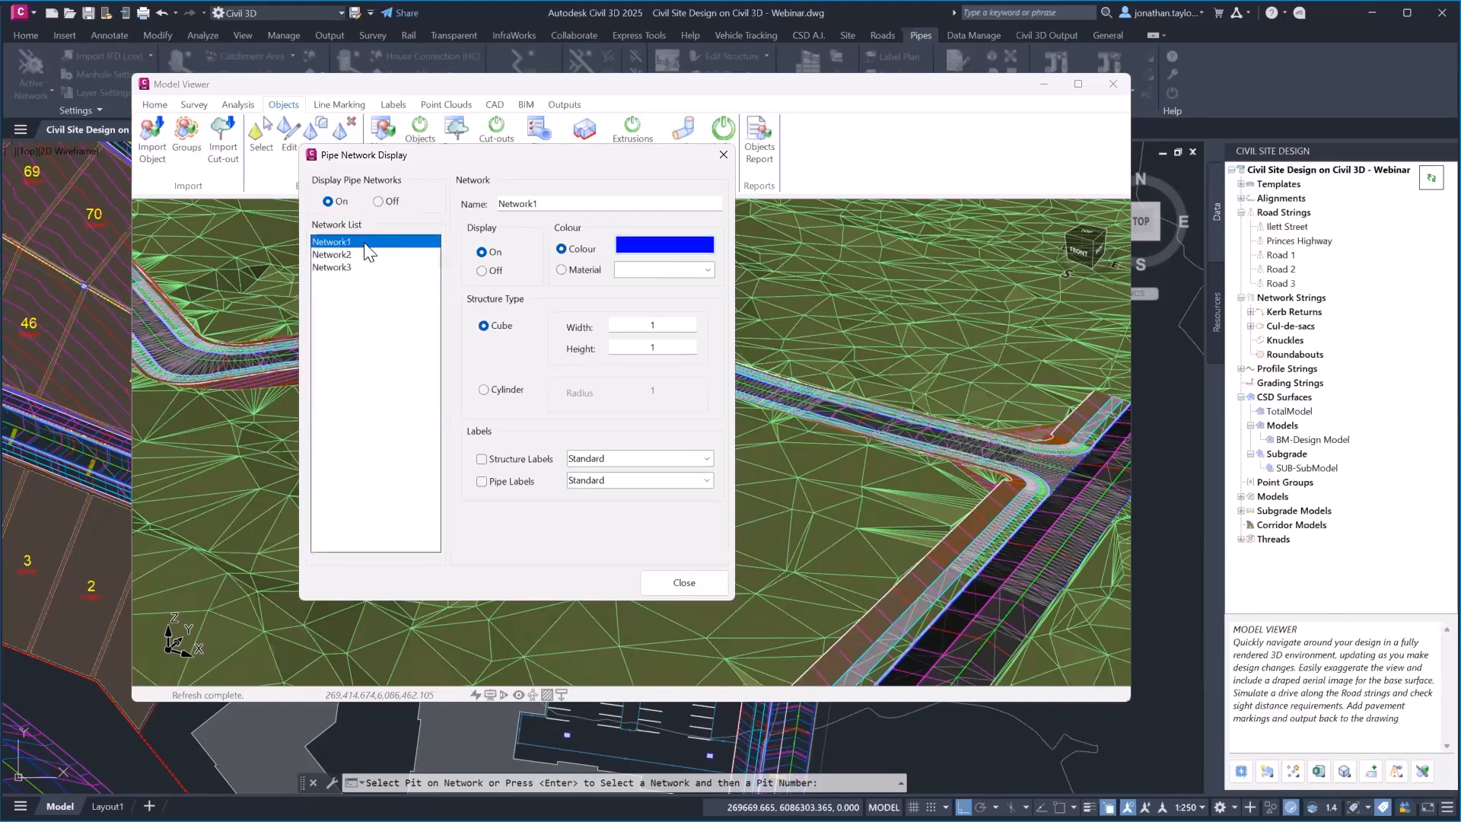
pyautogui.click(672, 244)
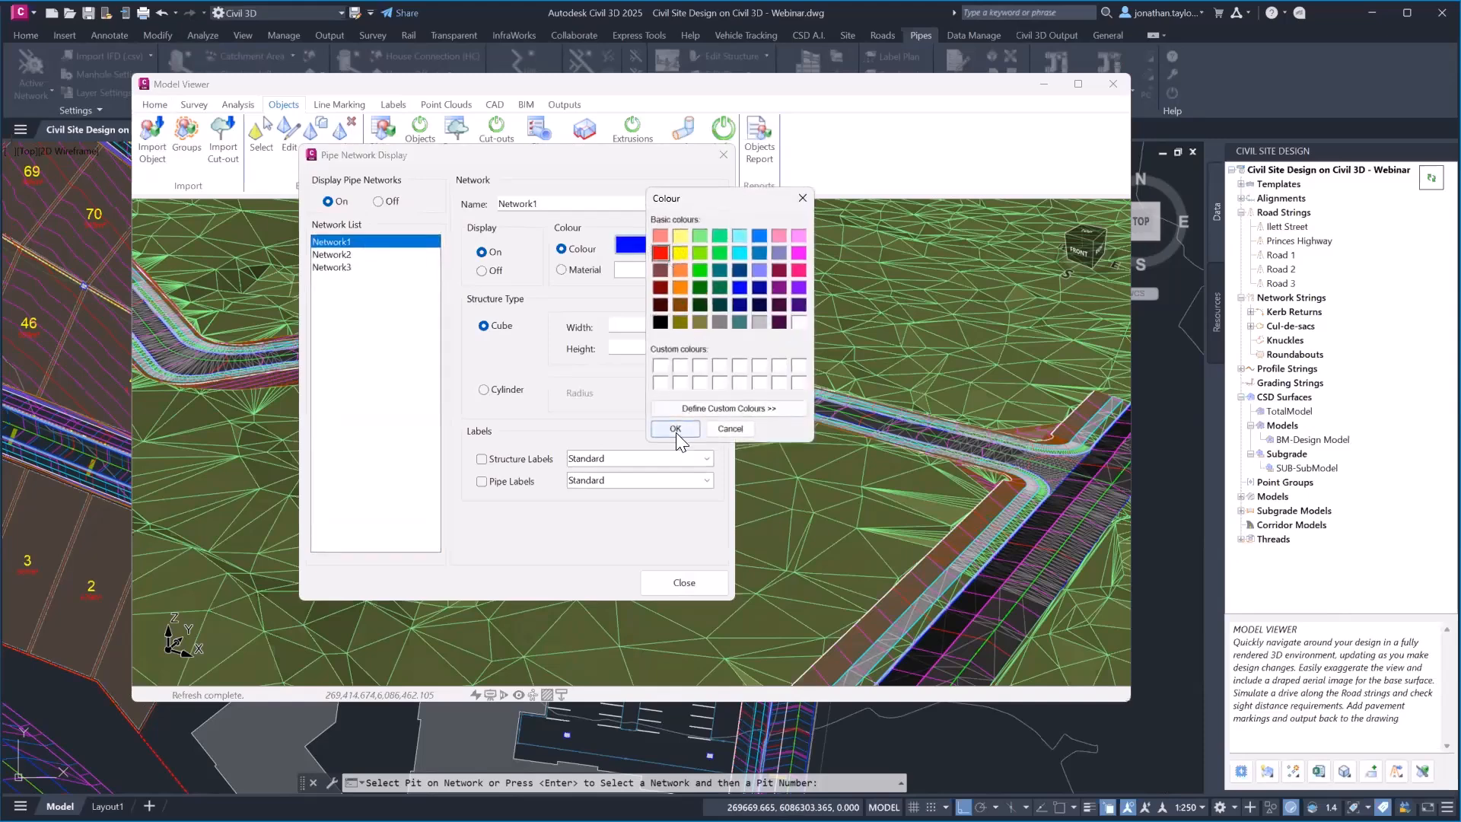
pyautogui.click(675, 428)
pyautogui.click(333, 254)
pyautogui.click(658, 254)
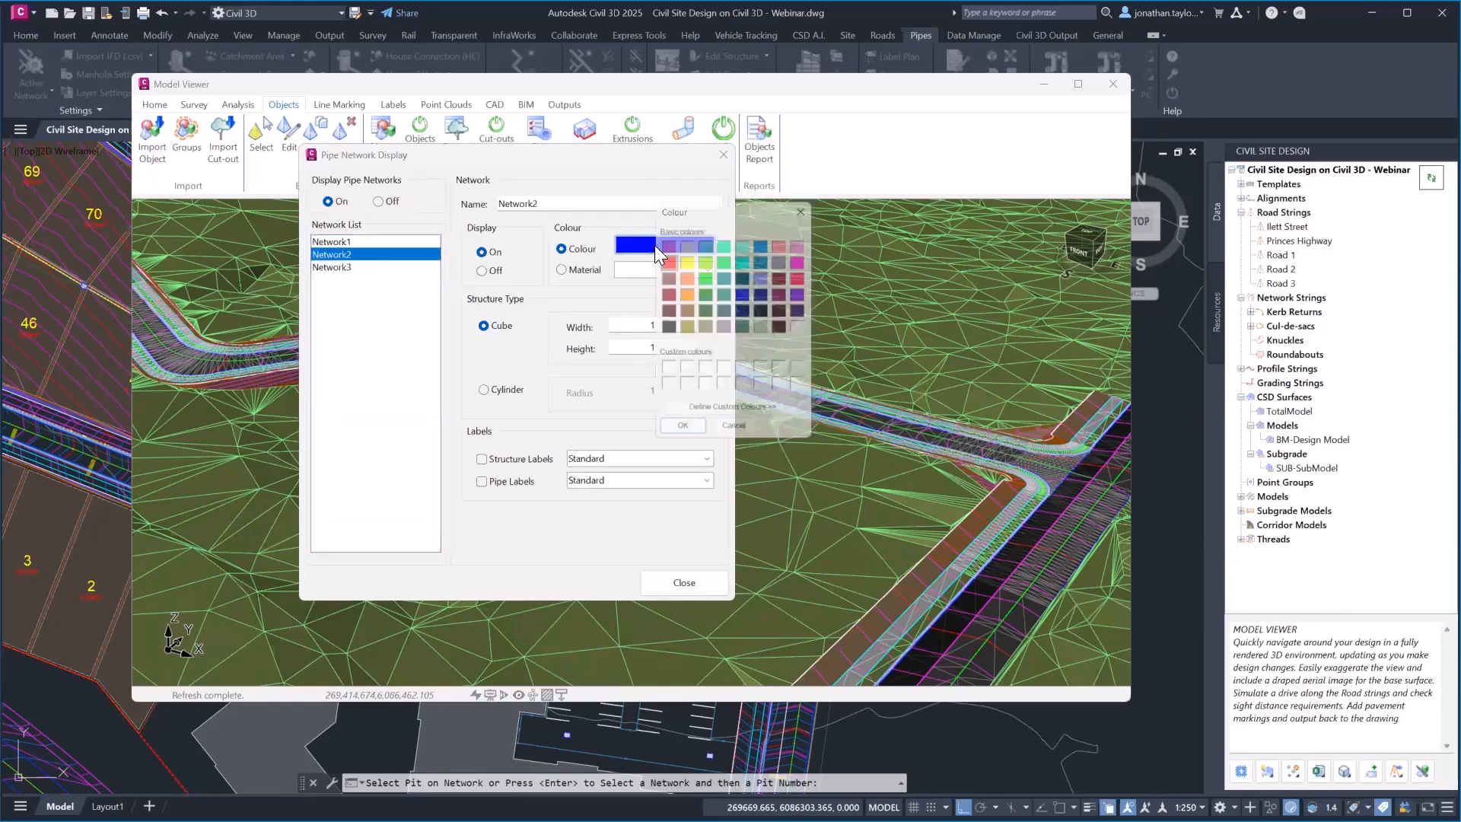
pyautogui.click(676, 428)
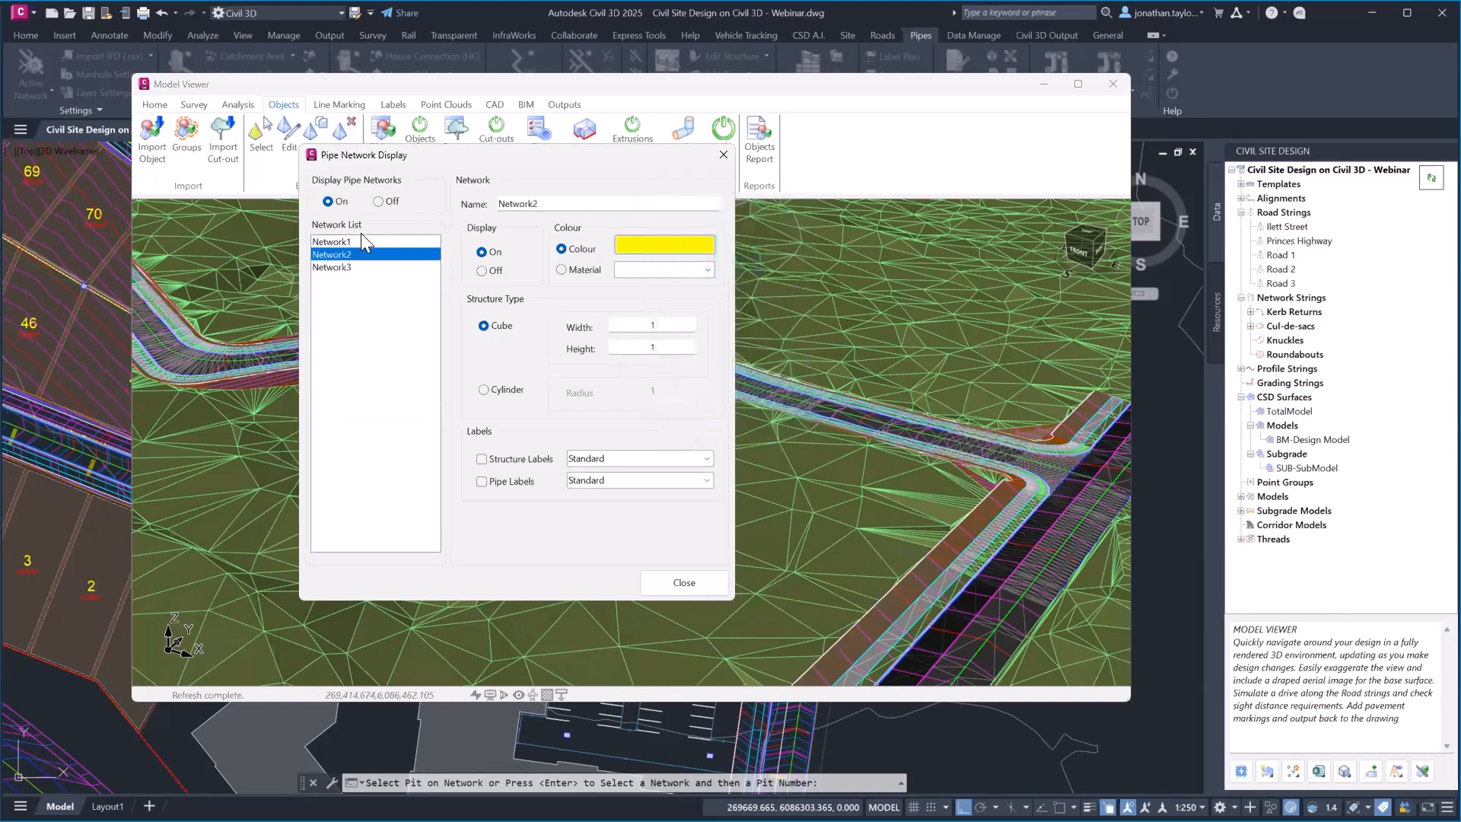
pyautogui.click(357, 267)
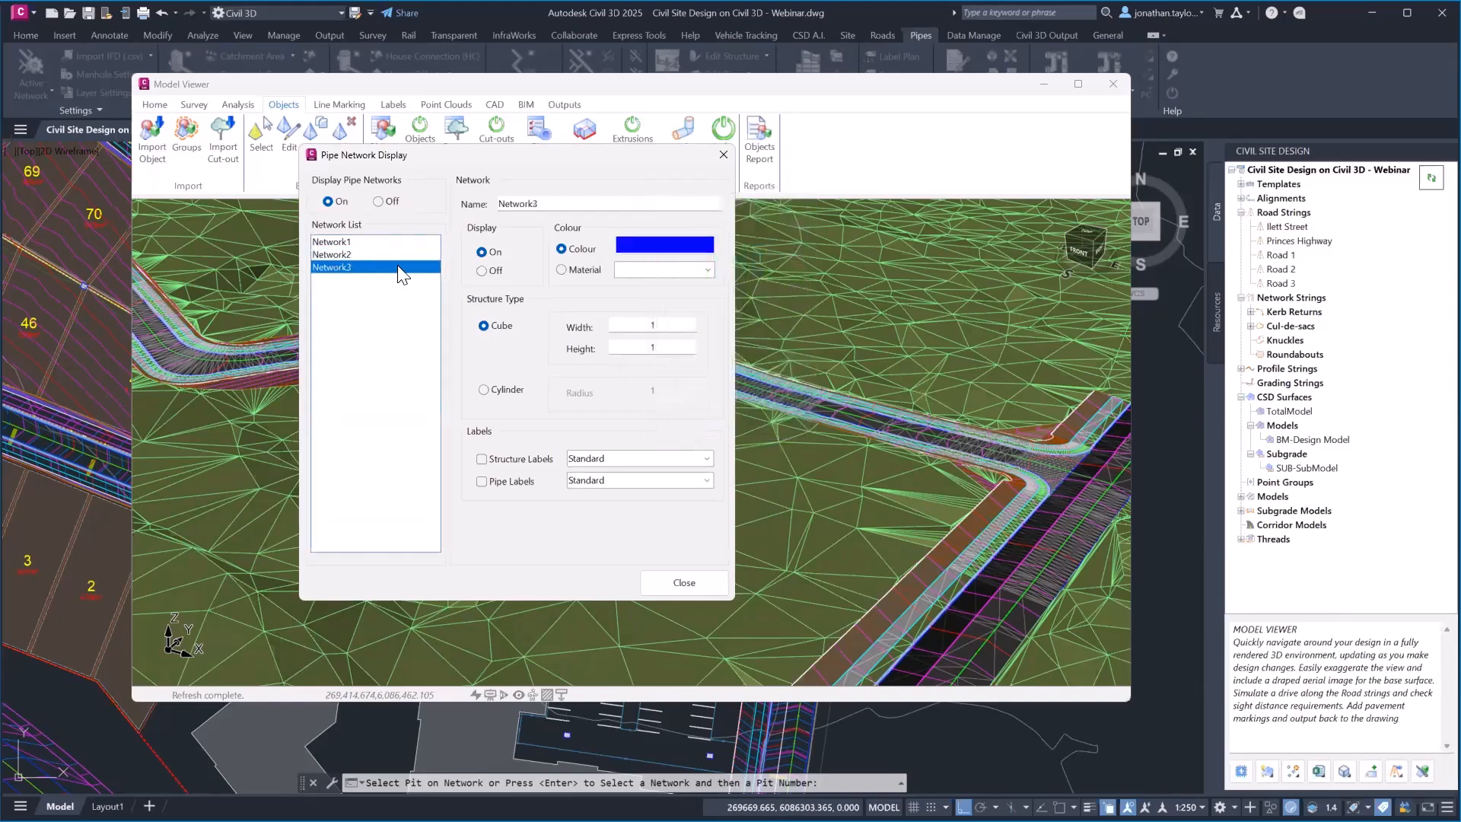
pyautogui.click(682, 582)
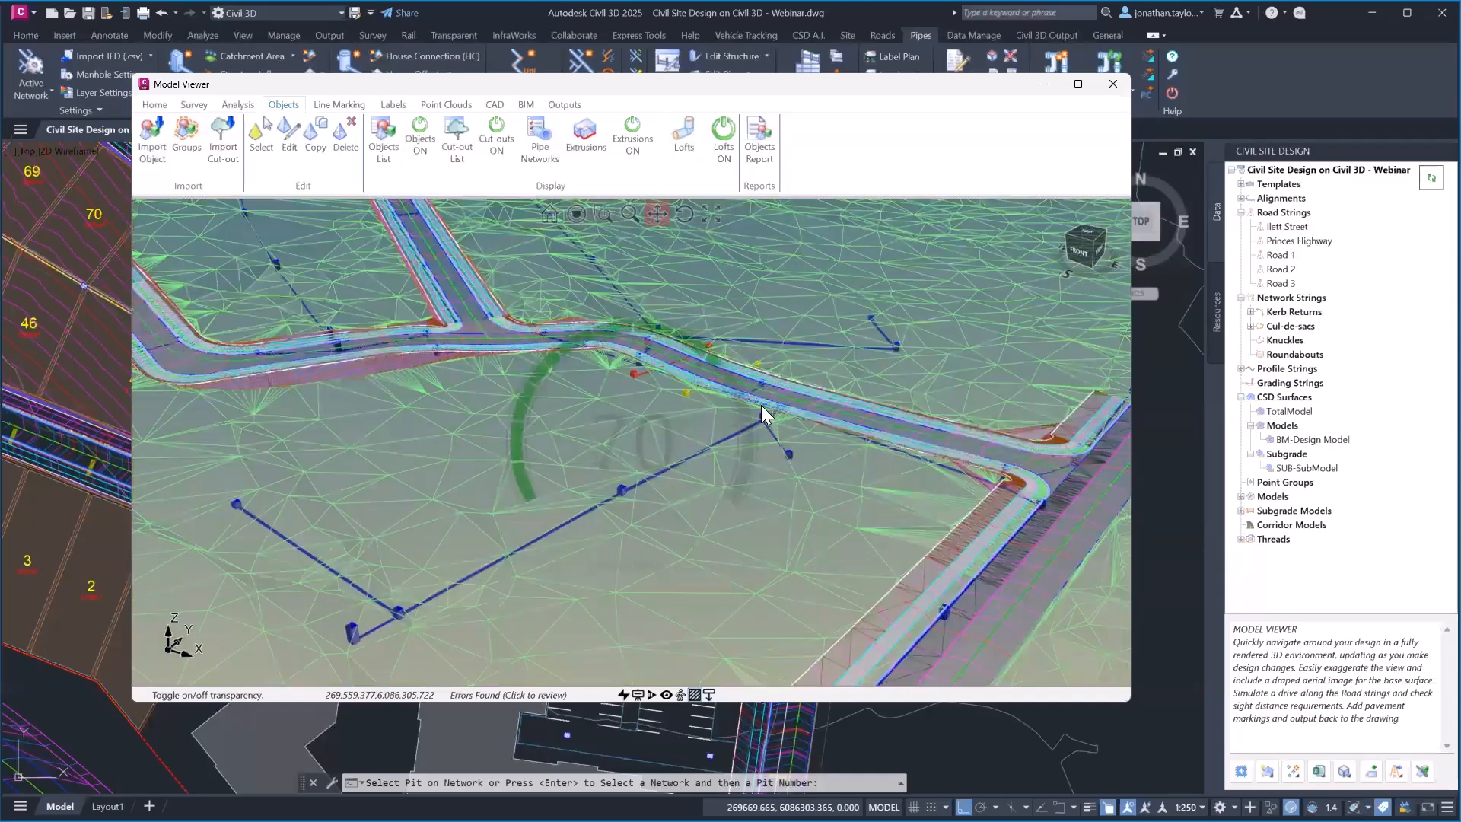
# Step: Examine the pipes, pits and service crossings beneath Road 1 in 3D from above and below the surface, and leave the Model Viewer
pyautogui.scroll(10, 764, 405)
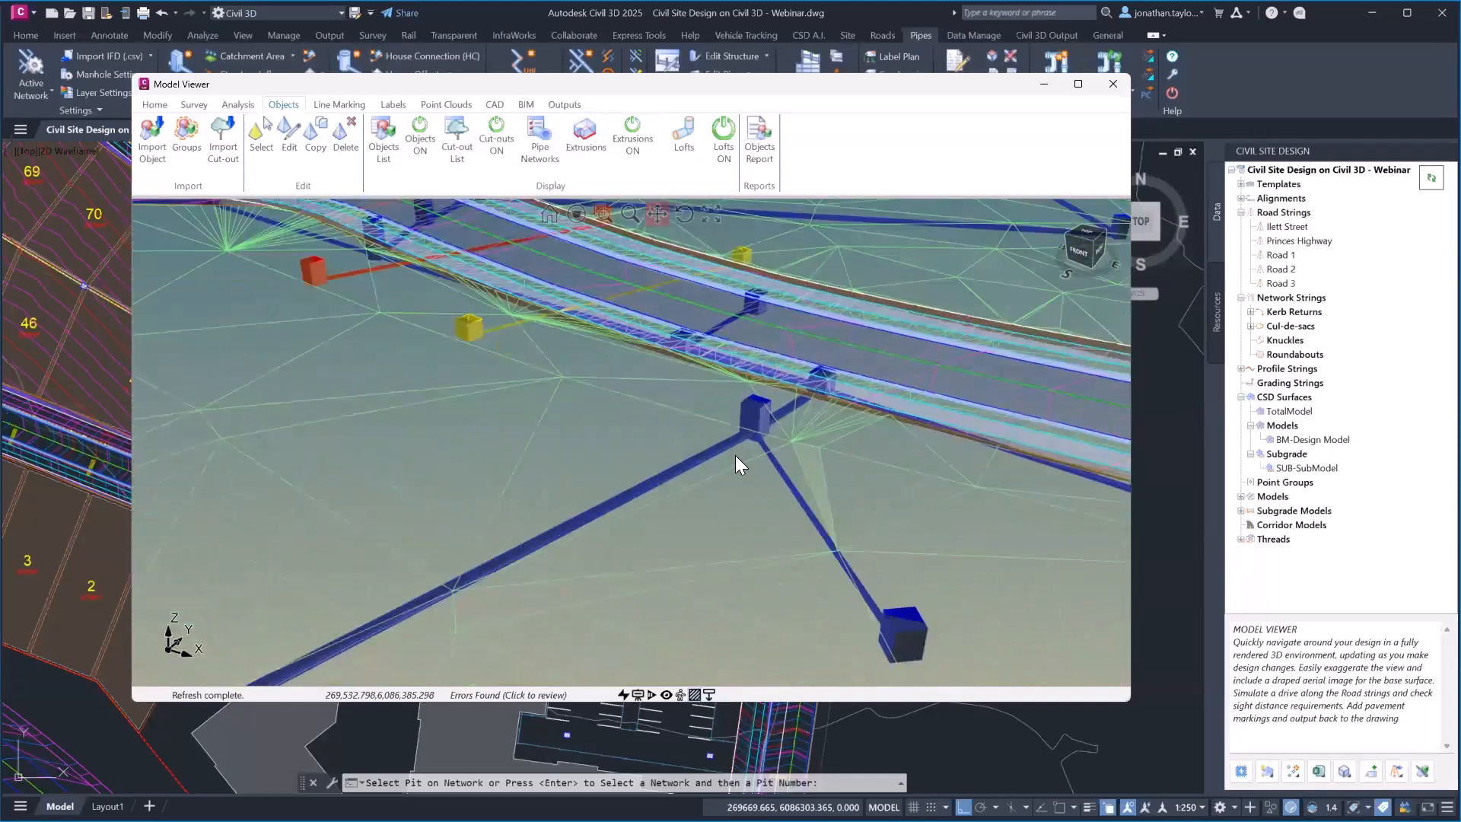
pyautogui.moveTo(735, 456); pyautogui.dragTo(740, 432, button='middle')
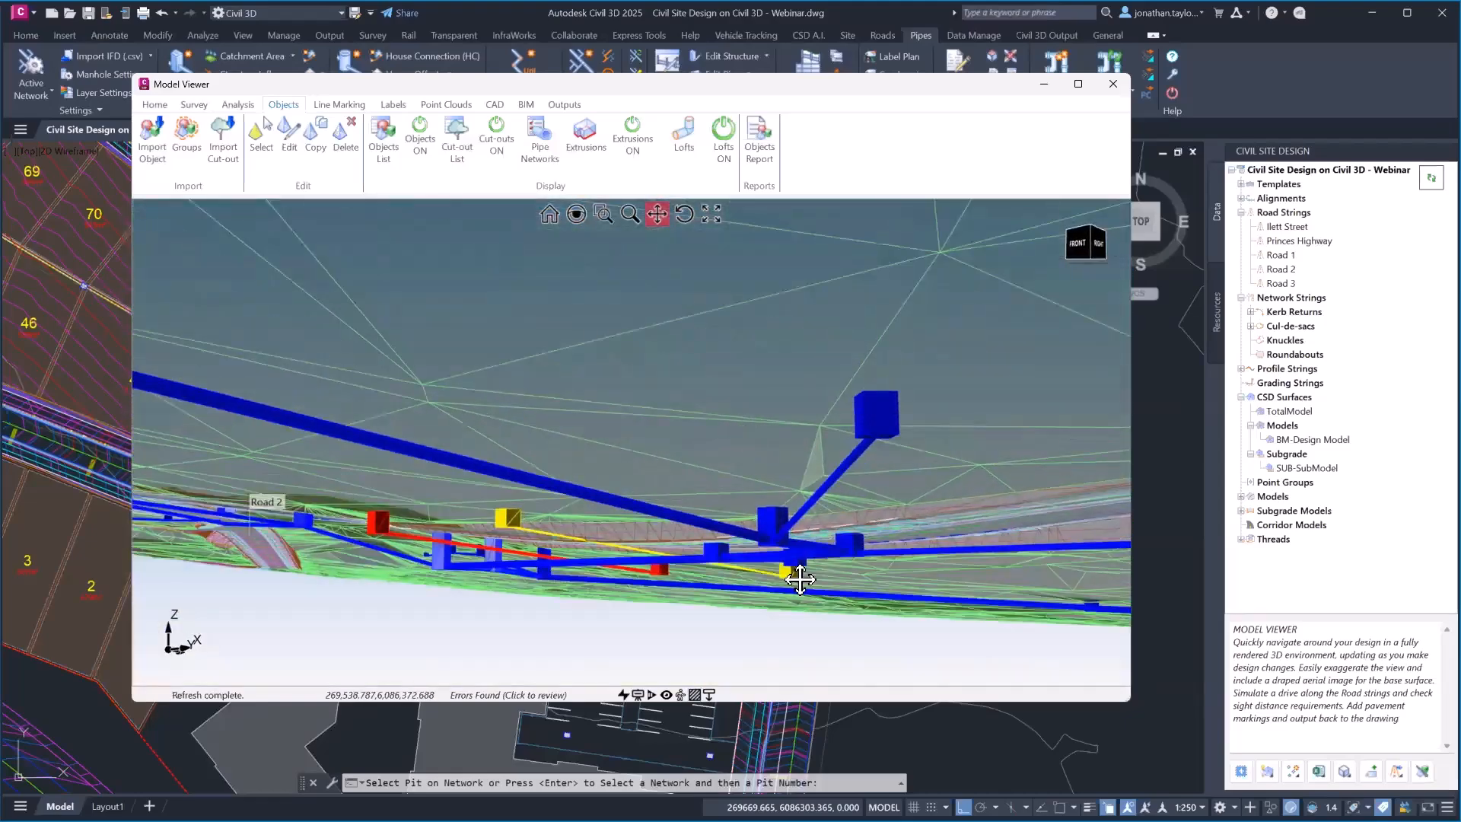
pyautogui.moveTo(731, 580); pyautogui.dragTo(919, 489)
pyautogui.moveTo(918, 489); pyautogui.dragTo(562, 455, button='middle')
pyautogui.scroll(5, 630, 504)
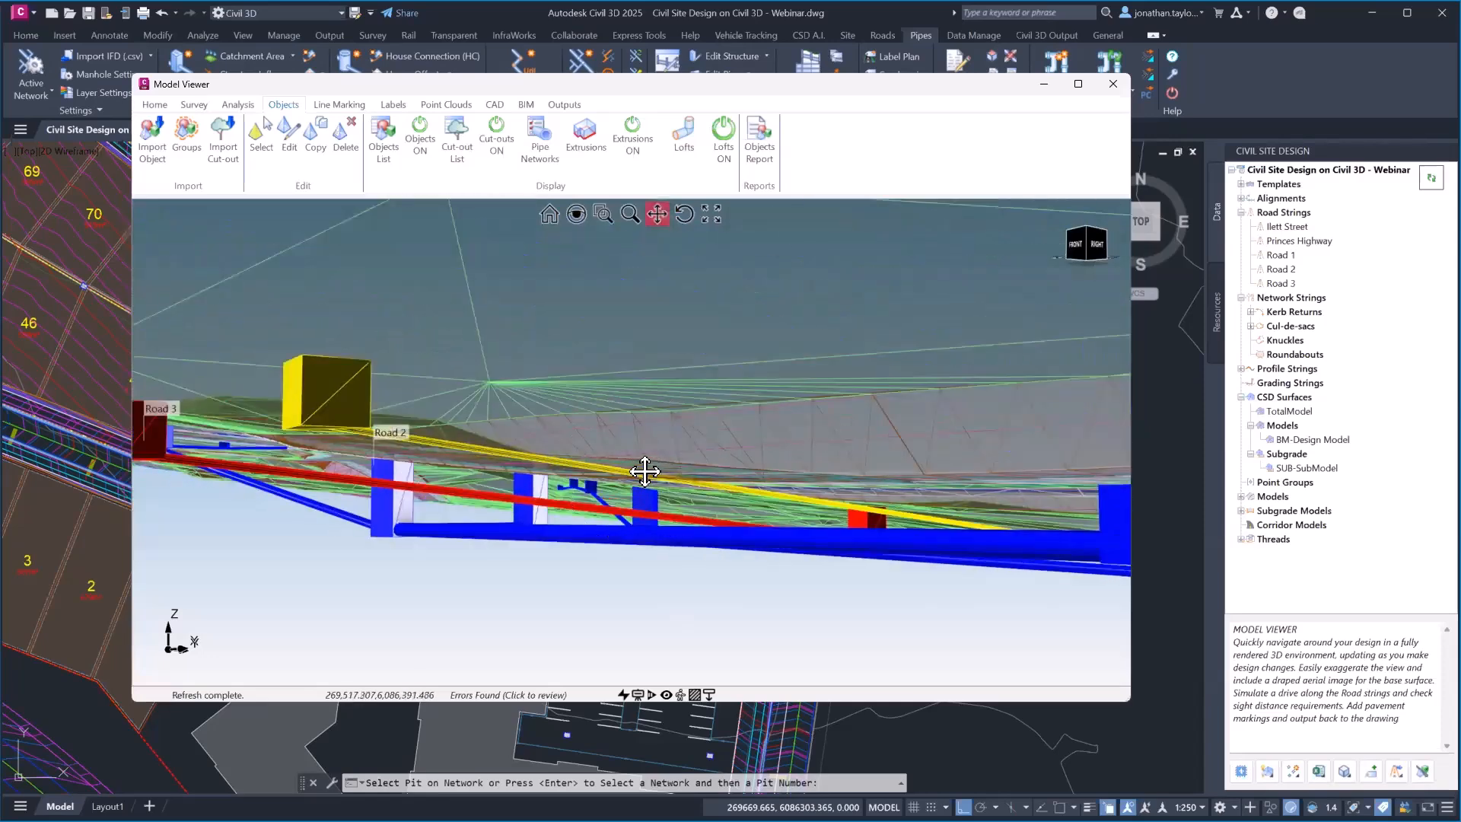
pyautogui.moveTo(662, 456); pyautogui.dragTo(789, 433, button='middle')
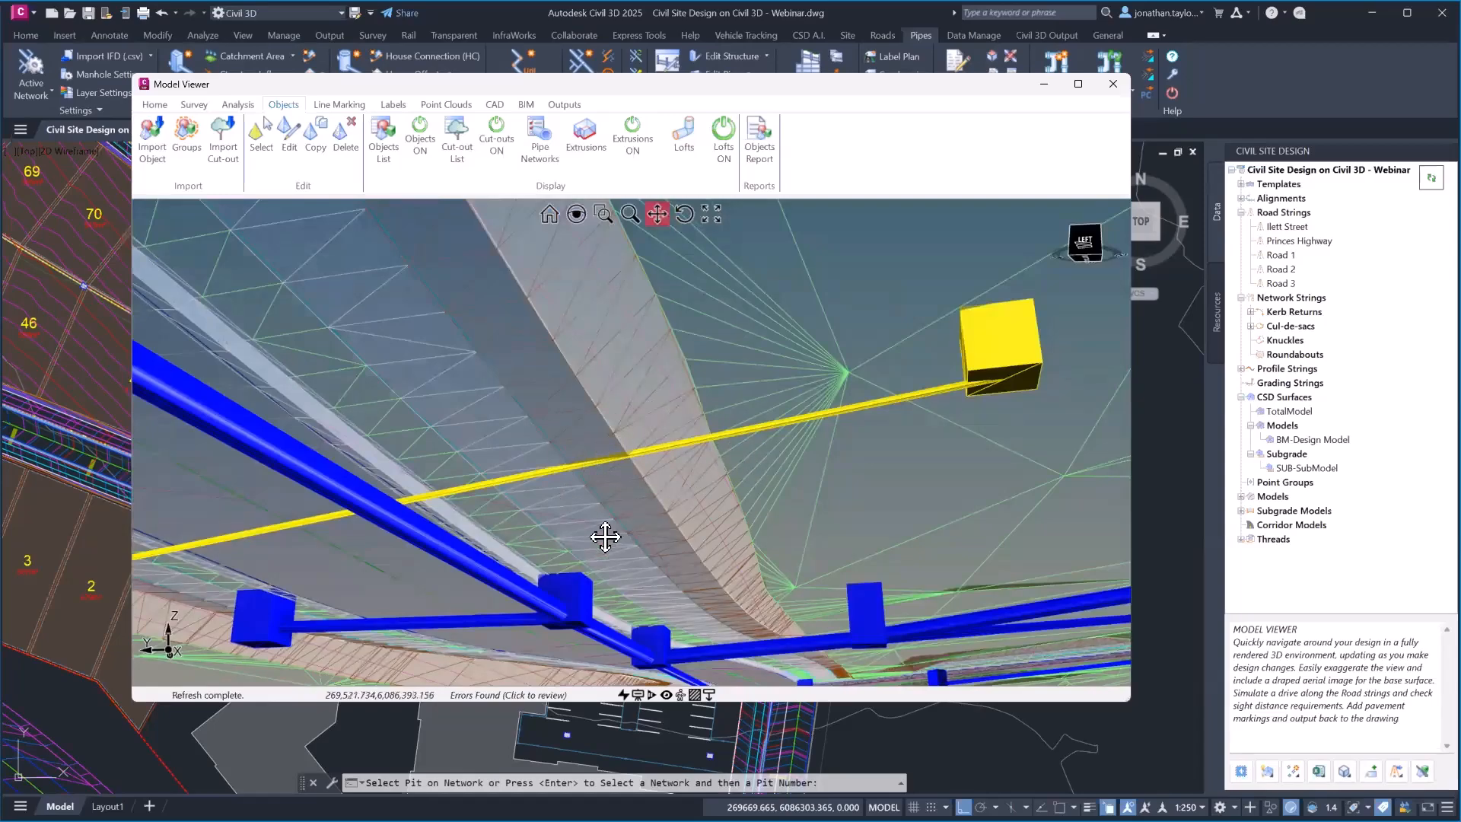
pyautogui.moveTo(603, 532)
pyautogui.mouseDown(button='middle')
pyautogui.moveTo(569, 478)
pyautogui.moveTo(685, 495)
pyautogui.moveTo(951, 221)
pyautogui.mouseUp(button='middle')
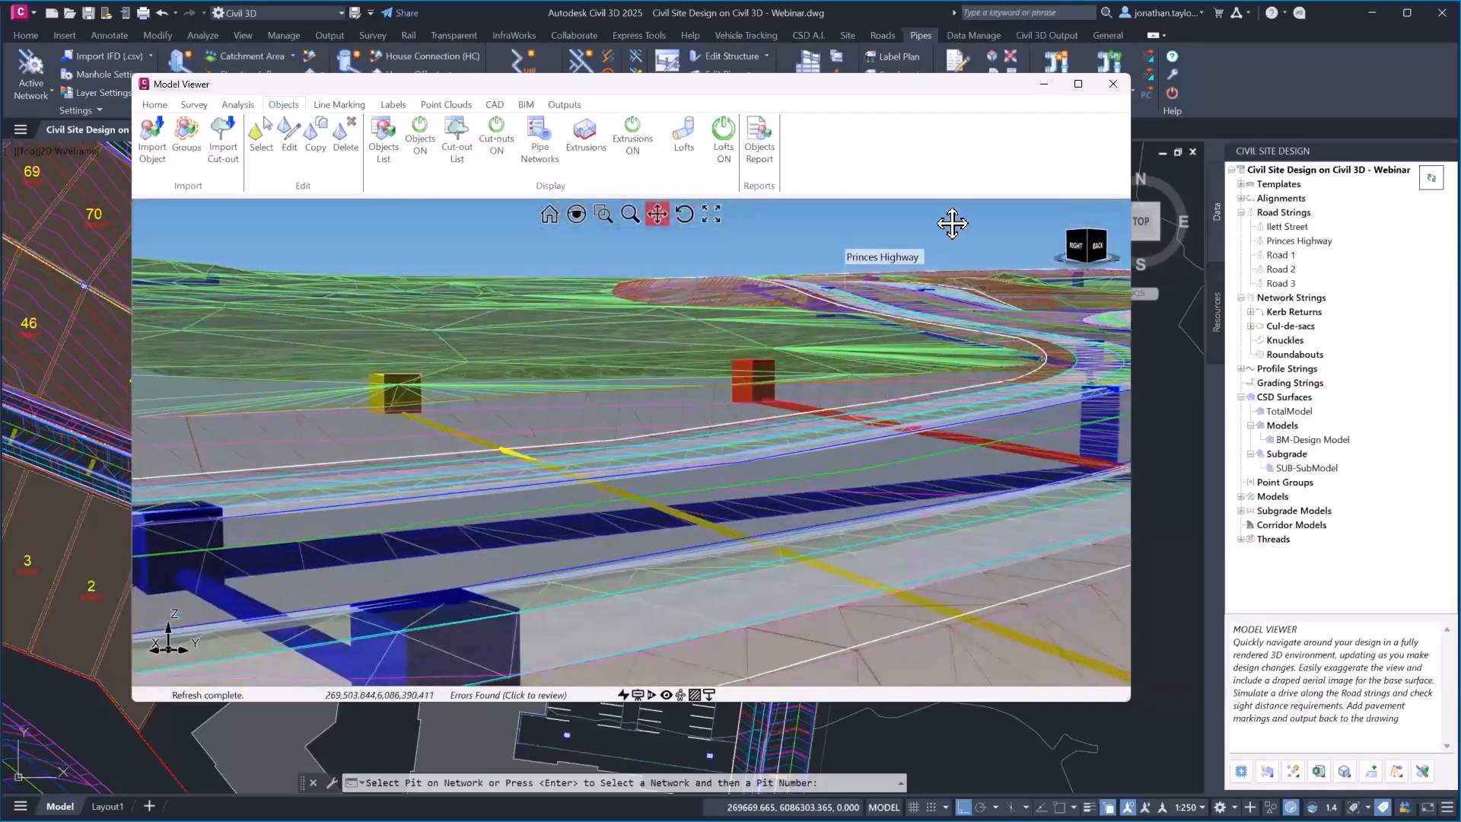
pyautogui.click(1112, 84)
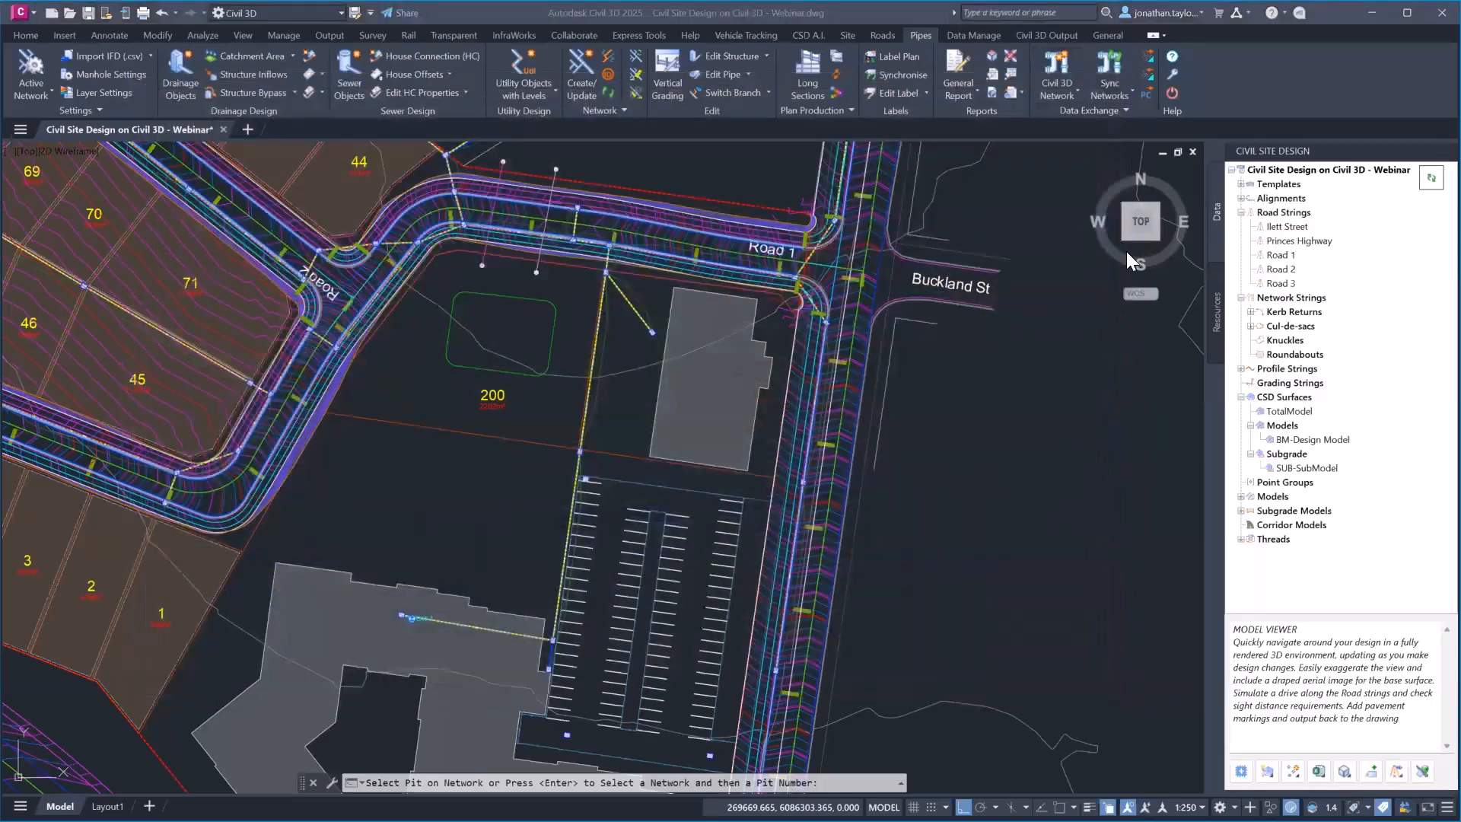
# Step: Start long section plotting for the drainage network at the large building, review its line numbering and auto-sequence its branches
pyautogui.click(808, 67)
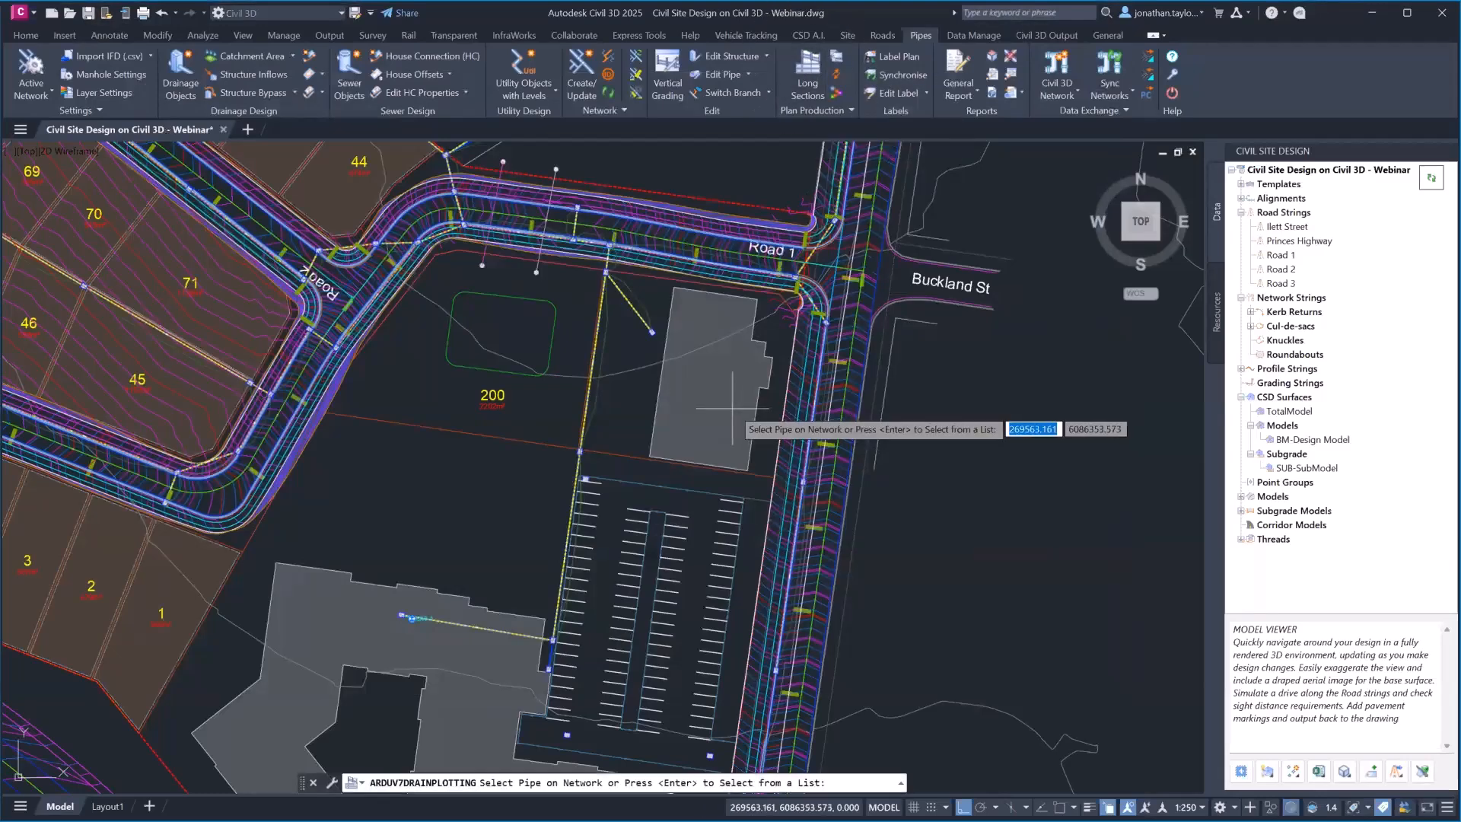
pyautogui.click(400, 615)
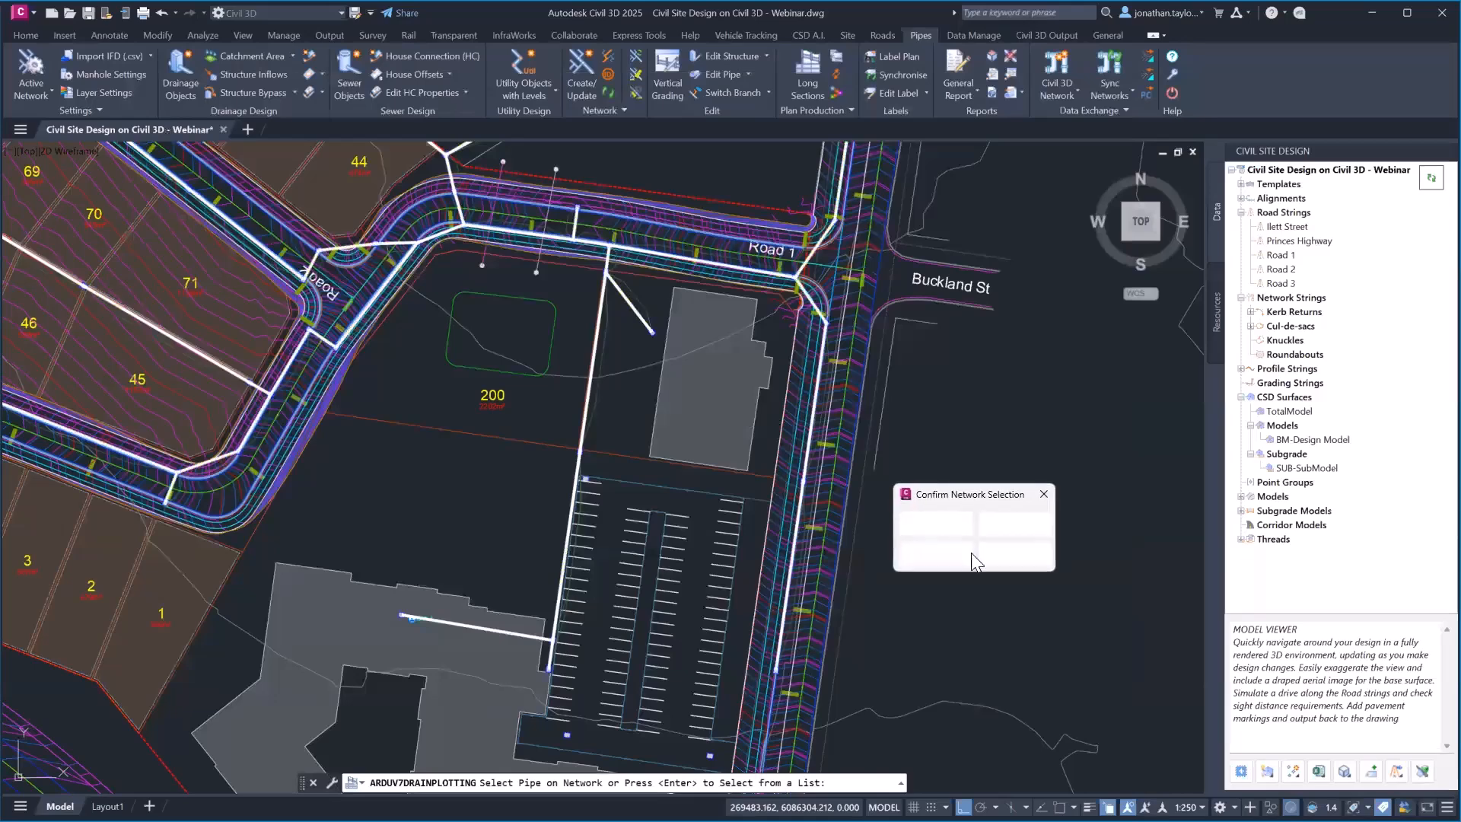
pyautogui.click(923, 558)
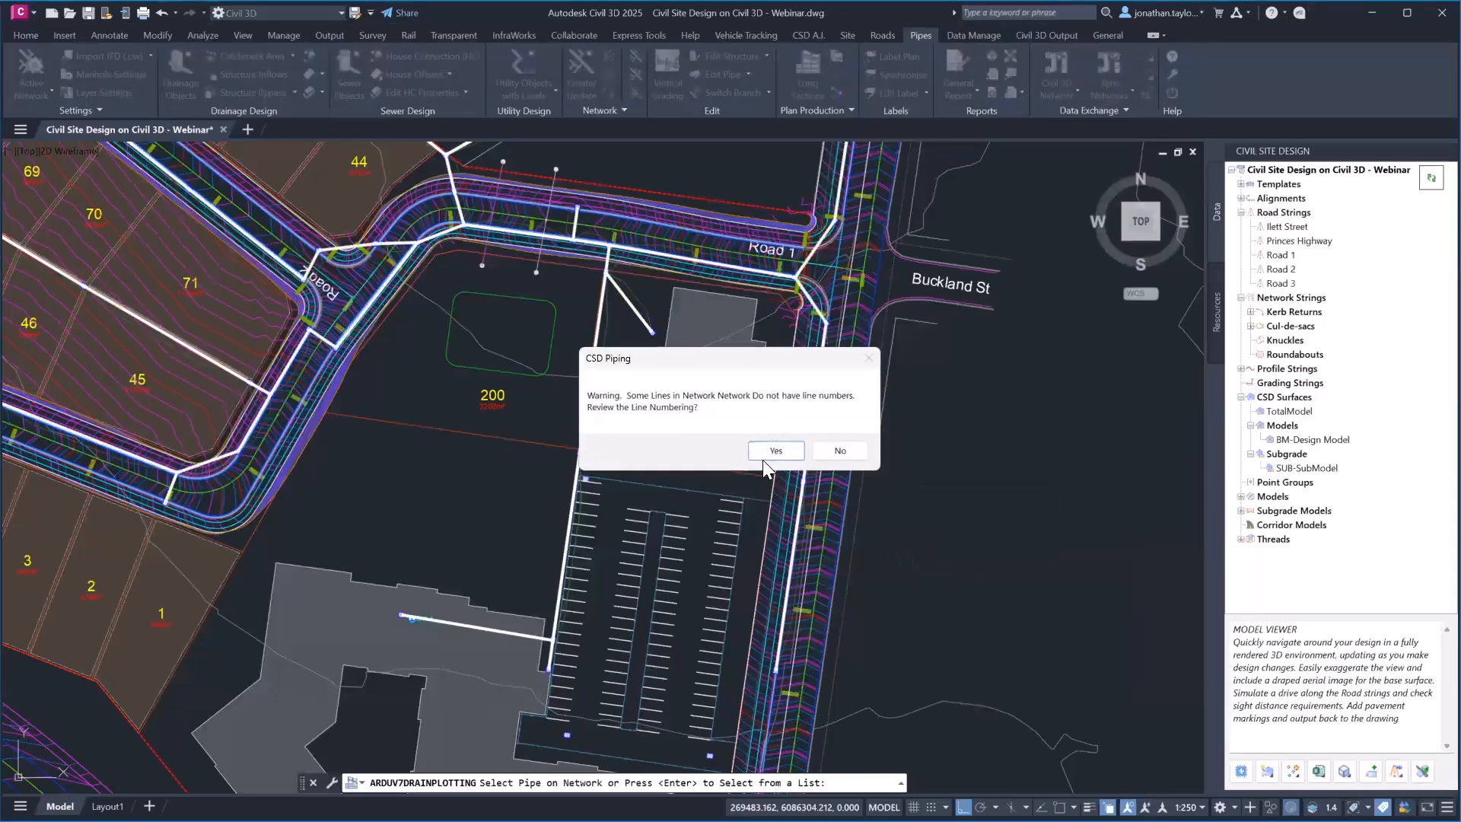
pyautogui.click(776, 450)
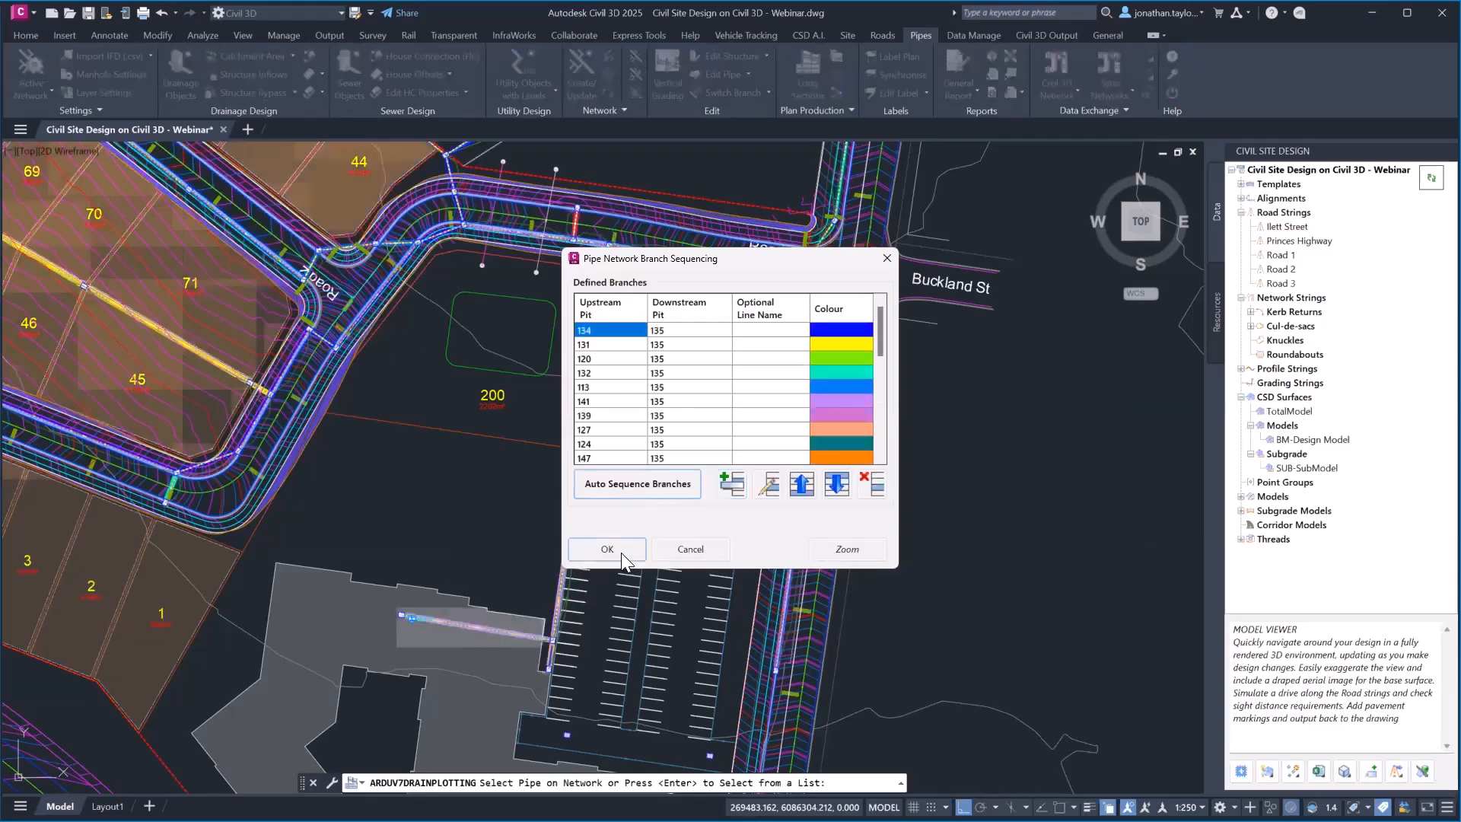
pyautogui.click(621, 550)
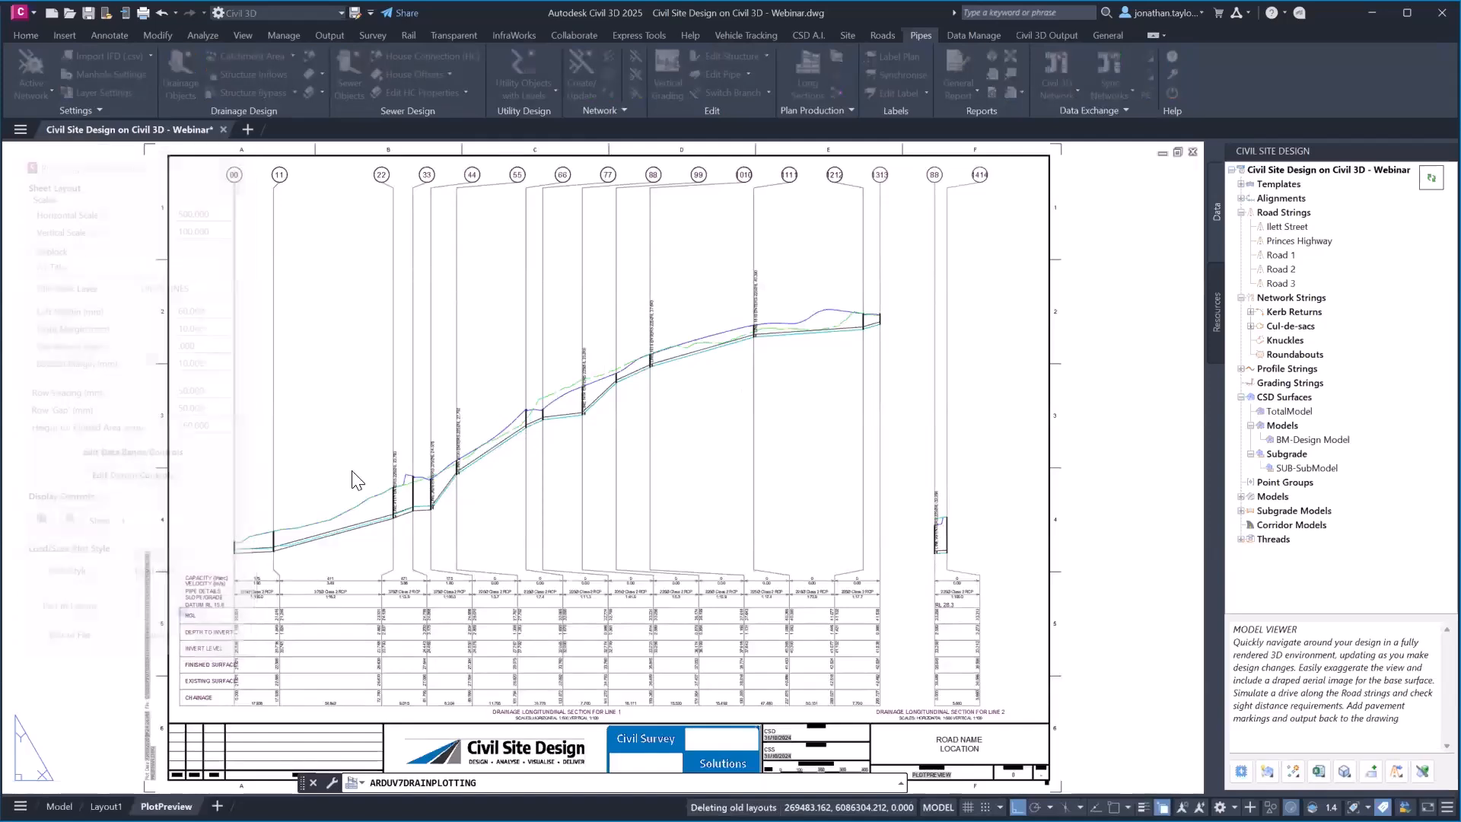
# Step: Examine the drainage long section and its data bands on the plot preview sheet, and leave the long section plotting
pyautogui.click(68, 525)
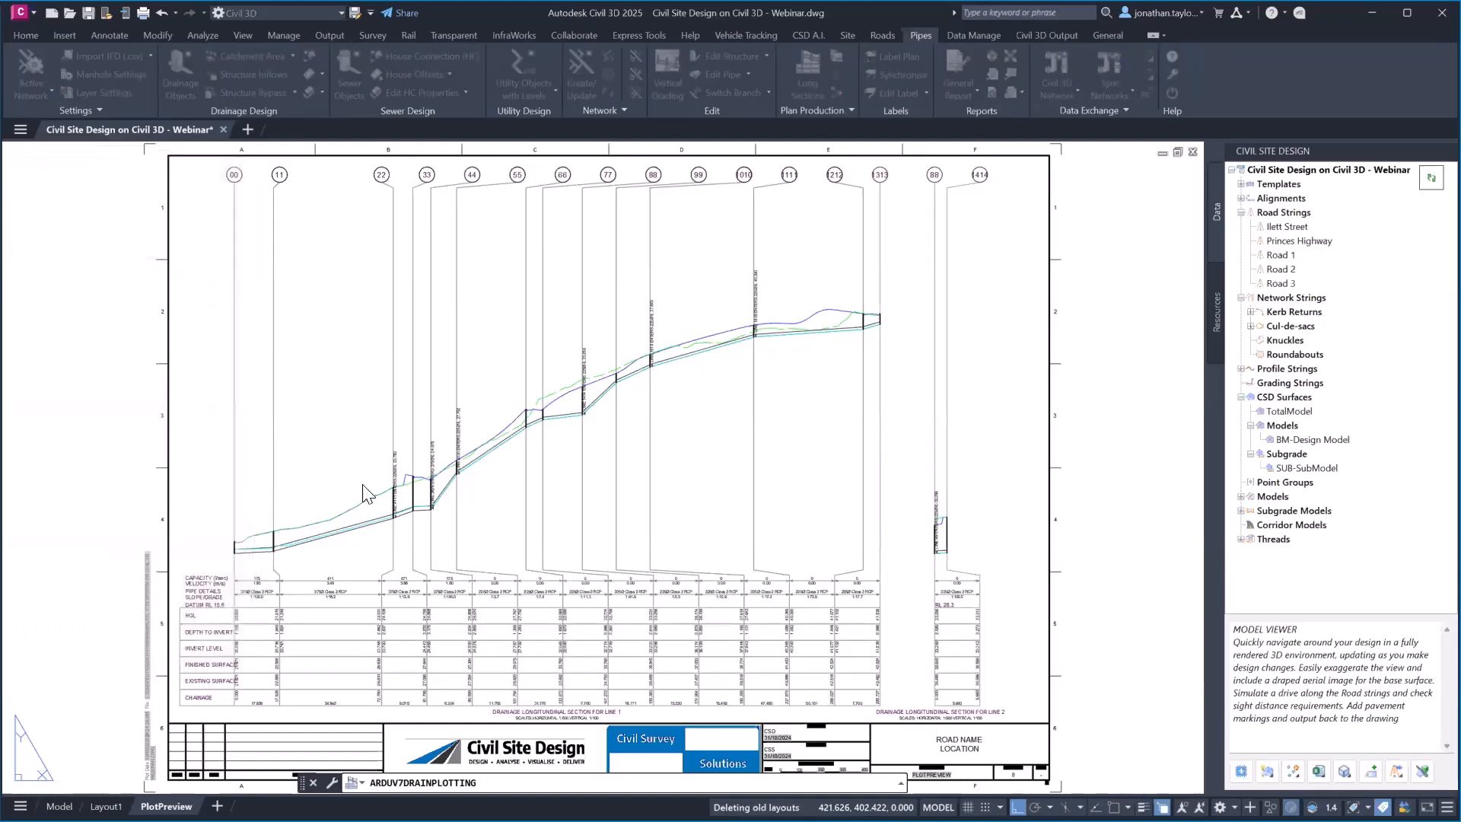
pyautogui.scroll(4, 267, 587)
pyautogui.scroll(-2, 582, 514)
pyautogui.moveTo(788, 476); pyautogui.dragTo(711, 421, button='middle')
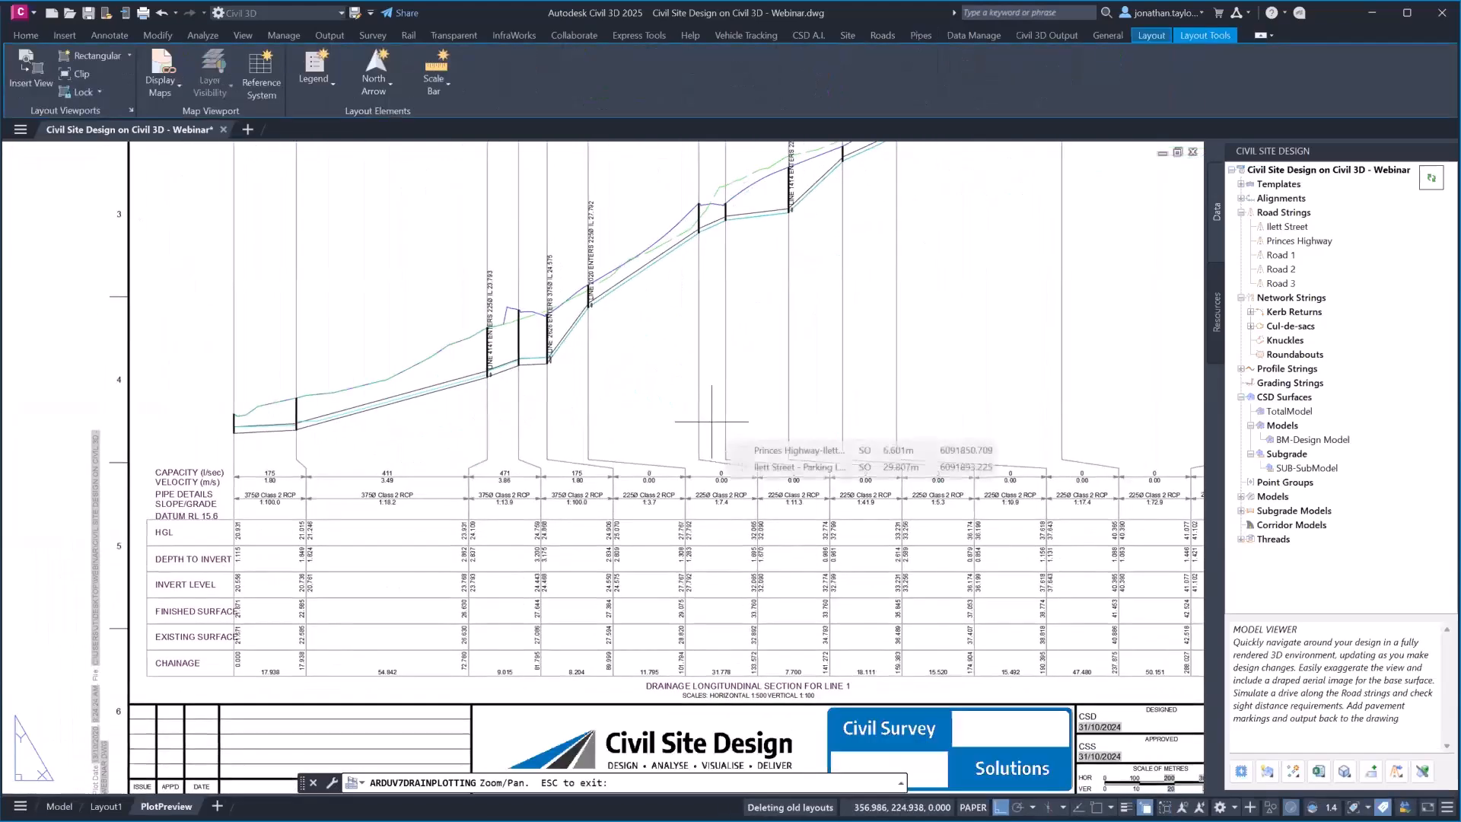
pyautogui.scroll(-2, 731, 438)
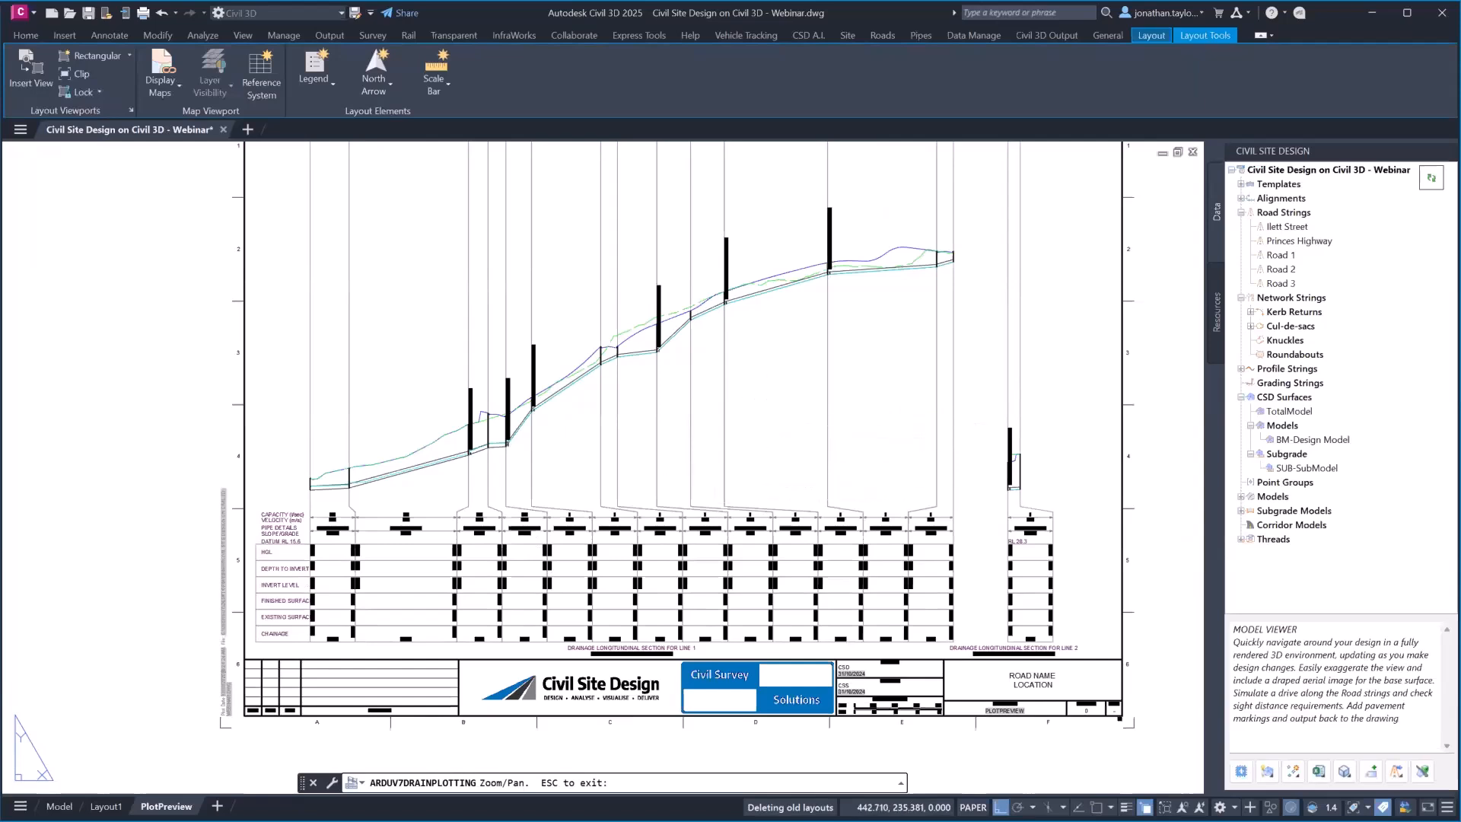
pyautogui.press('Escape')
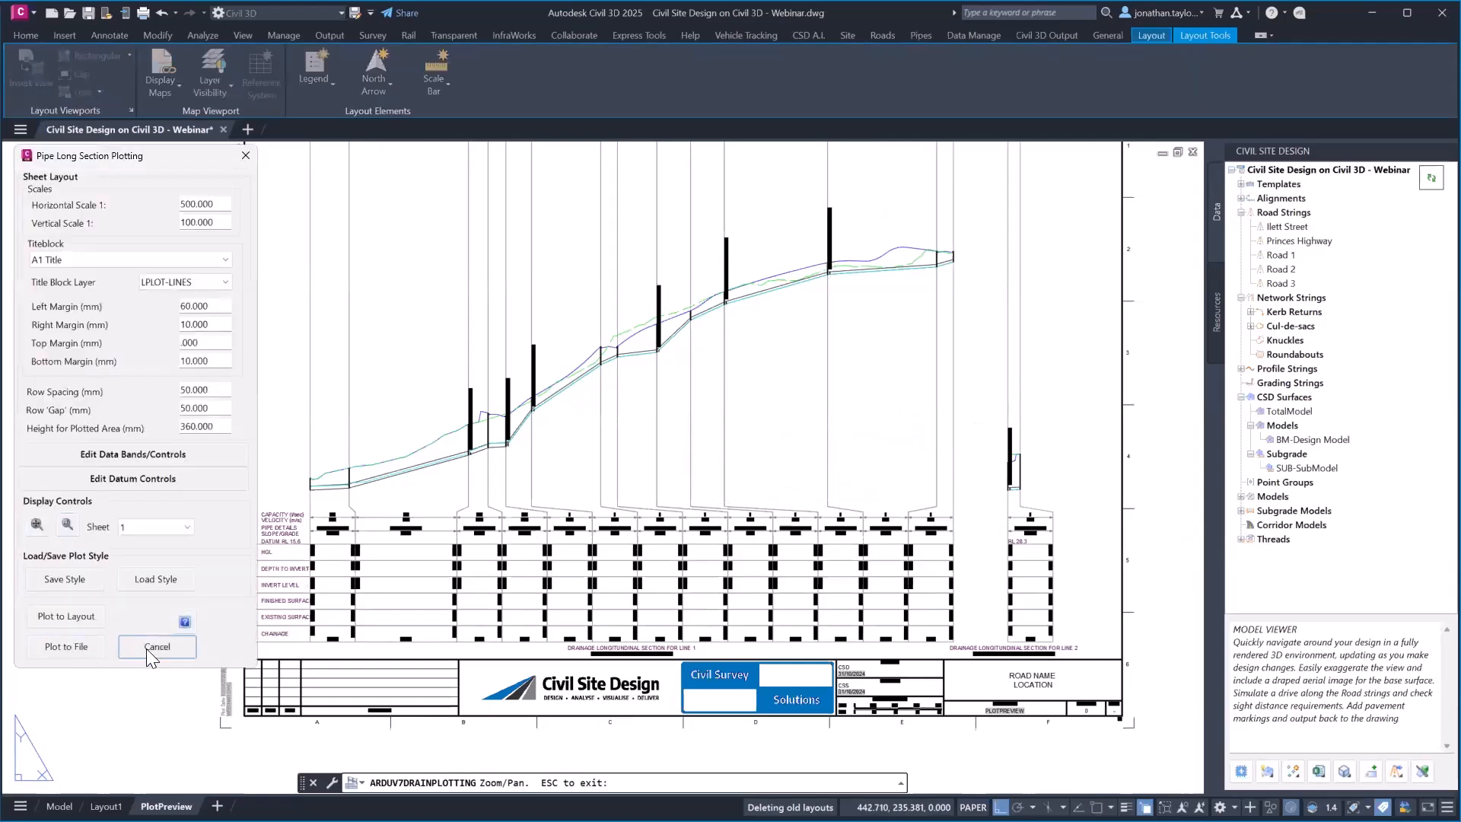
pyautogui.click(157, 646)
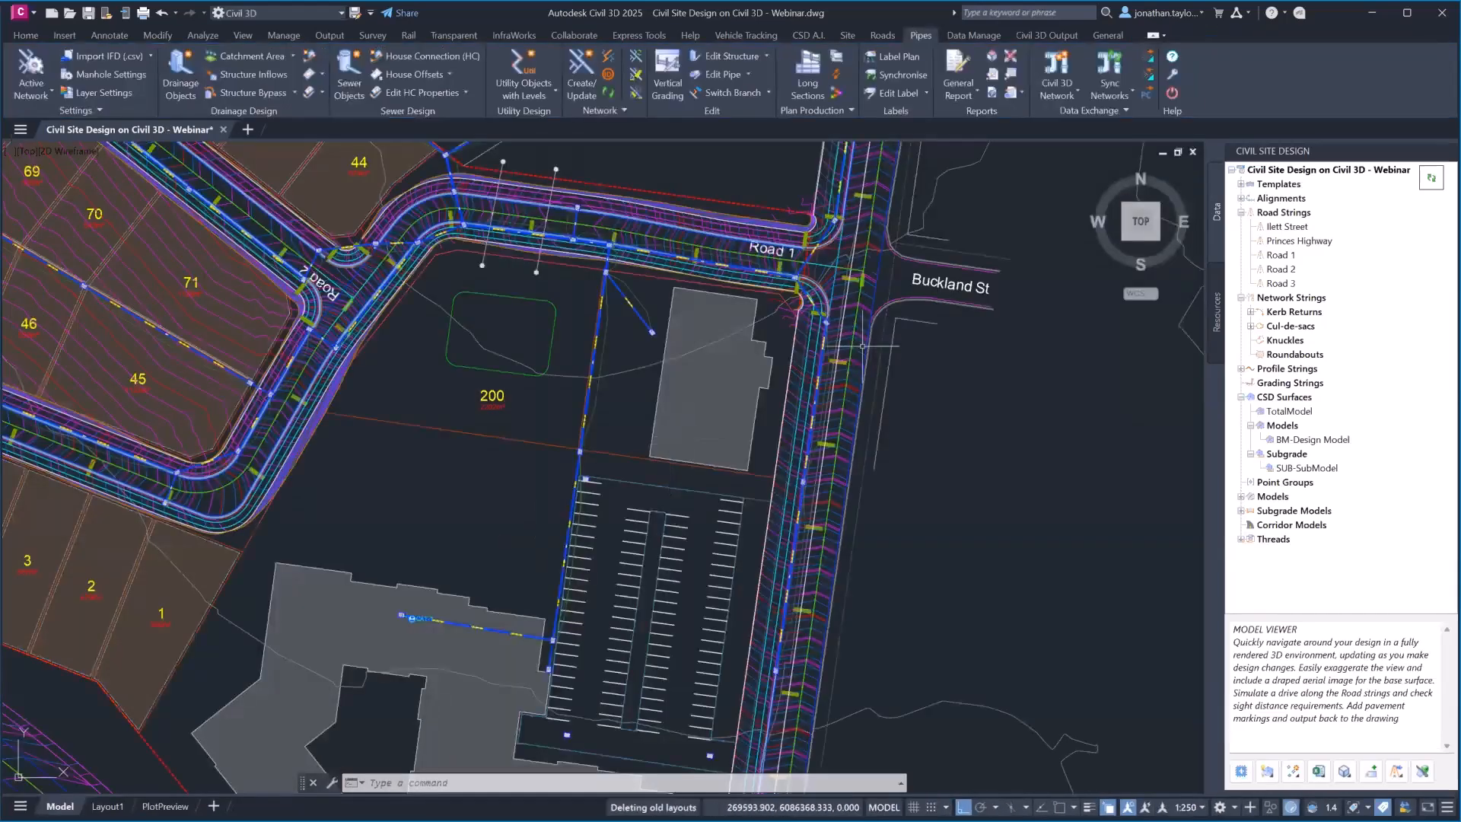
# Step: Start creating a Civil 3D pipe network from the drainage network with the conversion file _Autodesk Civil 3D (Metric) NCS.dwt
pyautogui.click(1059, 93)
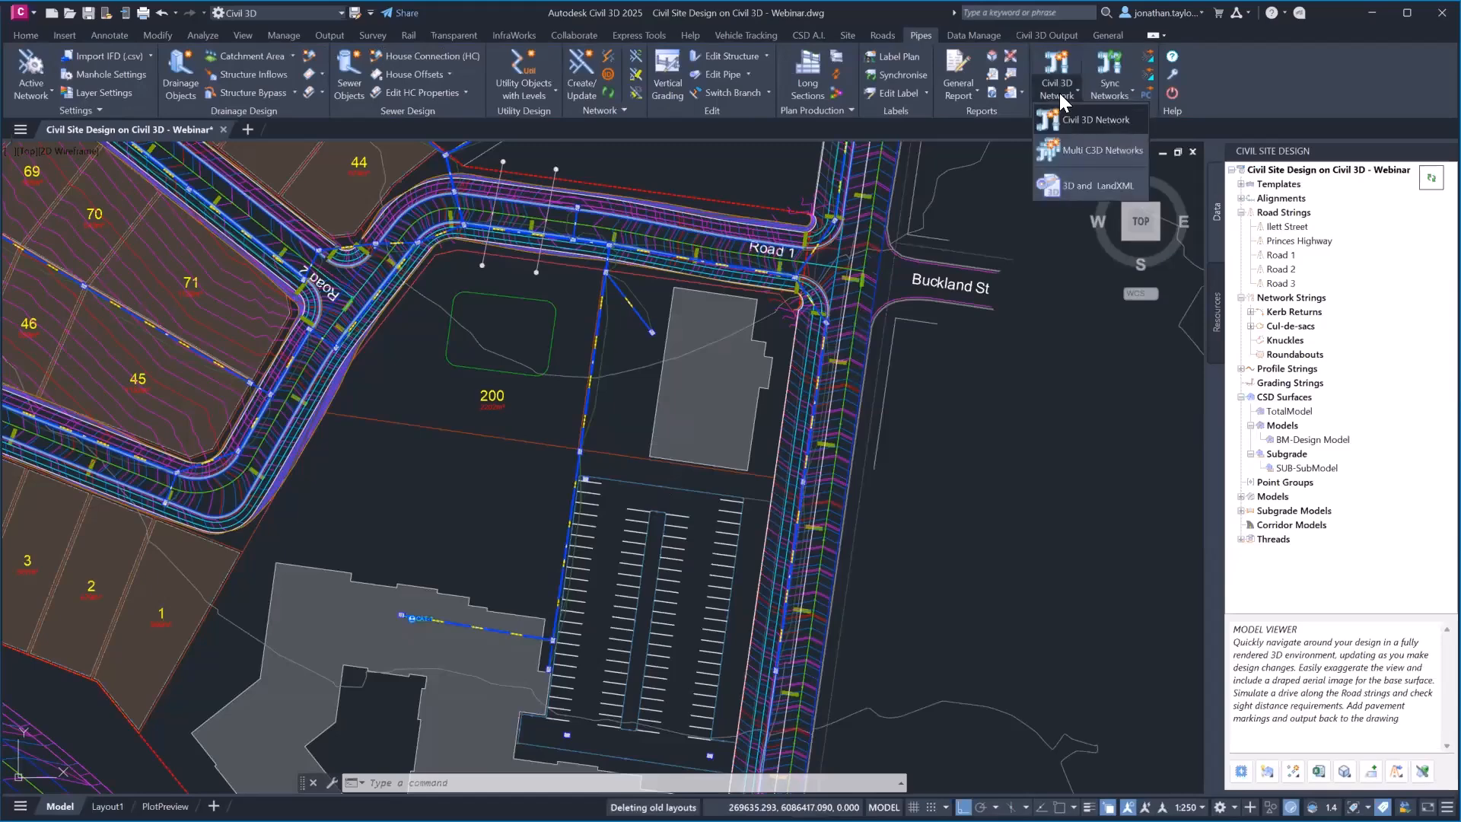
pyautogui.click(1087, 122)
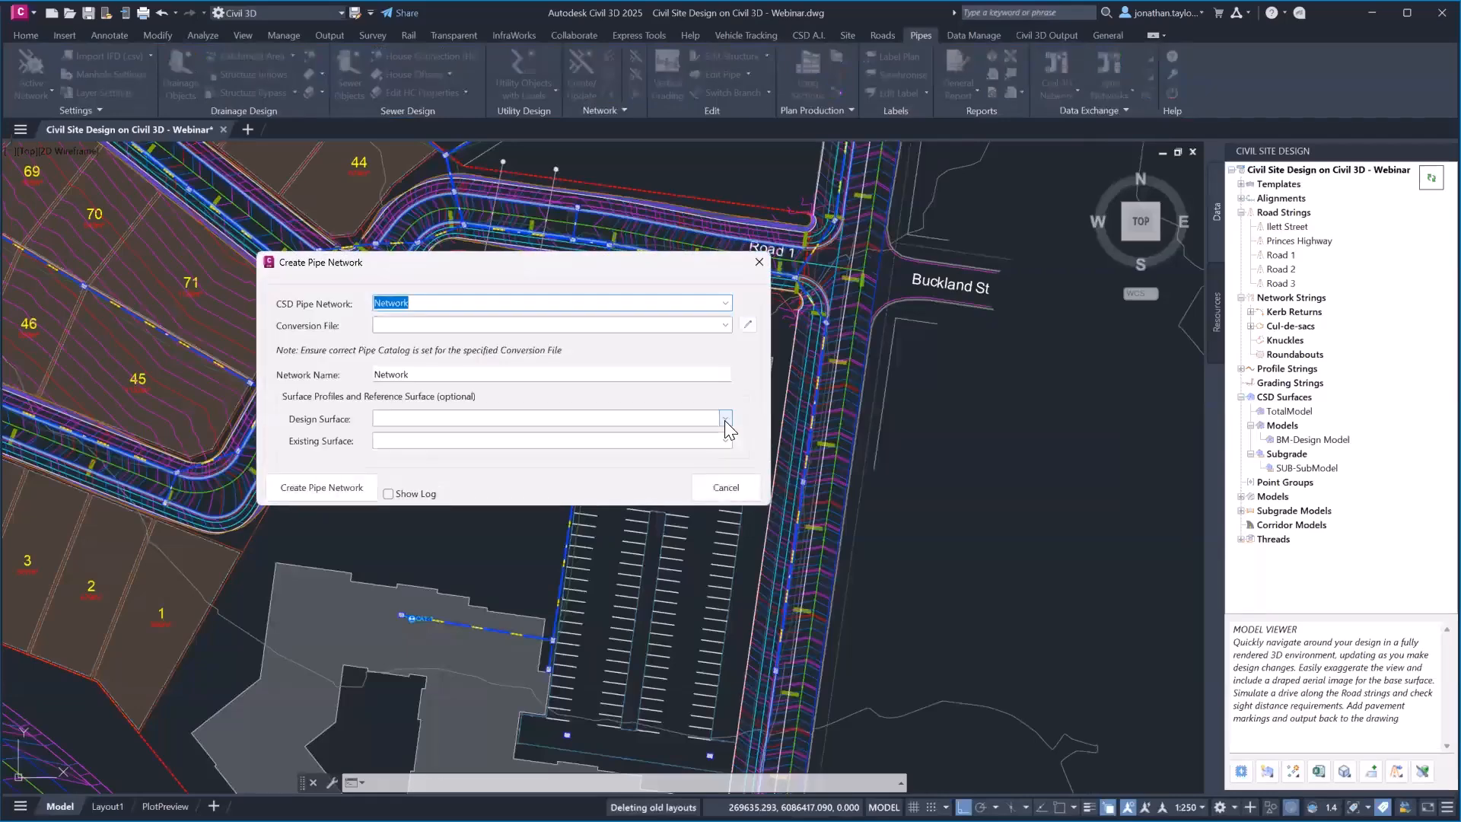
pyautogui.click(722, 327)
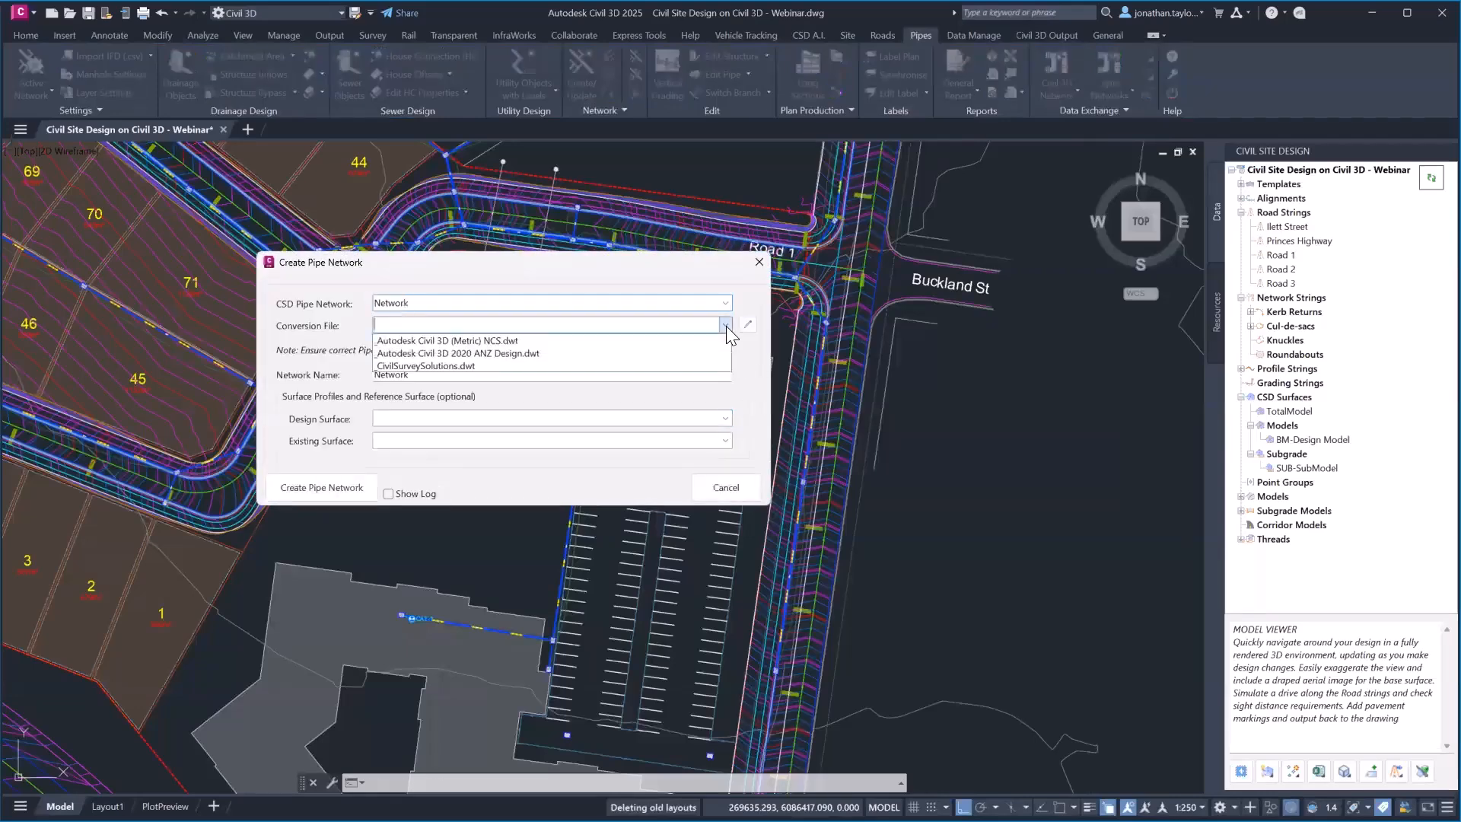
pyautogui.click(476, 340)
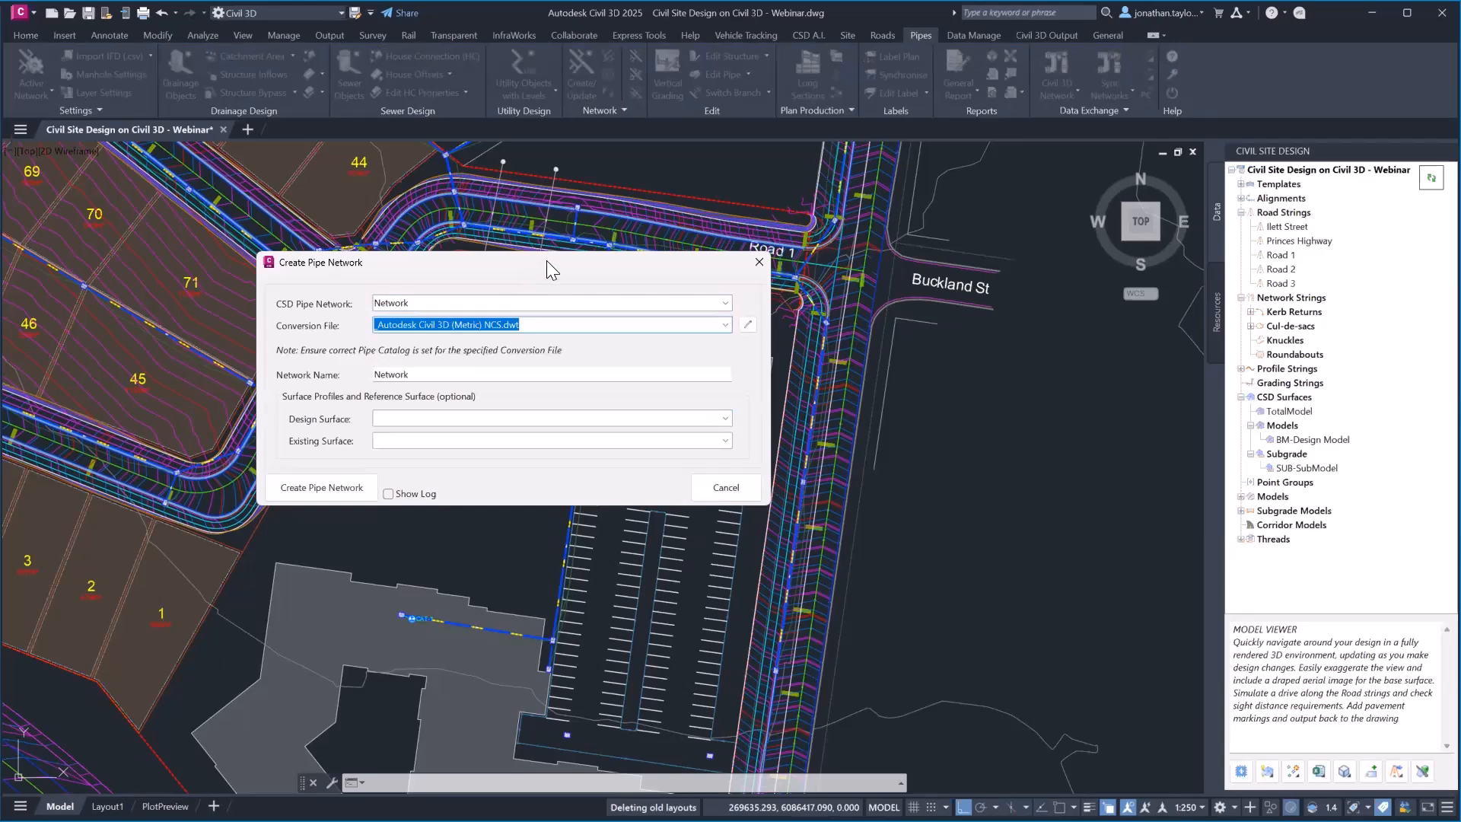
pyautogui.moveTo(546, 260); pyautogui.dragTo(641, 267)
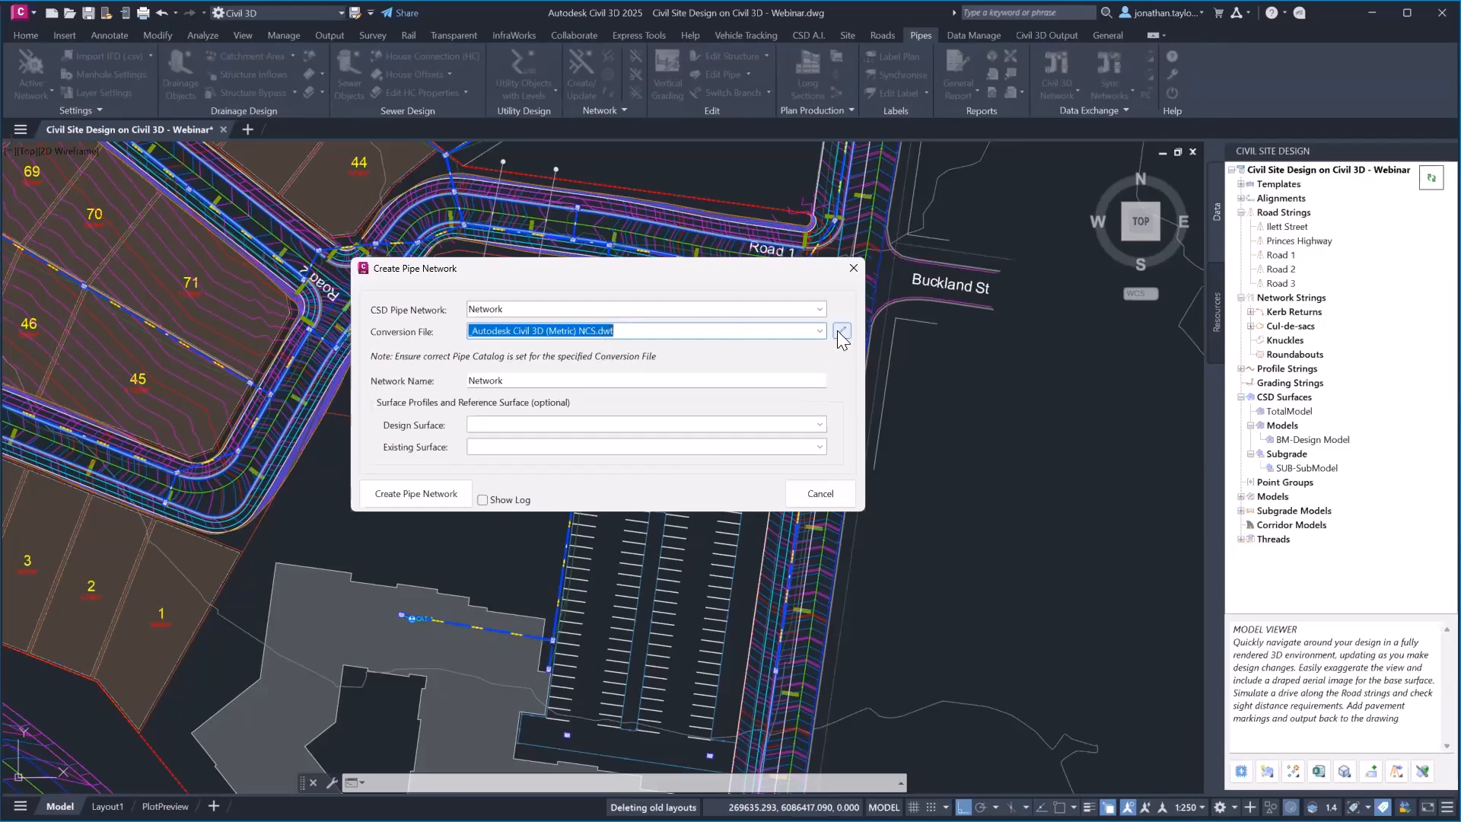
# Step: Use NS as both the design and the existing surface and create the pipe network
pyautogui.click(818, 424)
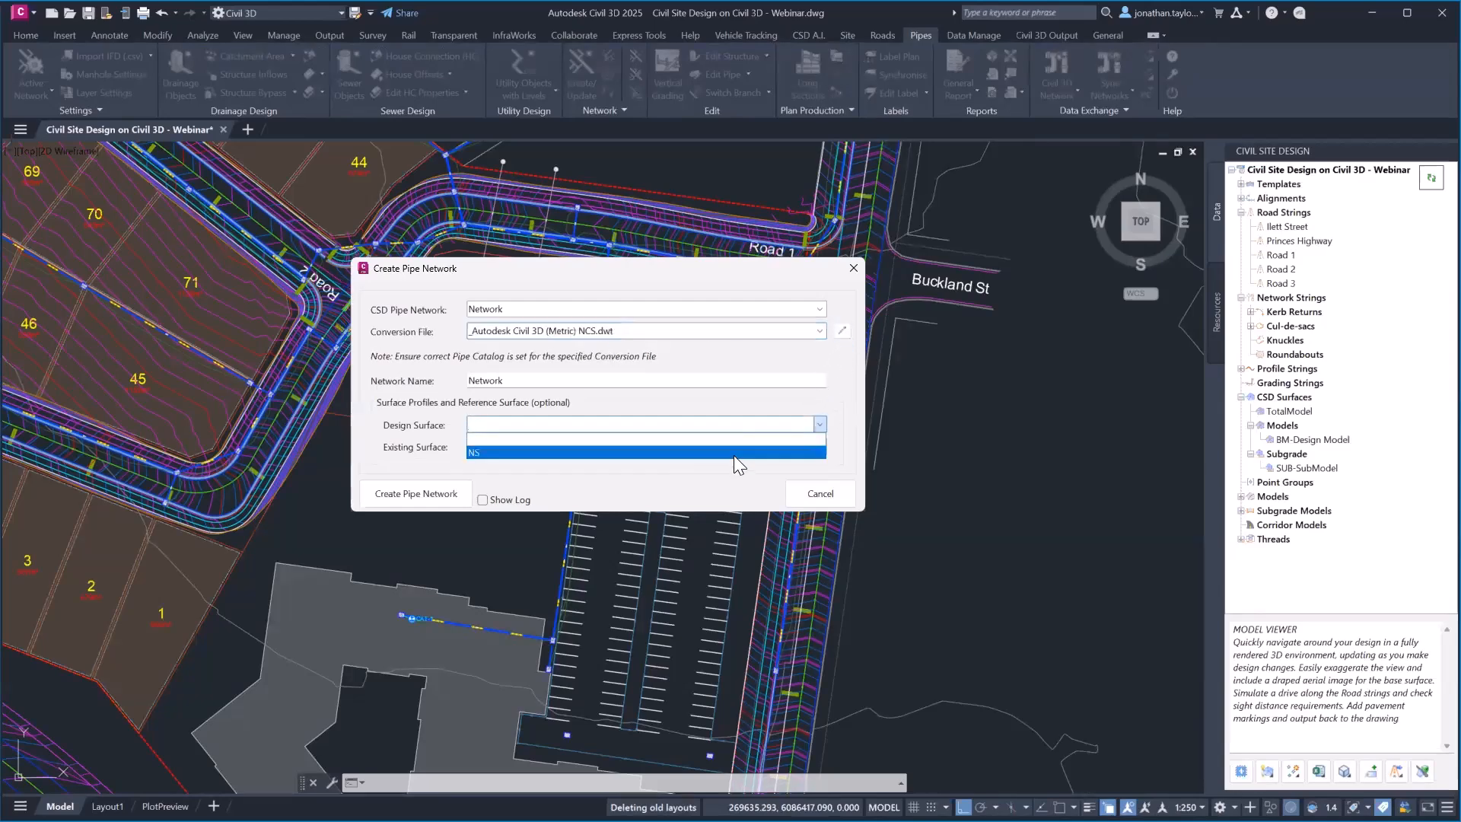
pyautogui.click(733, 455)
pyautogui.click(819, 446)
pyautogui.click(792, 473)
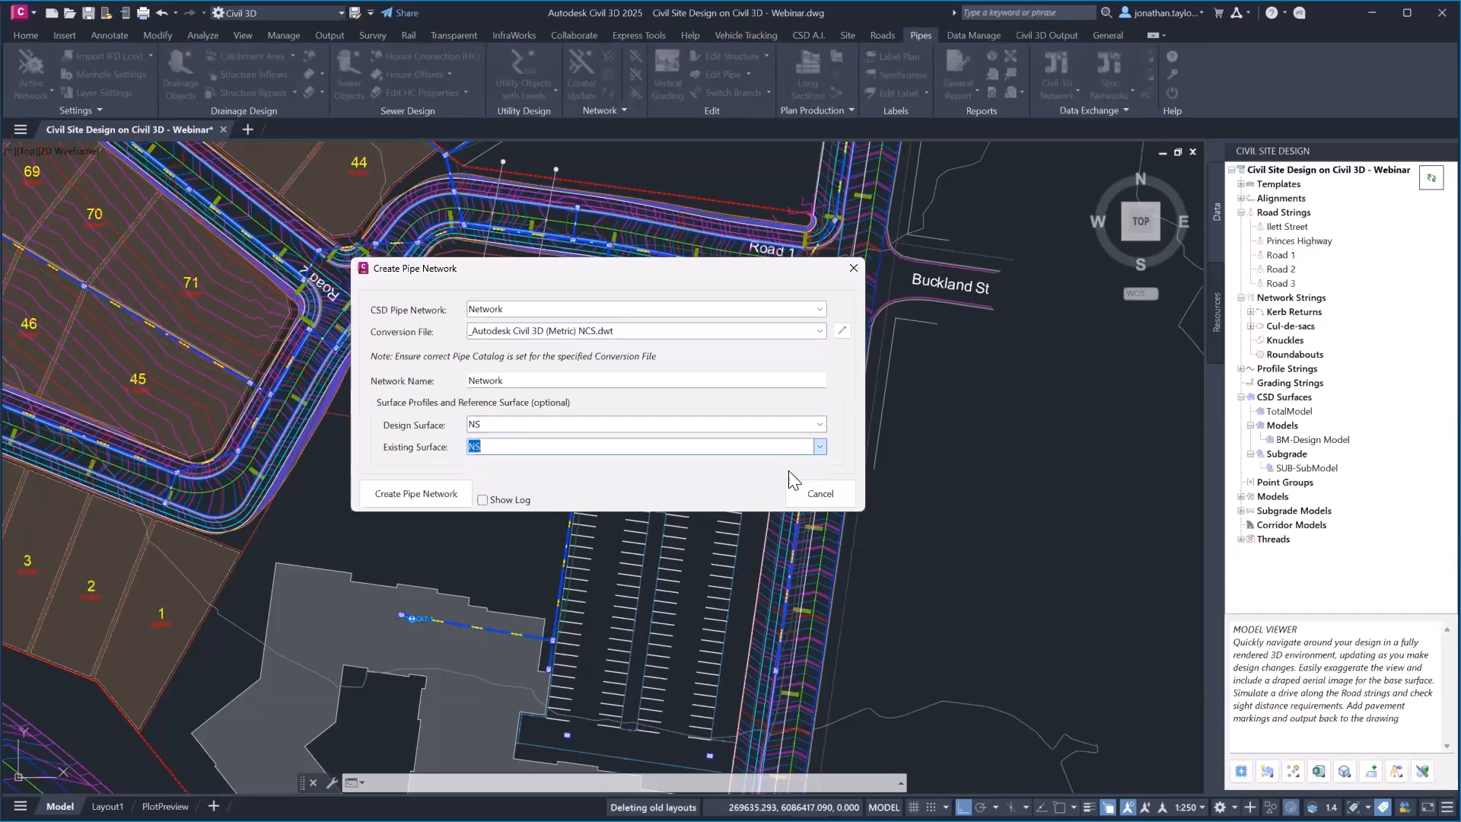
pyautogui.click(431, 492)
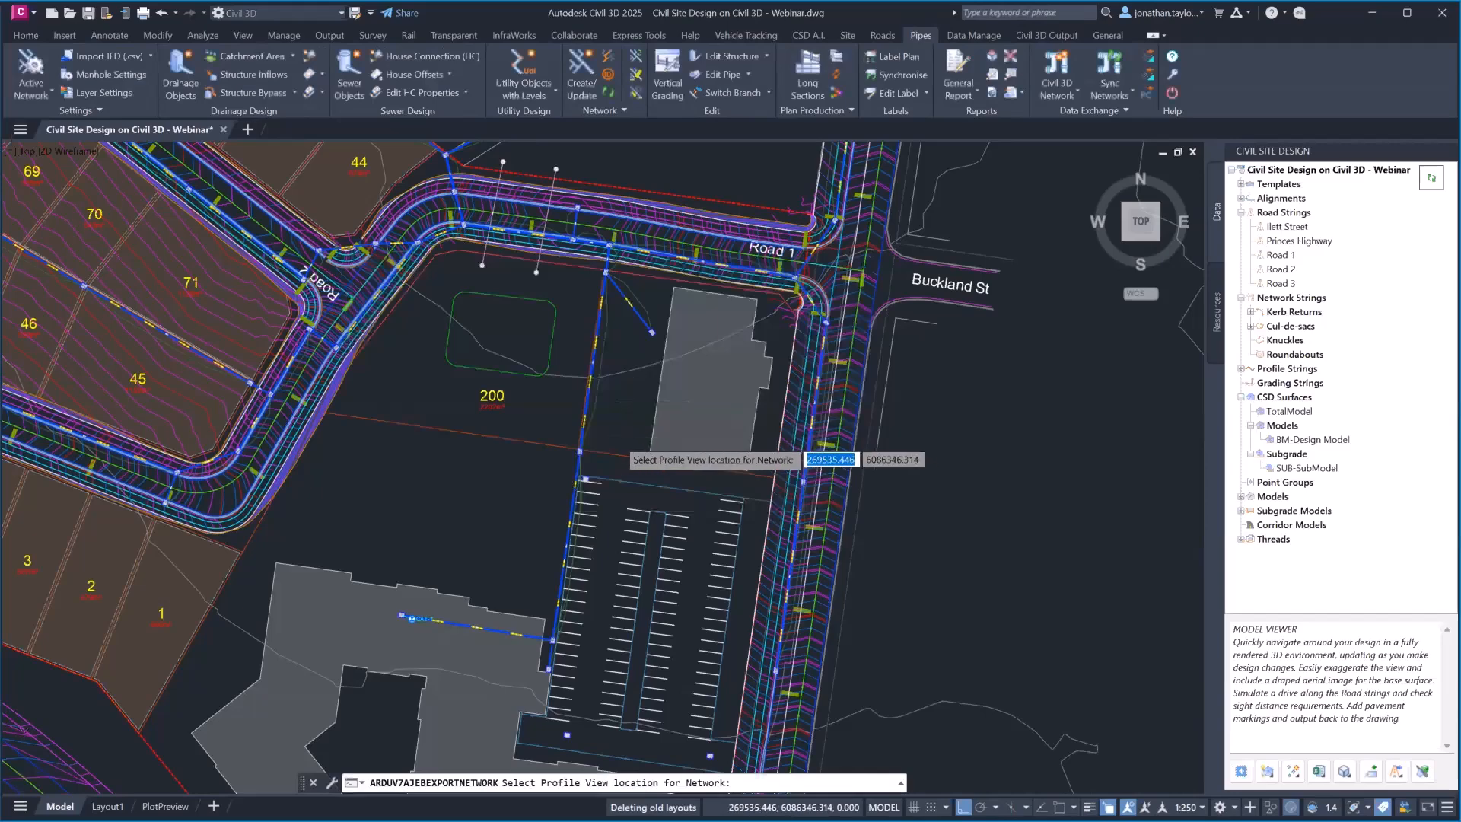
# Step: Place the network's profile views in the empty area southeast of the site plan and inspect the longest pipe profile
pyautogui.scroll(-7, 610, 431)
pyautogui.moveTo(821, 571); pyautogui.dragTo(463, 248, button='middle')
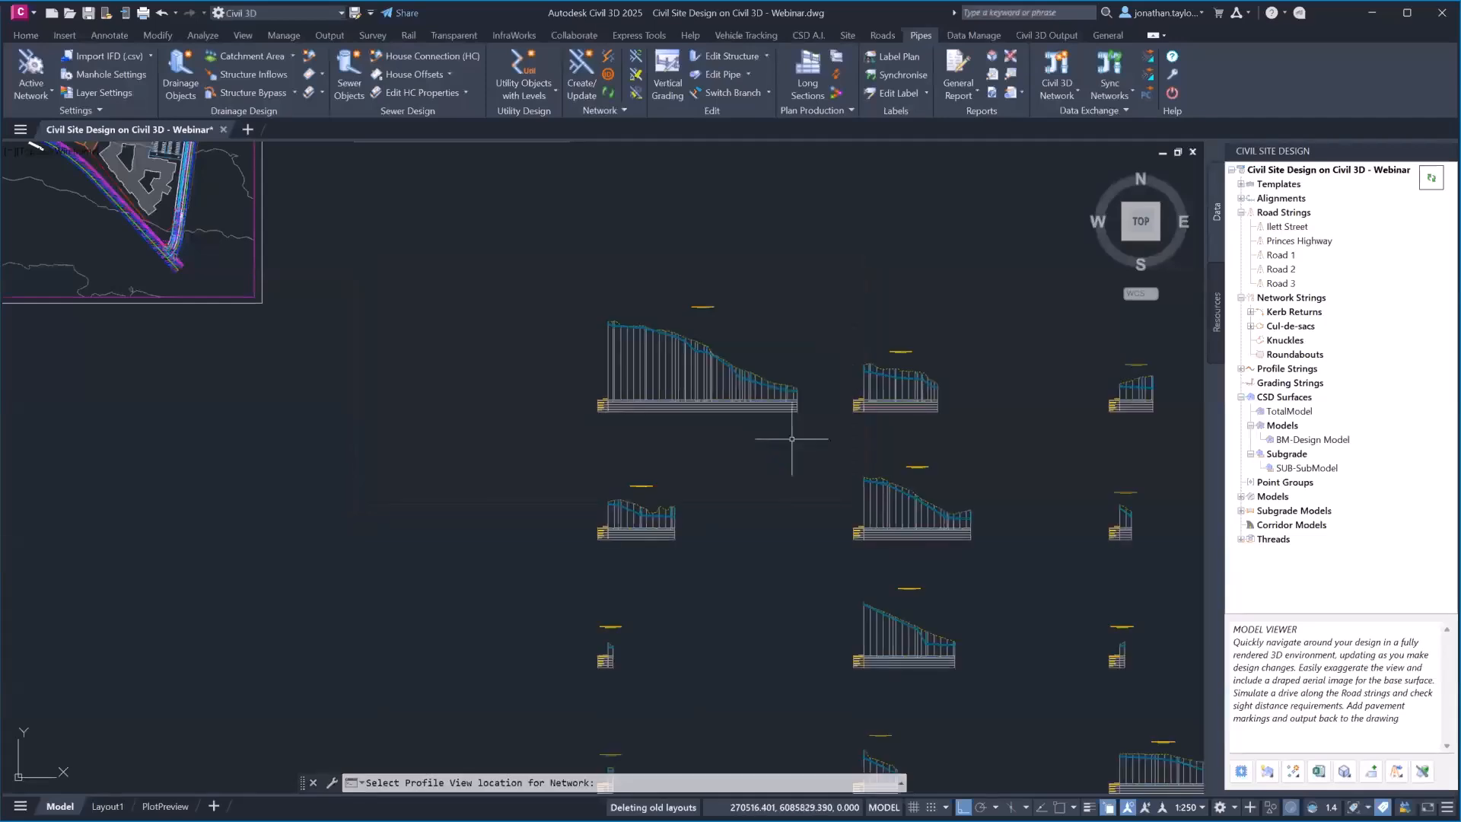
pyautogui.scroll(2, 784, 411)
pyautogui.scroll(4, 672, 349)
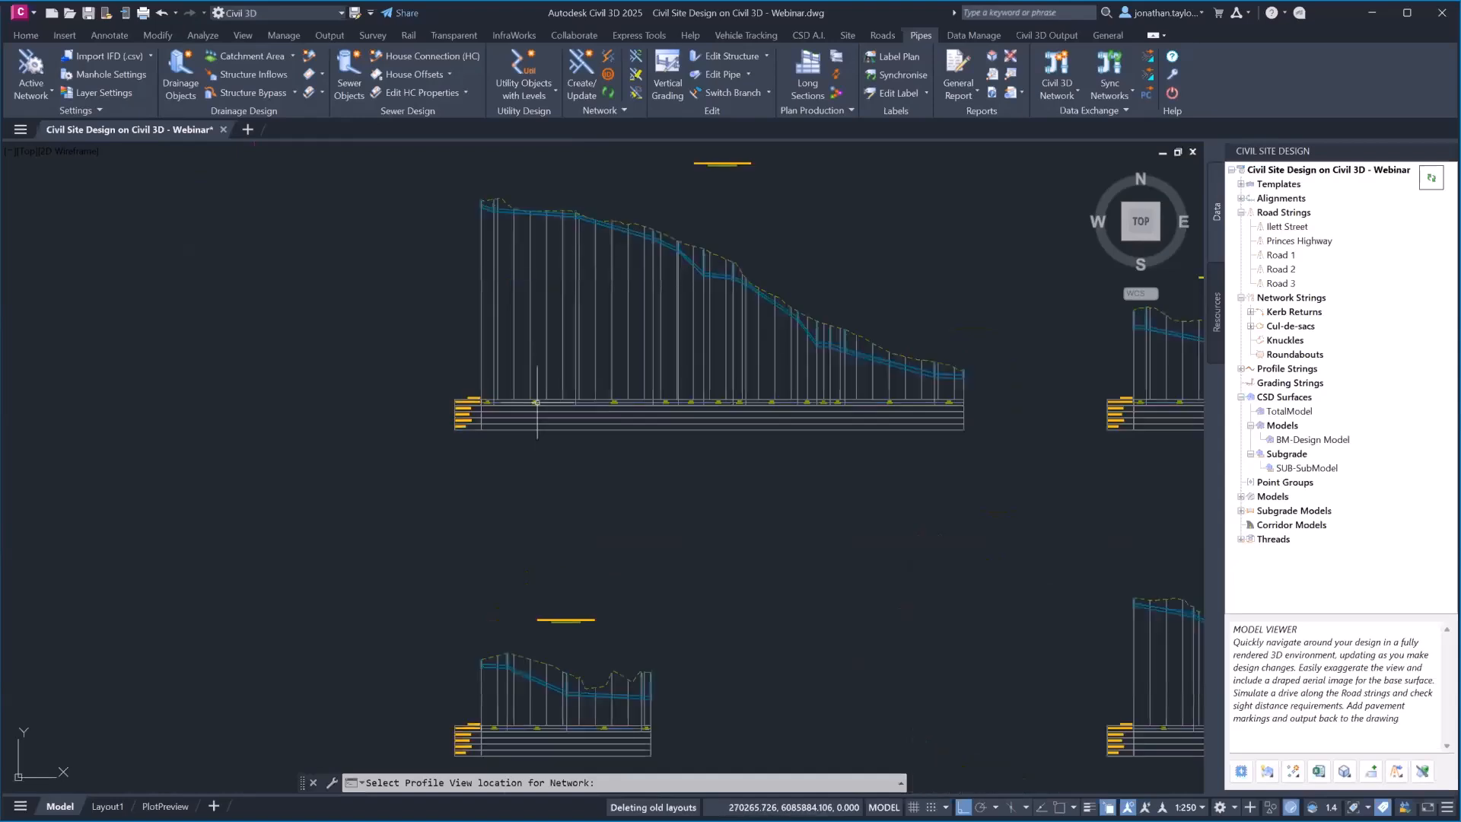
pyautogui.scroll(2, 514, 398)
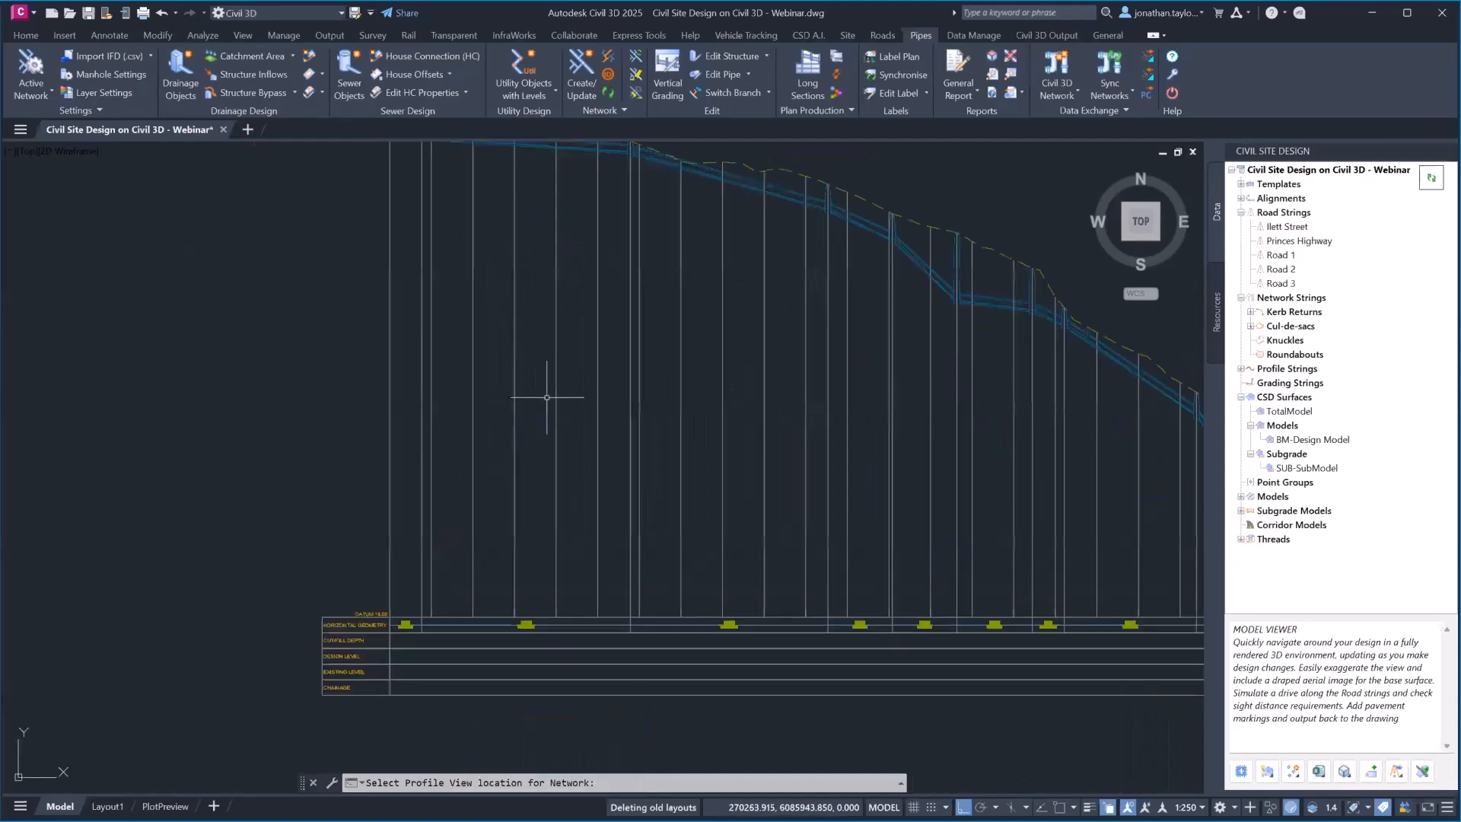
pyautogui.scroll(-2, 415, 658)
pyautogui.moveTo(662, 491); pyautogui.dragTo(645, 496, button='middle')
pyautogui.scroll(5, 918, 530)
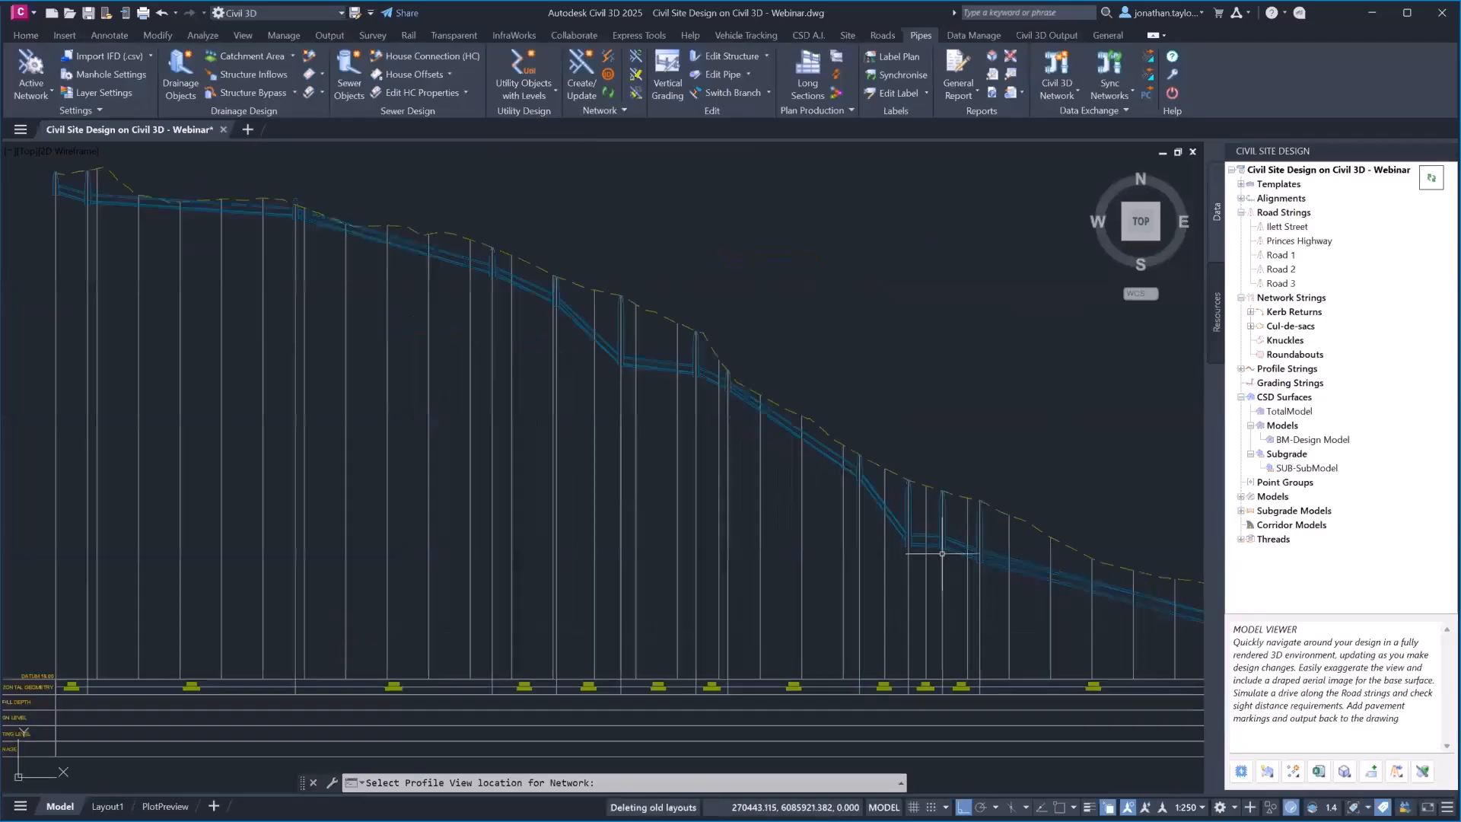
# Step: Select the new pipe and structure beside lot 44 on the site plan and view them in the Object Viewer
pyautogui.scroll(-6, 918, 530)
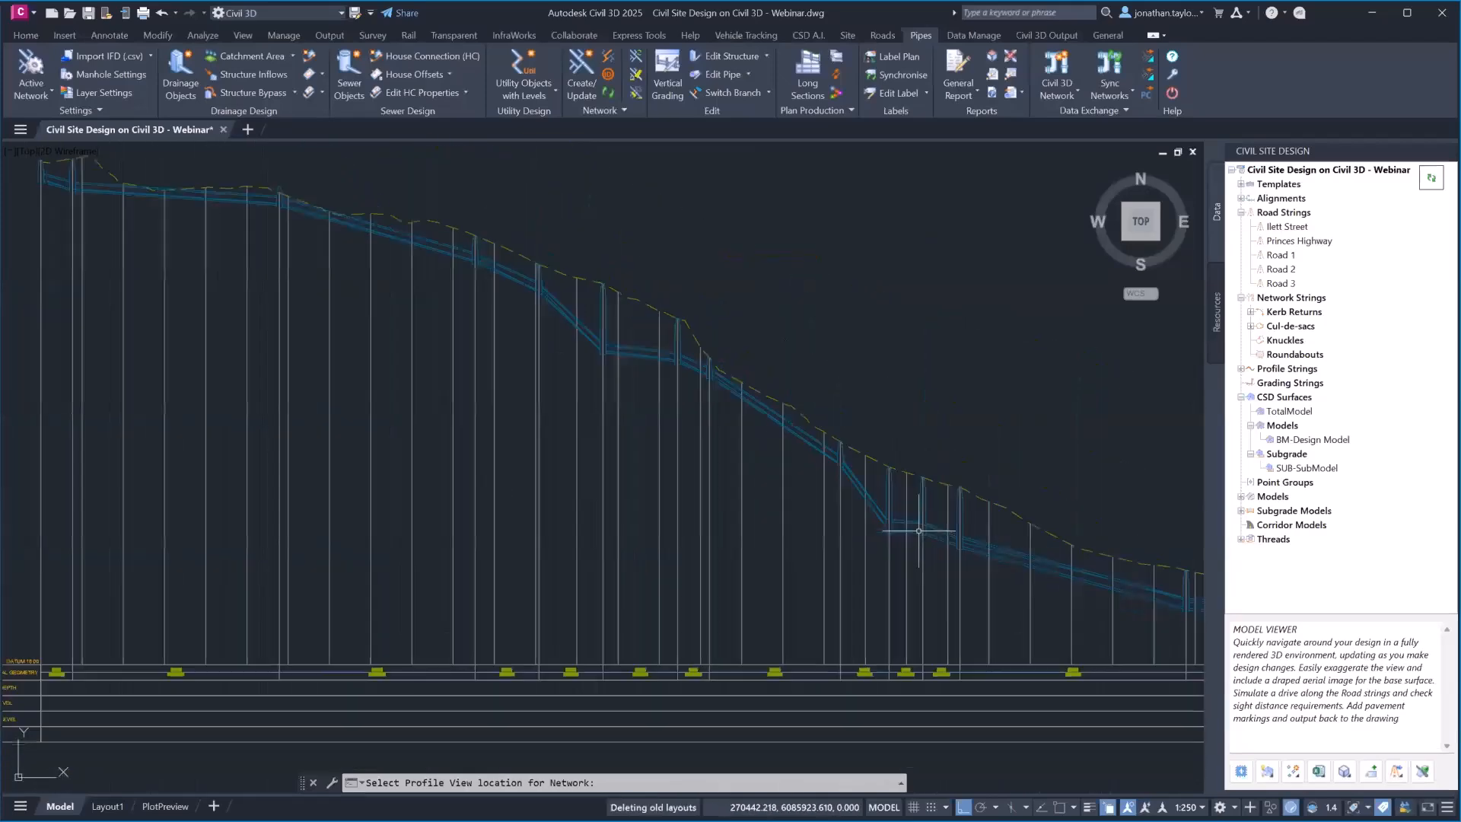
pyautogui.moveTo(555, 356)
pyautogui.mouseDown(button='middle')
pyautogui.moveTo(1092, 646)
pyautogui.moveTo(1114, 678)
pyautogui.mouseUp(button='middle')
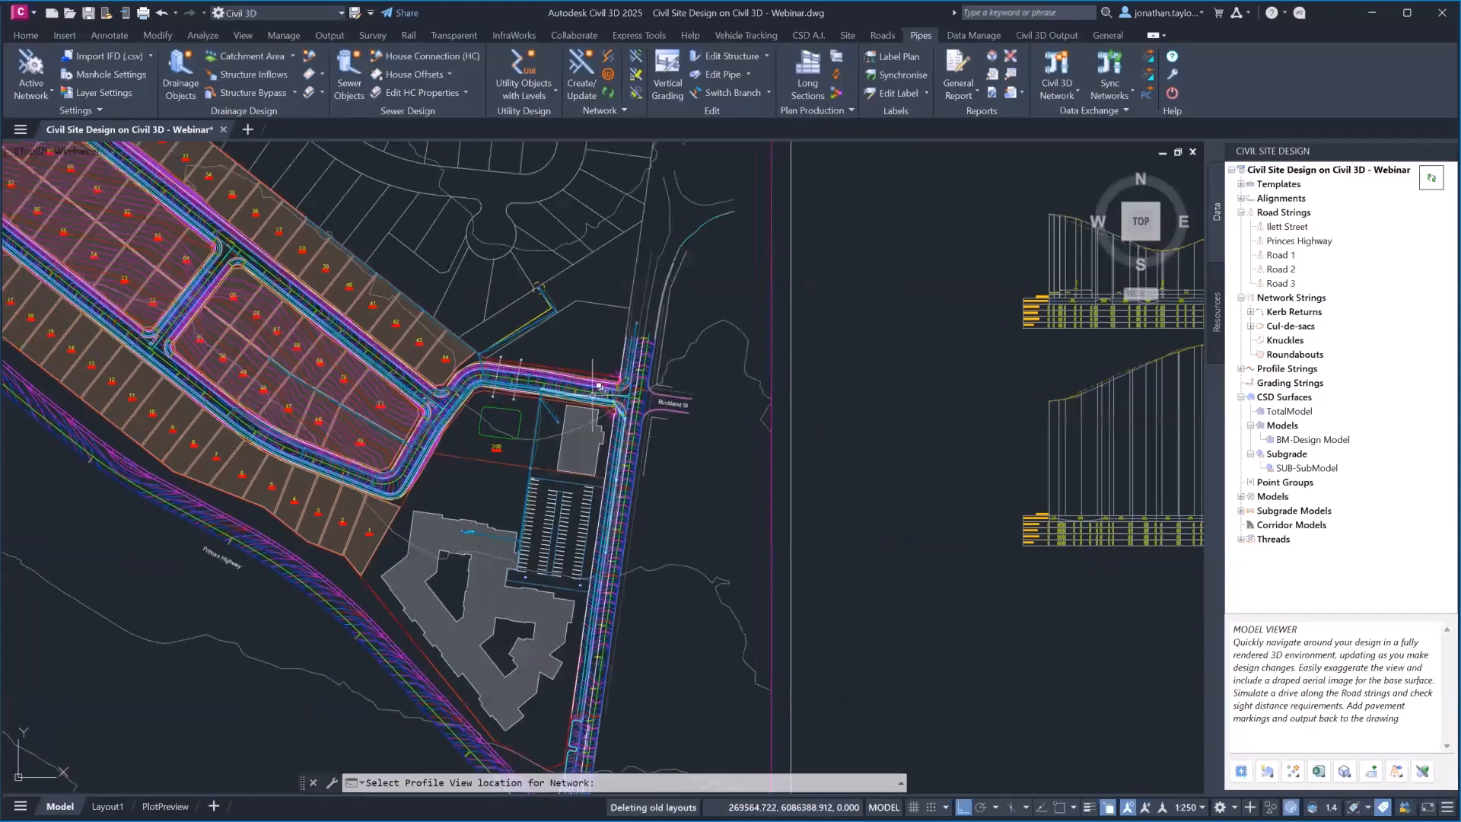
pyautogui.scroll(10, 554, 411)
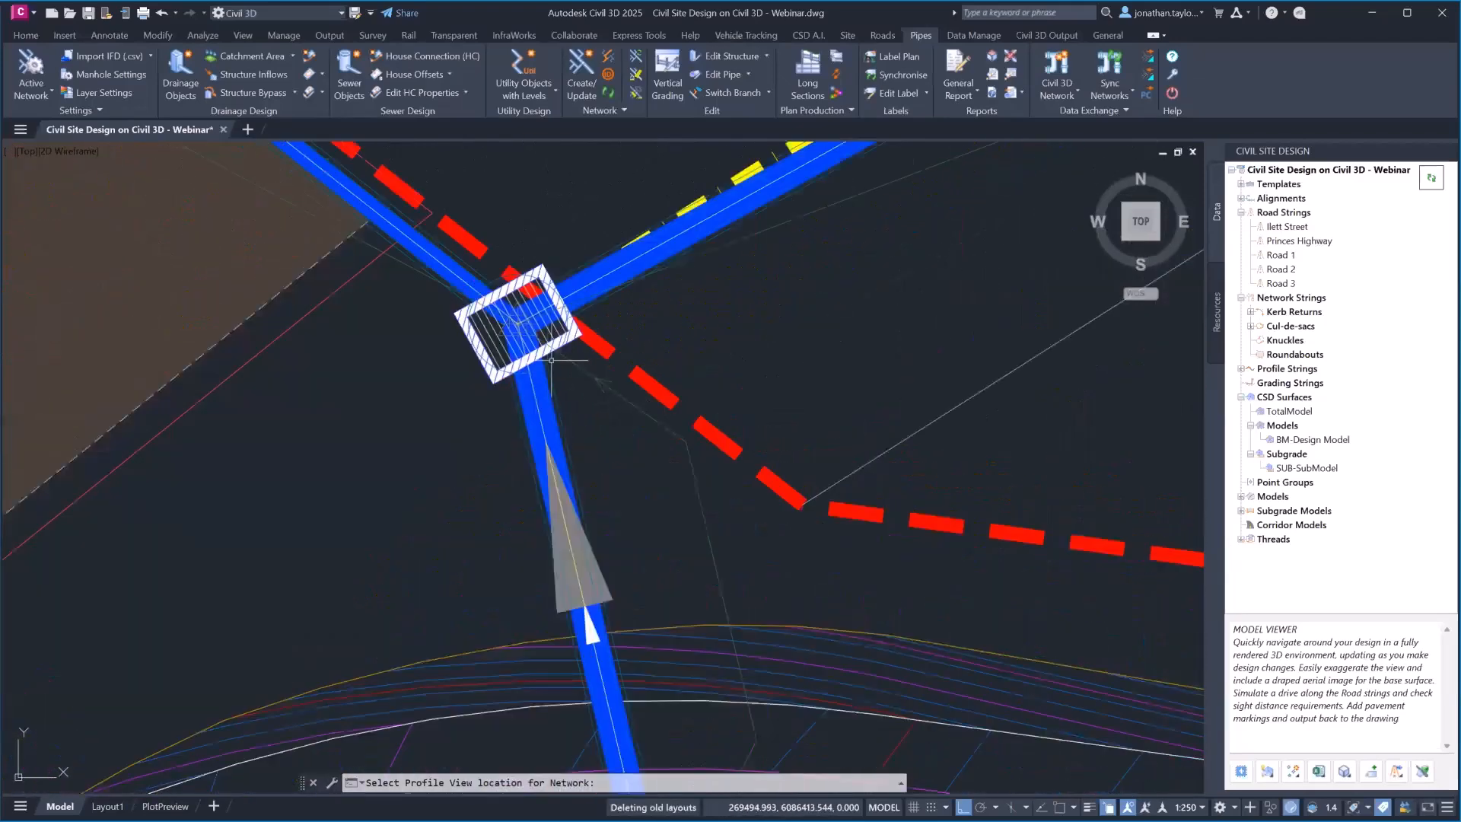
pyautogui.click(554, 362)
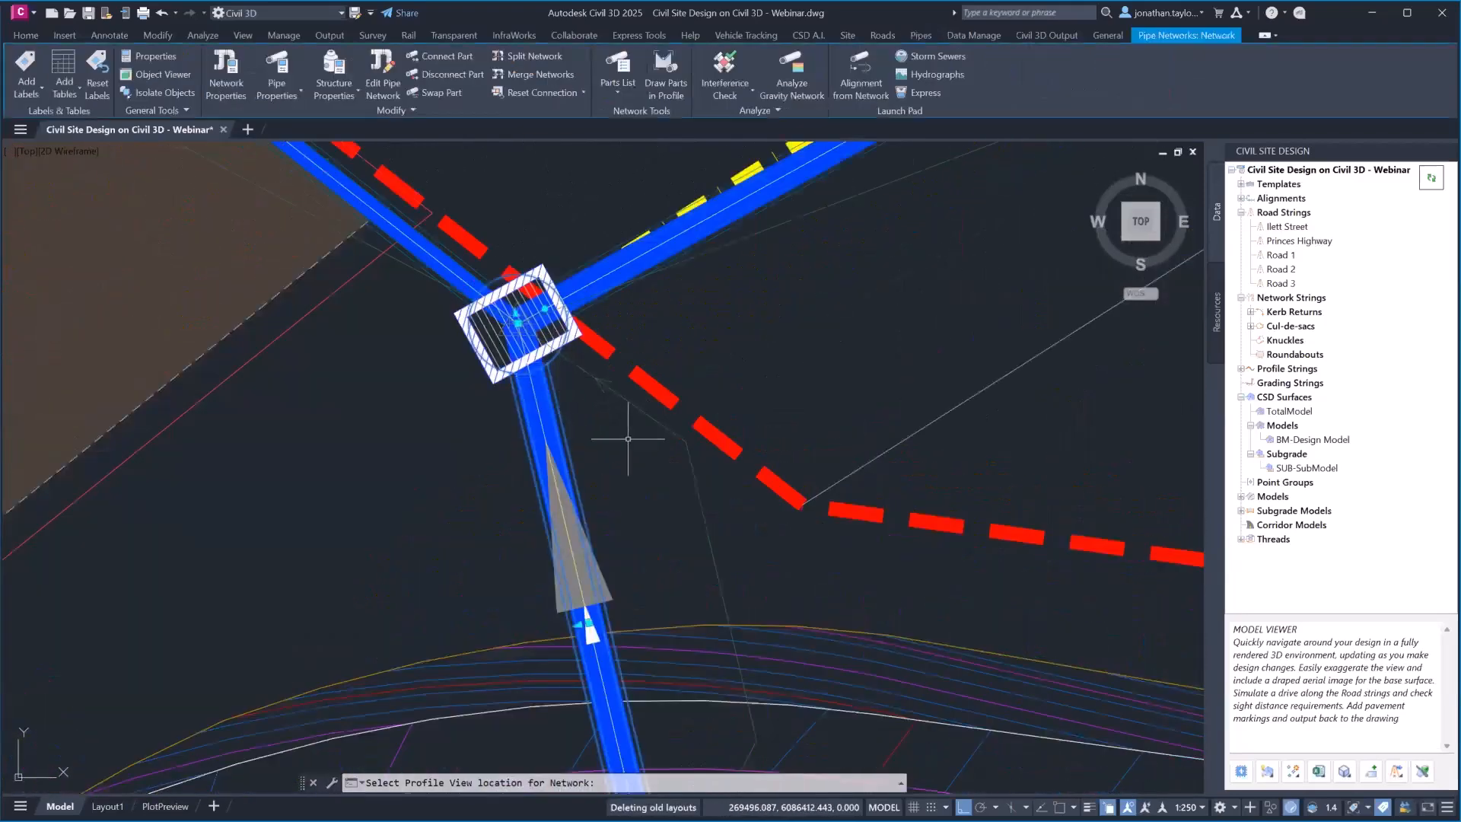
pyautogui.scroll(-4, 619, 416)
pyautogui.rightClick(640, 396)
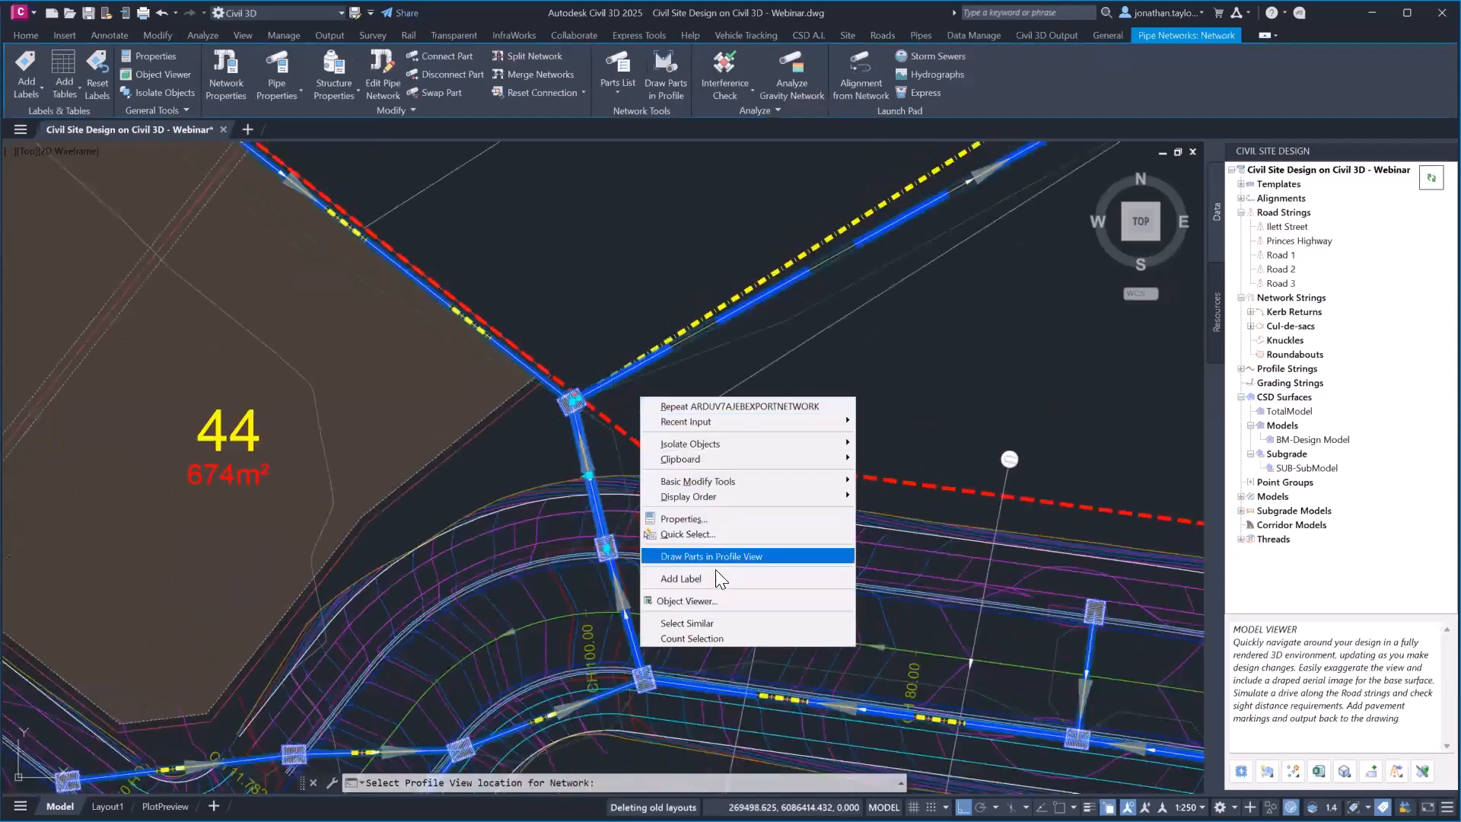
pyautogui.click(707, 601)
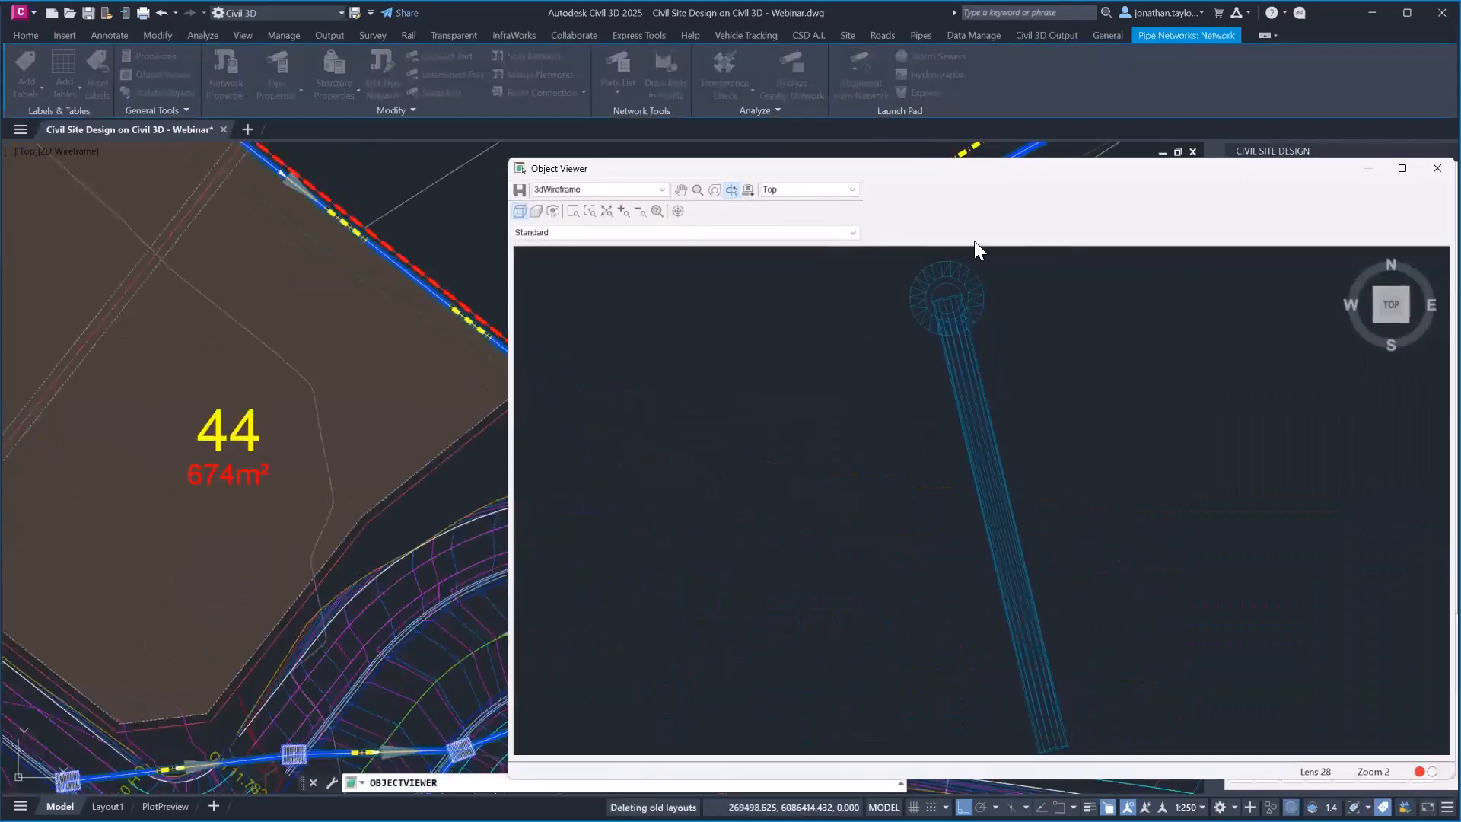
pyautogui.moveTo(1006, 168); pyautogui.dragTo(841, 107)
pyautogui.click(1272, 108)
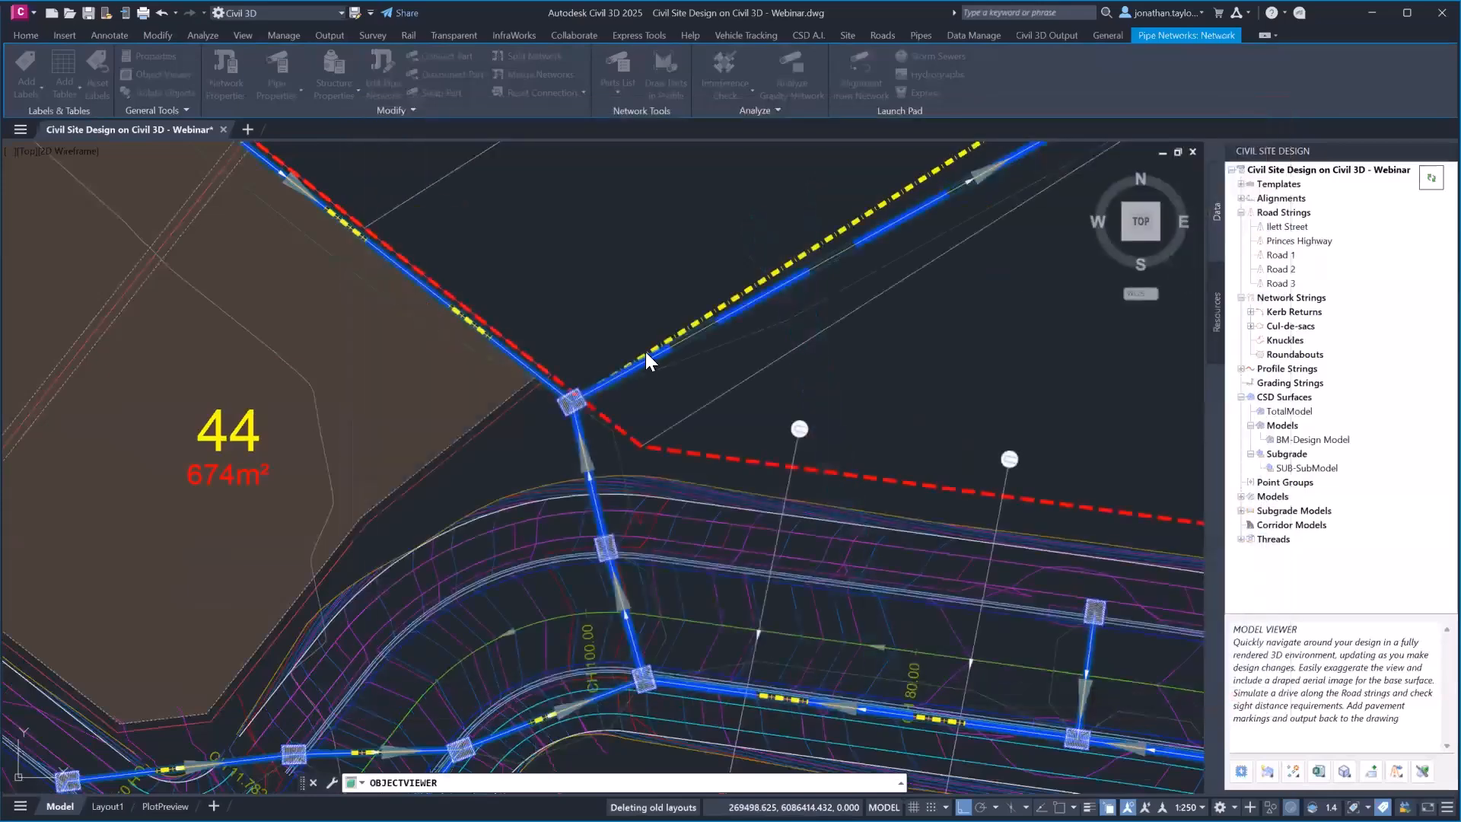
# Step: Select all pipes and structures similar to those at lot 44 and inspect the whole network in 3D in the Object Viewer
pyautogui.click(688, 339)
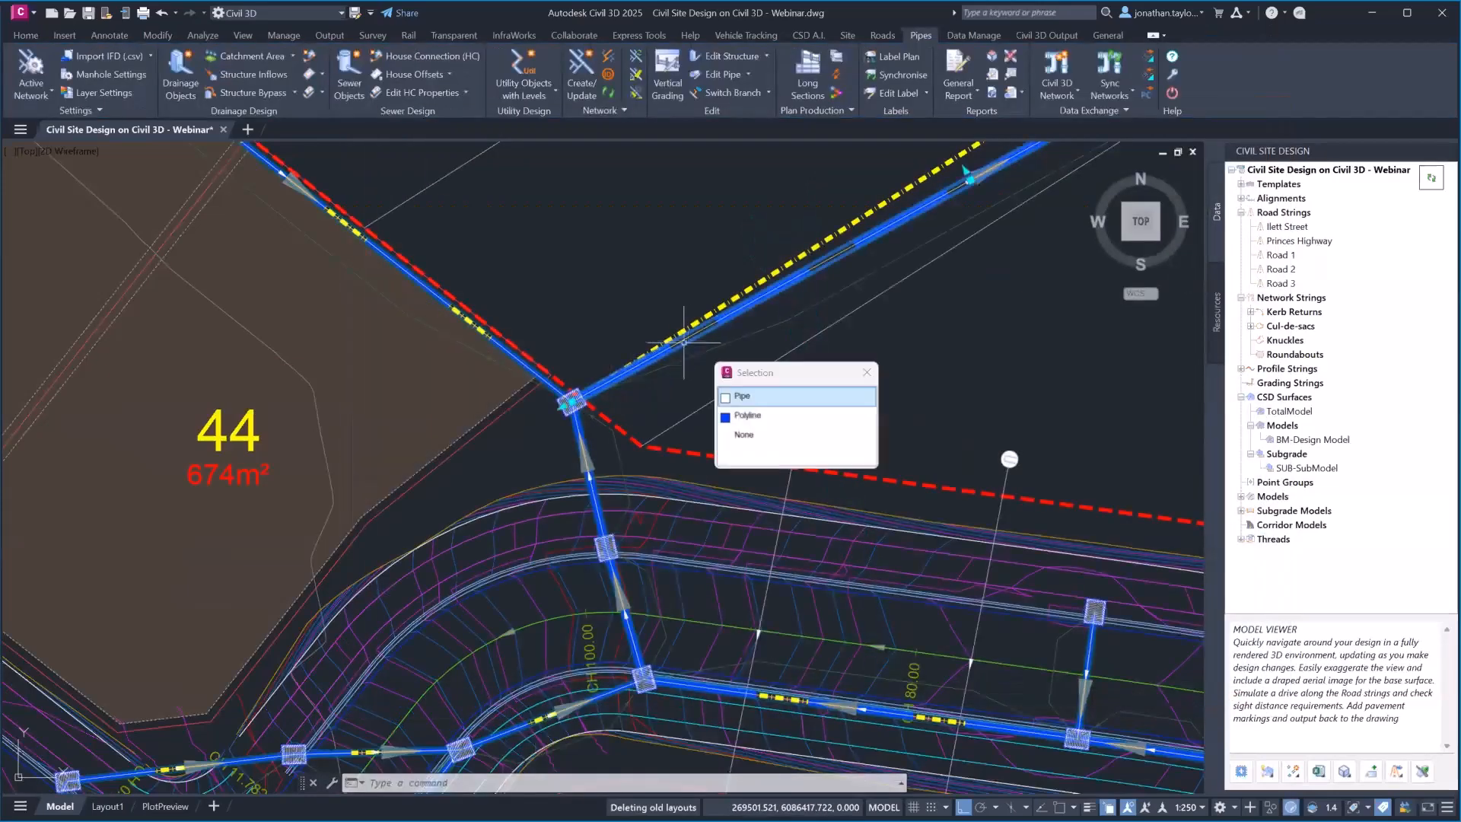
pyautogui.click(755, 399)
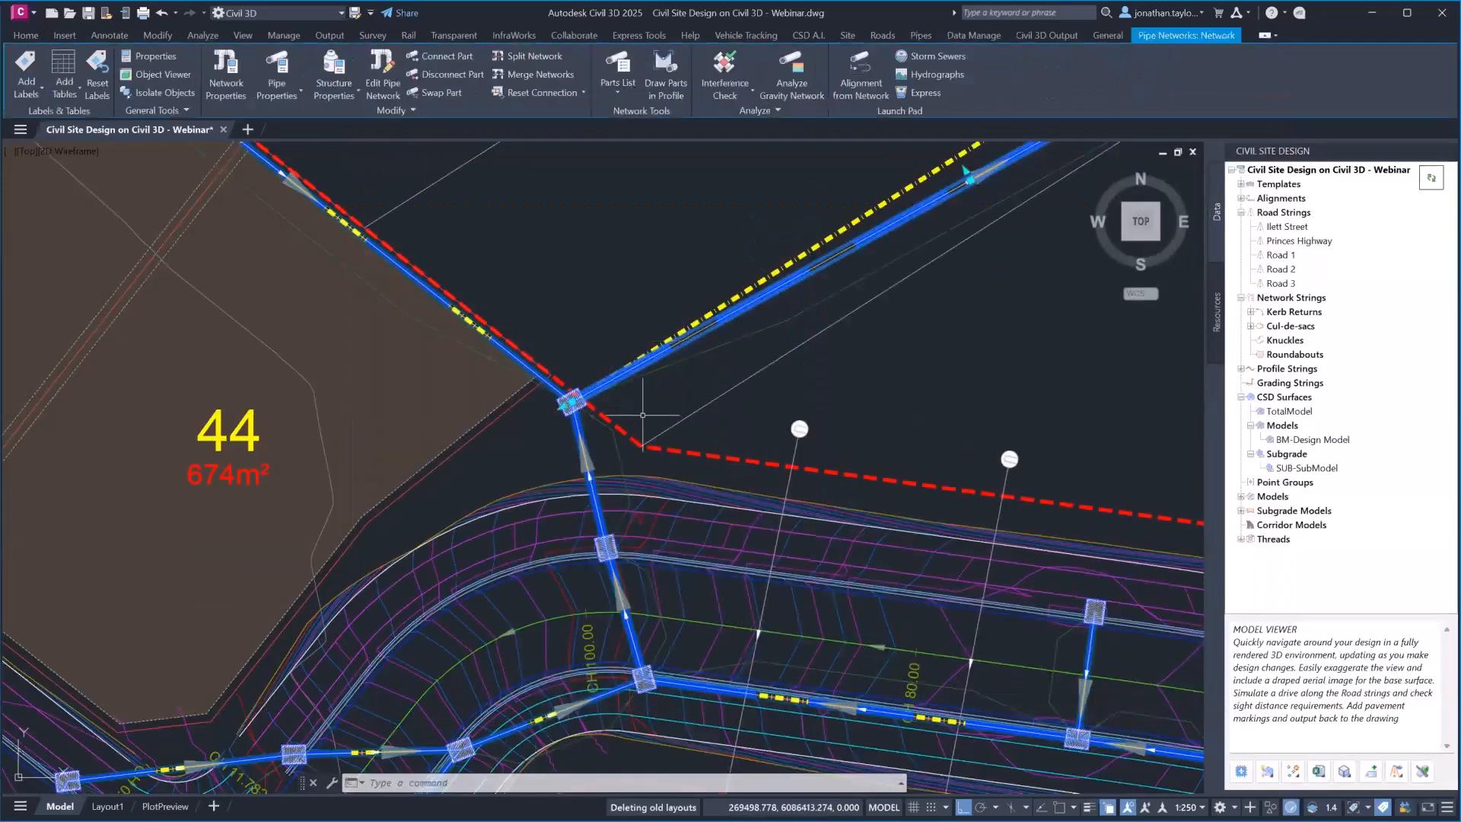
pyautogui.scroll(6, 563, 411)
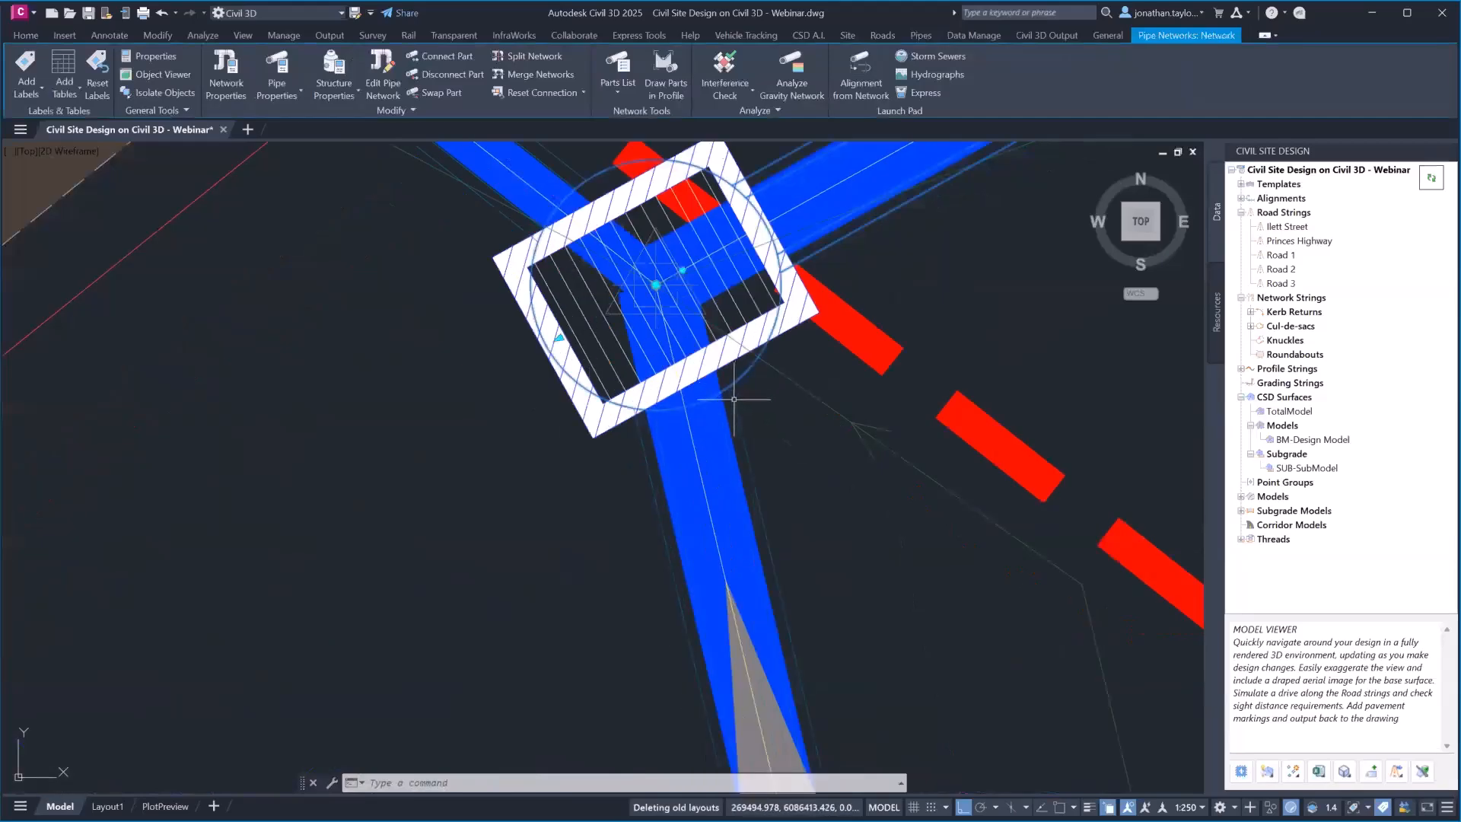
pyautogui.scroll(-6, 736, 380)
pyautogui.rightClick(814, 395)
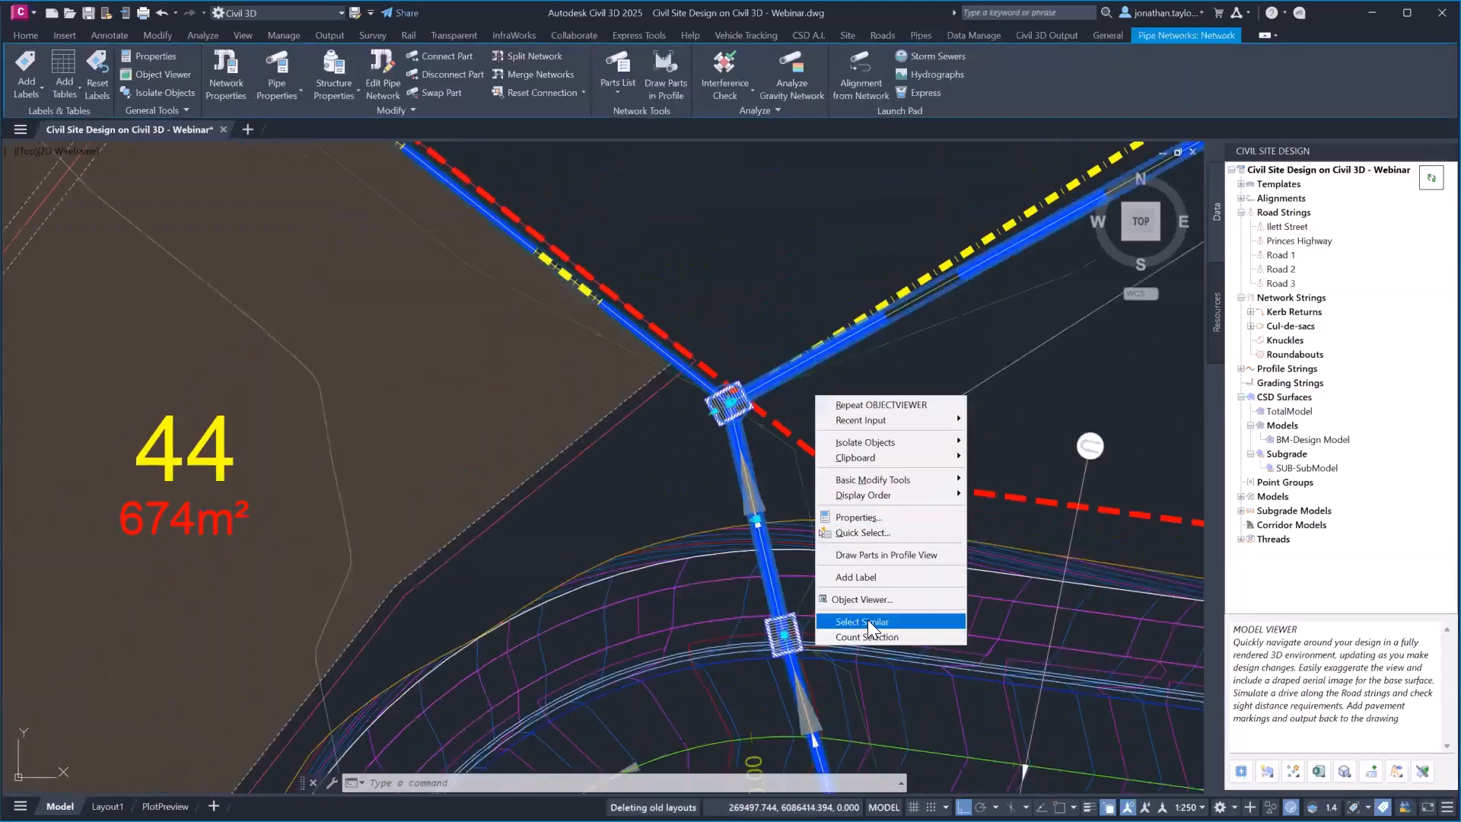
pyautogui.click(859, 621)
pyautogui.rightClick(672, 439)
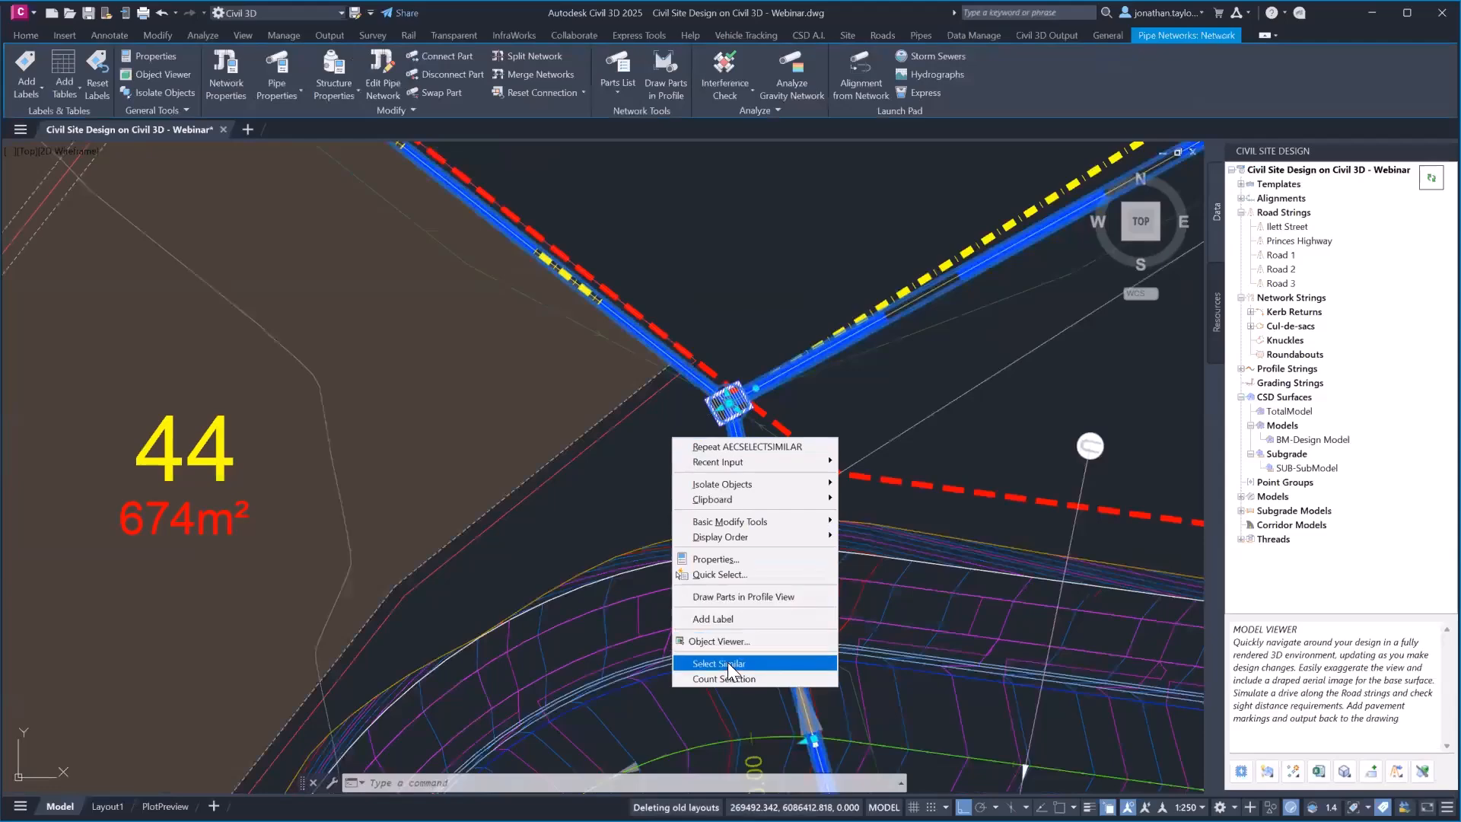
pyautogui.click(719, 641)
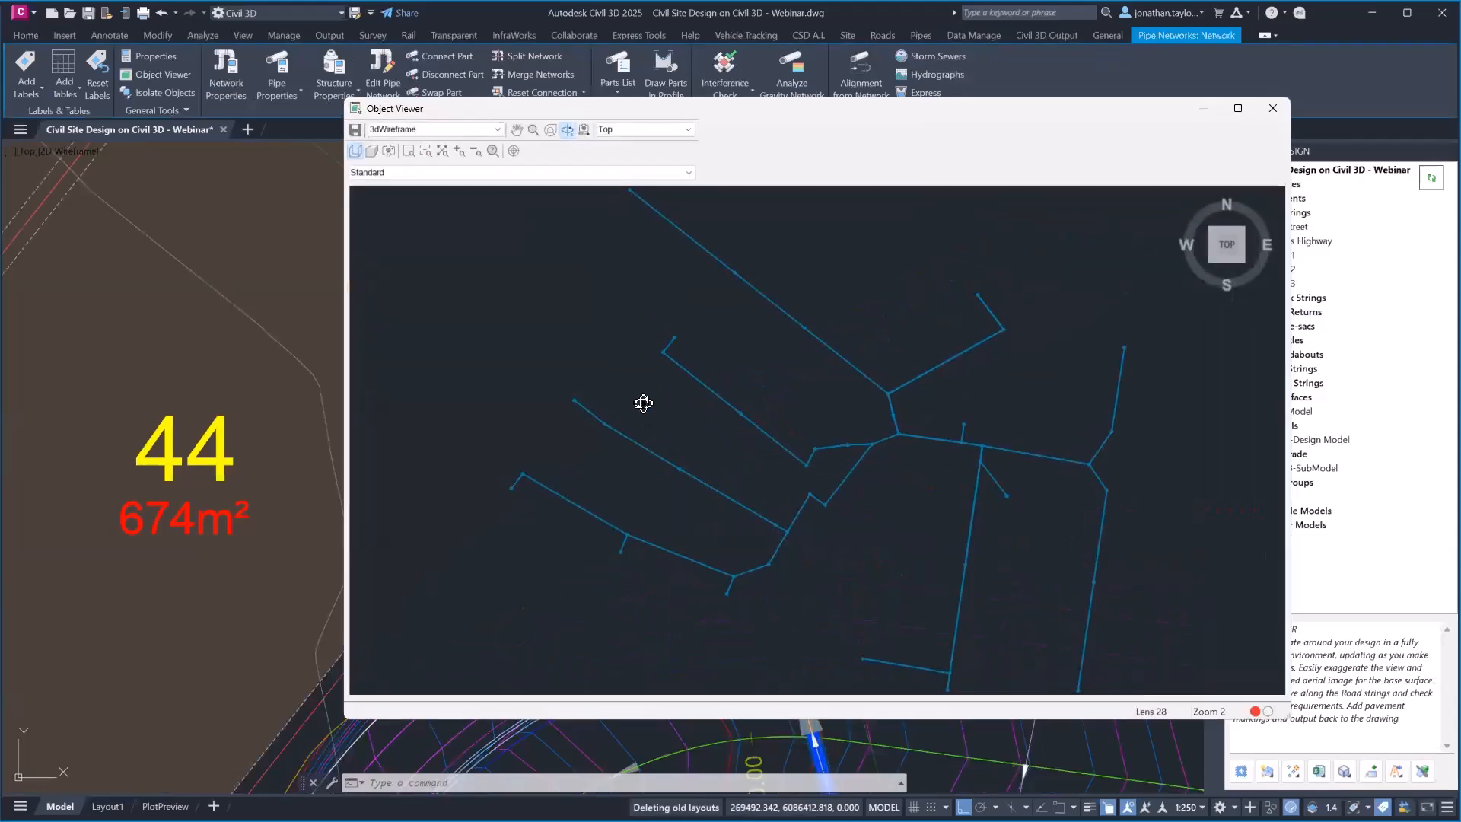
pyautogui.moveTo(642, 401); pyautogui.dragTo(1001, 502)
pyautogui.scroll(5, 1041, 517)
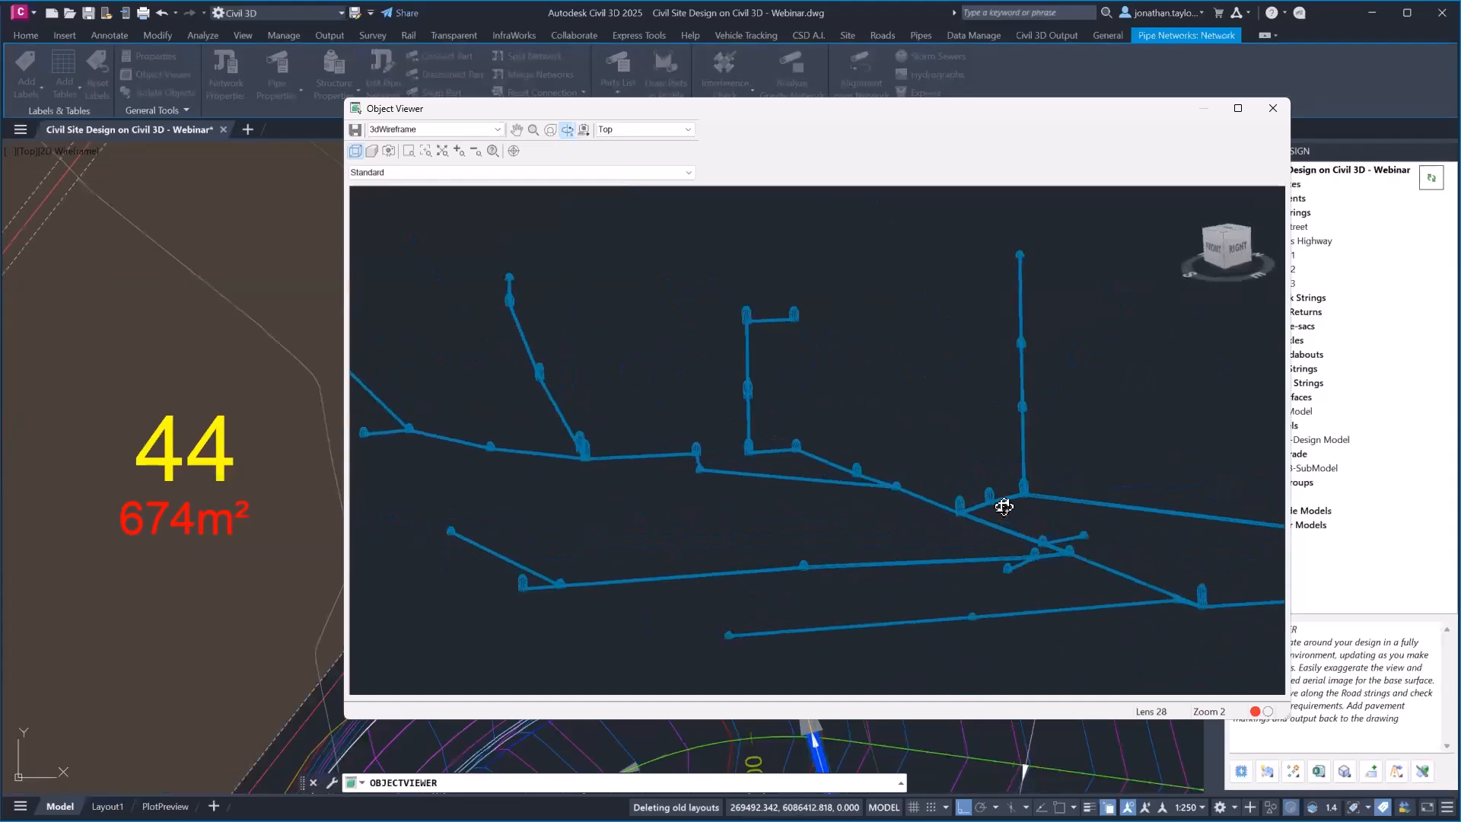
pyautogui.click(1273, 107)
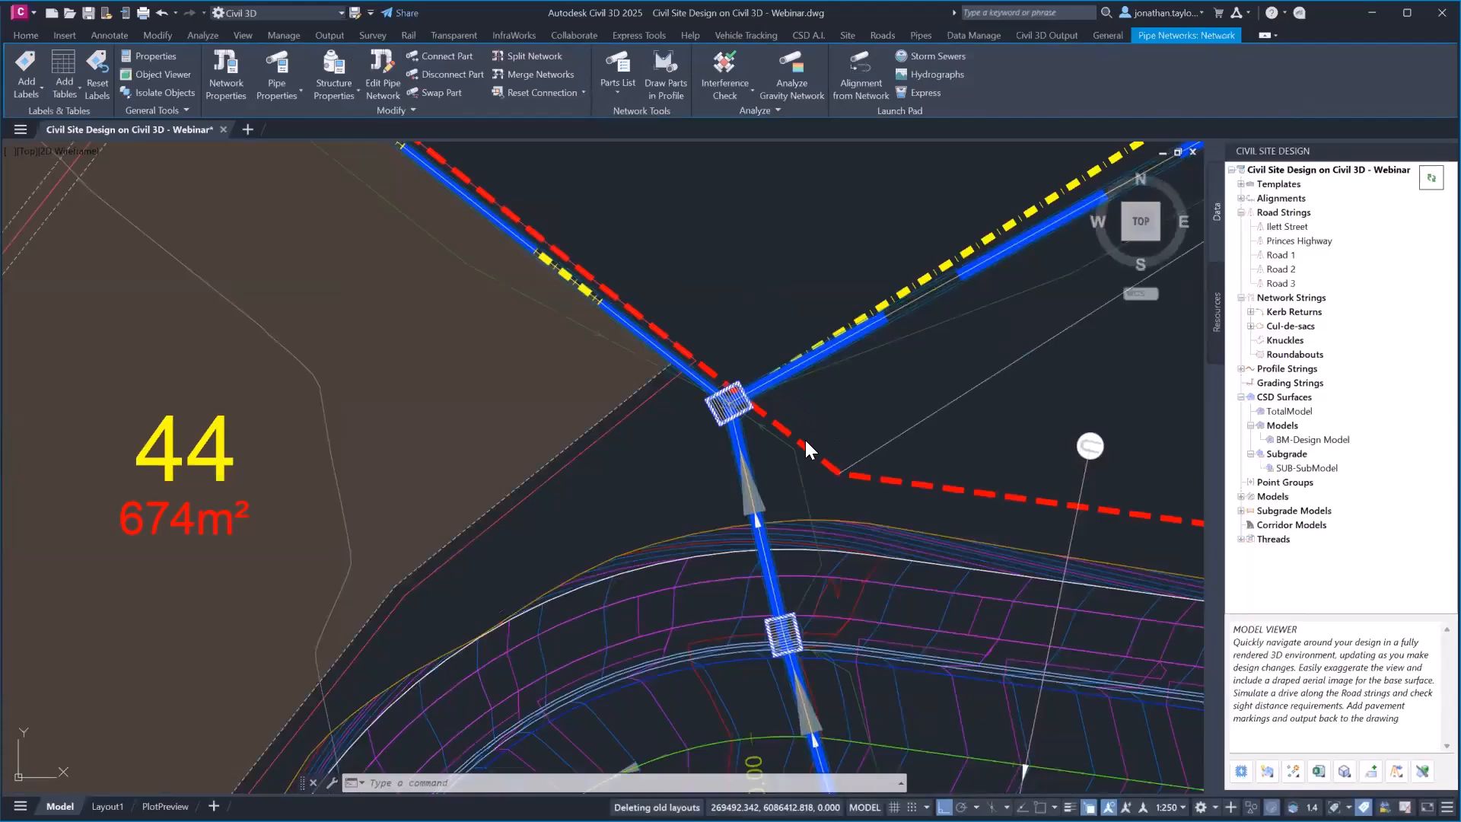
pyautogui.scroll(-2, 808, 449)
pyautogui.press('Escape')
# Step: Review the BM-Design Model surface in the CSD Surfaces export preview, check the available export formats, and close without exporting
pyautogui.scroll(-4, 808, 449)
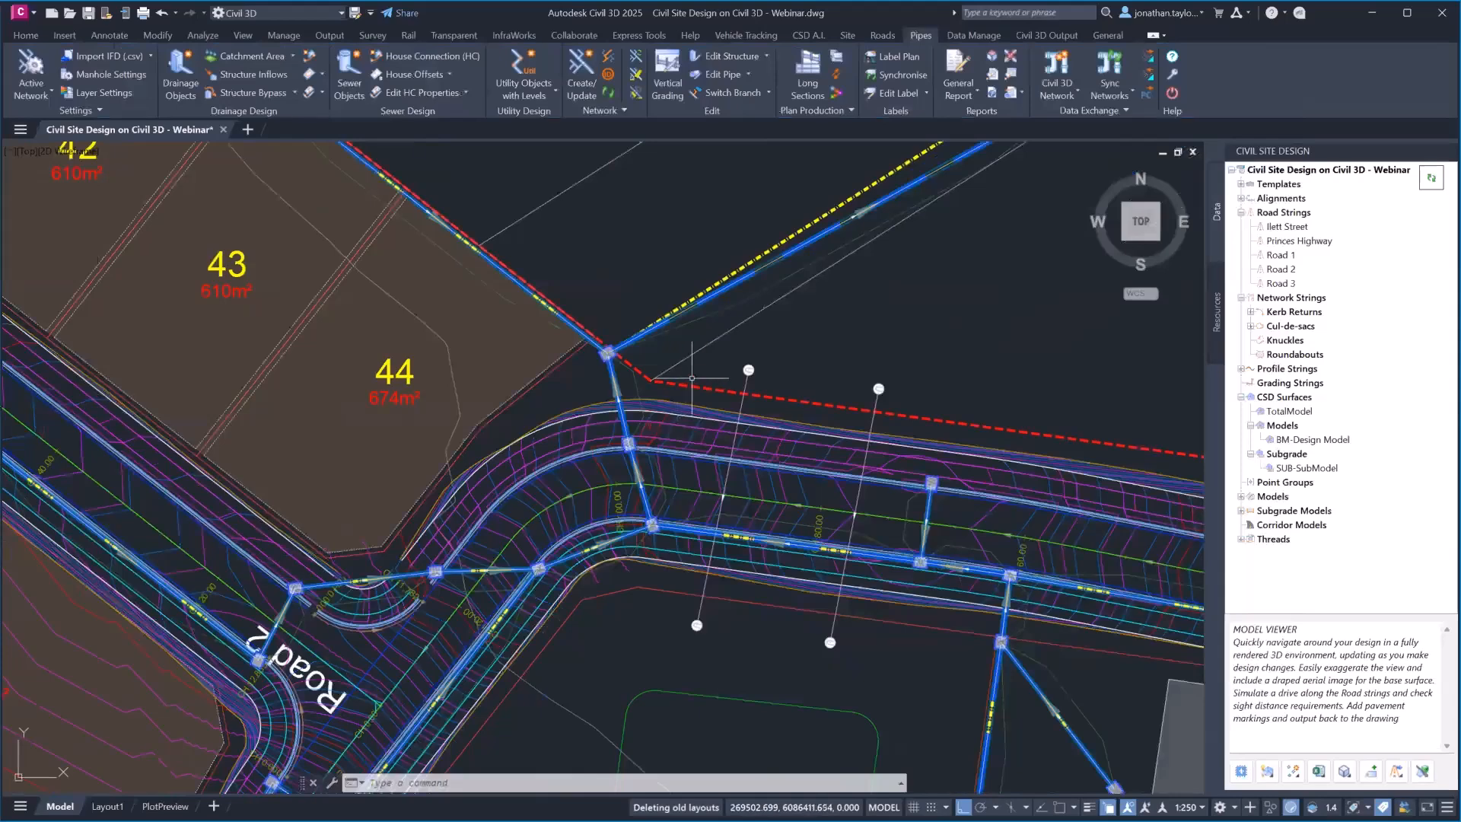
pyautogui.scroll(-2, 691, 381)
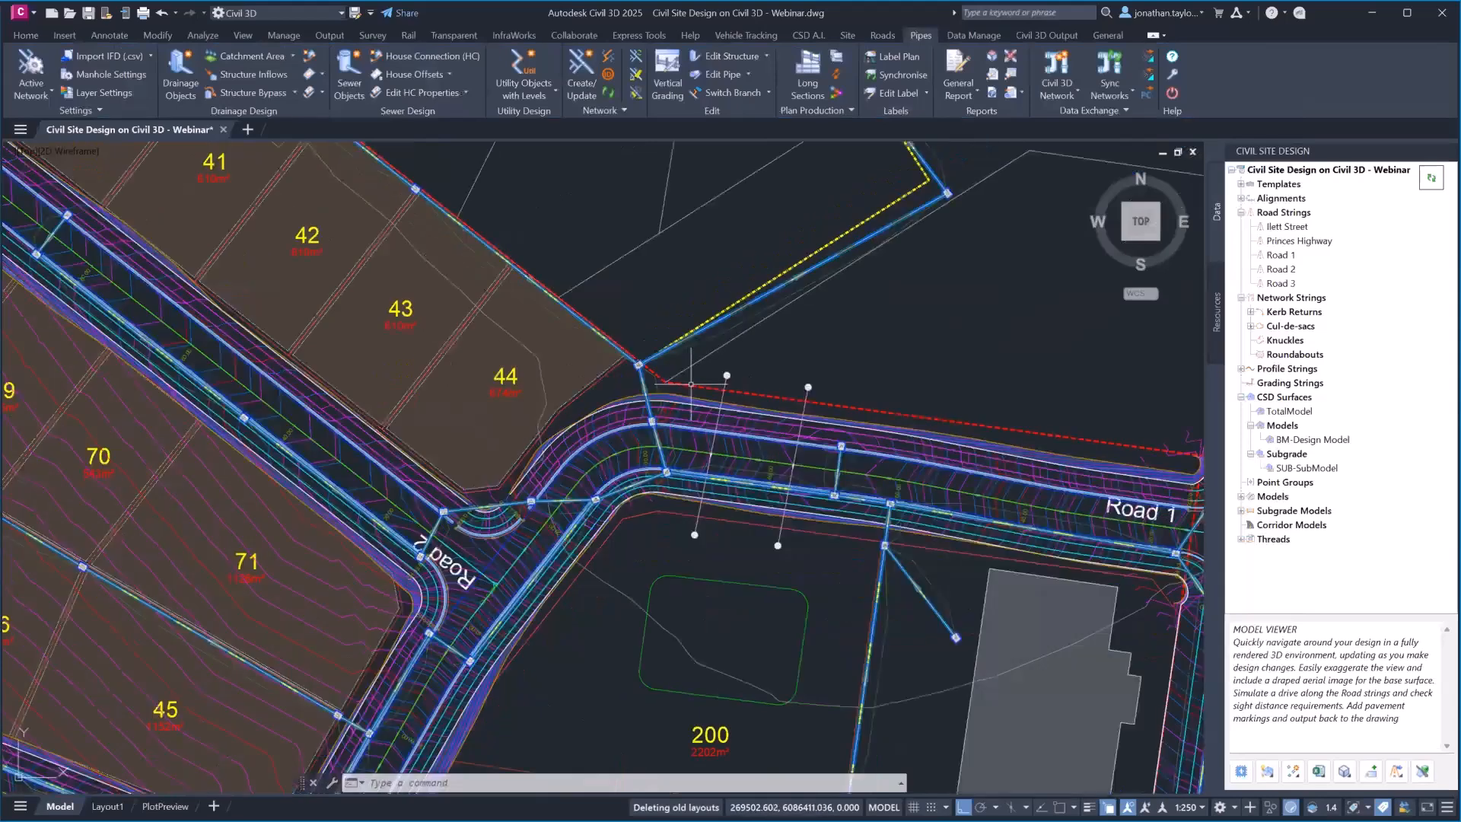
pyautogui.moveTo(891, 380); pyautogui.dragTo(722, 369, button='middle')
pyautogui.moveTo(721, 370)
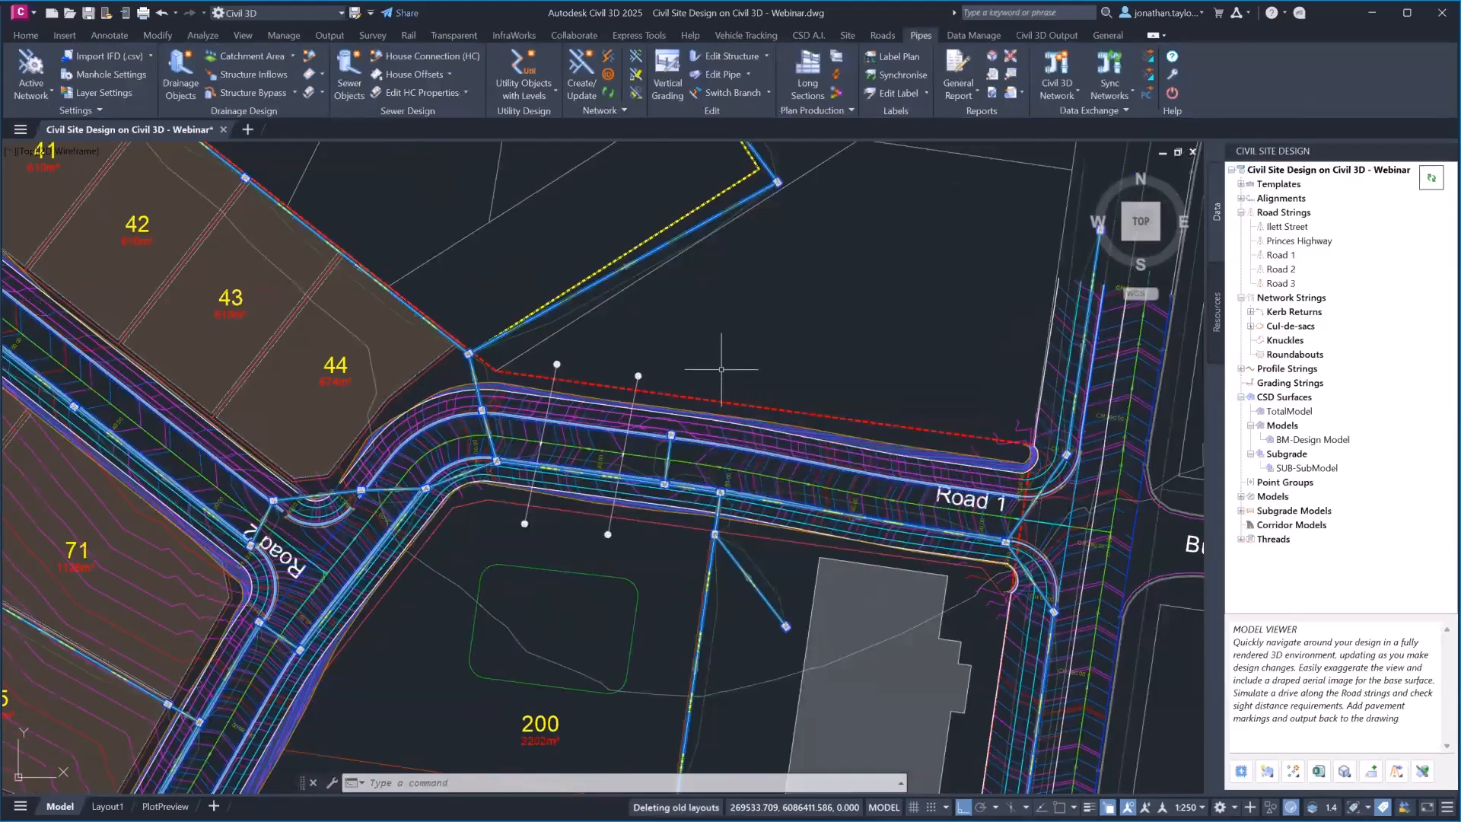
pyautogui.rightClick(1276, 399)
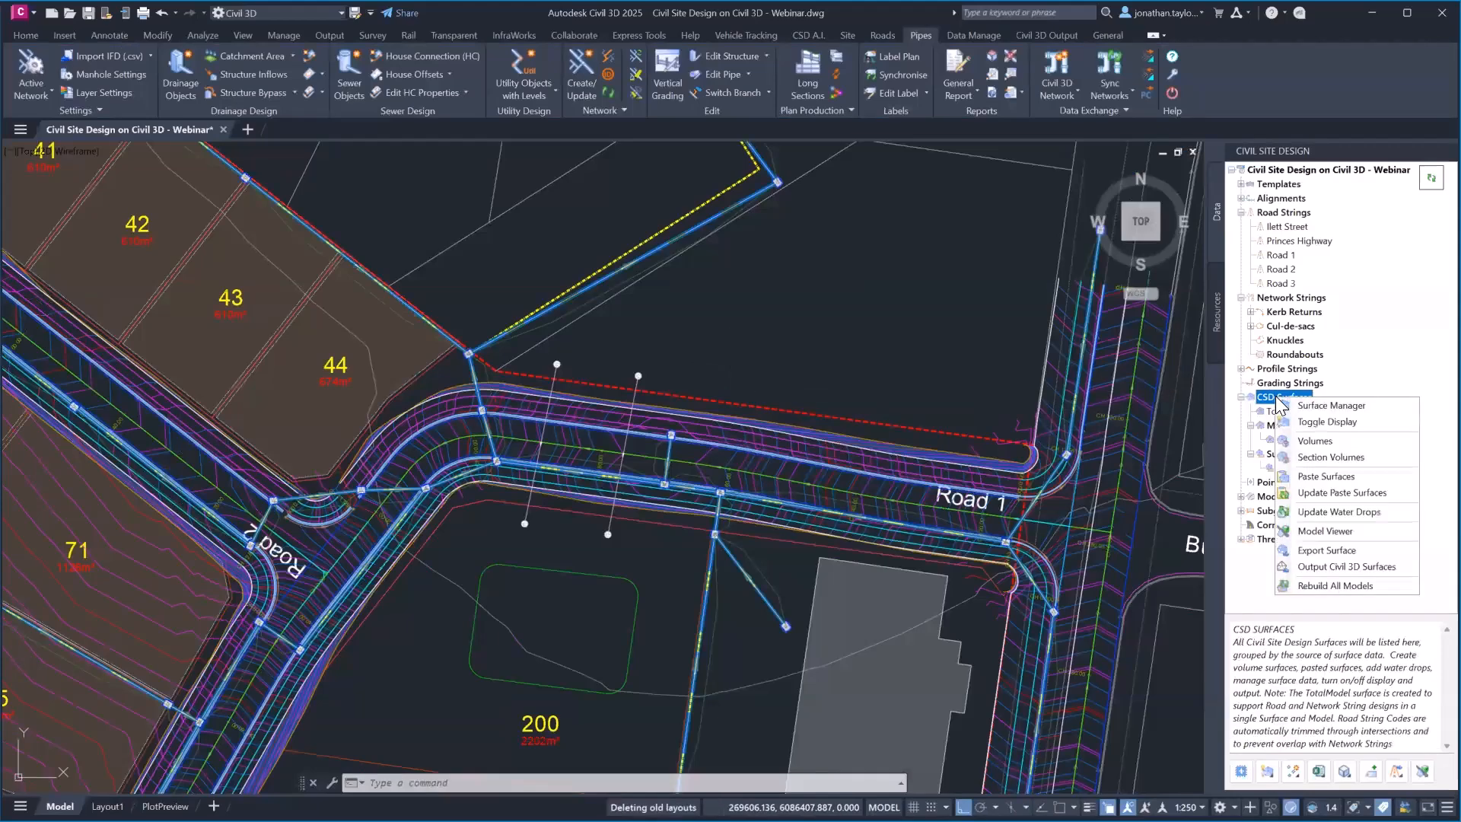
pyautogui.click(1354, 550)
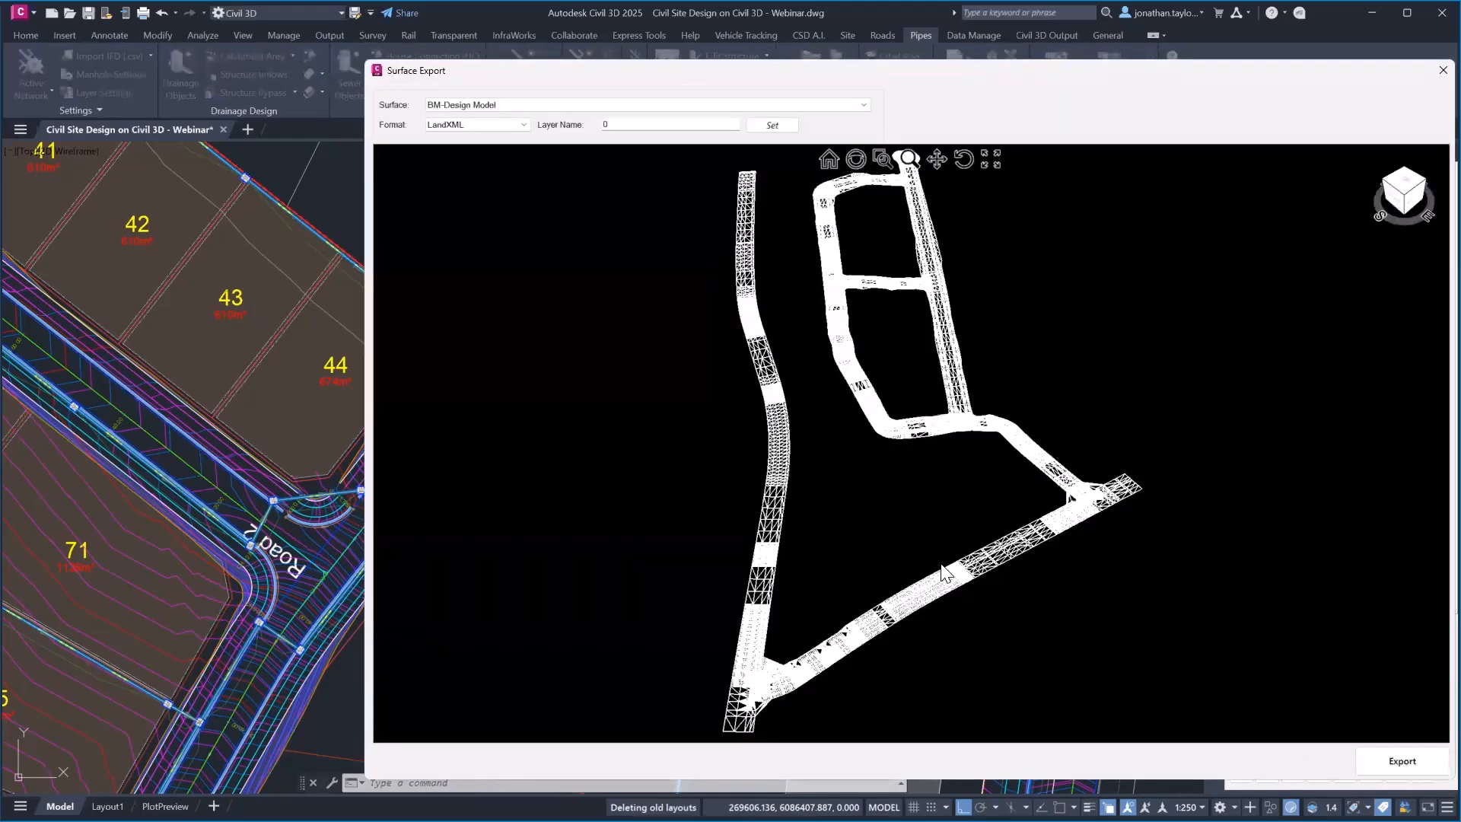
pyautogui.moveTo(941, 564)
pyautogui.mouseDown(button='middle')
pyautogui.moveTo(943, 535)
pyautogui.moveTo(928, 572)
pyautogui.mouseUp(button='middle')
pyautogui.scroll(3, 928, 572)
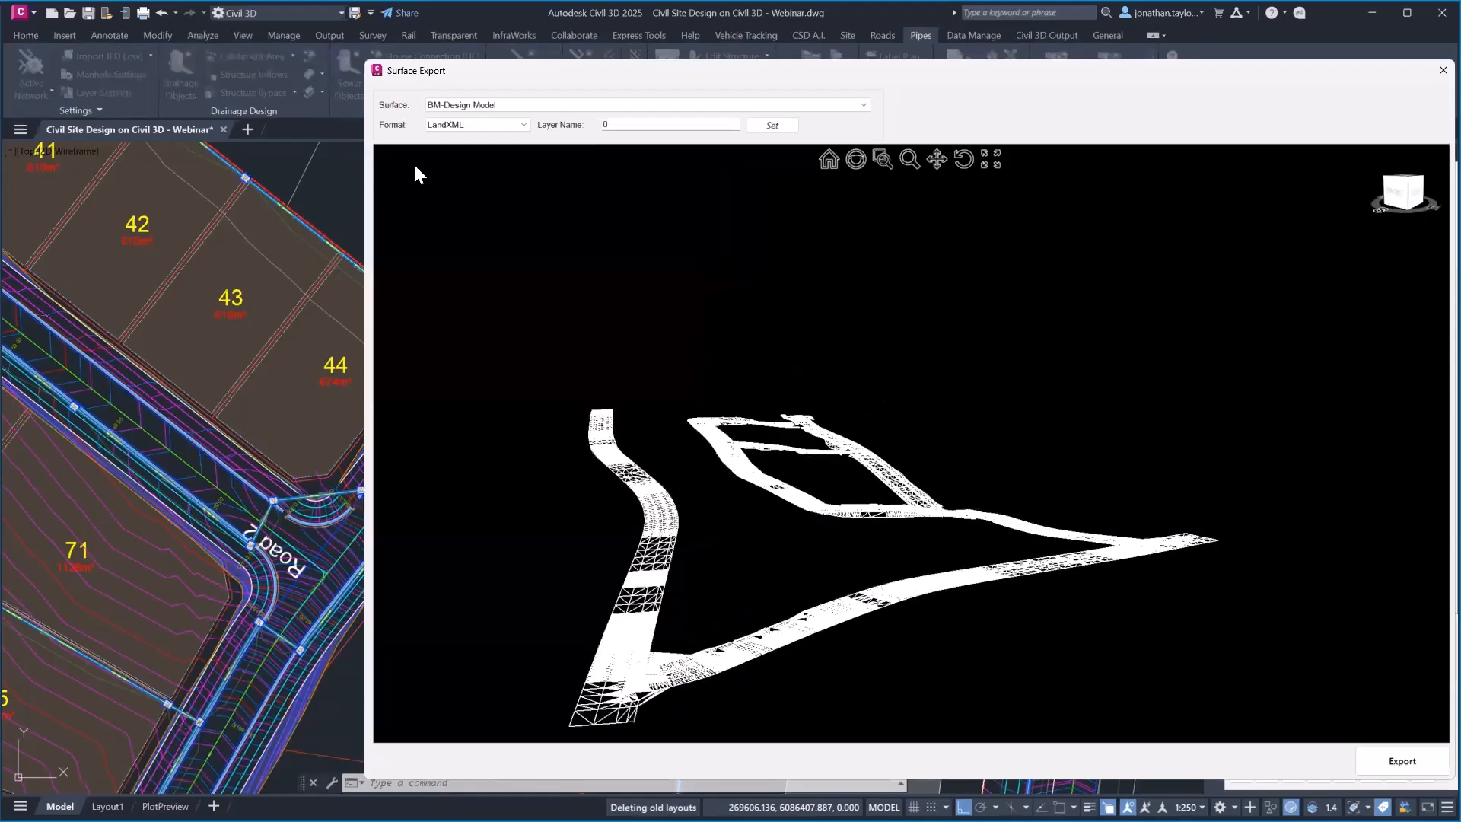
pyautogui.click(496, 124)
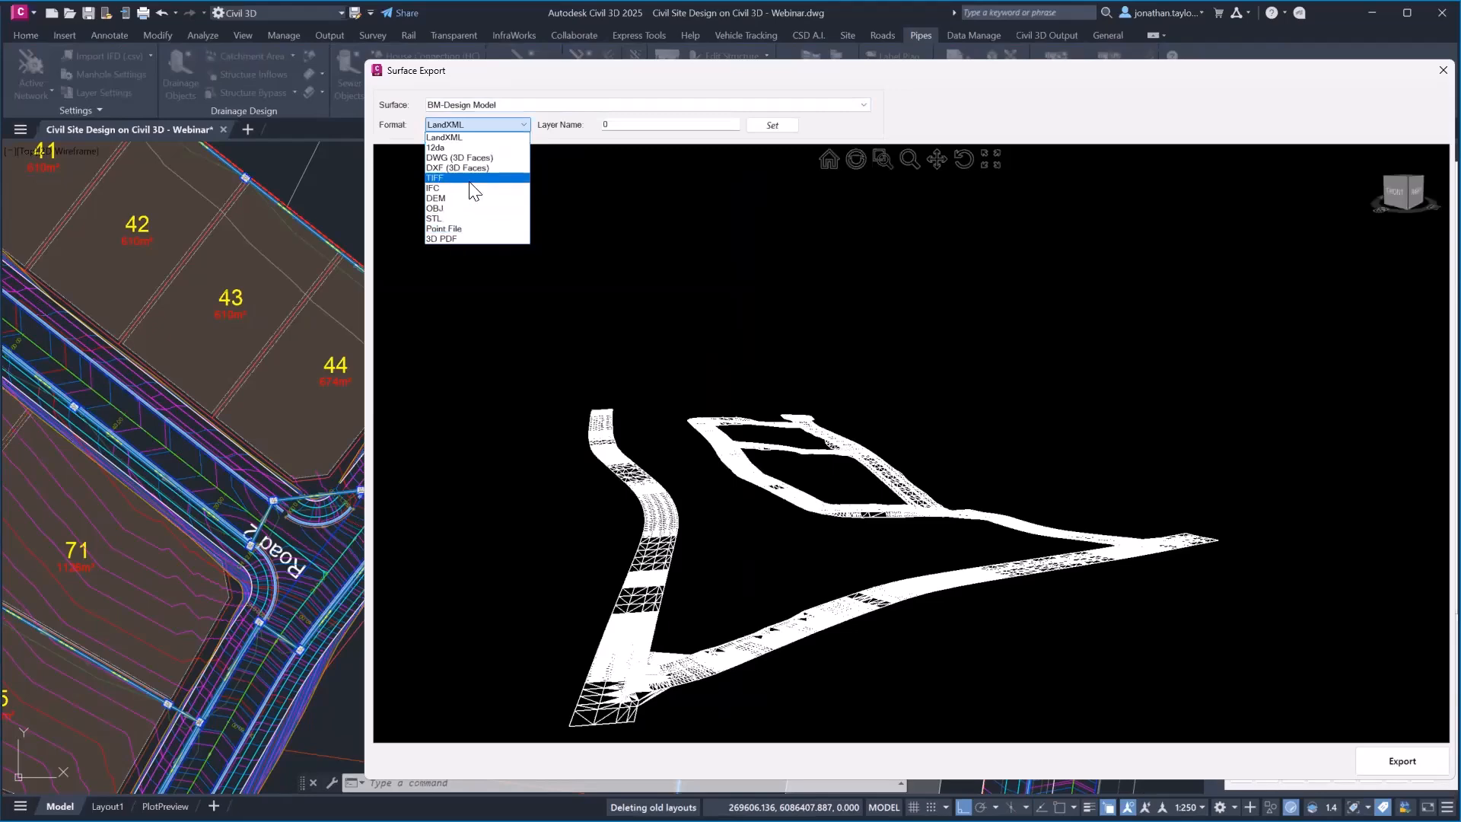
pyautogui.click(972, 98)
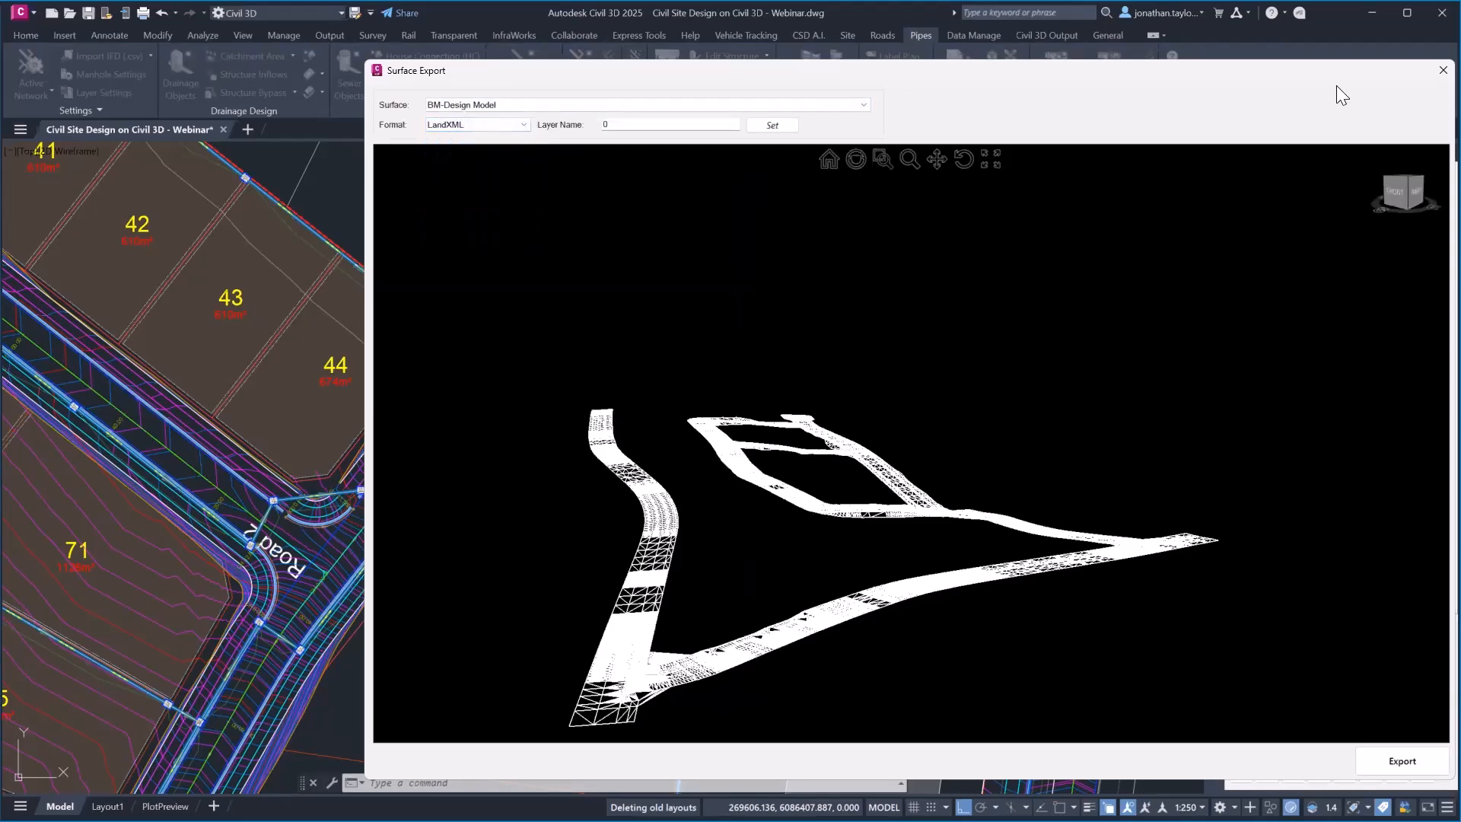
pyautogui.click(1433, 71)
# Step: Output BM-Design Model as a Civil 3D surface with the outer boundary and hide boundary added
pyautogui.click(1269, 397)
pyautogui.rightClick(1274, 399)
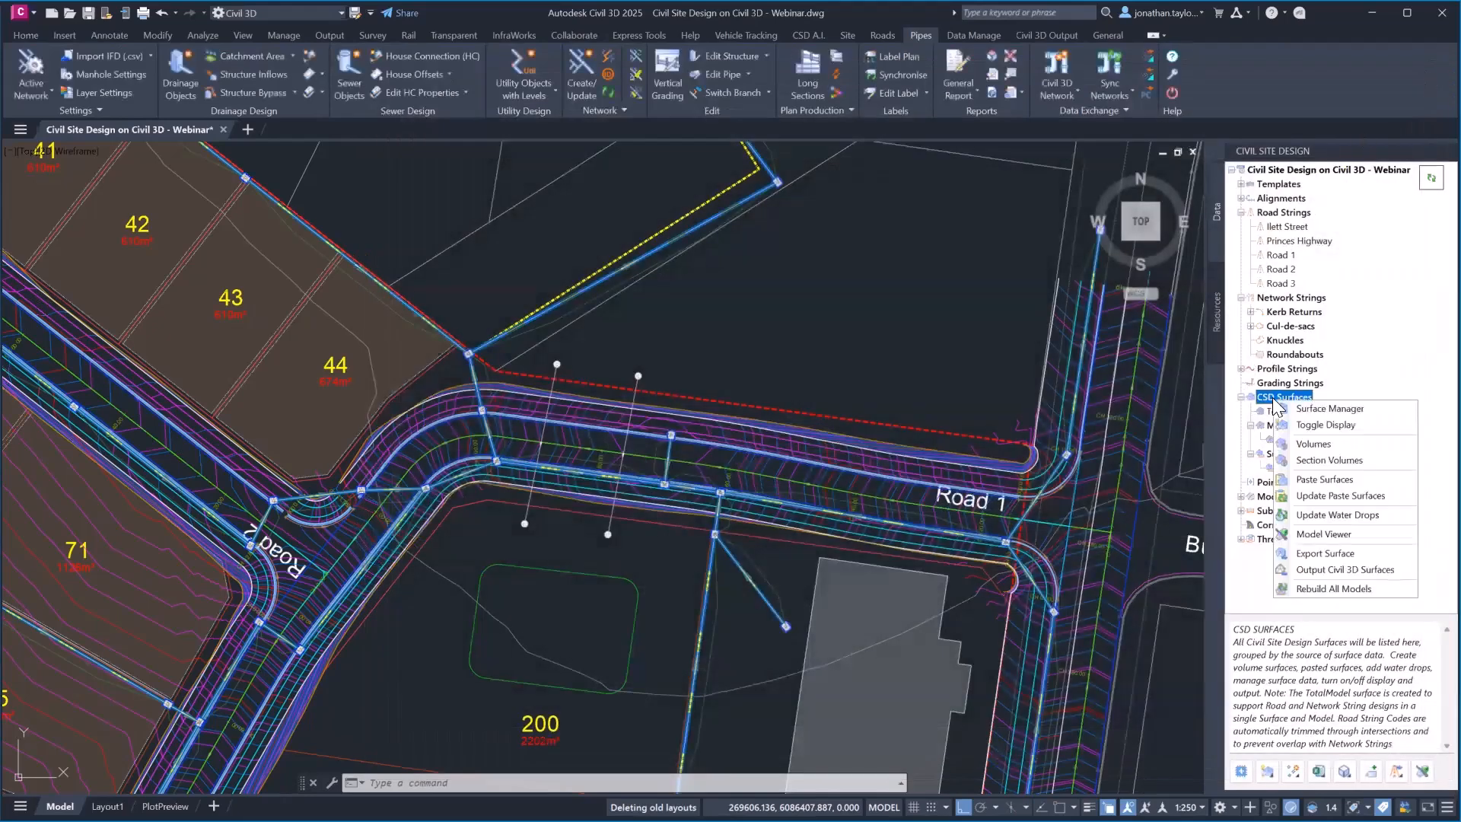
pyautogui.click(1330, 569)
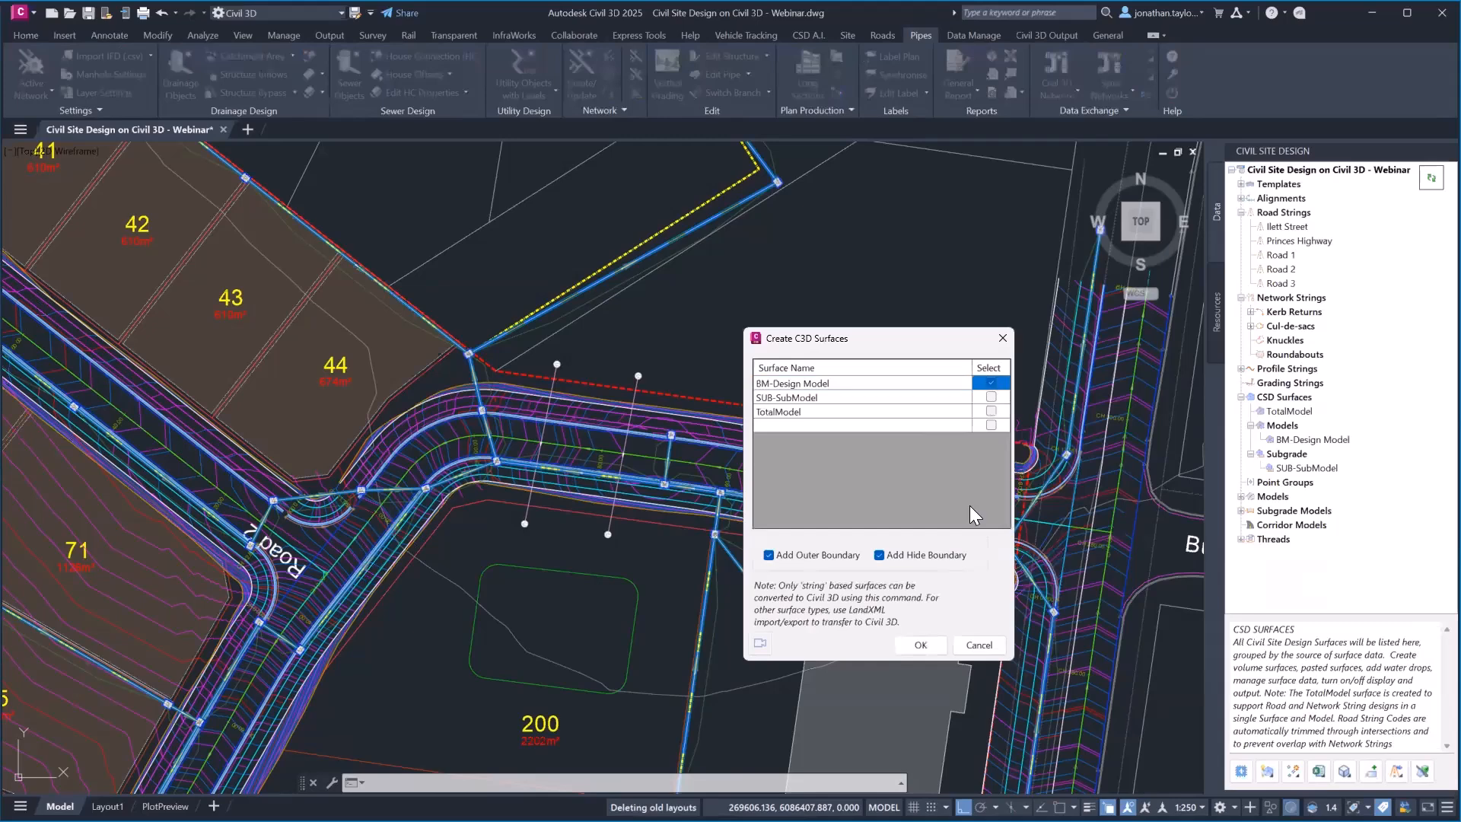
pyautogui.click(921, 645)
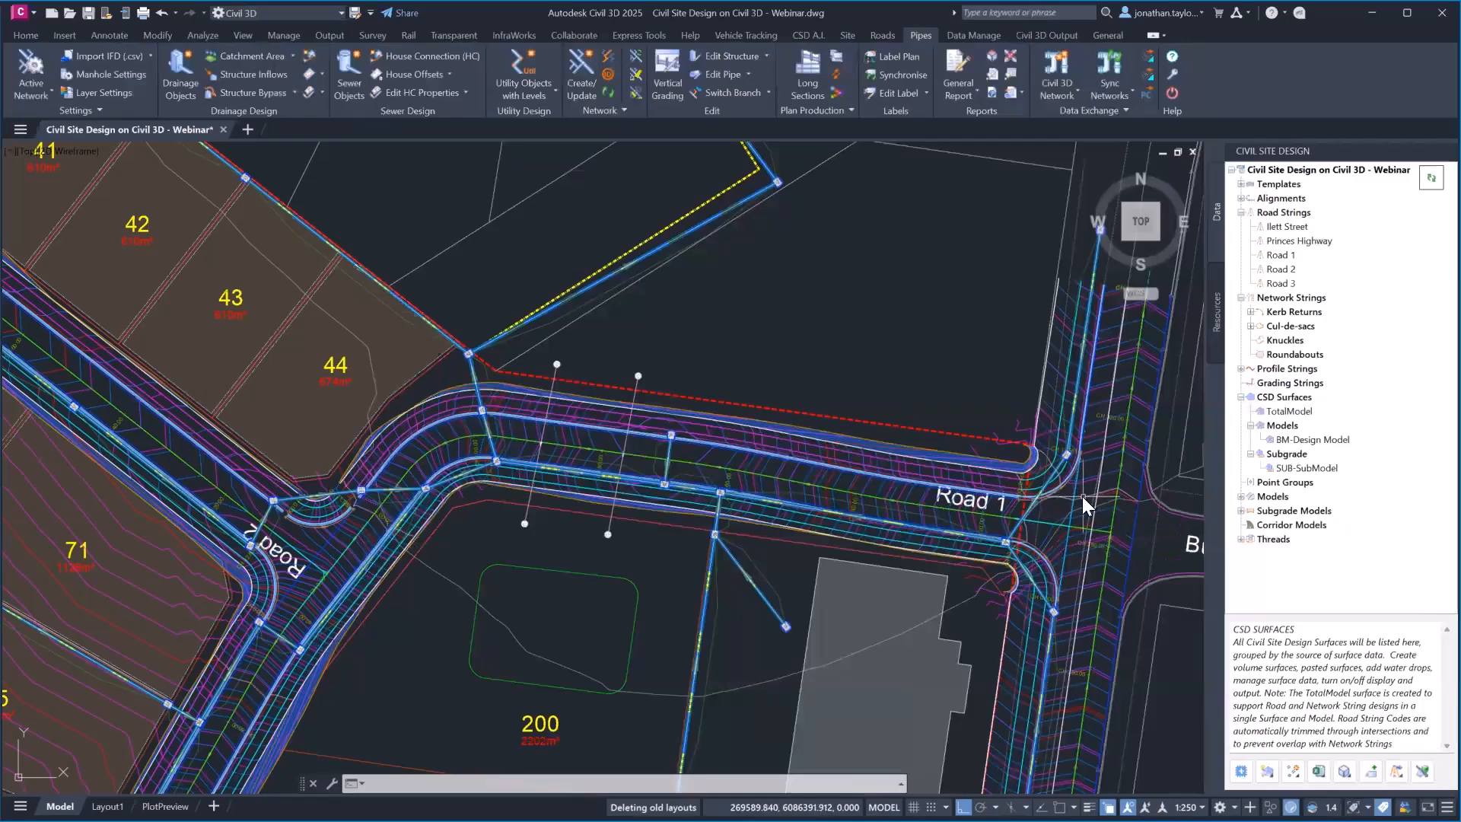
# Step: Select the Civil 3D surface at the Road 1 intersection and inspect it in 3D in the Object Viewer
pyautogui.click(1083, 497)
pyautogui.click(1134, 553)
pyautogui.rightClick(861, 327)
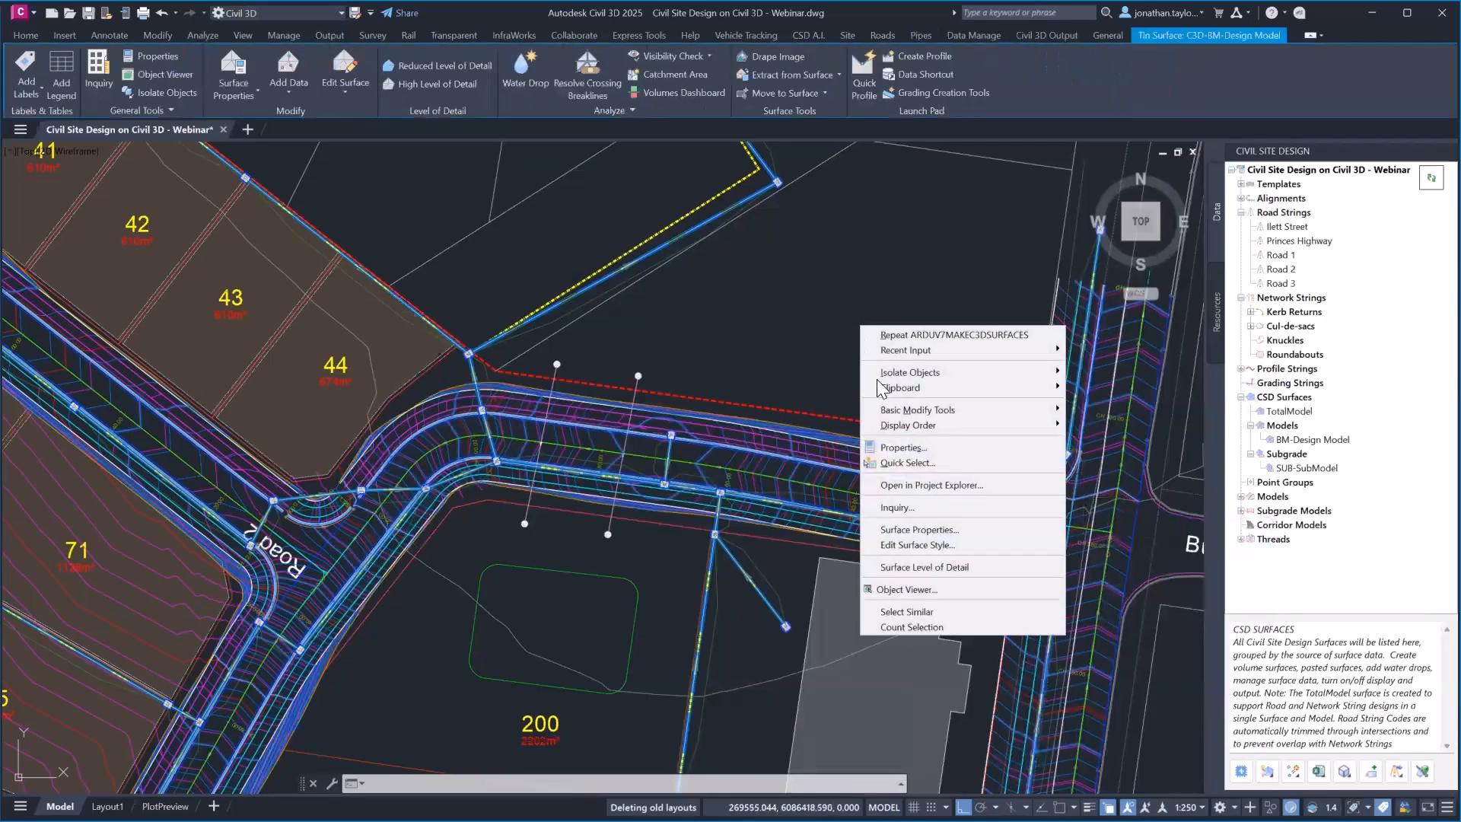
pyautogui.click(905, 590)
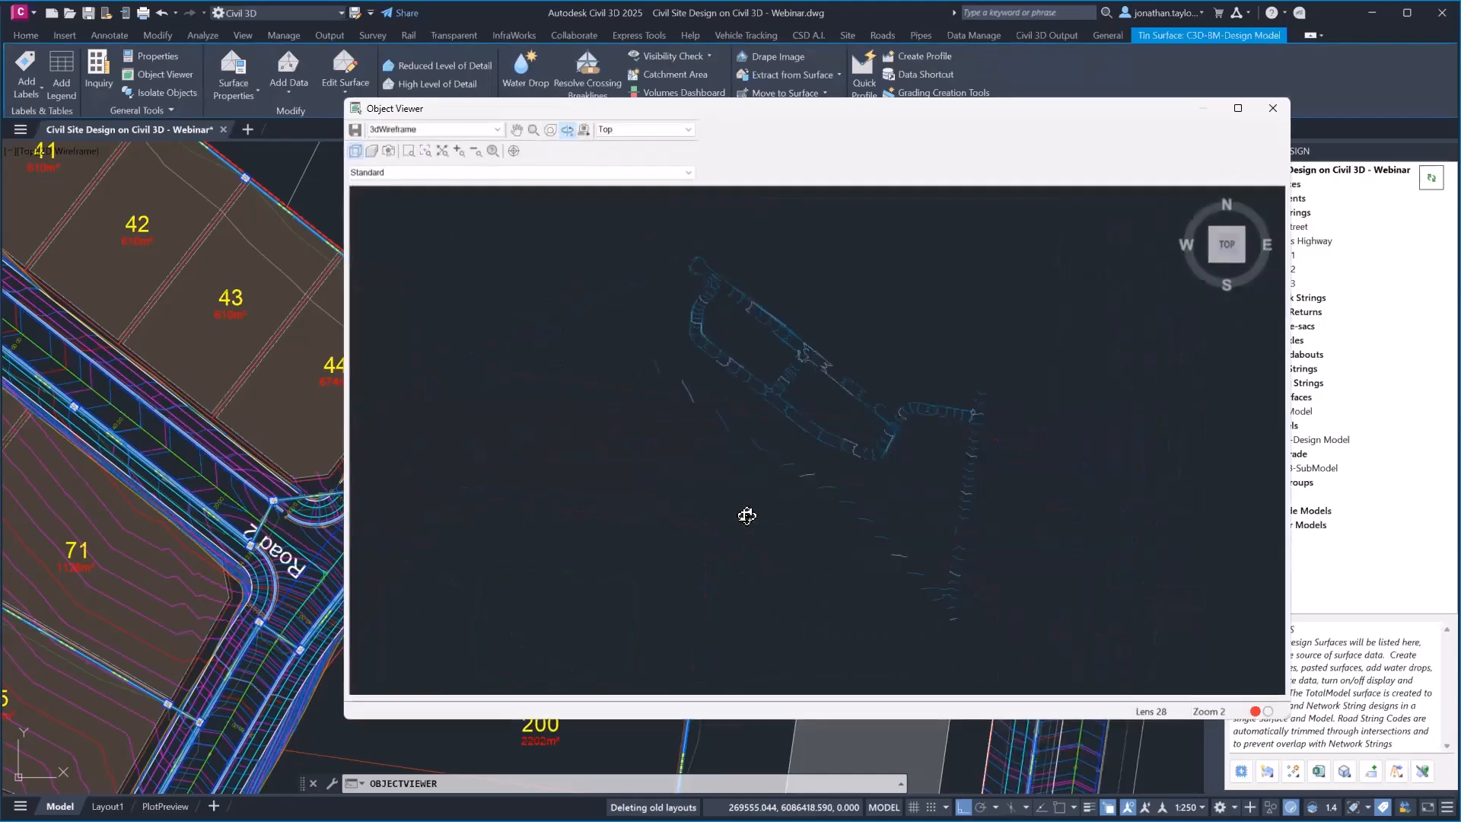
pyautogui.moveTo(776, 413); pyautogui.dragTo(828, 446)
pyautogui.moveTo(904, 498); pyautogui.dragTo(1014, 469)
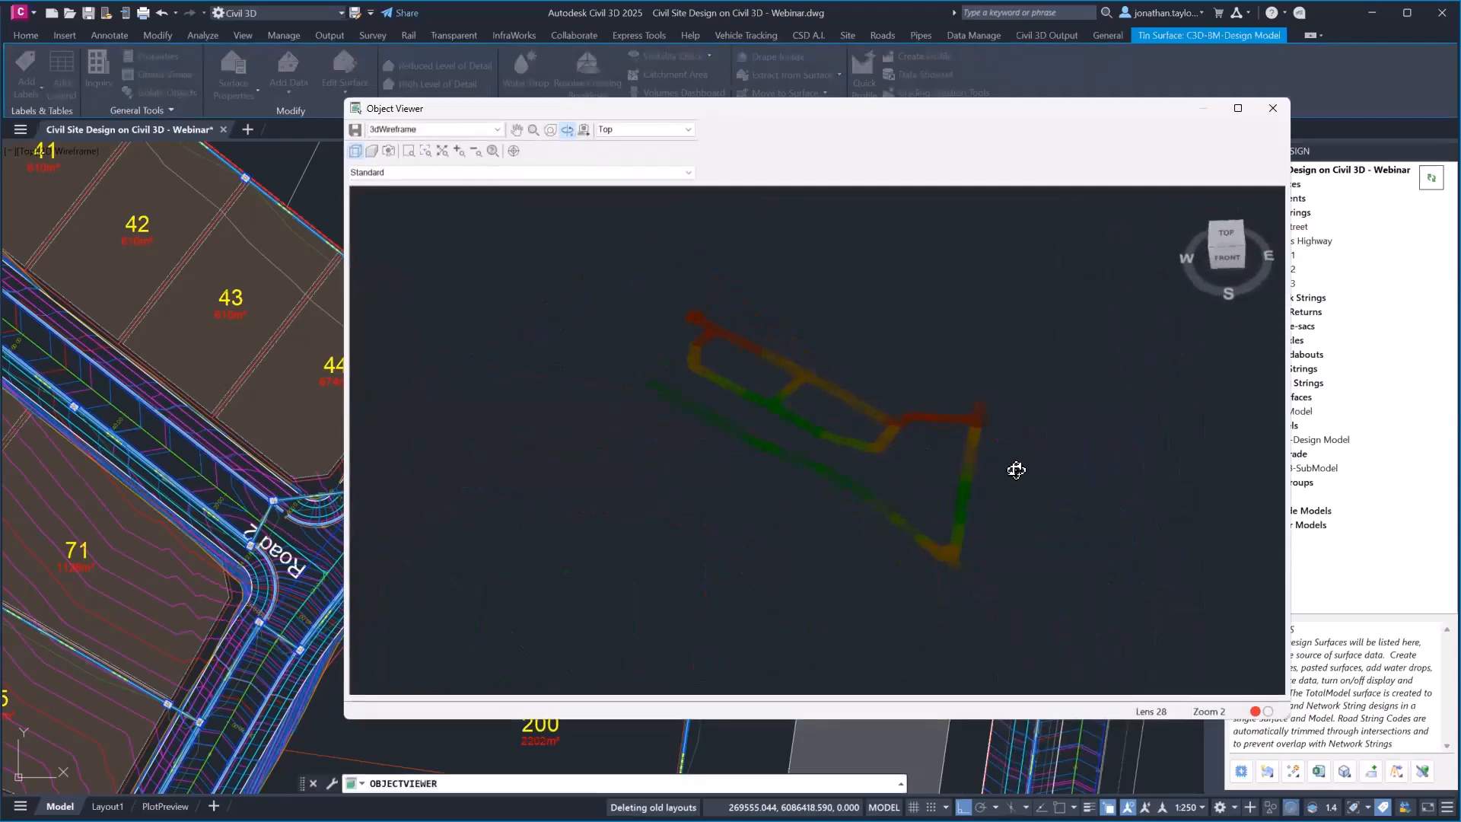
pyautogui.scroll(4, 1004, 462)
pyautogui.moveTo(1015, 460); pyautogui.dragTo(832, 445, button='middle')
pyautogui.scroll(4, 832, 445)
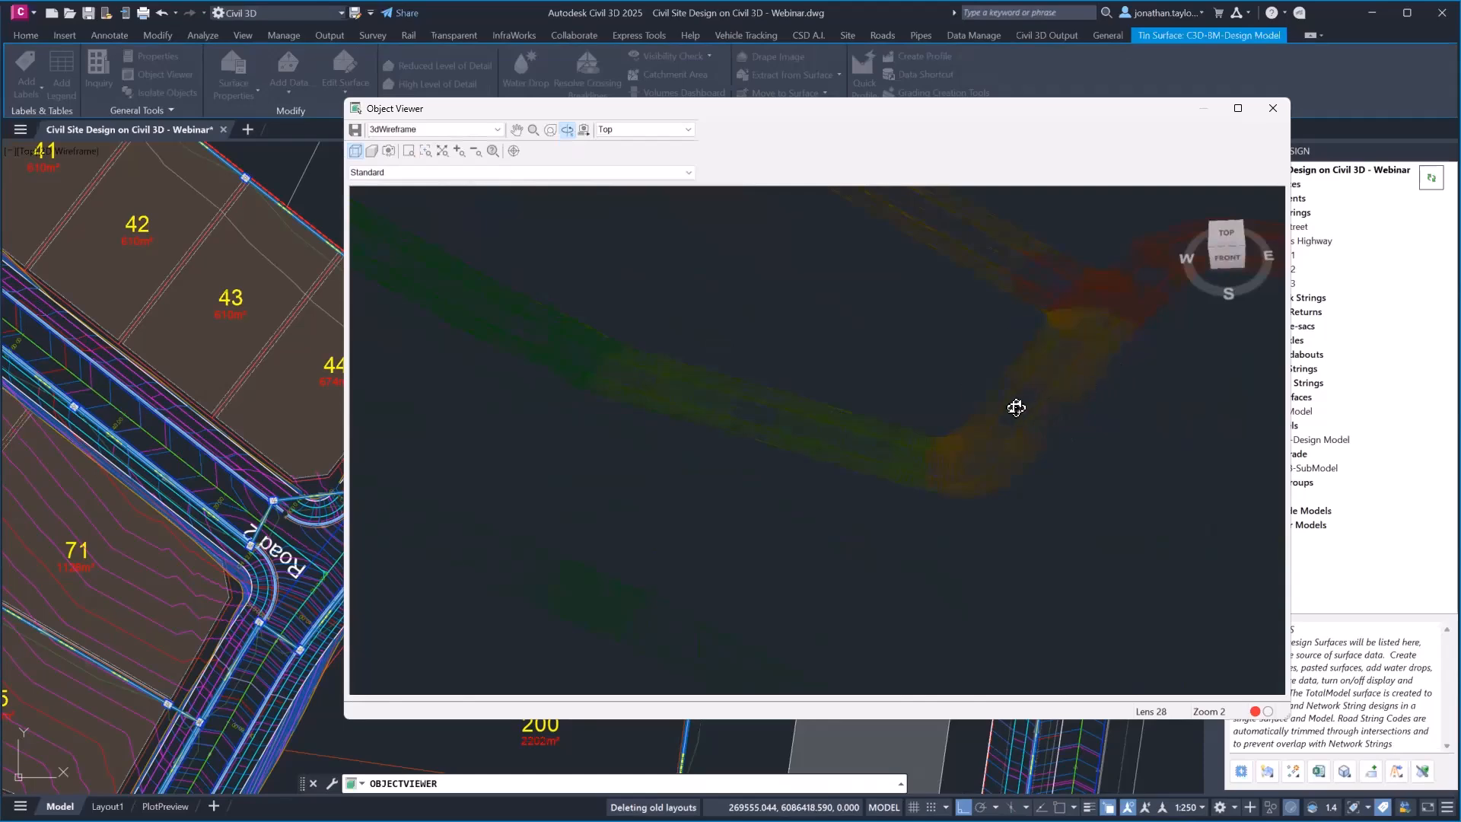
pyautogui.click(1272, 108)
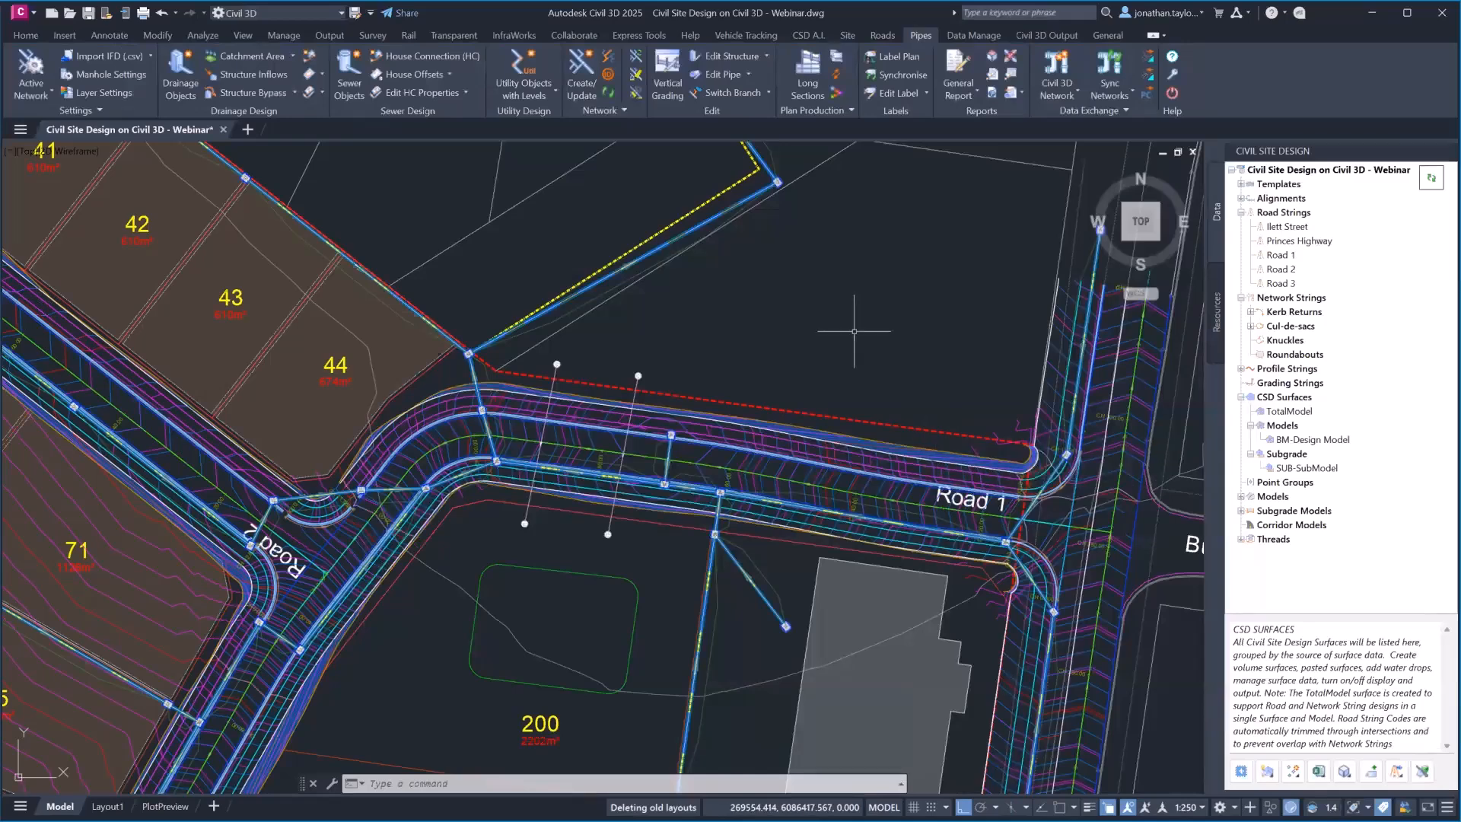
# Step: Inspect the TotalModel strings in 3D in the Model Export preview and close it without exporting
pyautogui.rightClick(1272, 497)
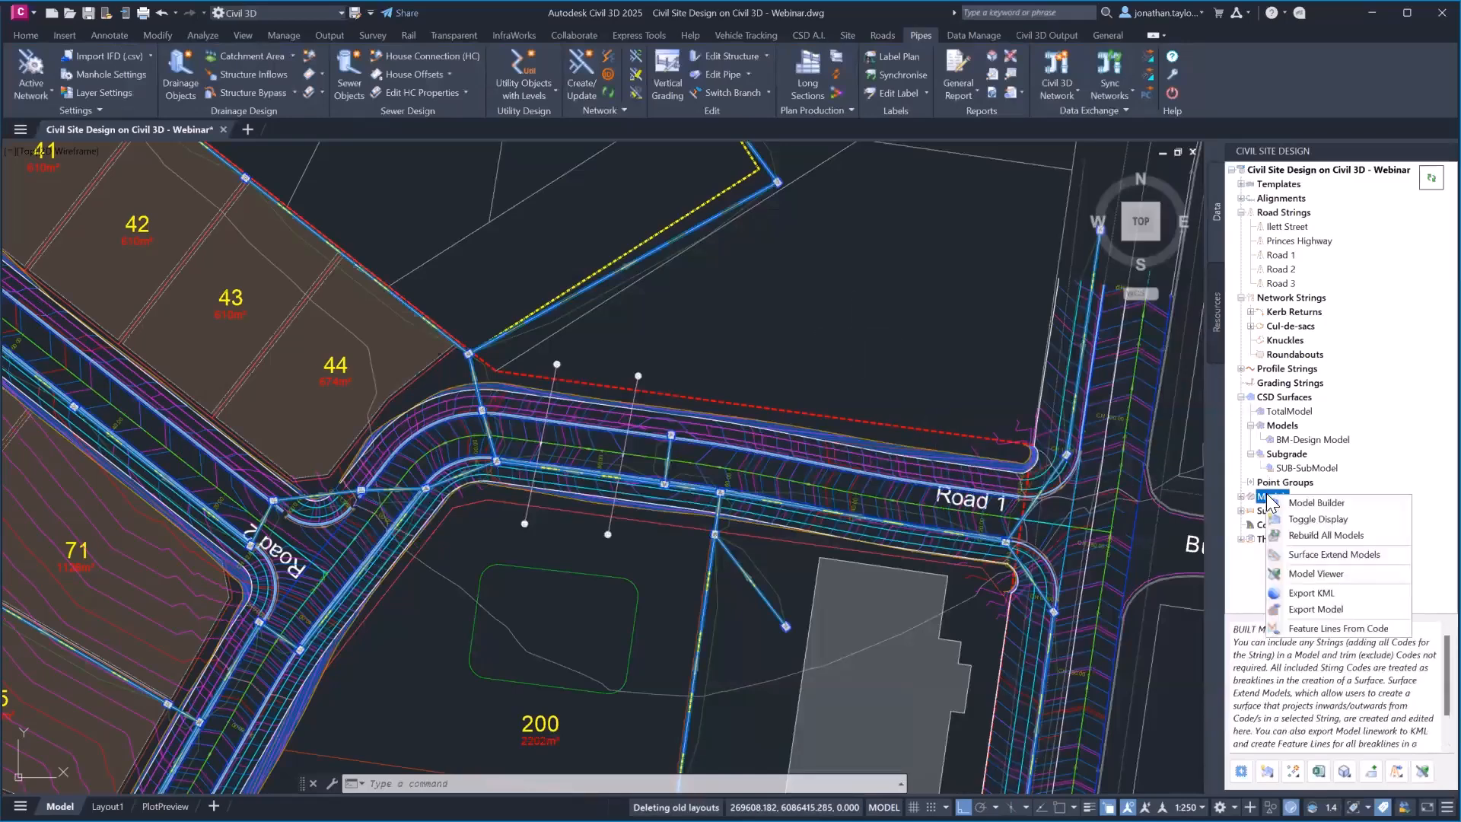
pyautogui.click(1310, 609)
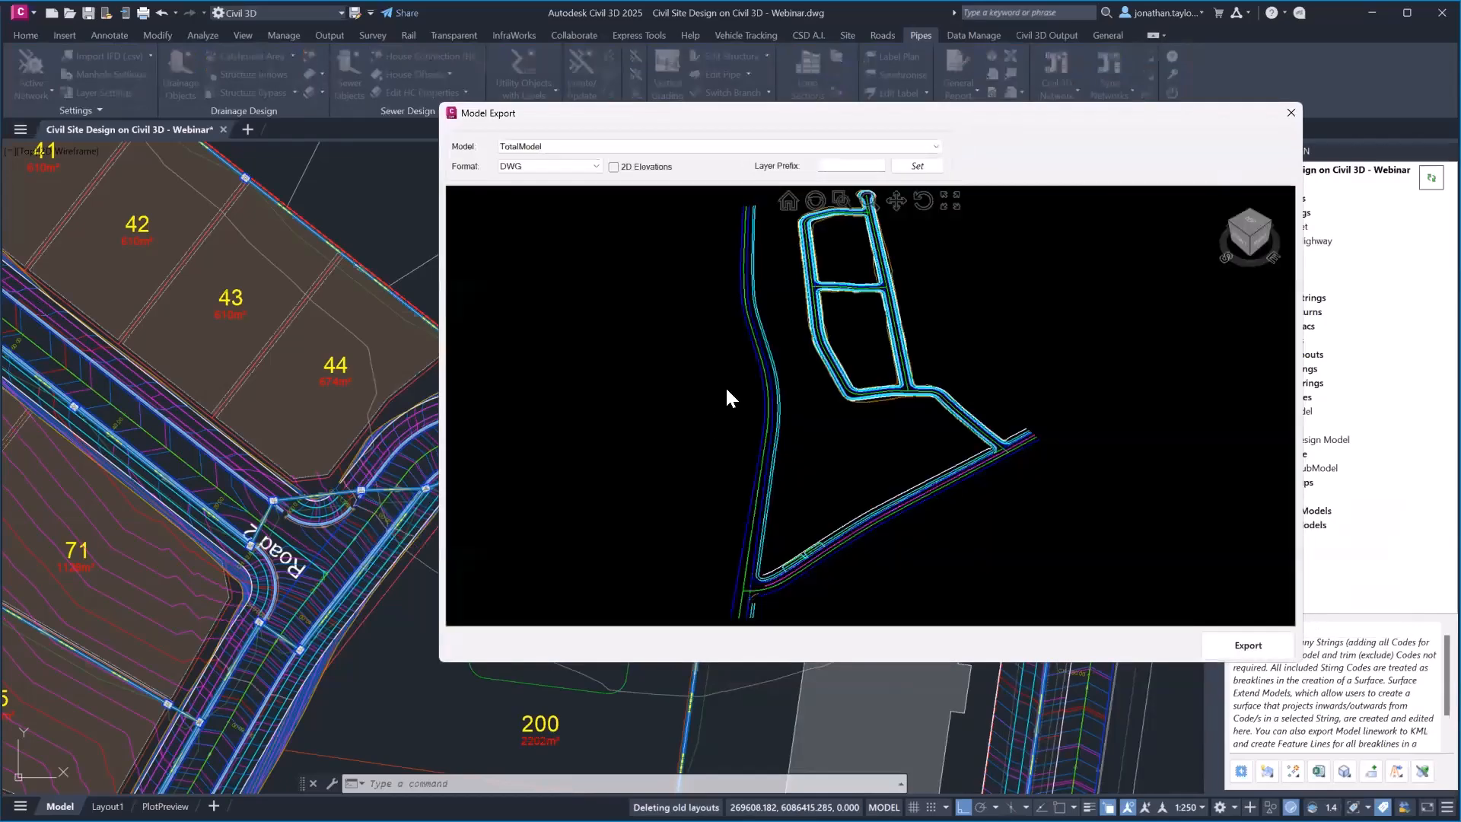
pyautogui.scroll(5, 979, 455)
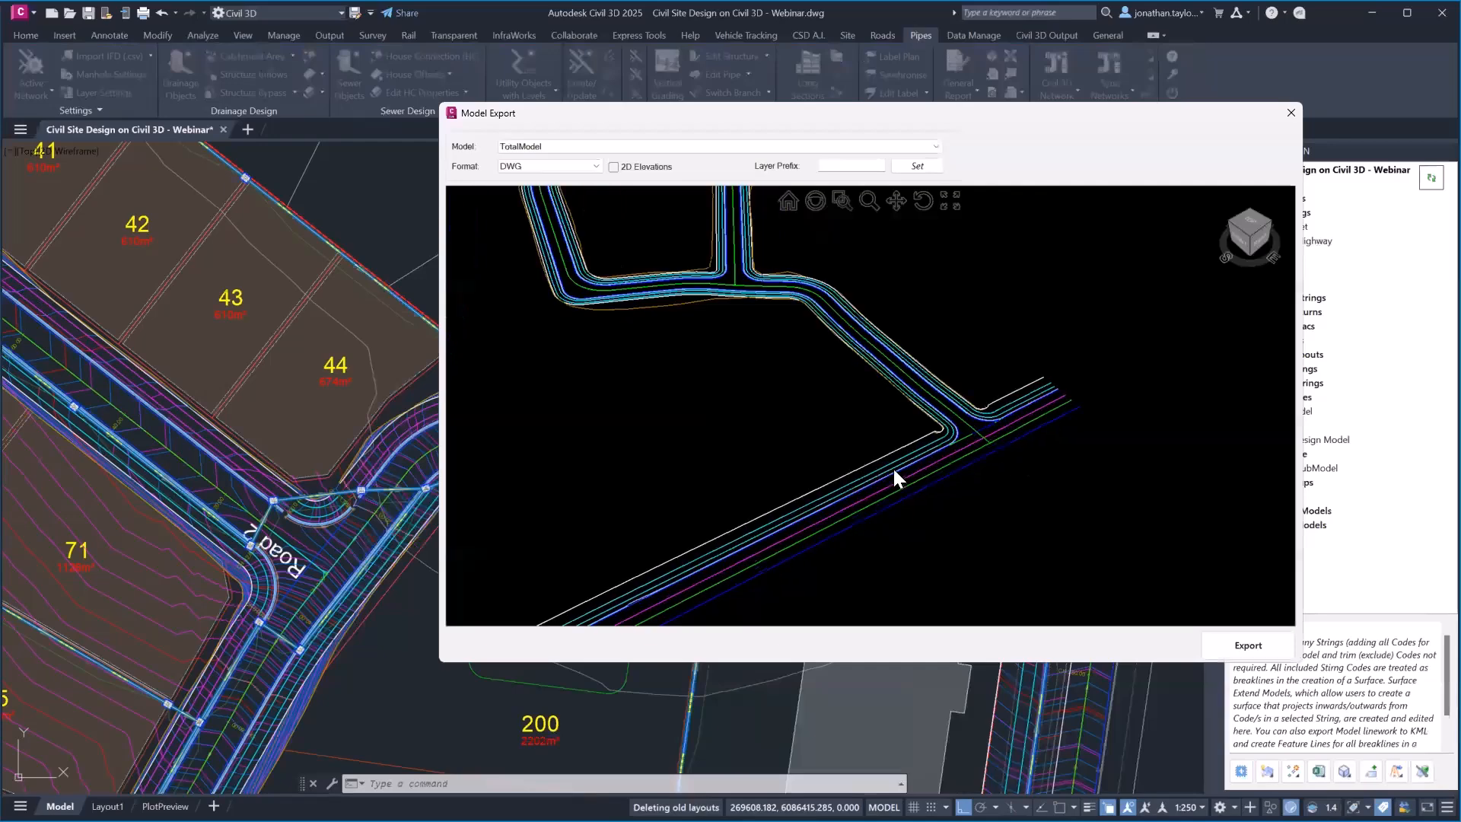
pyautogui.scroll(-3, 857, 445)
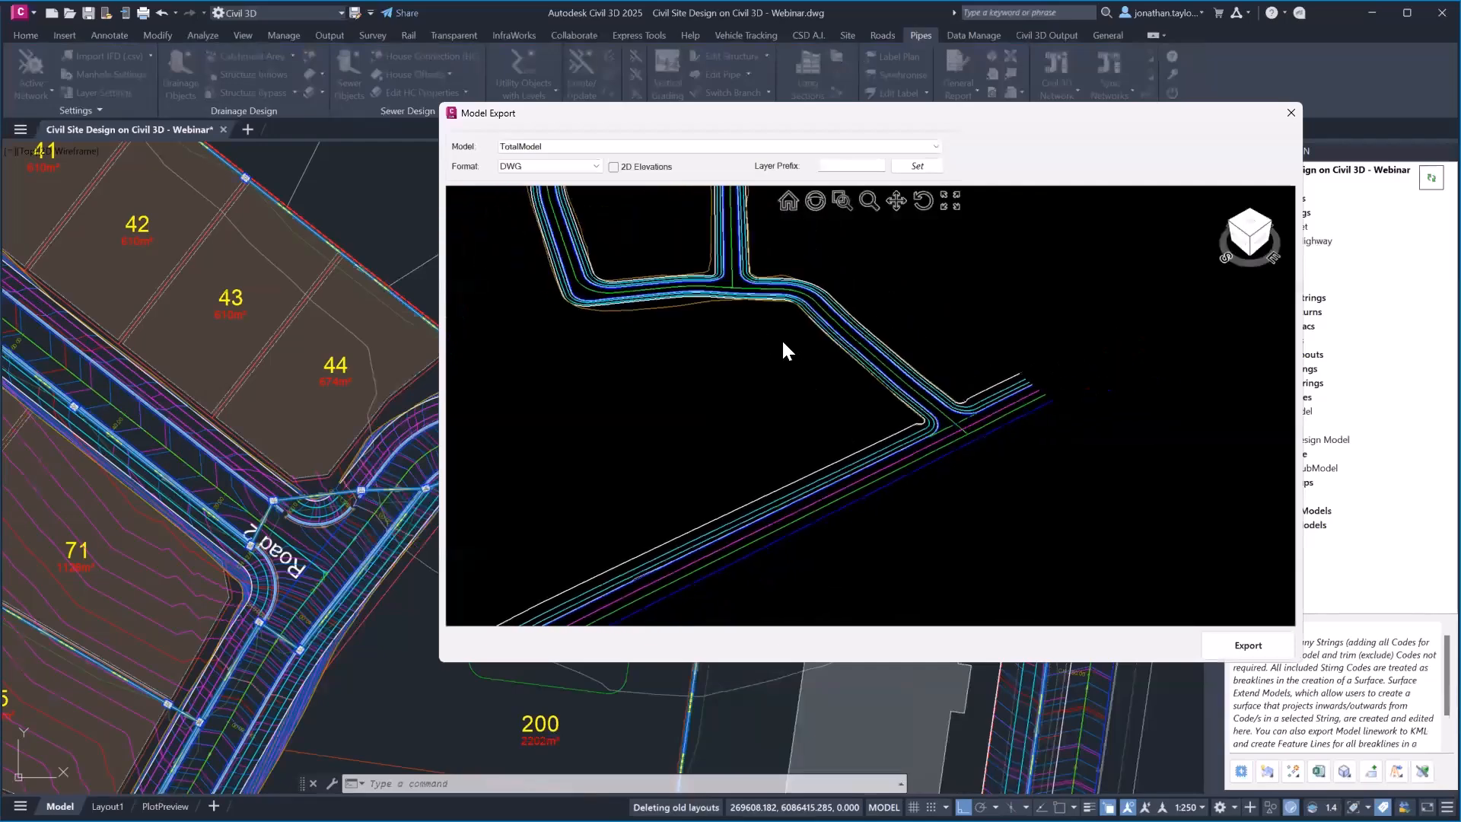
pyautogui.keyDown('shift'); pyautogui.moveTo(786, 349); pyautogui.dragTo(792, 336, button='middle'); pyautogui.keyUp('shift')
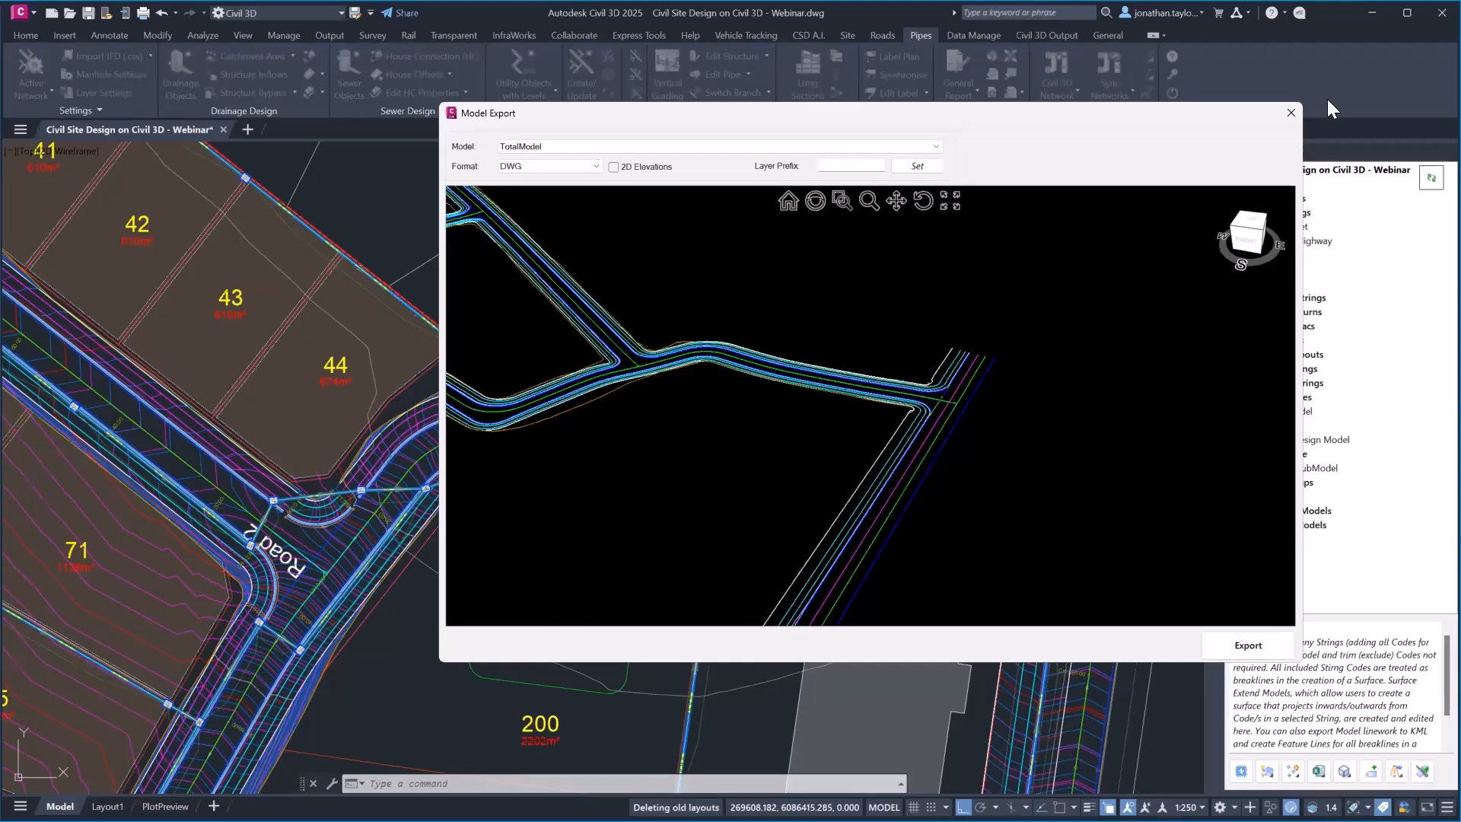
pyautogui.click(1291, 117)
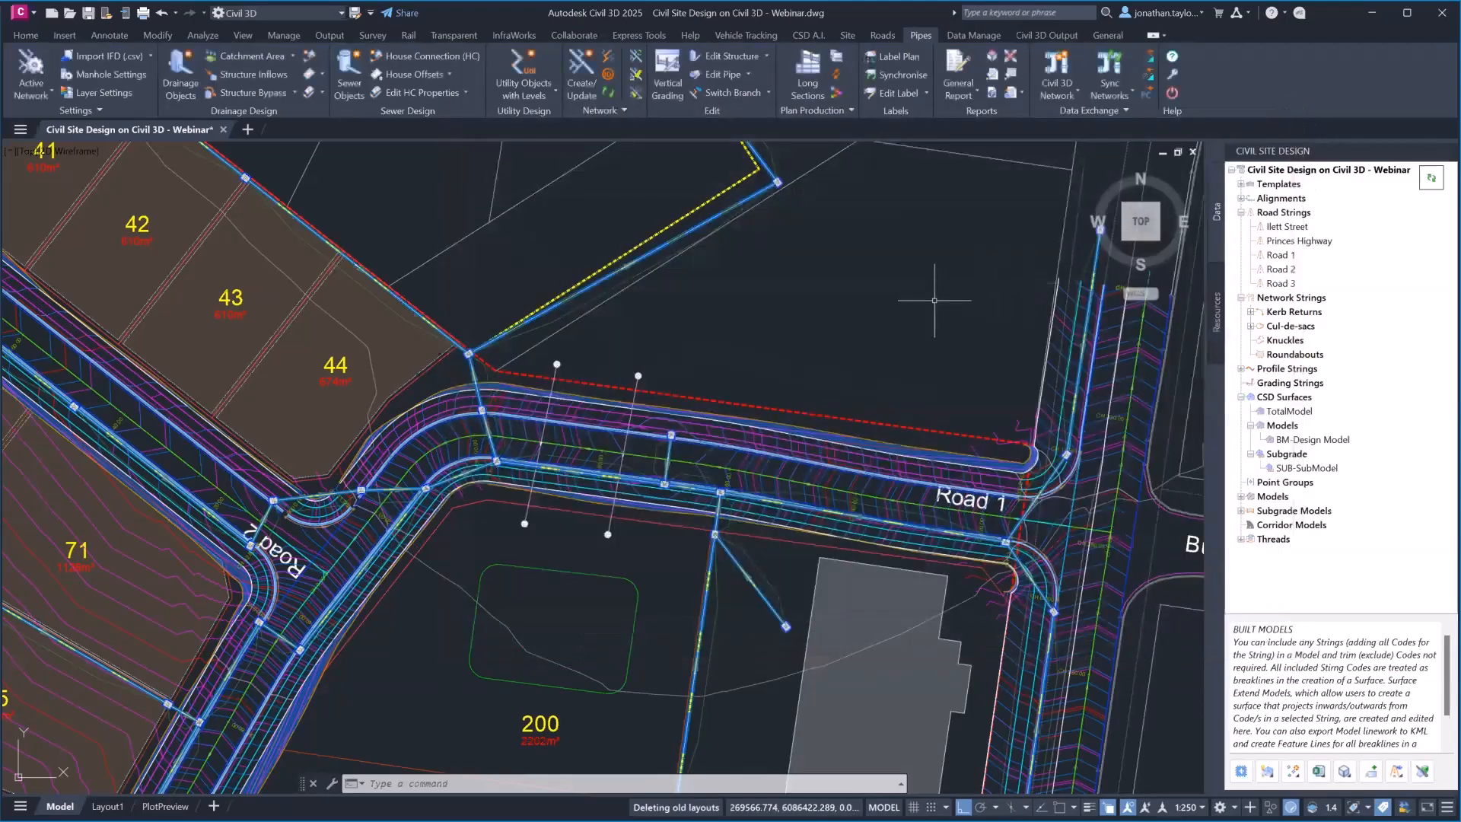
pyautogui.scroll(-2, 943, 312)
pyautogui.moveTo(1013, 512); pyautogui.dragTo(984, 482, button='middle')
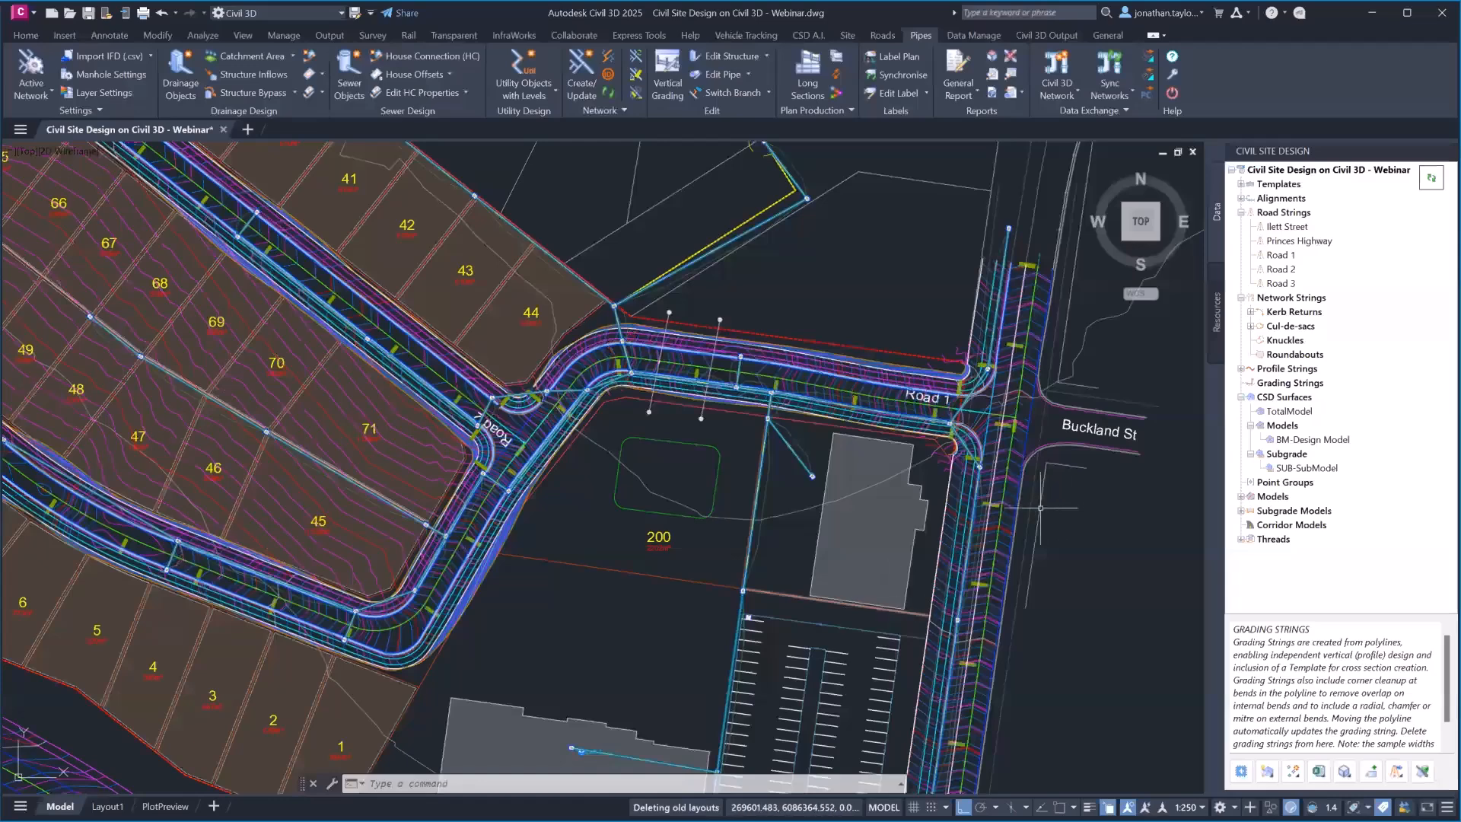
pyautogui.scroll(2, 1036, 509)
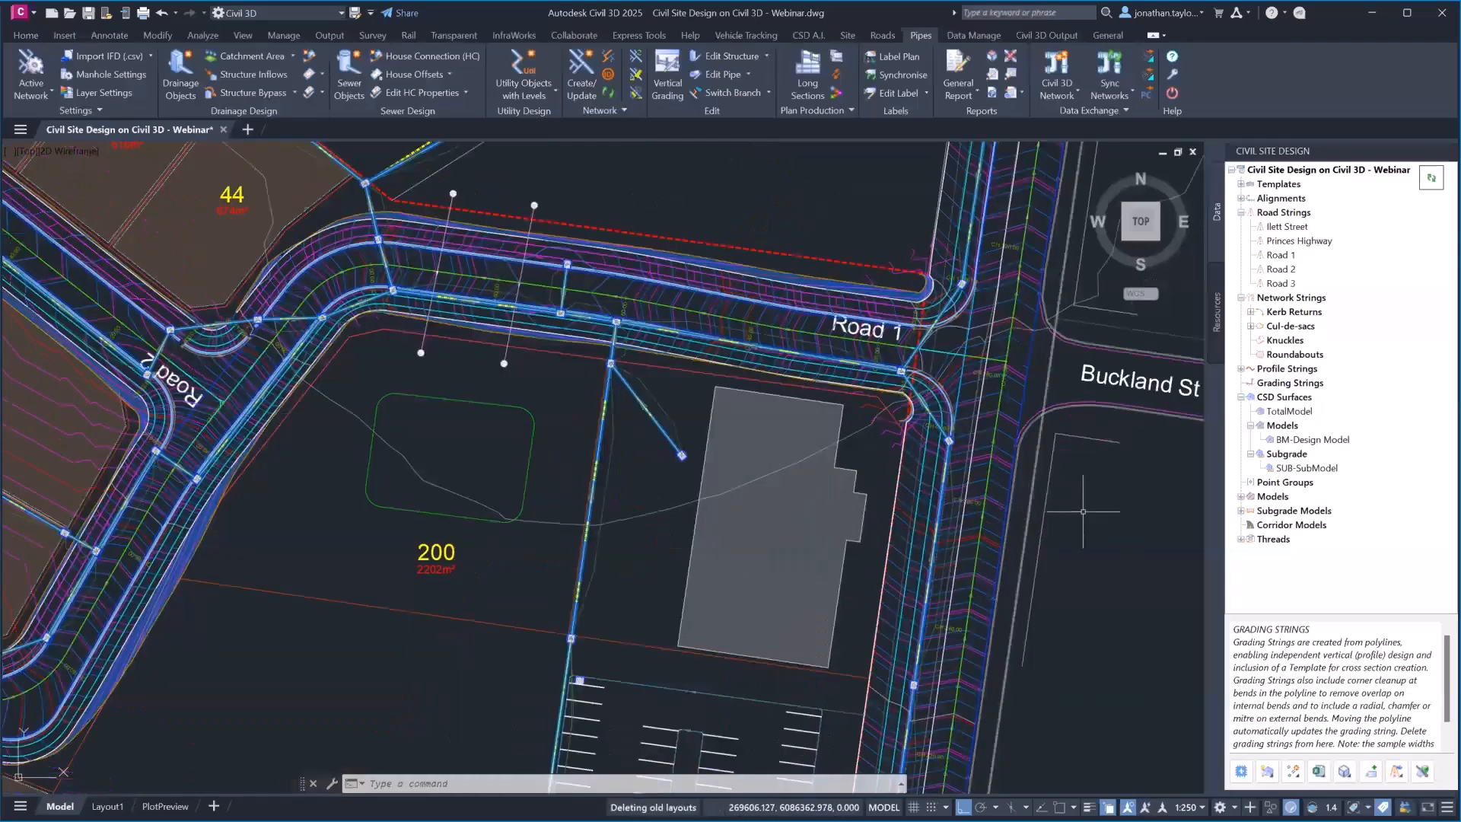
pyautogui.moveTo(1078, 514); pyautogui.dragTo(977, 537, button='middle')
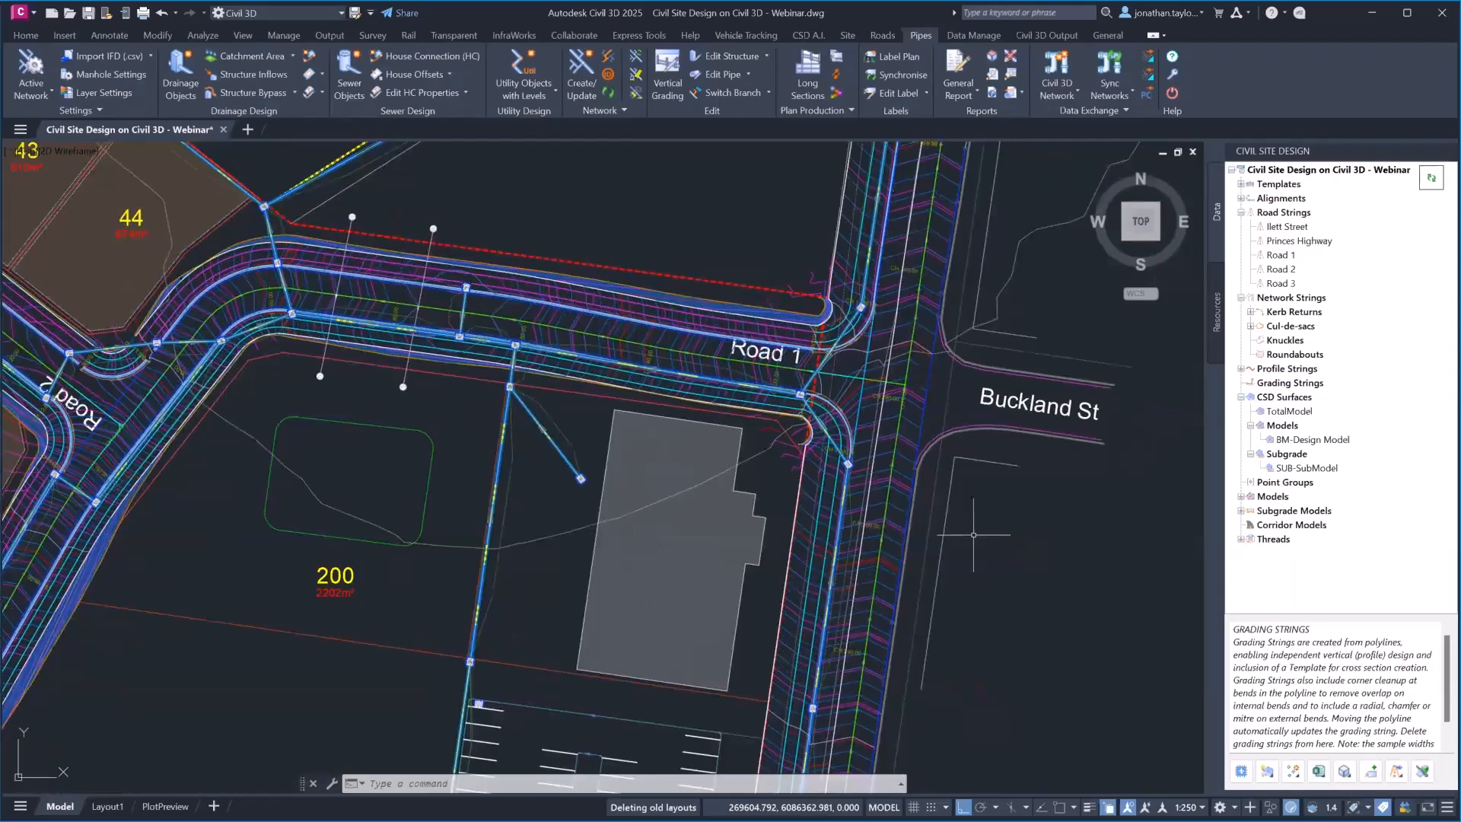
pyautogui.click(1278, 510)
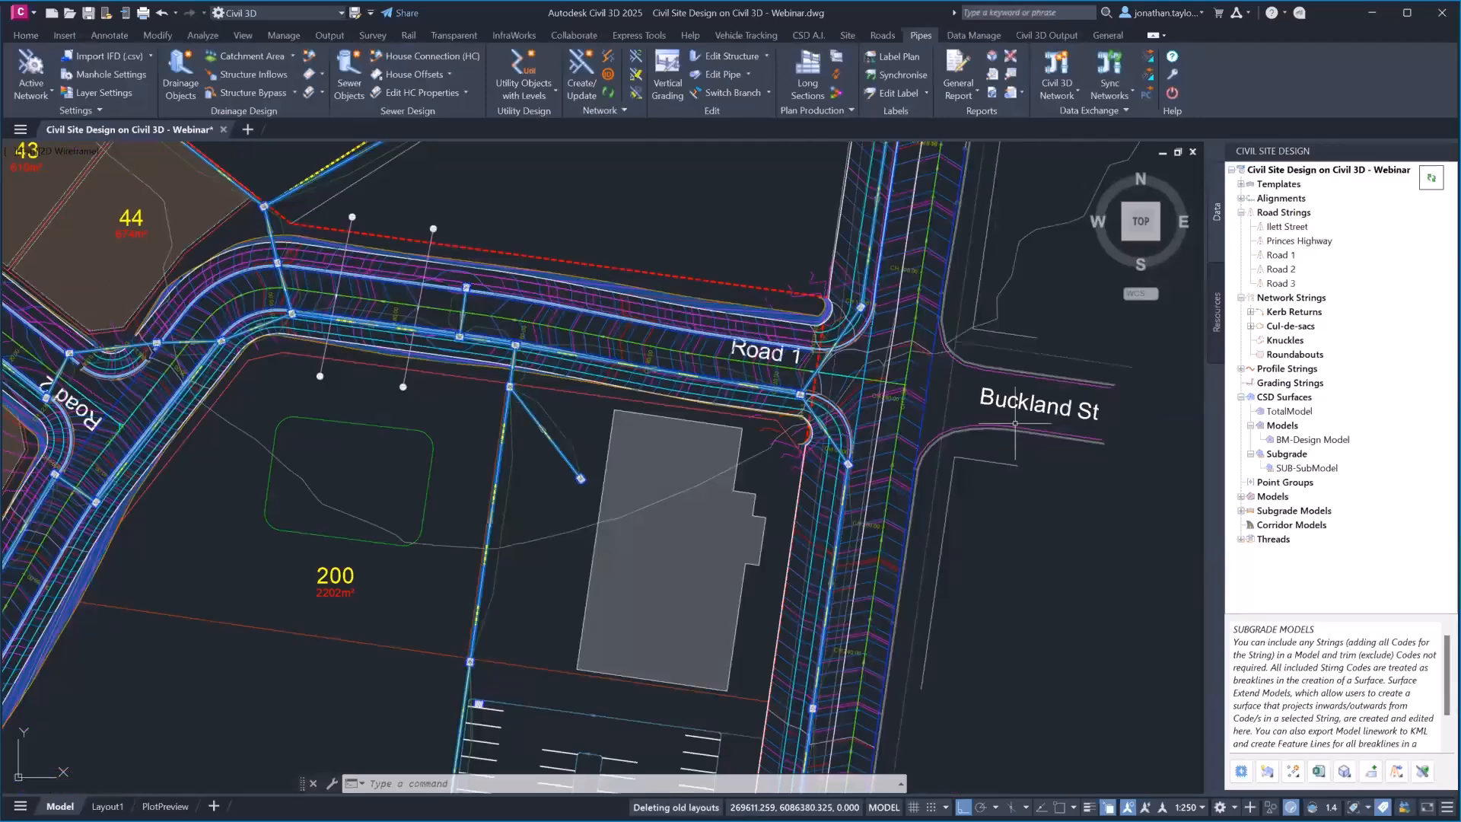
pyautogui.moveTo(1010, 424)
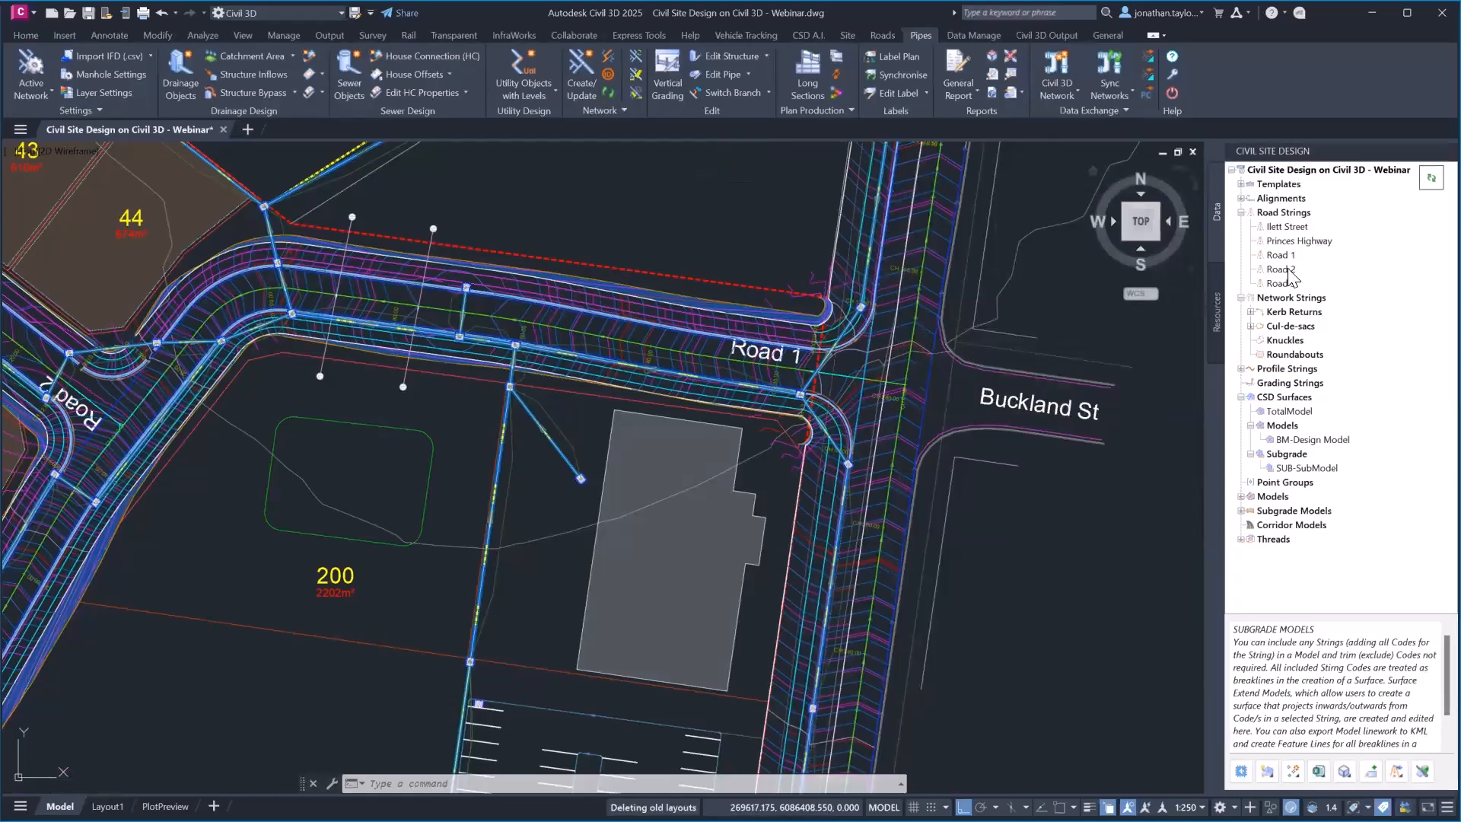
# Step: Generate a long section plot preview for Road 1 and load a saved profile plot style into it
pyautogui.moveTo(1280, 258)
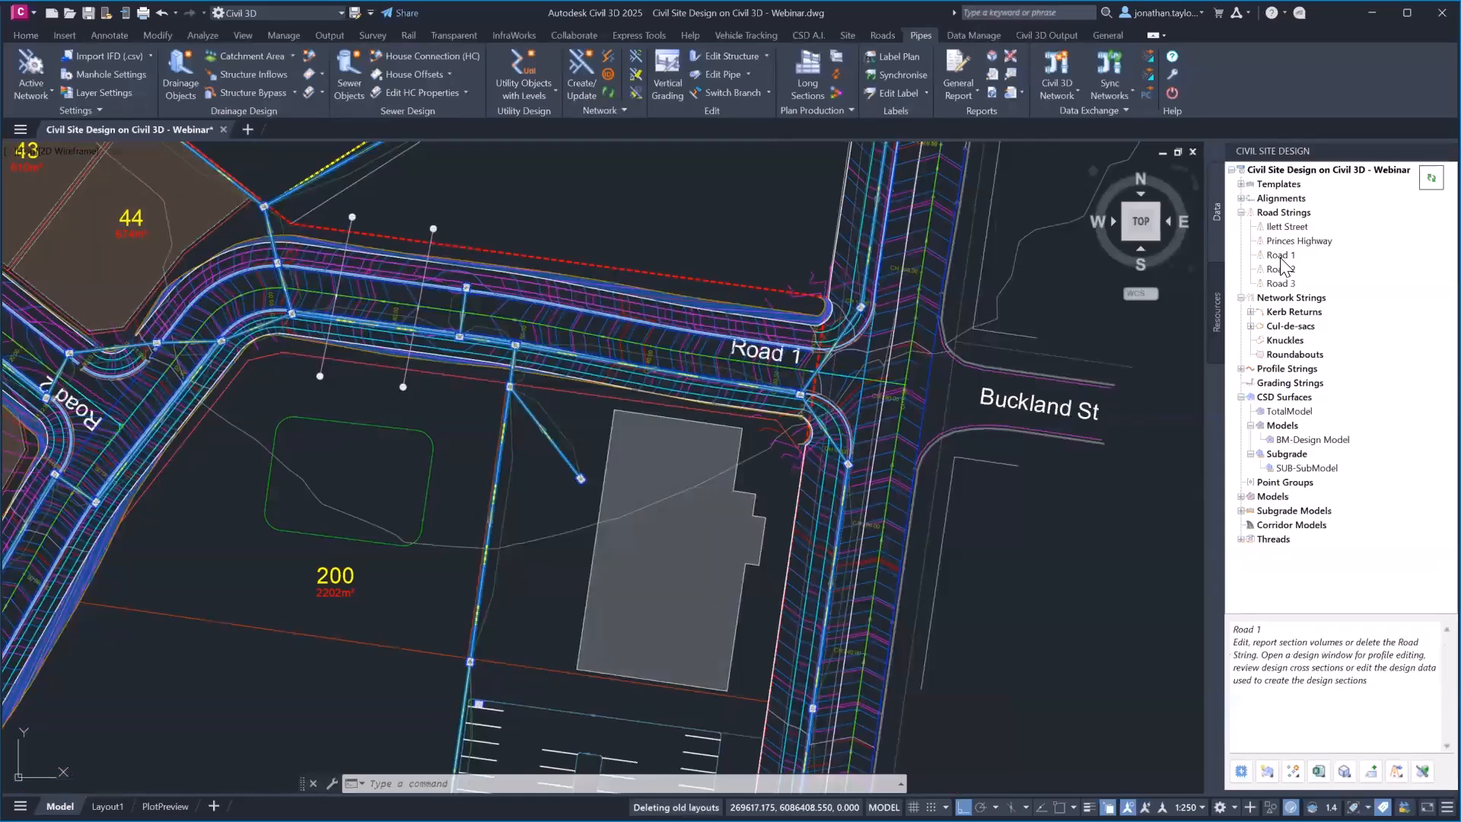
pyautogui.rightClick(1281, 257)
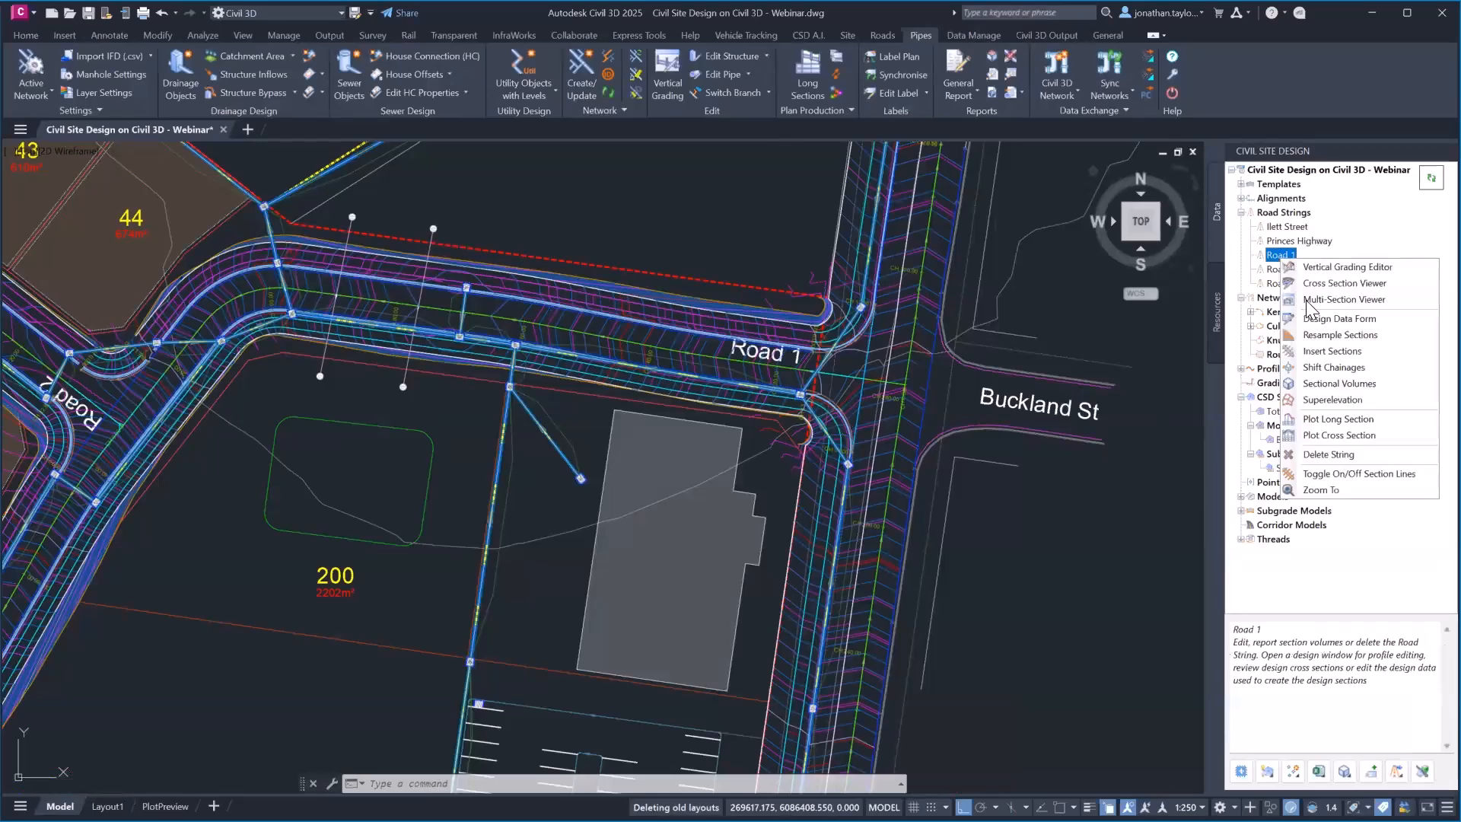
pyautogui.click(1330, 424)
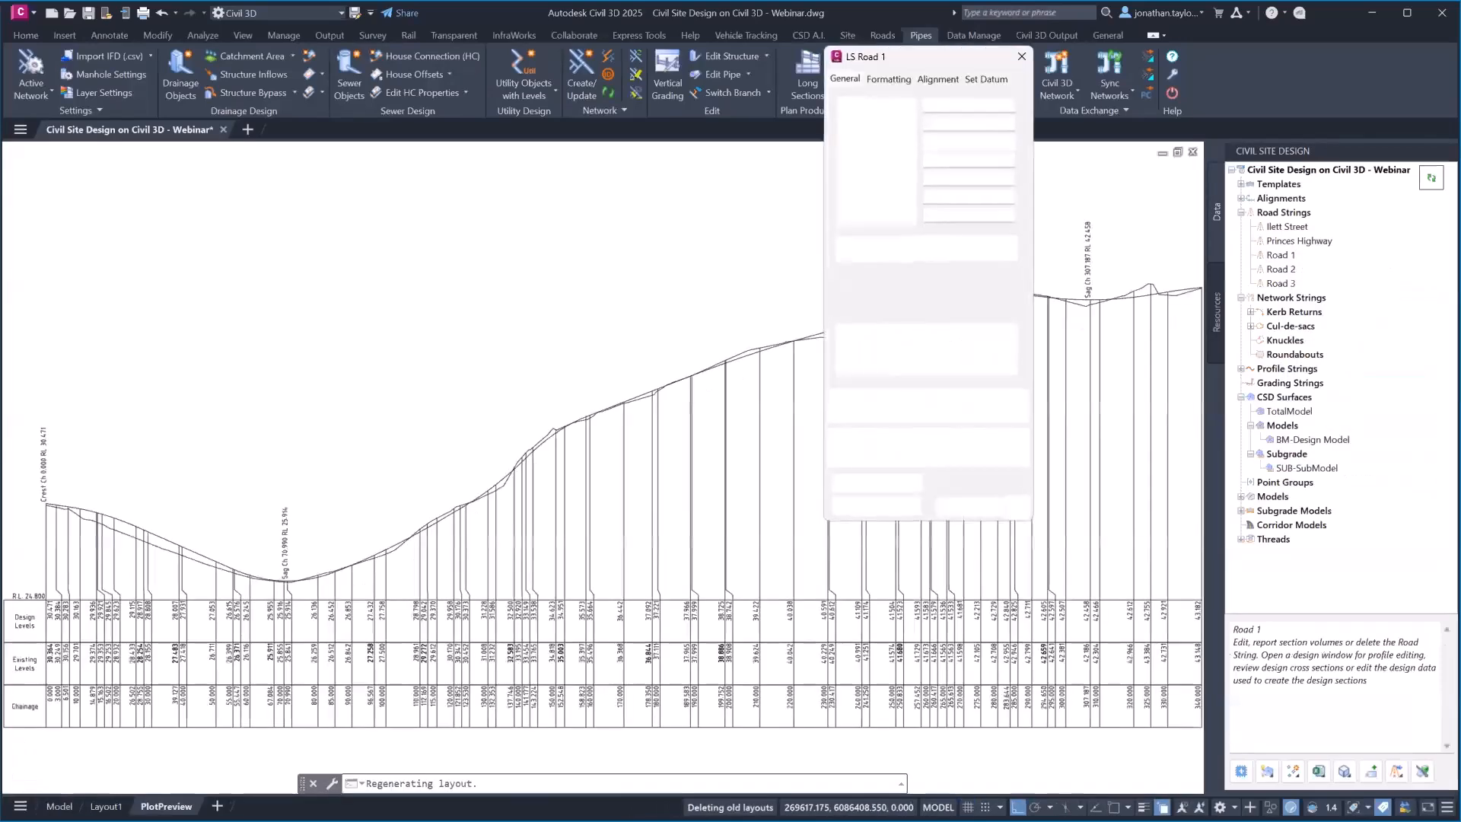
pyautogui.click(965, 454)
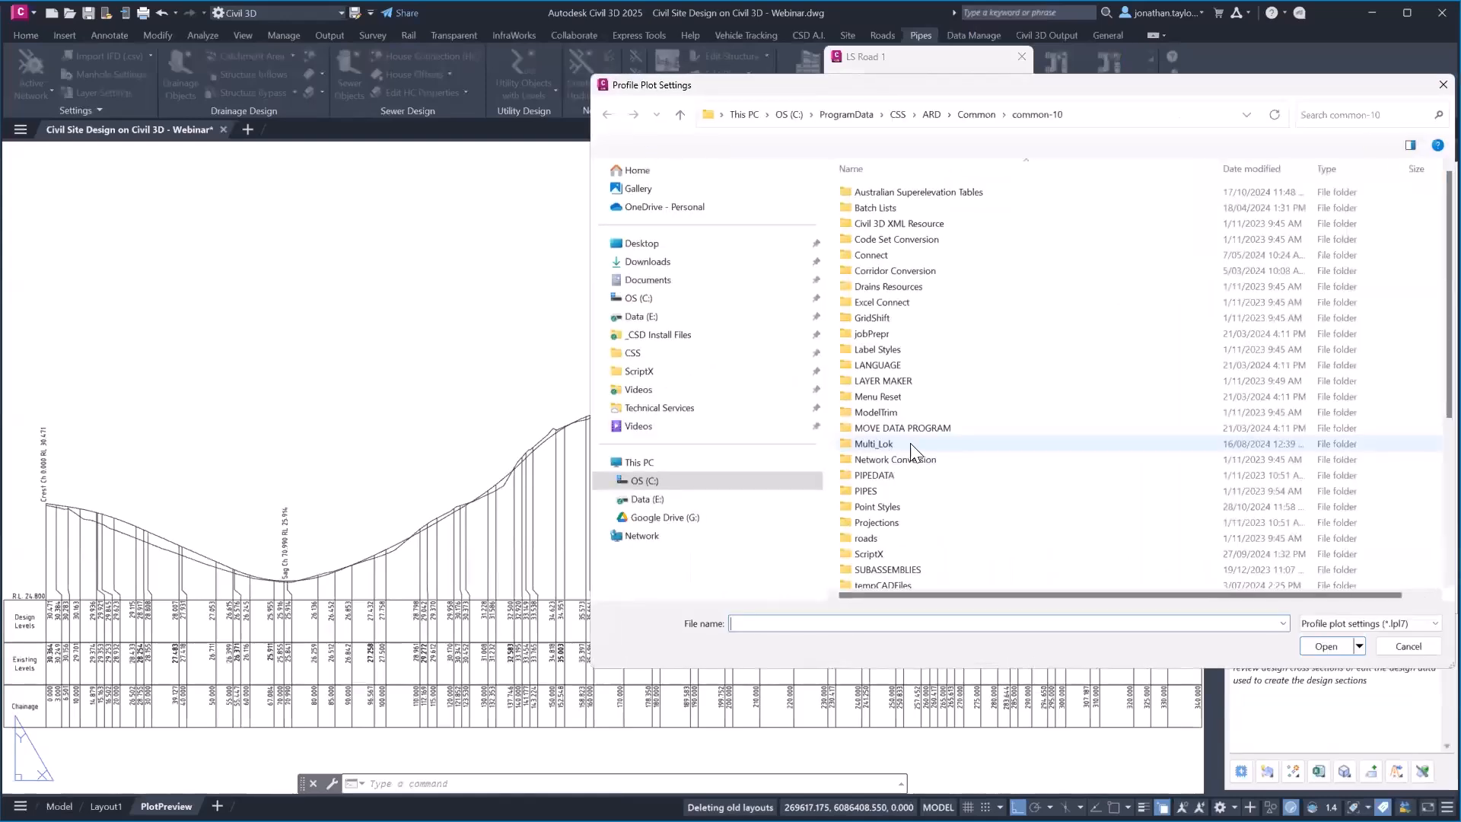
pyautogui.scroll(-6, 911, 446)
pyautogui.doubleClick(905, 473)
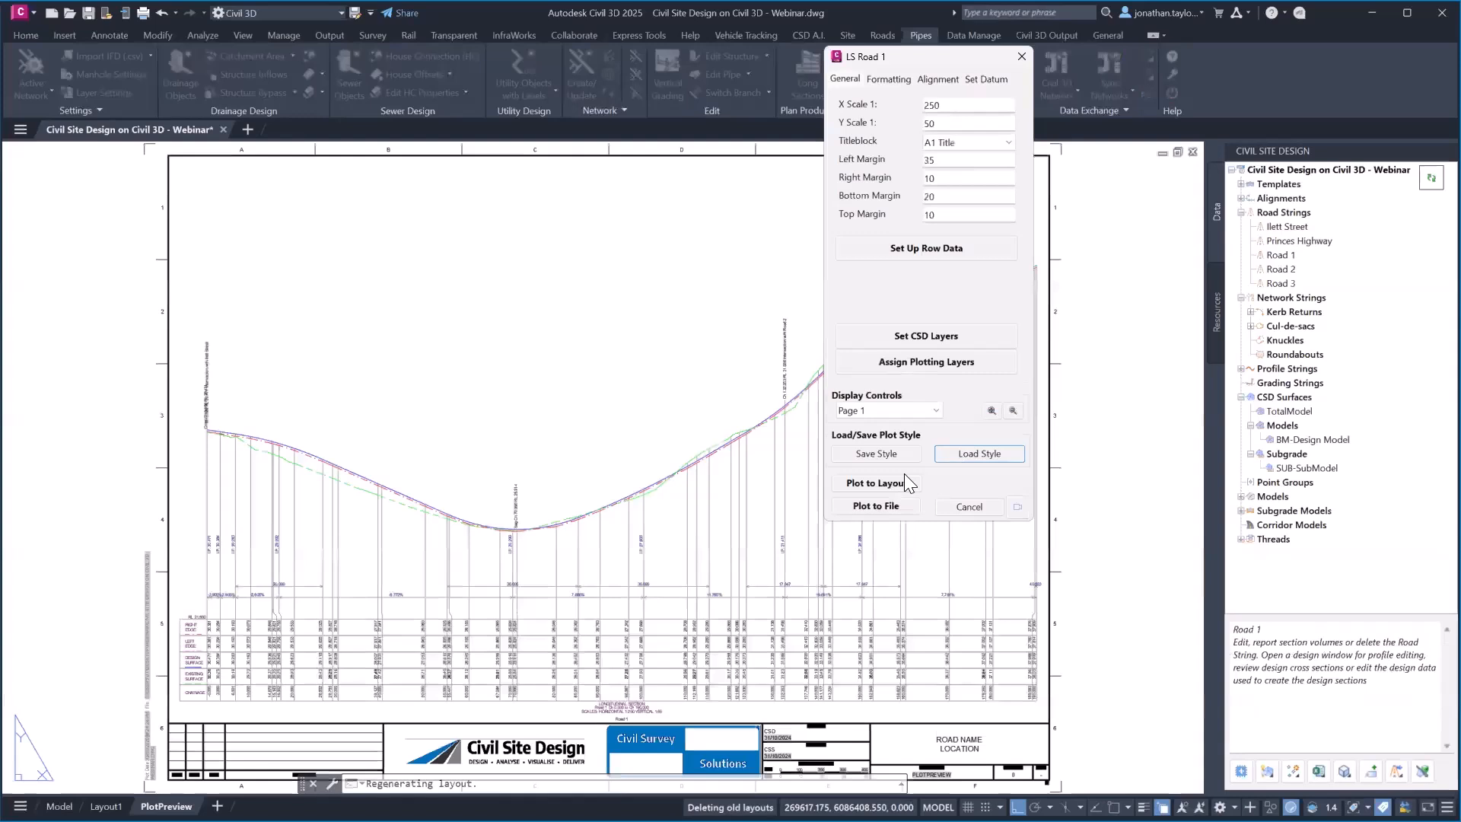
# Step: Examine the Road 1 long section sheet and its data rows, then leave the plot settings without plotting
pyautogui.click(1012, 411)
pyautogui.scroll(2, 187, 711)
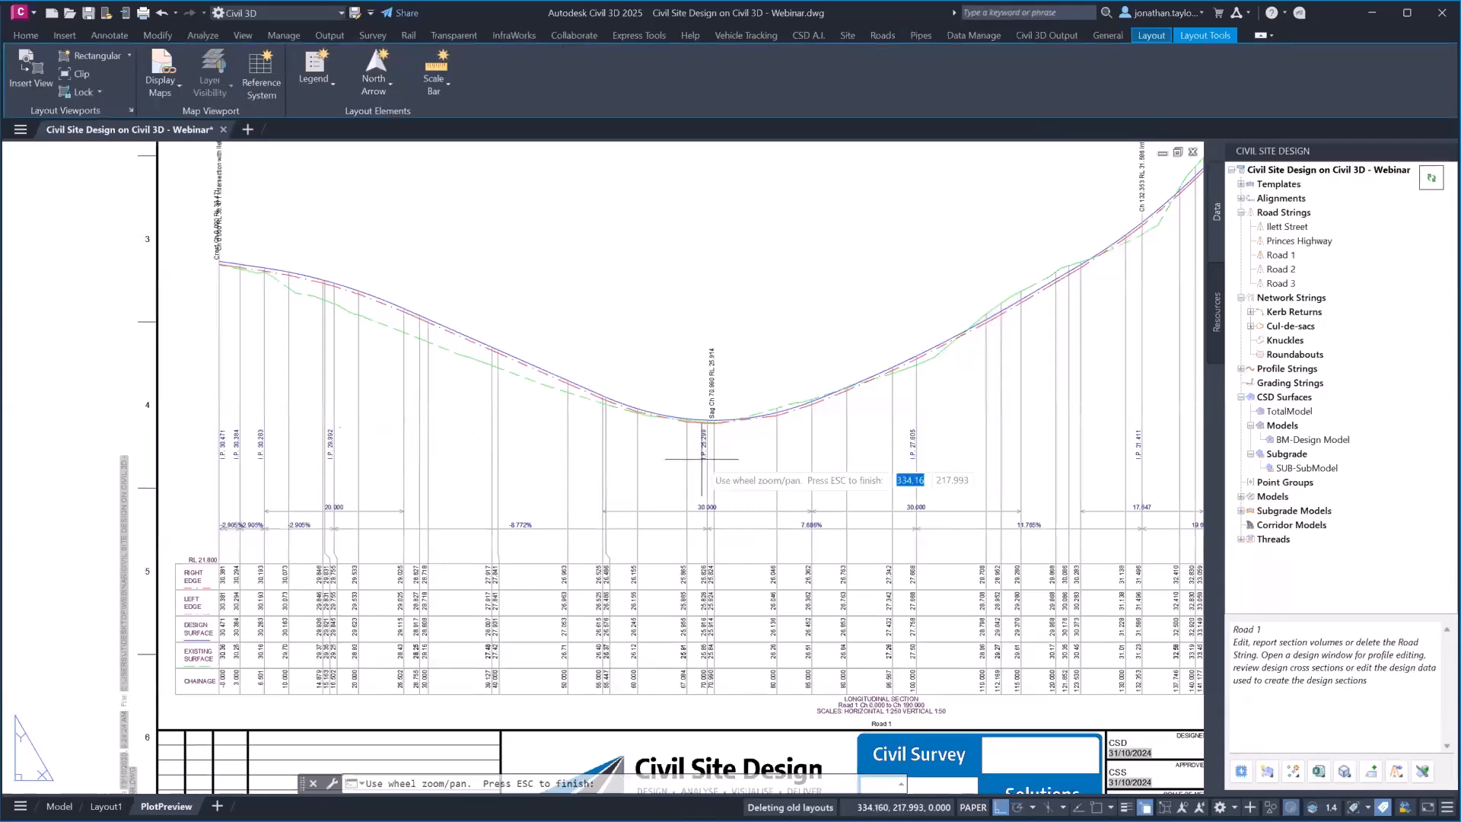
pyautogui.scroll(-3, 682, 416)
pyautogui.press('Escape')
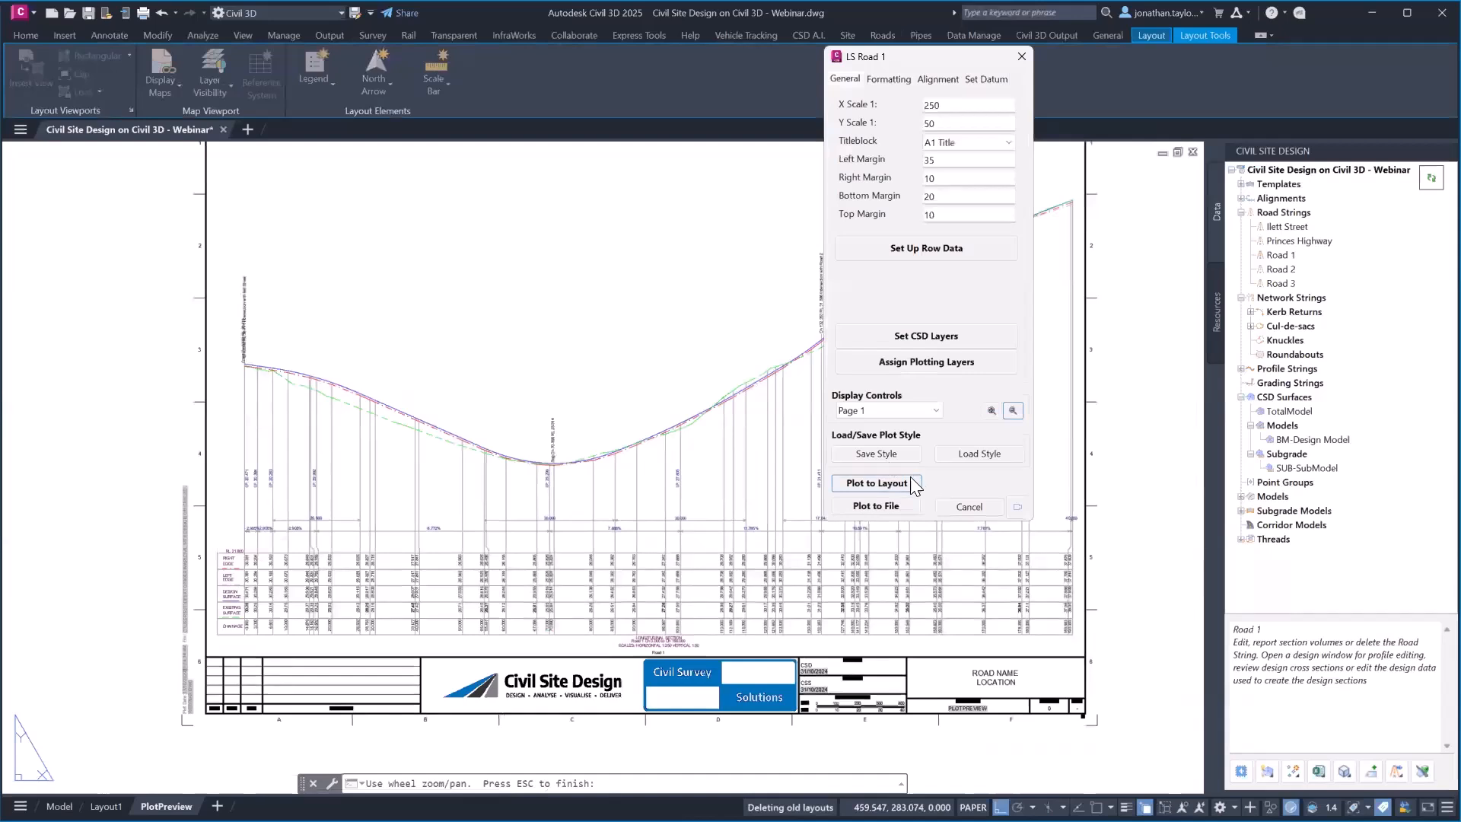
pyautogui.click(969, 506)
# Step: Preview the Road 1 cross section plot sheets, examine the individual sections, and close the section plotting without outputting them
pyautogui.rightClick(1280, 255)
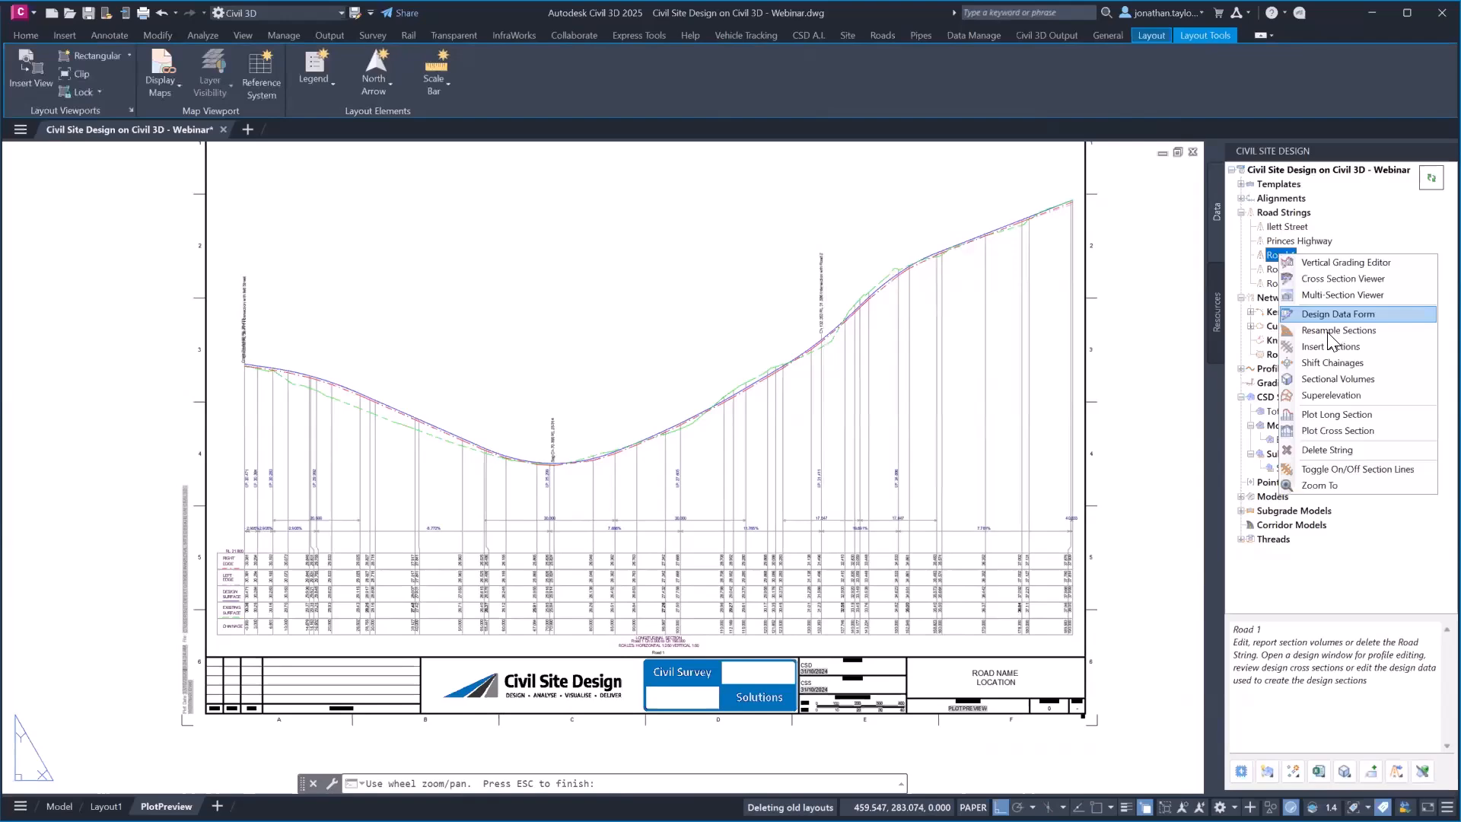
pyautogui.click(1343, 430)
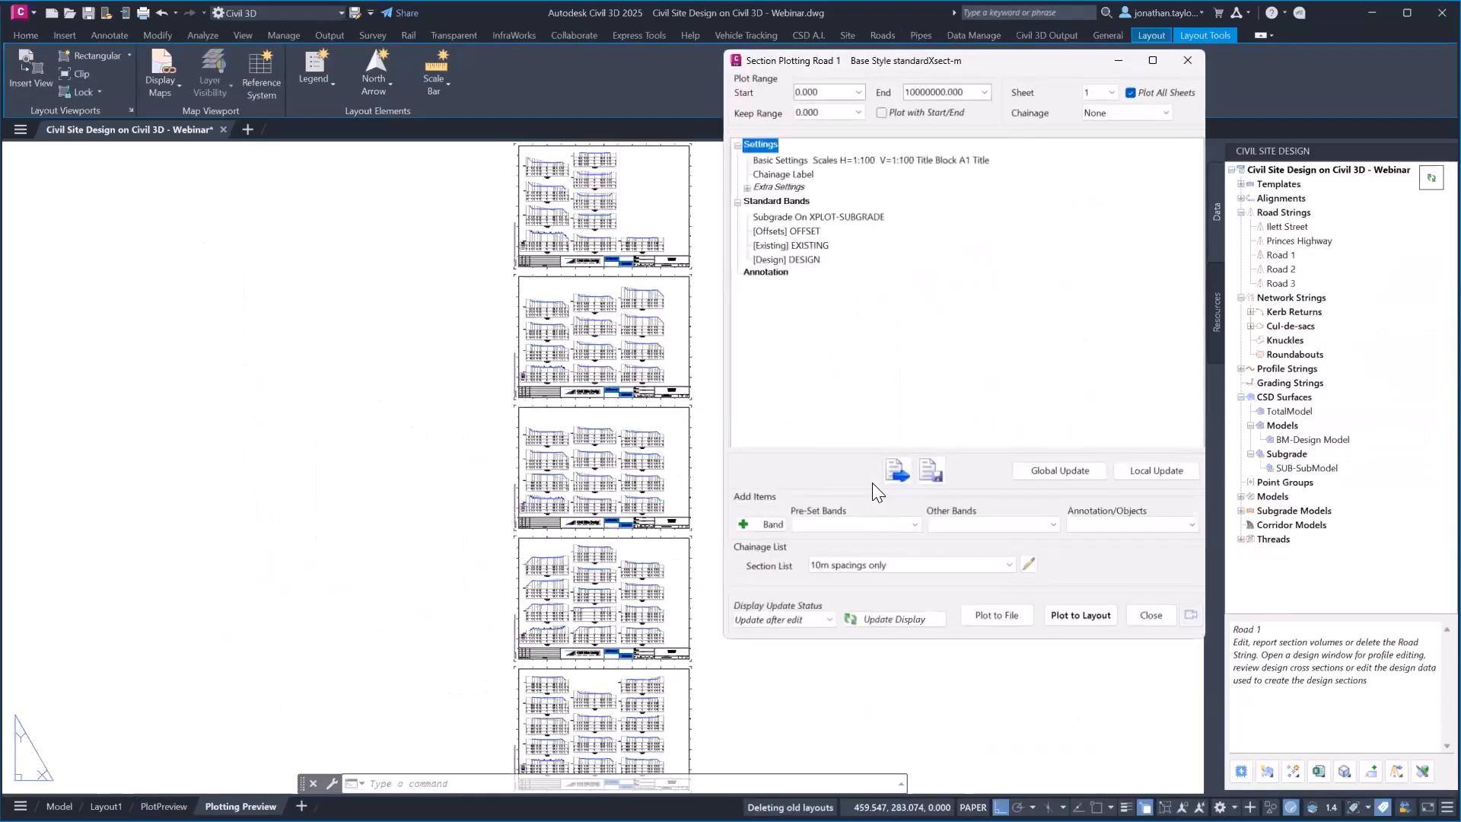
pyautogui.scroll(10, 594, 576)
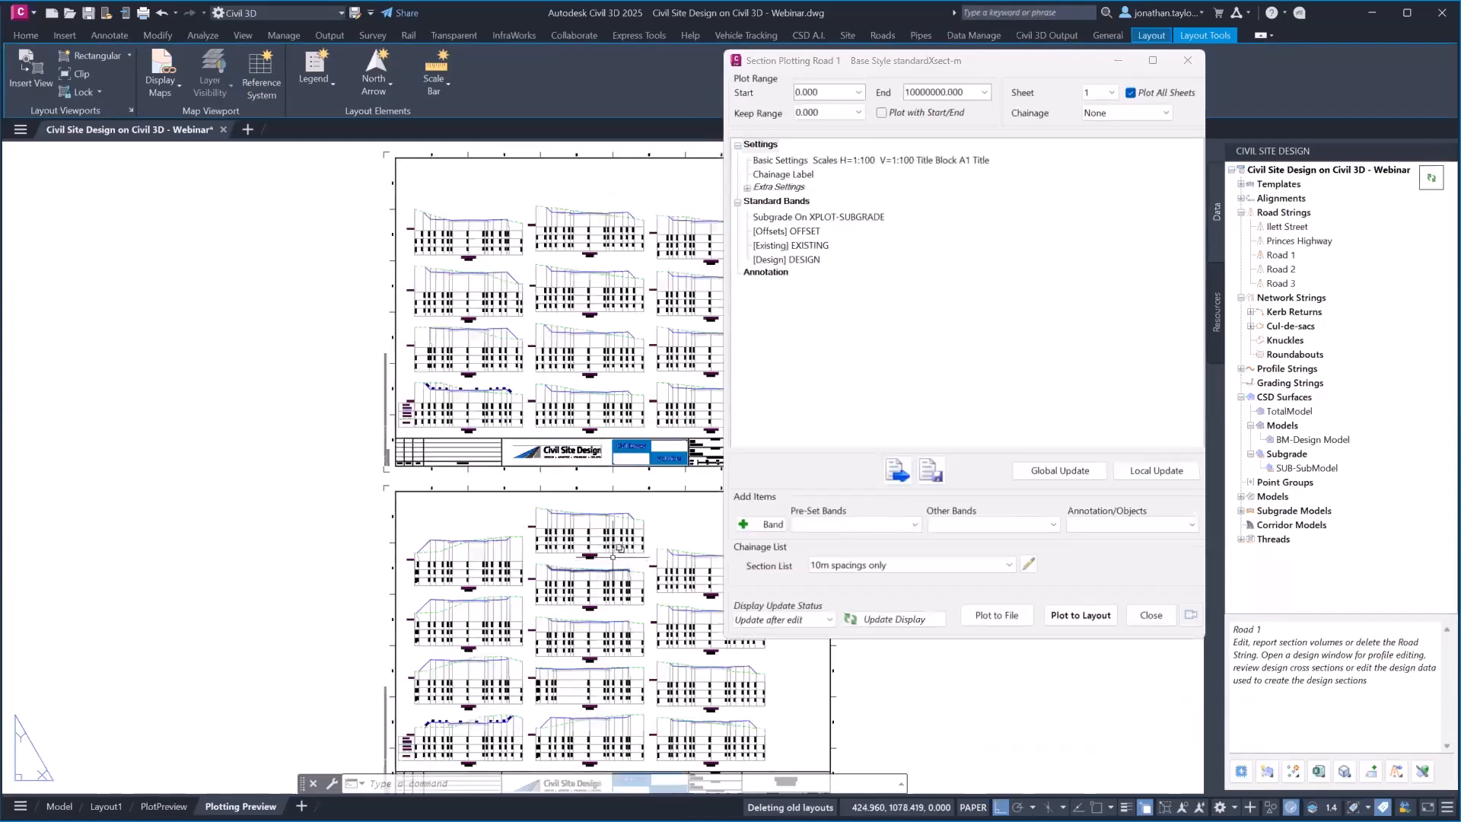
pyautogui.scroll(-3, 606, 512)
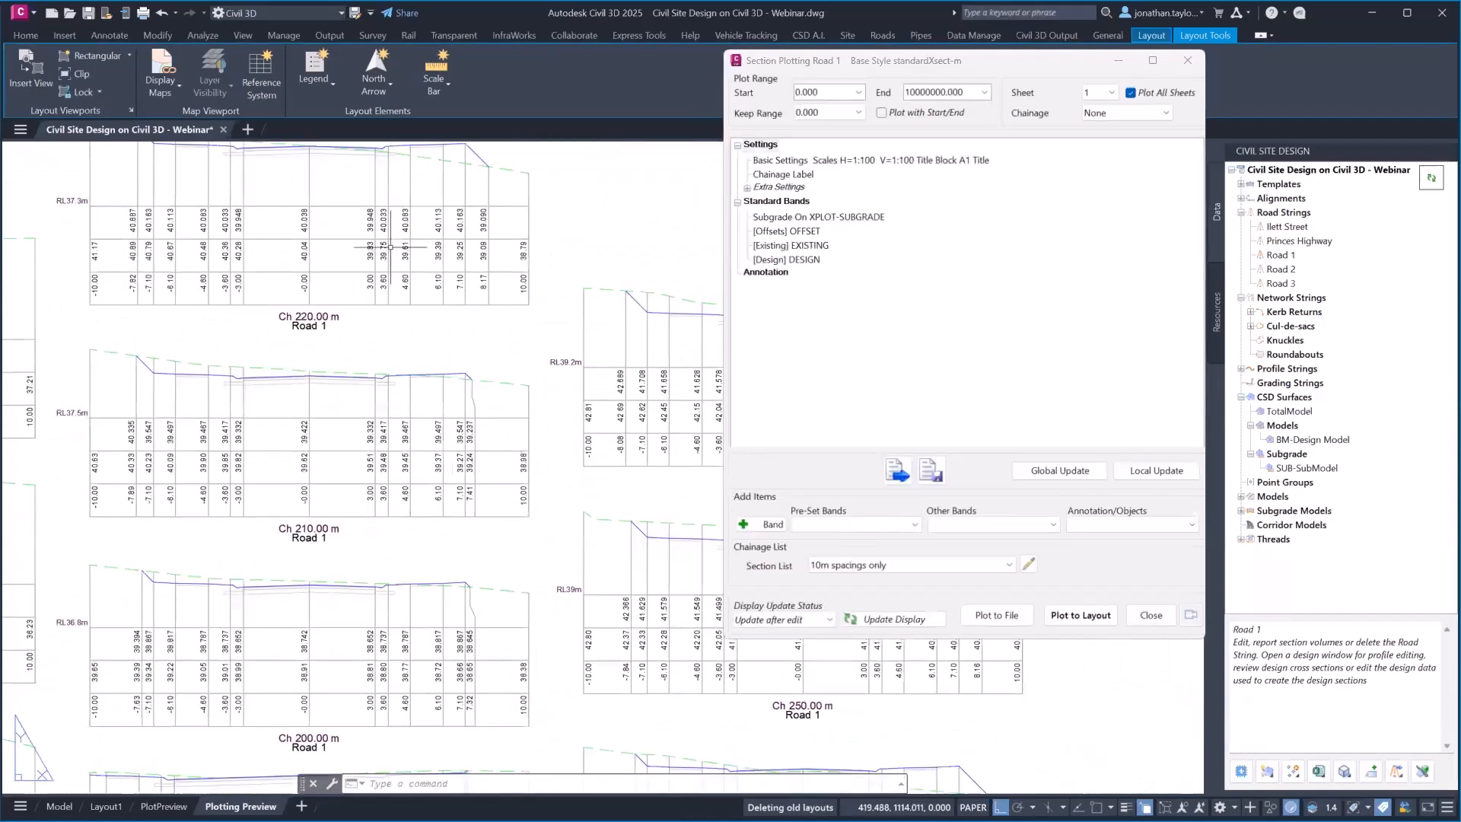
pyautogui.scroll(-2, 469, 303)
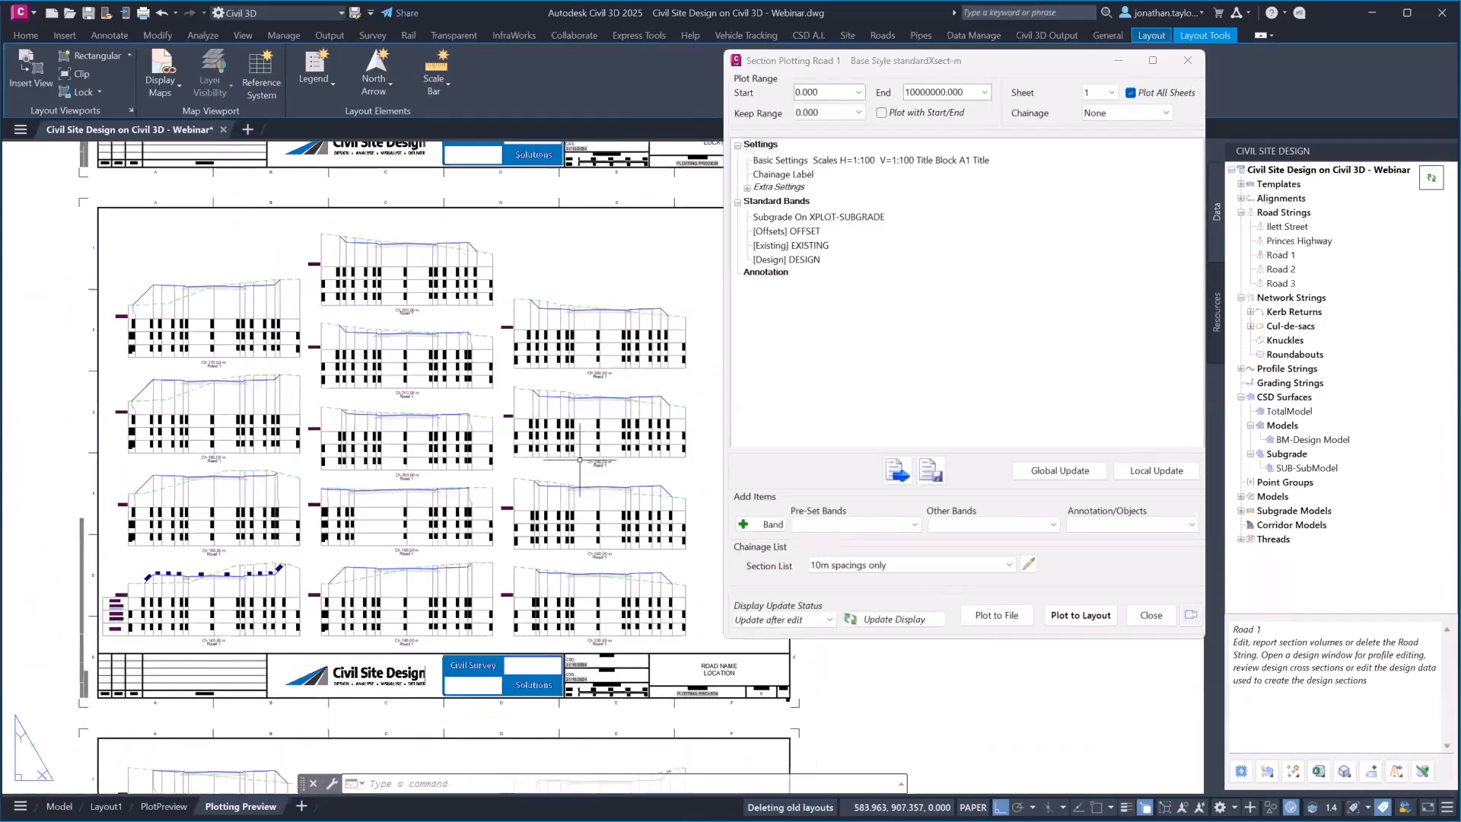
pyautogui.scroll(2, 590, 563)
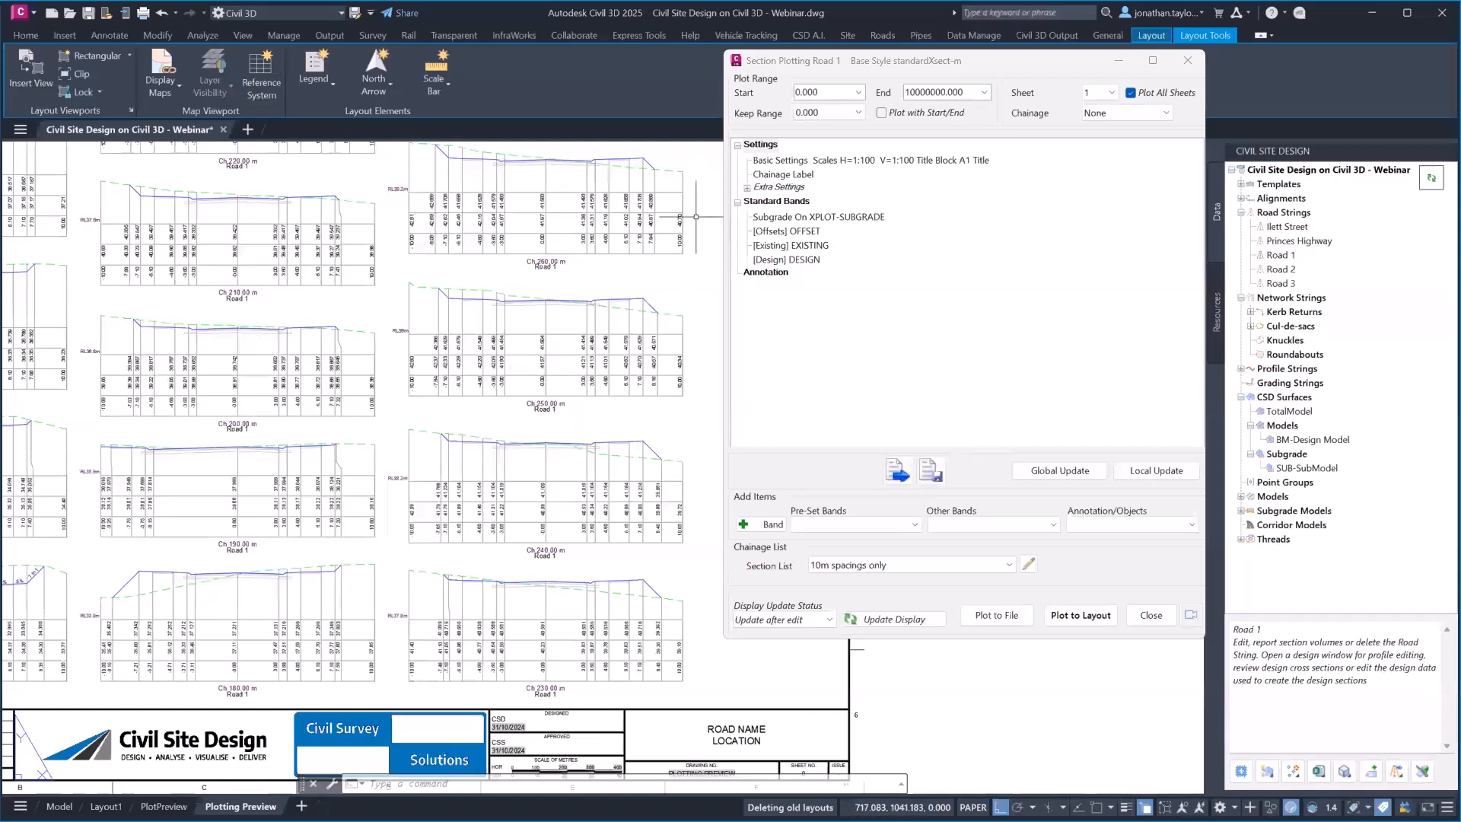
pyautogui.click(1188, 61)
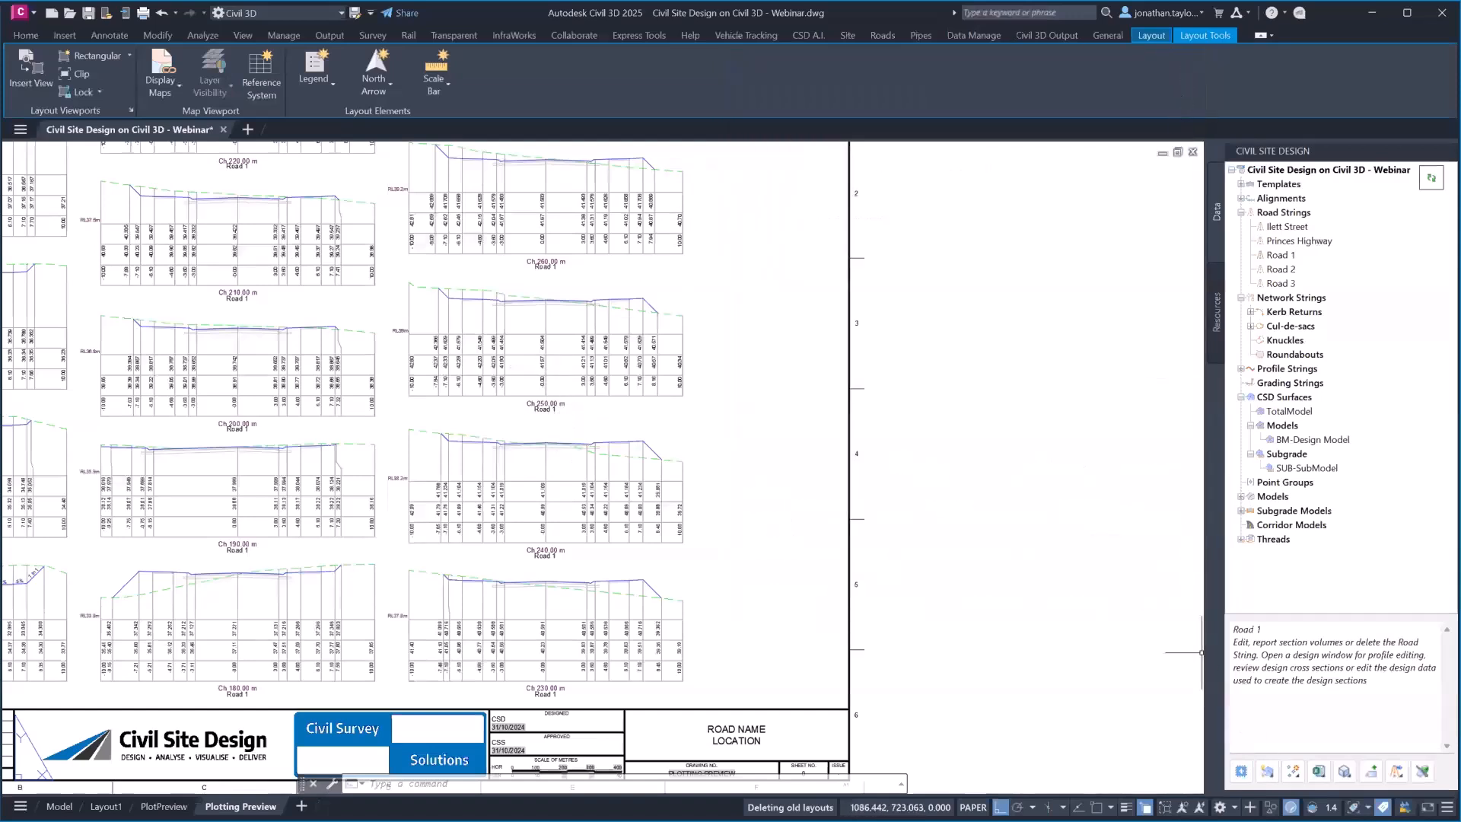
# Step: Return to model space and open the Section Volumes report for the design strings
pyautogui.click(1344, 771)
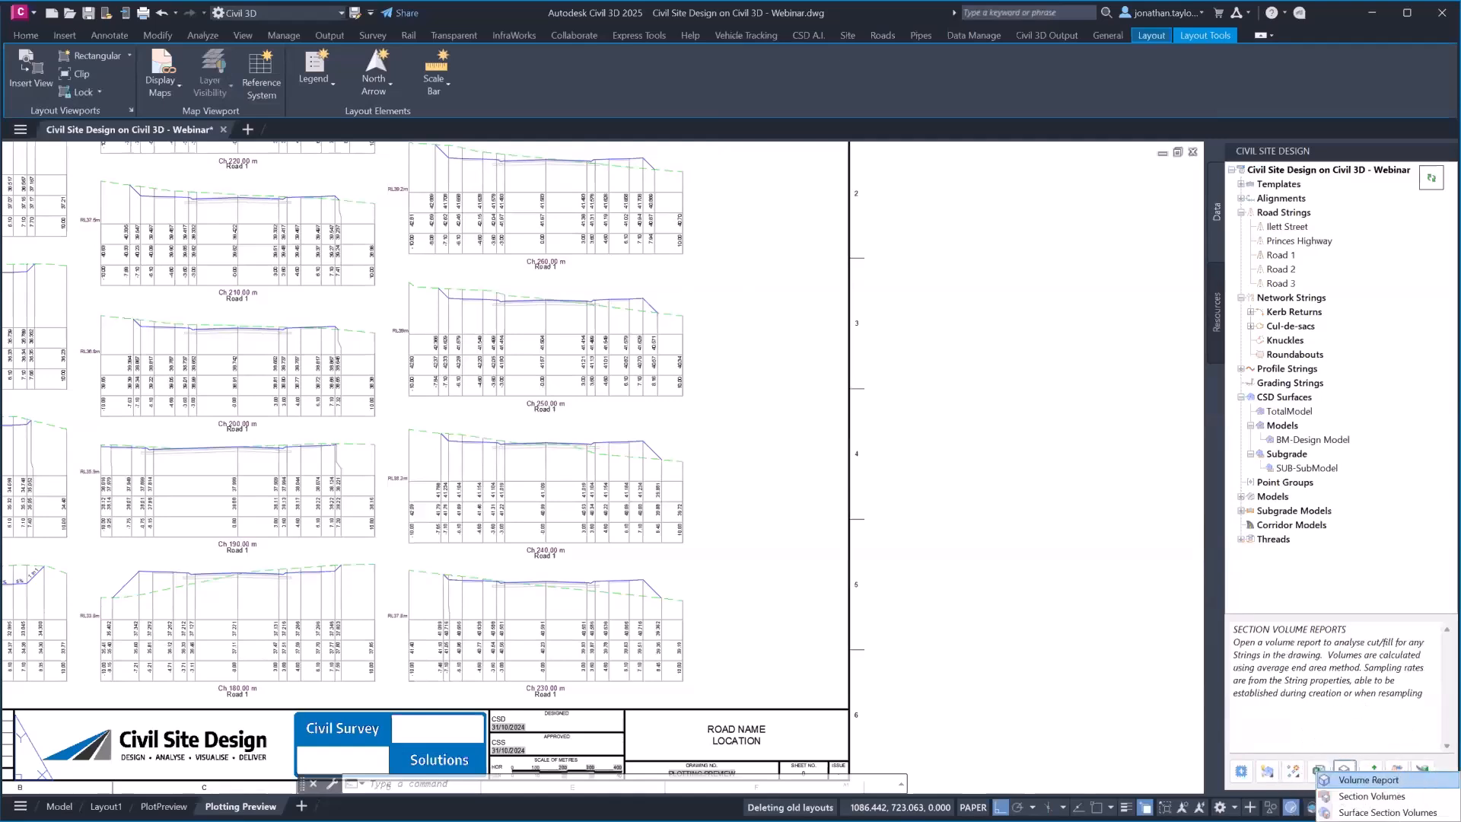
pyautogui.click(27, 640)
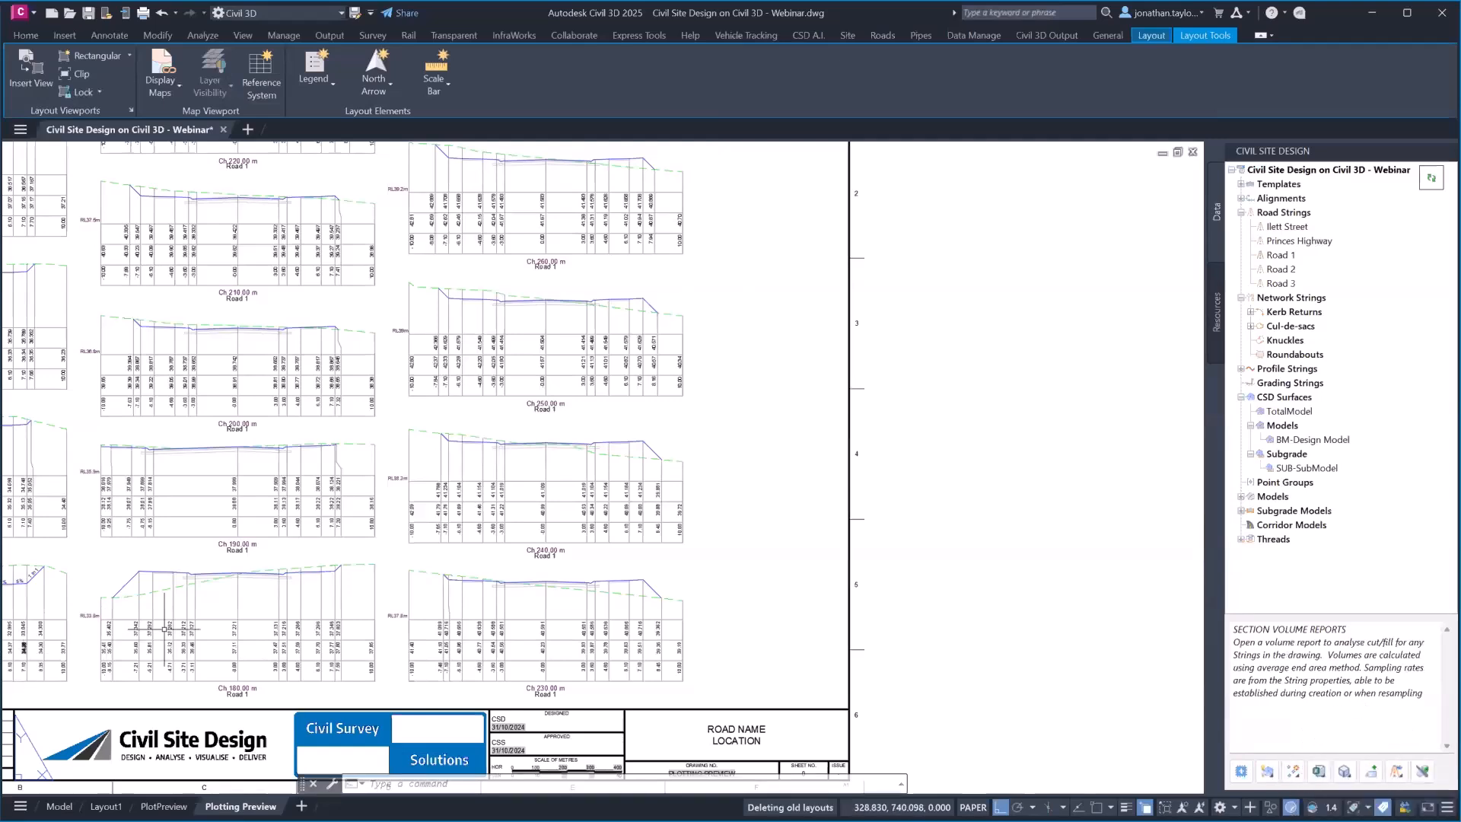
pyautogui.click(61, 806)
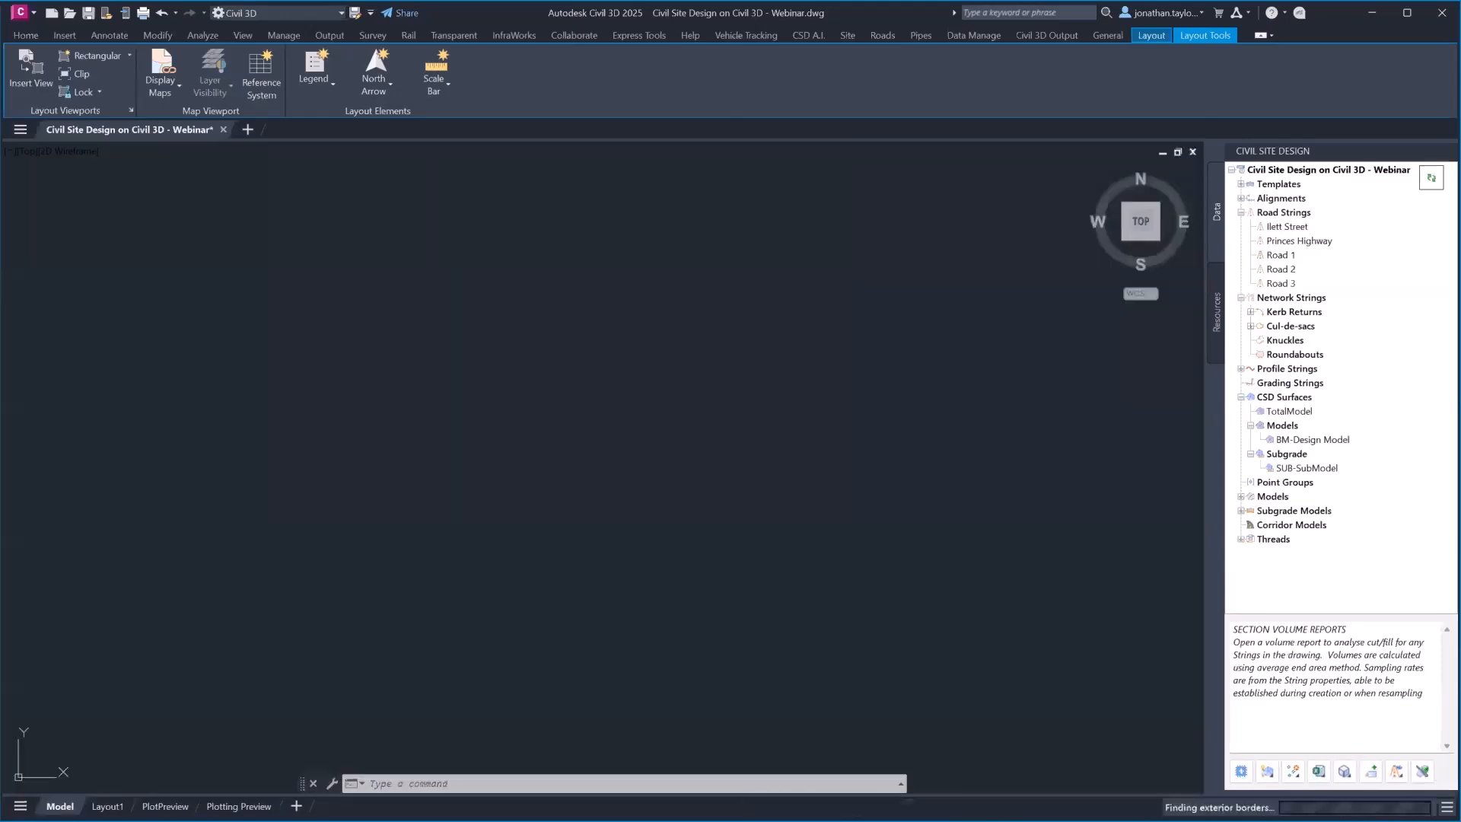
pyautogui.click(1343, 772)
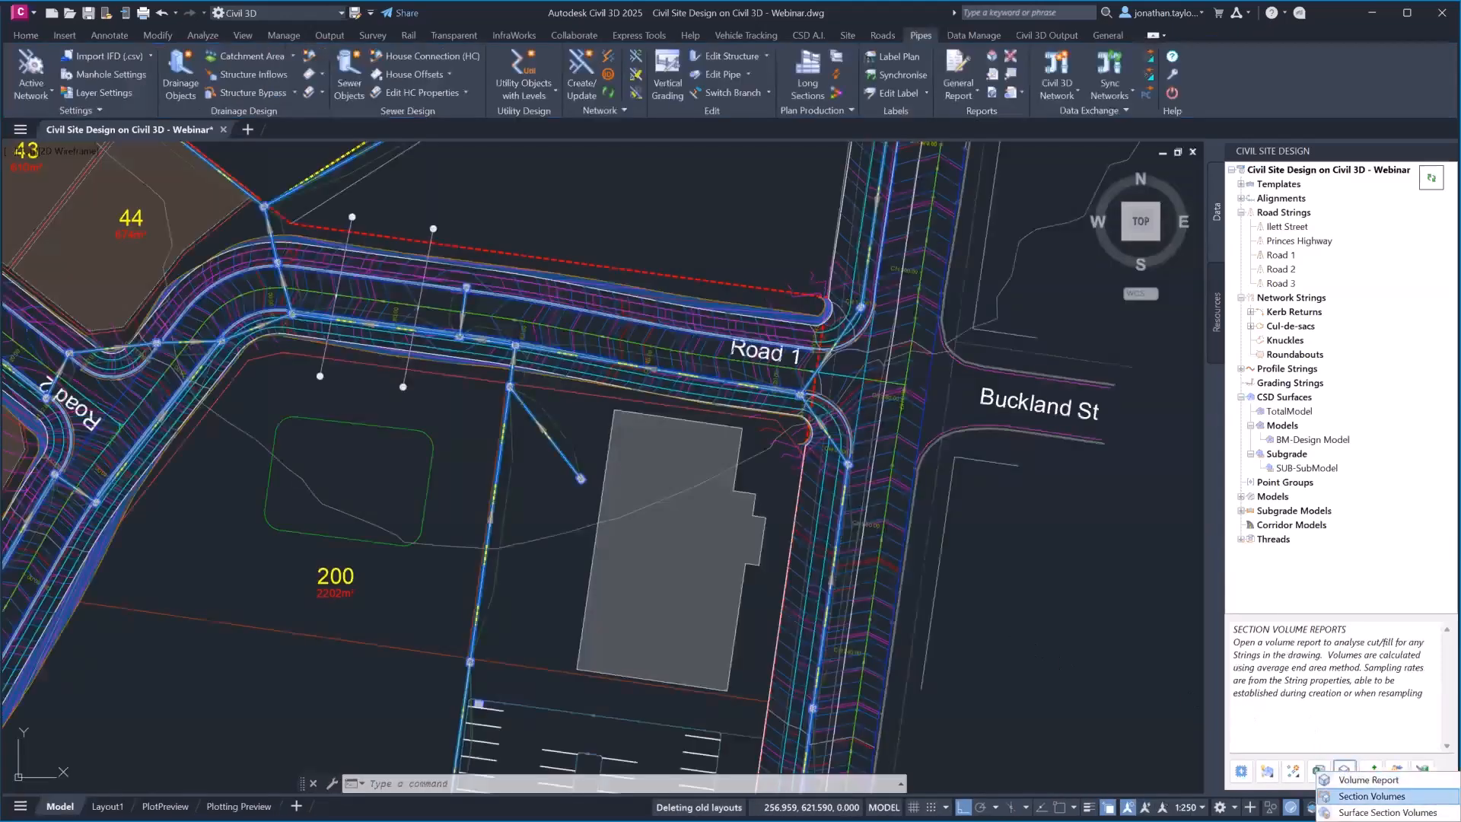
pyautogui.click(1365, 796)
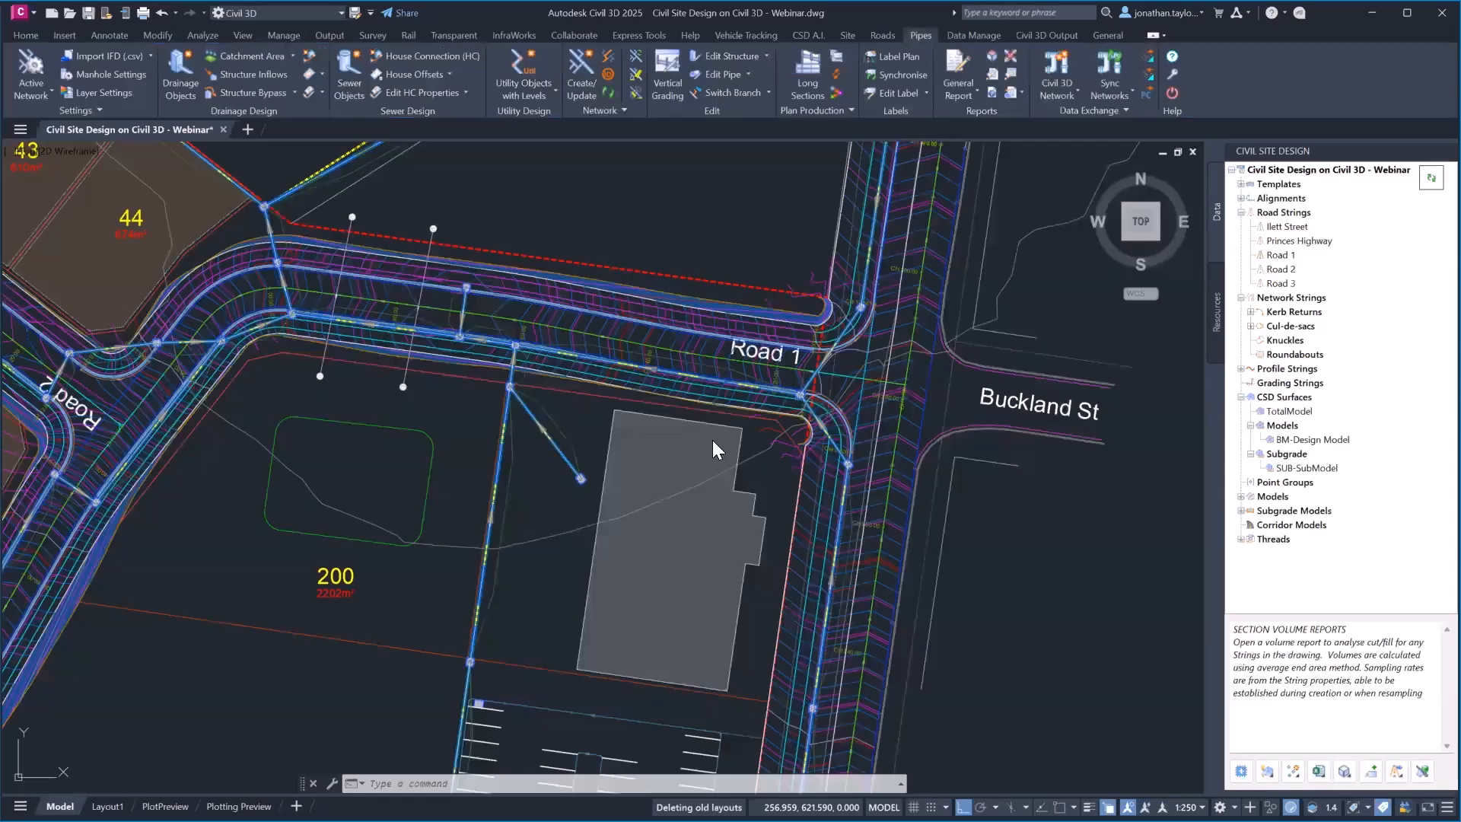
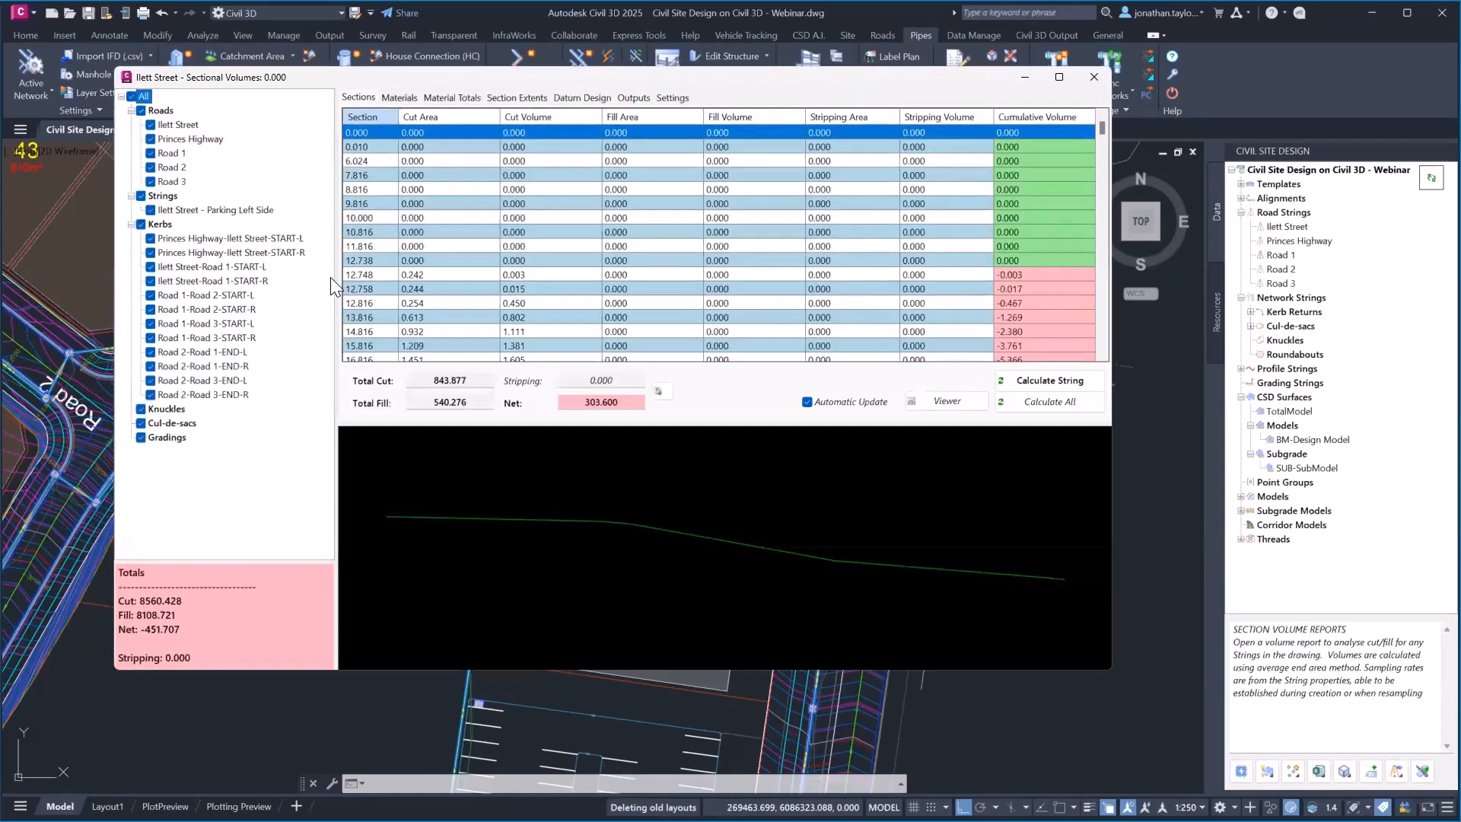
# Step: Examine the cut and fill areas of Road 1's cross section at chainage 20.000 in the sectional volumes
pyautogui.click(170, 152)
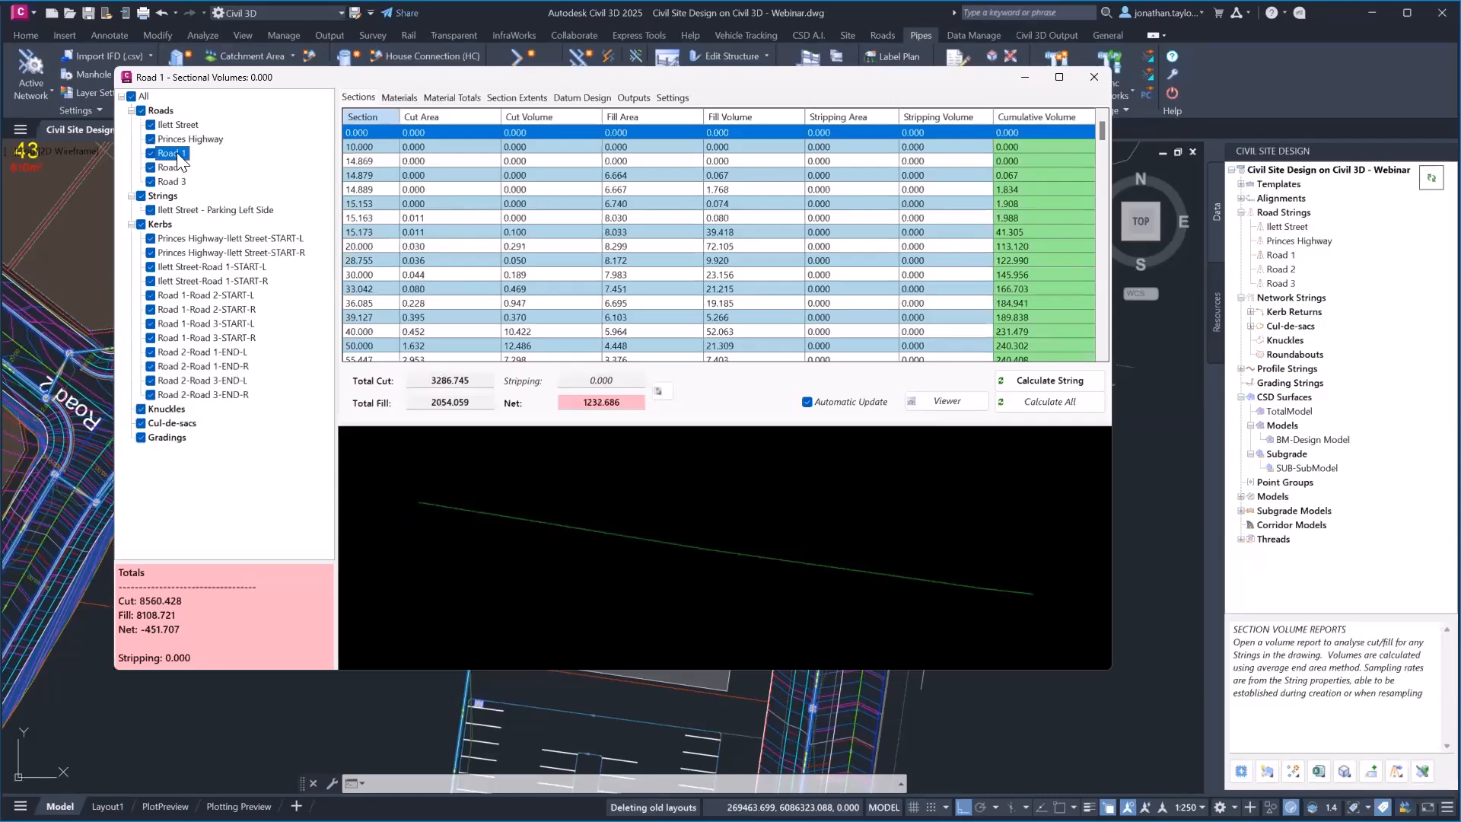
pyautogui.click(435, 245)
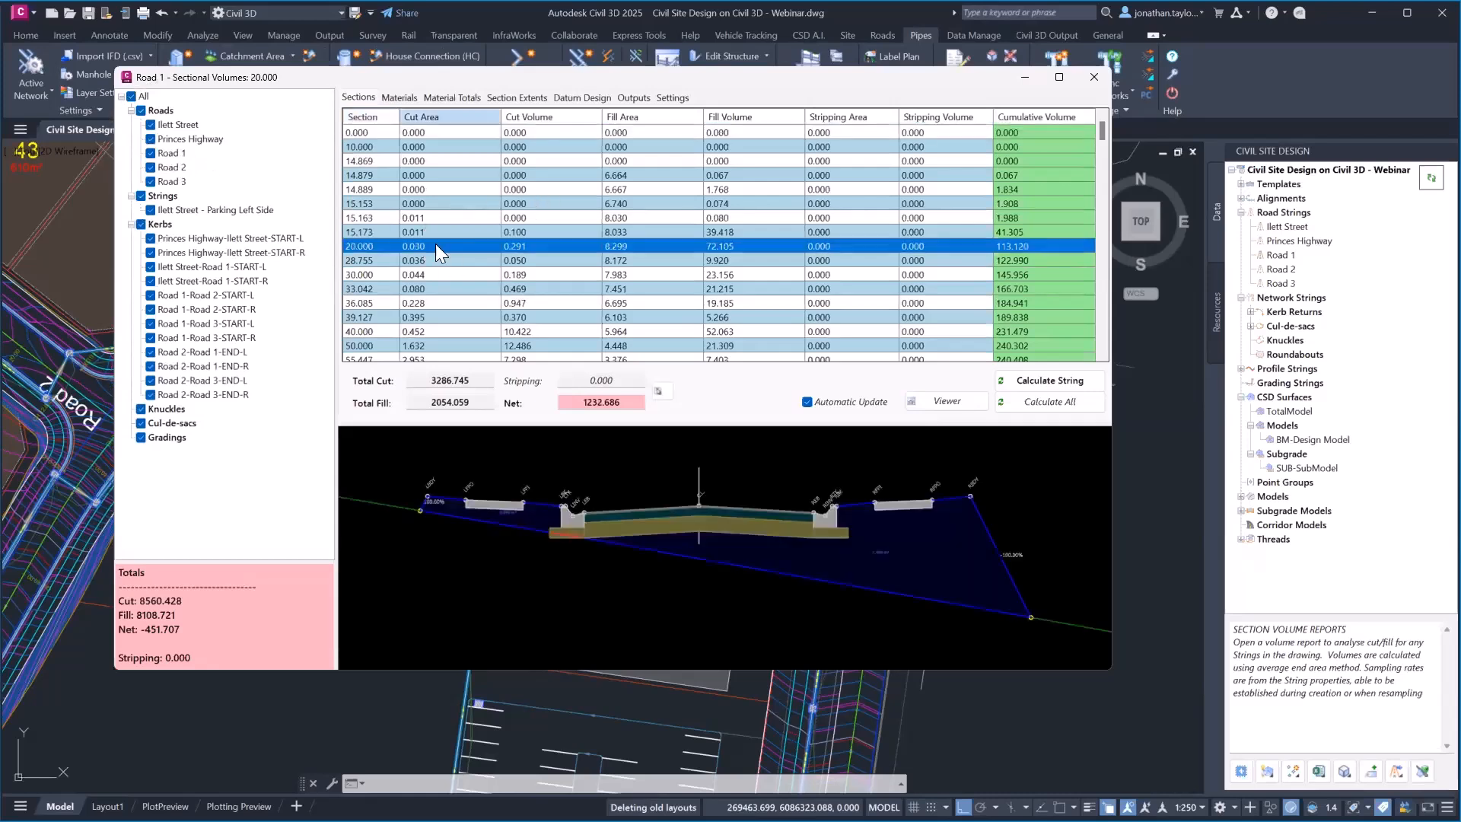
pyautogui.scroll(2, 715, 526)
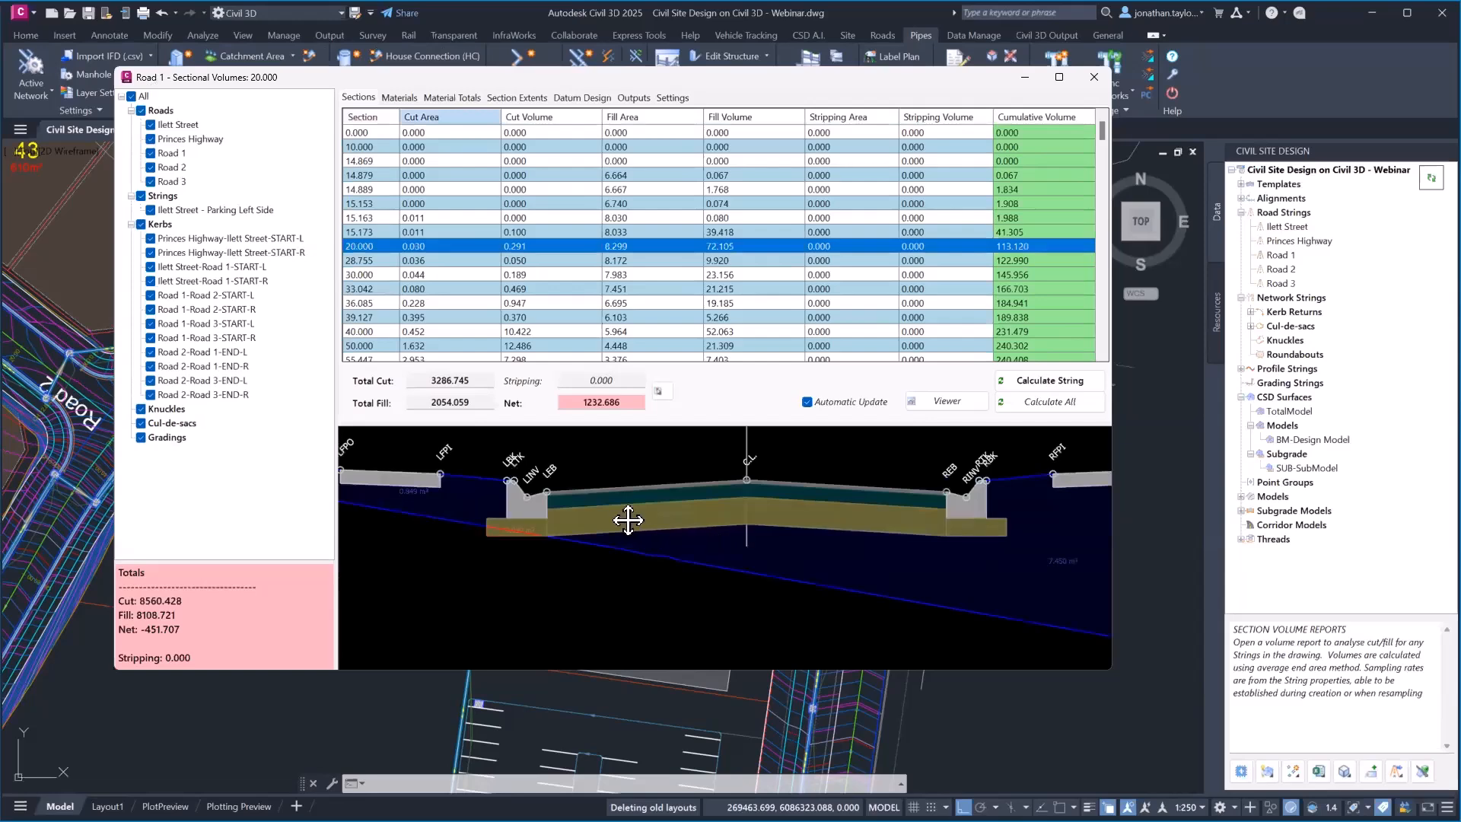
pyautogui.scroll(5, 609, 525)
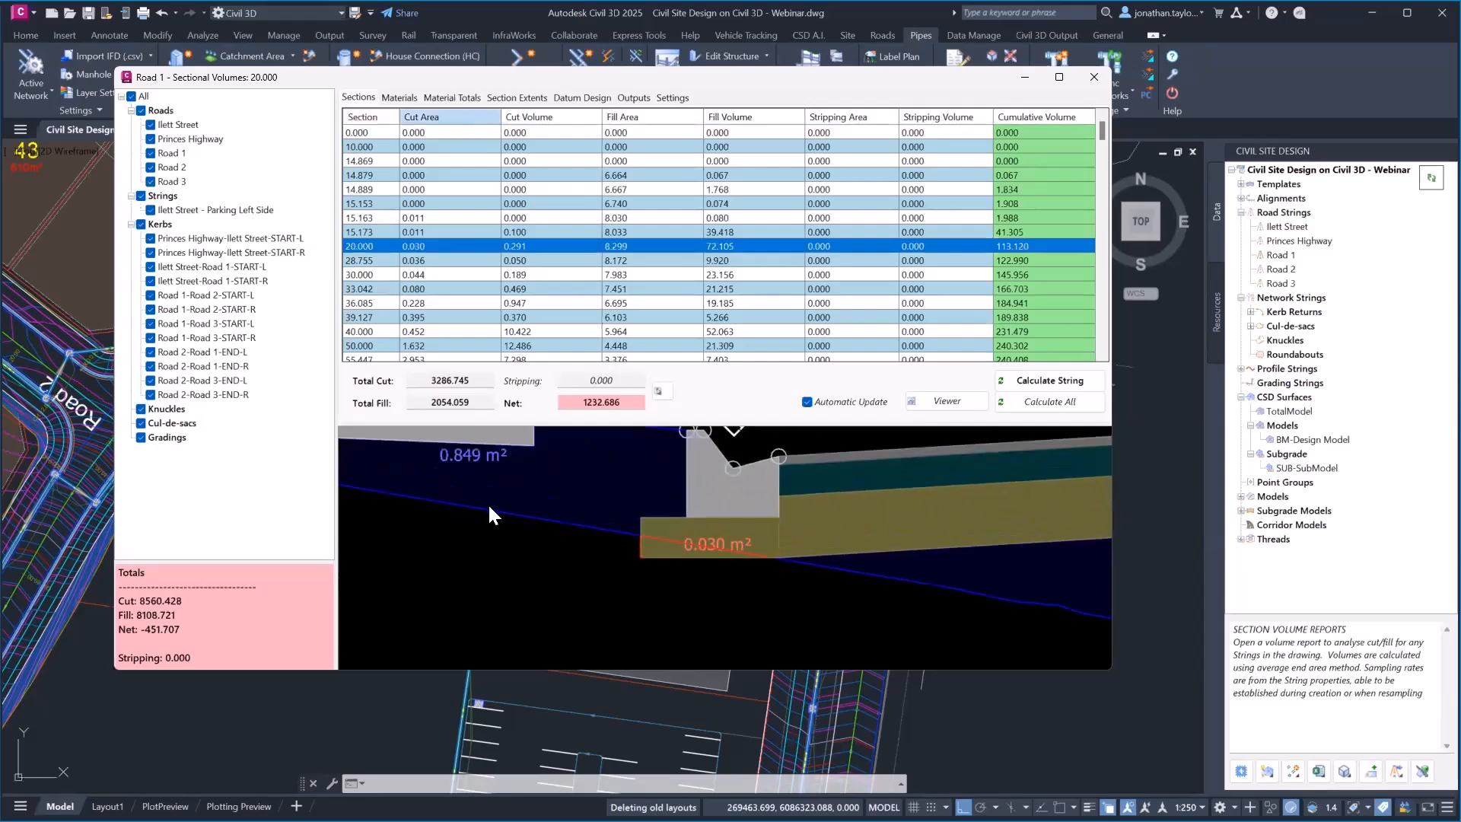
# Step: Inspect the footpath, kerb and pavement layers across Road 1's section at chainage 20.000
pyautogui.moveTo(506, 514); pyautogui.dragTo(794, 583, button='middle')
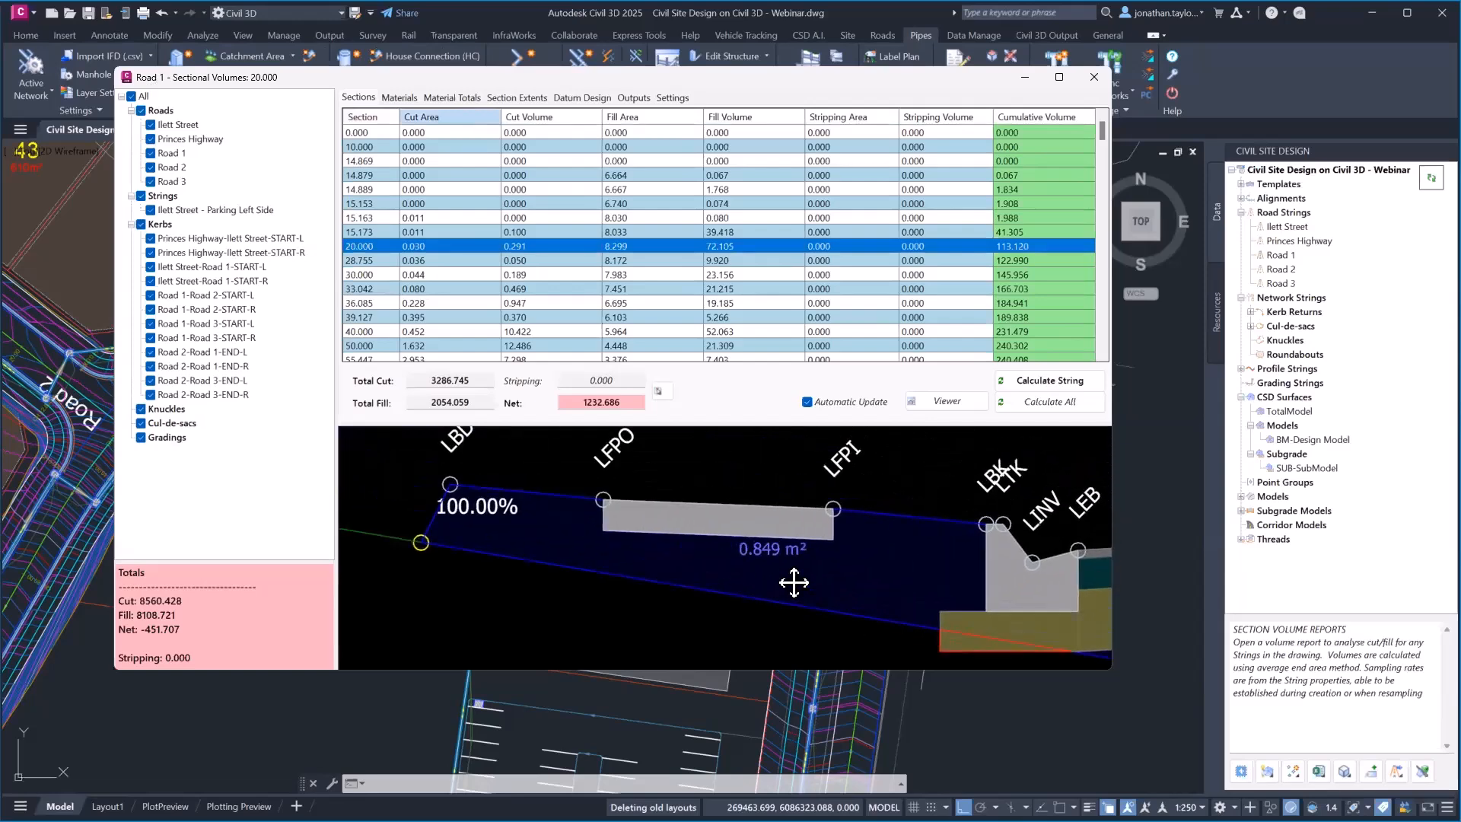
pyautogui.scroll(-3, 793, 582)
pyautogui.moveTo(711, 523); pyautogui.dragTo(353, 450, button='middle')
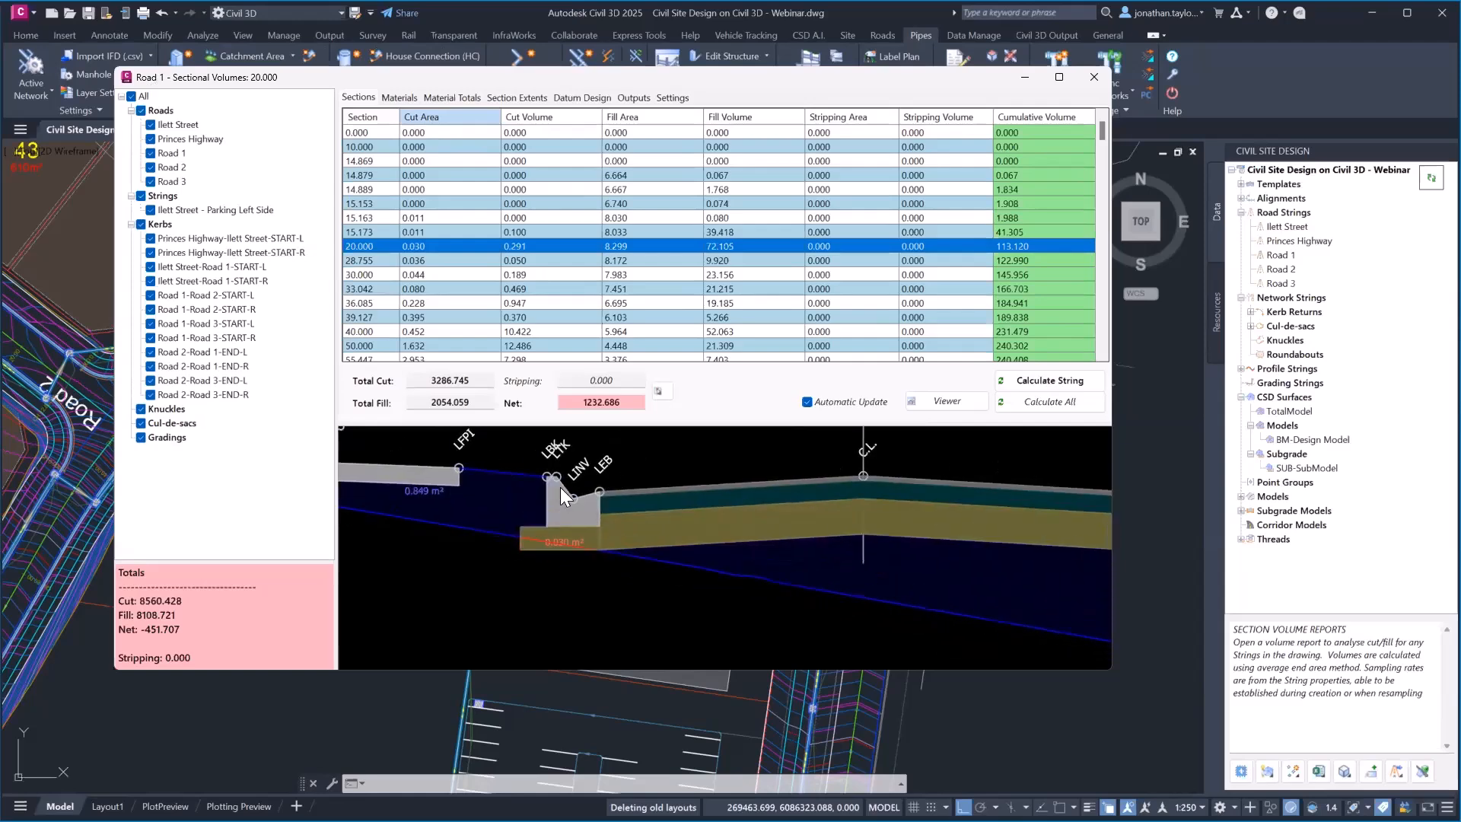
# Step: Hide the subgrade polygons in the sectional volumes display and examine the cut and fill outlines at chainage 20.000
pyautogui.click(668, 100)
pyautogui.click(502, 370)
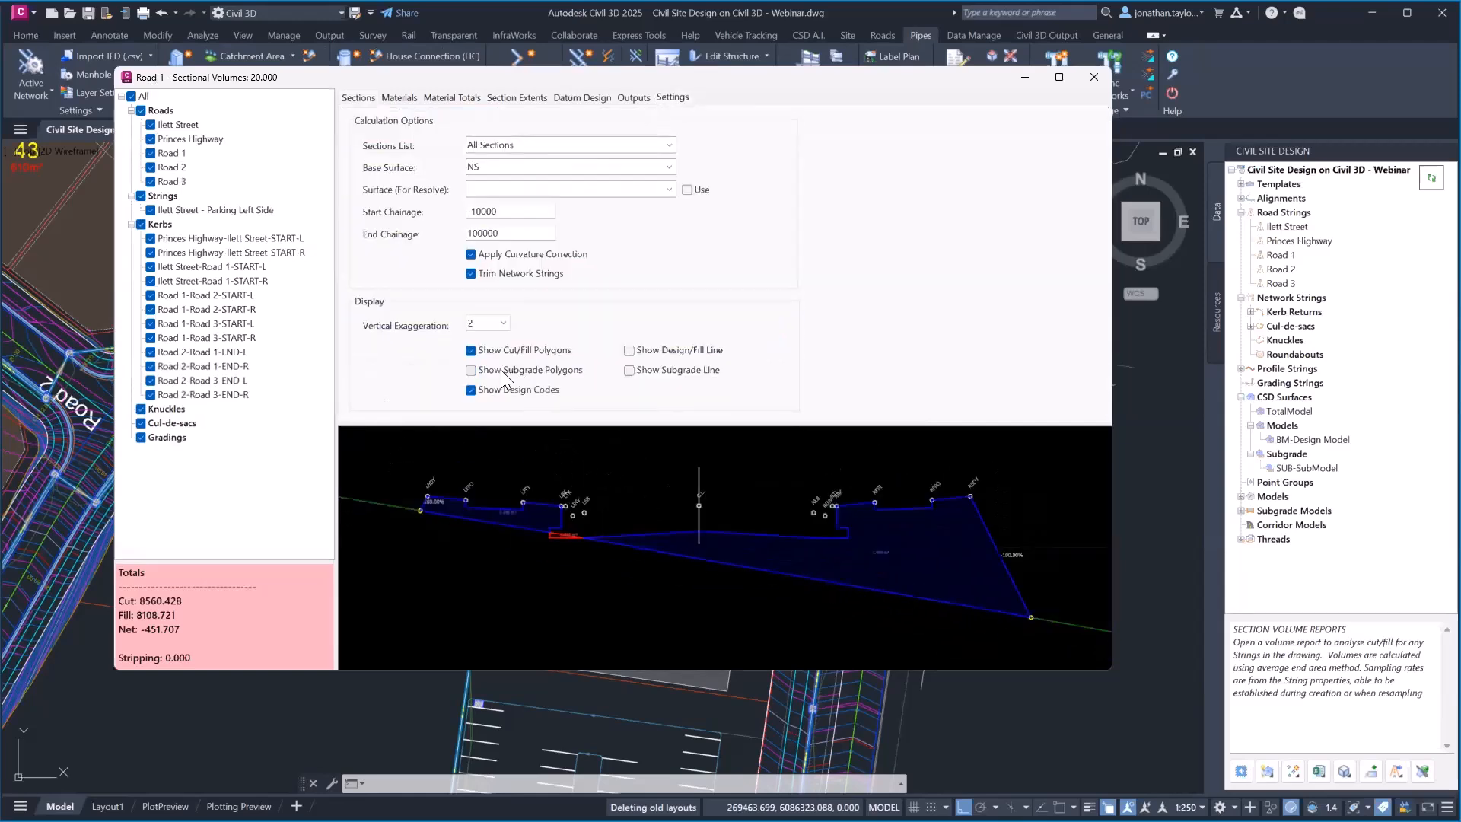
pyautogui.scroll(2, 931, 569)
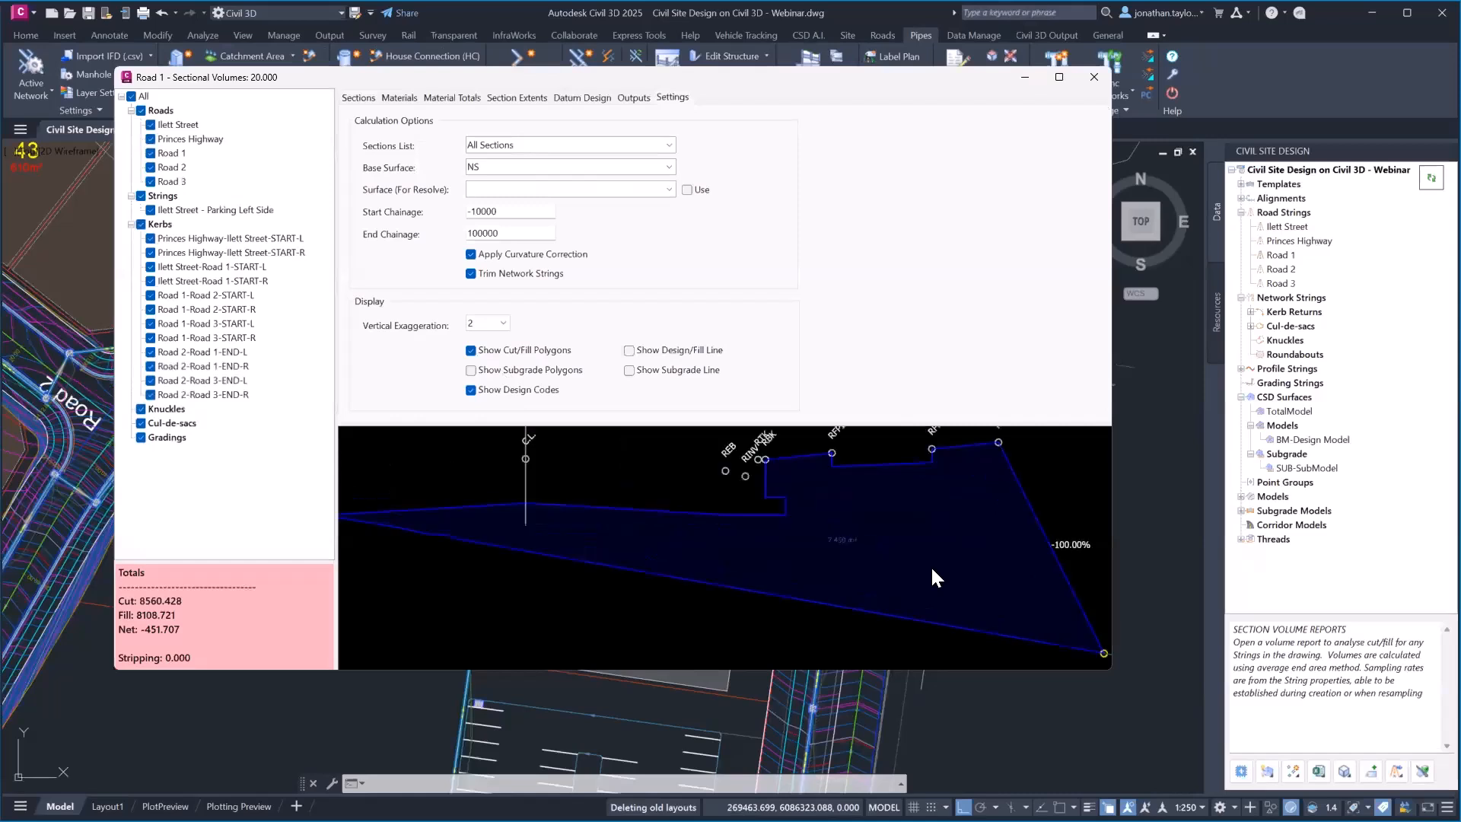
pyautogui.moveTo(931, 569); pyautogui.dragTo(724, 613, button='middle')
pyautogui.scroll(-3, 874, 561)
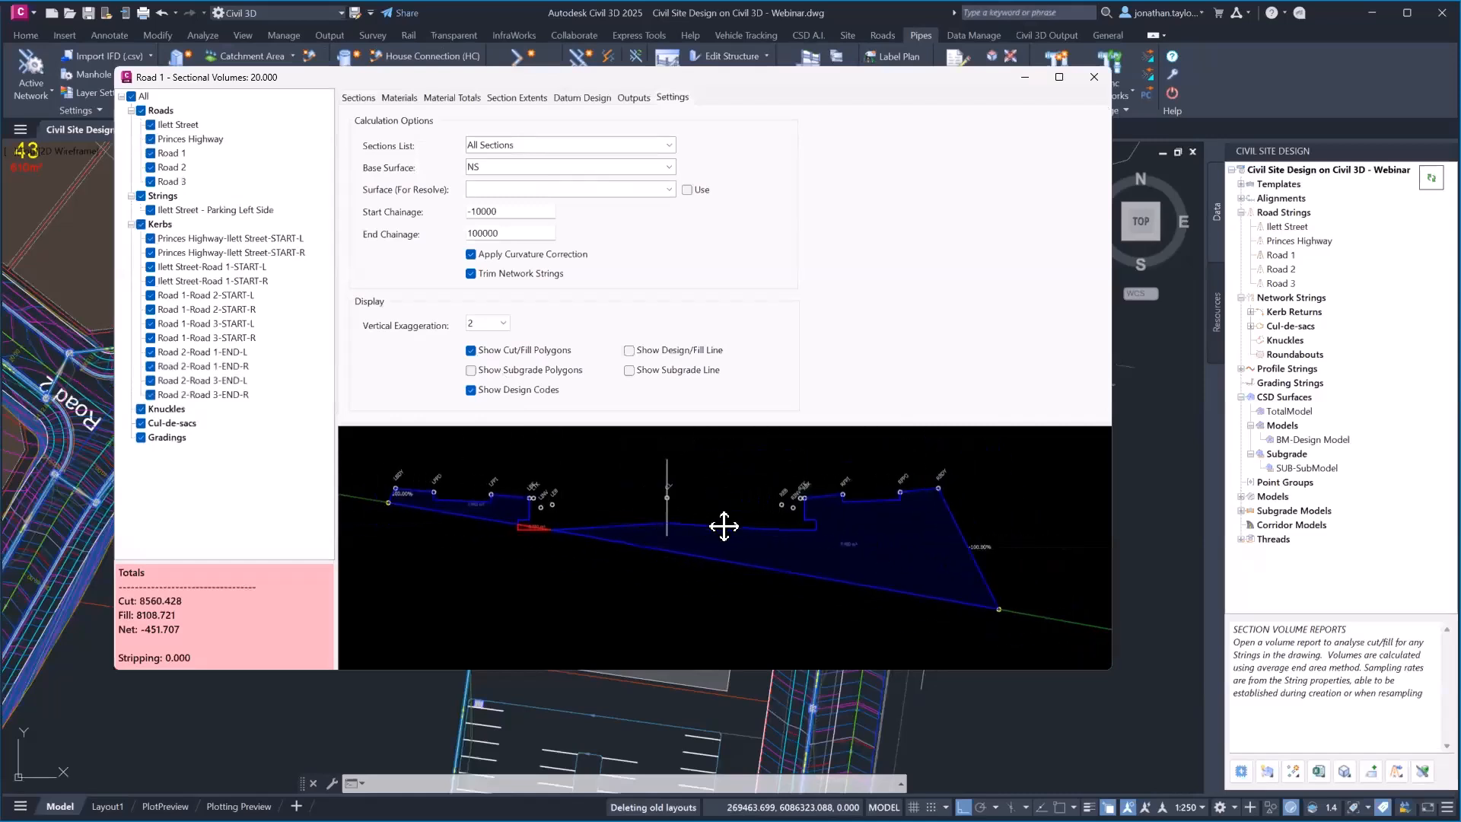
# Step: Turn the subgrade polygons back on in the section display and check the fill area beneath the pavement
pyautogui.click(530, 370)
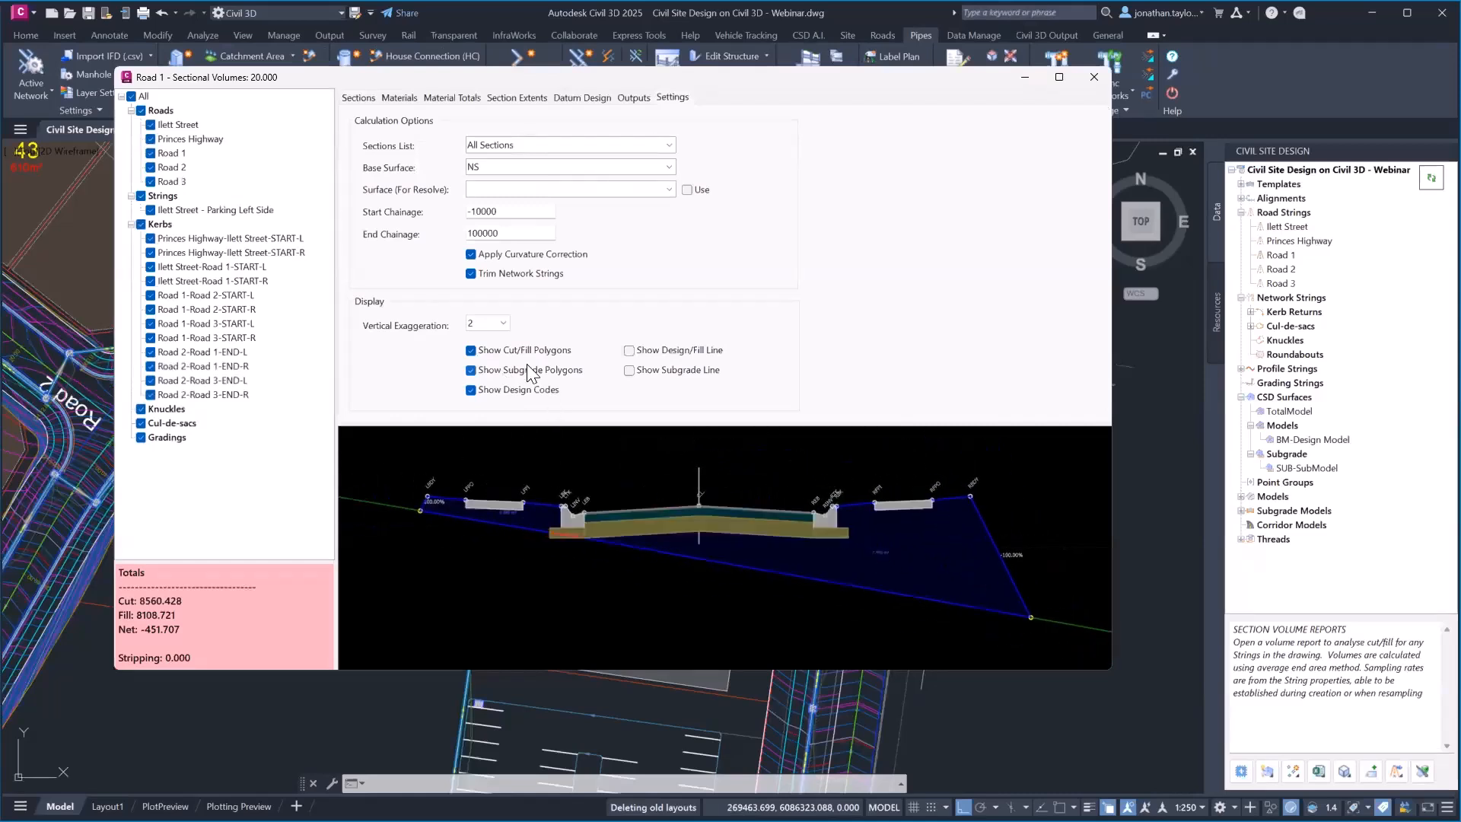
pyautogui.scroll(2, 841, 545)
pyautogui.scroll(1, 809, 533)
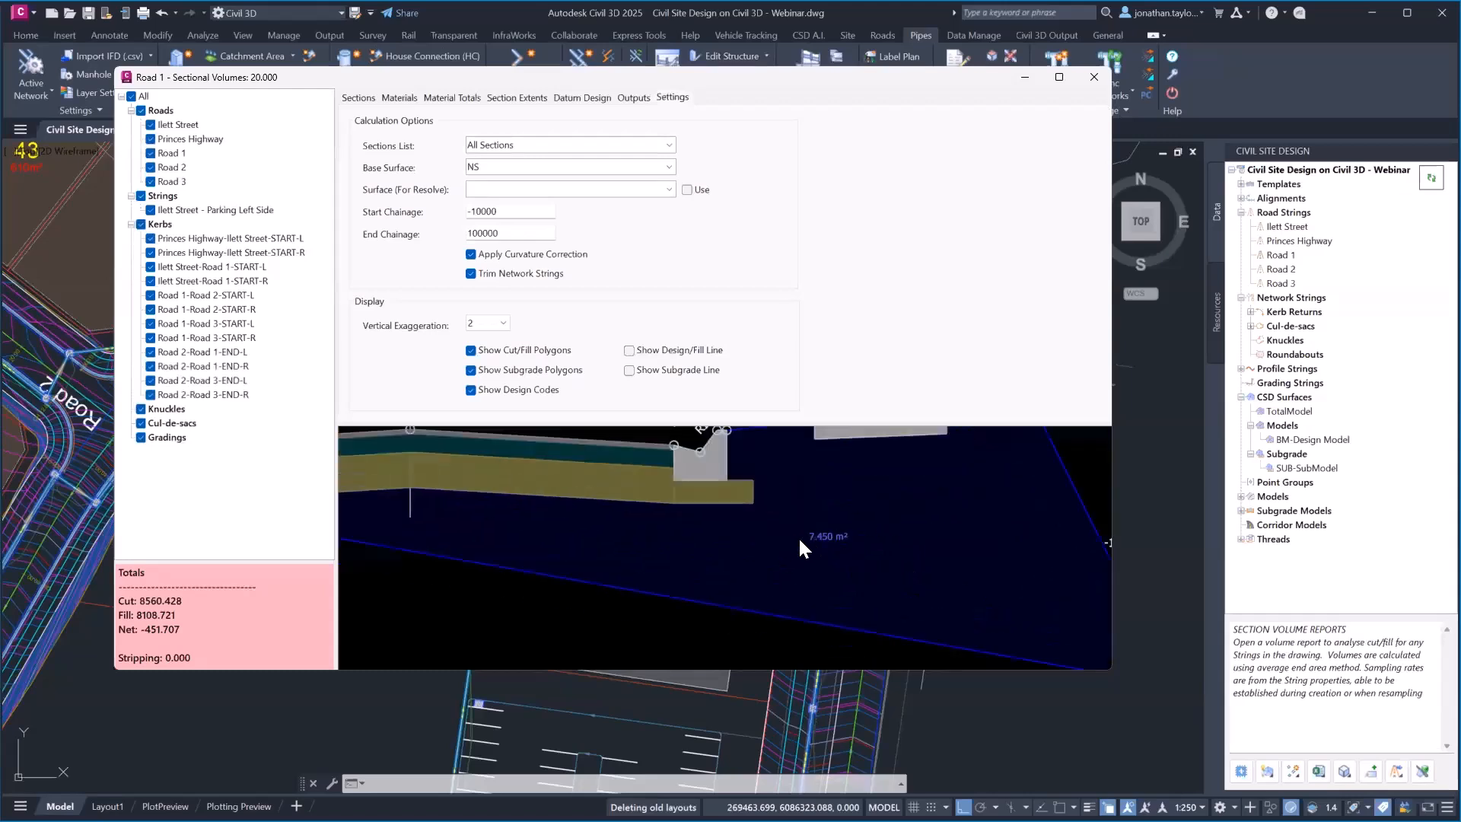
pyautogui.scroll(-3, 797, 536)
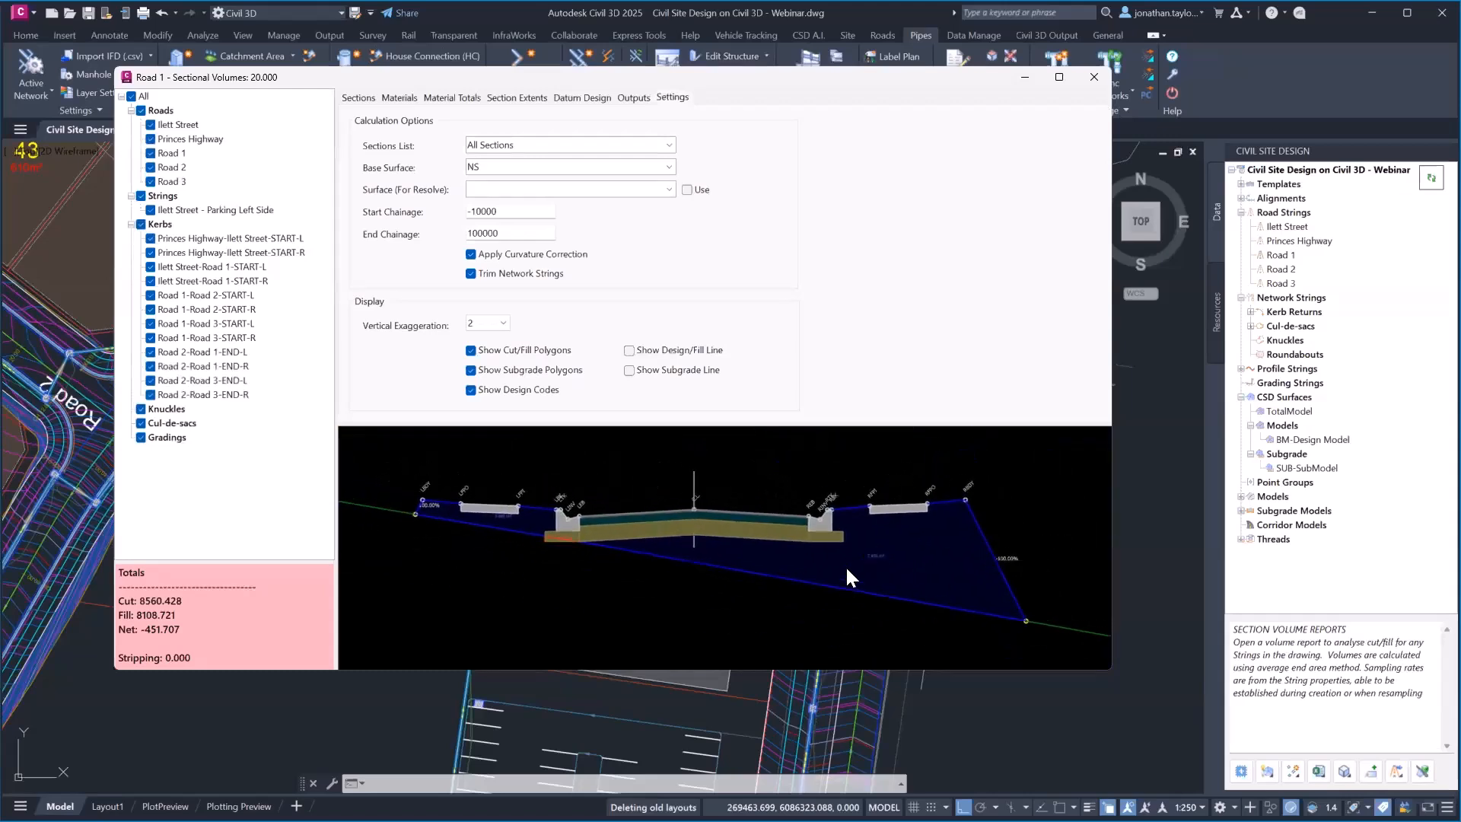
# Step: Open Road 1's sections in the sectional volumes viewer and examine one cross section with its volume text and pavement layers
pyautogui.click(352, 99)
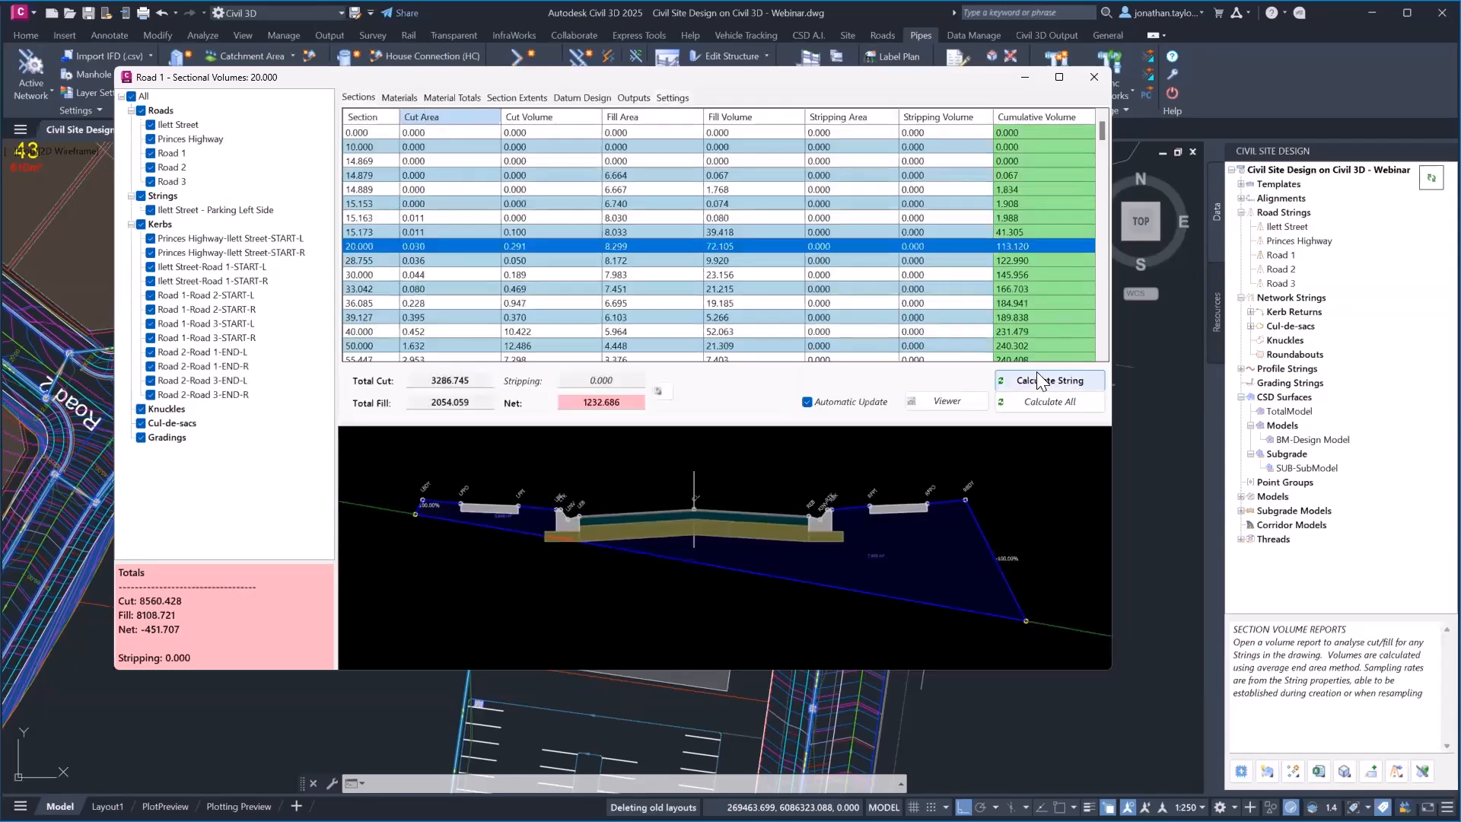
pyautogui.click(955, 404)
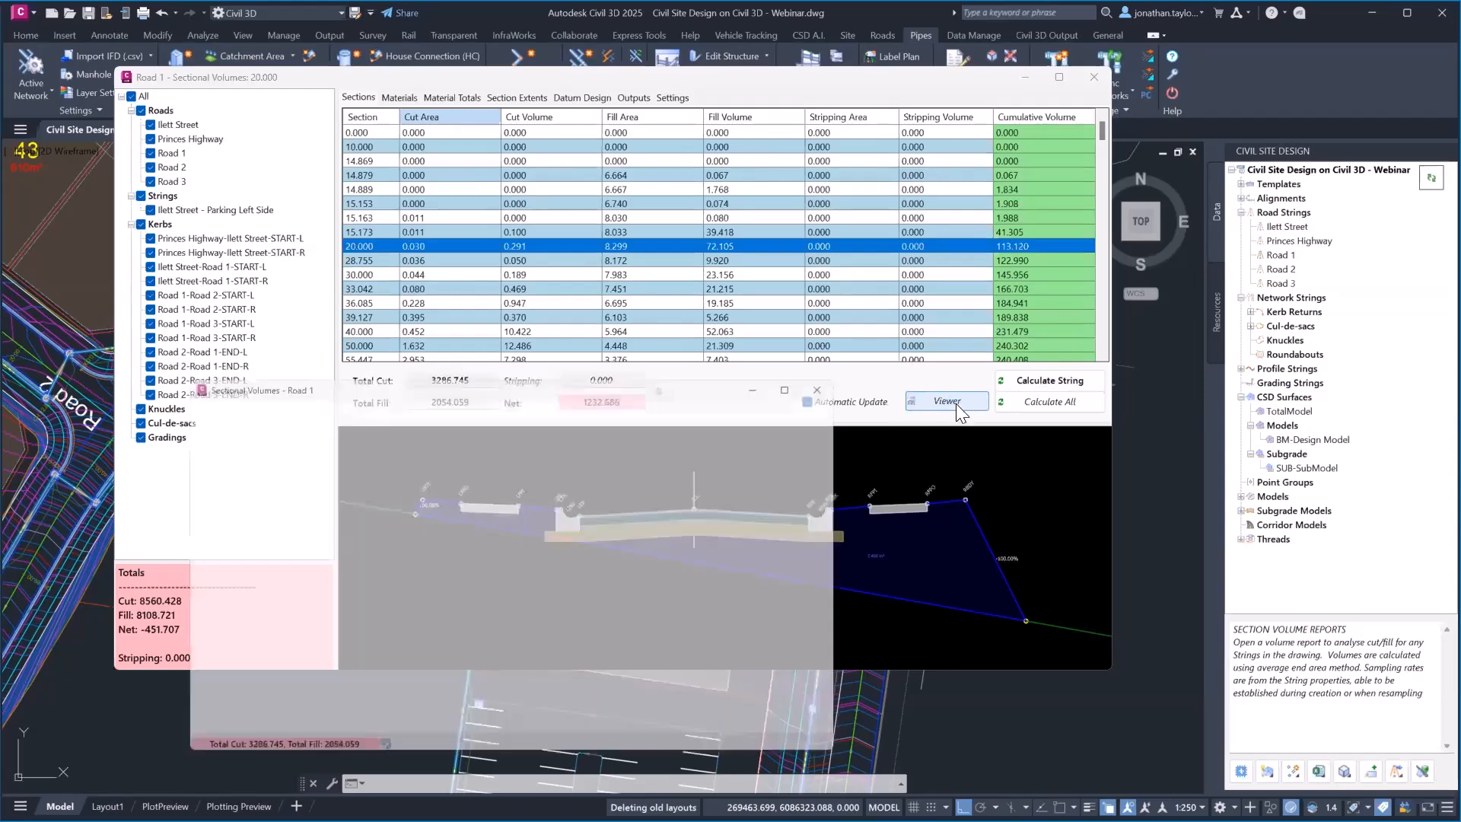
pyautogui.scroll(10, 578, 586)
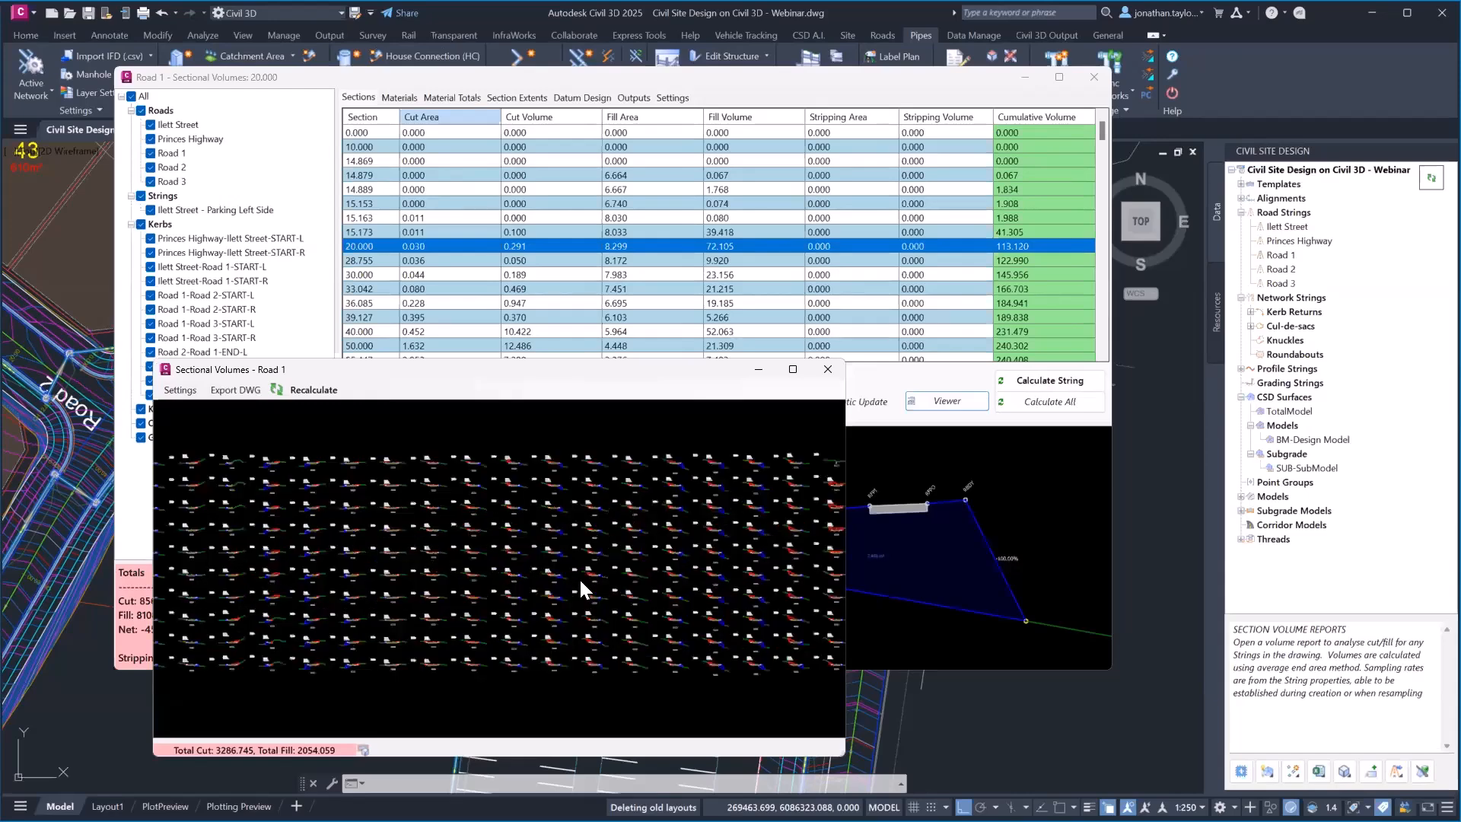
pyautogui.scroll(5, 578, 582)
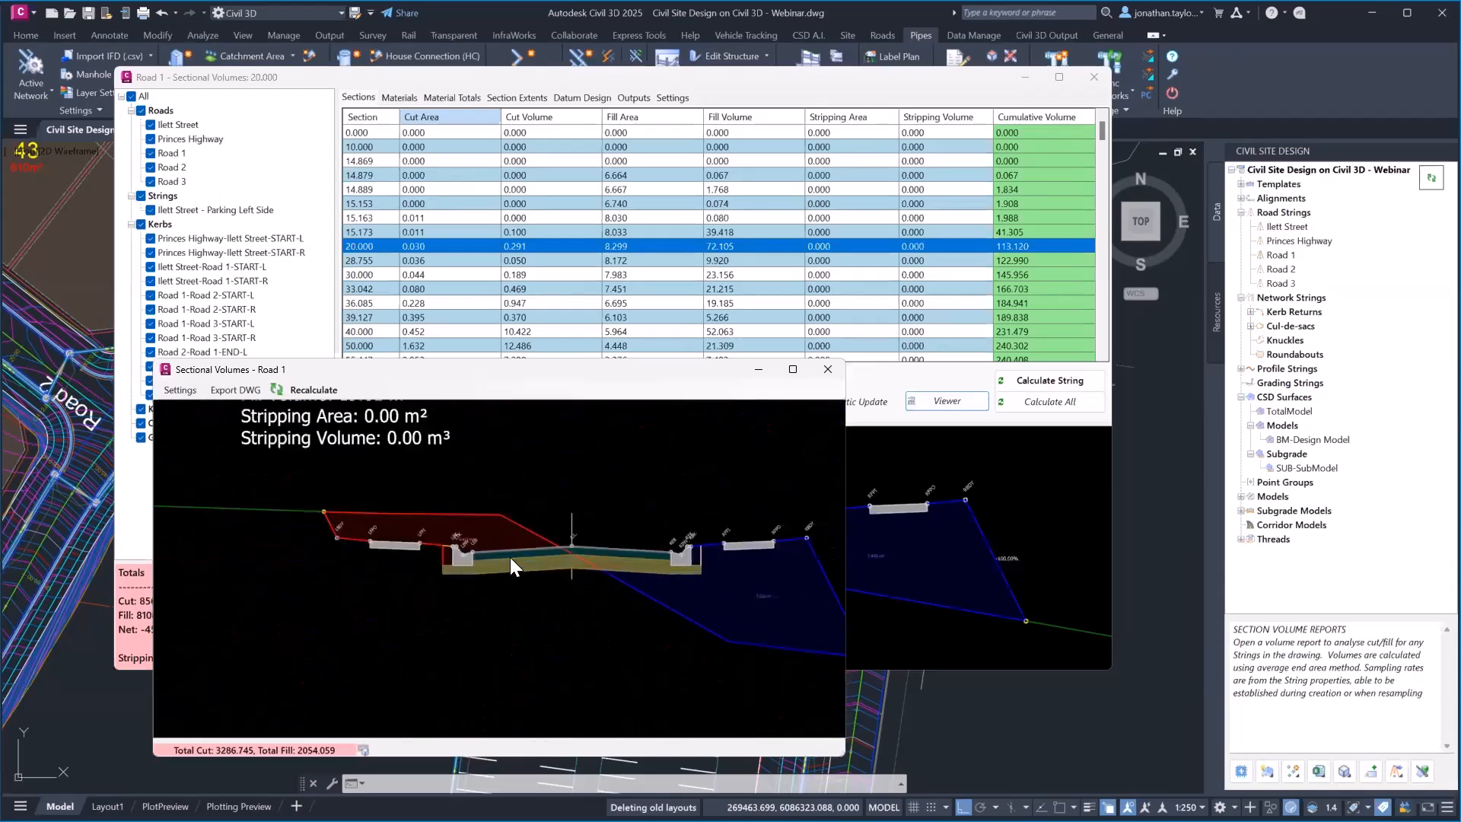
pyautogui.moveTo(445, 572); pyautogui.dragTo(465, 727, button='middle')
pyautogui.moveTo(469, 611); pyautogui.dragTo(423, 410, button='middle')
pyautogui.scroll(3, 494, 501)
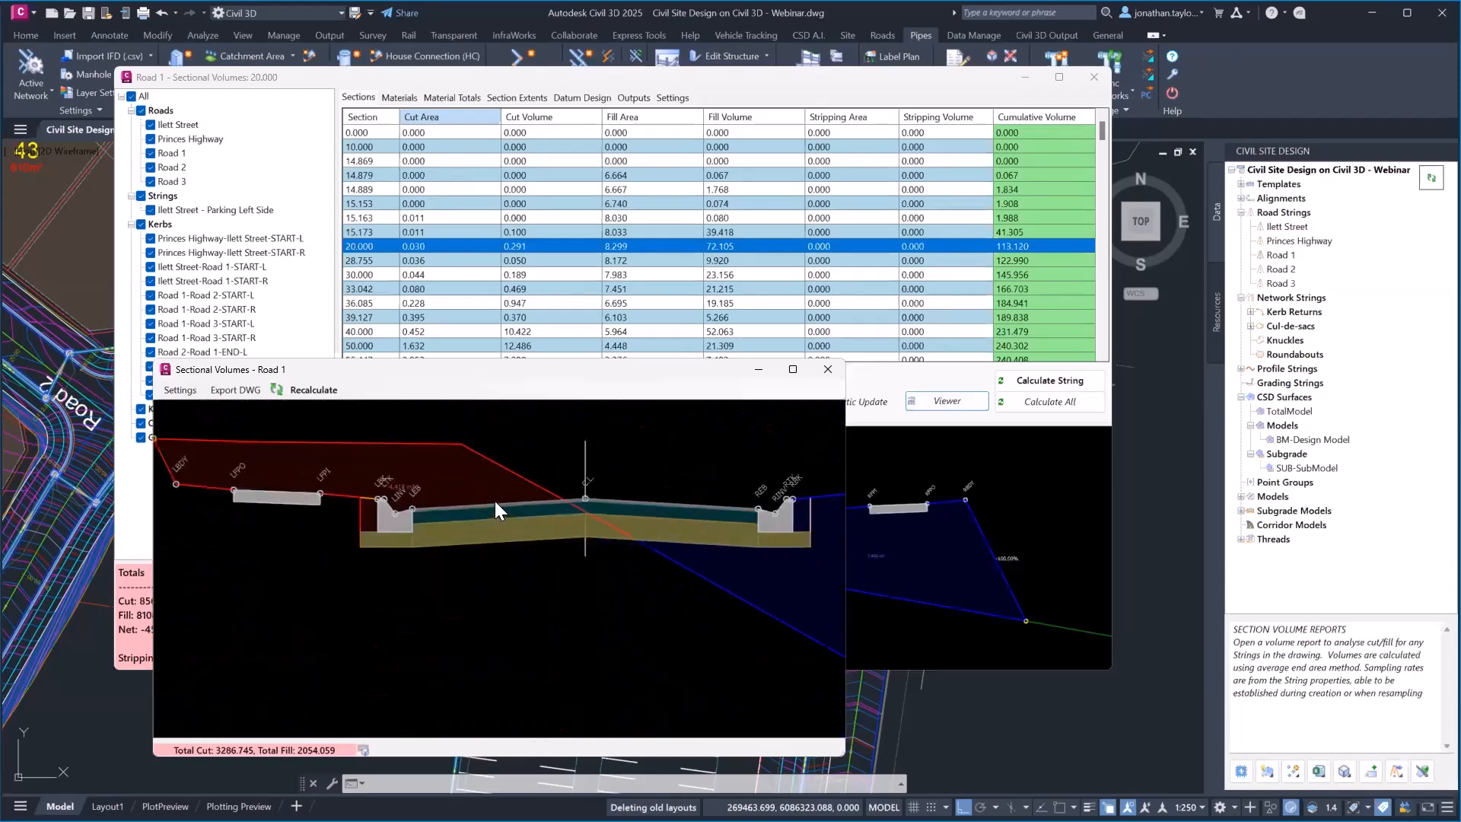
# Step: Look over the remaining Road 1 sections in the viewer, then close the viewer and the section volumes report
pyautogui.scroll(-5, 488, 539)
pyautogui.moveTo(564, 509); pyautogui.dragTo(539, 779, button='middle')
pyautogui.scroll(-3, 540, 553)
pyautogui.moveTo(535, 473); pyautogui.dragTo(531, 540, button='middle')
pyautogui.scroll(5, 499, 477)
pyautogui.scroll(-8, 499, 477)
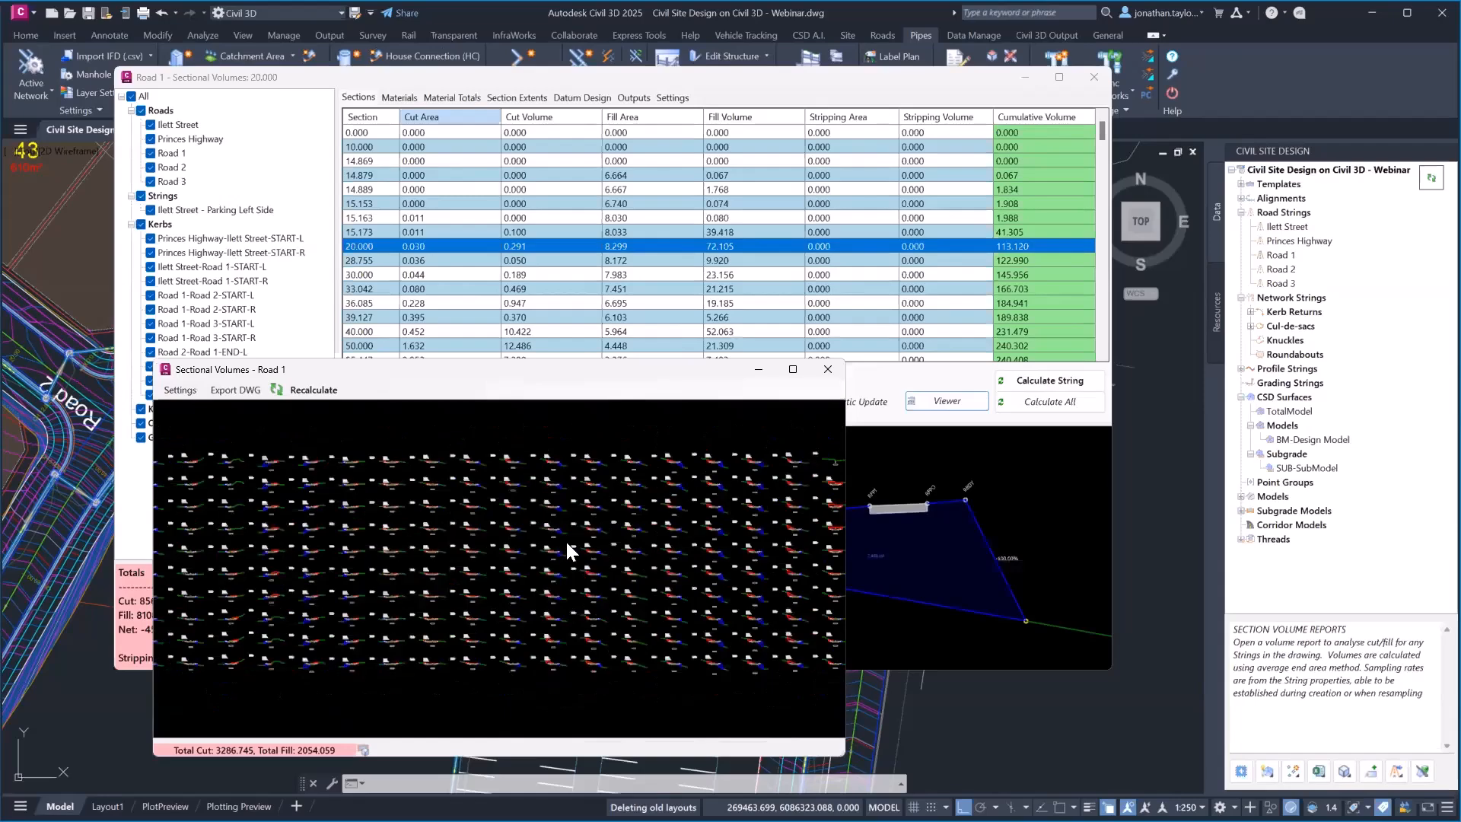
pyautogui.click(837, 367)
pyautogui.click(1093, 78)
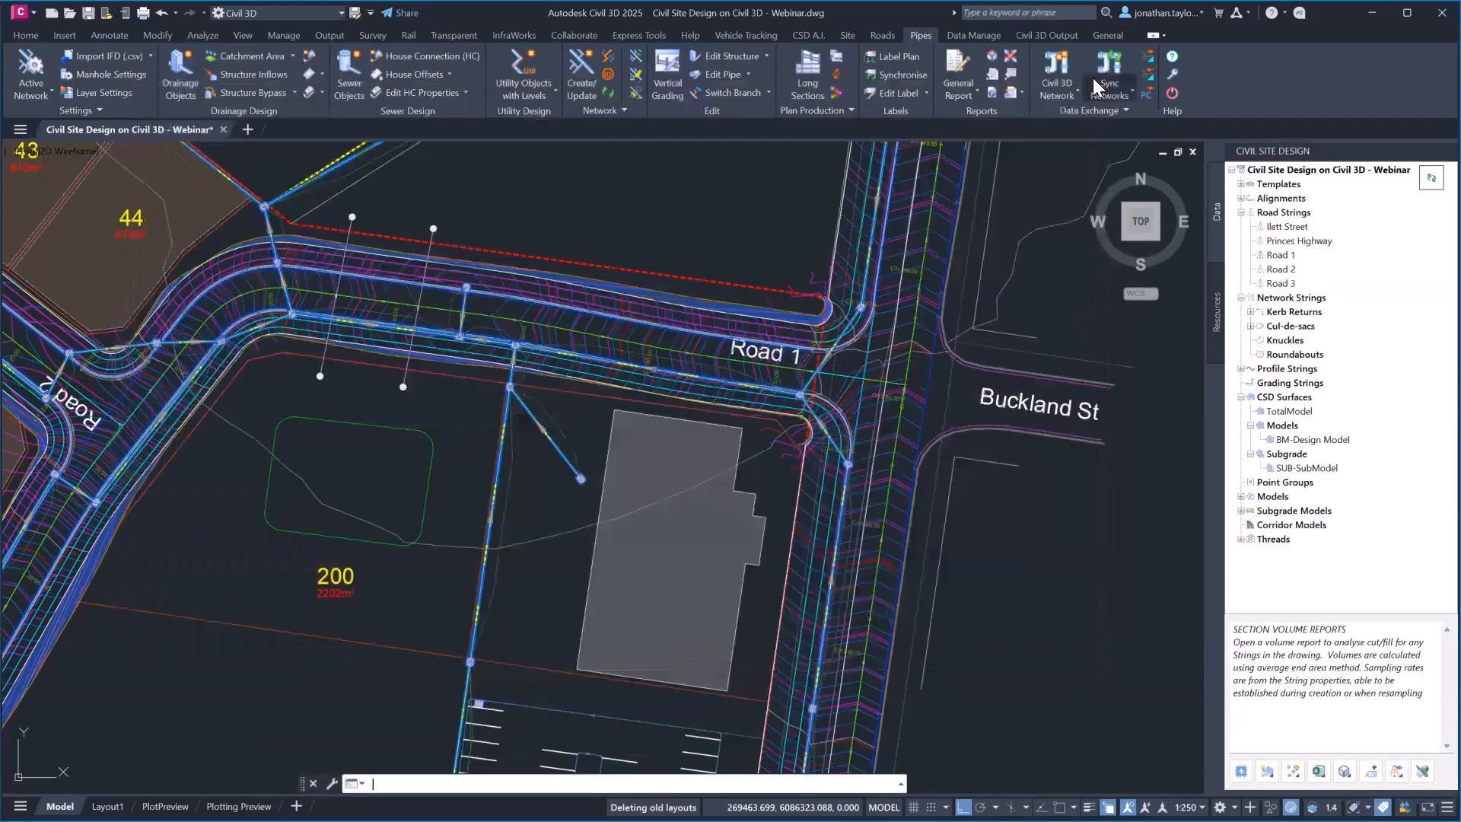
# Step: Start creating a Civil 3D corridor from the Corridor Models collection
pyautogui.scroll(-2, 915, 386)
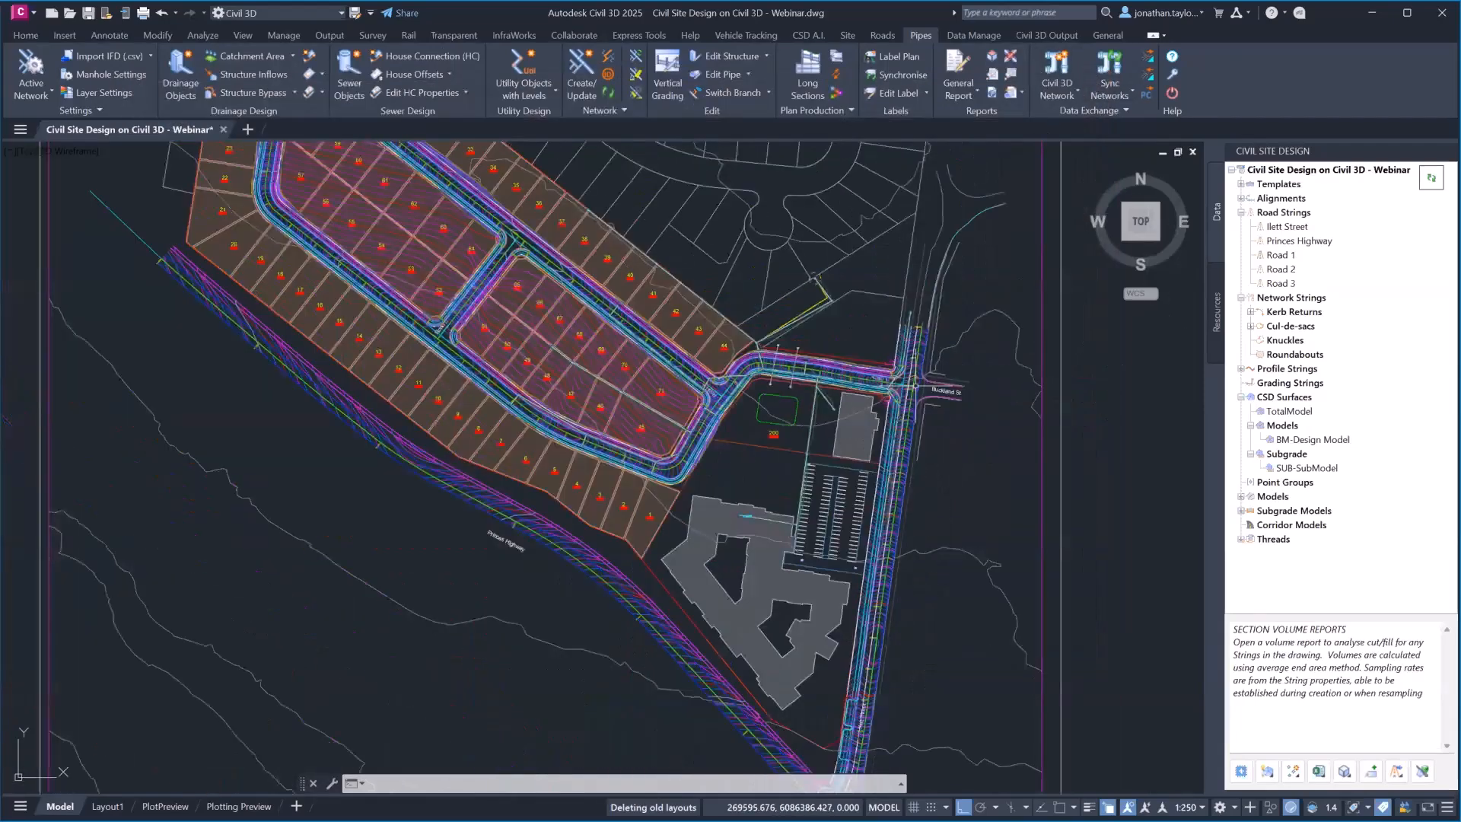
pyautogui.moveTo(804, 513)
pyautogui.mouseDown(button='middle')
pyautogui.moveTo(778, 453)
pyautogui.moveTo(675, 366)
pyautogui.mouseUp(button='middle')
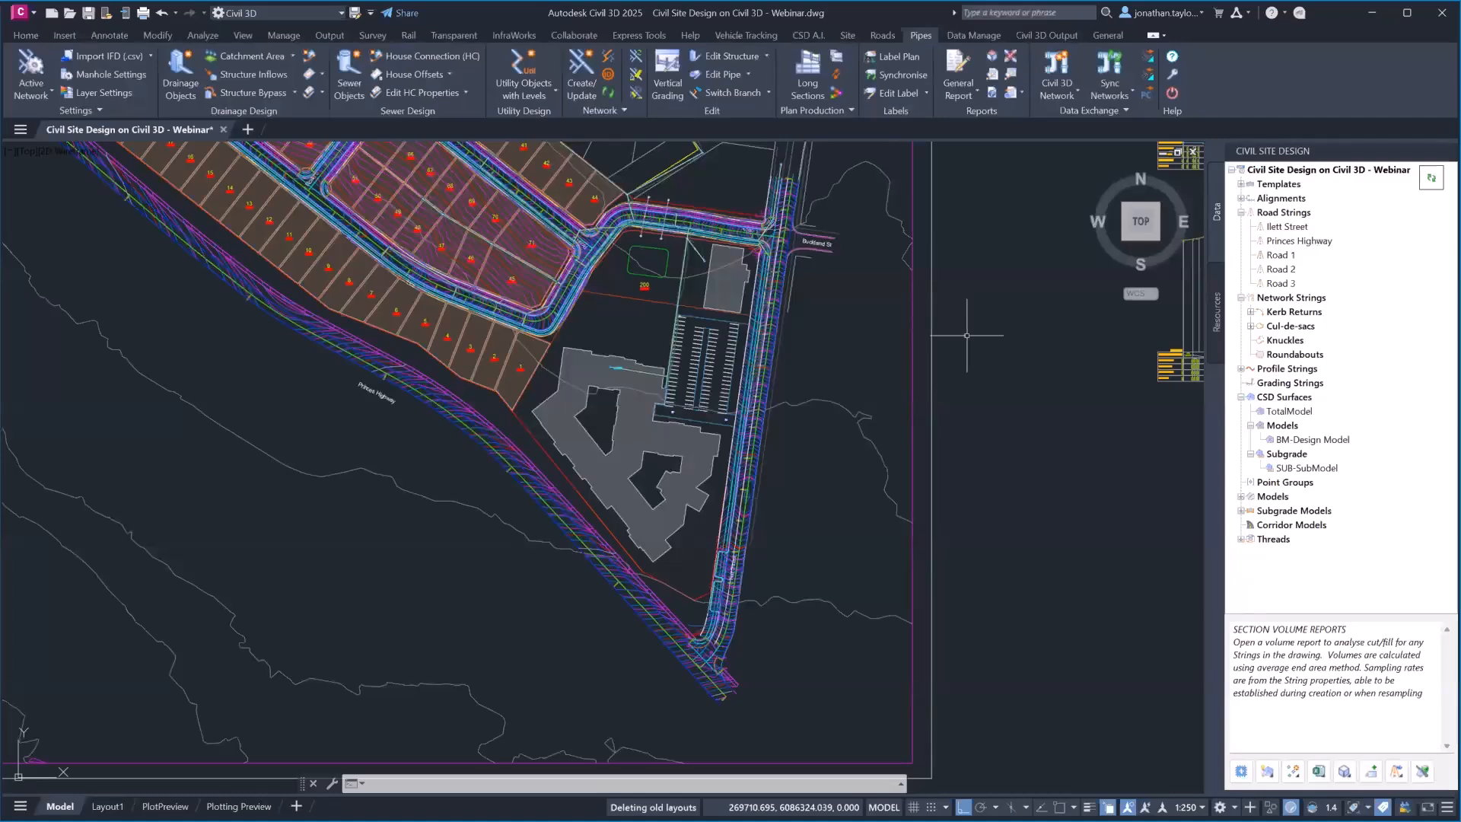
pyautogui.moveTo(864, 309); pyautogui.dragTo(868, 327, button='middle')
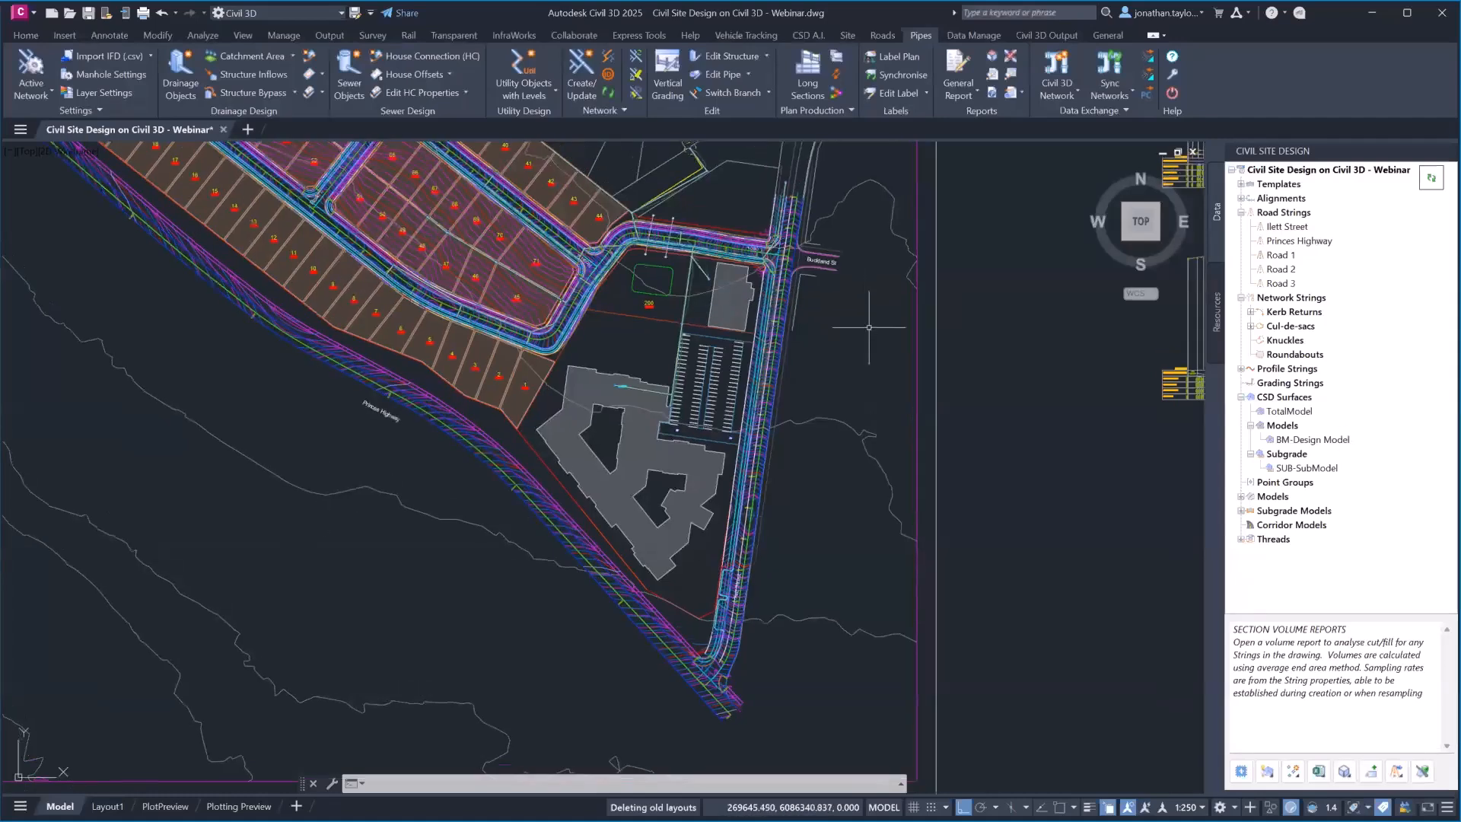
pyautogui.click(1036, 35)
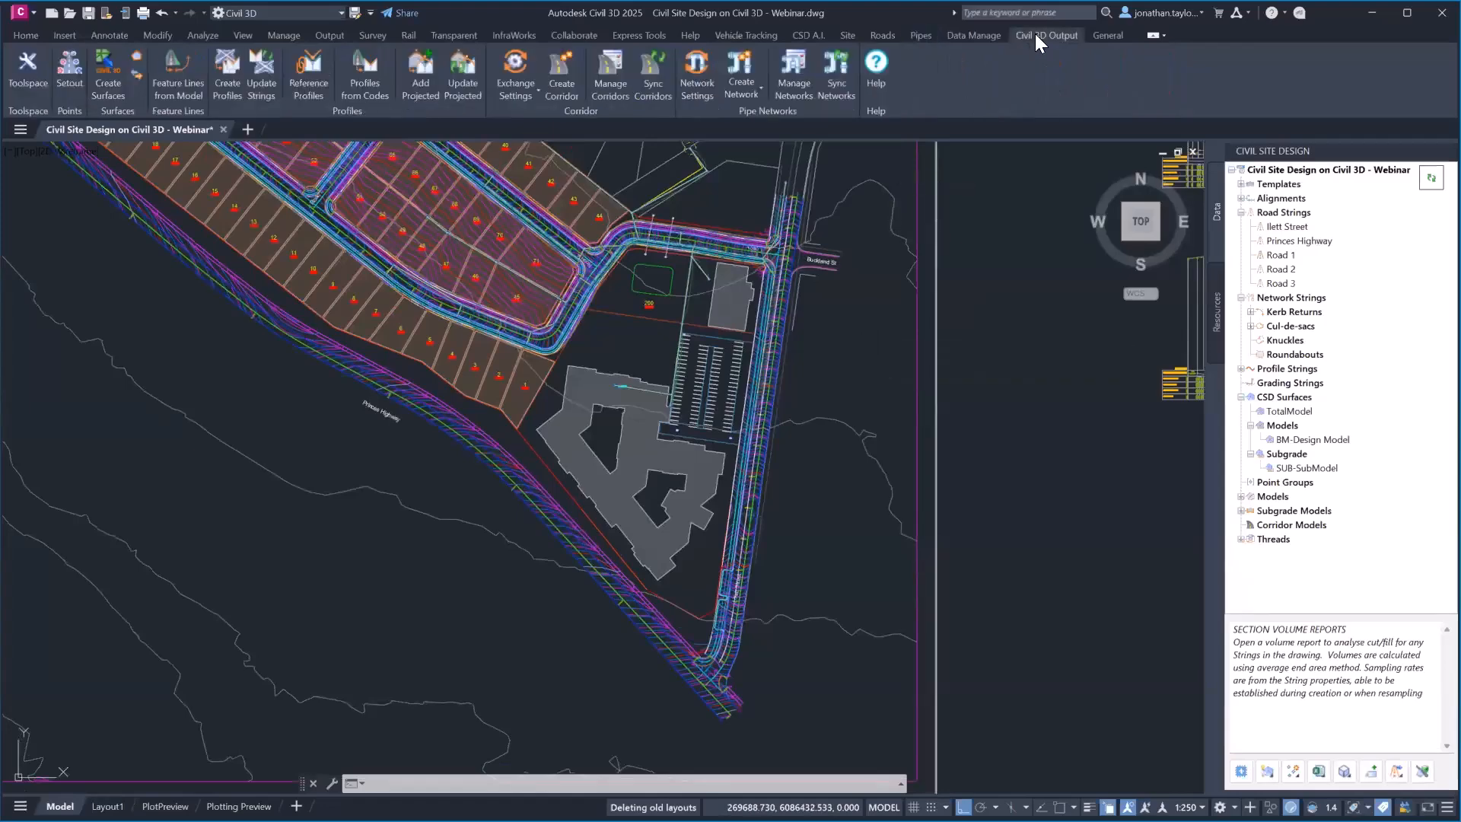
pyautogui.rightClick(1288, 525)
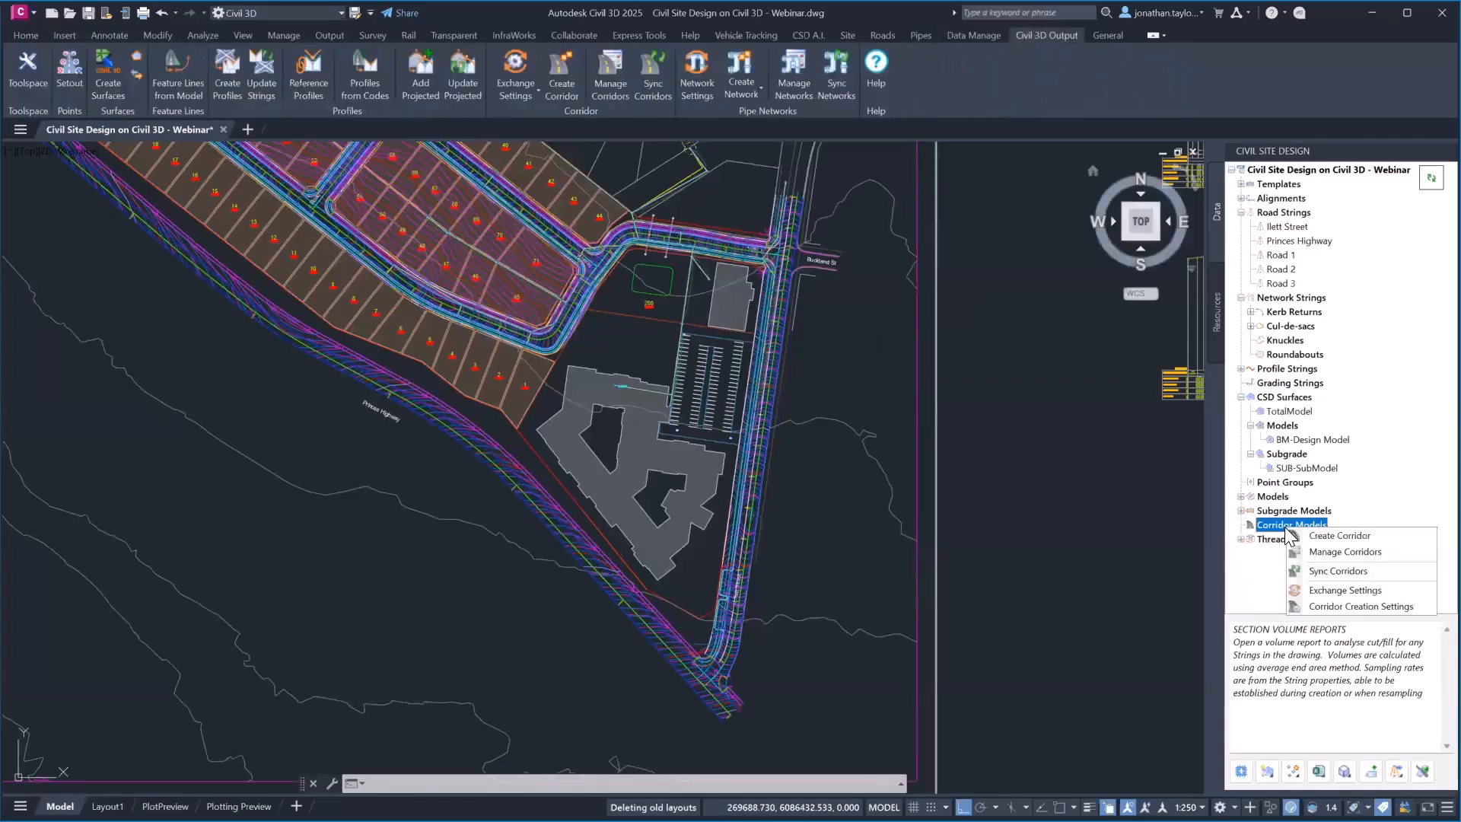
pyautogui.click(1313, 537)
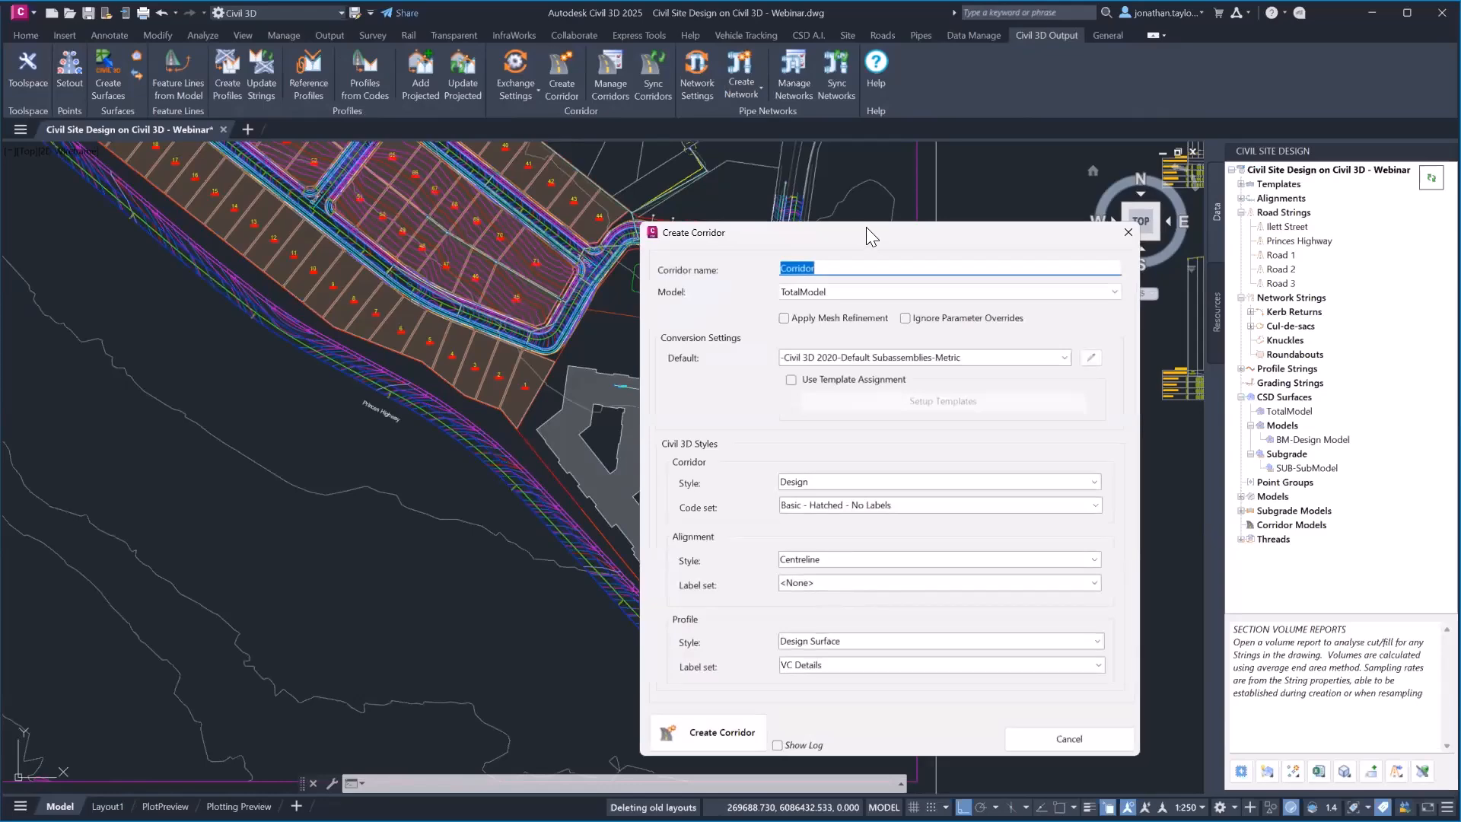
# Step: Review the corridor conversion settings that map the Road code group to its subassembly parameters, then close them unchanged
pyautogui.moveTo(871, 224); pyautogui.dragTo(943, 193)
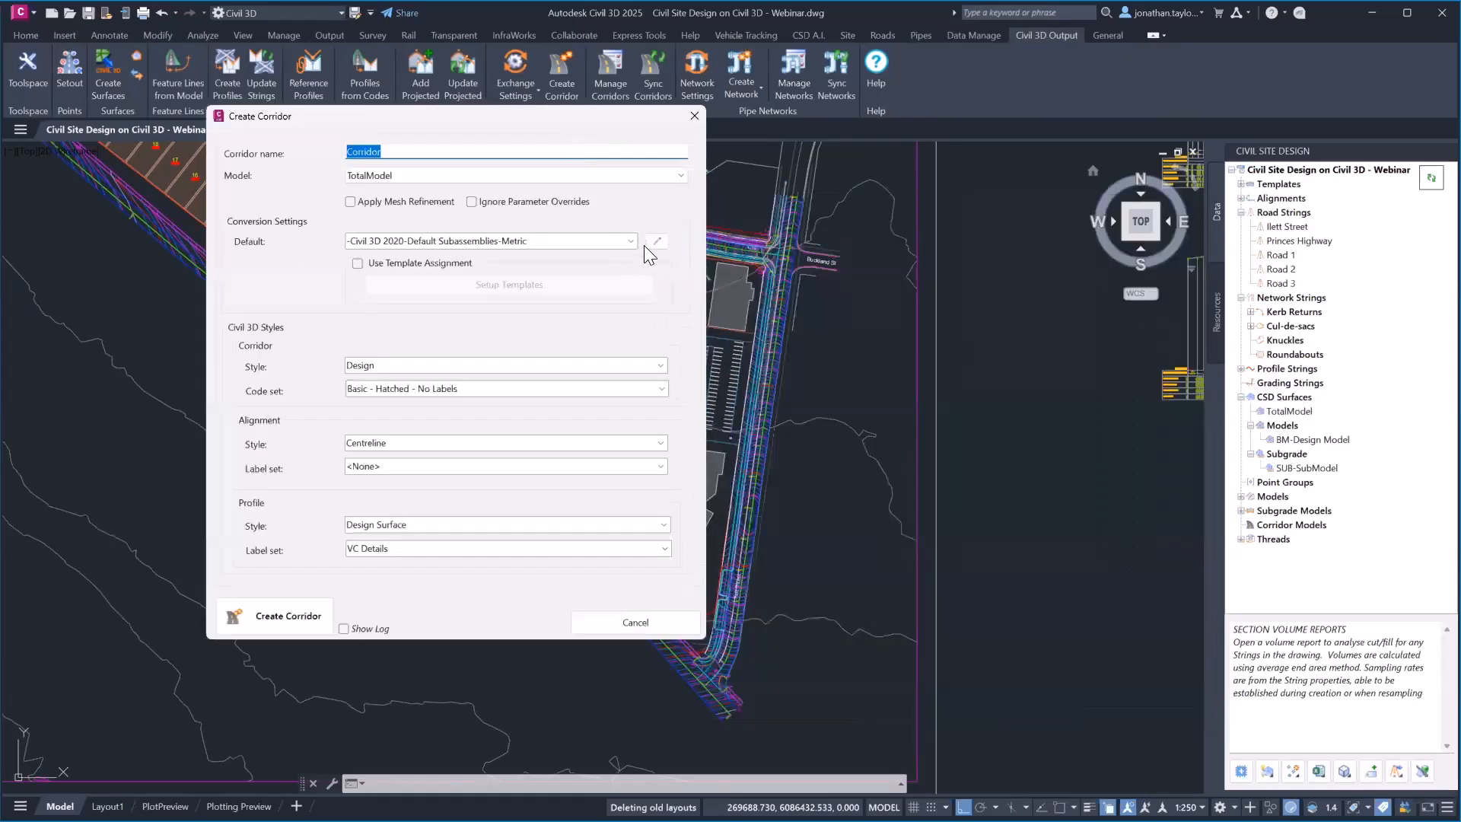
pyautogui.click(654, 242)
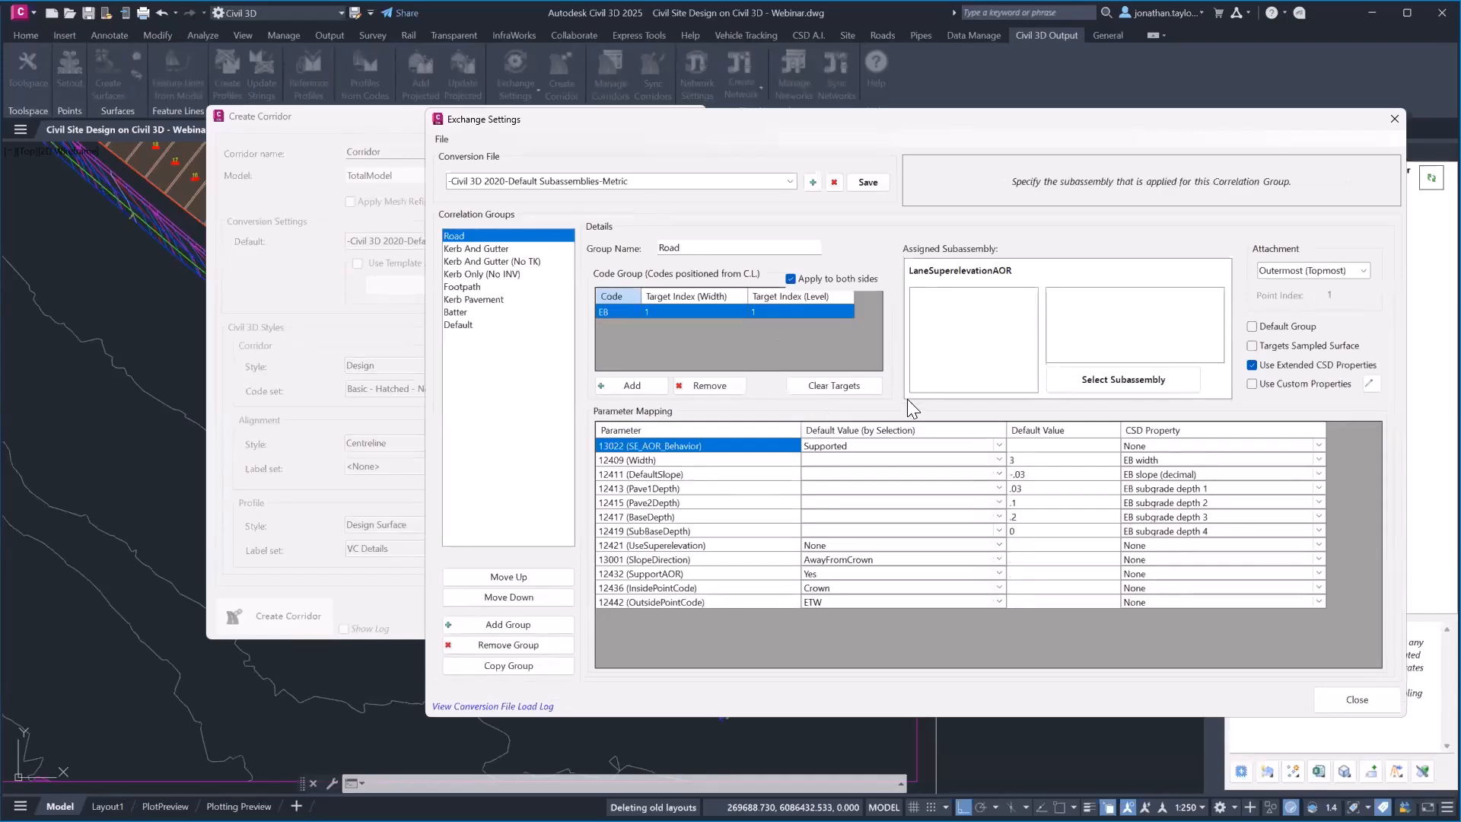
pyautogui.click(1393, 120)
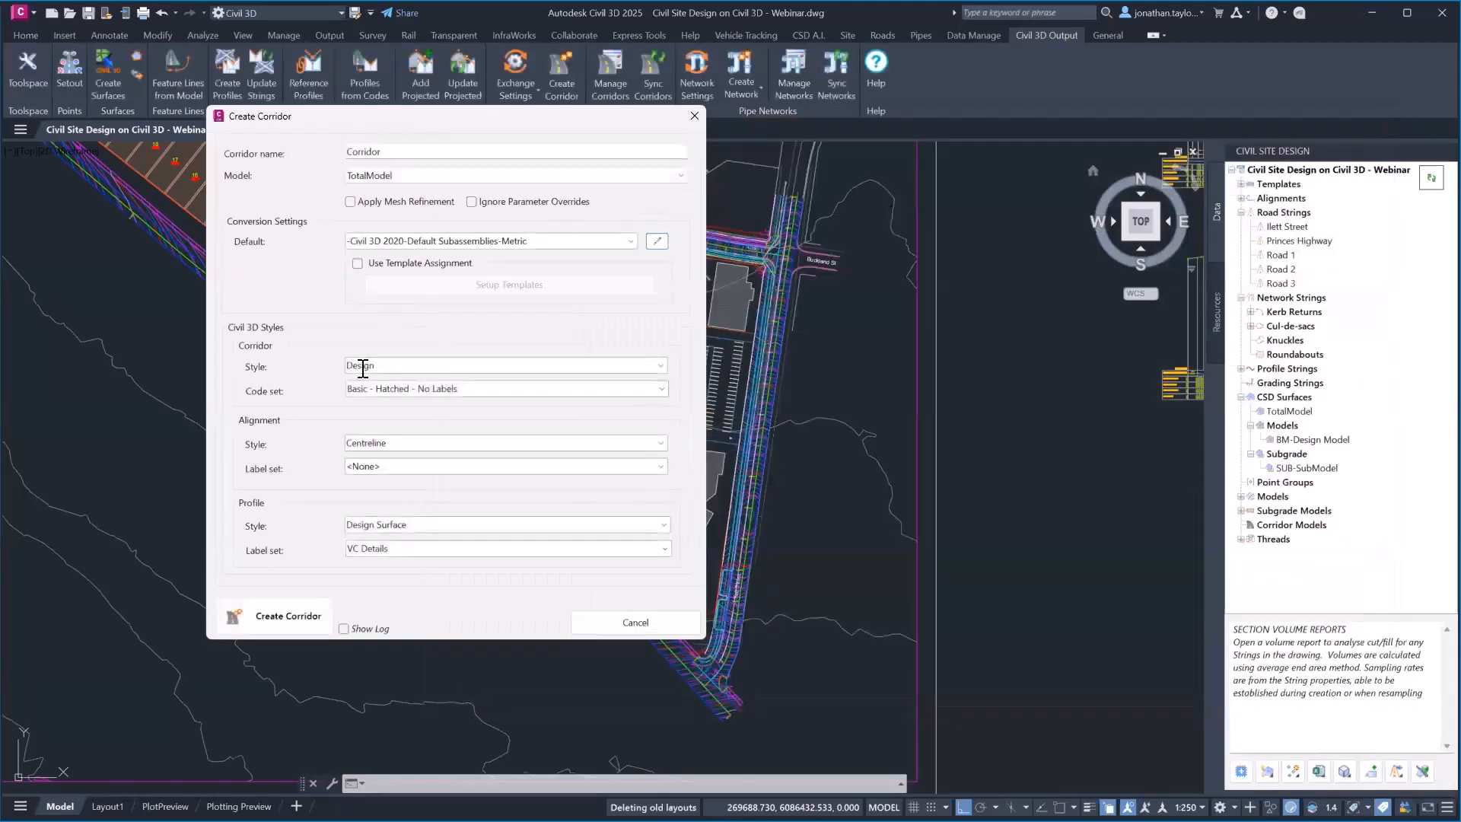
# Step: Create the corridor from TotalModel with the default metric subassemblies, placing its assemblies in the empty area beyond the long sections
pyautogui.moveTo(457, 128); pyautogui.dragTo(279, 183)
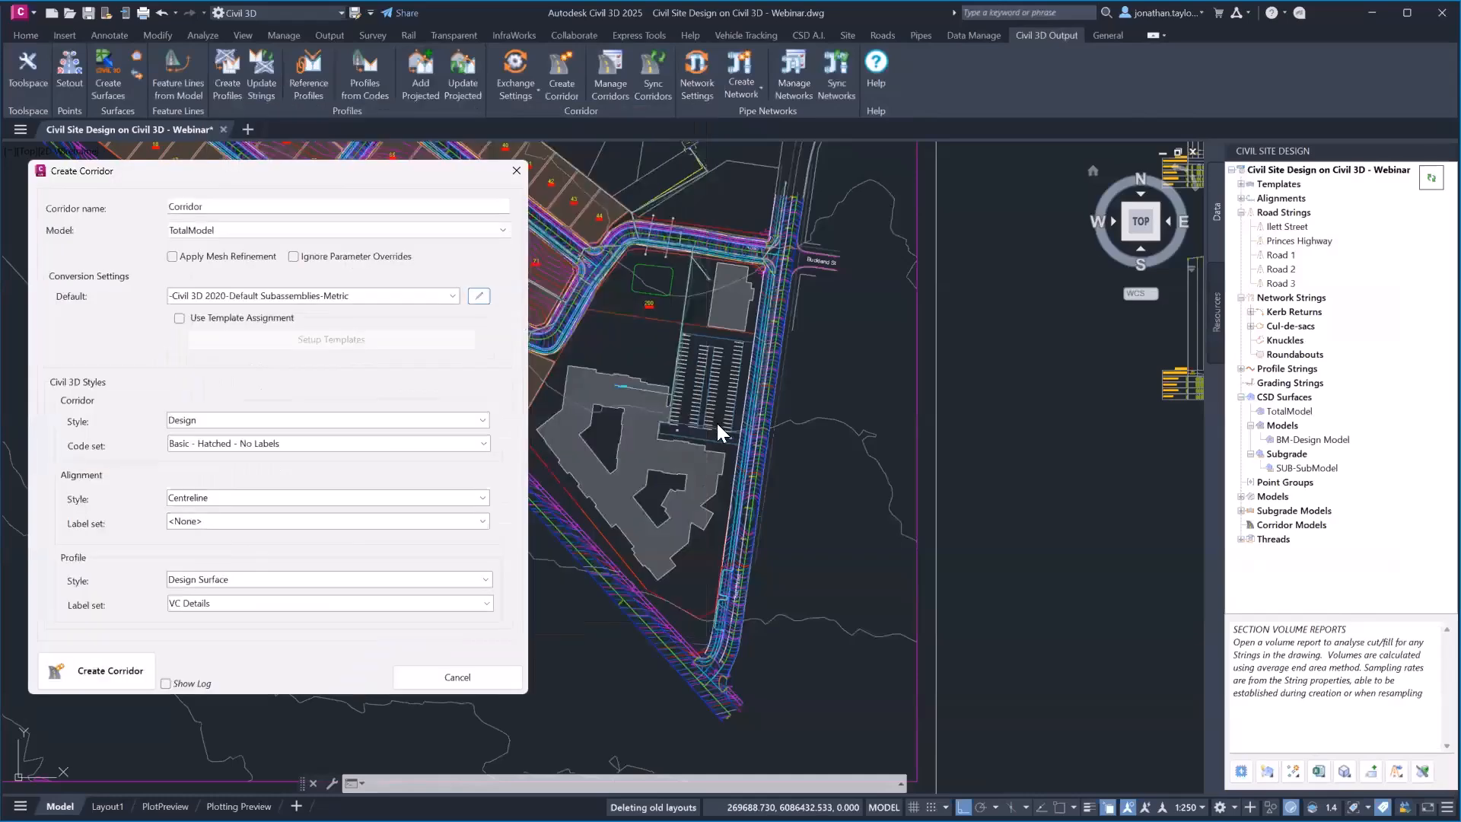
pyautogui.scroll(-2, 637, 601)
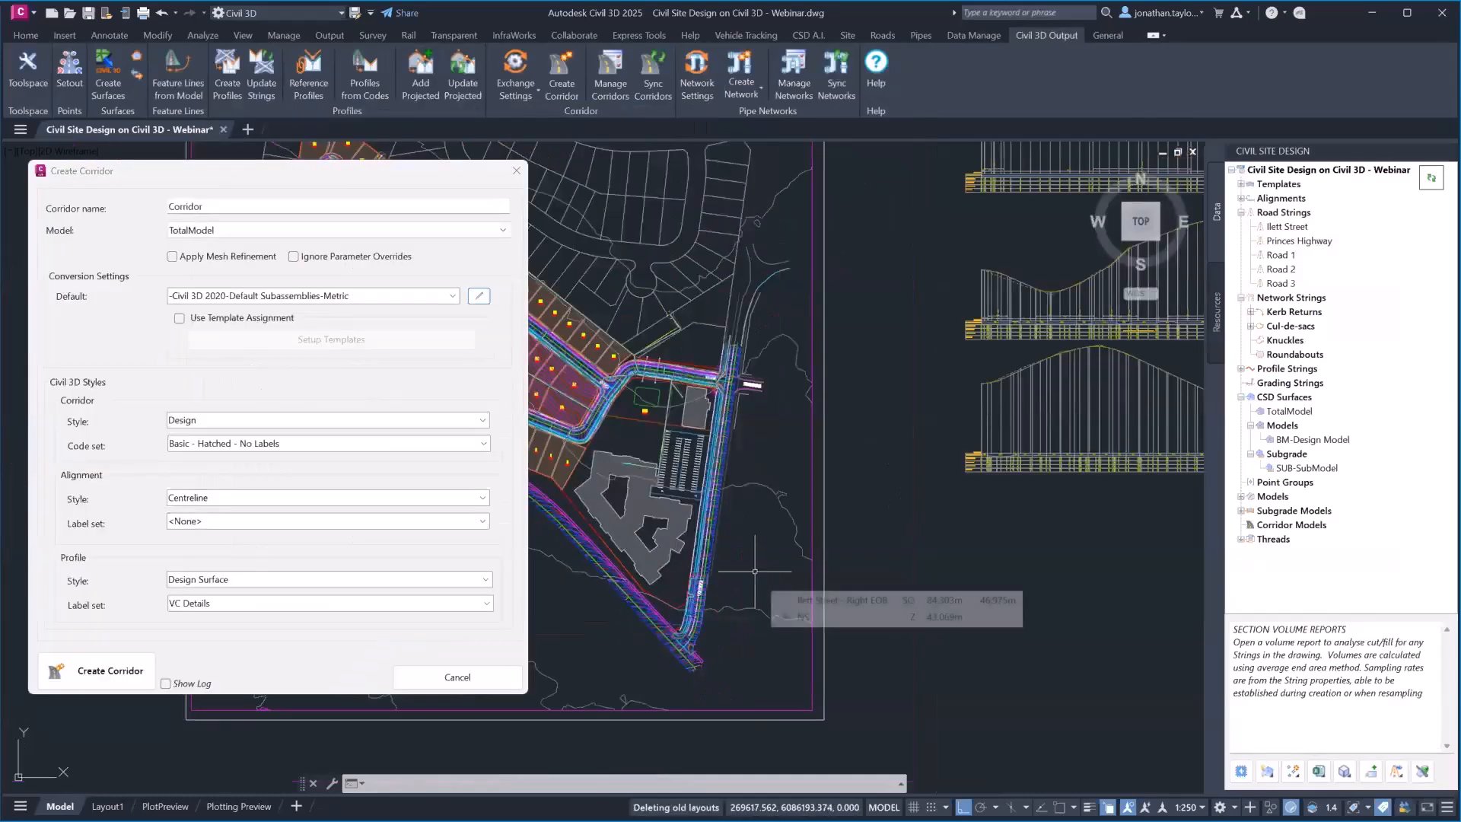
pyautogui.scroll(-2, 593, 384)
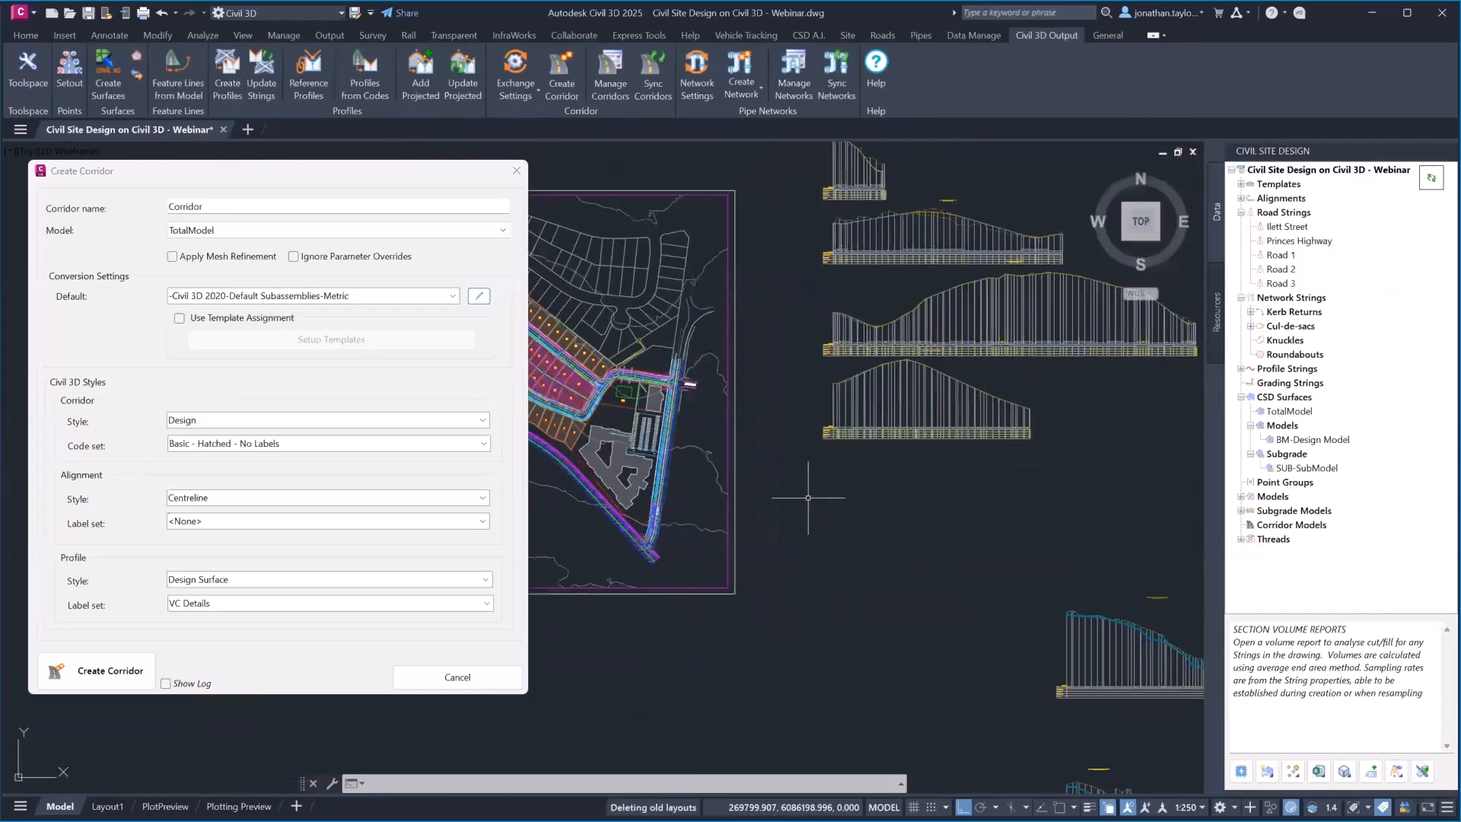
pyautogui.click(124, 672)
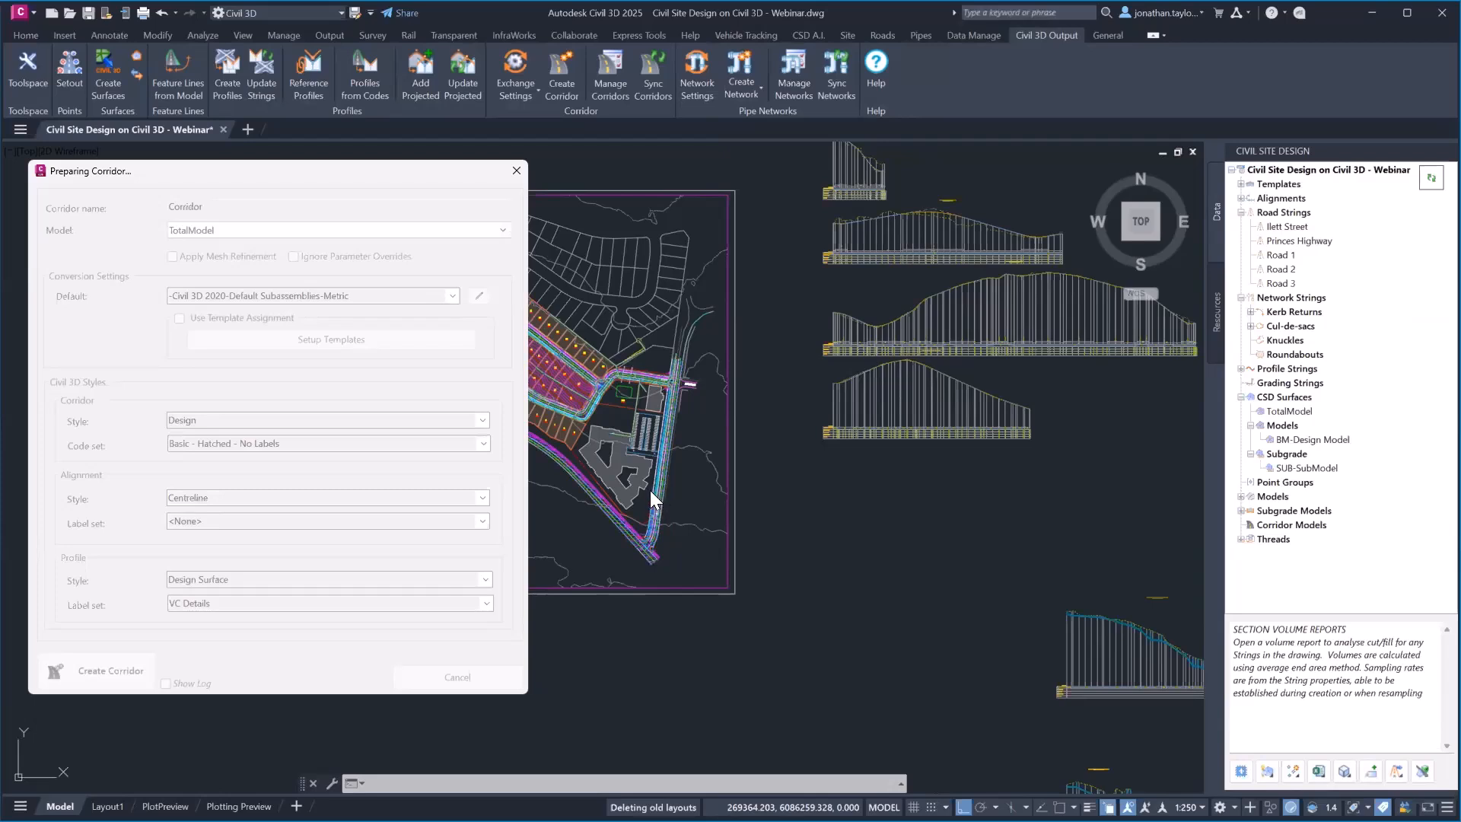
pyautogui.scroll(-2, 565, 429)
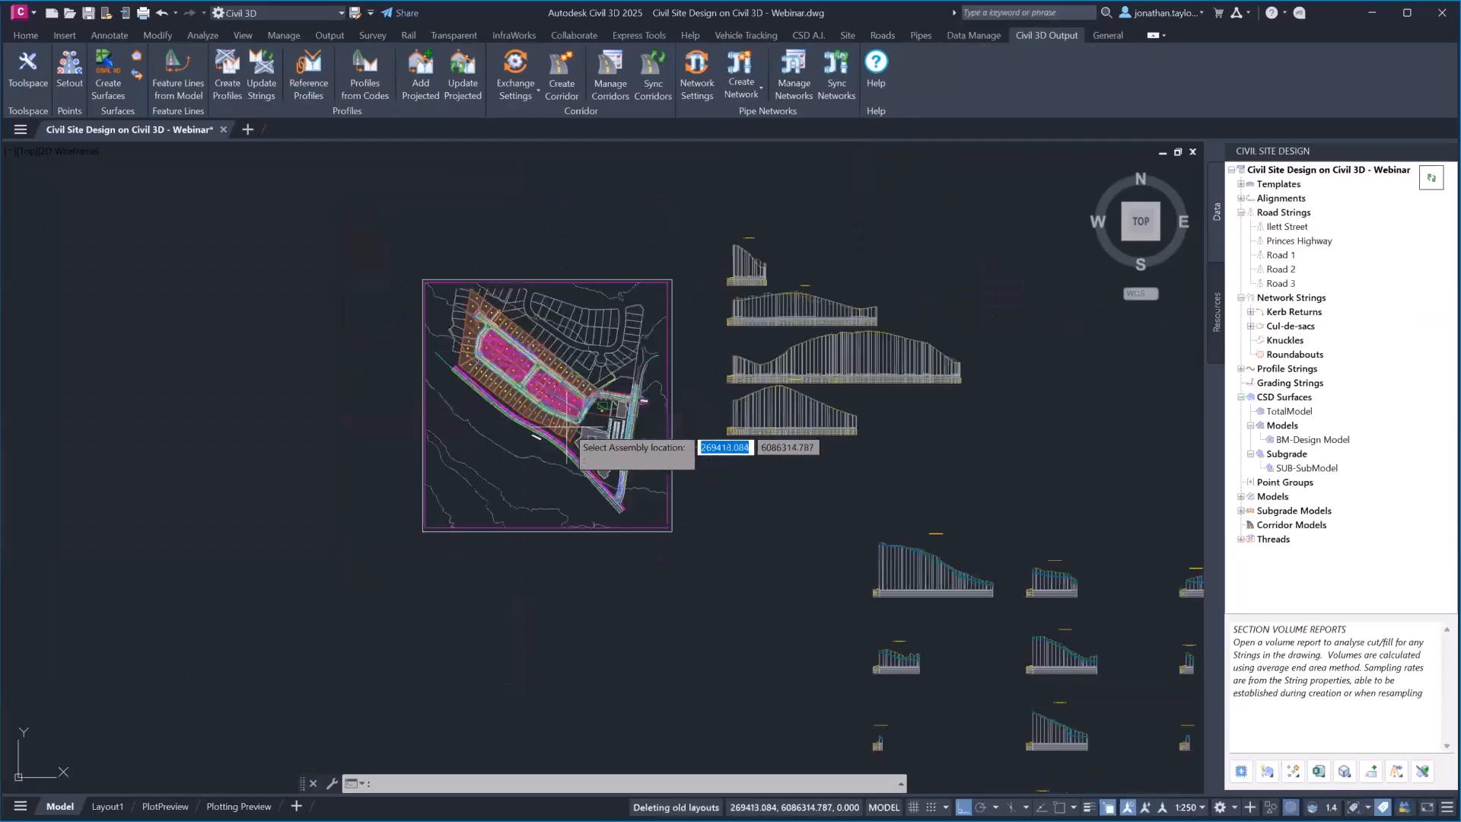
pyautogui.moveTo(552, 518)
pyautogui.mouseDown(button='middle')
pyautogui.moveTo(393, 399)
pyautogui.moveTo(151, 486)
pyautogui.mouseUp(button='middle')
pyautogui.click(673, 280)
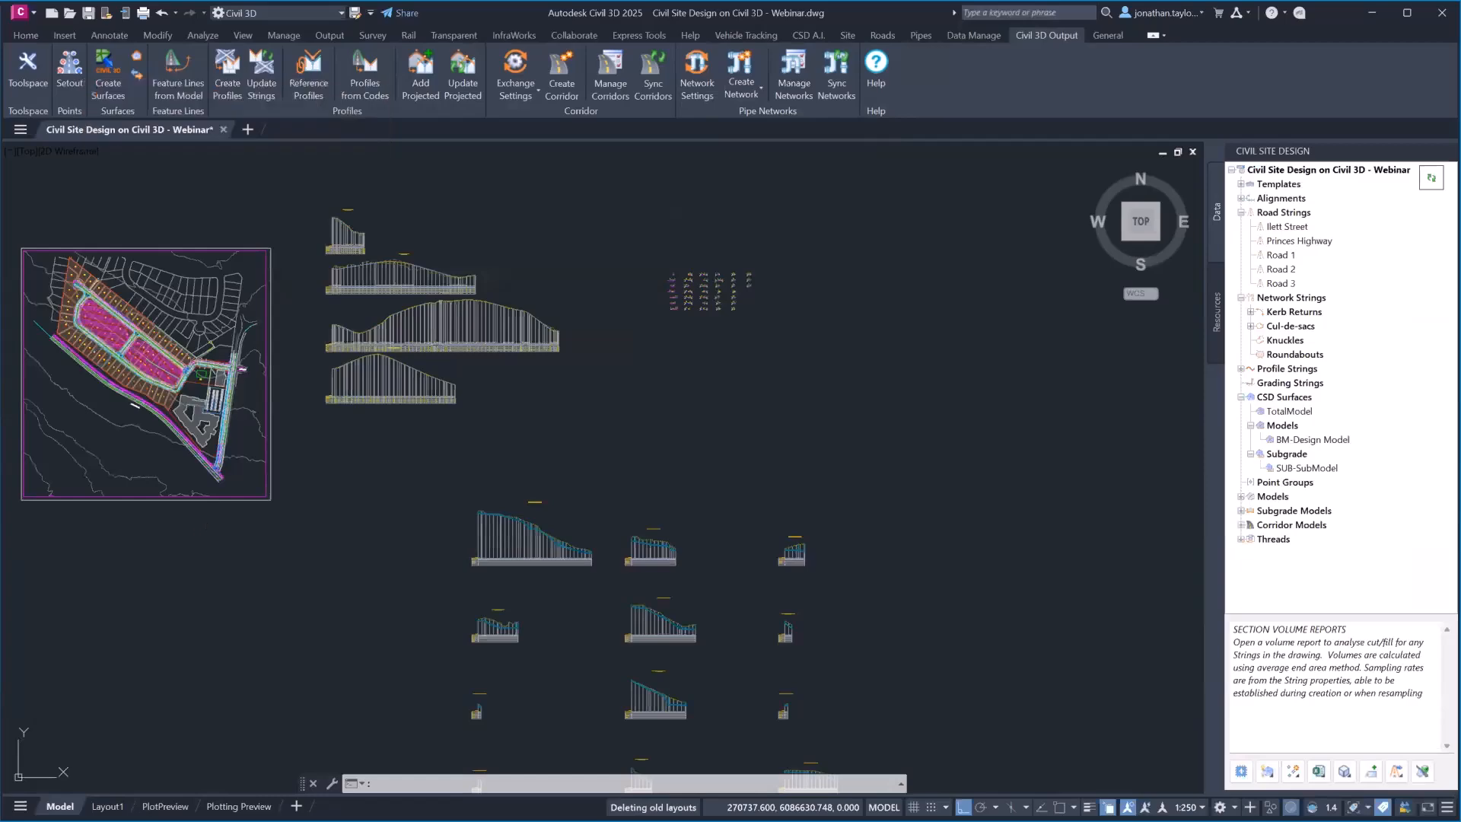
# Step: Select the new corridor near the Buckland St intersection and examine its extent along the subdivision roads
pyautogui.scroll(2, 143, 365)
pyautogui.scroll(1, 196, 315)
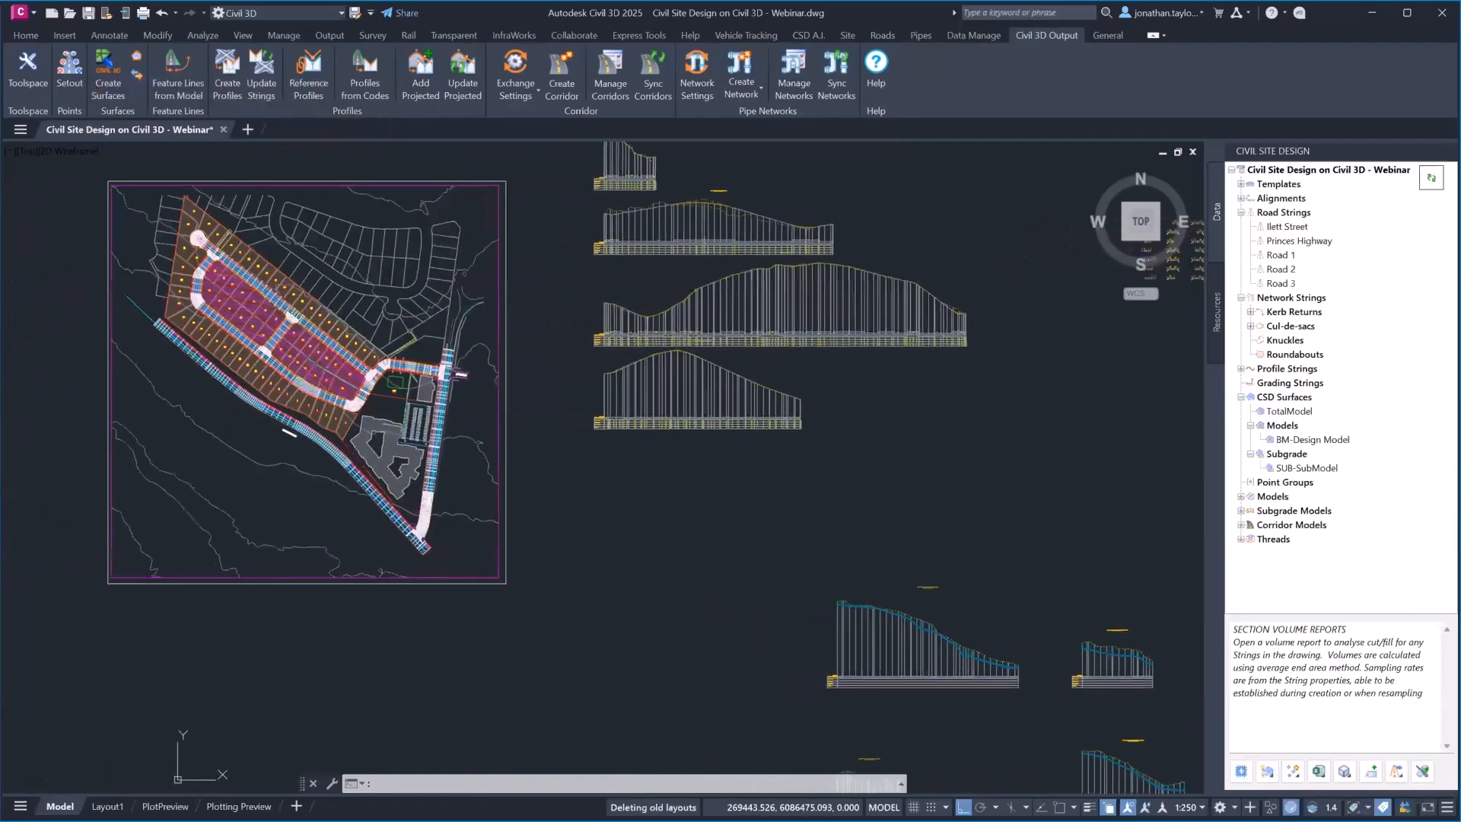
pyautogui.scroll(5, 444, 372)
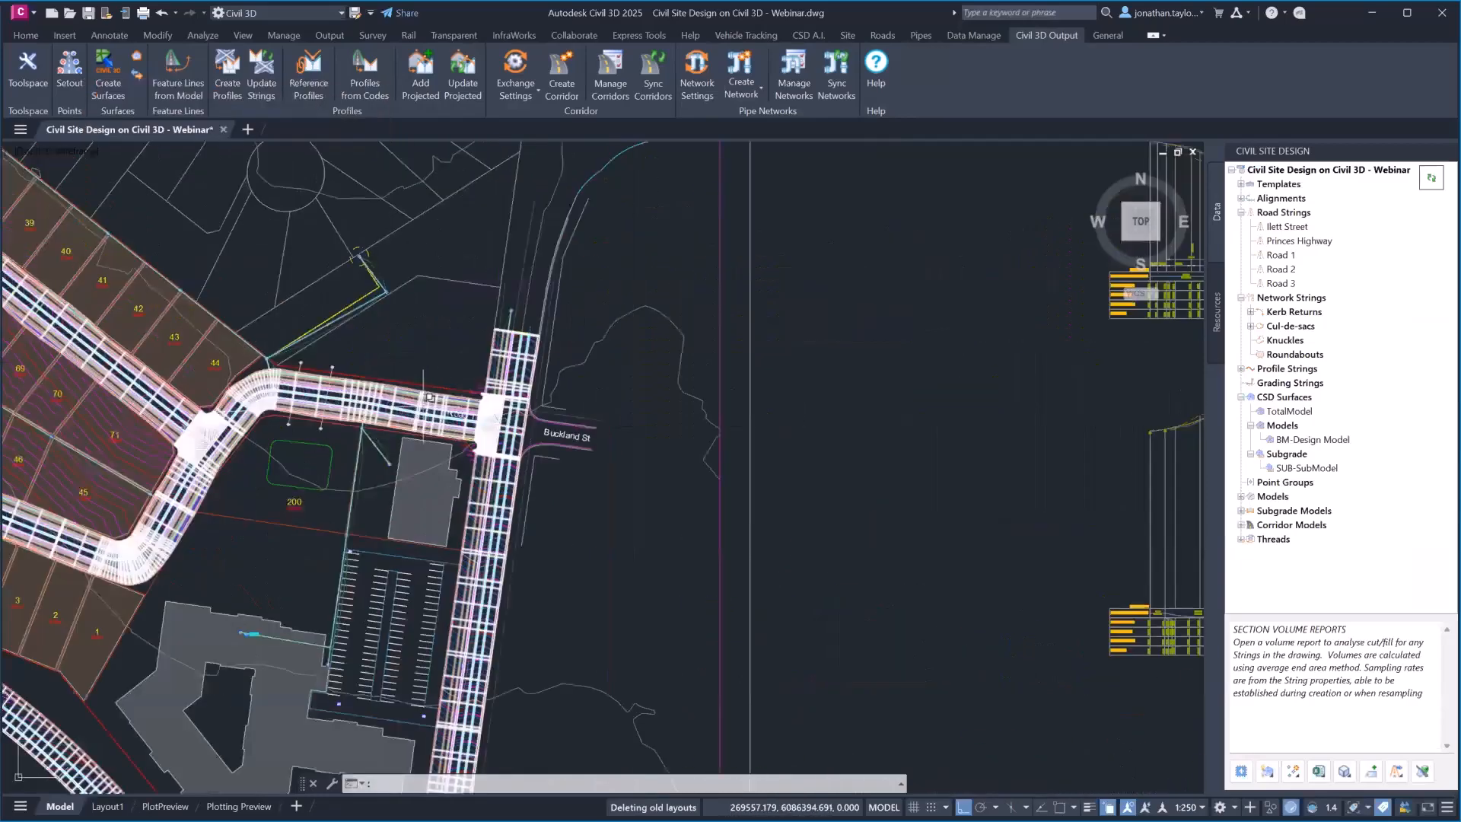
pyautogui.click(441, 386)
pyautogui.click(491, 456)
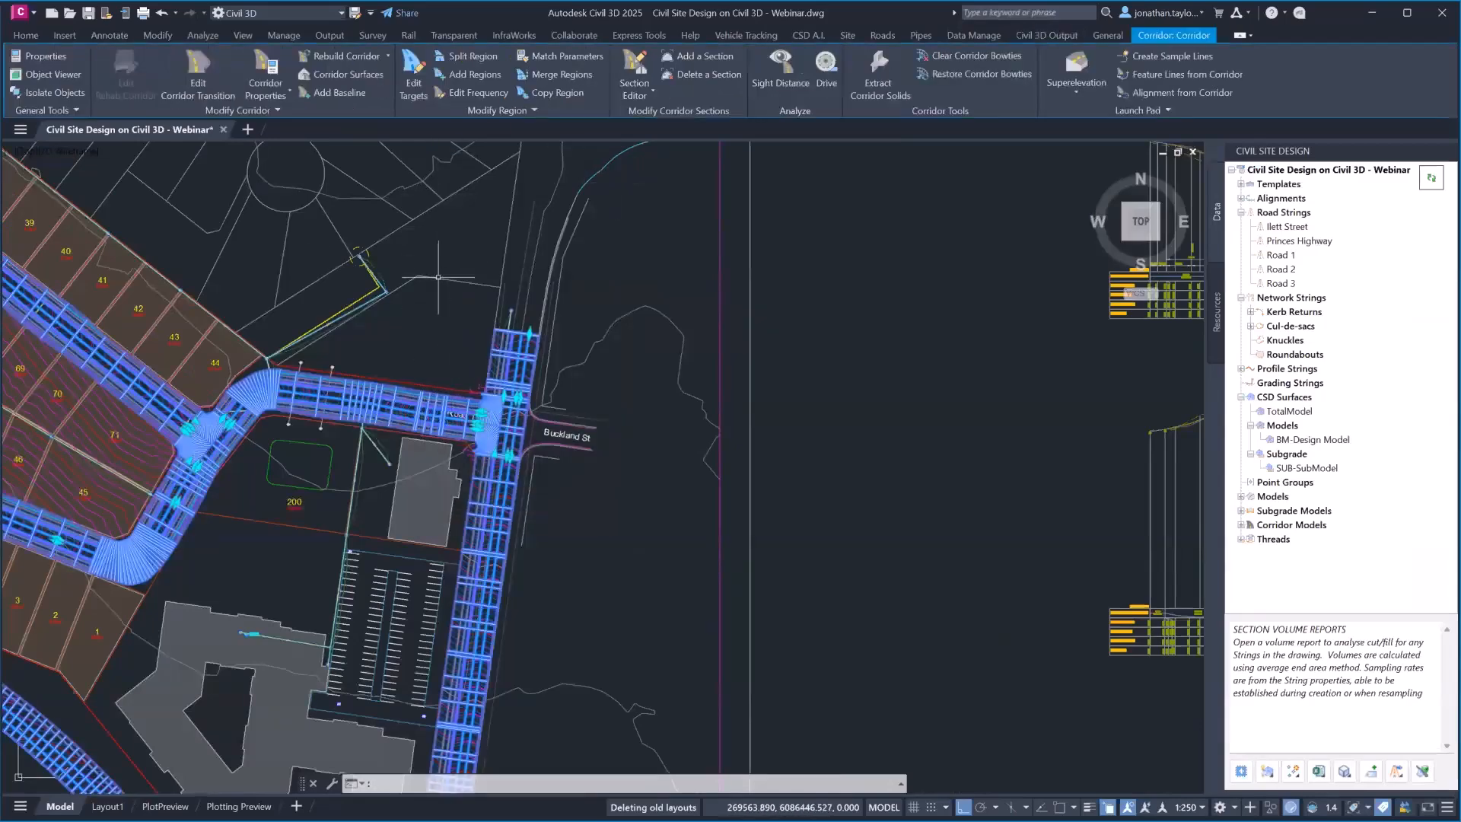
pyautogui.scroll(-2, 440, 275)
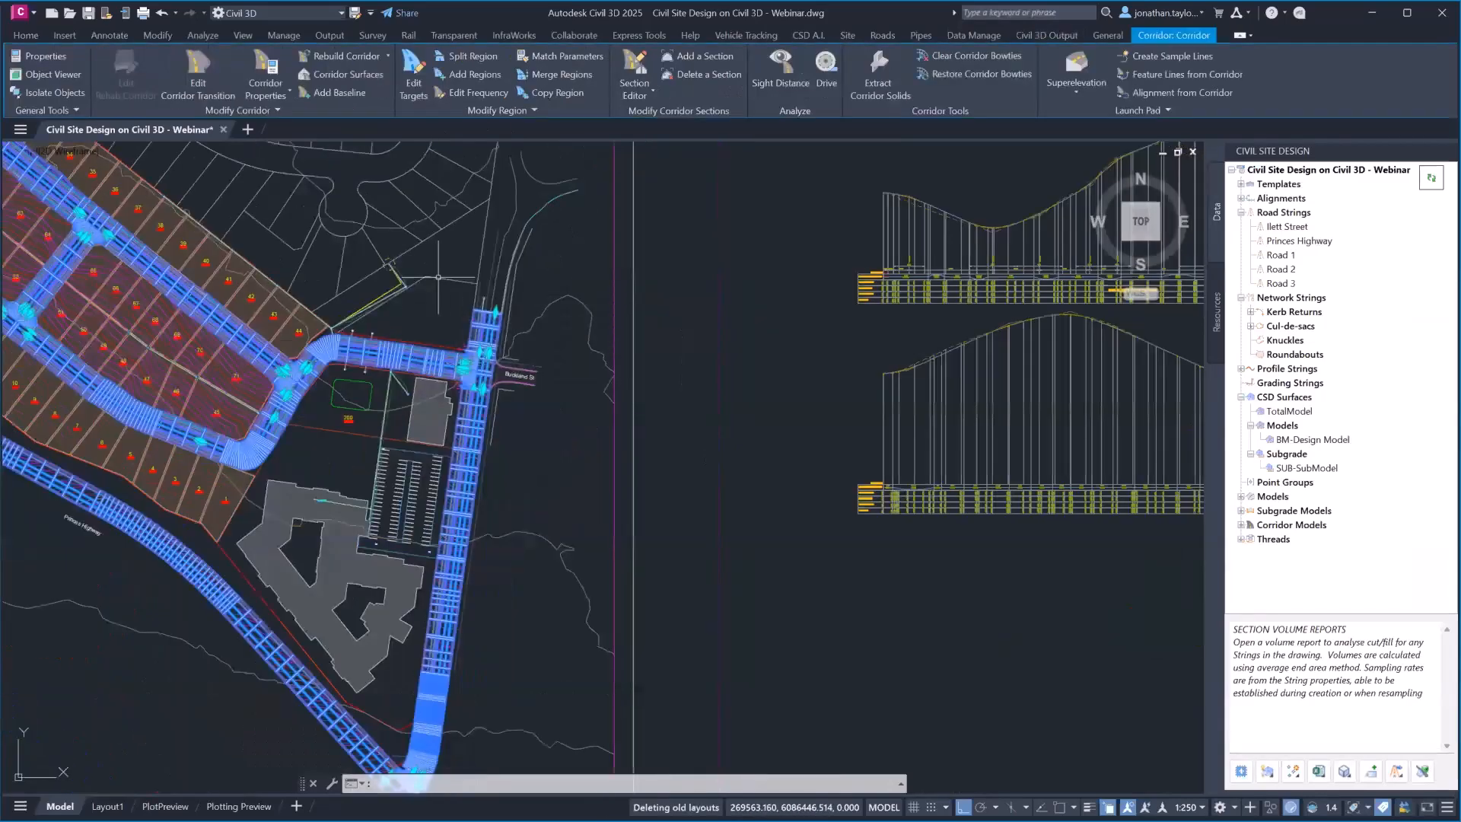
# Step: Synchronise the Civil 3D corridor with the current road design from the Corridor Models collection
pyautogui.rightClick(1278, 525)
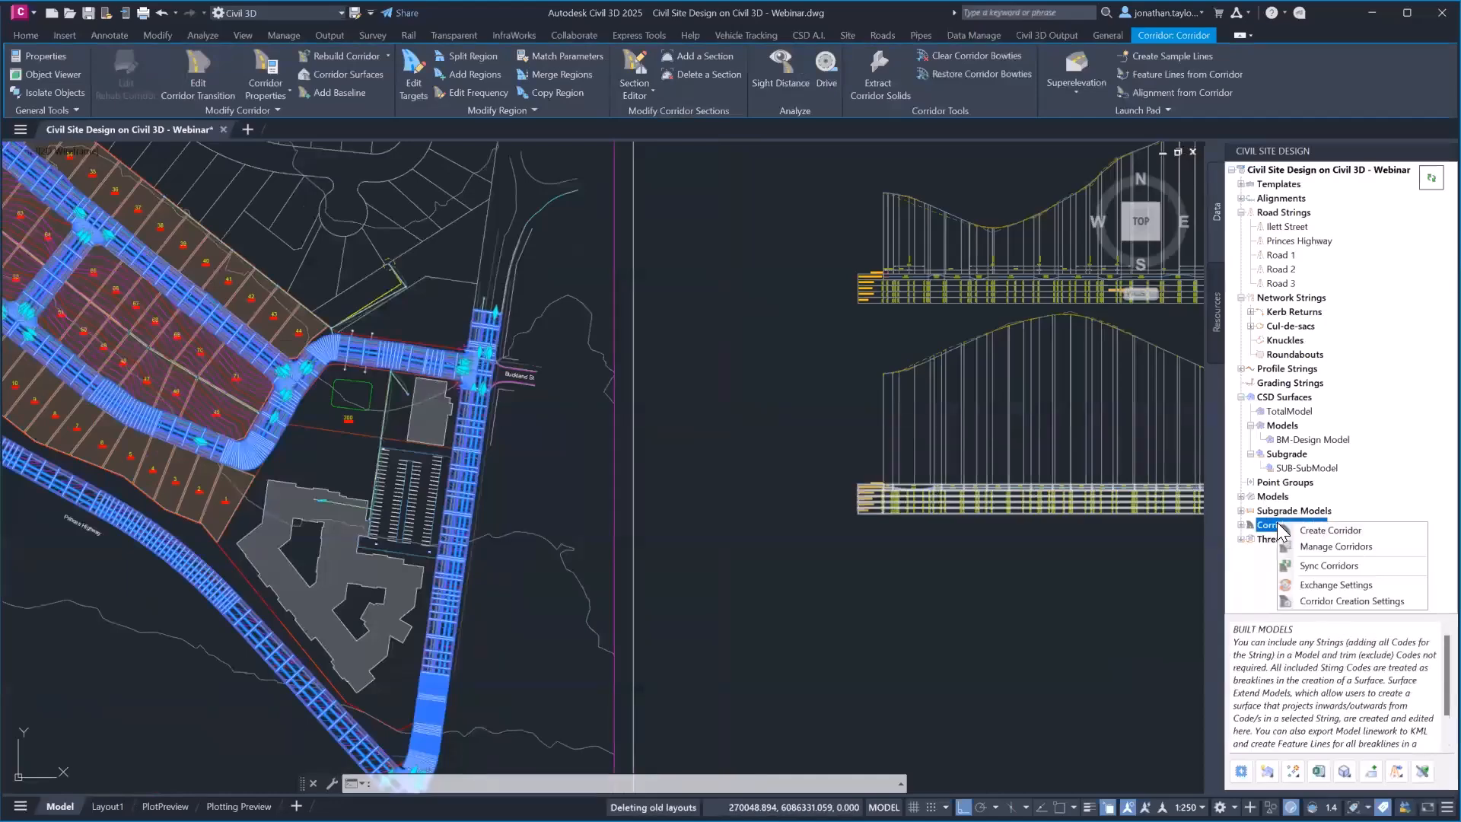
pyautogui.click(1342, 572)
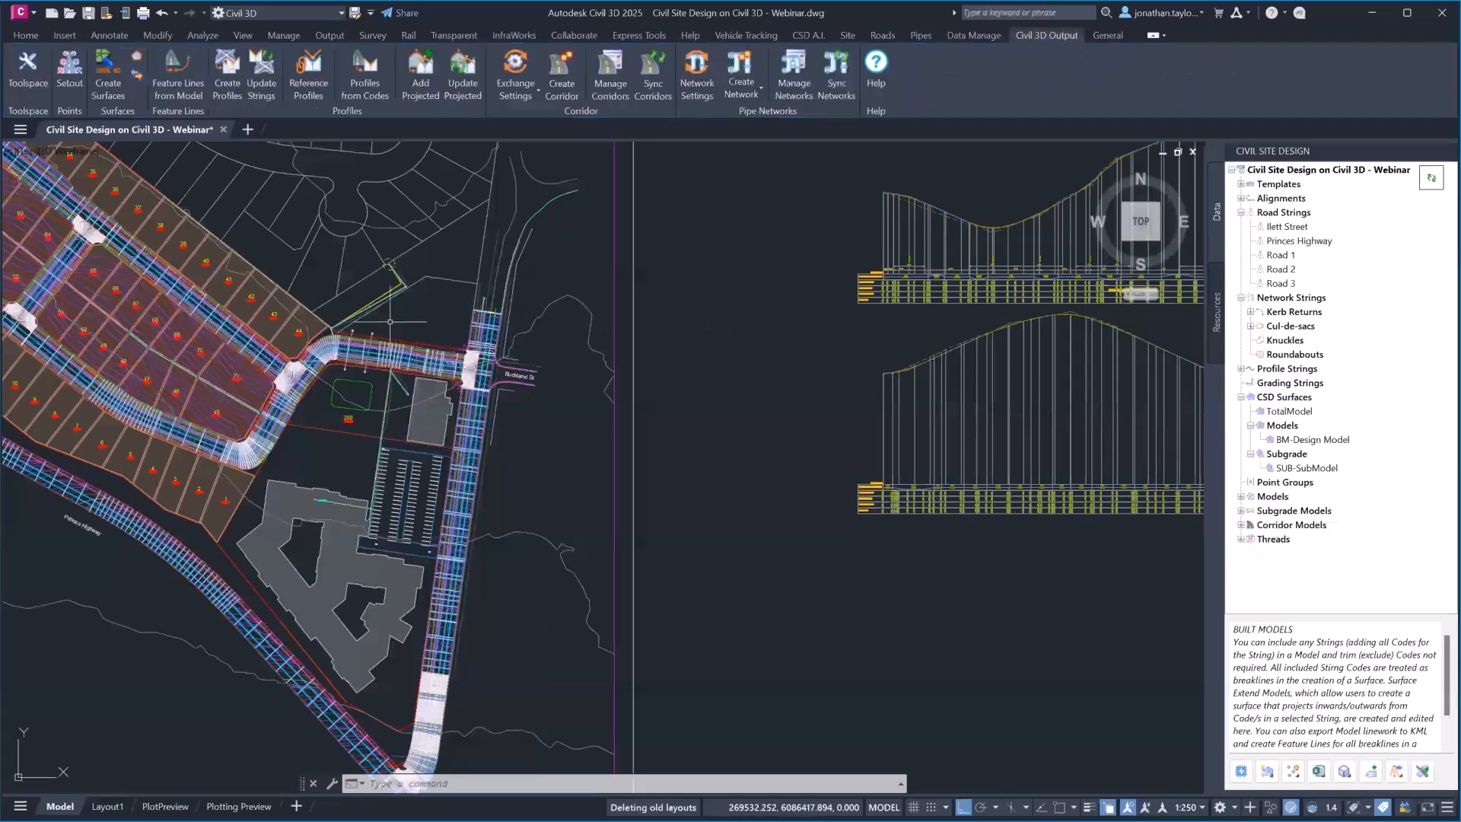
# Step: Examine the corridor assemblies placed beyond the long sections, including their subassembly offsets, crossfalls and batter slopes
pyautogui.scroll(2, 389, 322)
pyautogui.scroll(-4, 416, 365)
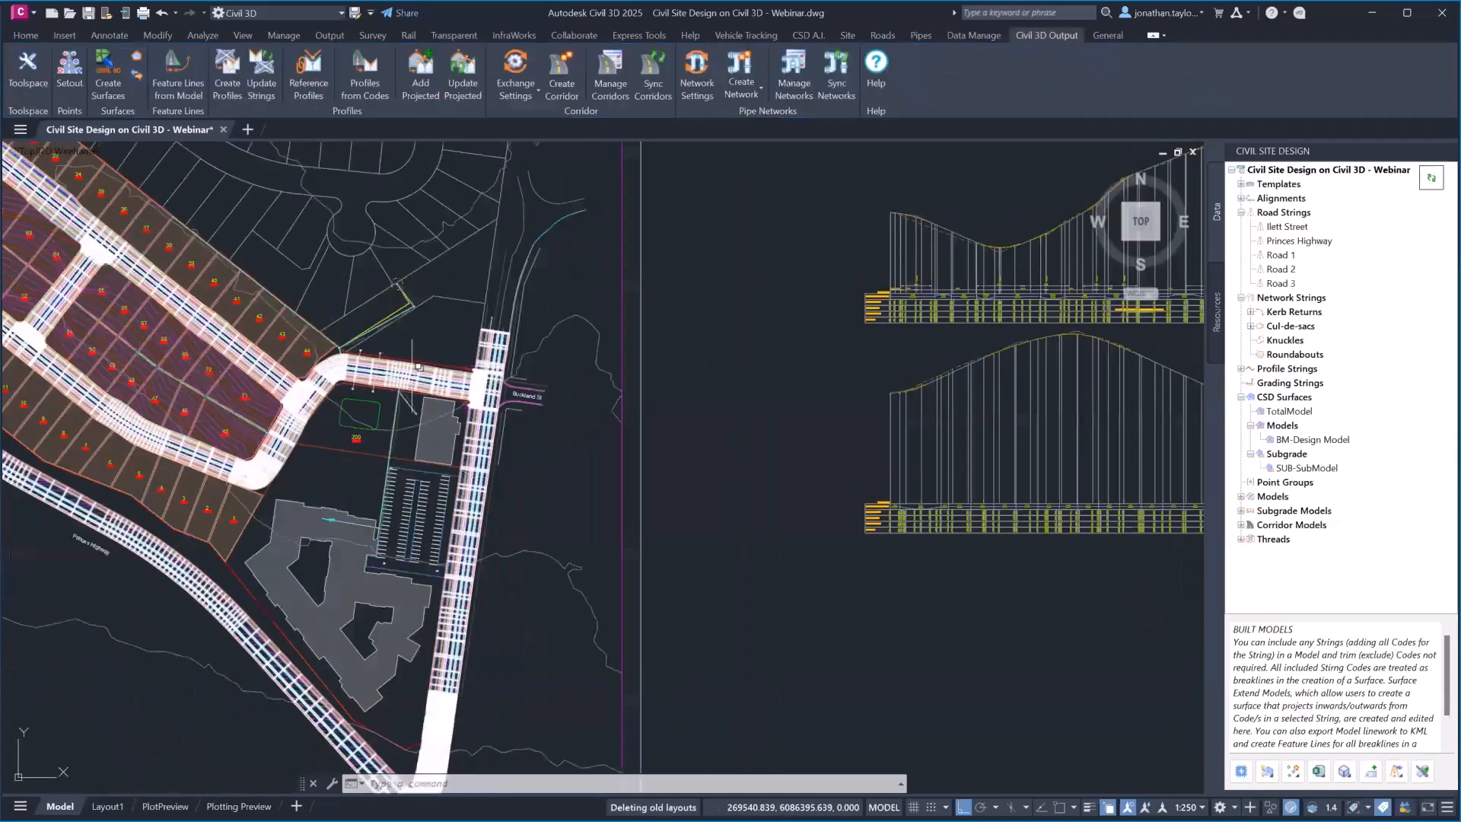
pyautogui.moveTo(657, 325); pyautogui.dragTo(194, 462, button='middle')
pyautogui.moveTo(784, 395); pyautogui.dragTo(366, 391, button='middle')
pyautogui.scroll(8, 669, 369)
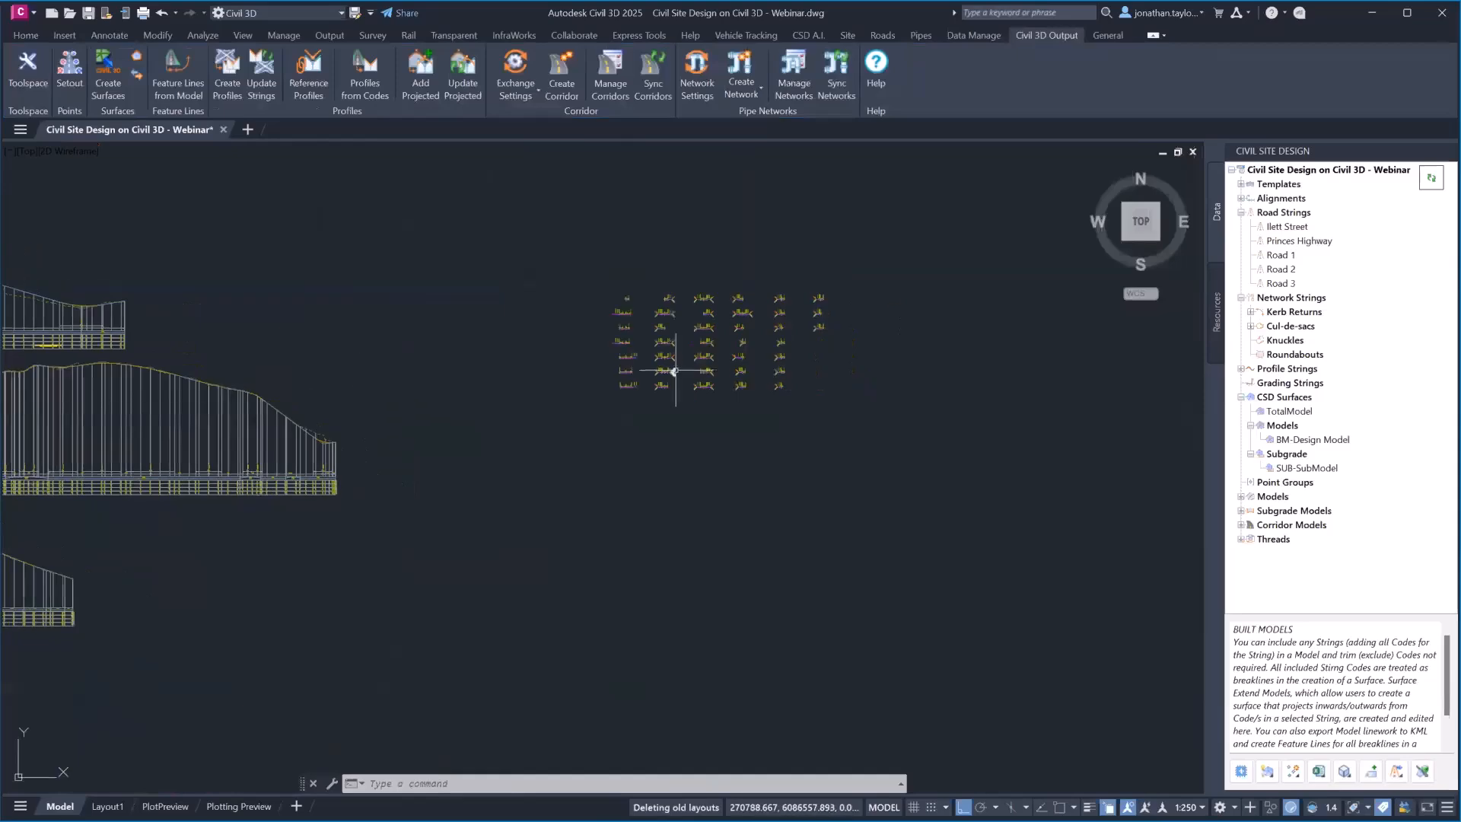
pyautogui.scroll(4, 562, 337)
pyautogui.scroll(-2, 562, 335)
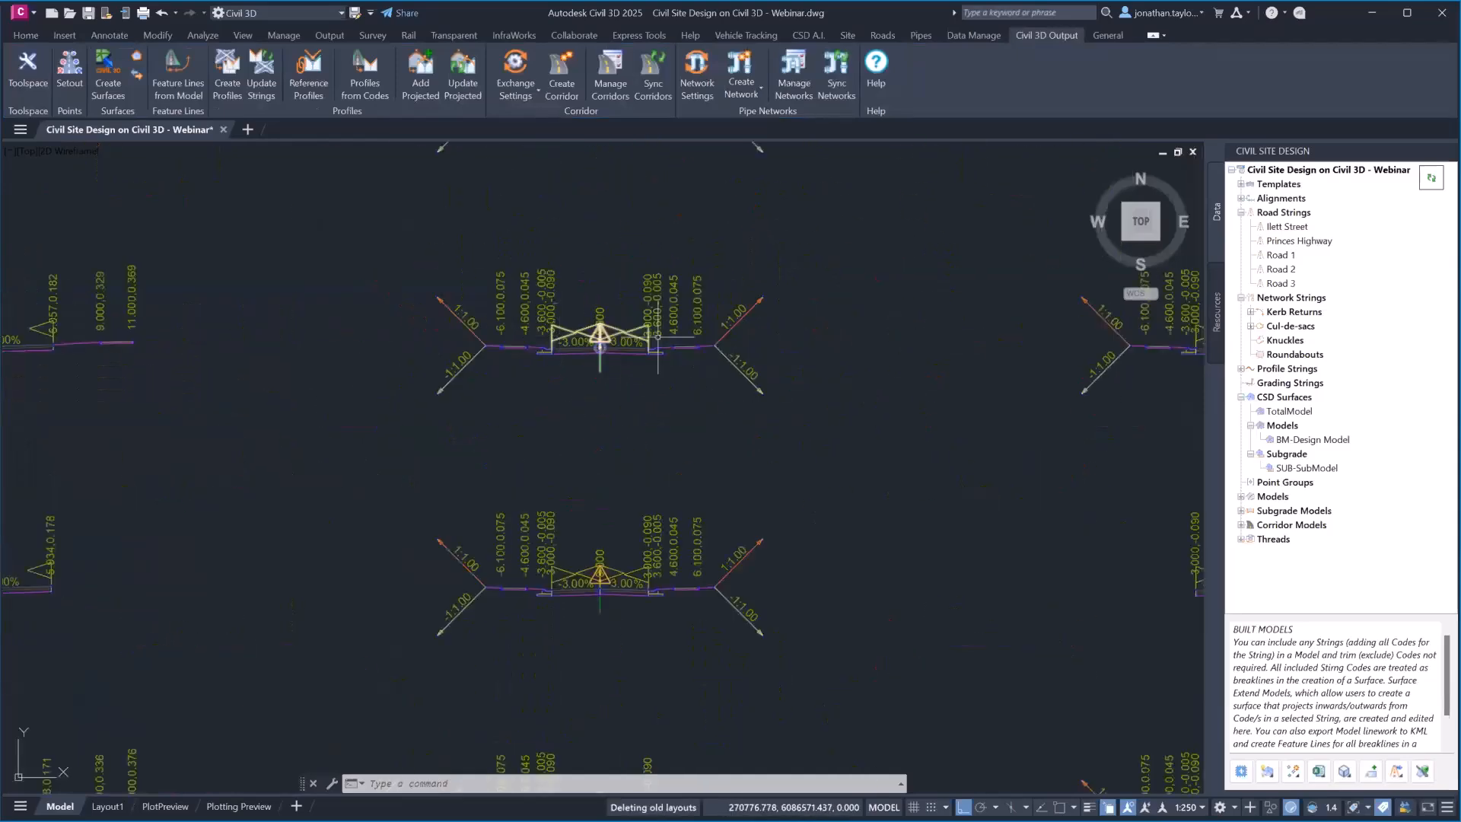
pyautogui.moveTo(989, 335); pyautogui.dragTo(551, 371, button='middle')
pyautogui.scroll(-10, 652, 440)
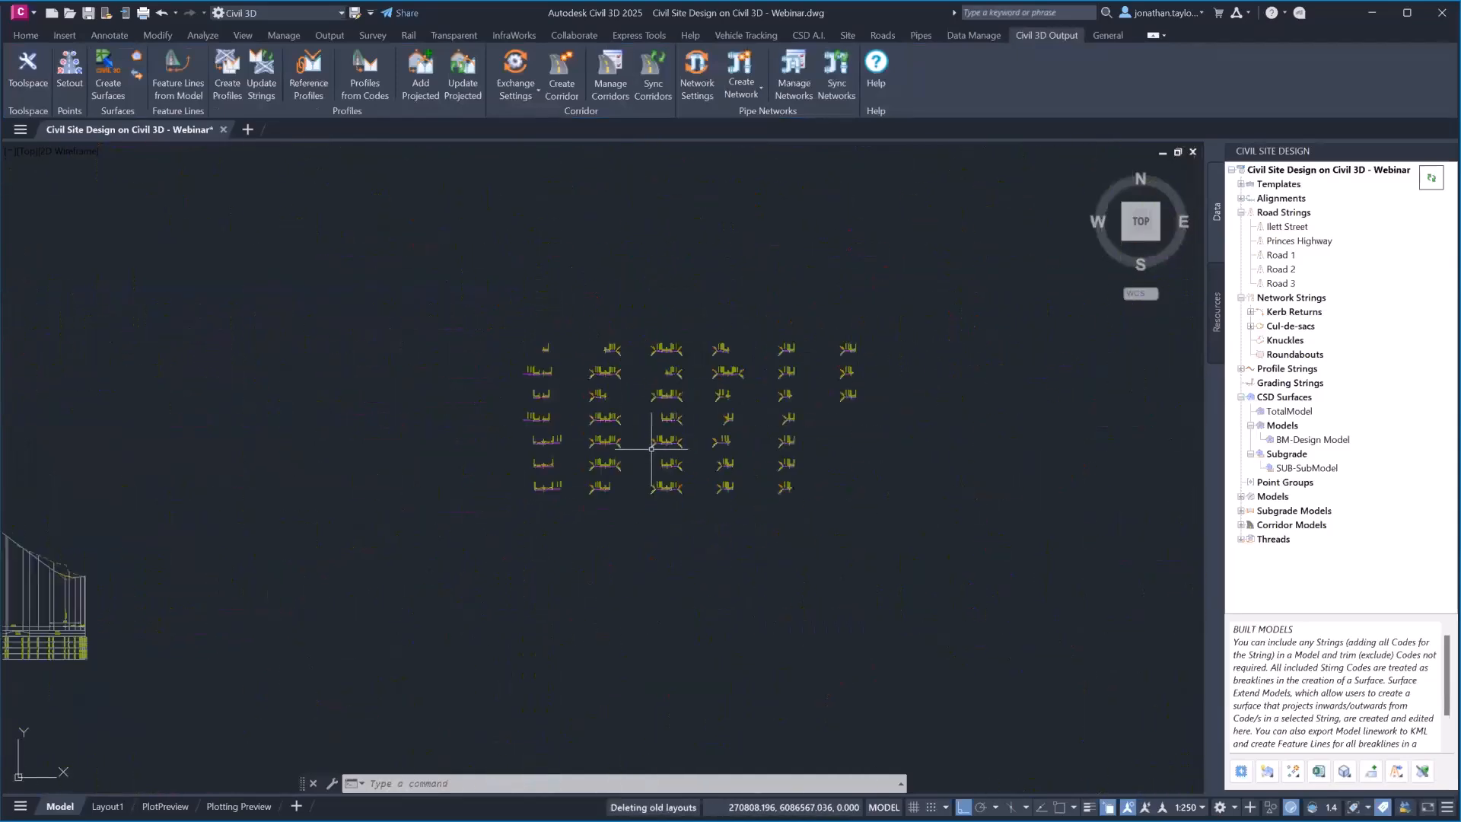
pyautogui.scroll(-5, 951, 439)
pyautogui.moveTo(572, 489); pyautogui.dragTo(767, 411, button='middle')
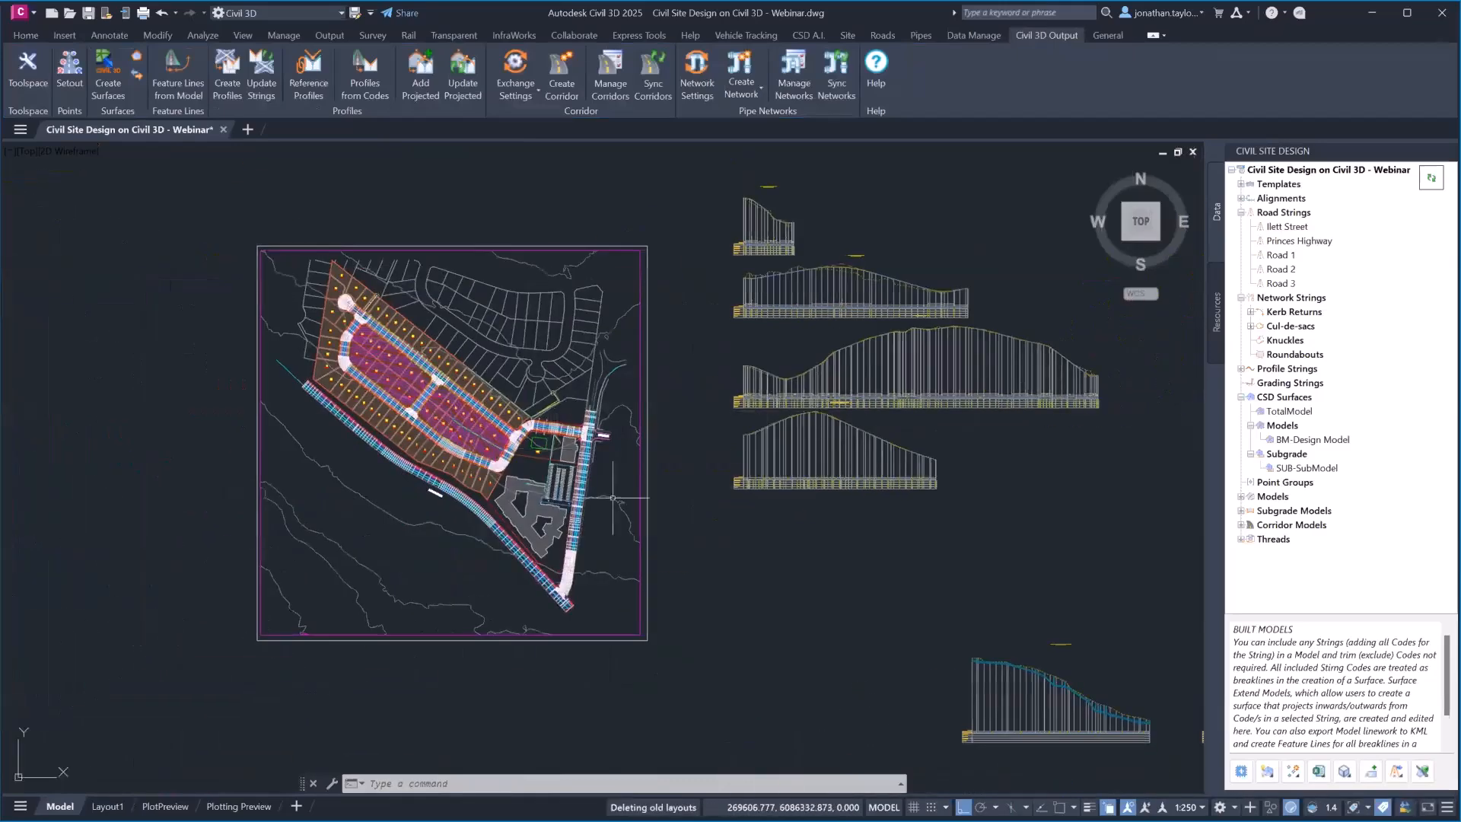
pyautogui.scroll(6, 617, 498)
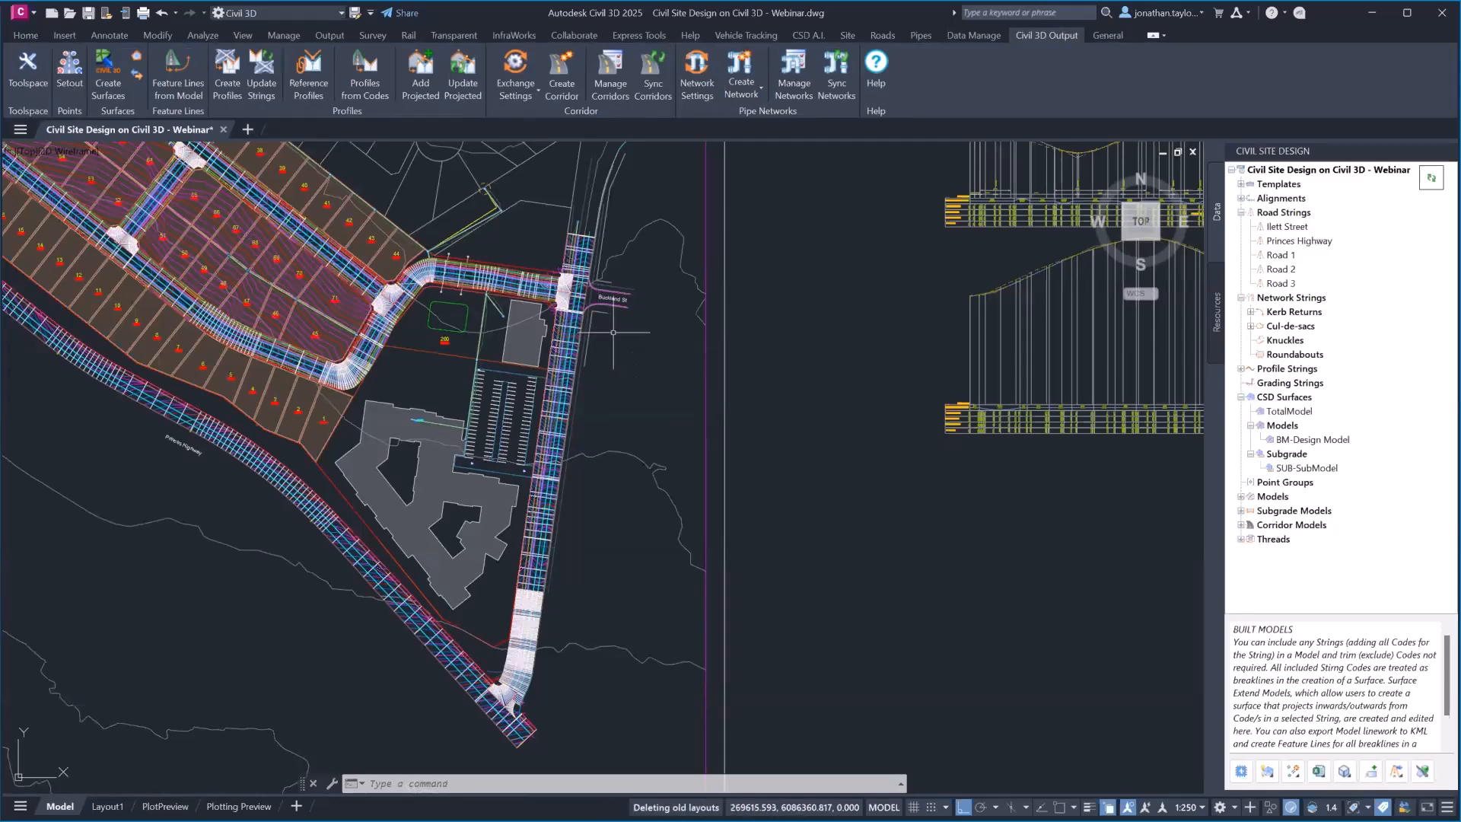
pyautogui.moveTo(613, 332)
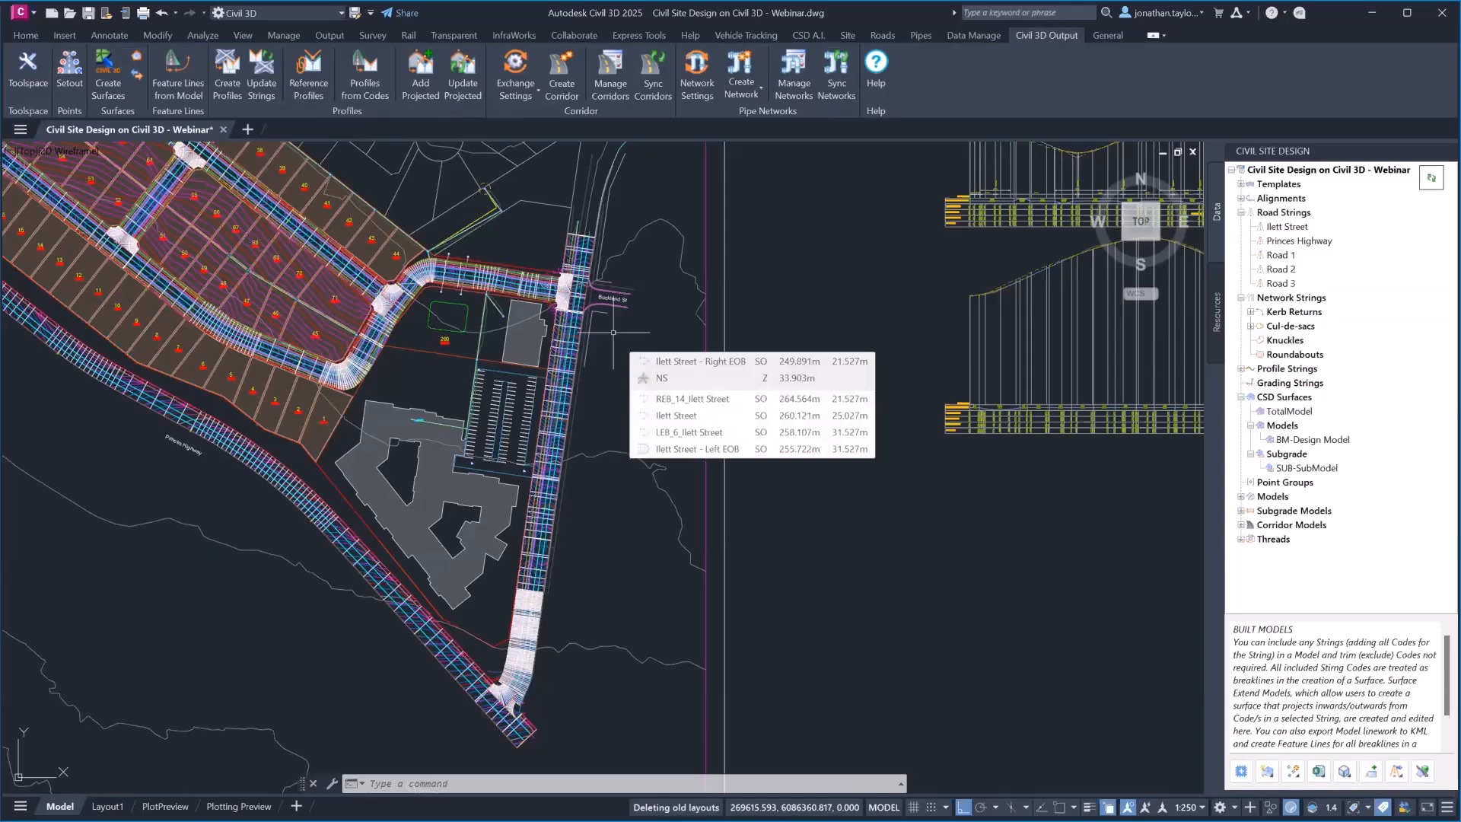
pyautogui.scroll(-2, 618, 350)
pyautogui.moveTo(654, 352); pyautogui.dragTo(533, 462, button='middle')
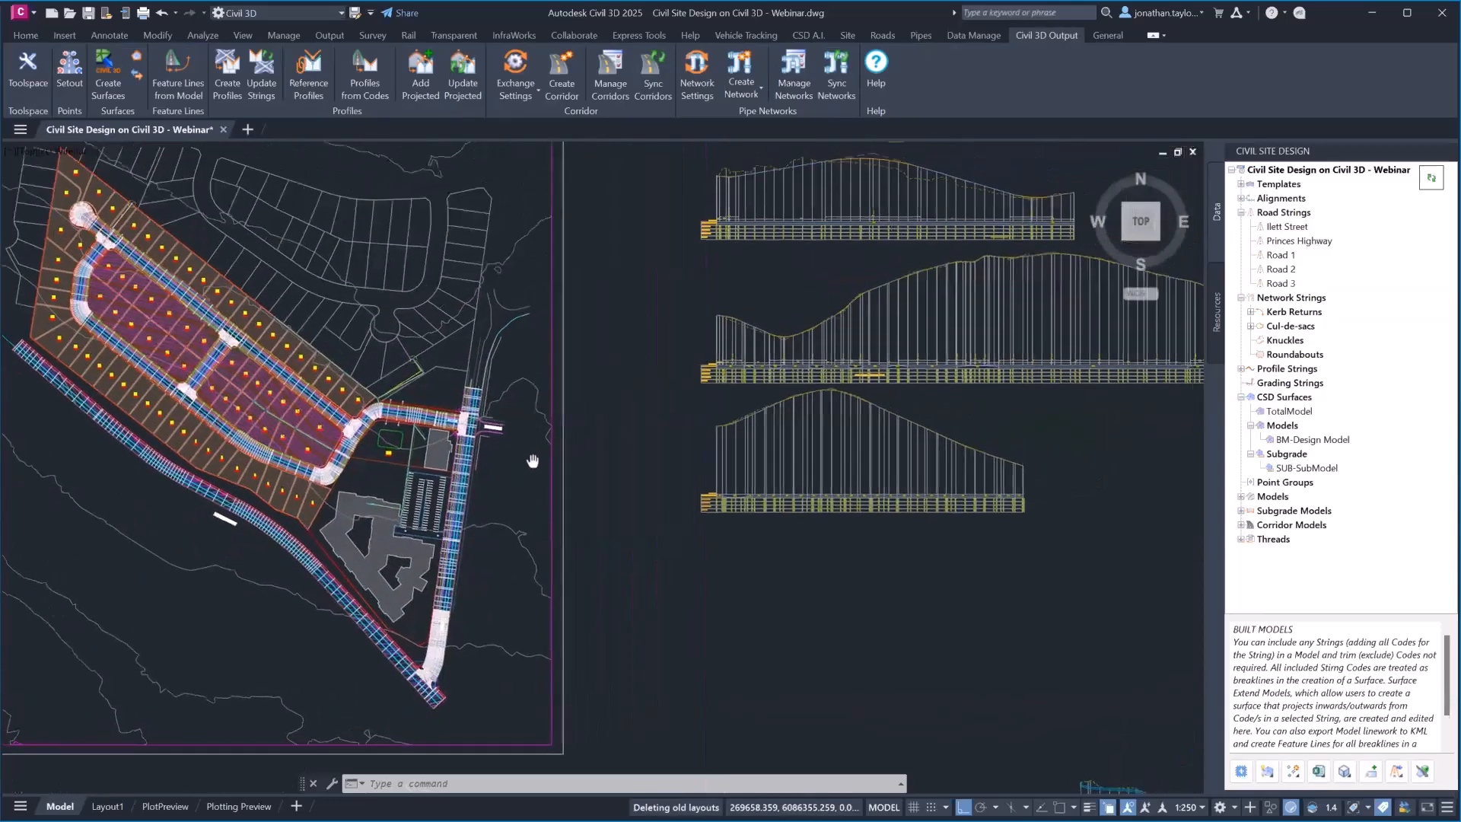
pyautogui.moveTo(532, 462)
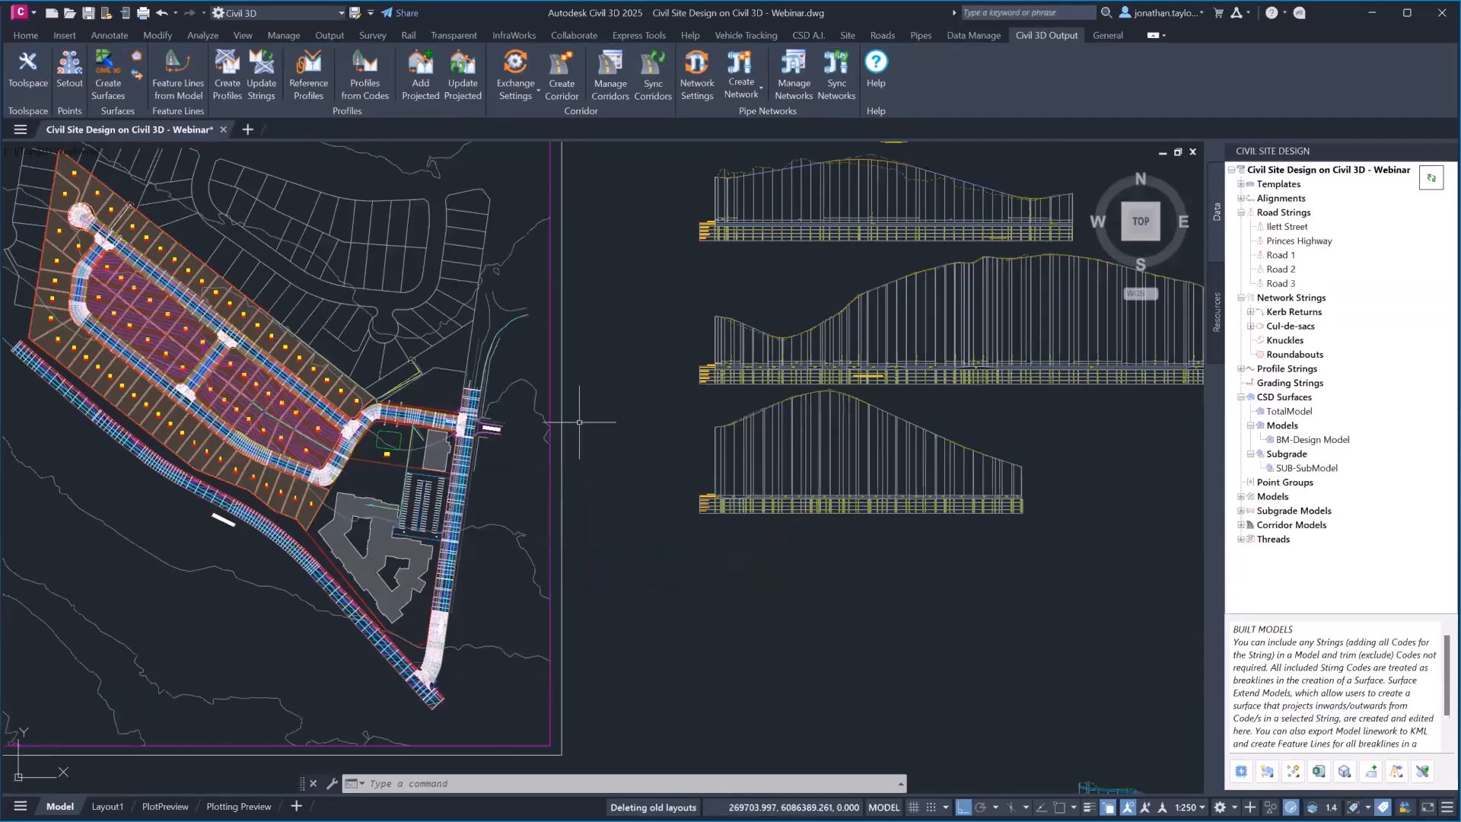
pyautogui.moveTo(578, 414)
pyautogui.mouseDown(button='middle')
pyautogui.moveTo(662, 453)
pyautogui.moveTo(619, 463)
pyautogui.mouseUp(button='middle')
pyautogui.moveTo(623, 470)
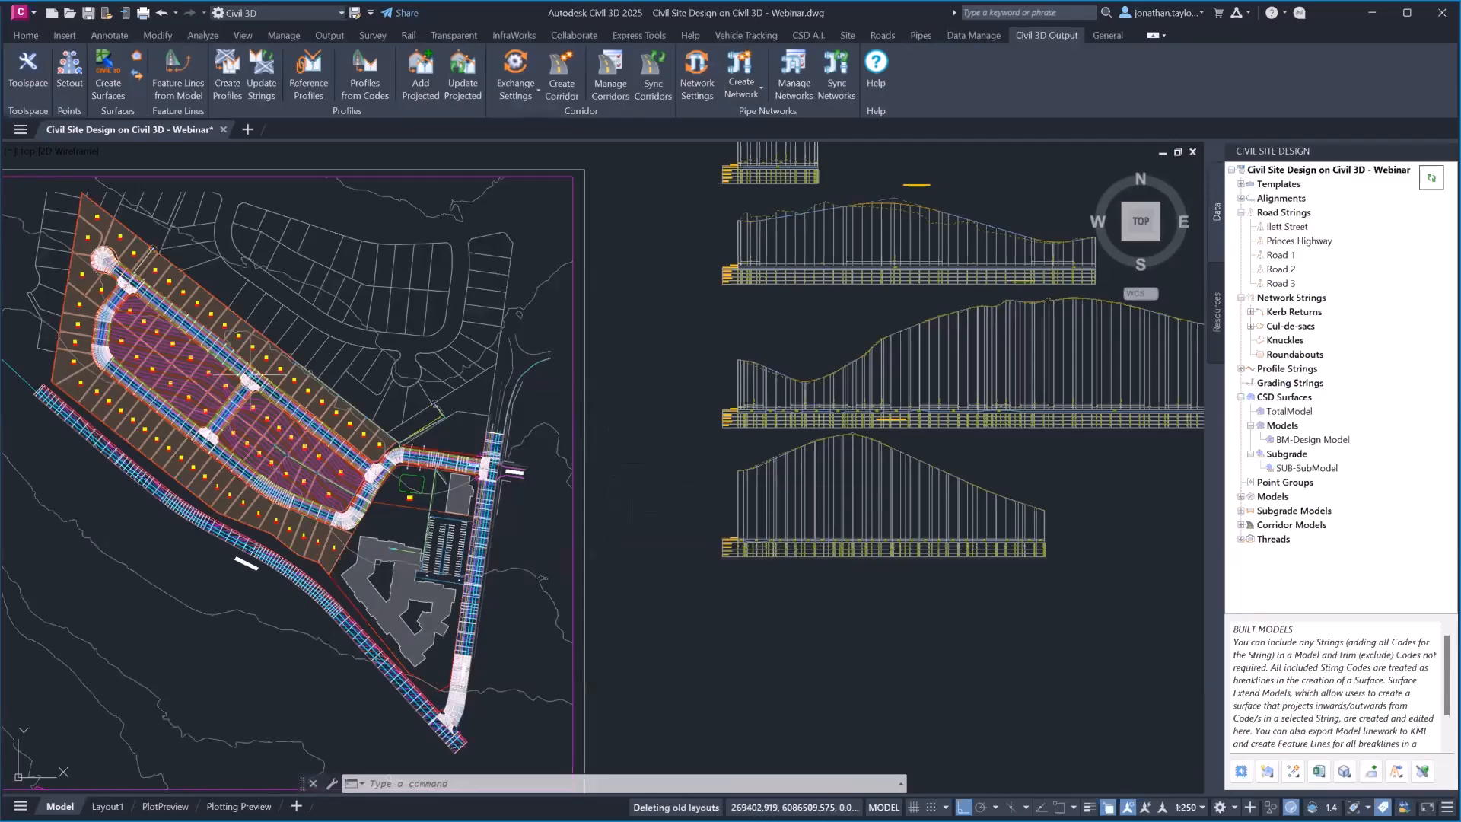
pyautogui.moveTo(373, 533)
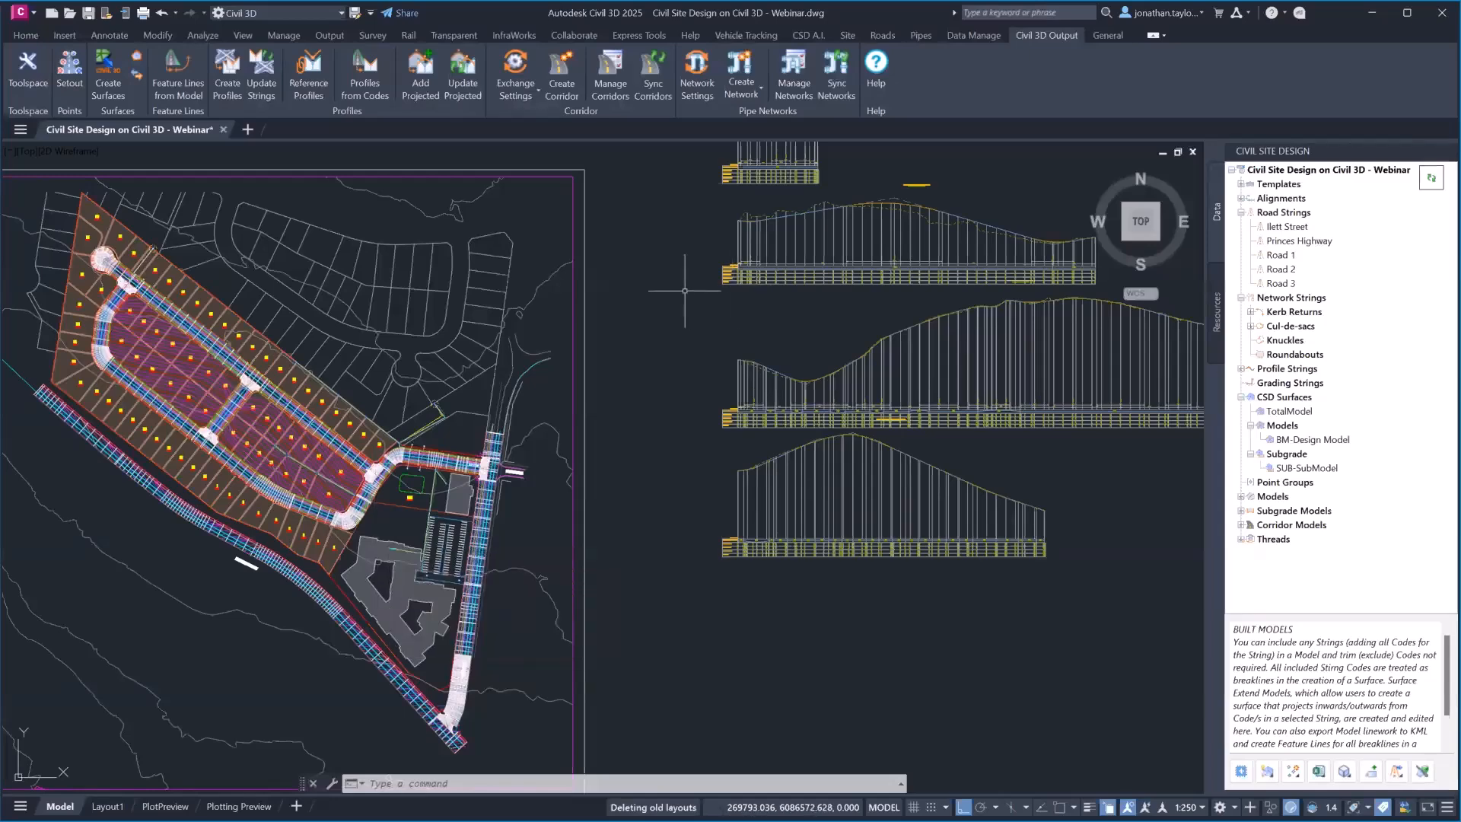
pyautogui.moveTo(682, 292); pyautogui.dragTo(649, 357, button='middle')
pyautogui.moveTo(649, 356)
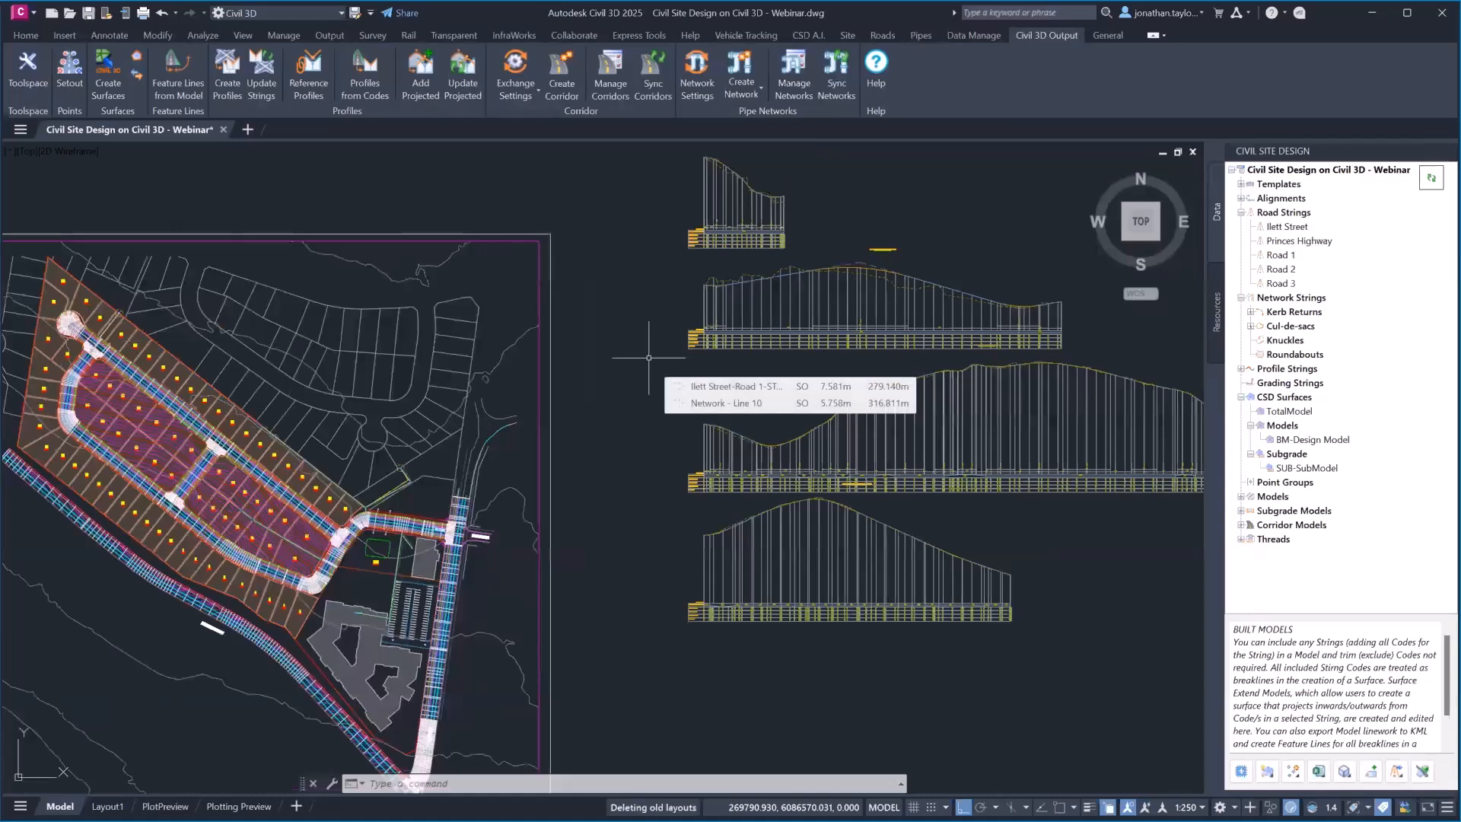